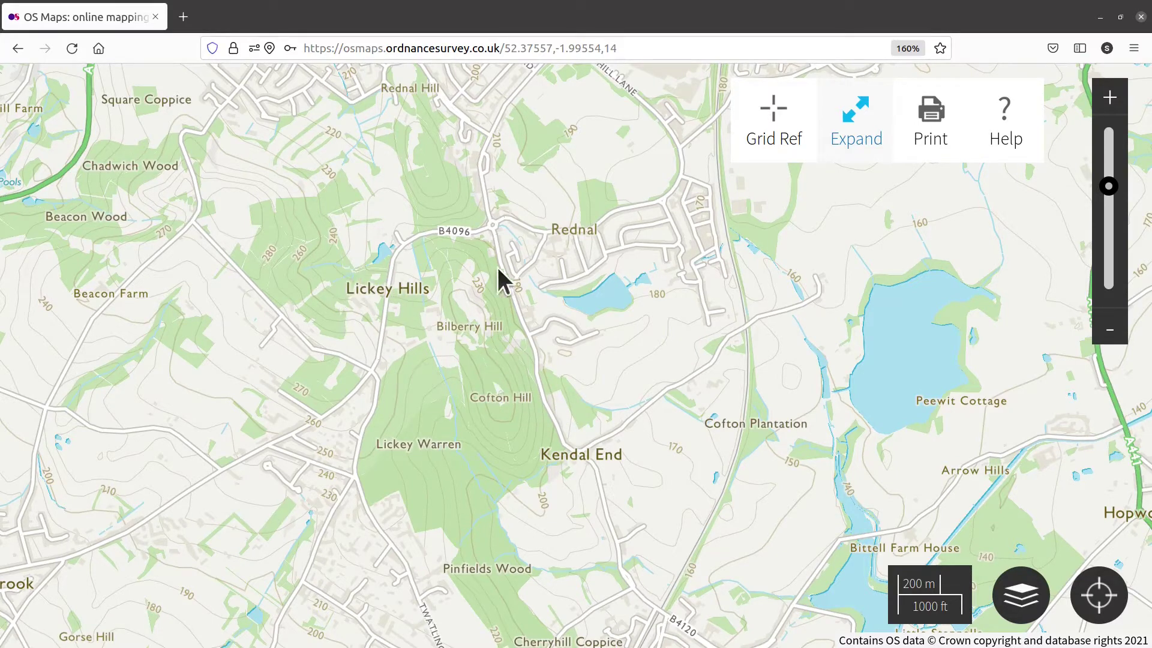
Step: Drag the OS map to centre the Lickey Hills and bring up the map style list
{"action": "left_click_drag", "start_coordinate": [466, 348], "coordinate": [509, 365]}
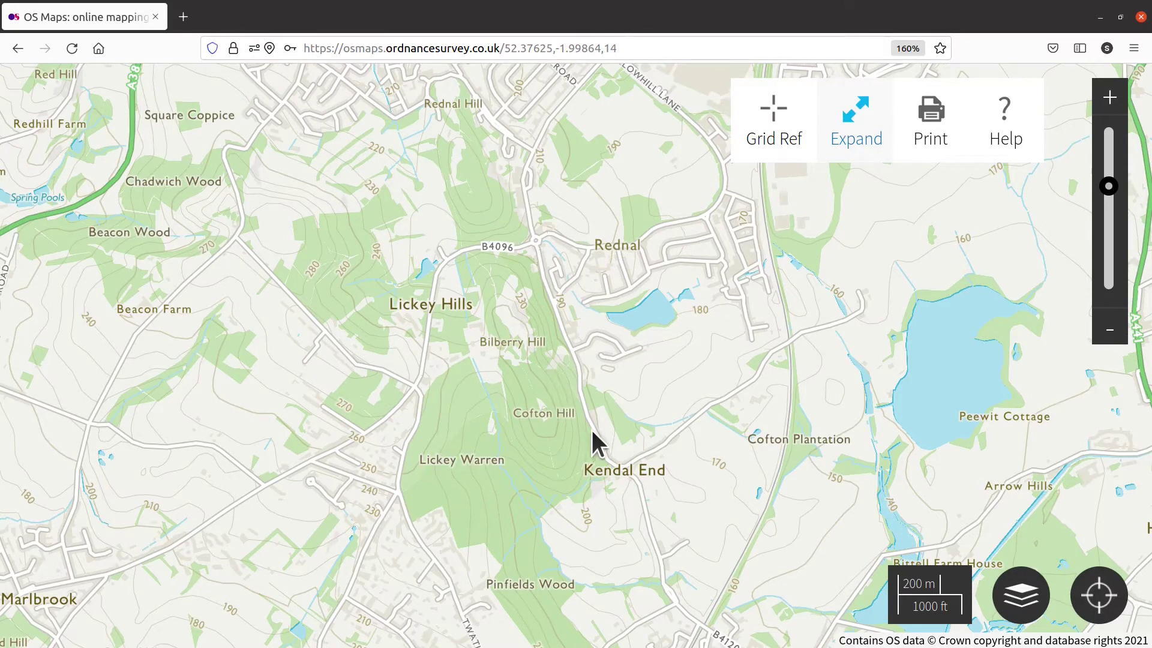
{"action": "left_click", "coordinate": [1020, 595]}
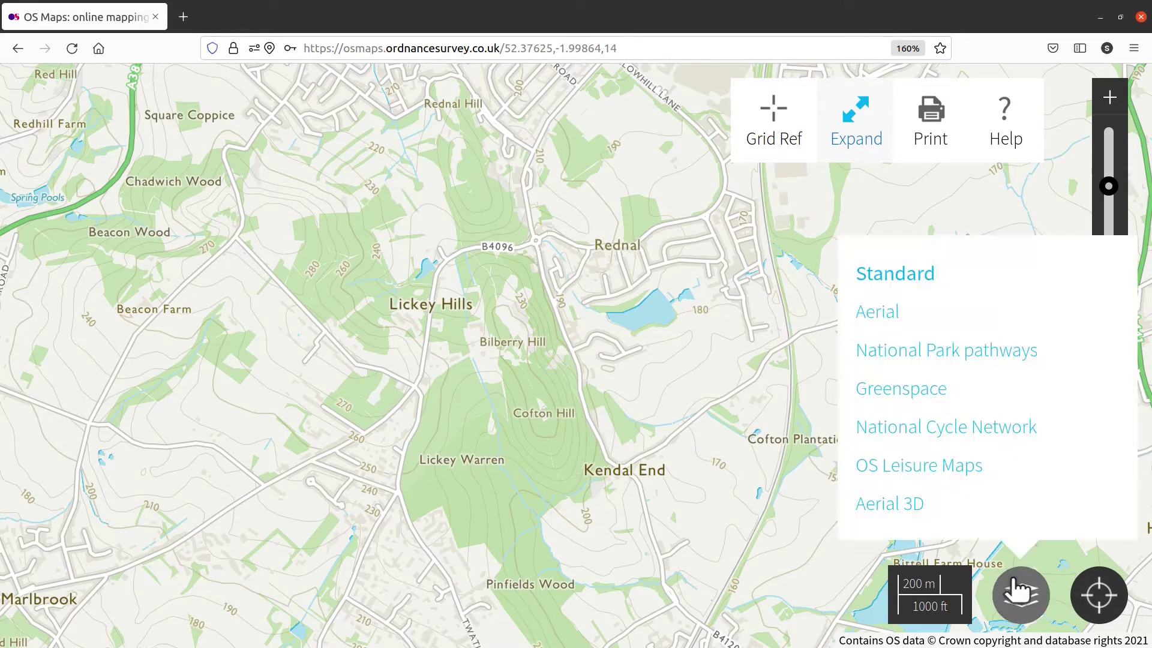
Step: Switch to OS Leisure Maps at 1:25k, framing Lickey Hills, Bilberry Hill and Cofton Hill
{"action": "left_click", "coordinate": [935, 471]}
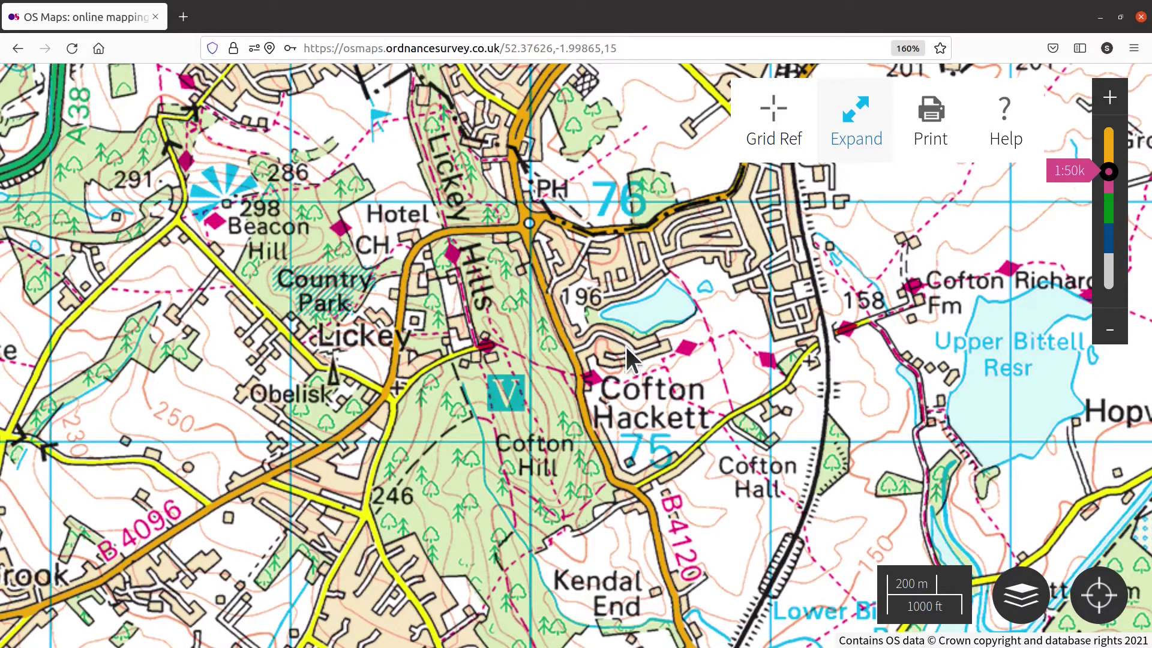
{"action": "scroll", "coordinate": [660, 347], "scroll_direction": "up", "scroll_amount": 3}
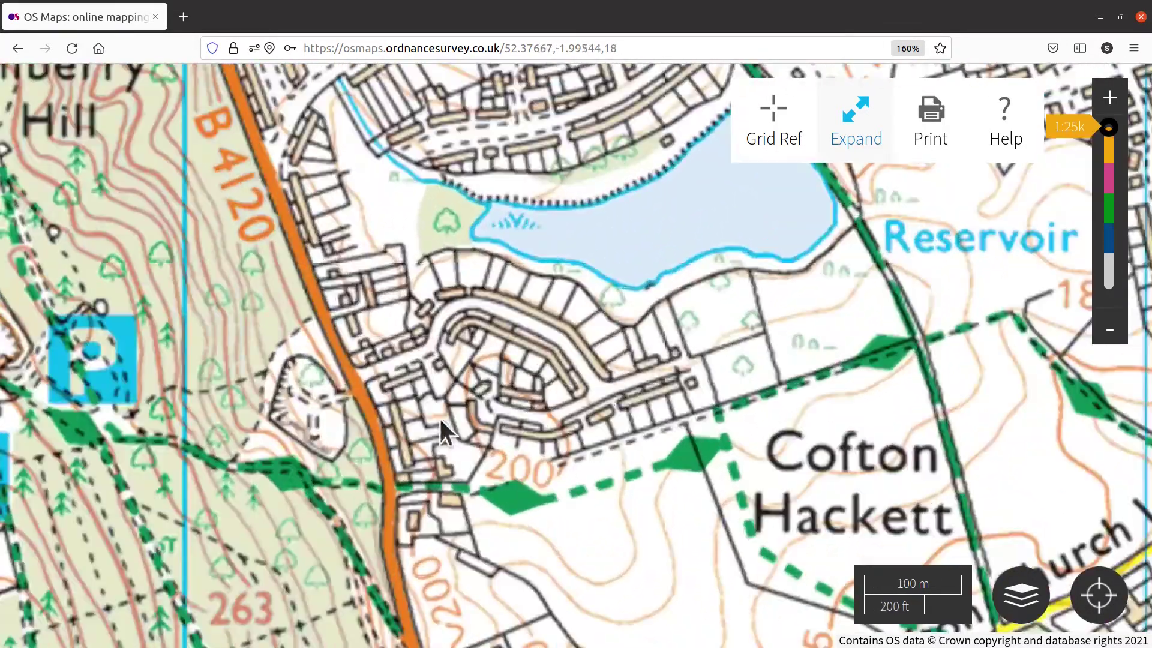
{"action": "left_click_drag", "start_coordinate": [368, 408], "coordinate": [776, 326]}
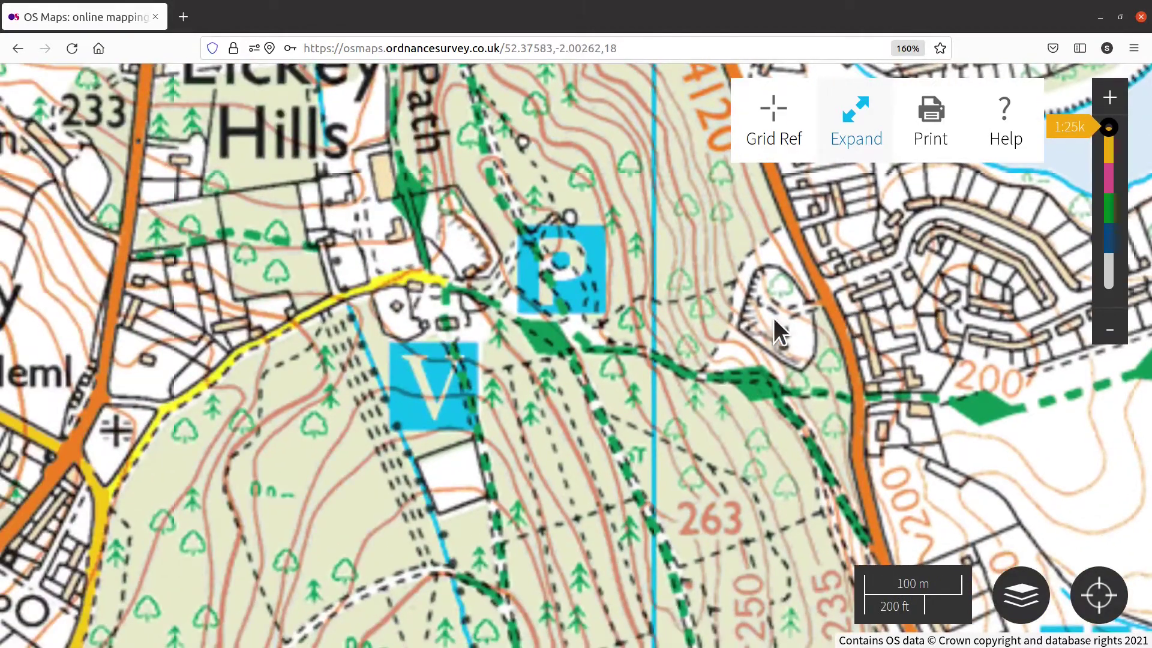
{"action": "scroll", "coordinate": [674, 351], "scroll_direction": "down", "scroll_amount": 1}
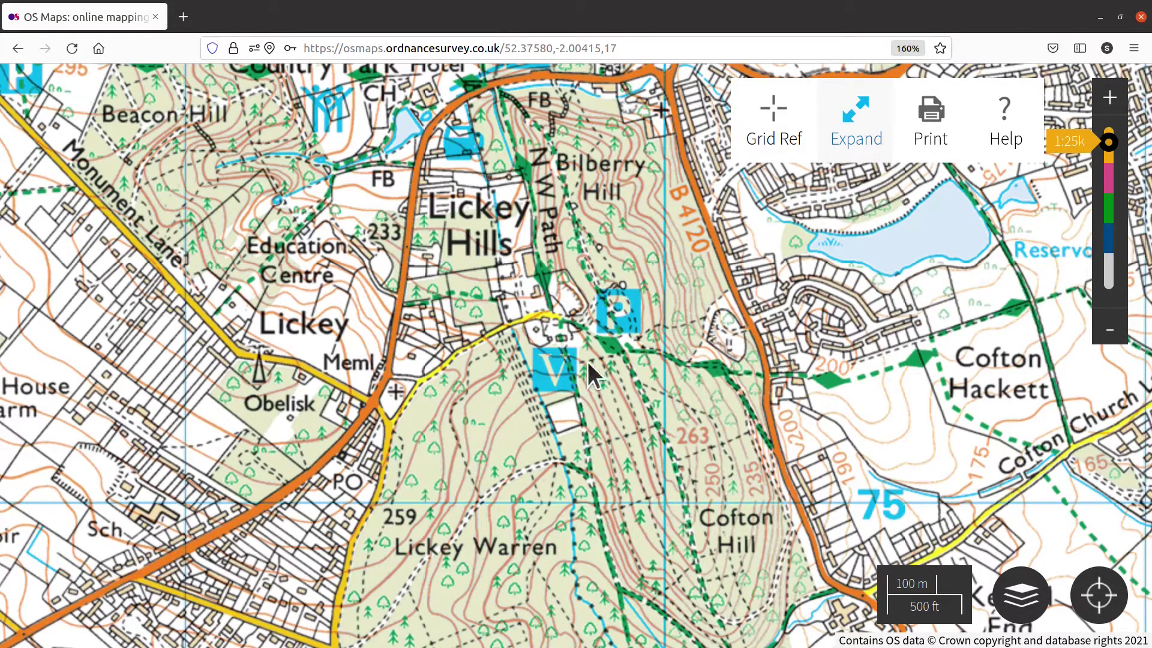
{"action": "left_click_drag", "start_coordinate": [650, 463], "coordinate": [610, 395]}
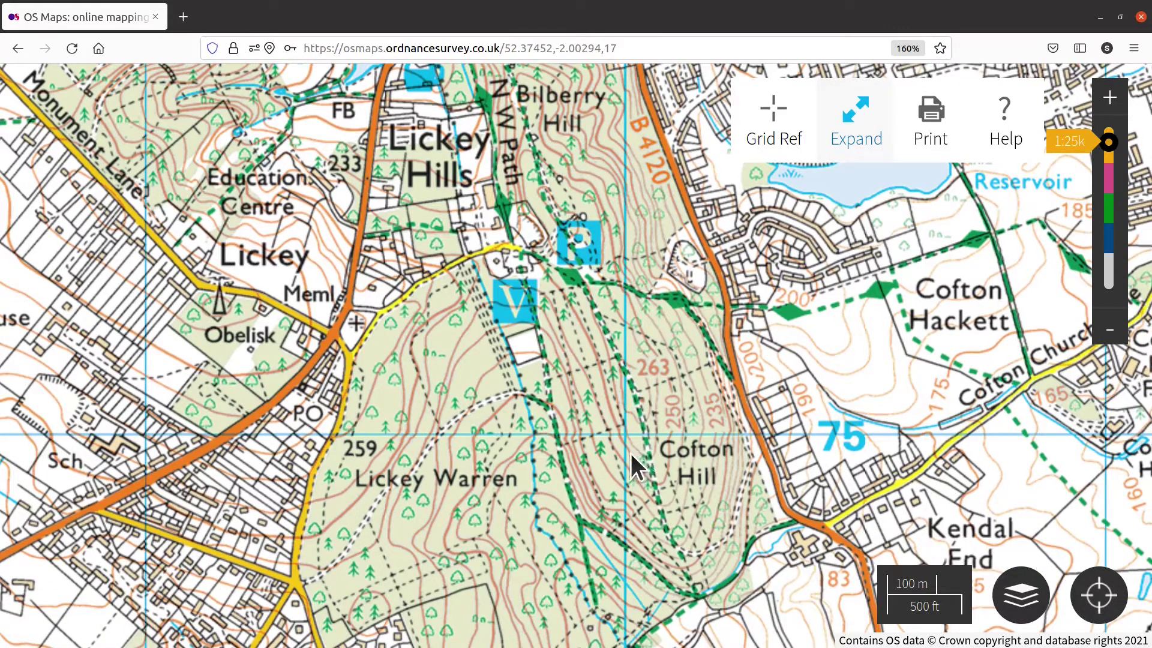
{"action": "left_click_drag", "start_coordinate": [526, 197], "coordinate": [545, 360]}
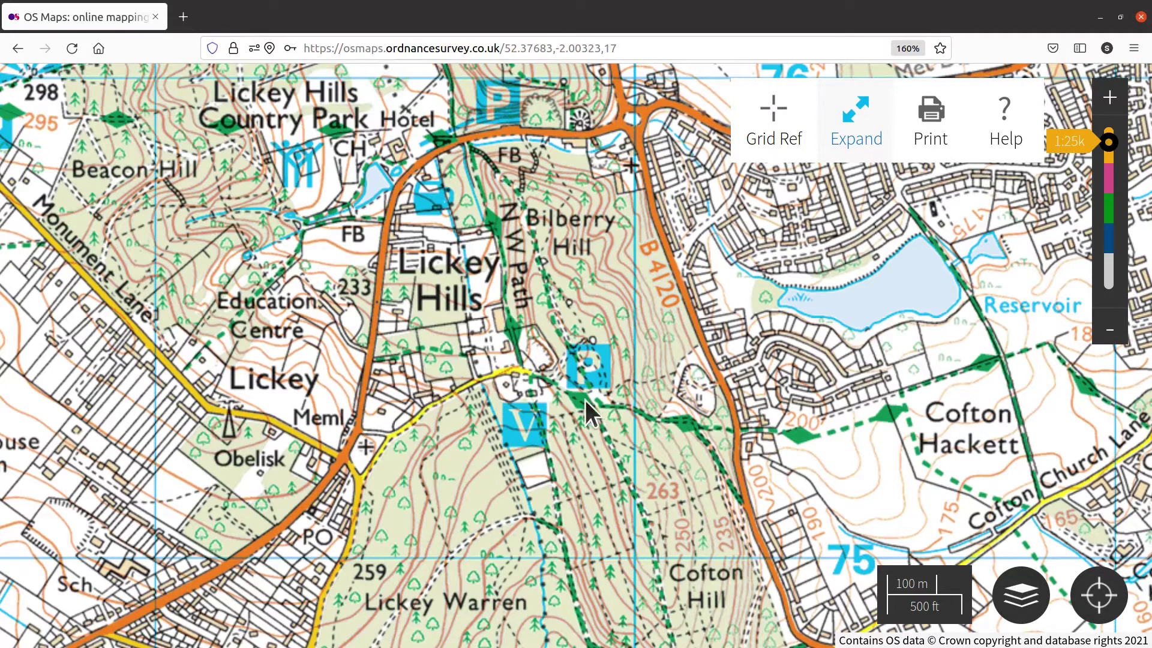
Step: Switch the map back to the Standard style and zoom in to check the contours
{"action": "left_click", "coordinate": [1017, 591]}
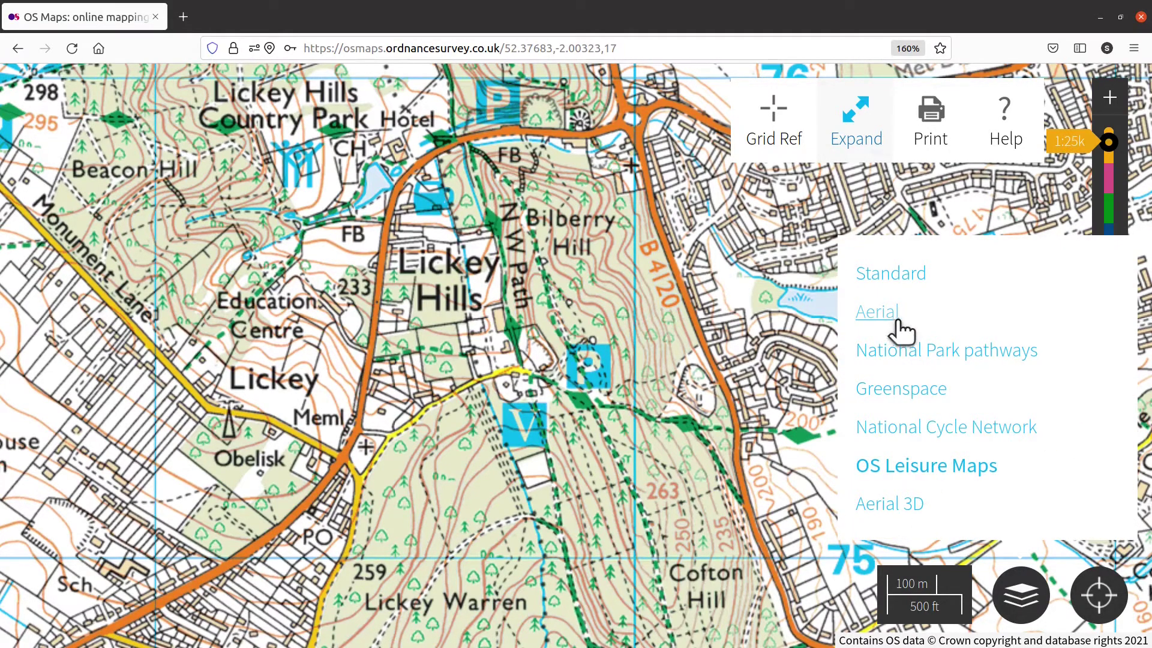
{"action": "left_click", "coordinate": [892, 276]}
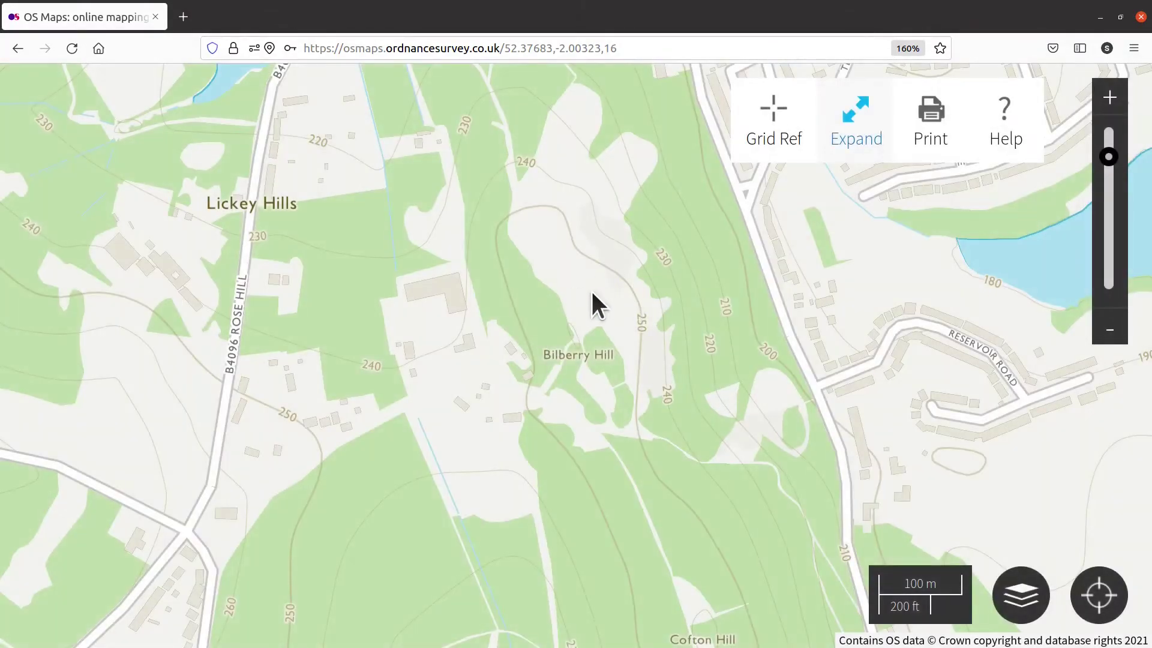
{"action": "scroll", "coordinate": [520, 292], "scroll_direction": "down", "scroll_amount": 2}
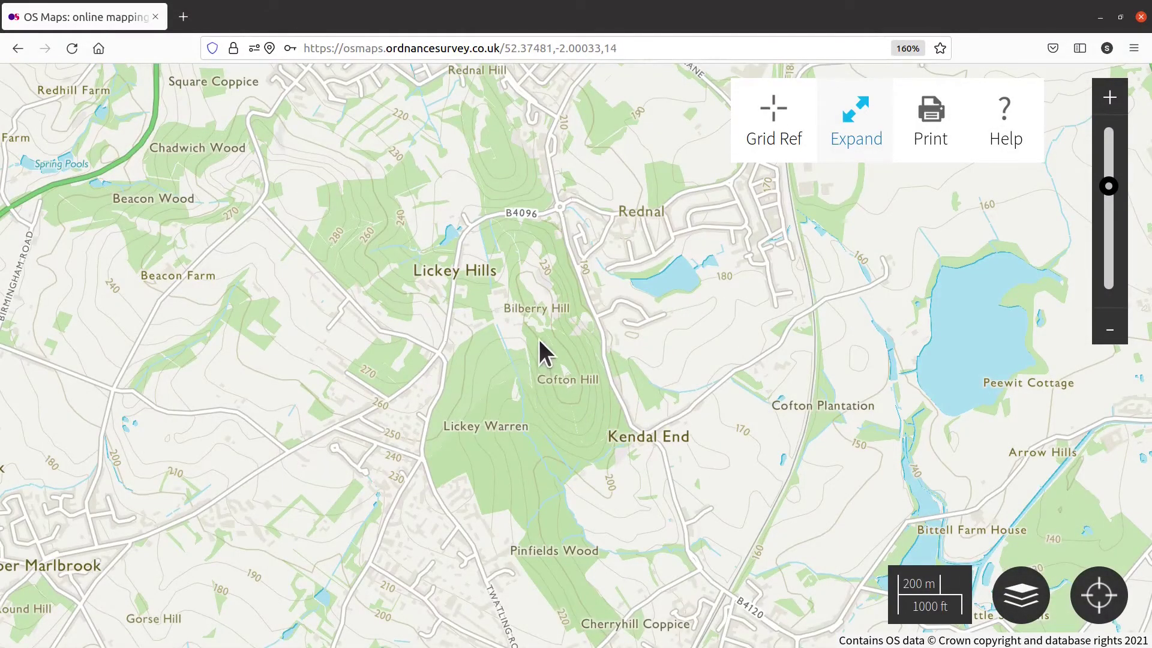
{"action": "scroll", "coordinate": [514, 346], "scroll_direction": "up", "scroll_amount": 4}
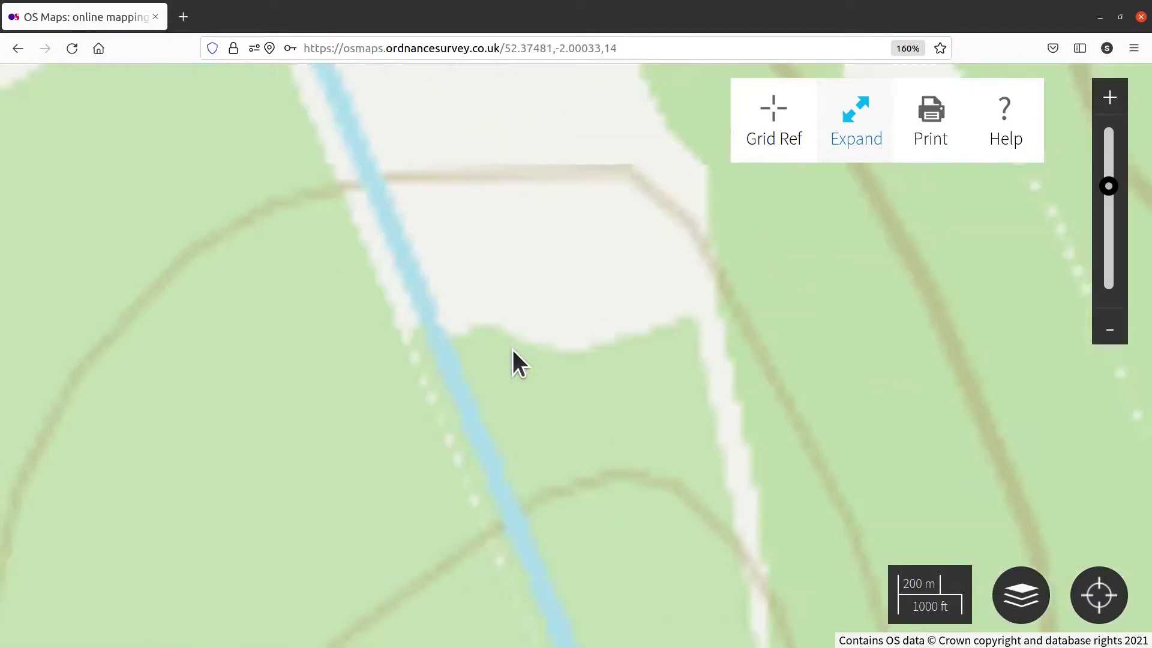
{"action": "scroll", "coordinate": [518, 286], "scroll_direction": "down", "scroll_amount": 2}
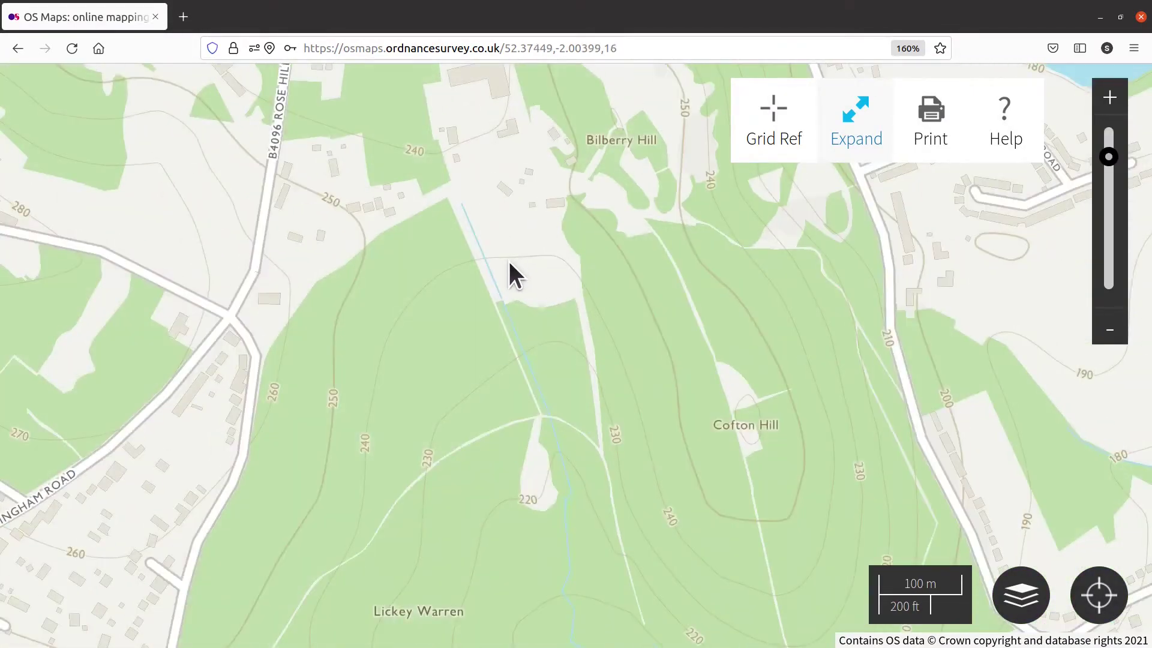
Step: Zoom out to level 14, recentre on the Lickey Hills, and bring up lickeyhills.png
{"action": "scroll", "coordinate": [507, 258], "scroll_direction": "up", "scroll_amount": 1}
{"action": "scroll", "coordinate": [497, 301], "scroll_direction": "up", "scroll_amount": 1}
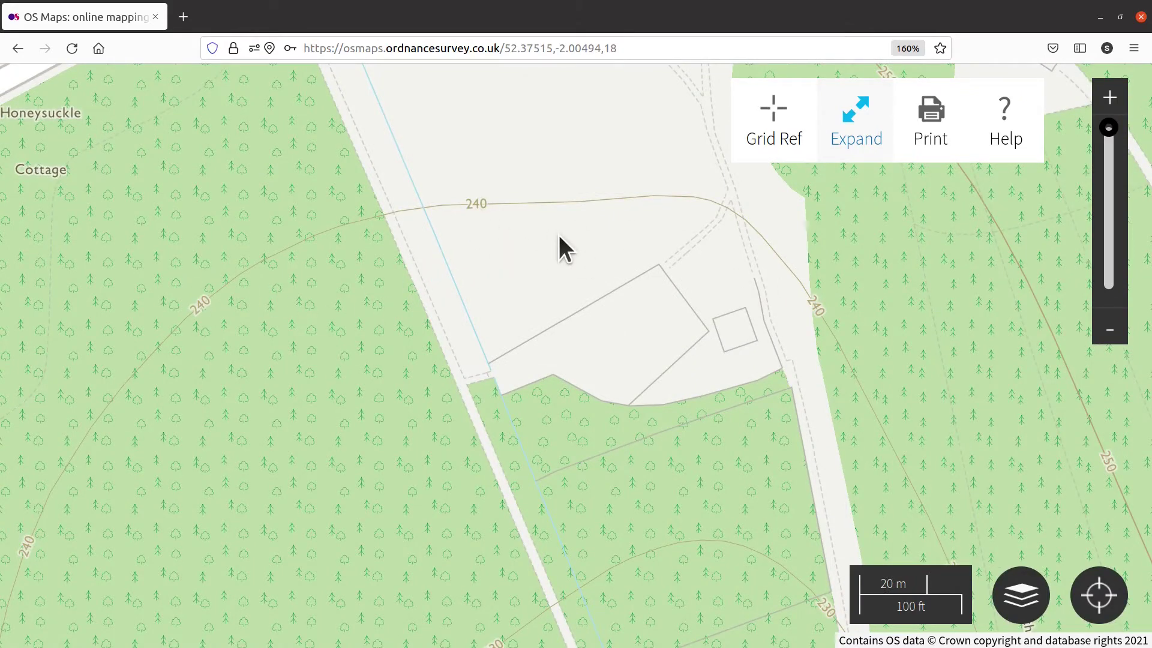
{"action": "scroll", "coordinate": [558, 235], "scroll_direction": "down", "scroll_amount": 2}
{"action": "scroll", "coordinate": [574, 250], "scroll_direction": "down", "scroll_amount": 2}
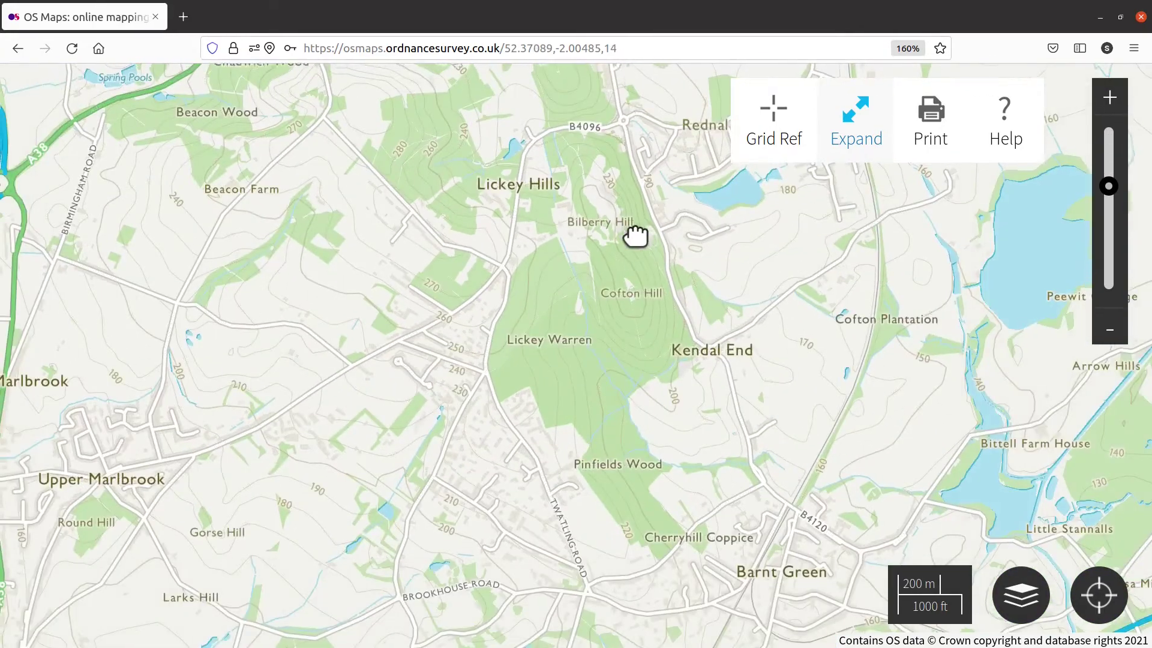
{"action": "left_click_drag", "start_coordinate": [635, 236], "coordinate": [623, 305]}
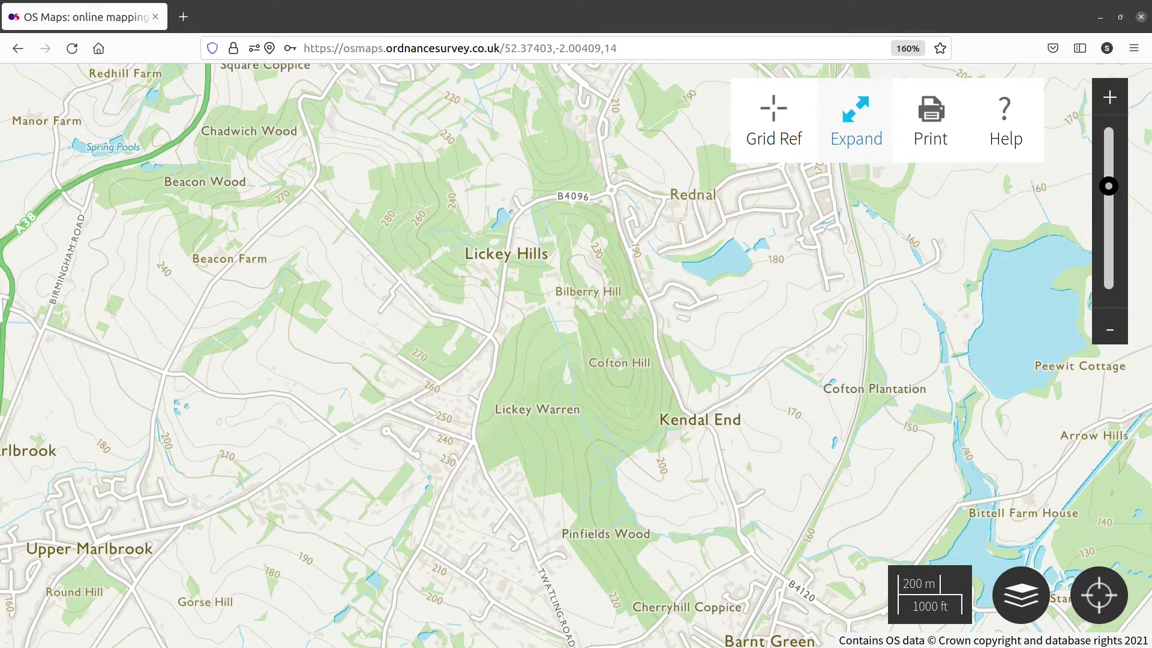
{"action": "left_click_drag", "start_coordinate": [576, 647], "coordinate": [505, 42]}
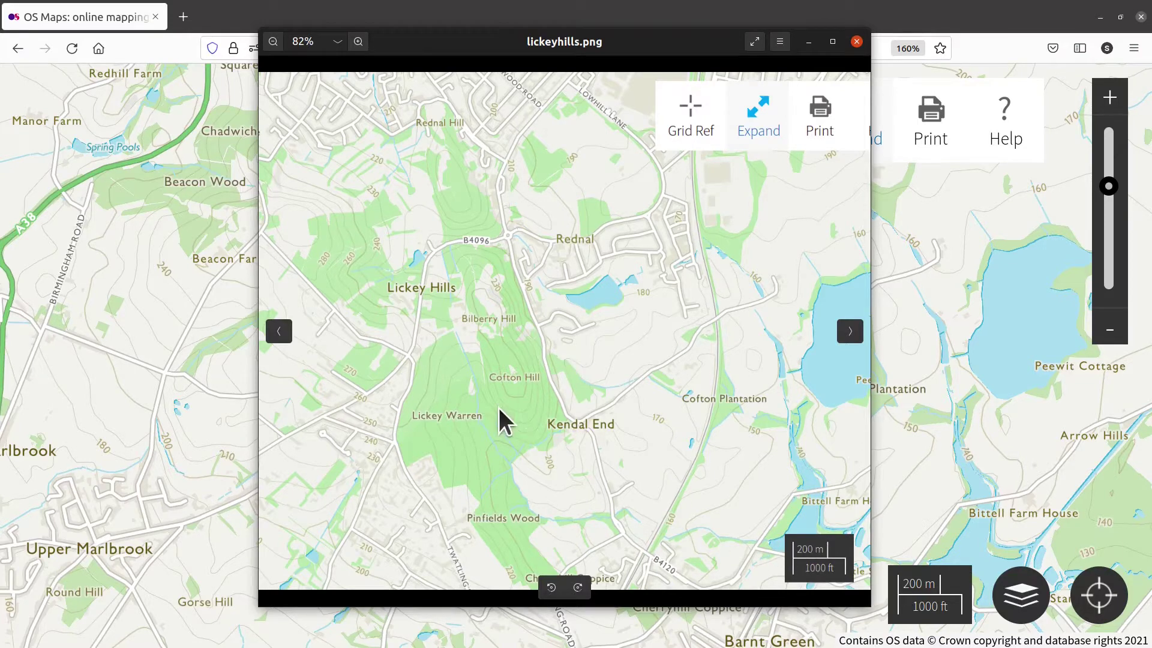
Step: Compare lickeyhills.png with the live map, then minimise Firefox and the image viewer
{"action": "left_click_drag", "start_coordinate": [574, 51], "coordinate": [600, 91]}
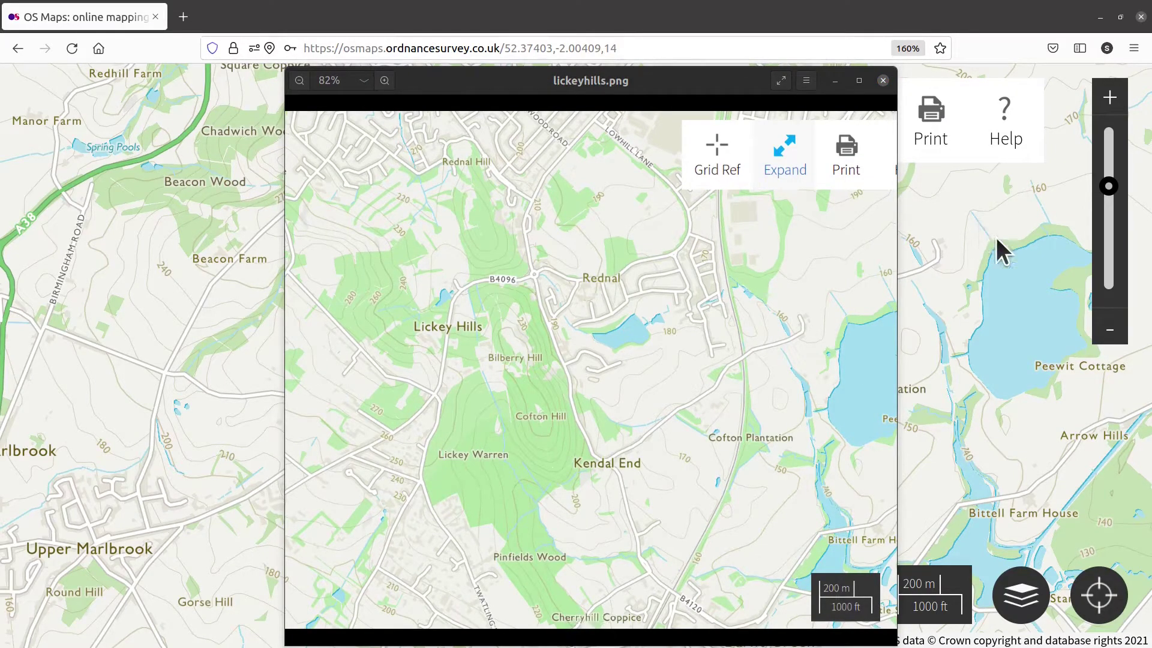
{"action": "left_click", "coordinate": [1099, 18]}
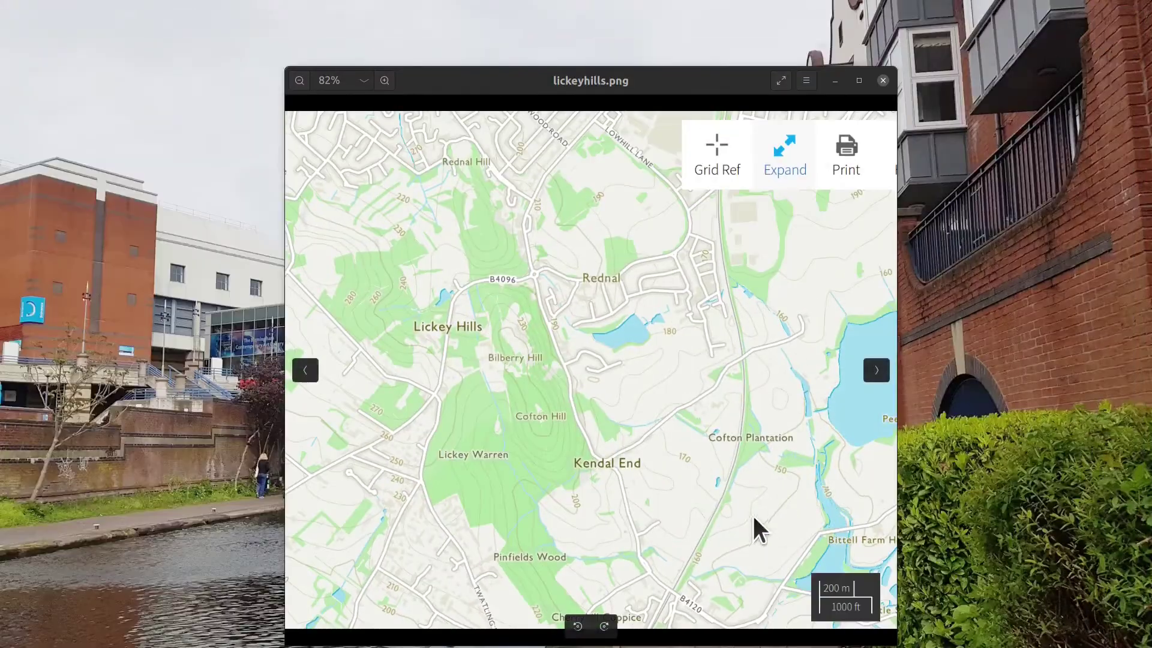
{"action": "left_click", "coordinate": [831, 84]}
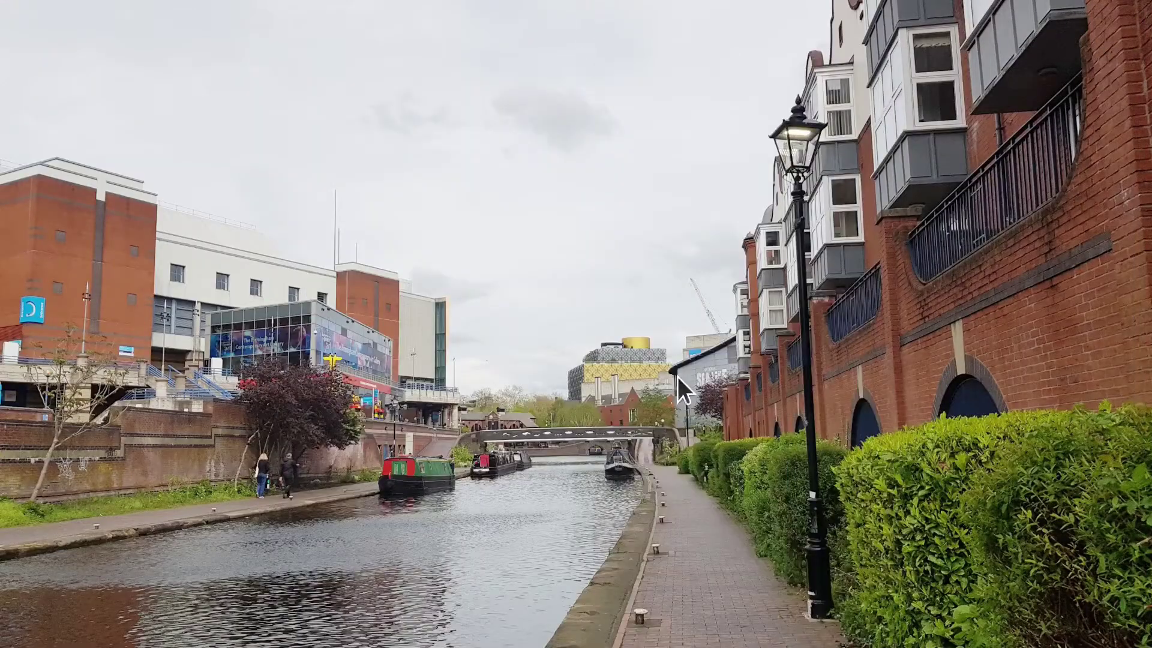
Step: Maximise FreeCAD, create a new Unnamed document, and show the workbench list
{"action": "left_click_drag", "start_coordinate": [594, 647], "coordinate": [591, 160]}
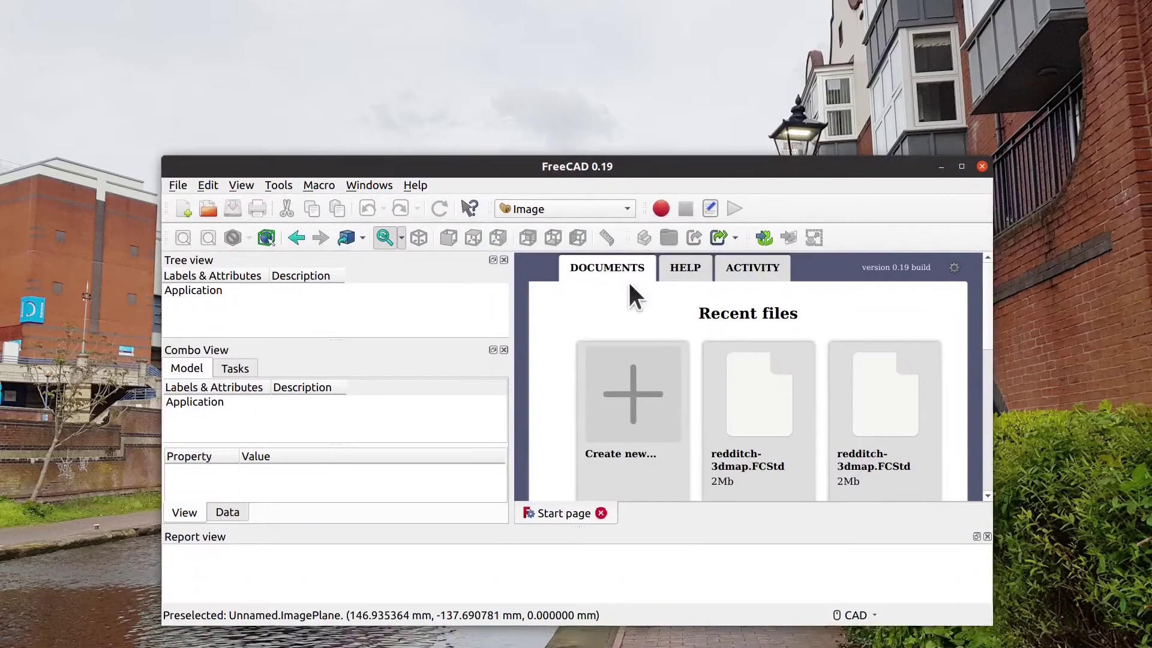
{"action": "left_click", "coordinate": [960, 166]}
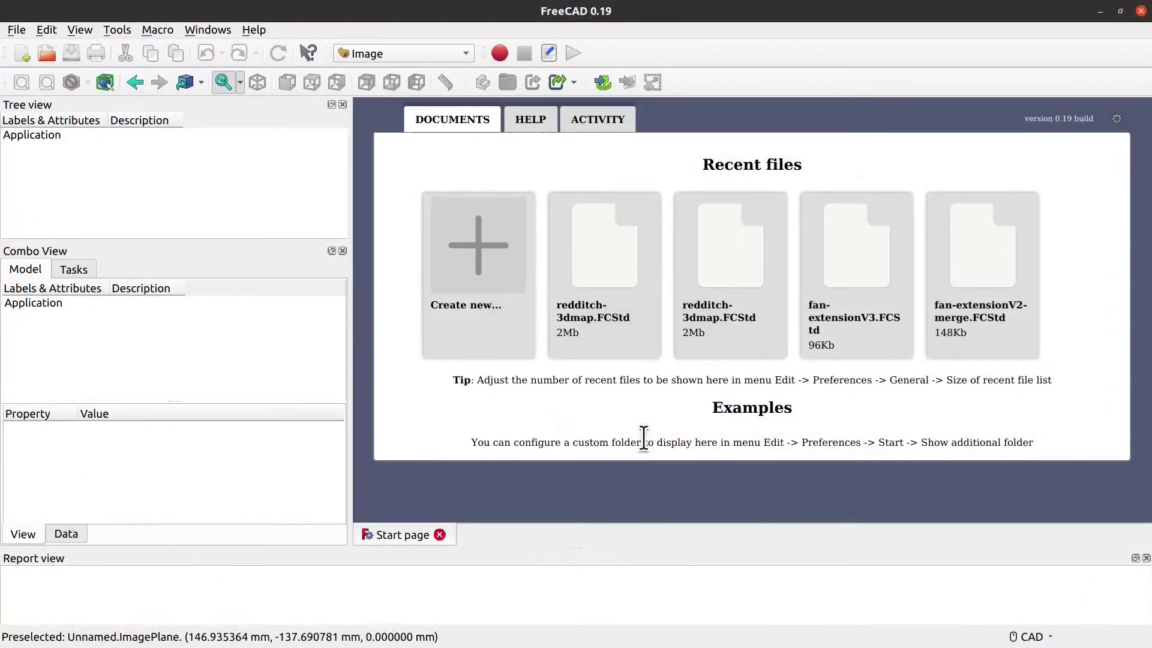
{"action": "left_click", "coordinate": [466, 282]}
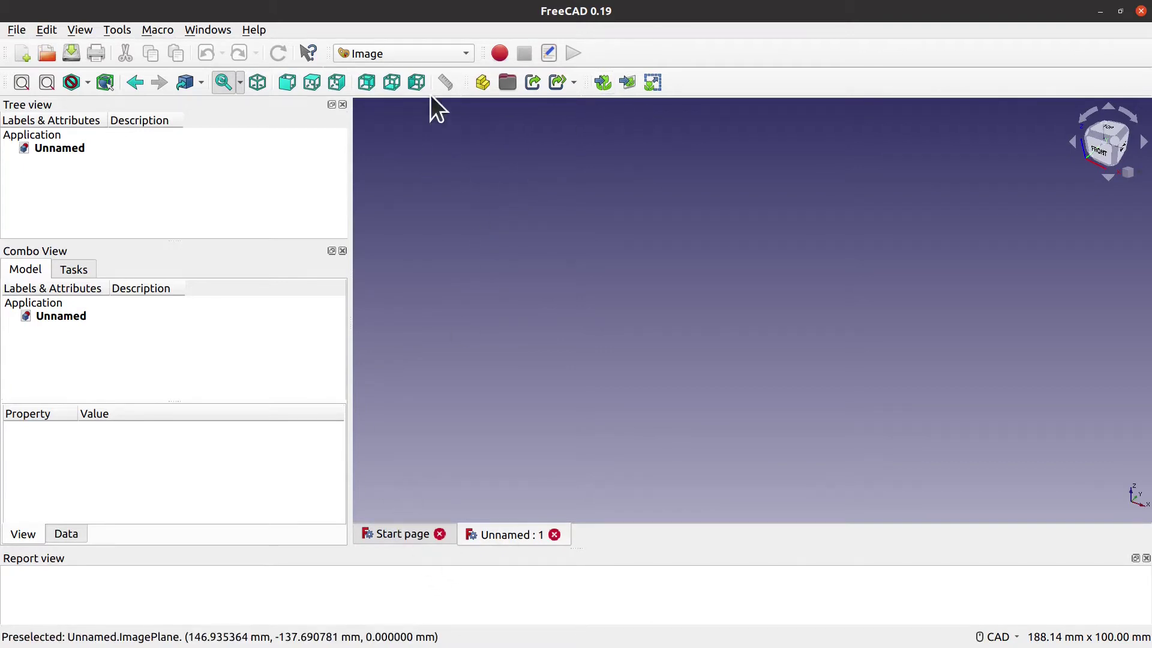
{"action": "left_click", "coordinate": [422, 52]}
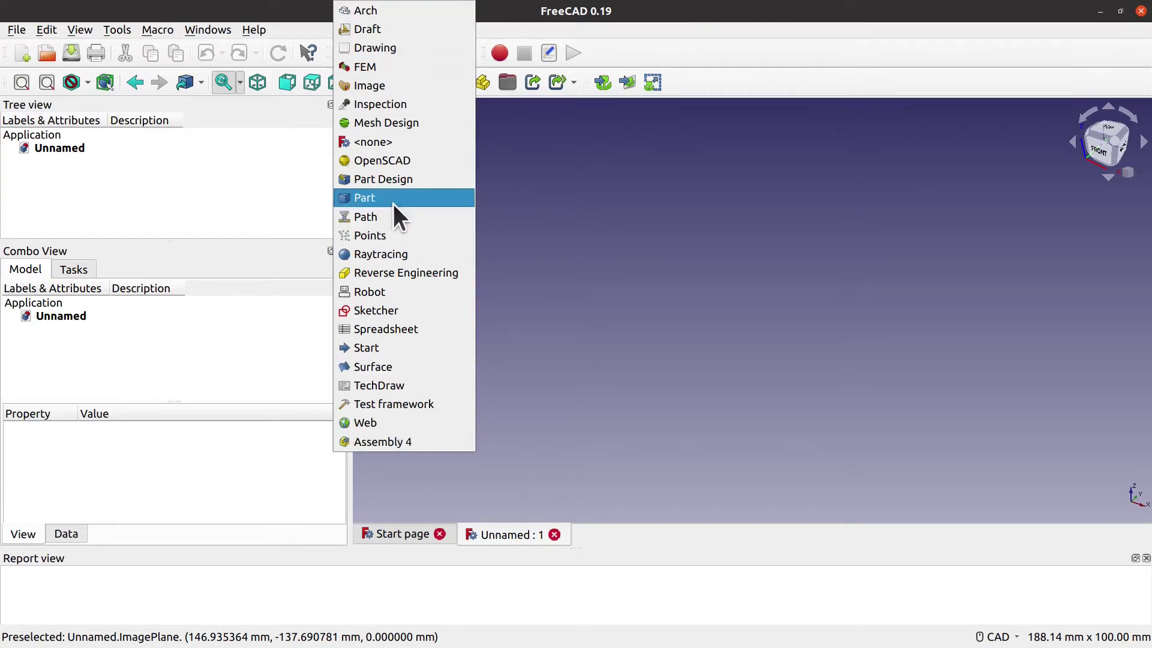
Step: In the Image workbench, place lickeyhills.png as a planar image on the XY-Plane
{"action": "left_click", "coordinate": [361, 89]}
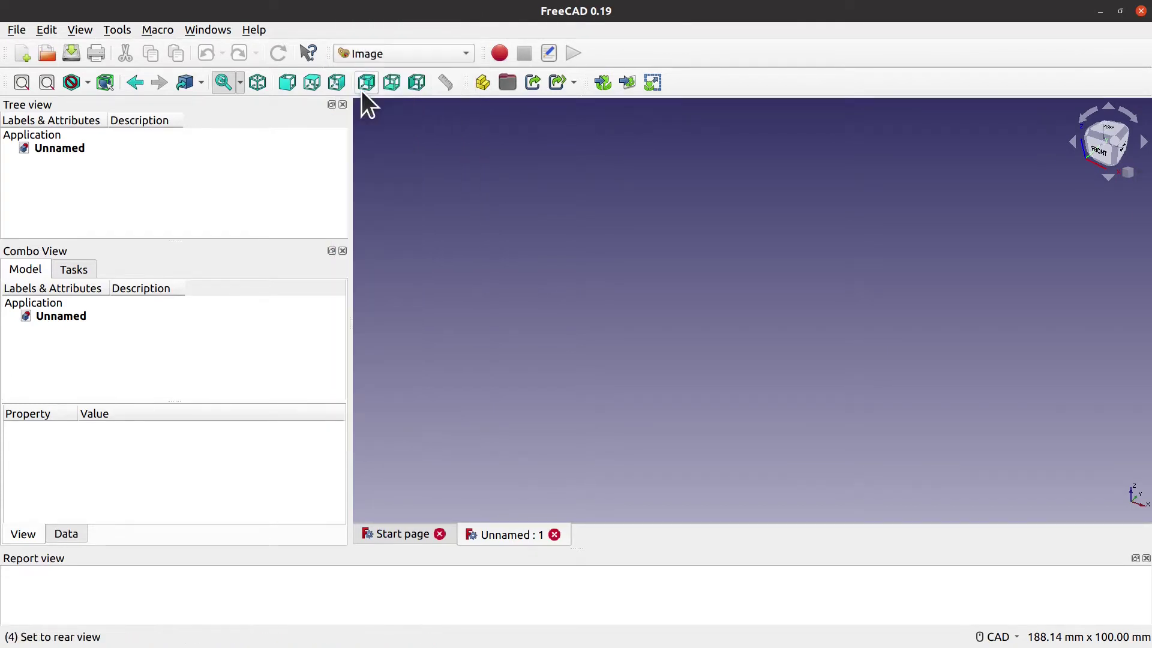
{"action": "left_click", "coordinate": [627, 82]}
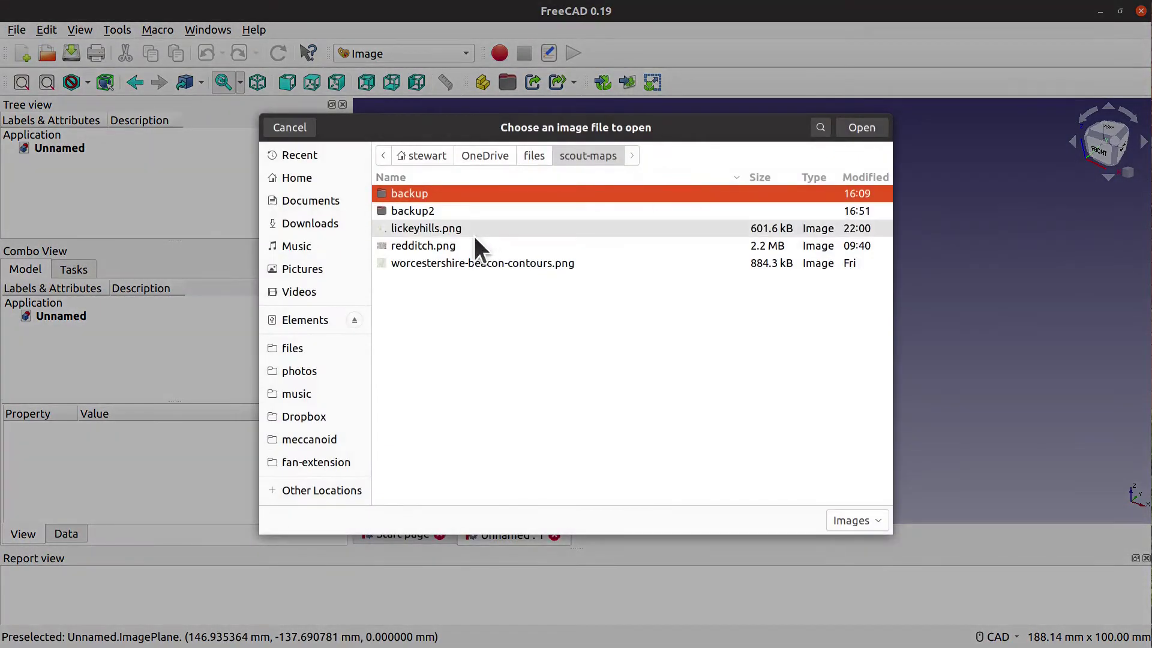
{"action": "left_click", "coordinate": [474, 231]}
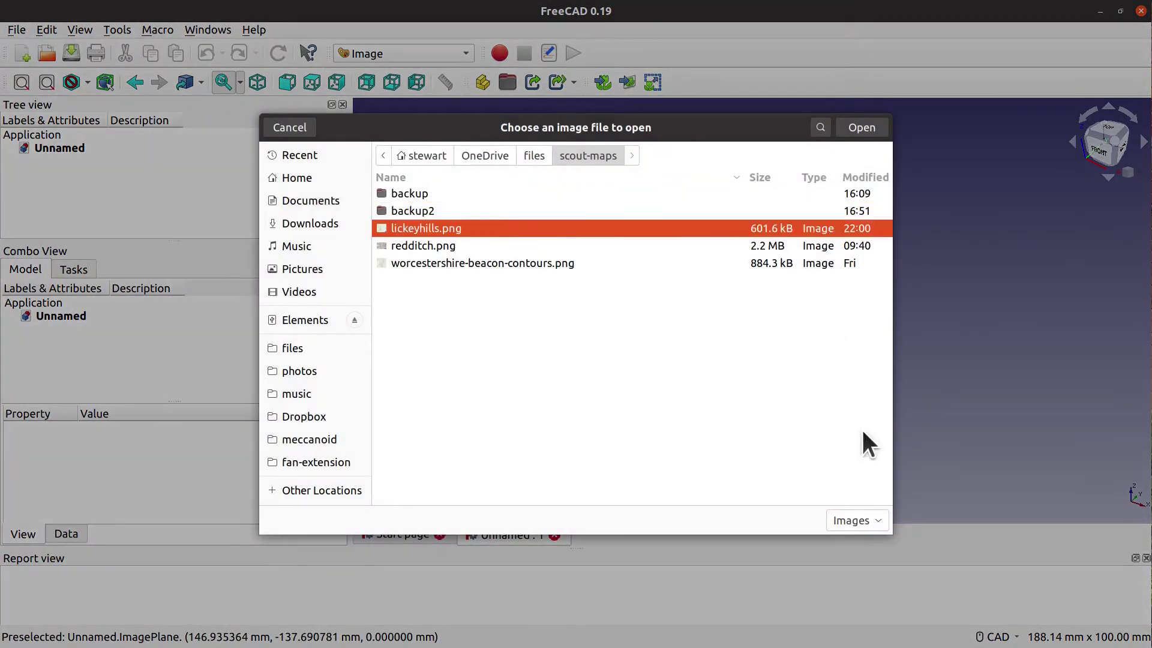
{"action": "left_click", "coordinate": [860, 128]}
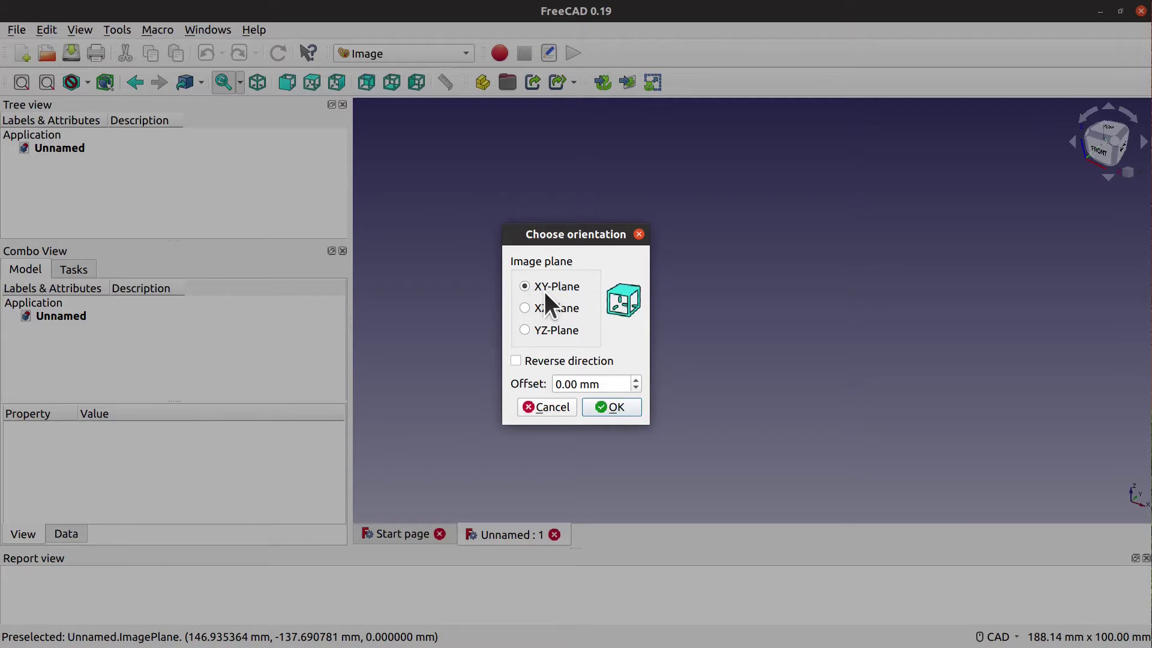
{"action": "left_click", "coordinate": [613, 407]}
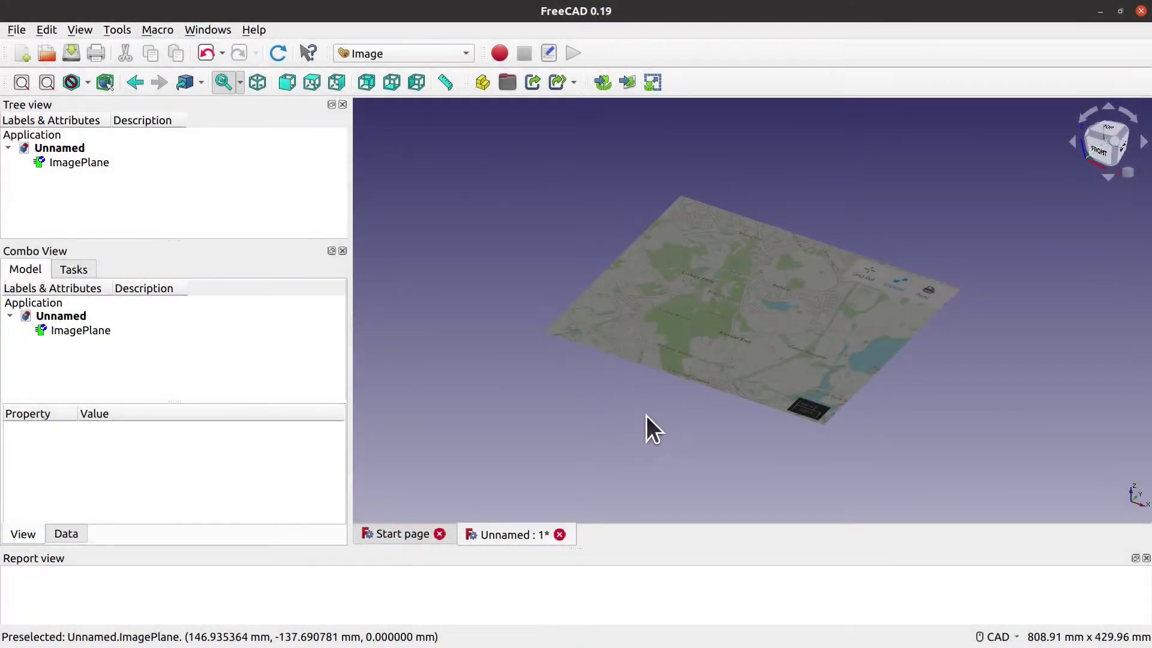
{"action": "scroll", "coordinate": [652, 343], "scroll_direction": "up", "scroll_amount": 2}
{"action": "middle_click_drag", "start_coordinate": [577, 291], "coordinate": [499, 278]}
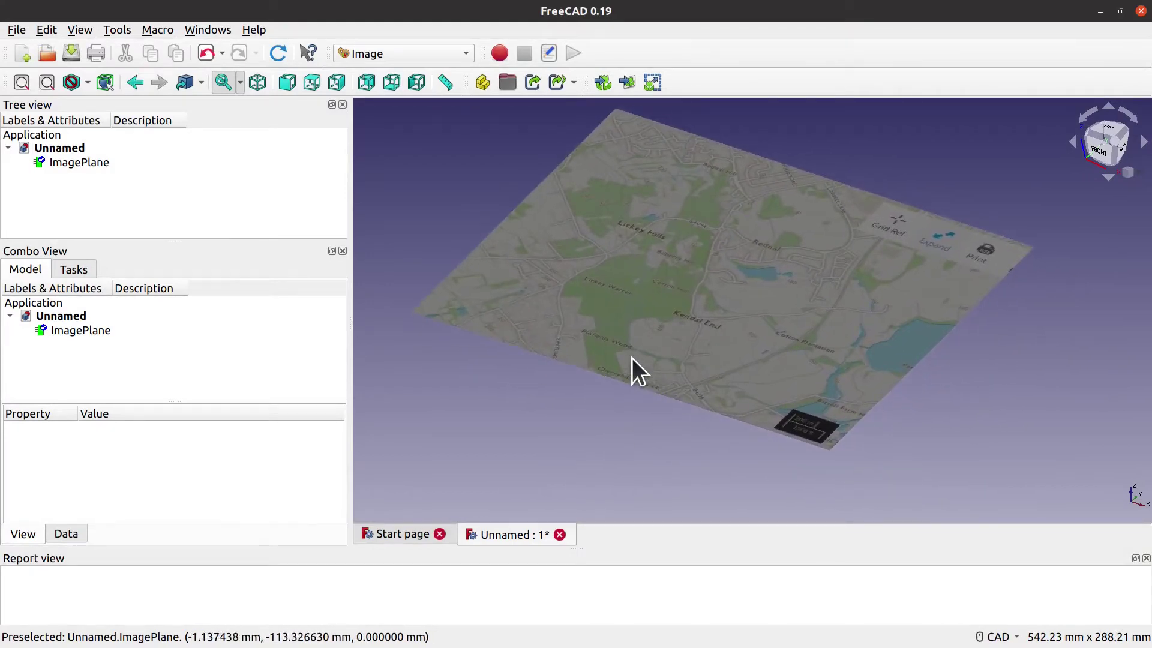
{"action": "right_click", "coordinate": [619, 427]}
{"action": "left_click", "coordinate": [567, 418]}
{"action": "scroll", "coordinate": [552, 422], "scroll_direction": "up", "scroll_amount": 1}
{"action": "middle_click_drag", "start_coordinate": [549, 423], "coordinate": [600, 468]}
{"action": "scroll", "coordinate": [684, 282], "scroll_direction": "down", "scroll_amount": 2}
{"action": "middle_click_drag", "start_coordinate": [694, 265], "coordinate": [692, 341]}
{"action": "middle_click_drag", "start_coordinate": [741, 307], "coordinate": [791, 371]}
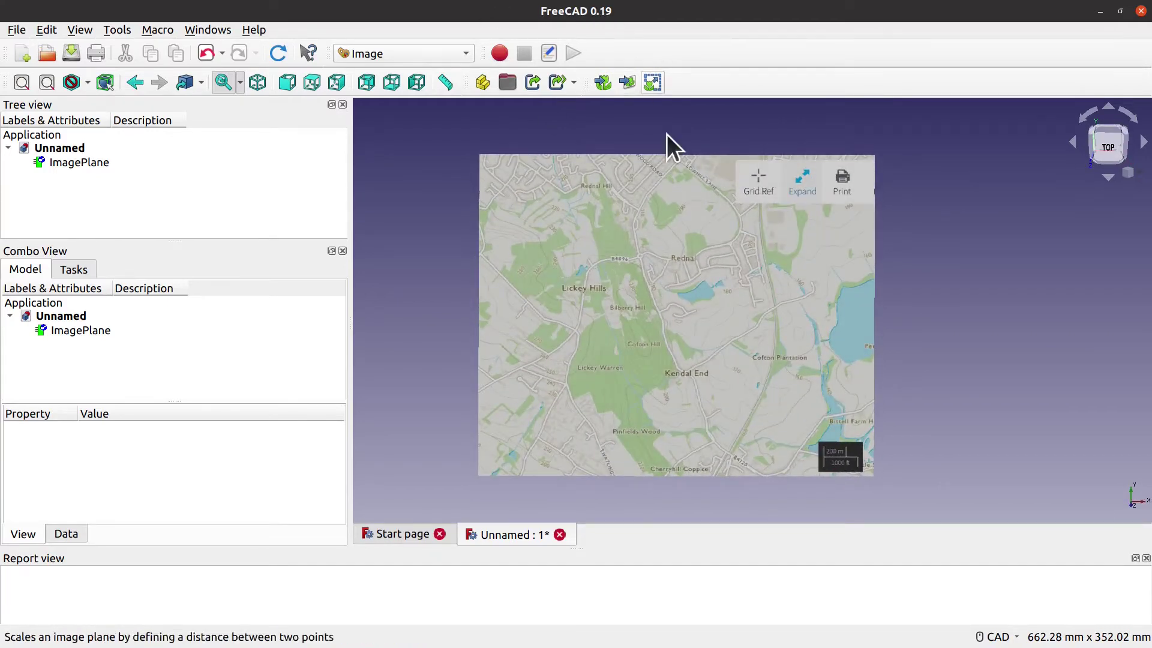
{"action": "scroll", "coordinate": [671, 318], "scroll_direction": "up", "scroll_amount": 1}
{"action": "scroll", "coordinate": [671, 318], "scroll_direction": "down", "scroll_amount": 1}
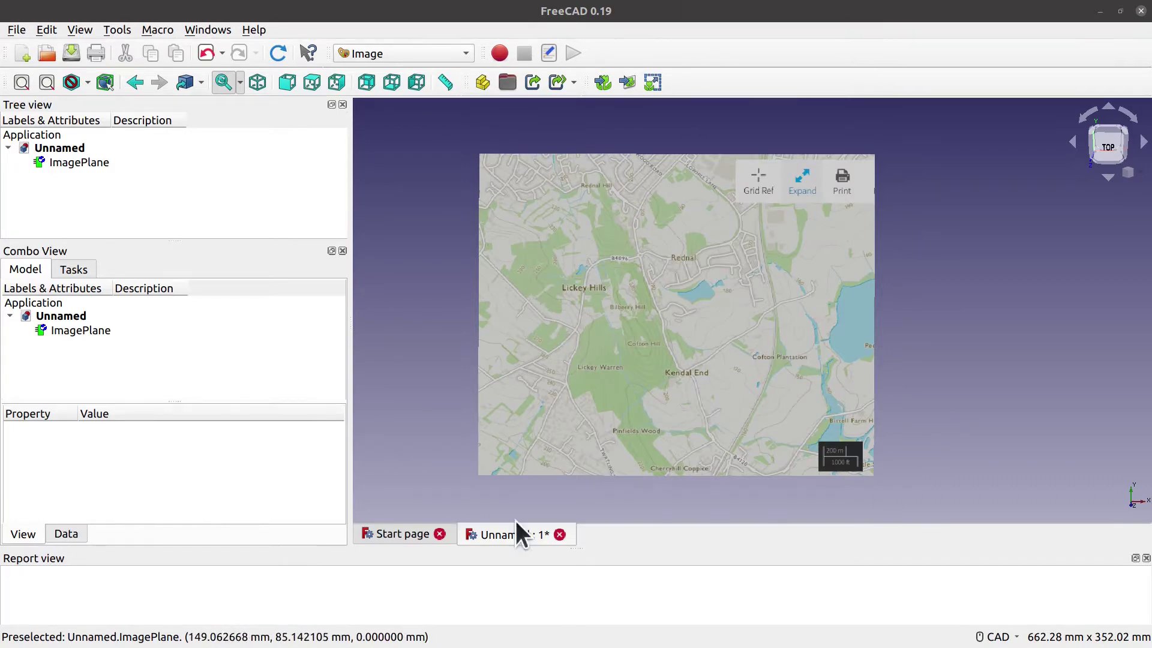
Step: Zoom and pan until the map's 200 m / 1000 ft scale bar fills the view
{"action": "scroll", "coordinate": [806, 402], "scroll_direction": "up", "scroll_amount": 1}
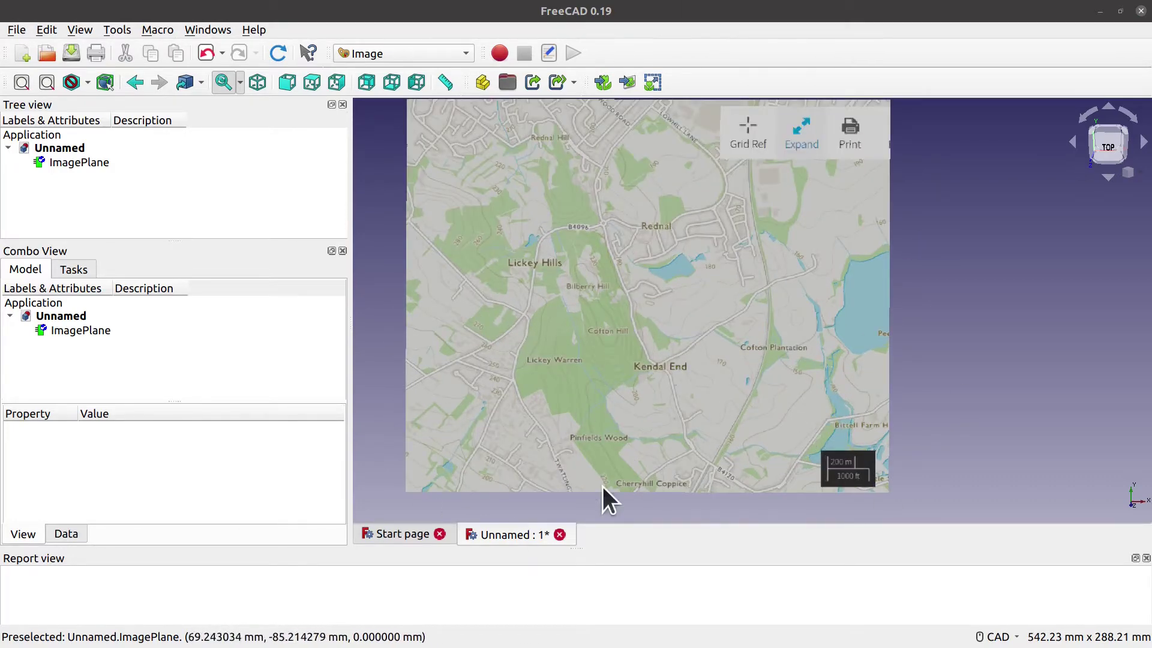
{"action": "middle_click_drag", "start_coordinate": [623, 370], "coordinate": [666, 370]}
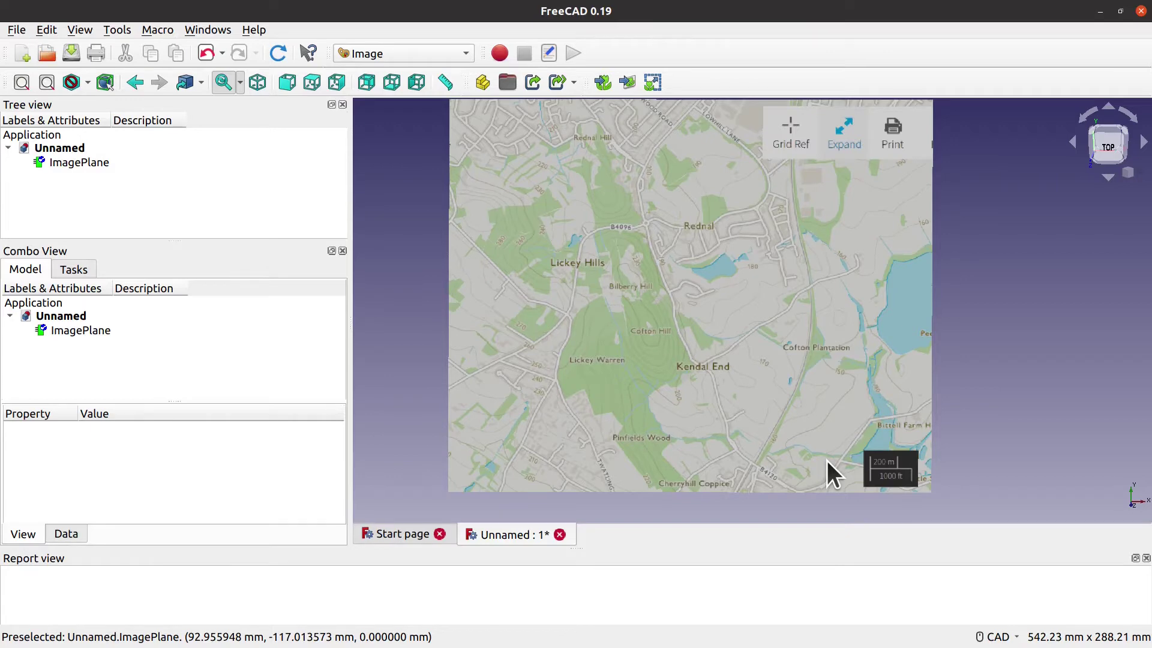
{"action": "scroll", "coordinate": [920, 478], "scroll_direction": "up", "scroll_amount": 5}
{"action": "middle_click_drag", "start_coordinate": [819, 425], "coordinate": [661, 287]}
{"action": "scroll", "coordinate": [661, 286], "scroll_direction": "up", "scroll_amount": 1}
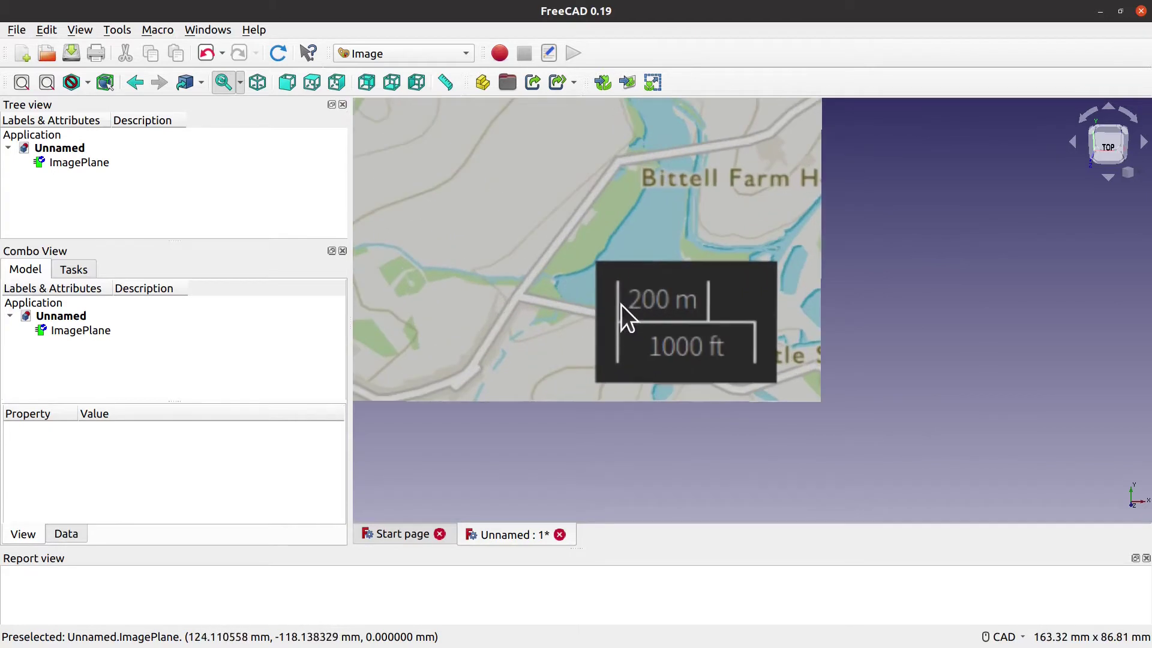
{"action": "scroll", "coordinate": [671, 326], "scroll_direction": "up", "scroll_amount": 5}
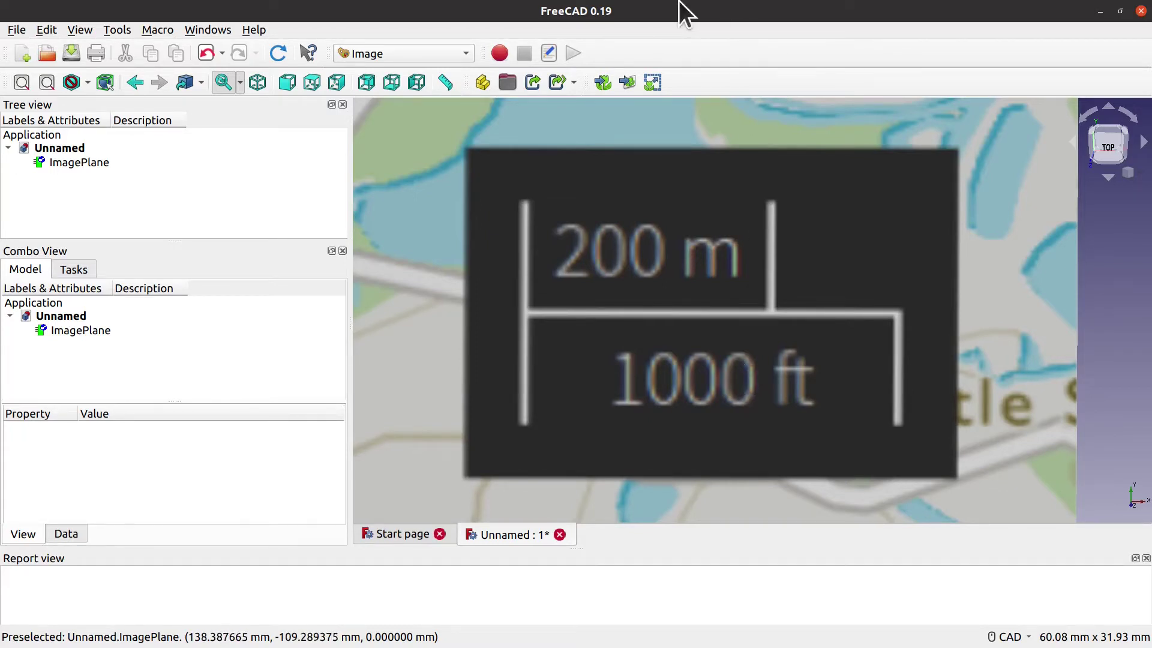
Step: Enter a 200 mm image-scaling distance and mark both ends of the 200 m scale bar
{"action": "left_click", "coordinate": [653, 82]}
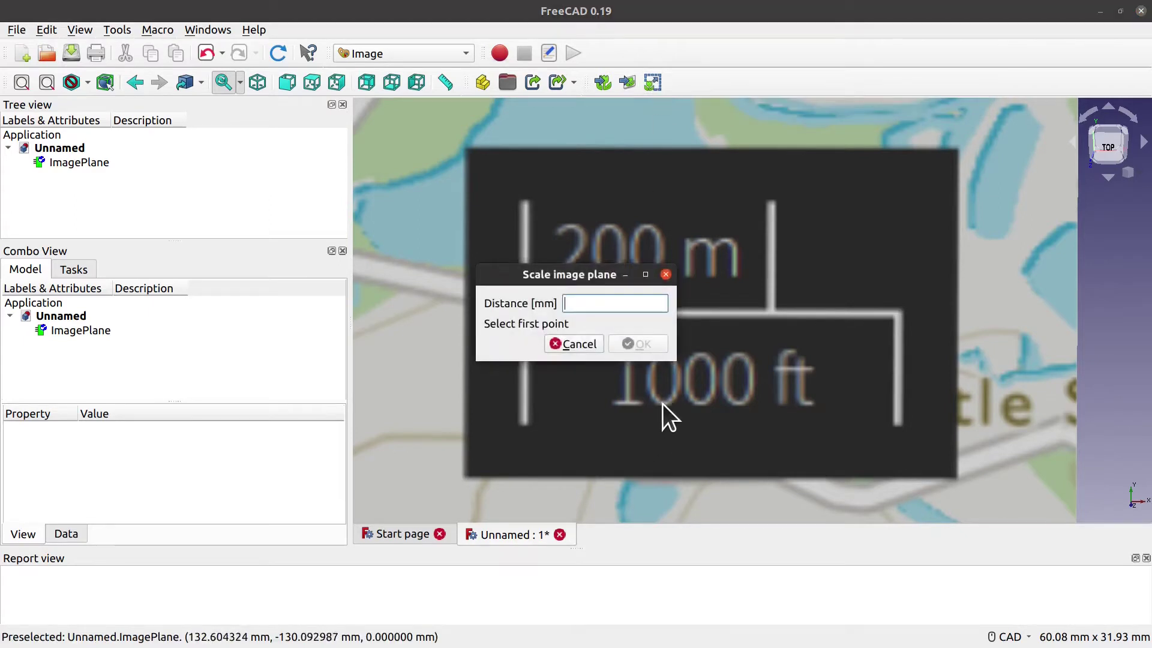
{"action": "type", "text": "200"}
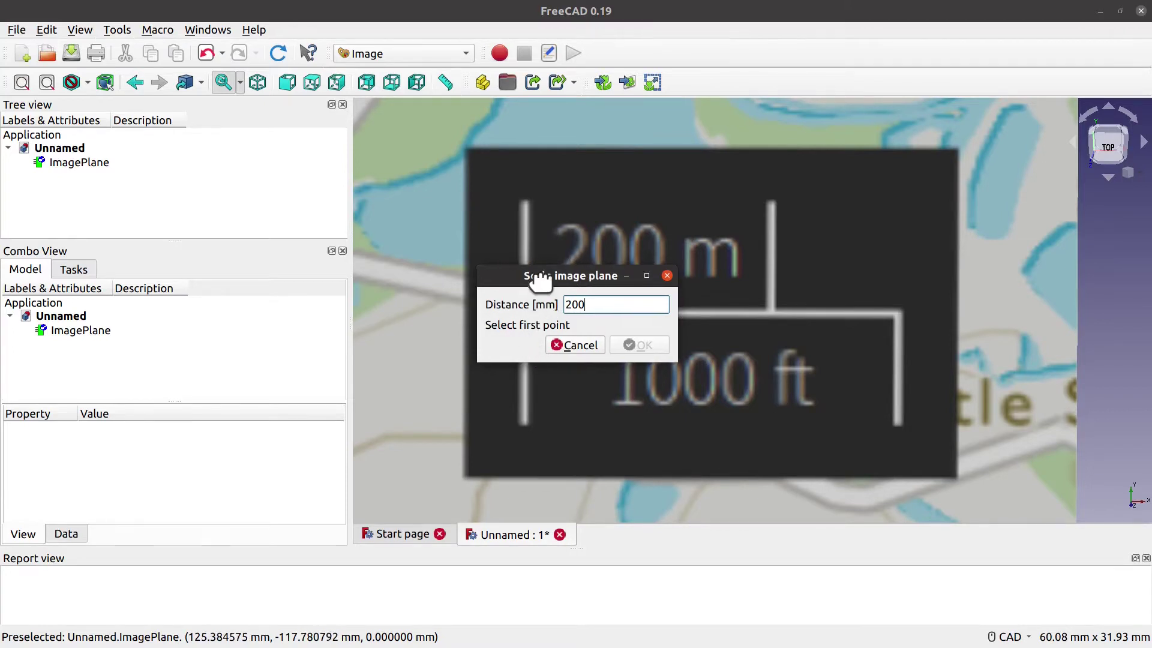
{"action": "left_click_drag", "start_coordinate": [535, 274], "coordinate": [573, 327]}
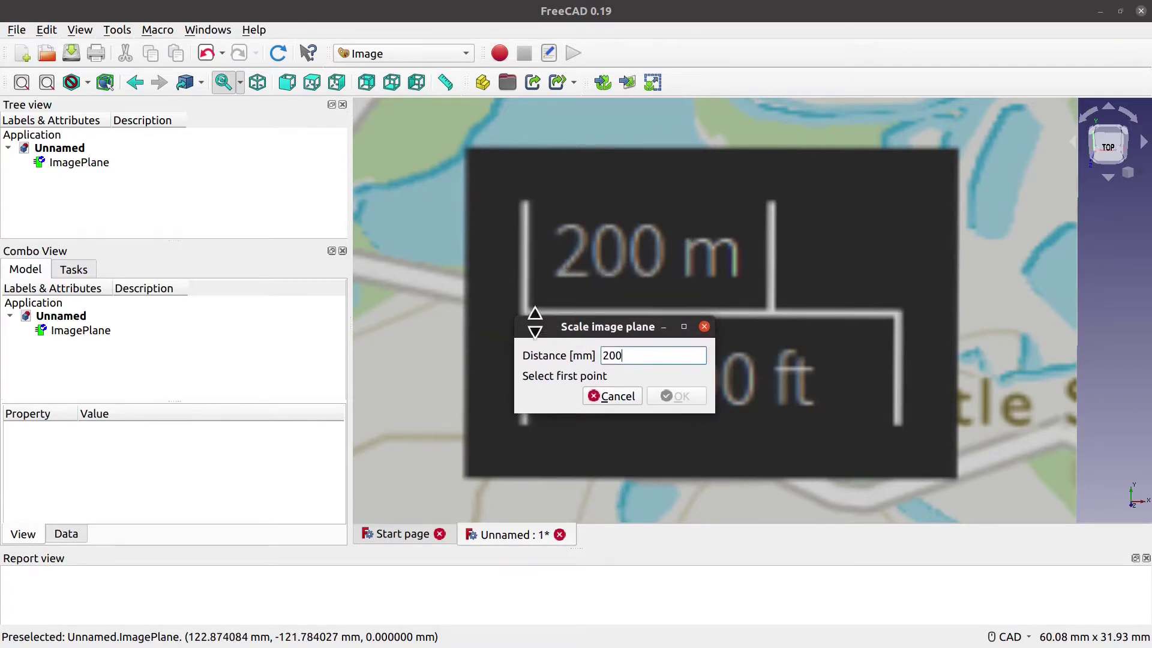
{"action": "left_click_drag", "start_coordinate": [570, 326], "coordinate": [578, 415]}
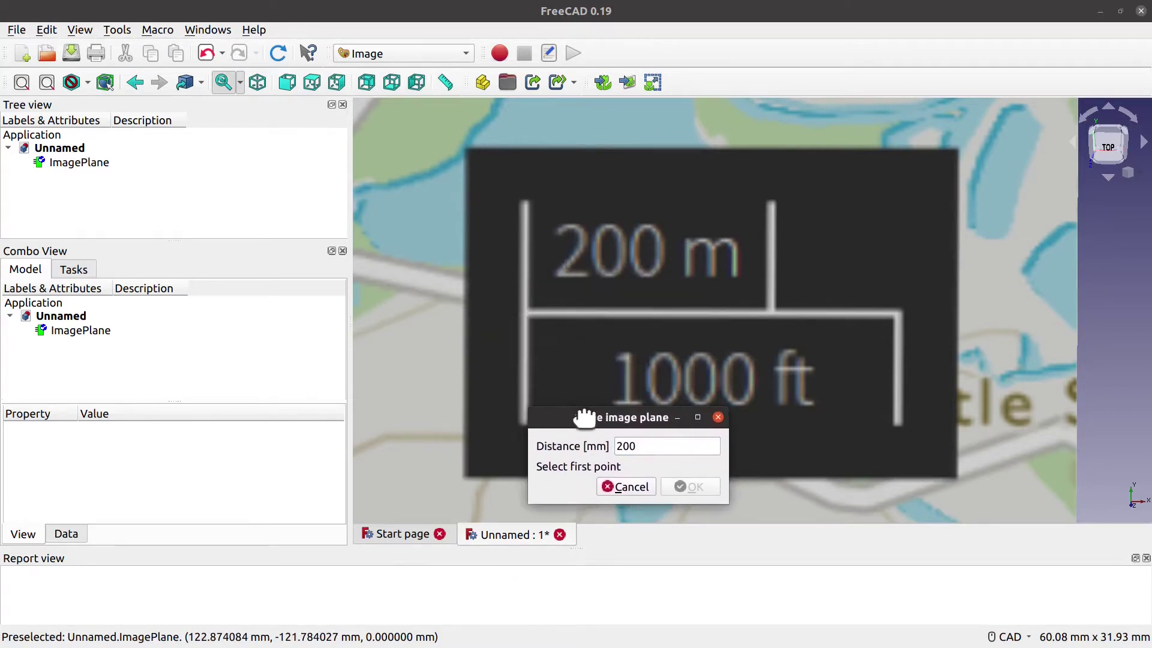
{"action": "left_click", "coordinate": [525, 314]}
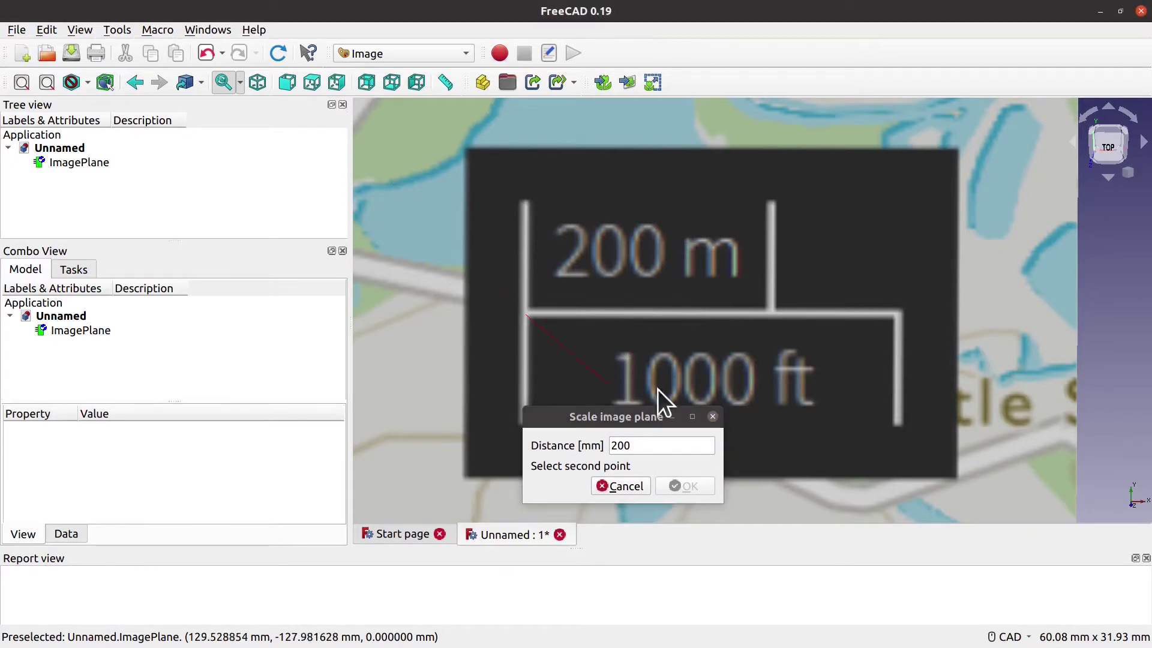
{"action": "left_click", "coordinate": [773, 314]}
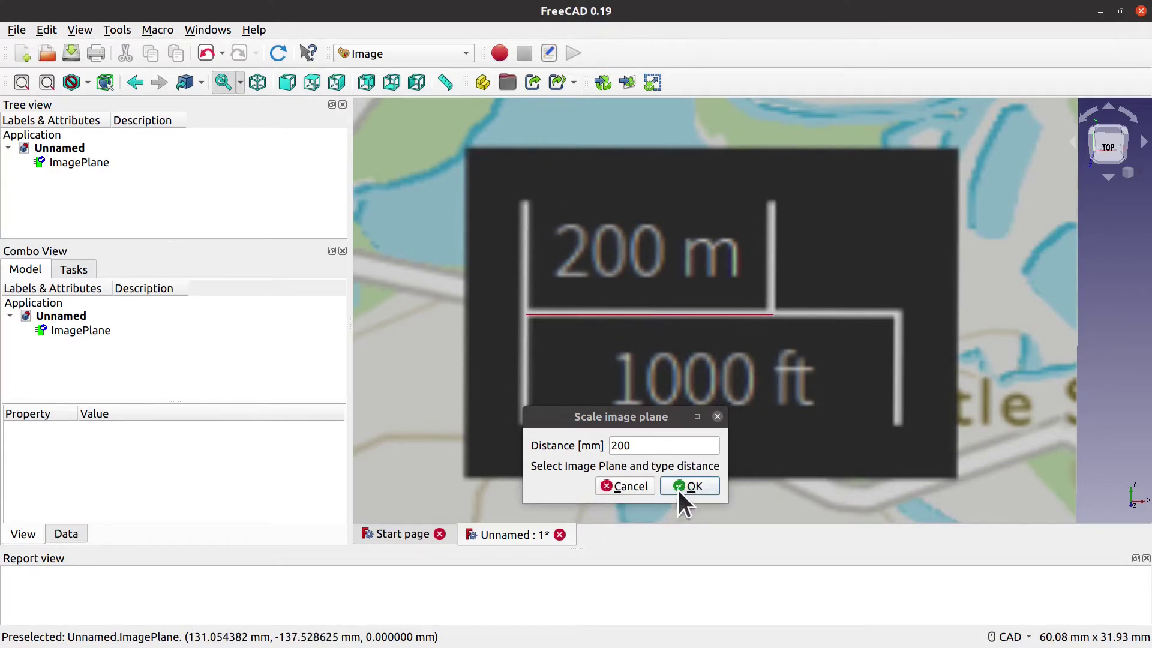
Step: Apply the 200 mm scaling to the ImagePlane and re-centre the rescaled map
{"action": "left_click", "coordinate": [709, 488]}
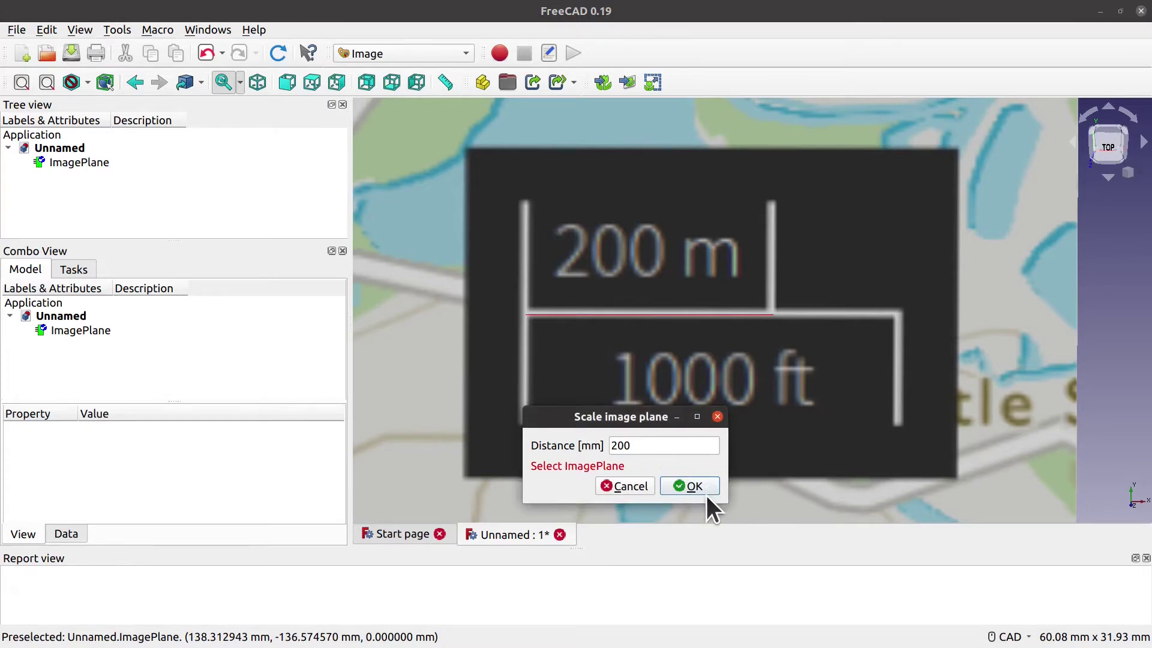
{"action": "left_click", "coordinate": [396, 363]}
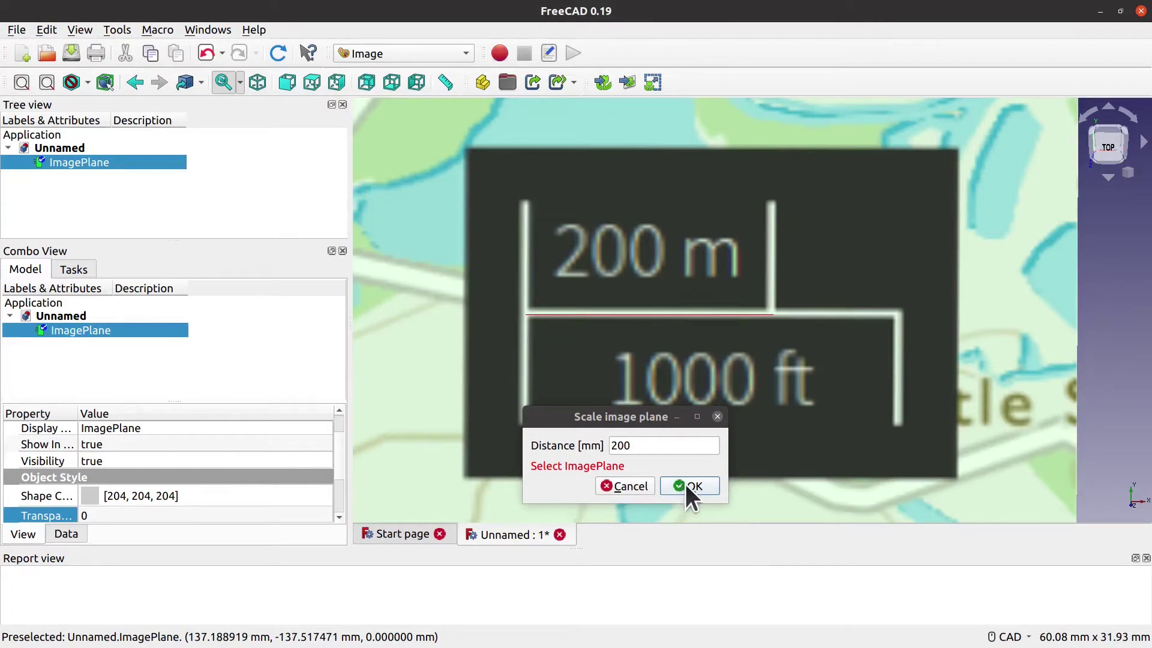
{"action": "left_click", "coordinate": [688, 487]}
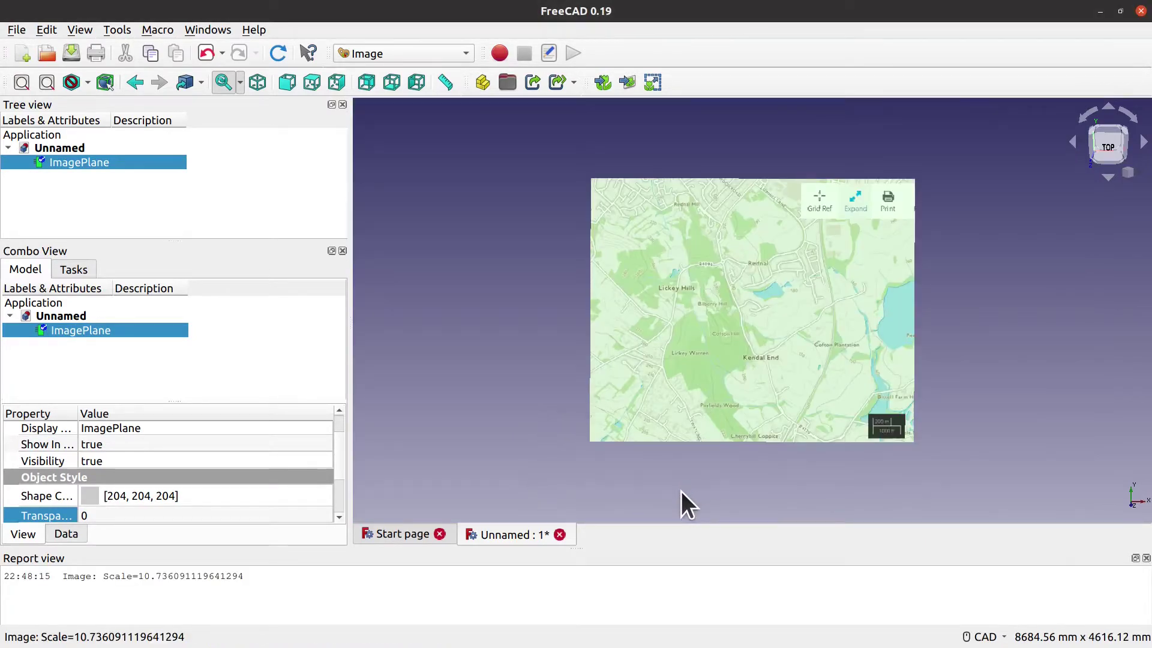
{"action": "scroll", "coordinate": [767, 356], "scroll_direction": "up", "scroll_amount": 2}
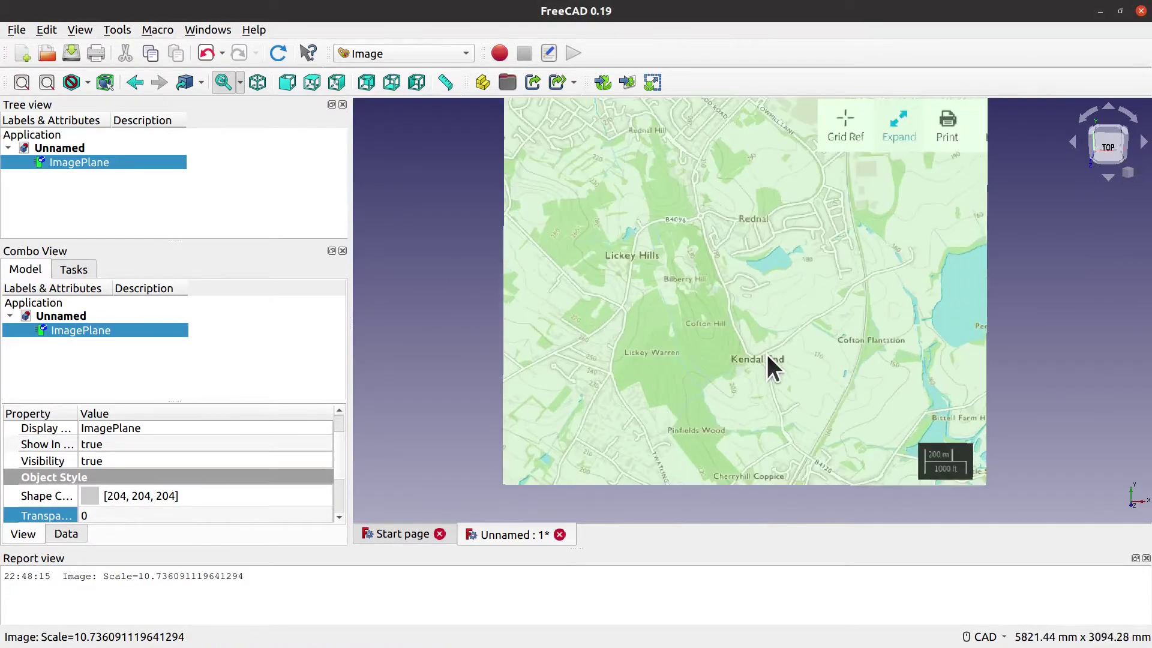
{"action": "middle_click_drag", "start_coordinate": [1016, 422], "coordinate": [974, 438]}
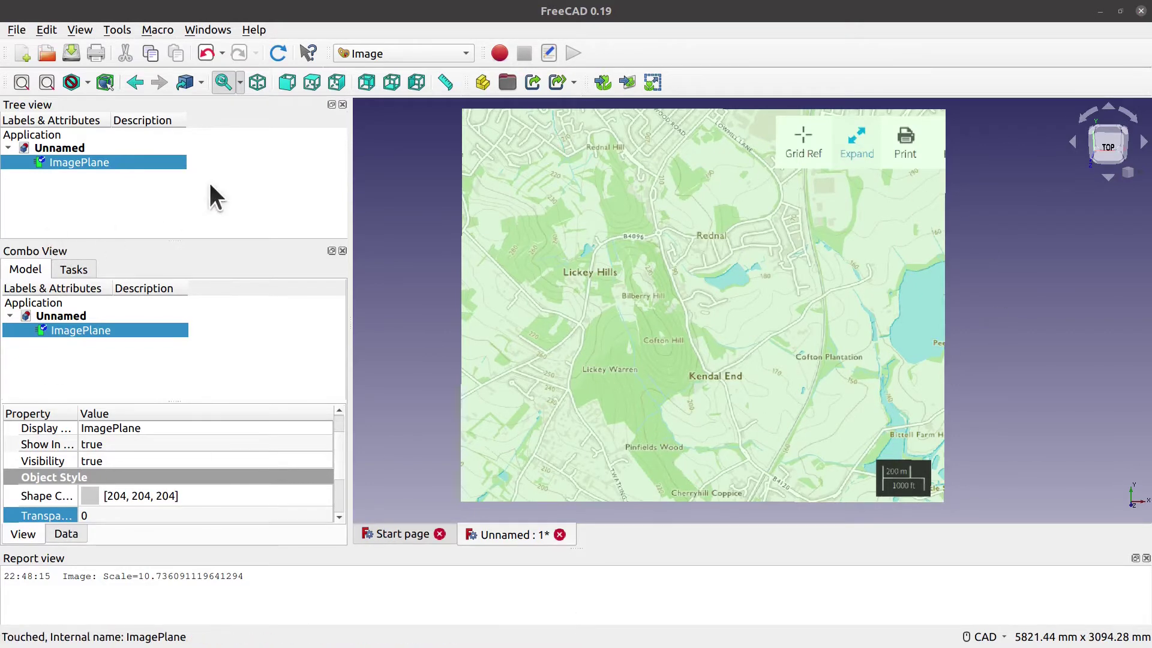
Step: Switch to the Part Design workbench and create a new body
{"action": "left_click", "coordinate": [410, 55]}
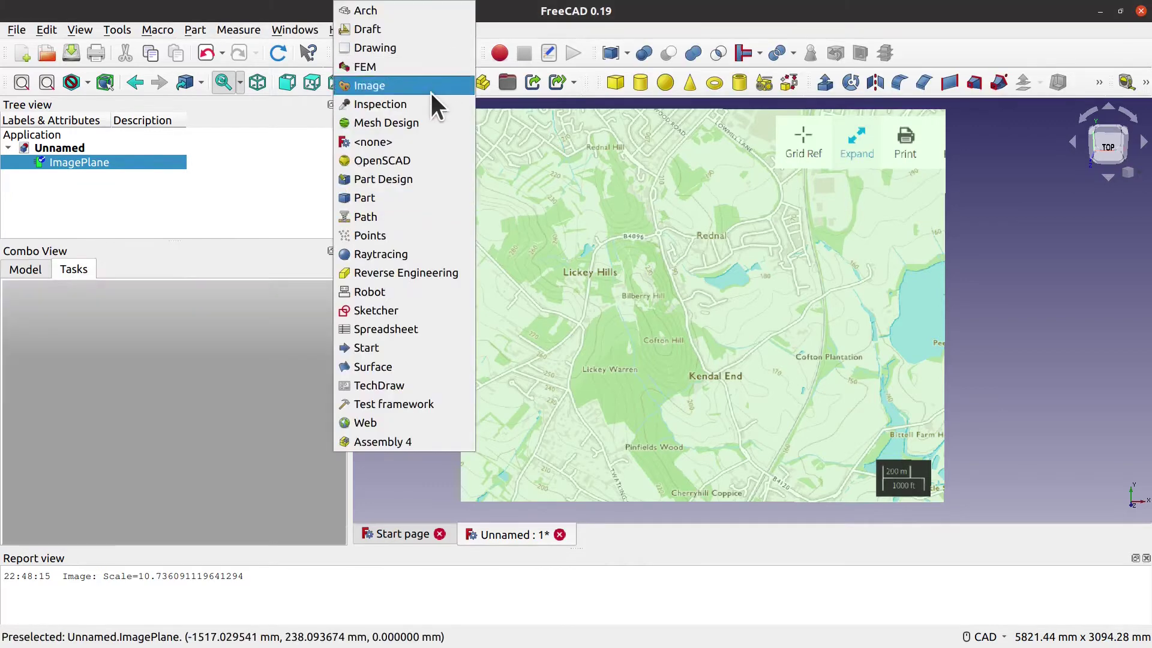
{"action": "left_click", "coordinate": [387, 181]}
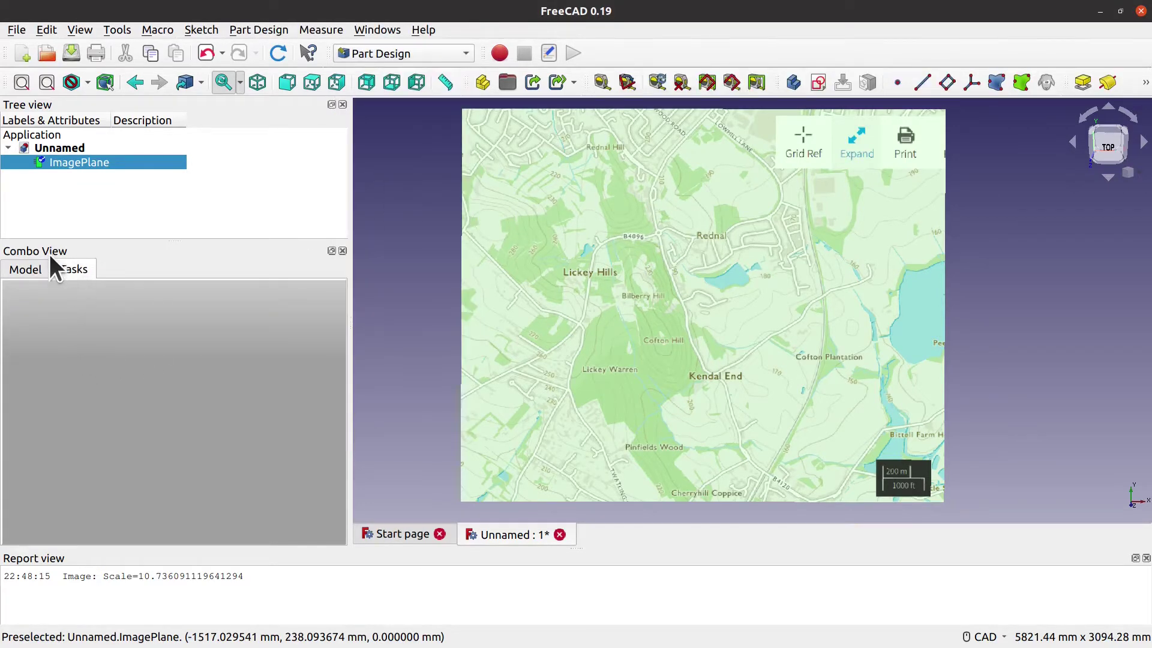
{"action": "left_click", "coordinate": [791, 82]}
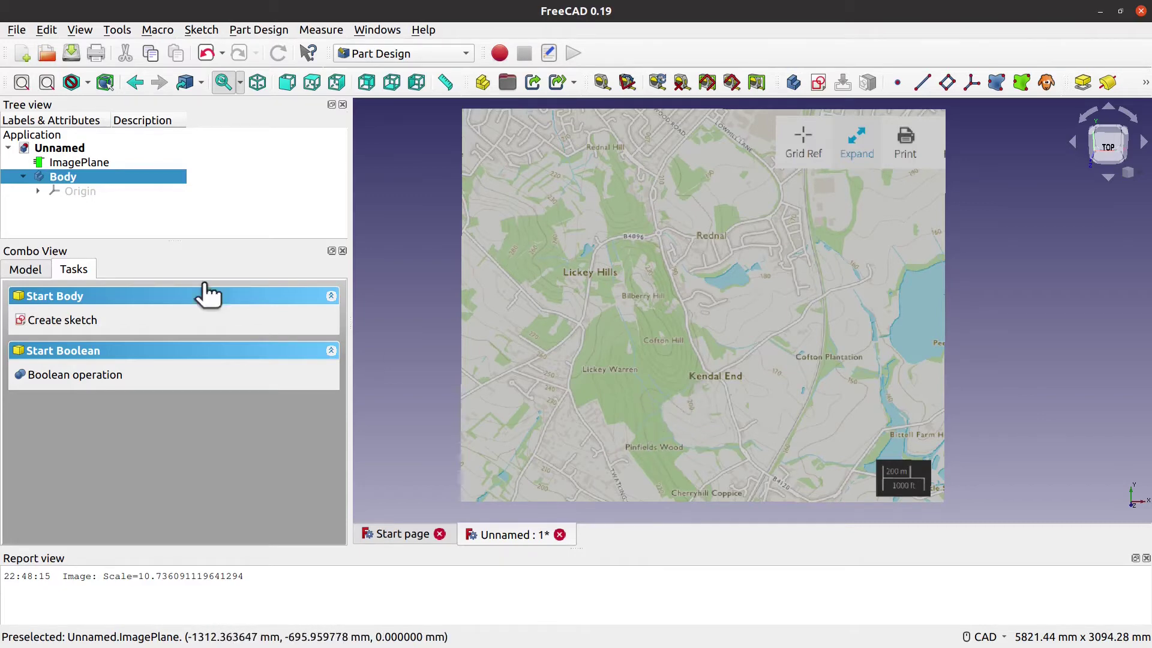
Step: Rename the new body to 200
{"action": "right_click", "coordinate": [99, 178]}
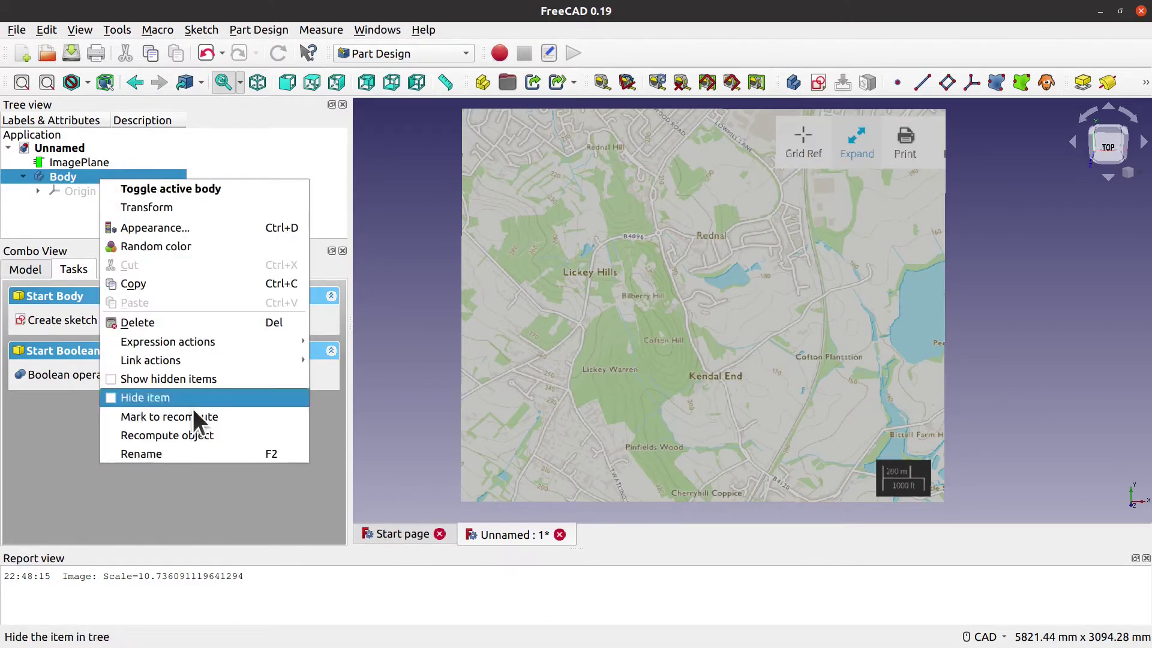
{"action": "left_click", "coordinate": [185, 454]}
{"action": "type", "text": "200"}
{"action": "key", "text": "Return"}
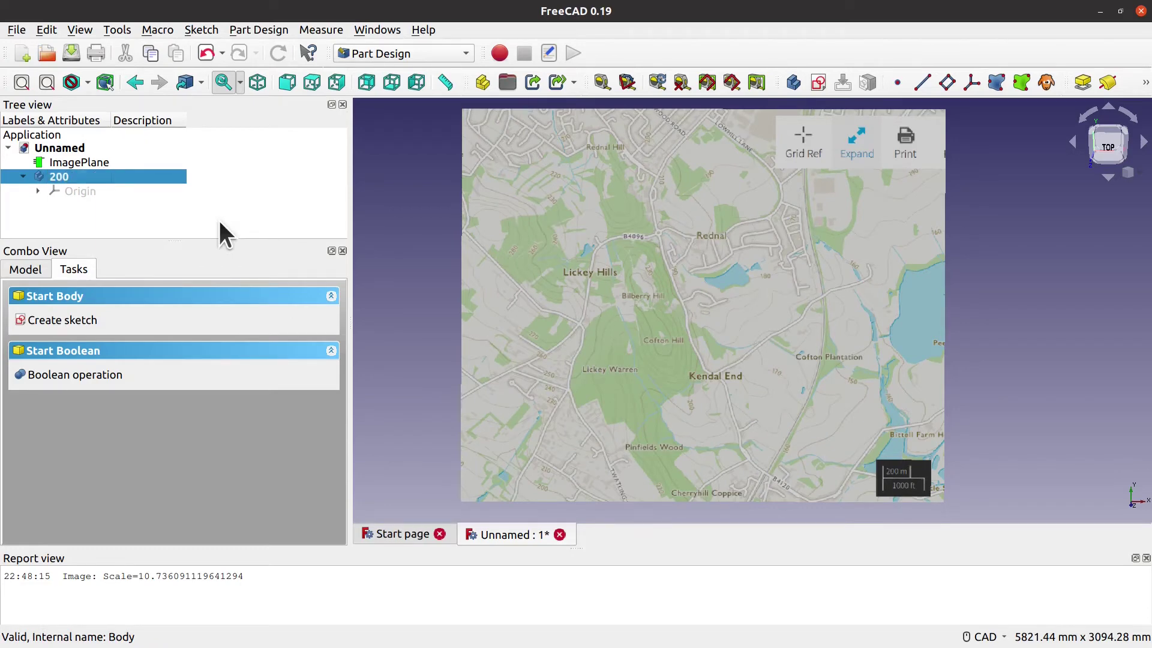
{"action": "scroll", "coordinate": [637, 406], "scroll_direction": "up", "scroll_amount": 1}
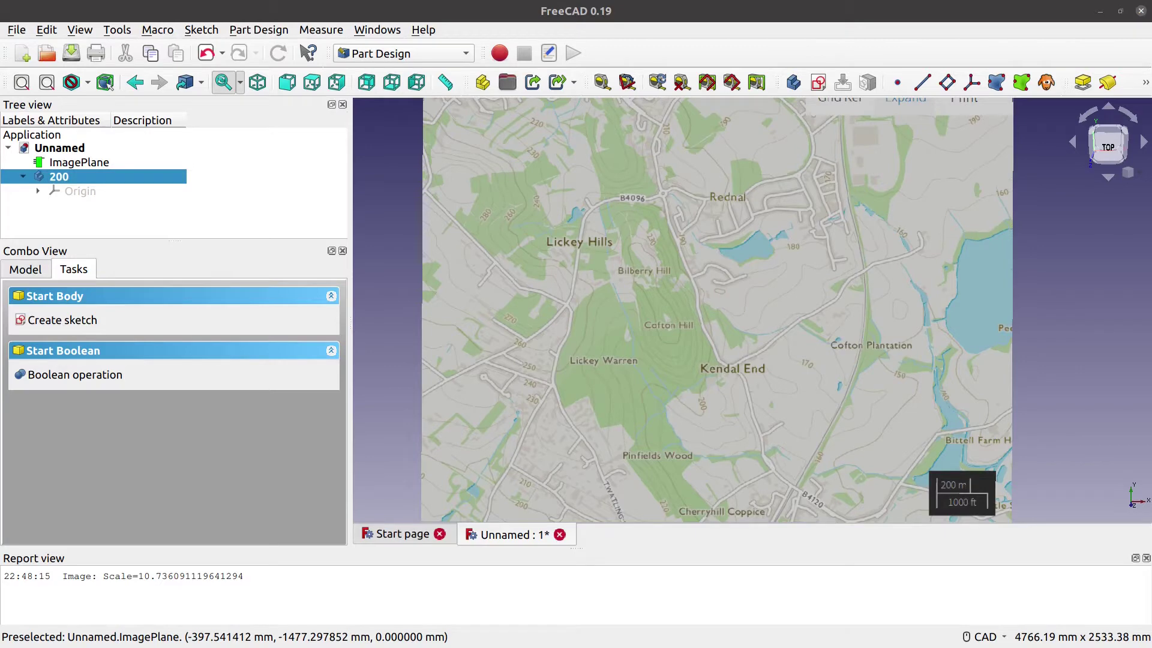
Step: Create a sketch on the XY_Plane in body 200
{"action": "left_click", "coordinate": [63, 322]}
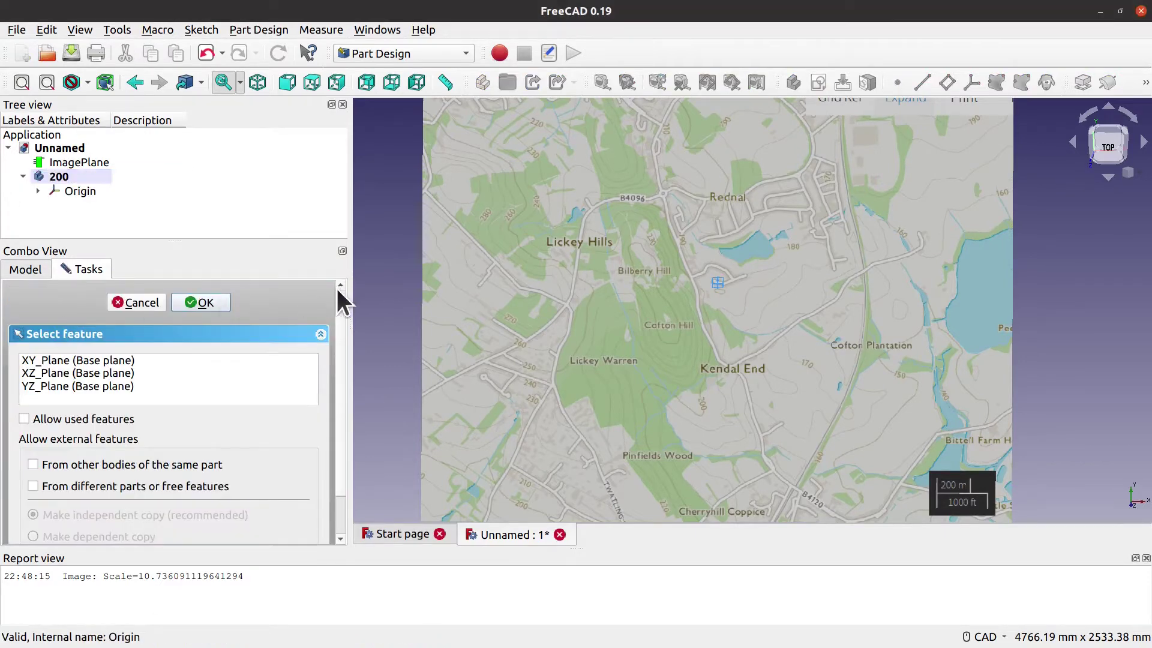
{"action": "left_click", "coordinate": [45, 358]}
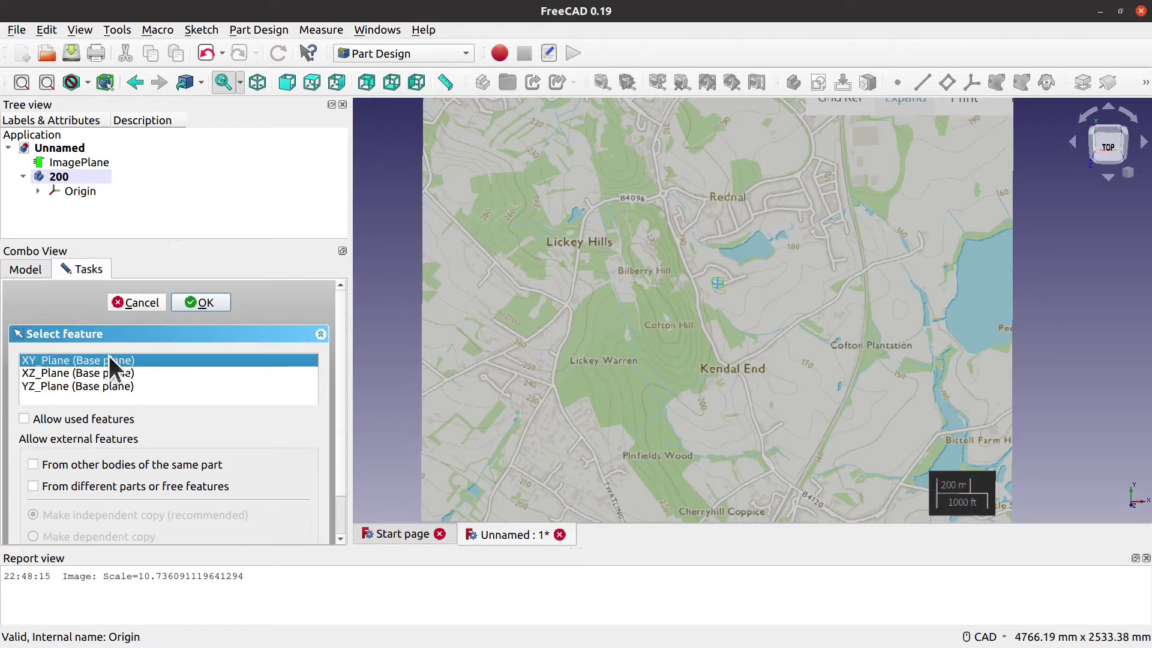
{"action": "left_click", "coordinate": [198, 303]}
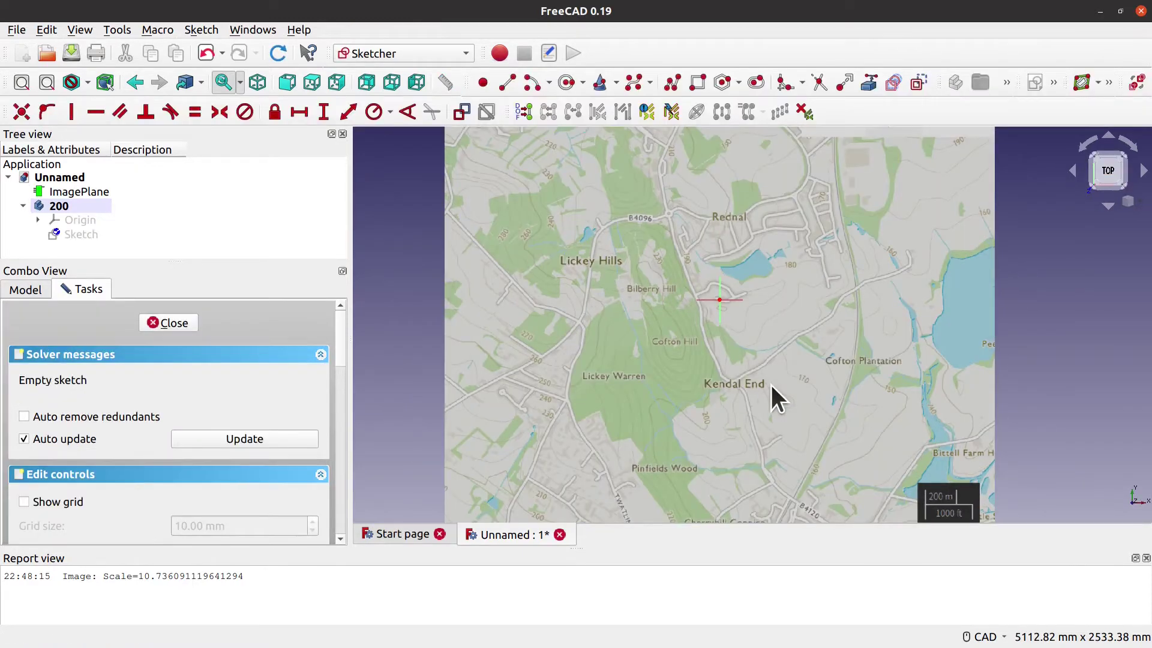
Step: Zoom to the 200 contour near Kendal End and select the B-spline tool
{"action": "scroll", "coordinate": [732, 444], "scroll_direction": "up", "scroll_amount": 4}
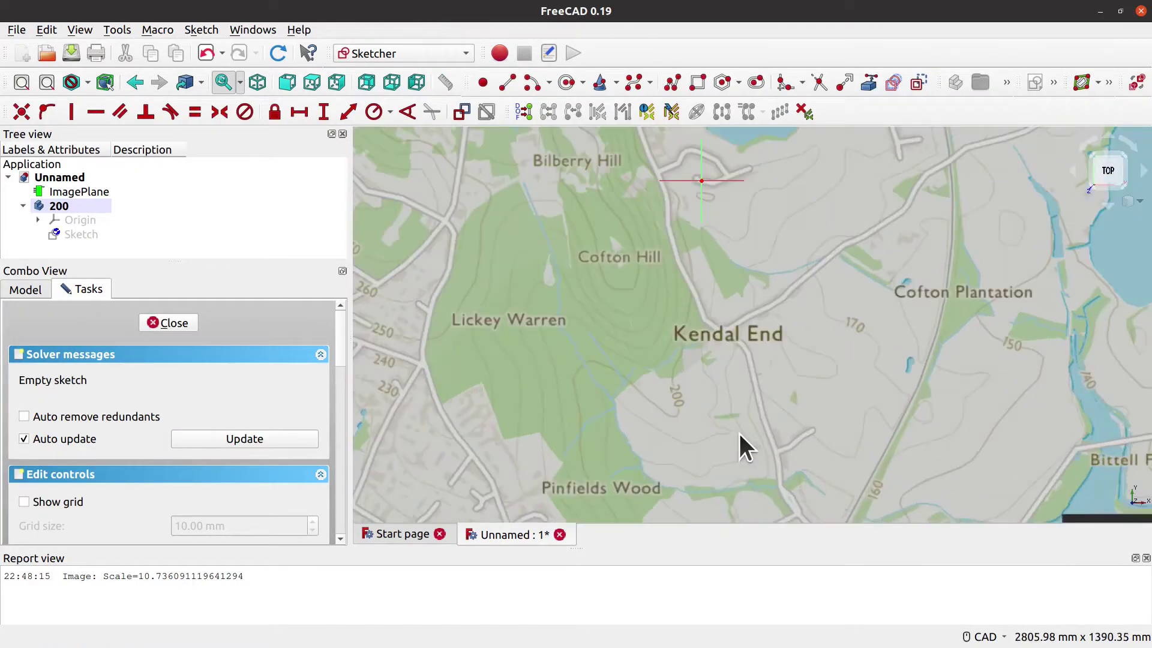
{"action": "mouse_move", "coordinate": [738, 433]}
{"action": "middle_mouse_down"}
{"action": "mouse_move", "coordinate": [780, 188]}
{"action": "mouse_move", "coordinate": [761, 290]}
{"action": "middle_mouse_up"}
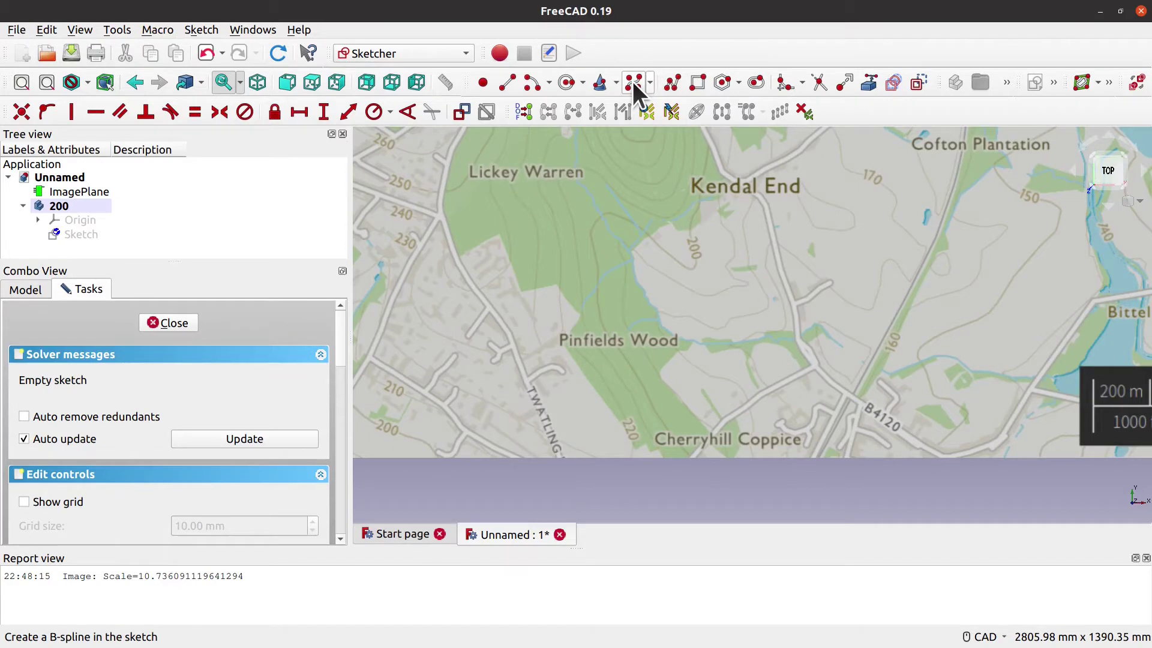
{"action": "left_click", "coordinate": [632, 81]}
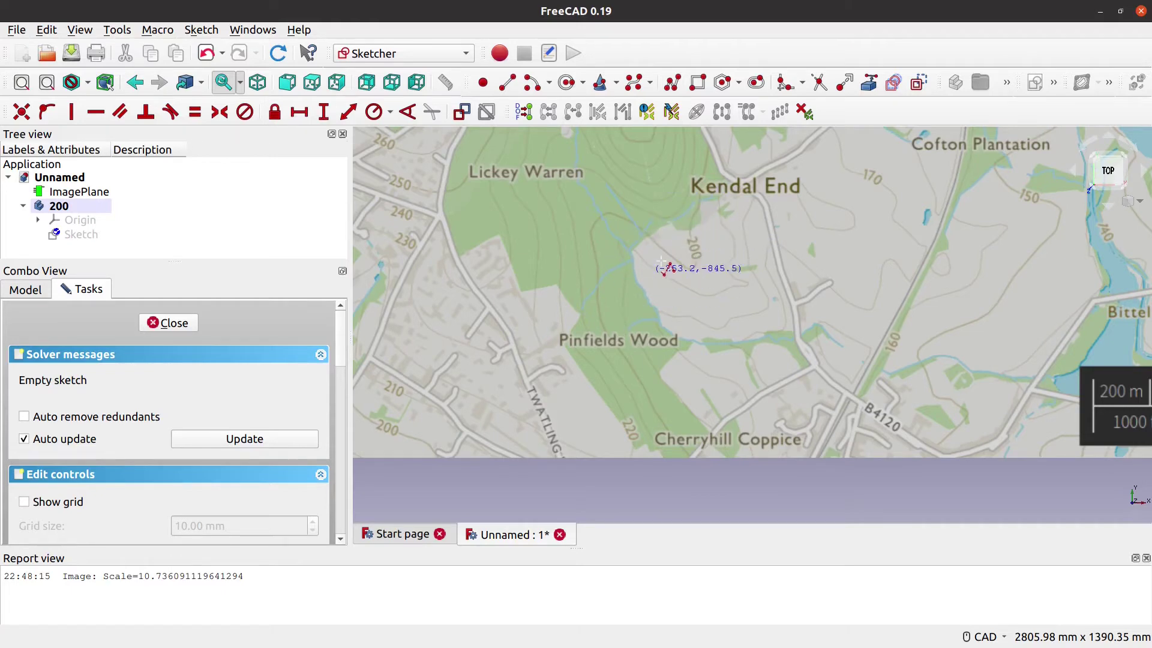
Step: Place the first vertices of the 200 contour trace heading north from Kendal End
{"action": "left_click", "coordinate": [696, 266]}
{"action": "scroll", "coordinate": [697, 246], "scroll_direction": "up", "scroll_amount": 3}
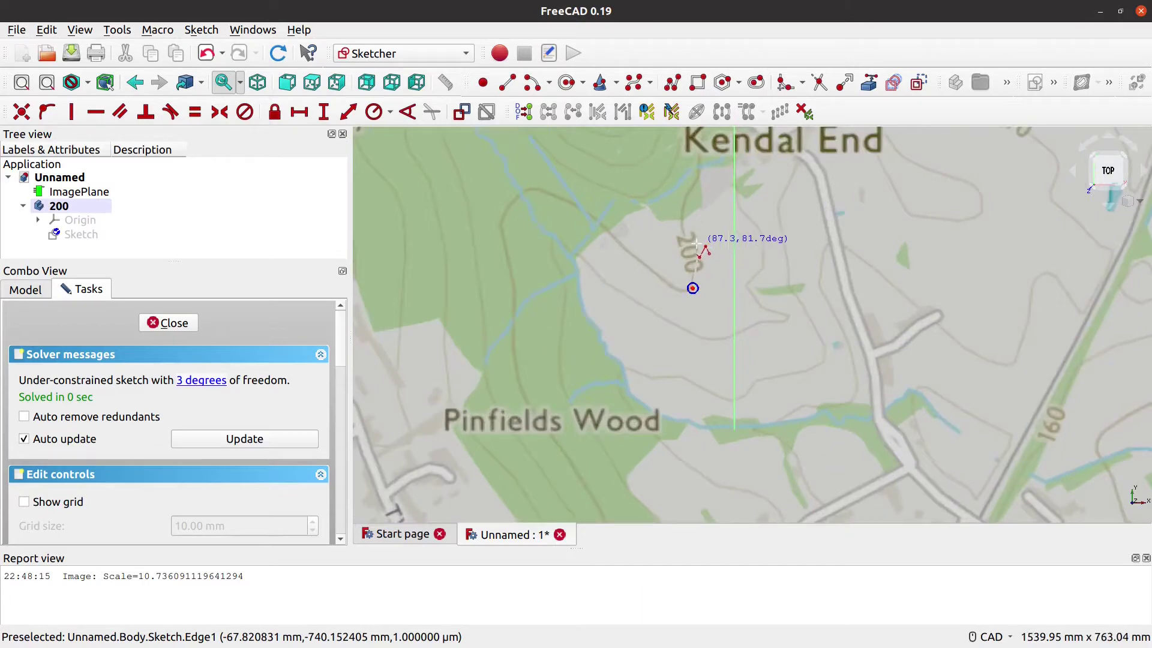
{"action": "scroll", "coordinate": [697, 252], "scroll_direction": "up", "scroll_amount": 2}
{"action": "scroll", "coordinate": [719, 318], "scroll_direction": "up", "scroll_amount": 2}
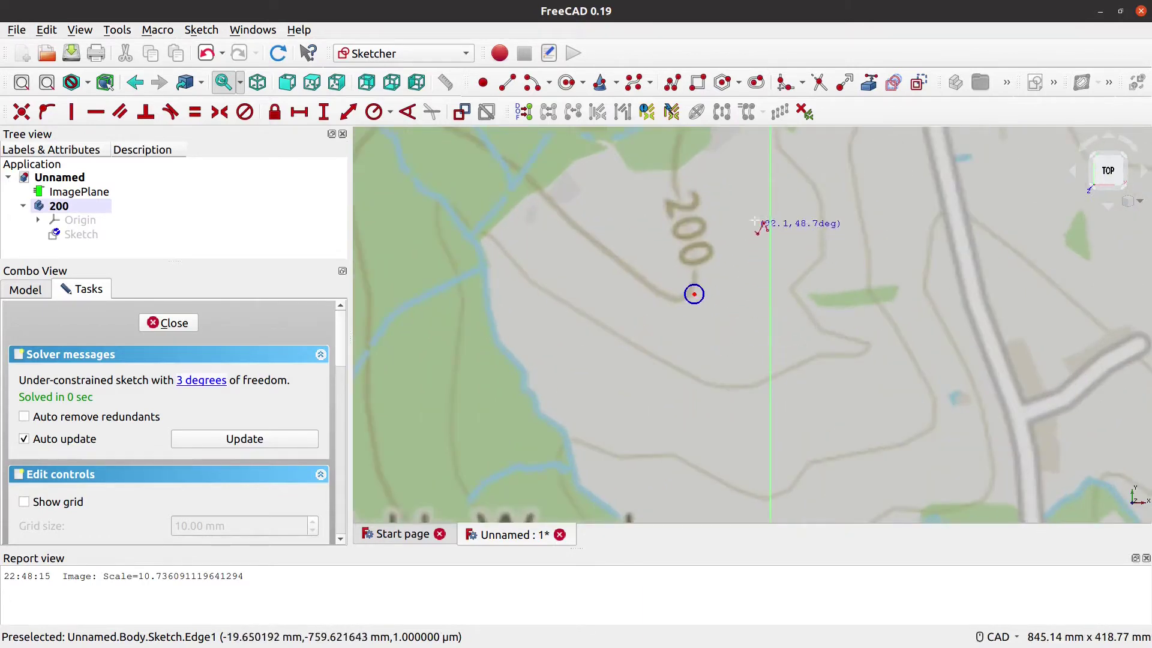
{"action": "middle_click_drag", "start_coordinate": [754, 221], "coordinate": [726, 372]}
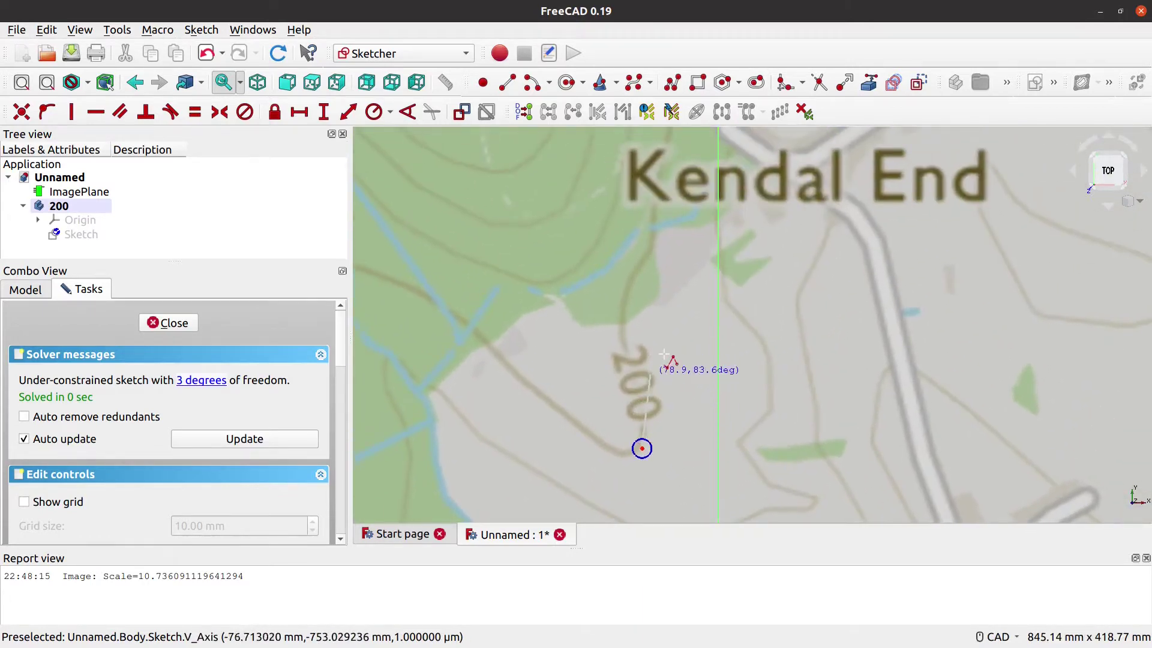
{"action": "scroll", "coordinate": [634, 361], "scroll_direction": "up", "scroll_amount": 1}
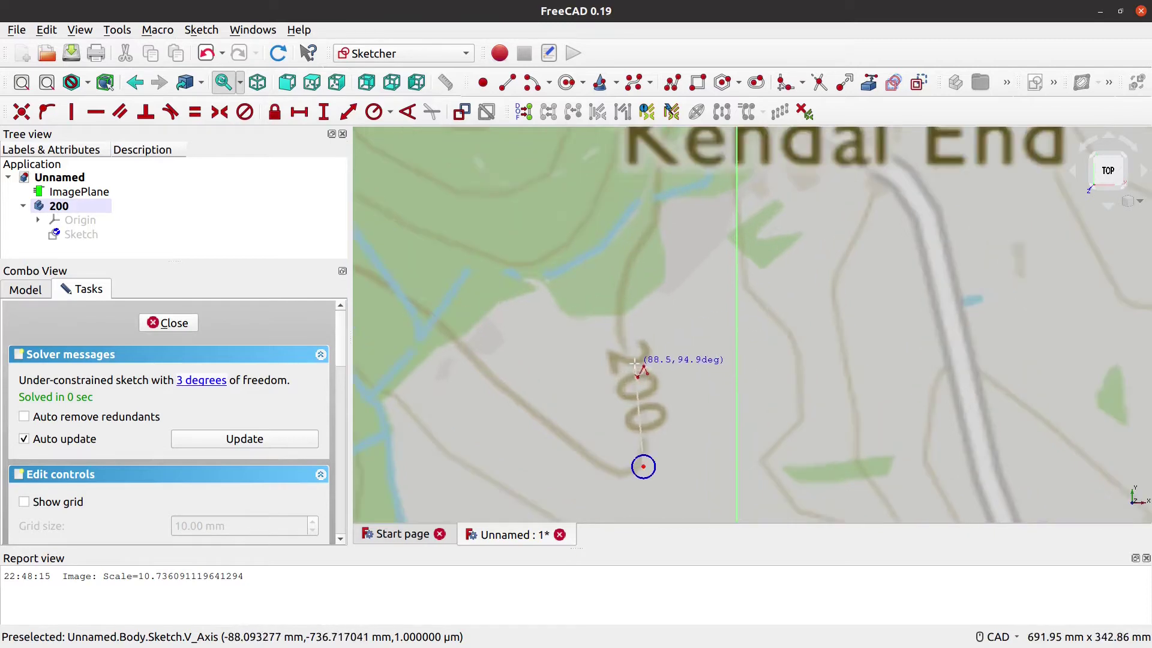
{"action": "mouse_move", "coordinate": [665, 276]}
{"action": "middle_mouse_down"}
{"action": "mouse_move", "coordinate": [1057, 309]}
{"action": "mouse_move", "coordinate": [752, 240]}
{"action": "mouse_move", "coordinate": [764, 262]}
{"action": "mouse_move", "coordinate": [934, 298]}
{"action": "mouse_move", "coordinate": [822, 290]}
{"action": "mouse_move", "coordinate": [944, 294]}
{"action": "mouse_move", "coordinate": [732, 274]}
{"action": "mouse_move", "coordinate": [805, 282]}
{"action": "middle_mouse_up"}
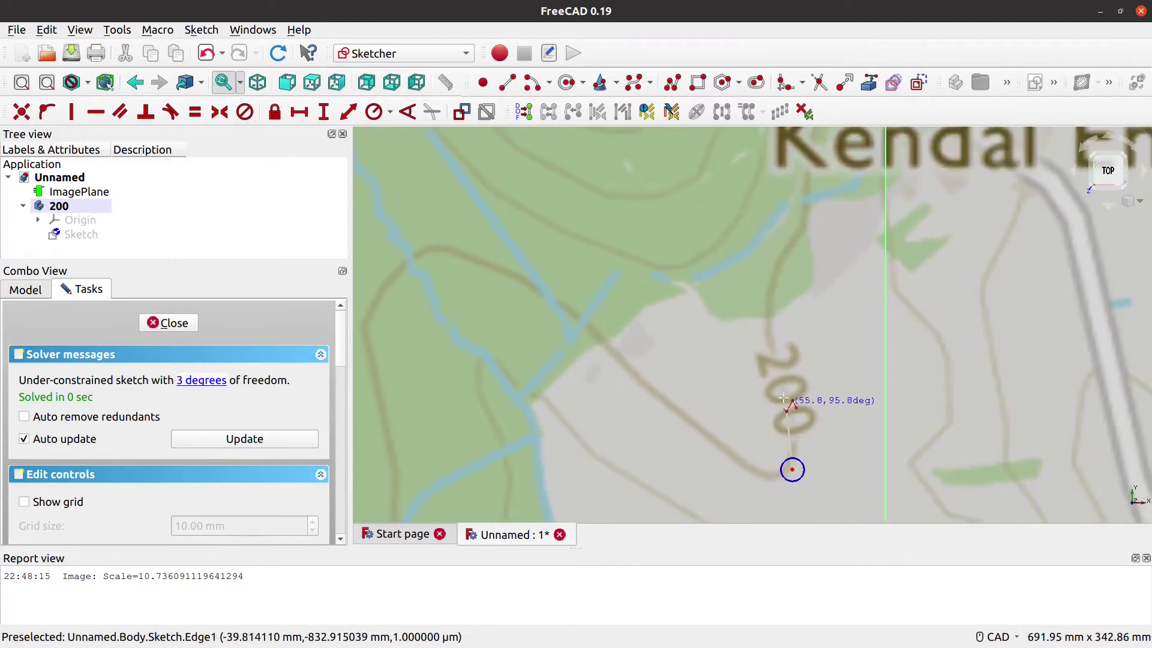
{"action": "left_click", "coordinate": [775, 362]}
{"action": "left_click", "coordinate": [770, 298]}
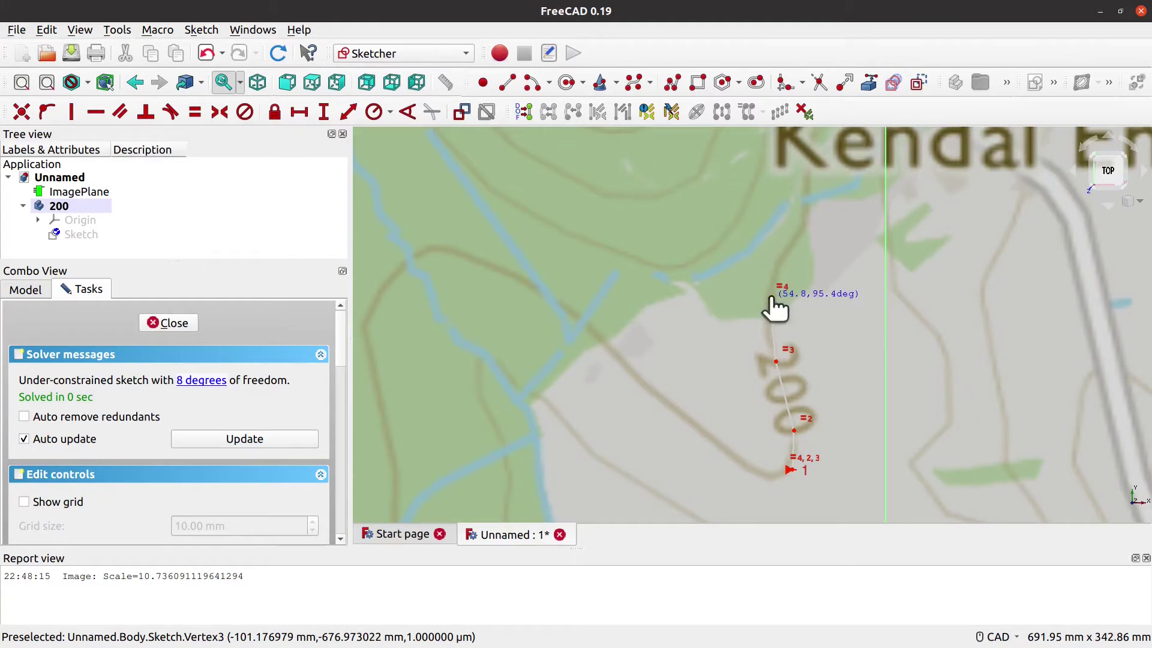
{"action": "left_click", "coordinate": [797, 241]}
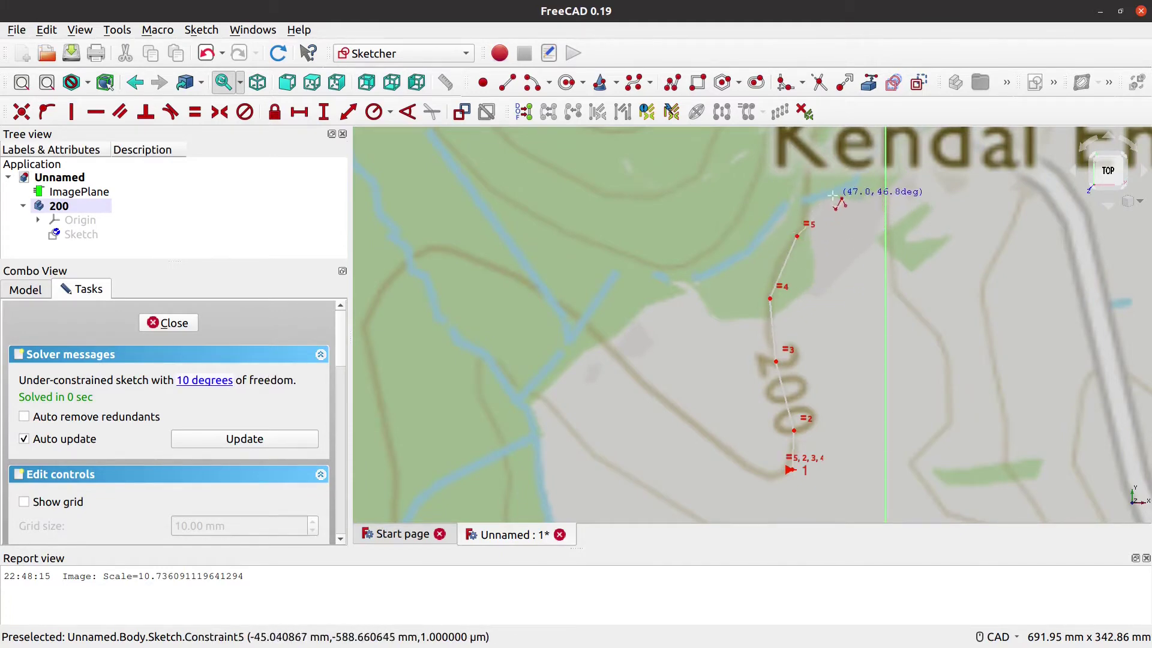
Step: Continue the 200 contour trace past Cofton Hill toward Bilberry Hill
{"action": "middle_click_drag", "start_coordinate": [840, 281], "coordinate": [826, 573]}
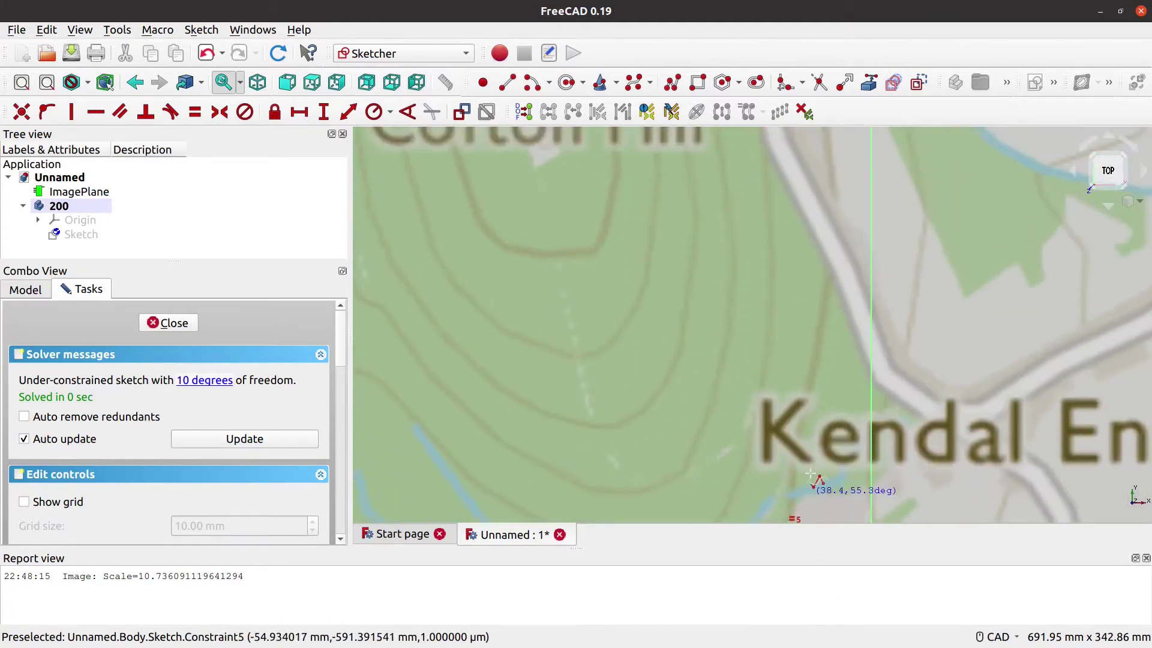
{"action": "left_click", "coordinate": [801, 415]}
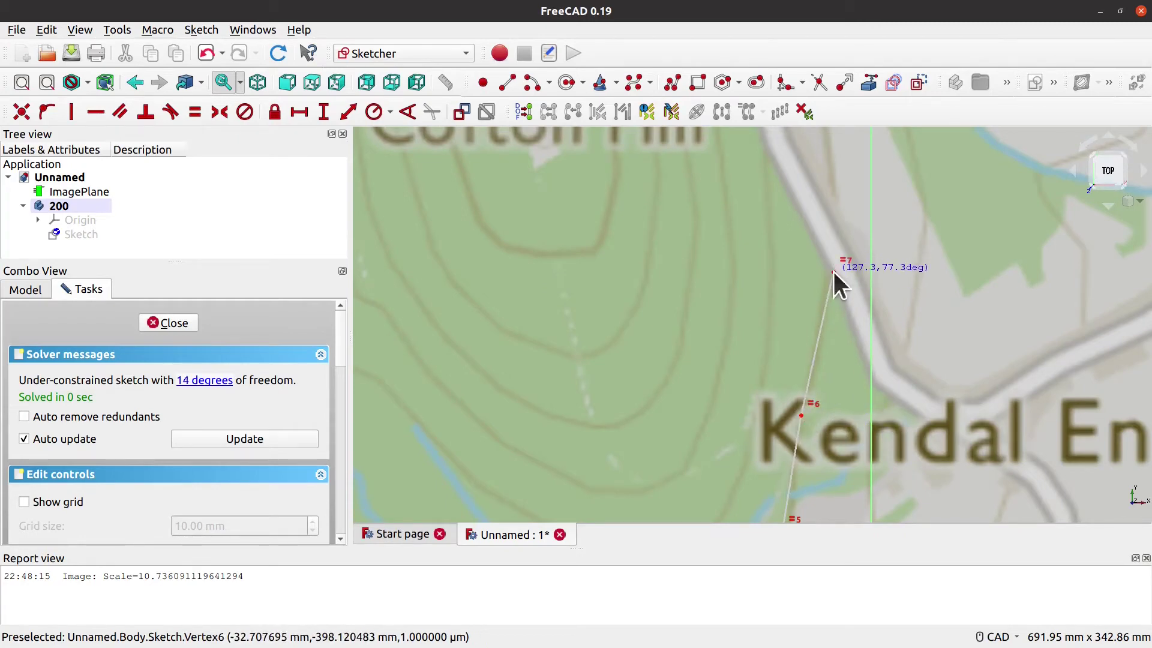
{"action": "scroll", "coordinate": [828, 198], "scroll_direction": "down", "scroll_amount": 1}
{"action": "middle_click_drag", "start_coordinate": [844, 154], "coordinate": [840, 369]}
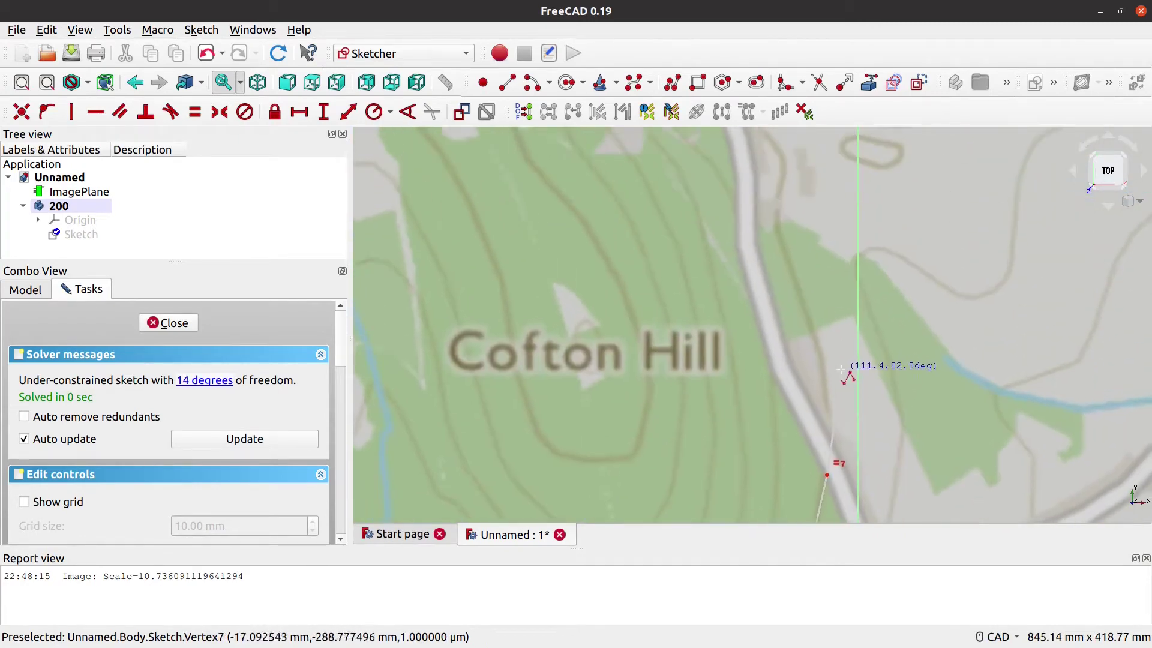
{"action": "left_click", "coordinate": [822, 366]}
{"action": "left_click", "coordinate": [800, 296]}
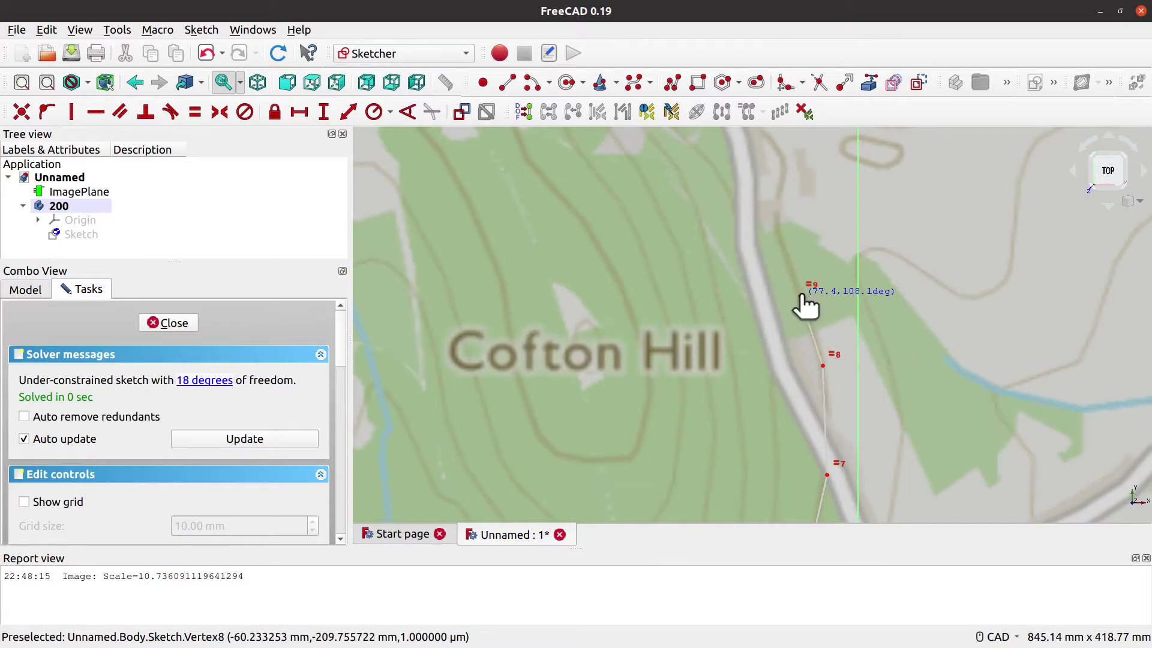
{"action": "scroll", "coordinate": [773, 216], "scroll_direction": "down", "scroll_amount": 1}
{"action": "scroll", "coordinate": [788, 245], "scroll_direction": "down", "scroll_amount": 2}
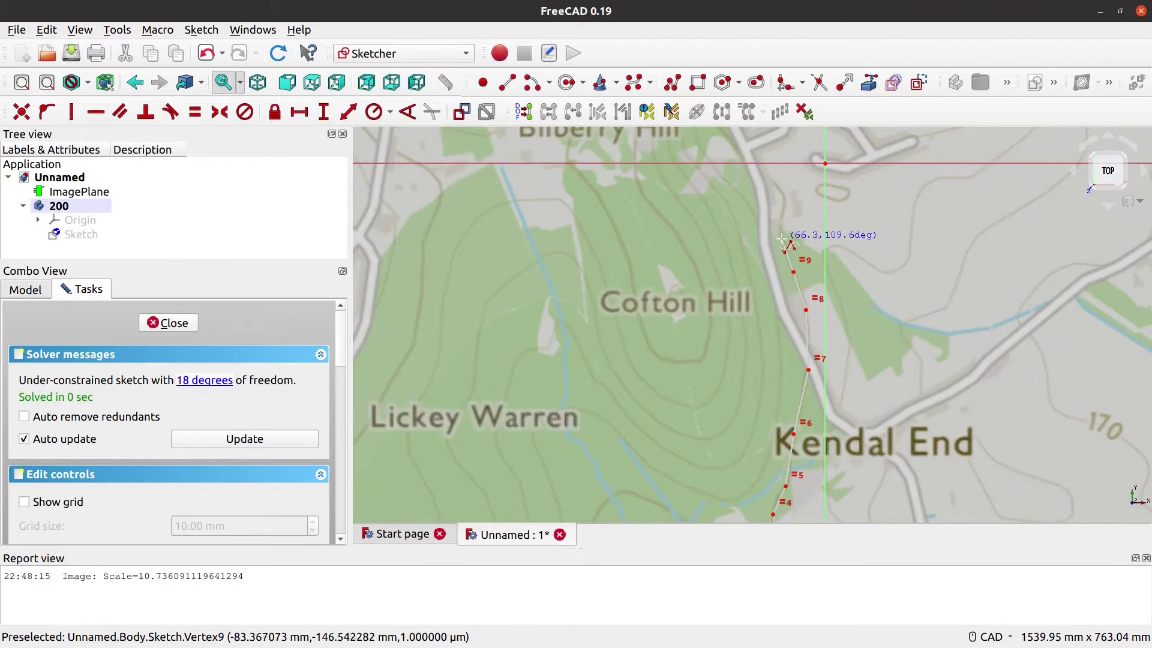
{"action": "left_click", "coordinate": [785, 245]}
{"action": "left_click", "coordinate": [781, 223]}
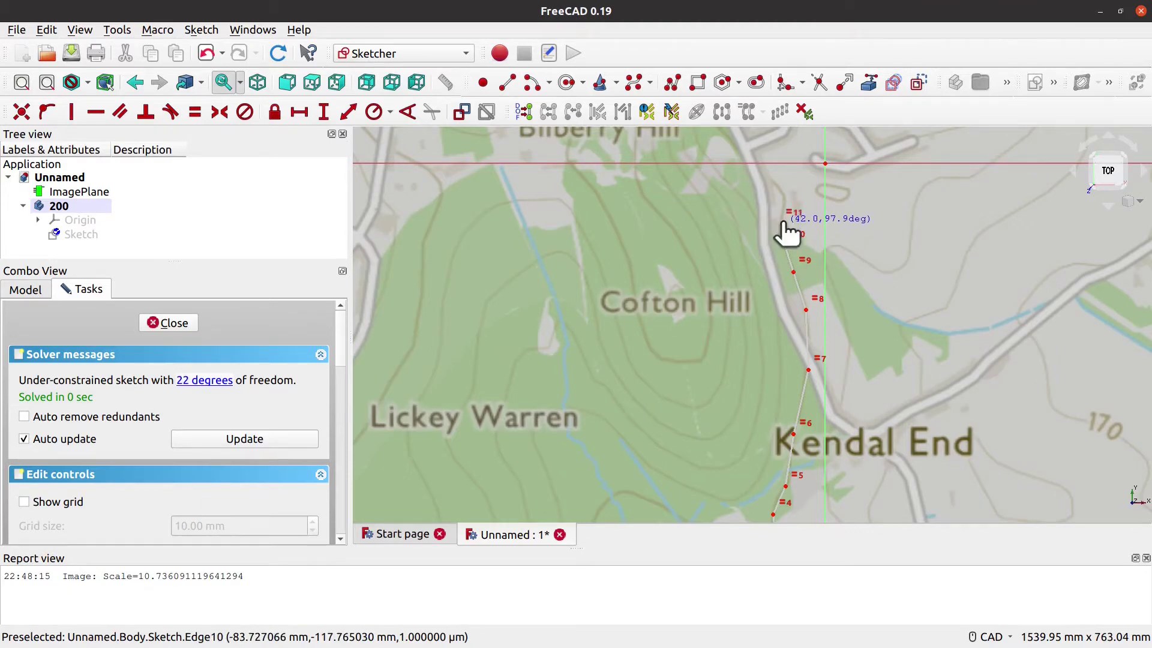
{"action": "left_click", "coordinate": [784, 197]}
{"action": "left_click", "coordinate": [769, 177]}
Step: Trace the contour past Bilberry Hill to a vertex just below the B4096 near Rednal
{"action": "middle_click_drag", "start_coordinate": [769, 177], "coordinate": [753, 458]}
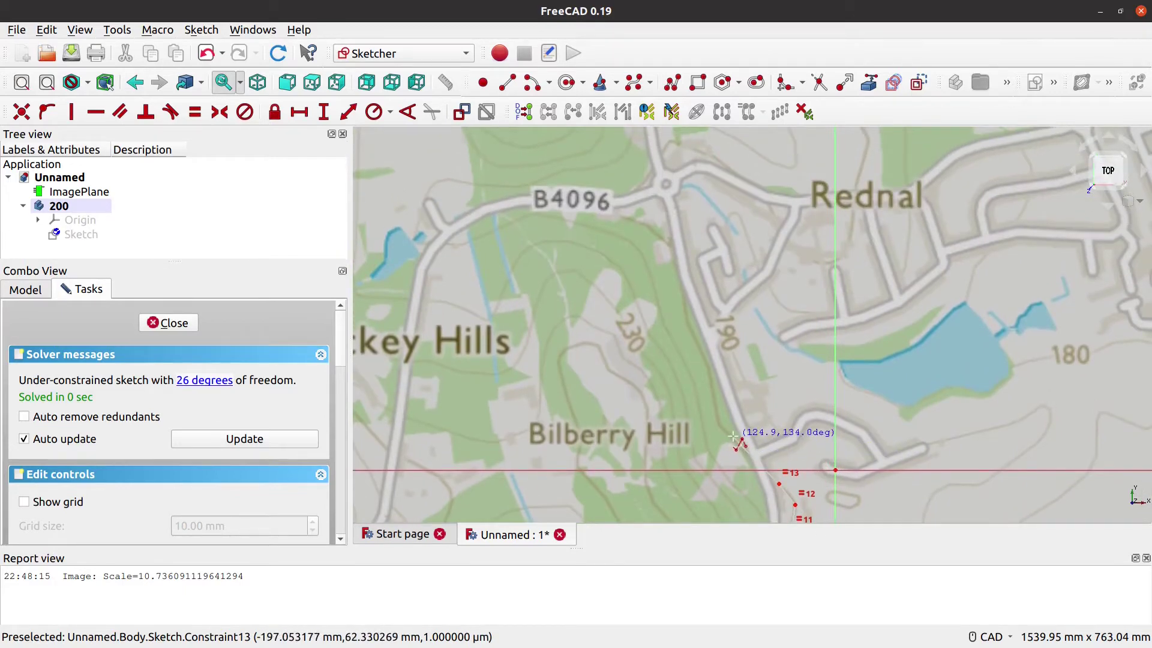
{"action": "left_click", "coordinate": [716, 424]}
{"action": "left_click", "coordinate": [712, 367]}
{"action": "left_click", "coordinate": [687, 324]}
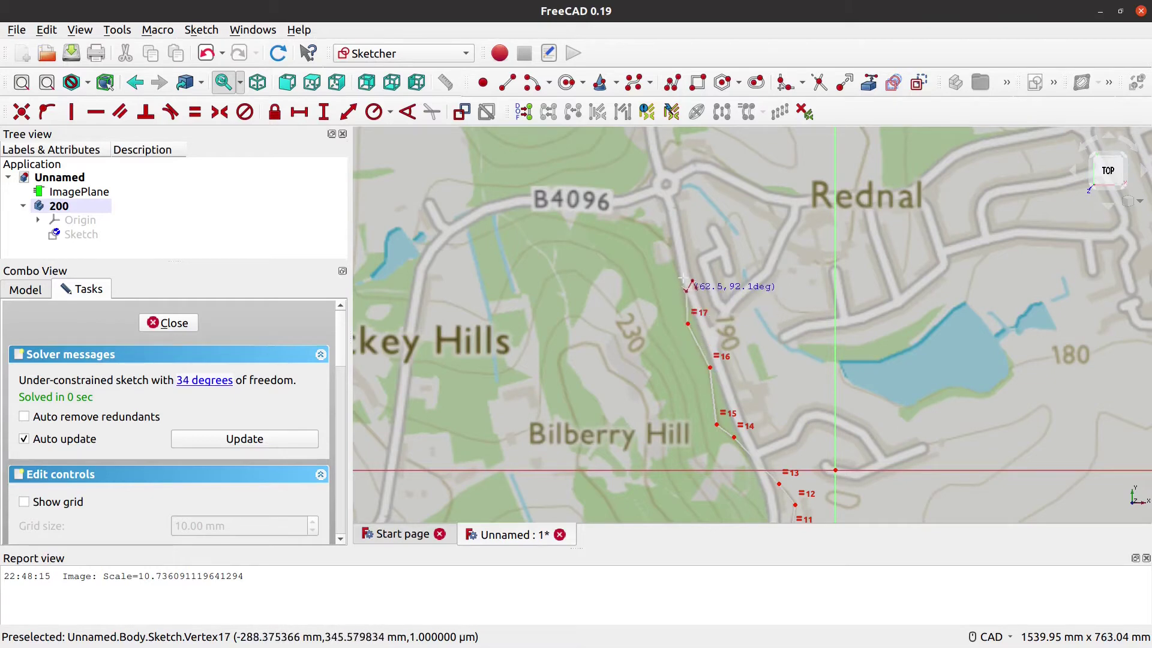
{"action": "left_click", "coordinate": [682, 272]}
{"action": "left_click", "coordinate": [664, 240]}
{"action": "left_click", "coordinate": [629, 217]}
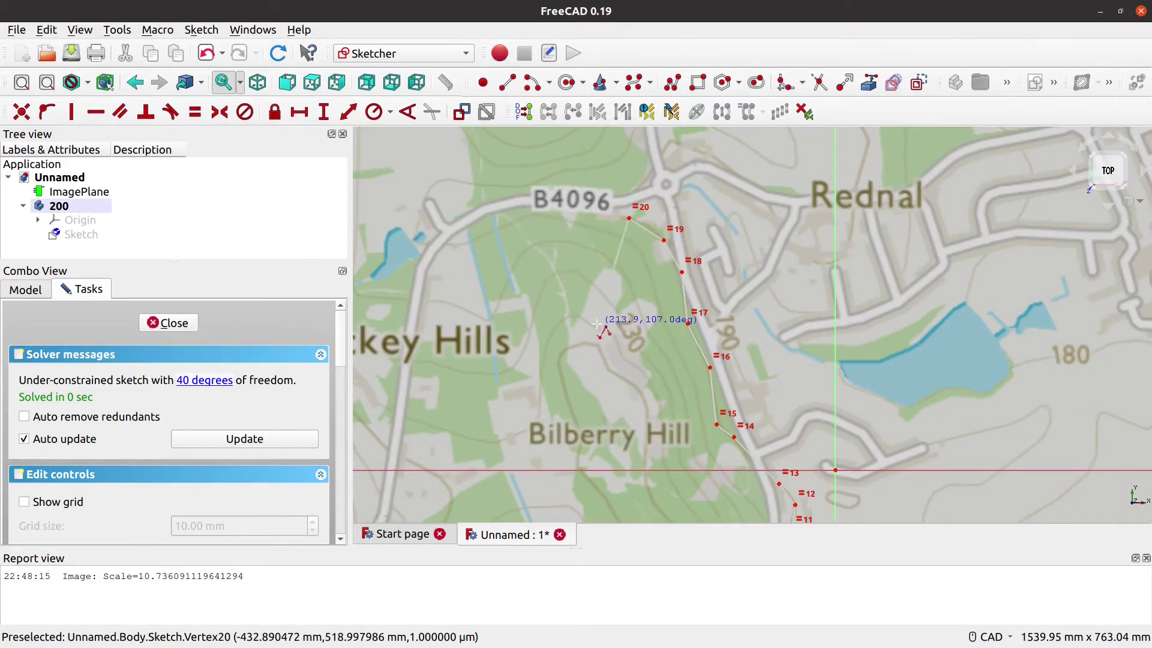
{"action": "scroll", "coordinate": [556, 280], "scroll_direction": "up", "scroll_amount": 2}
{"action": "mouse_move", "coordinate": [551, 148]}
{"action": "middle_mouse_down"}
{"action": "mouse_move", "coordinate": [616, 426]}
{"action": "mouse_move", "coordinate": [590, 446]}
{"action": "middle_mouse_up"}
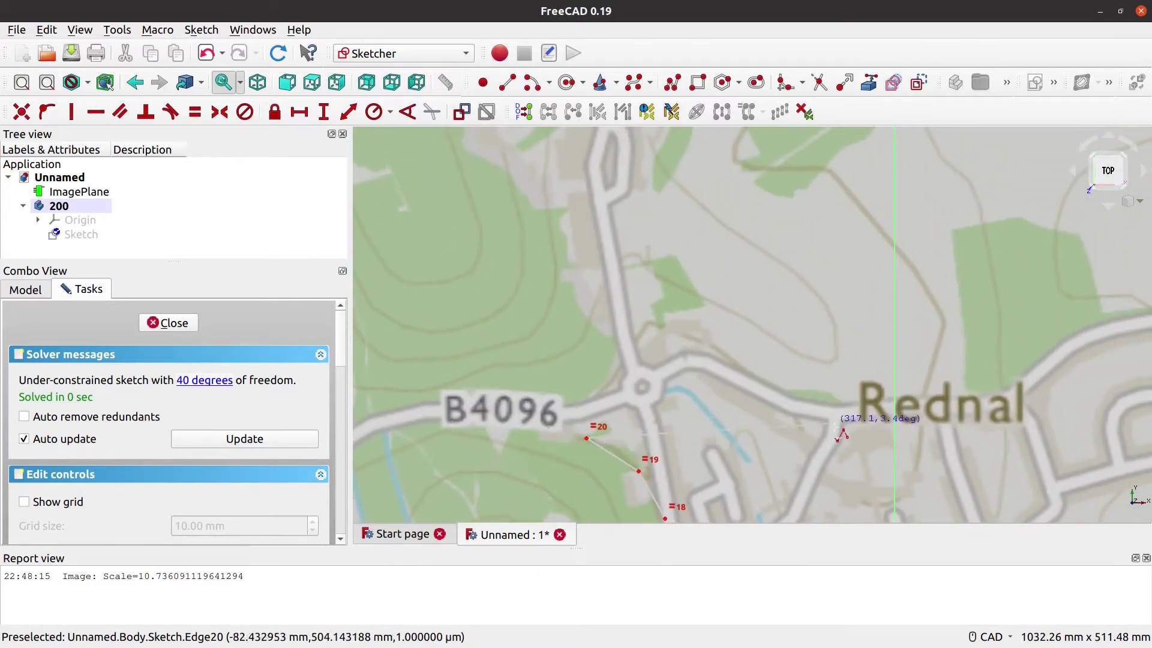
{"action": "mouse_move", "coordinate": [878, 414]}
{"action": "middle_mouse_down"}
{"action": "mouse_move", "coordinate": [738, 293]}
{"action": "mouse_move", "coordinate": [726, 216]}
{"action": "mouse_move", "coordinate": [762, 264]}
{"action": "mouse_move", "coordinate": [827, 311]}
{"action": "middle_mouse_up"}
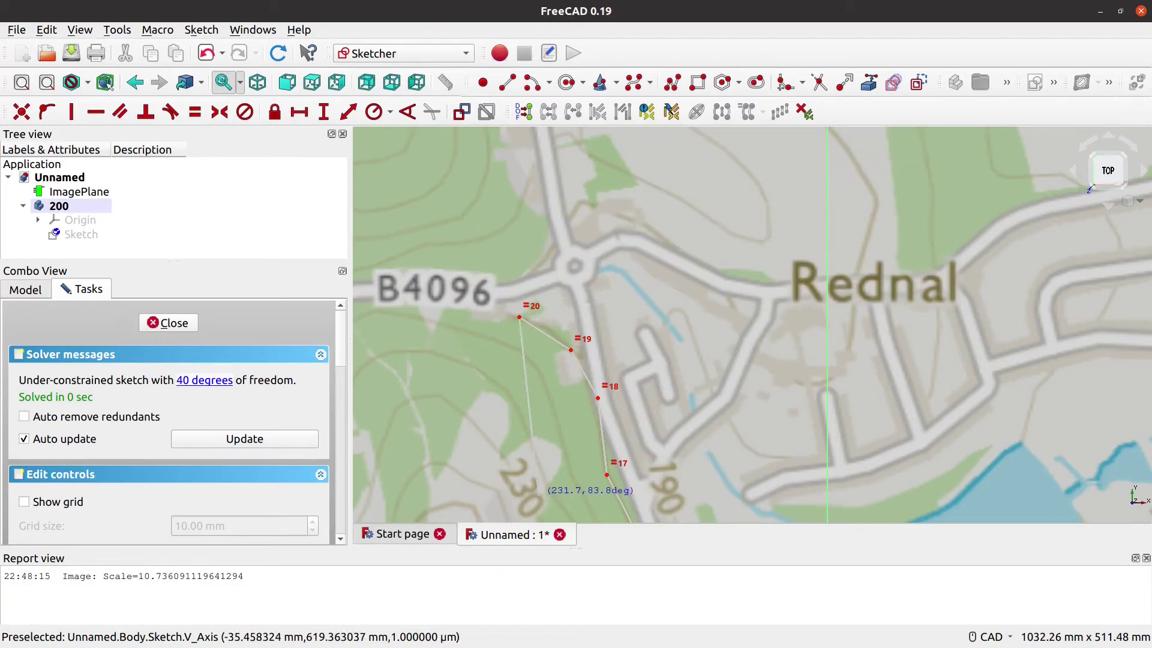
Step: In OS Maps, centre on Kendal End and follow the 200 contour northward
{"action": "key", "text": "alt+Tab"}
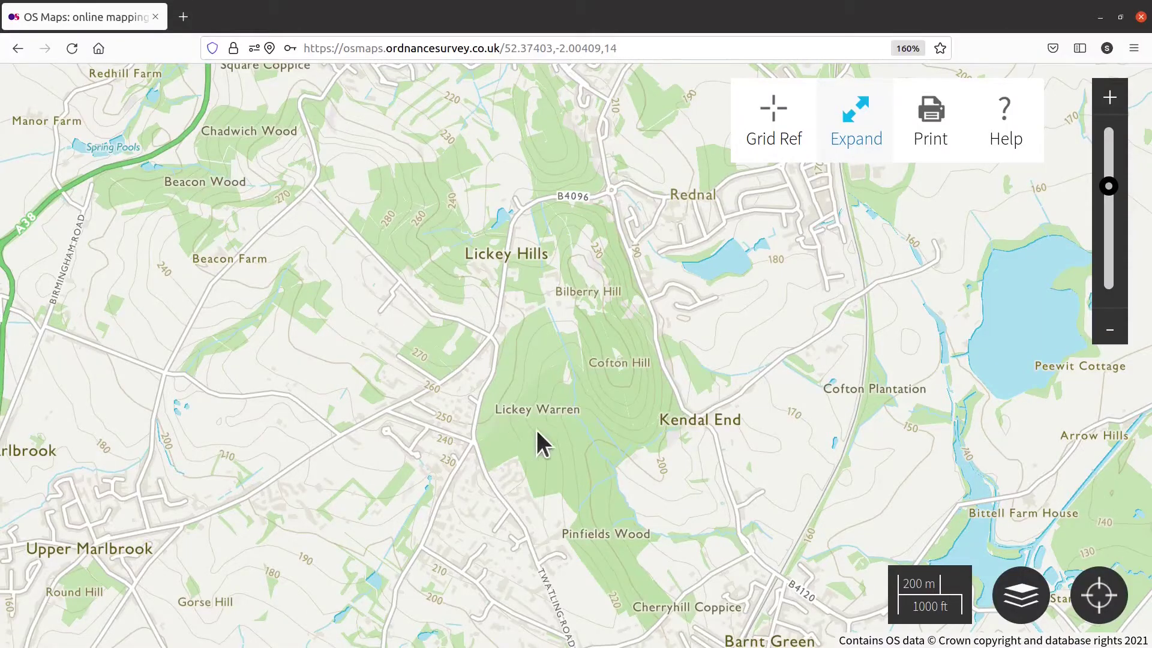
{"action": "scroll", "coordinate": [674, 428], "scroll_direction": "up", "scroll_amount": 3}
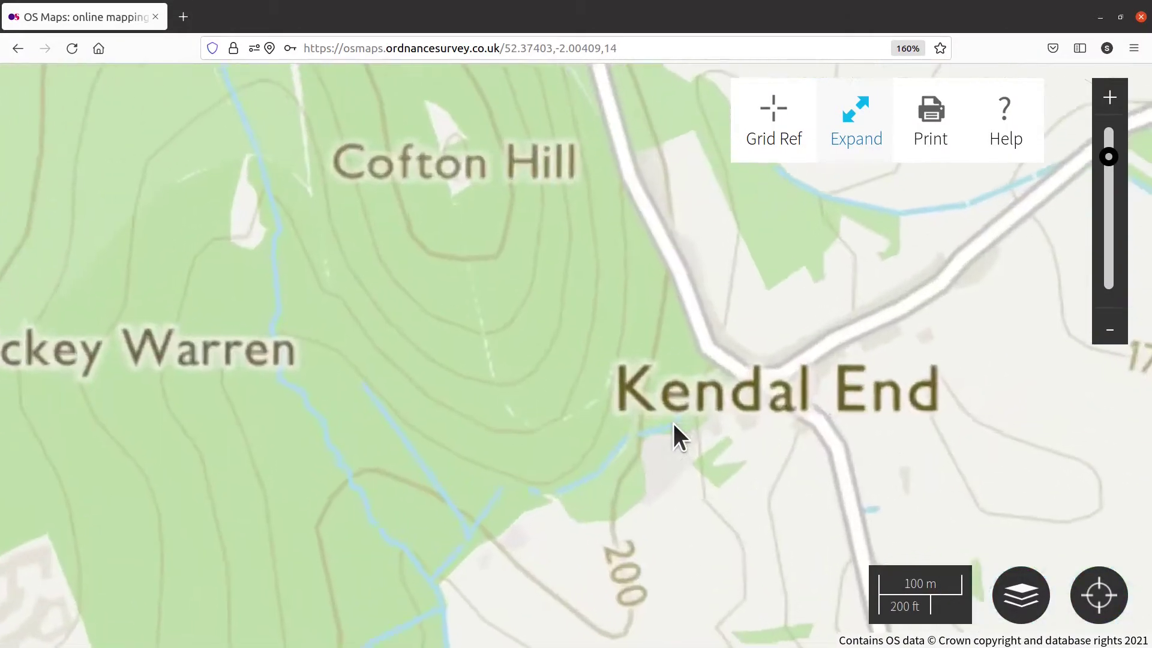
{"action": "left_click_drag", "start_coordinate": [680, 254], "coordinate": [259, 531]}
{"action": "scroll", "coordinate": [260, 531], "scroll_direction": "up", "scroll_amount": 2}
{"action": "scroll", "coordinate": [394, 390], "scroll_direction": "down", "scroll_amount": 1}
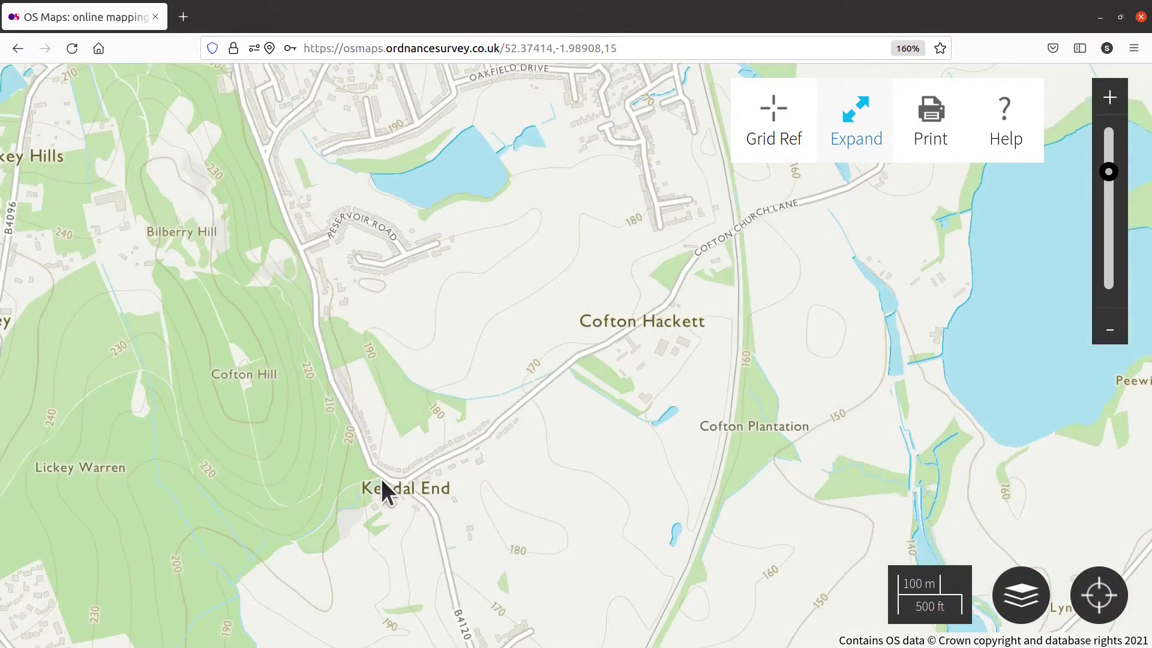
{"action": "left_click_drag", "start_coordinate": [378, 456], "coordinate": [564, 337]}
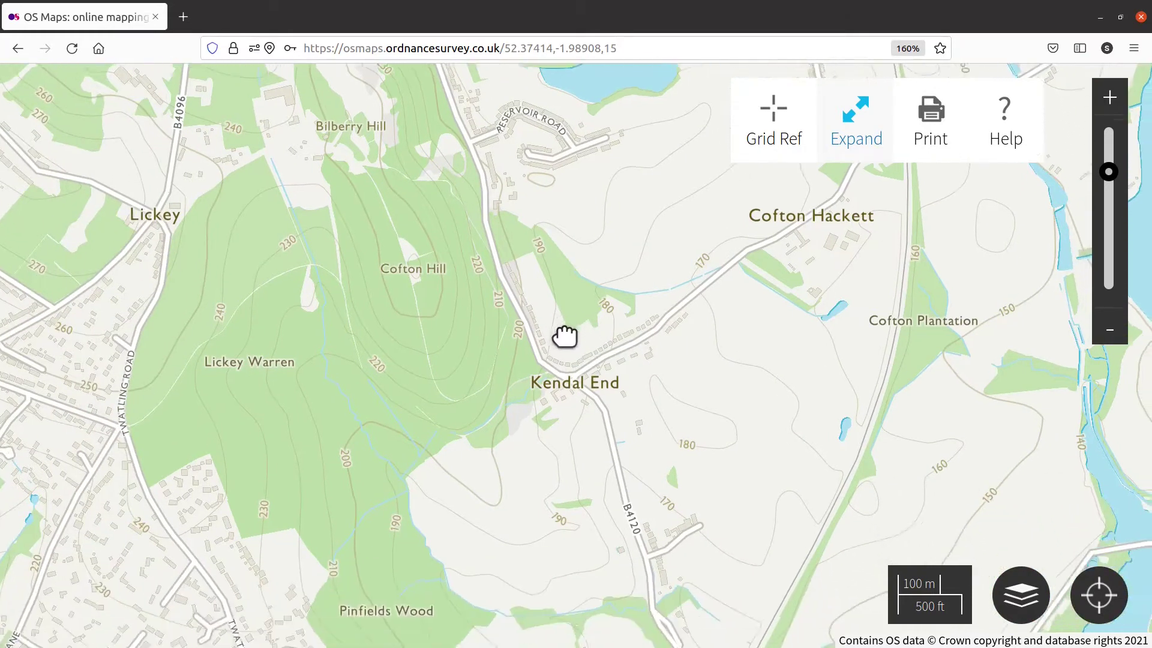
{"action": "left_click_drag", "start_coordinate": [502, 468], "coordinate": [450, 382]}
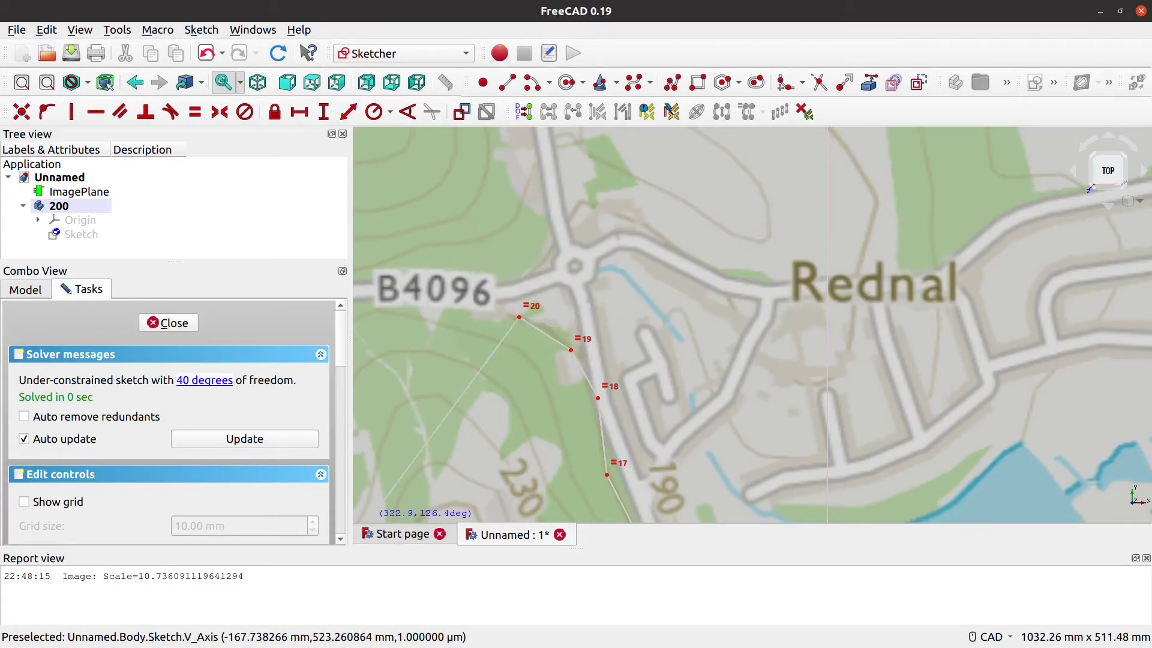
Step: Pan the OS map past Bilberry Hill to the B4096 Rose Hill roundabout near Rednal
{"action": "key", "text": "alt+Tab"}
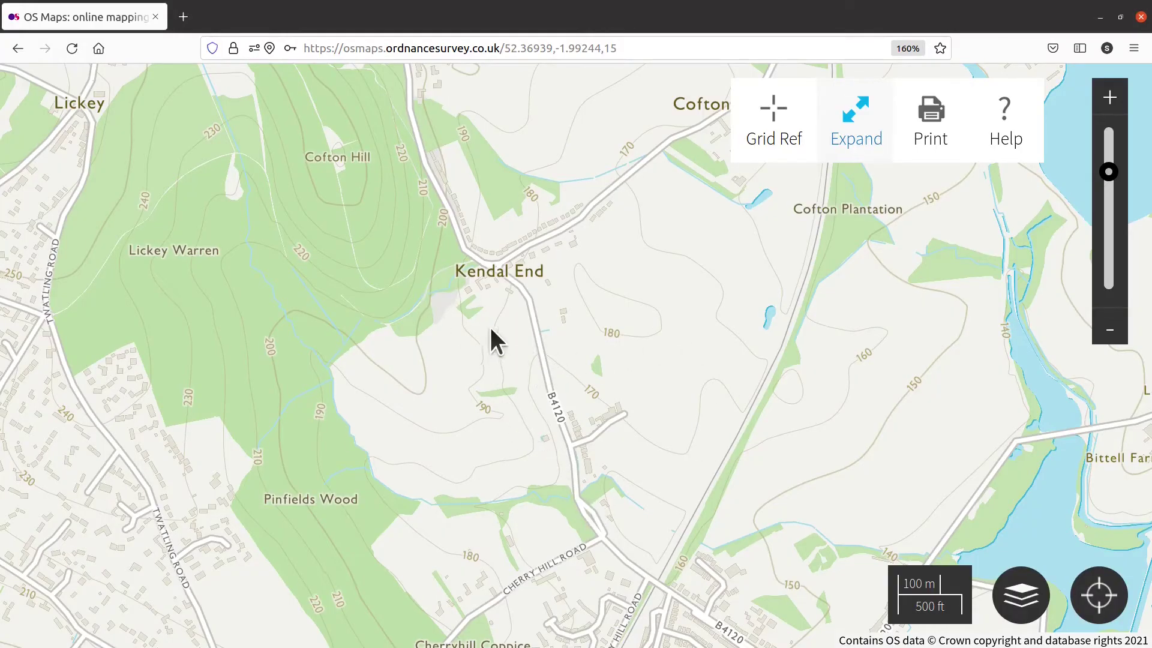
{"action": "left_click_drag", "start_coordinate": [478, 346], "coordinate": [603, 557]}
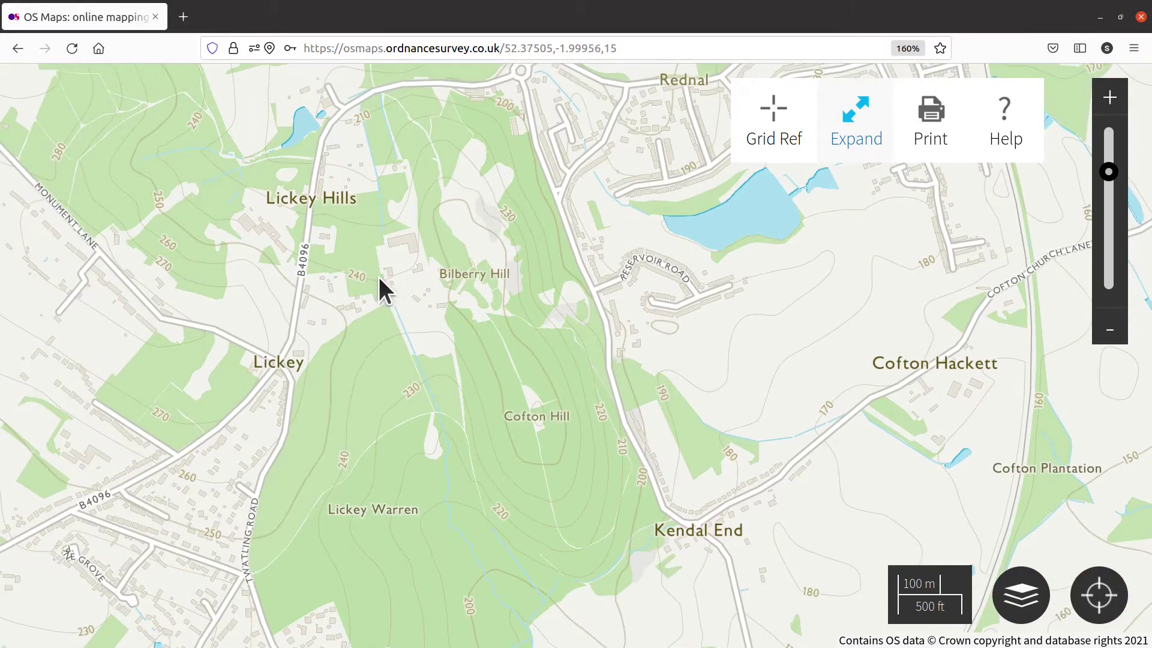
{"action": "left_click_drag", "start_coordinate": [383, 278], "coordinate": [610, 461]}
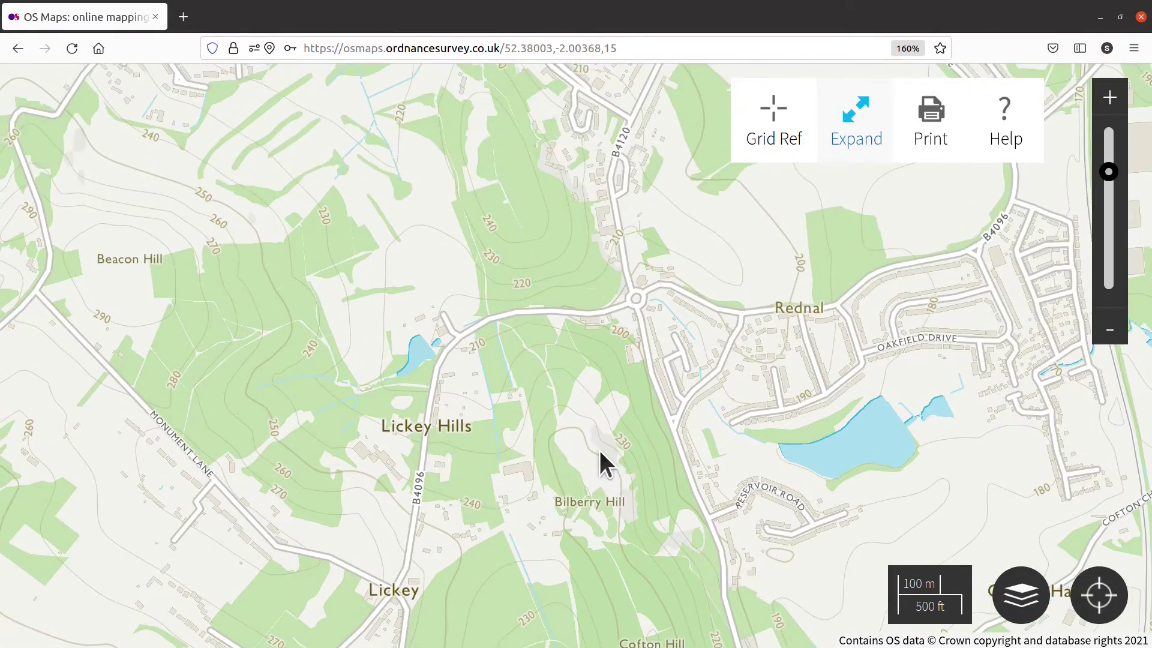
{"action": "scroll", "coordinate": [598, 448], "scroll_direction": "up", "scroll_amount": 1}
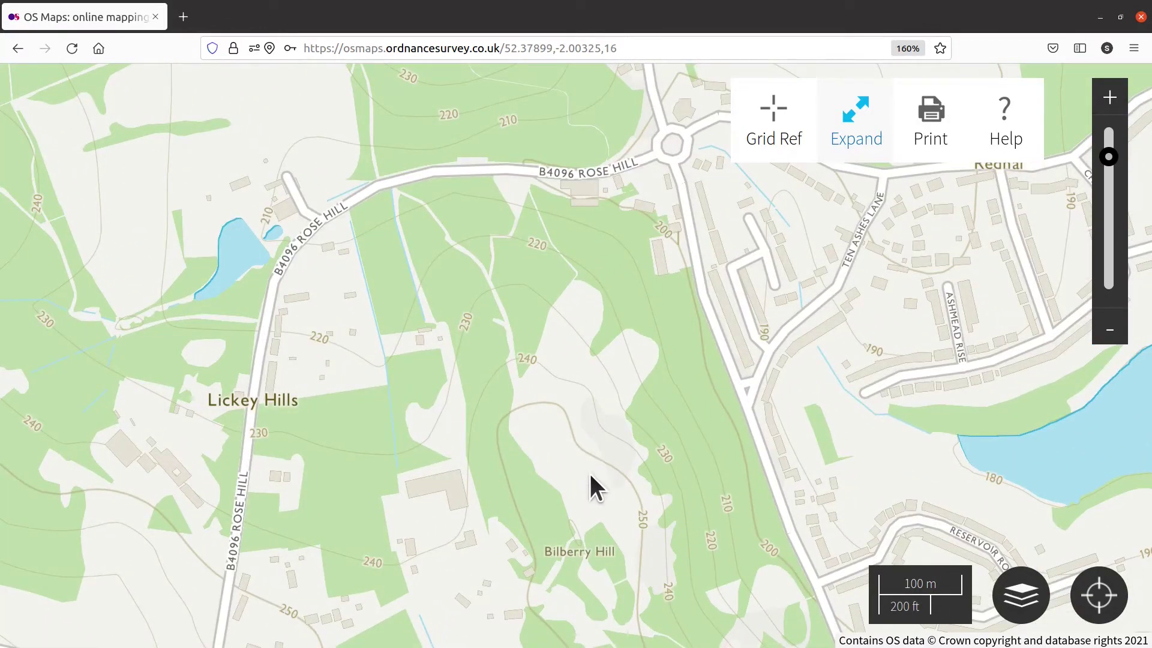
{"action": "scroll", "coordinate": [589, 470], "scroll_direction": "down", "scroll_amount": 2}
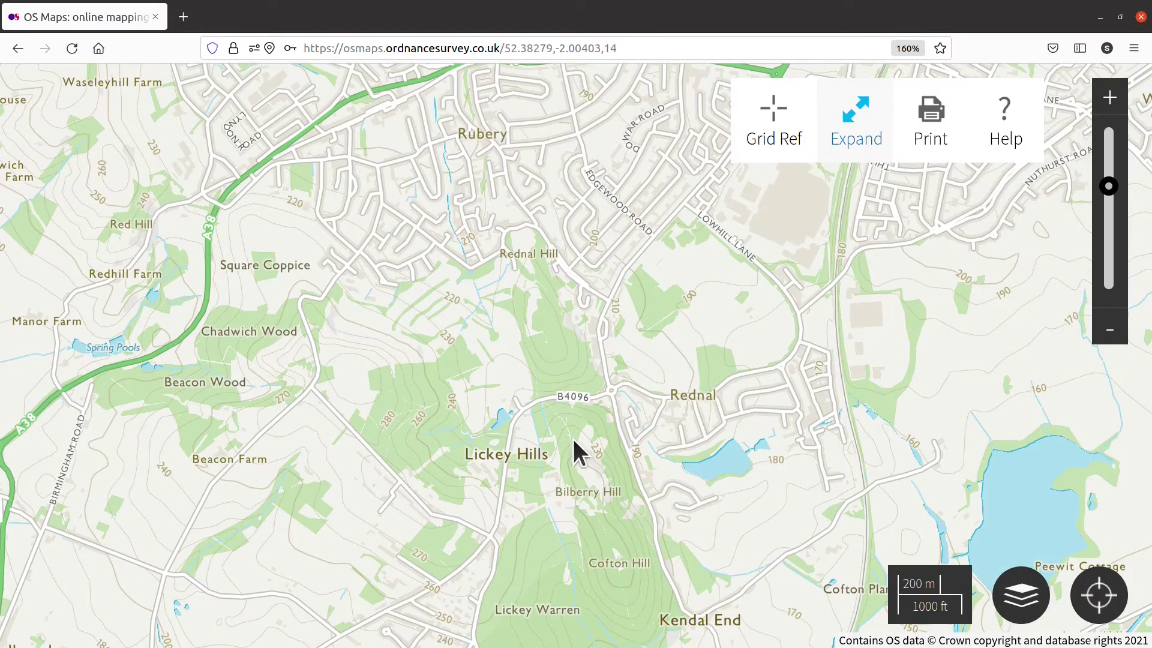
{"action": "scroll", "coordinate": [571, 450], "scroll_direction": "up", "scroll_amount": 3}
{"action": "scroll", "coordinate": [567, 396], "scroll_direction": "down", "scroll_amount": 1}
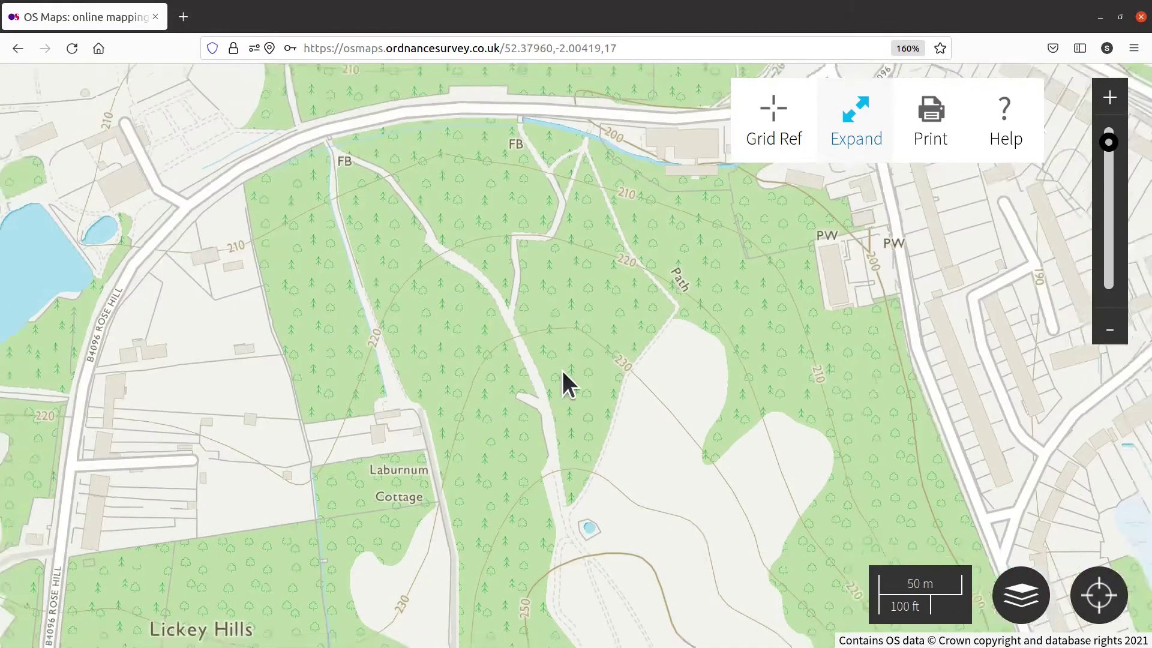
{"action": "left_click_drag", "start_coordinate": [594, 336], "coordinate": [470, 457]}
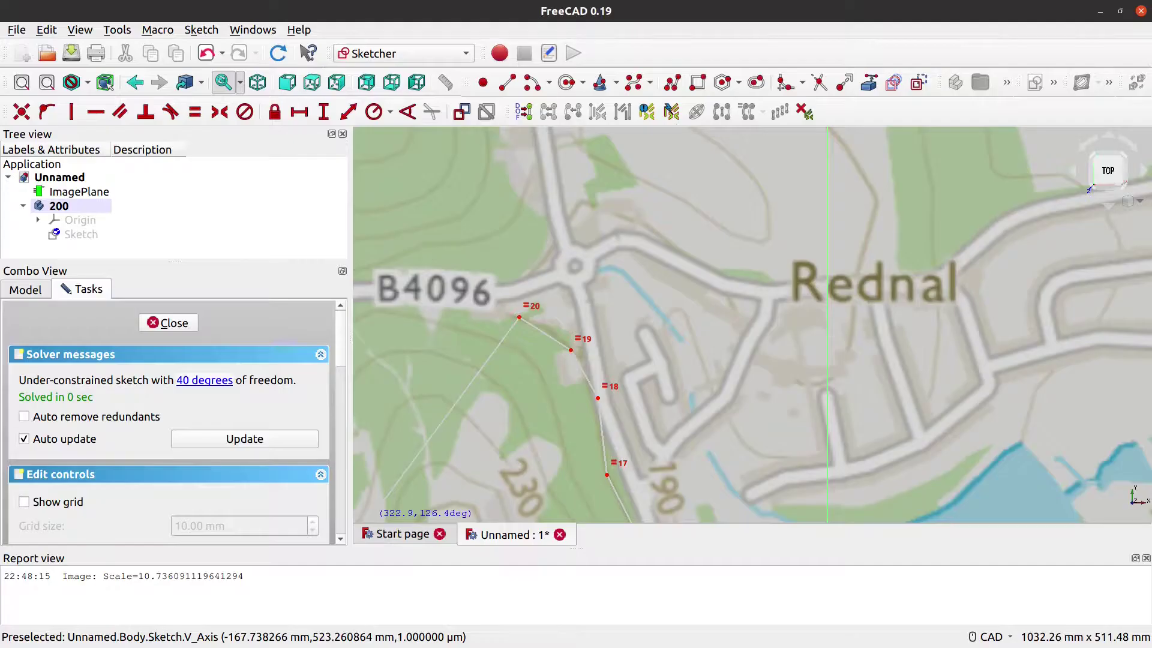
Step: Trace the 200 contour across the B4096 roundabout and around the Rednal label
{"action": "left_click", "coordinate": [519, 317]}
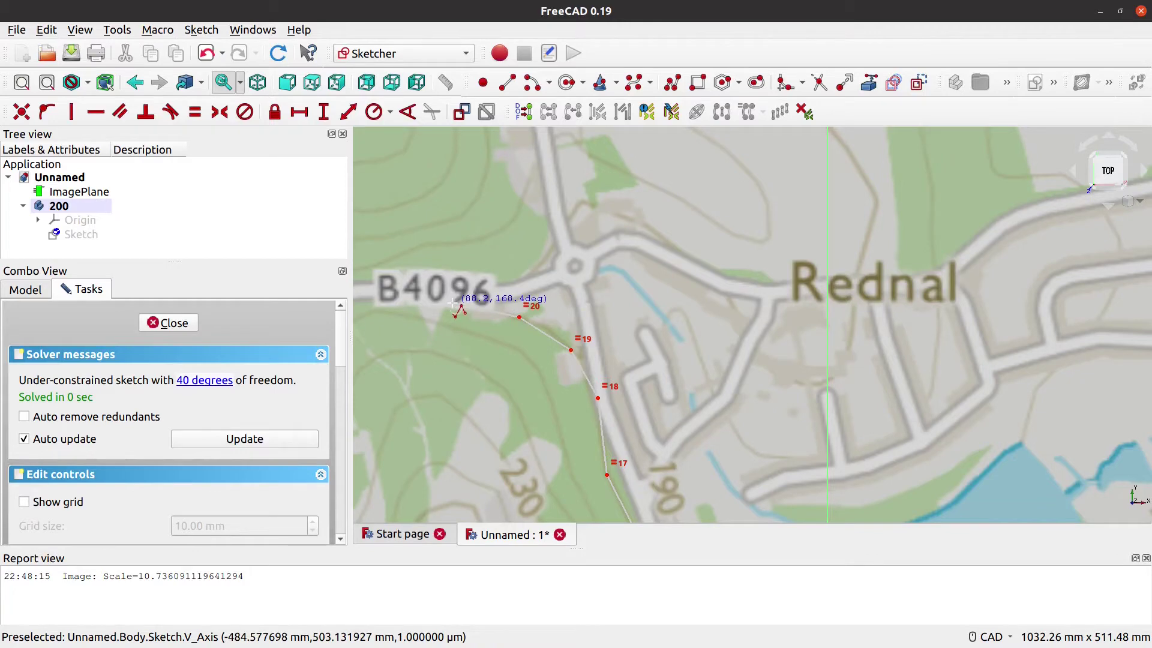
{"action": "left_click", "coordinate": [452, 303]}
{"action": "left_click", "coordinate": [445, 291]}
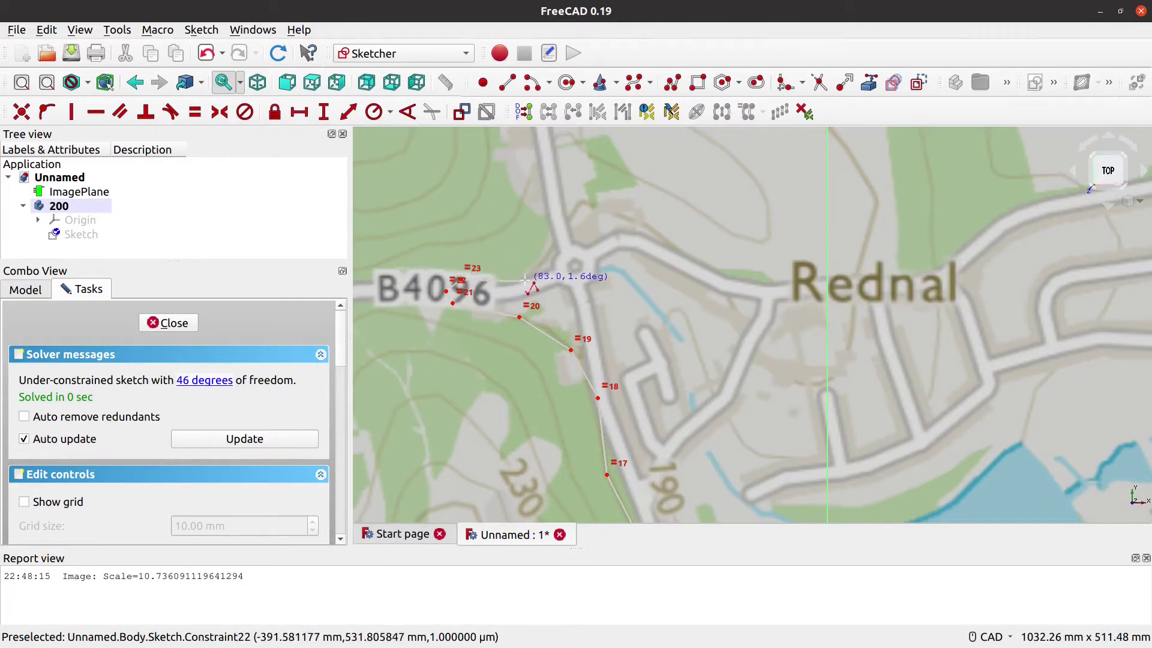
{"action": "left_click", "coordinate": [555, 242]}
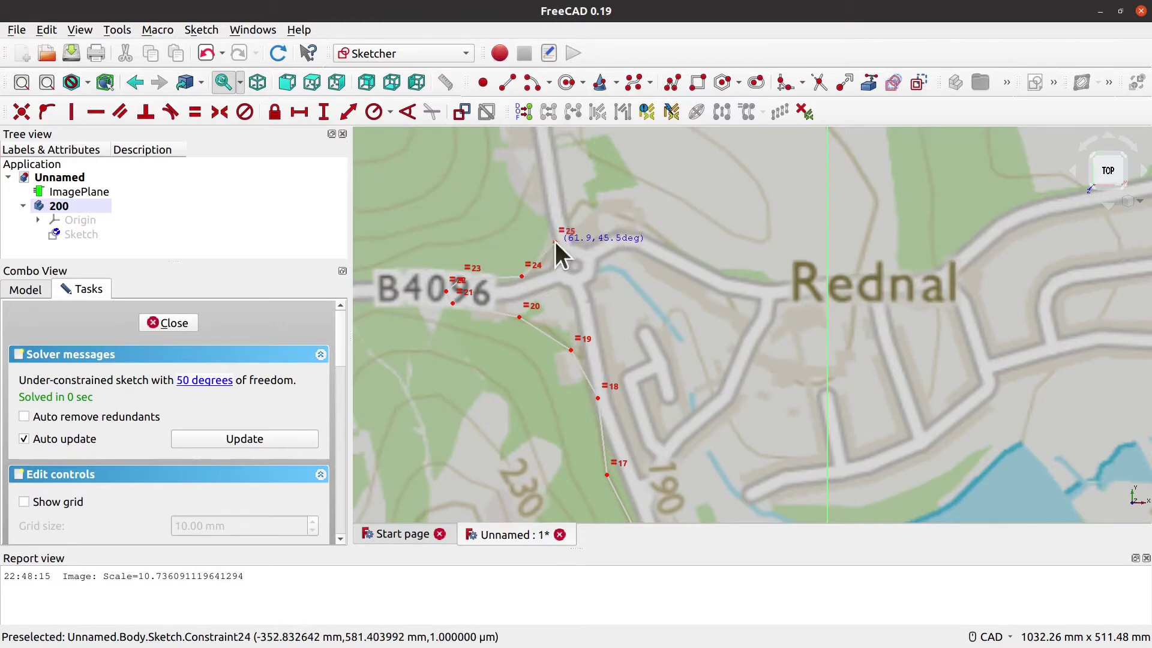
{"action": "left_click", "coordinate": [578, 206]}
{"action": "left_click", "coordinate": [609, 210]}
{"action": "left_click", "coordinate": [729, 295]}
{"action": "left_click", "coordinate": [758, 360]}
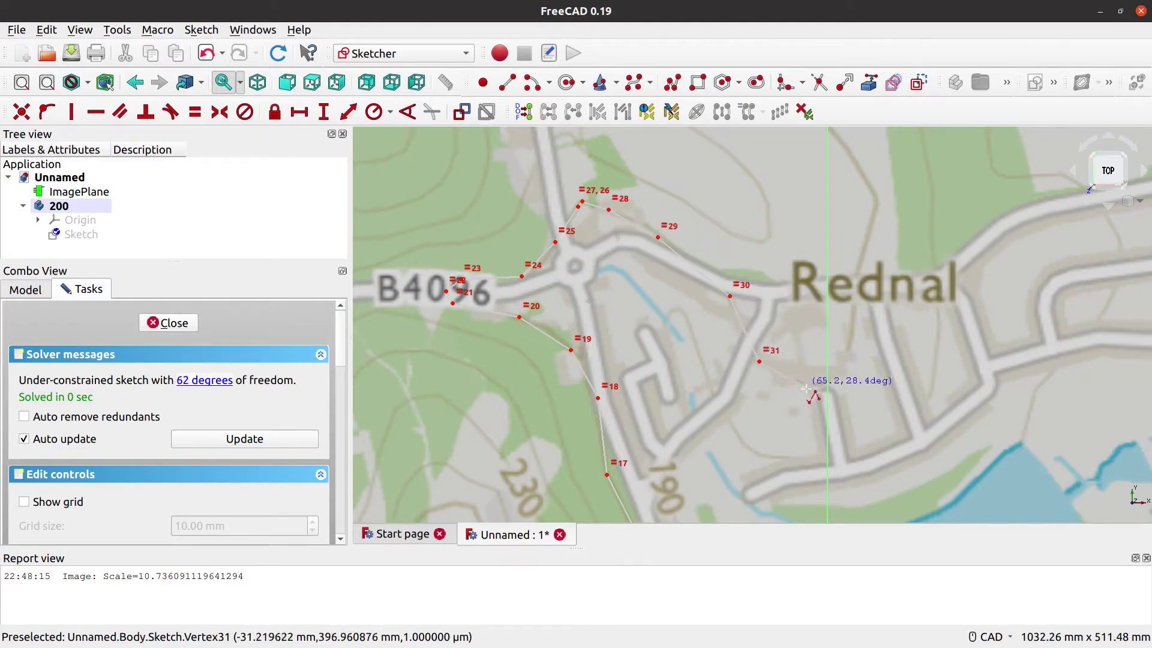
{"action": "left_click", "coordinate": [797, 385]}
{"action": "left_click", "coordinate": [832, 382]}
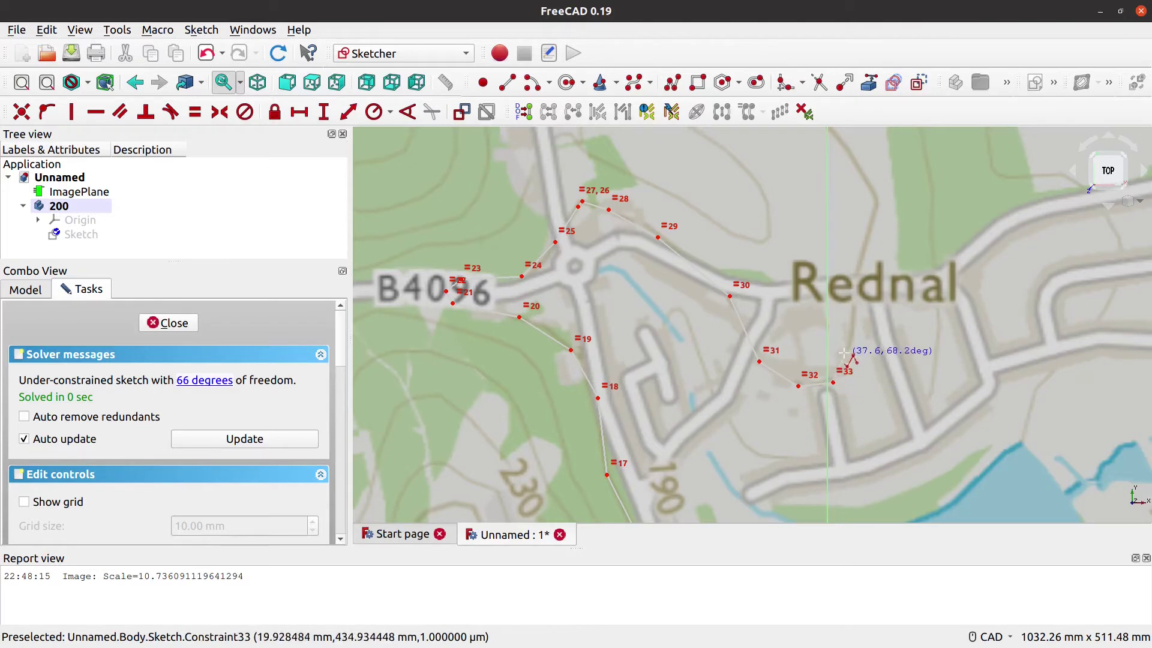
{"action": "left_click", "coordinate": [854, 290]}
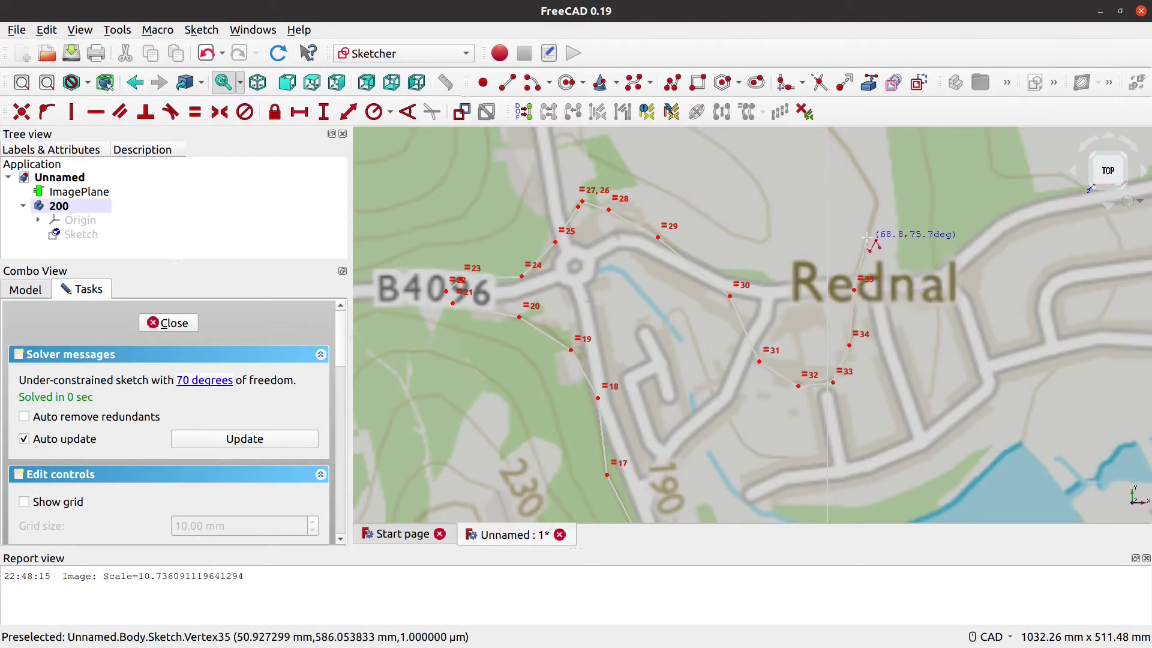
{"action": "left_click", "coordinate": [877, 200]}
Step: Add contour points north of Rednal heading toward Wood Road
{"action": "middle_click_drag", "start_coordinate": [692, 197], "coordinate": [559, 528]}
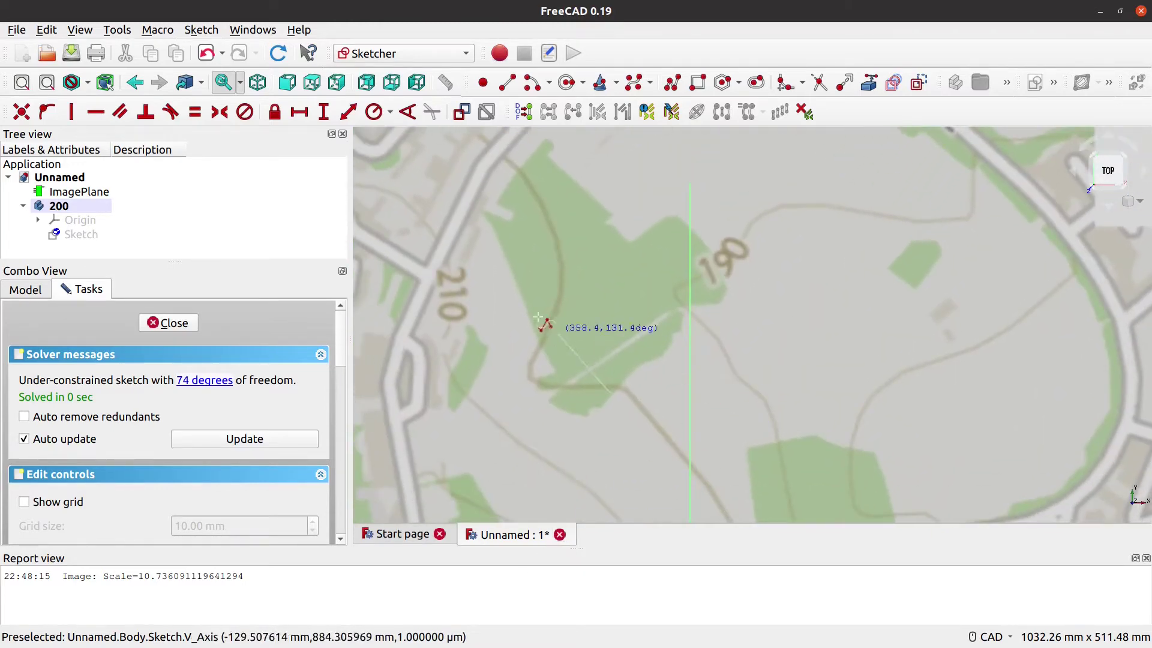
{"action": "middle_click_drag", "start_coordinate": [763, 456], "coordinate": [796, 362]}
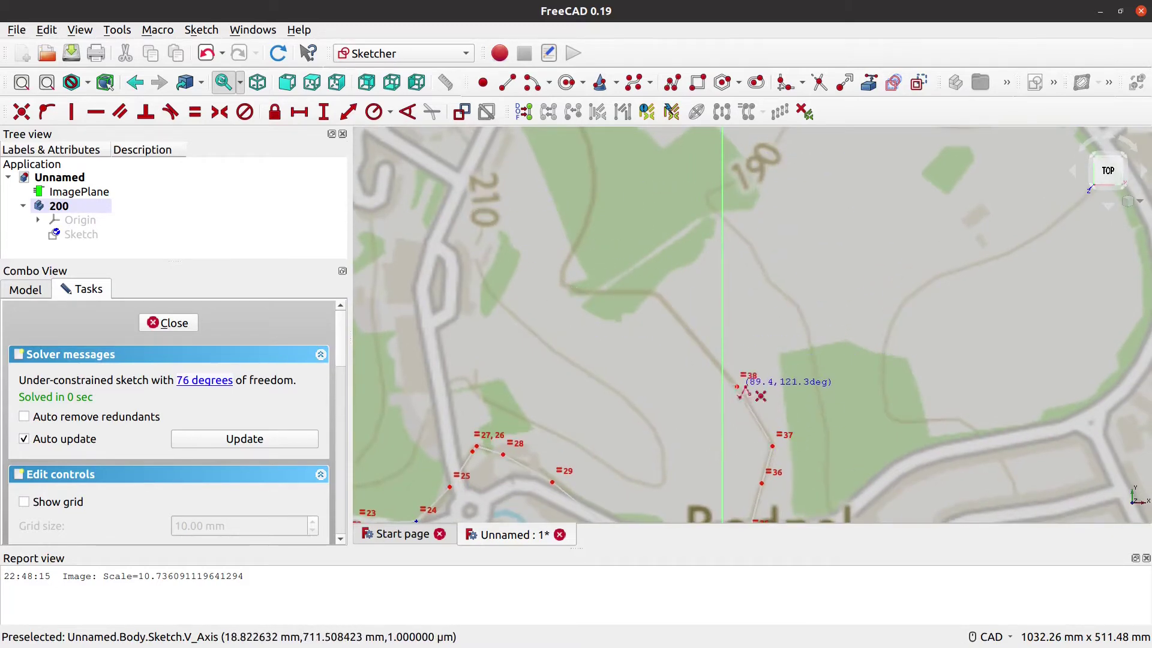
{"action": "left_click", "coordinate": [671, 311]}
{"action": "left_click", "coordinate": [656, 294]}
{"action": "left_click", "coordinate": [635, 292]}
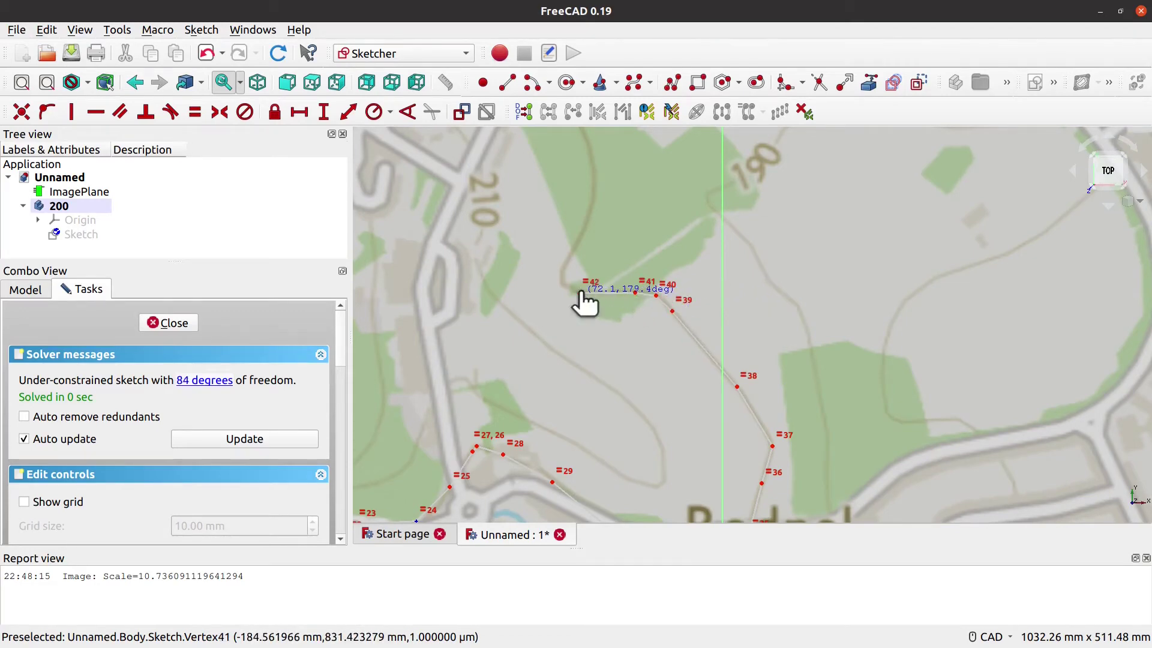
{"action": "left_click", "coordinate": [561, 275]}
{"action": "left_click", "coordinate": [578, 244]}
Step: Trace the contour to where it meets Wood Road and just north of it
{"action": "middle_click_drag", "start_coordinate": [610, 150], "coordinate": [792, 438]}
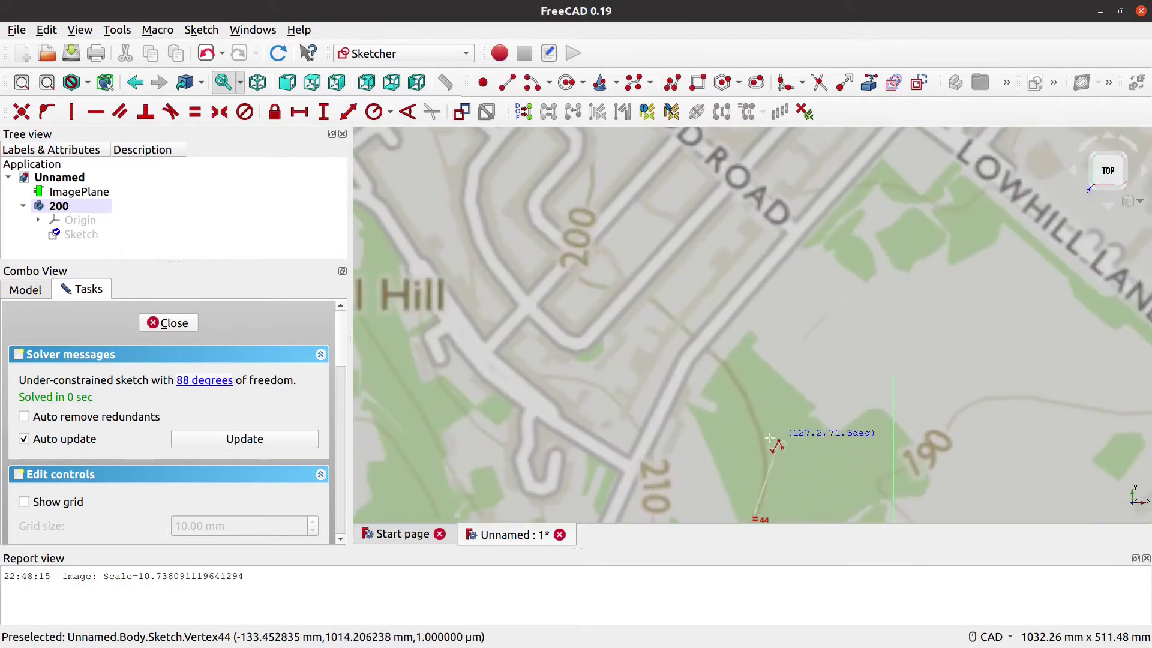
{"action": "left_click", "coordinate": [763, 472]}
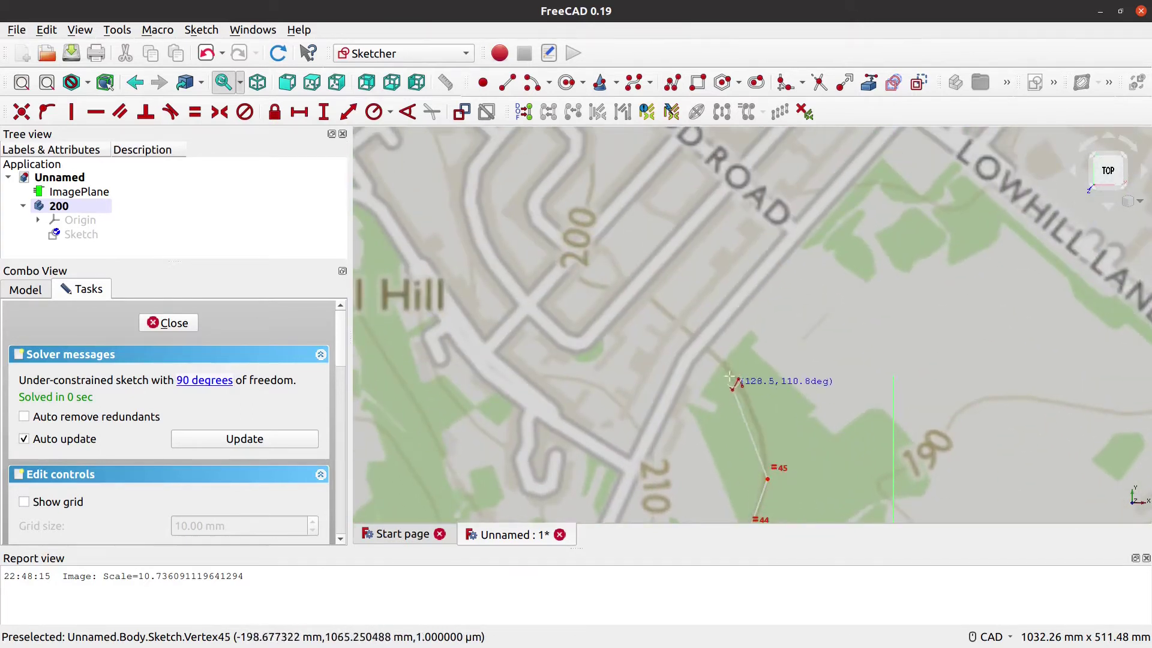
{"action": "left_click", "coordinate": [753, 412]}
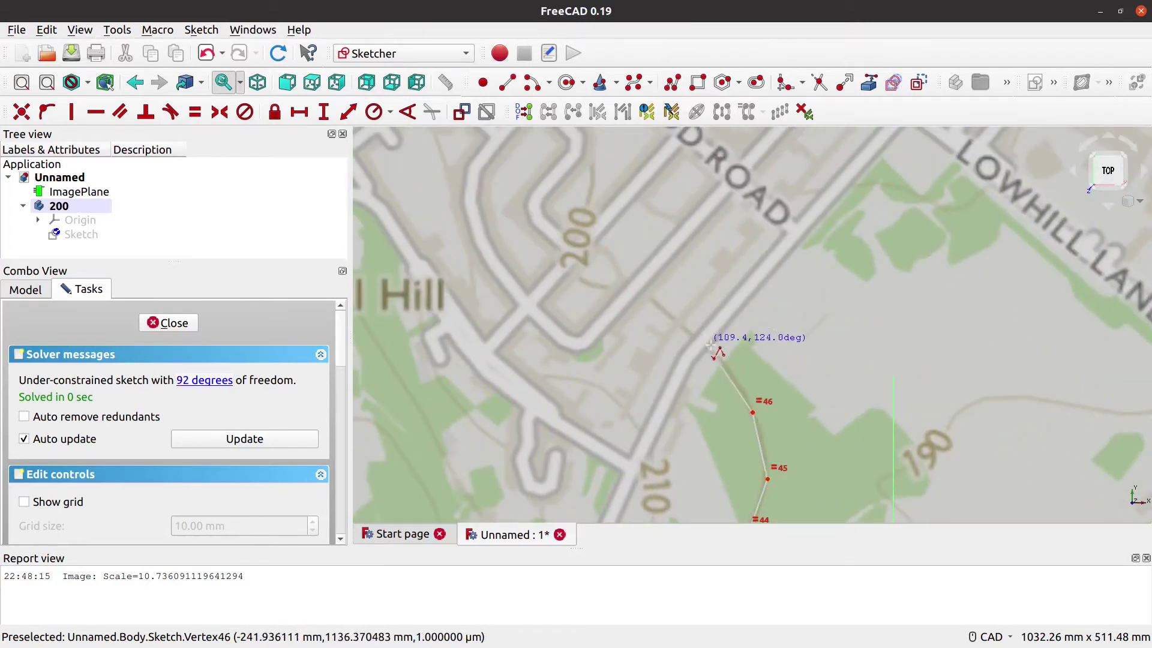
{"action": "left_click", "coordinate": [718, 356]}
{"action": "left_click", "coordinate": [663, 306]}
{"action": "left_click", "coordinate": [569, 273]}
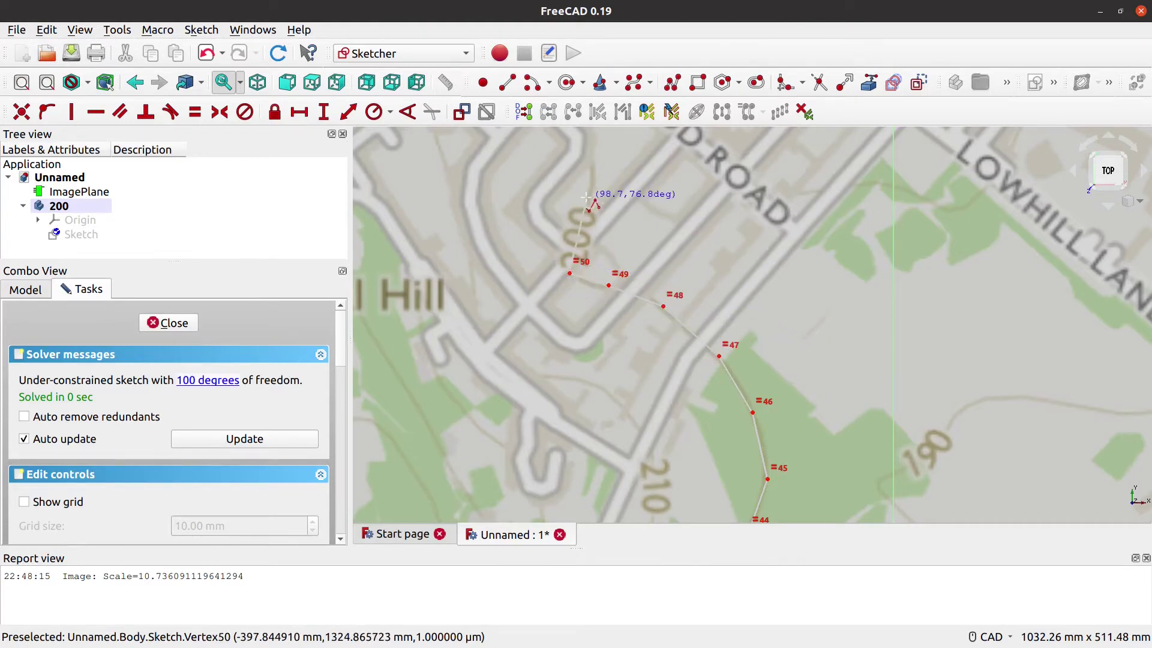
{"action": "left_click", "coordinate": [587, 209]}
{"action": "left_click", "coordinate": [594, 162]}
Step: Extend the trace to the map's top edge and a point just beyond it
{"action": "mouse_move", "coordinate": [658, 163]}
{"action": "middle_mouse_down"}
{"action": "mouse_move", "coordinate": [690, 414]}
{"action": "mouse_move", "coordinate": [717, 420]}
{"action": "mouse_move", "coordinate": [701, 387]}
{"action": "middle_mouse_up"}
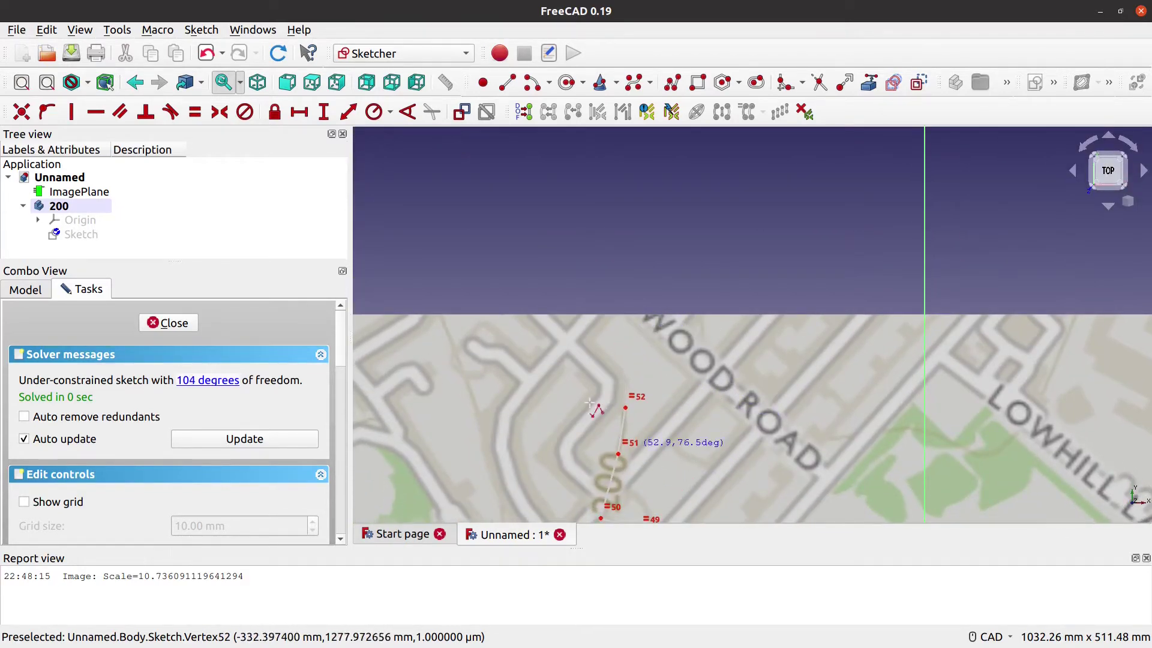
{"action": "scroll", "coordinate": [543, 330], "scroll_direction": "up", "scroll_amount": 1}
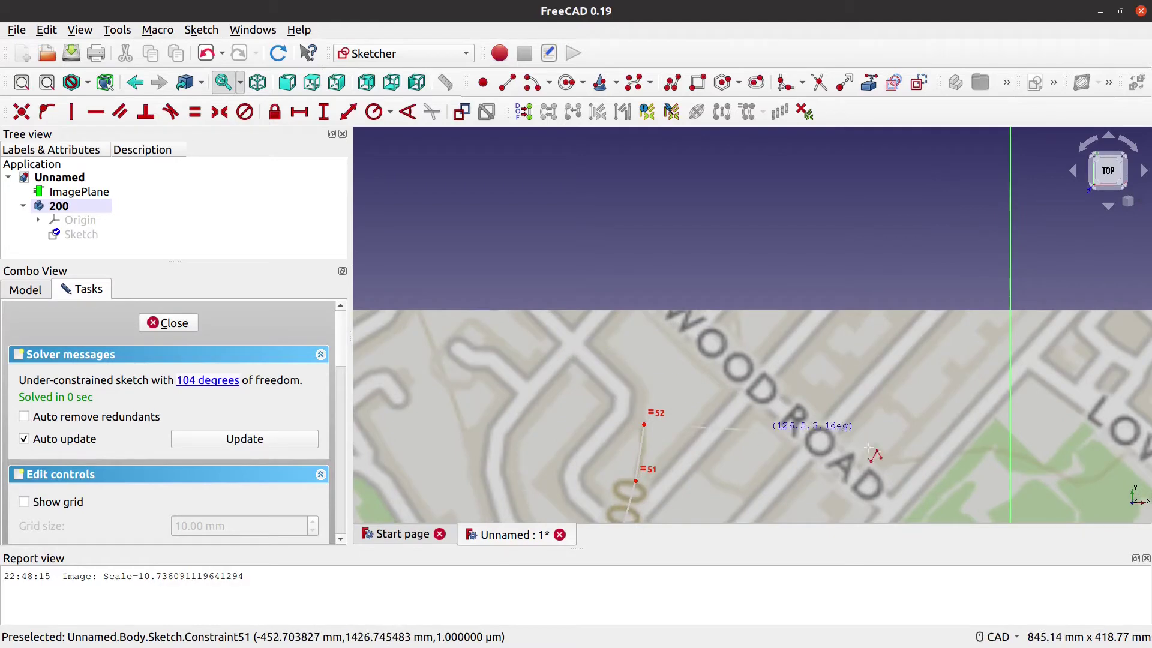
{"action": "left_click", "coordinate": [619, 359]}
{"action": "left_click", "coordinate": [597, 324]}
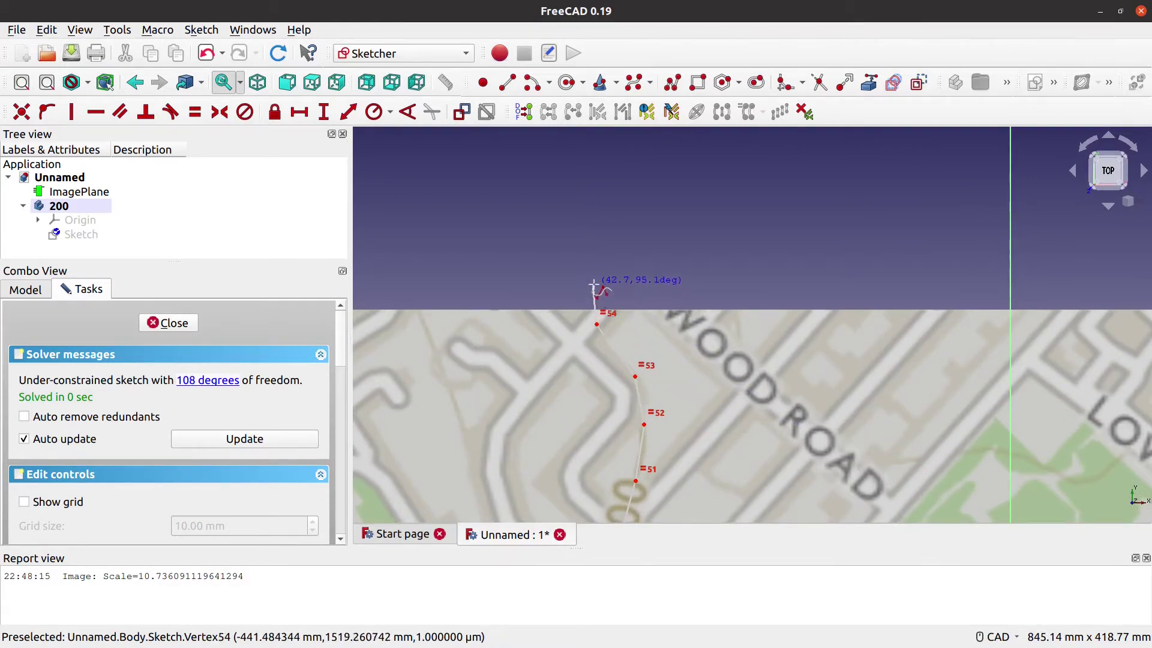
{"action": "left_click", "coordinate": [591, 300]}
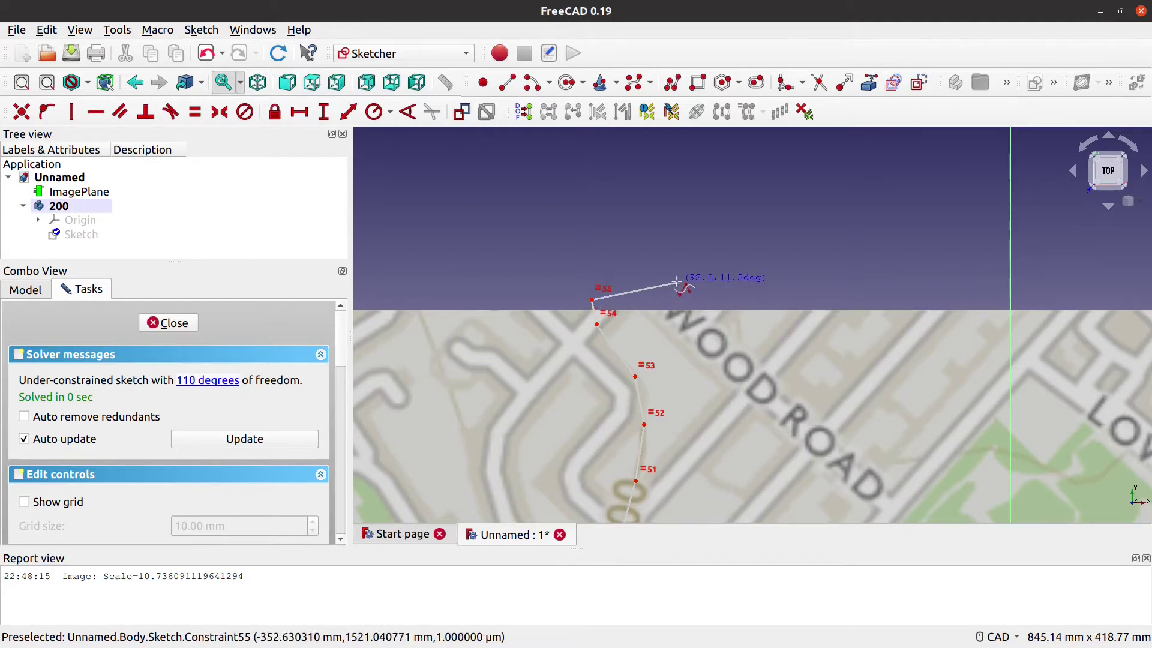
{"action": "scroll", "coordinate": [691, 234], "scroll_direction": "down", "scroll_amount": 5}
{"action": "scroll", "coordinate": [691, 231], "scroll_direction": "down", "scroll_amount": 3}
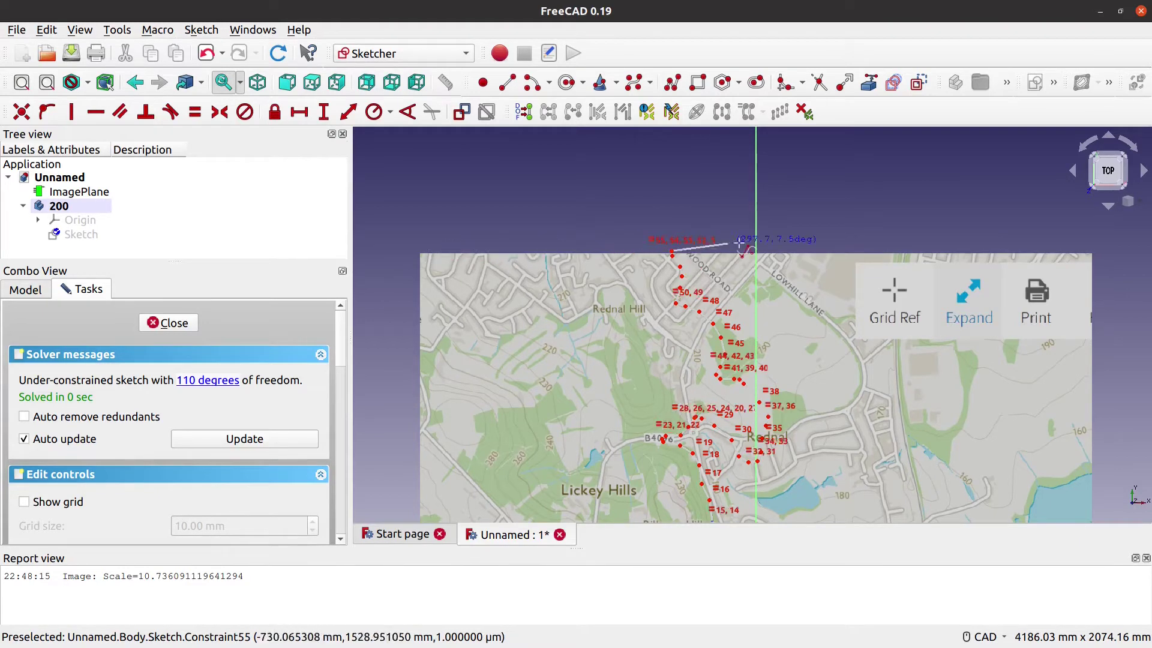
Step: Run the outline west along the map's top edge to the top-left corner
{"action": "left_click", "coordinate": [663, 249]}
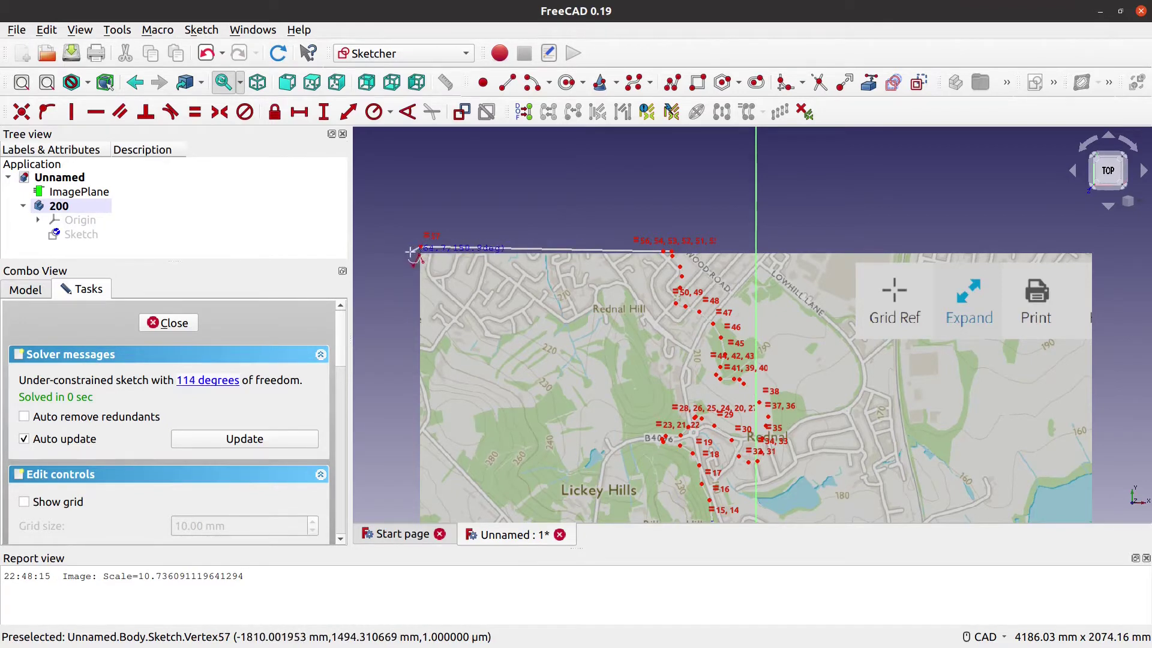
{"action": "left_click", "coordinate": [413, 252]}
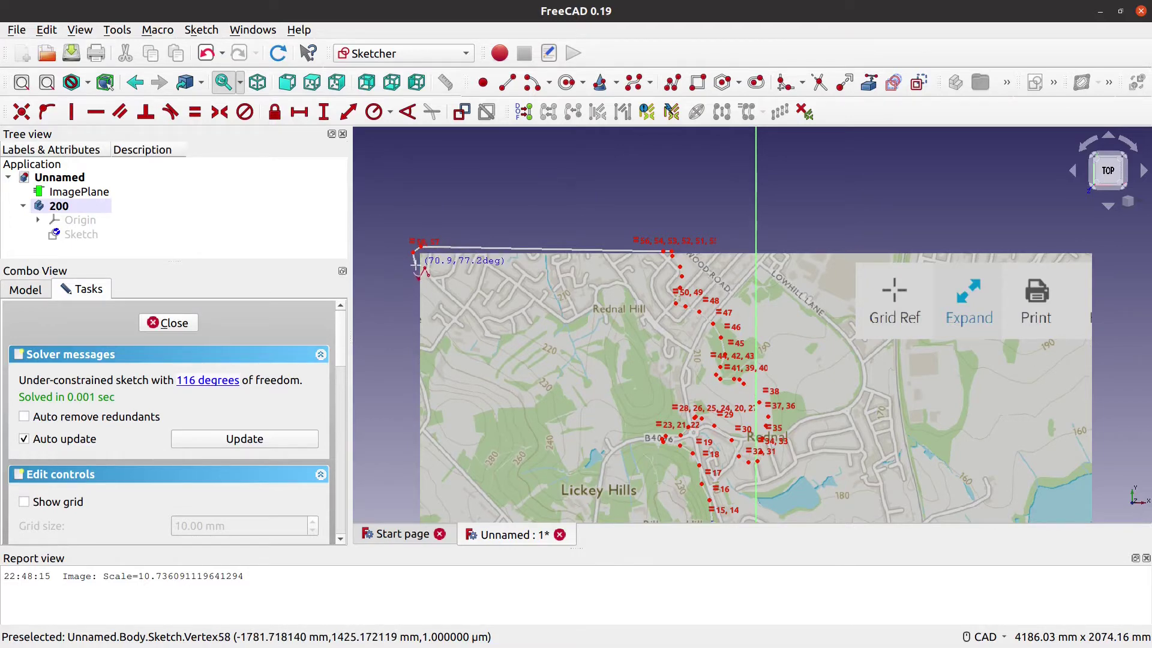
{"action": "left_click", "coordinate": [413, 263]}
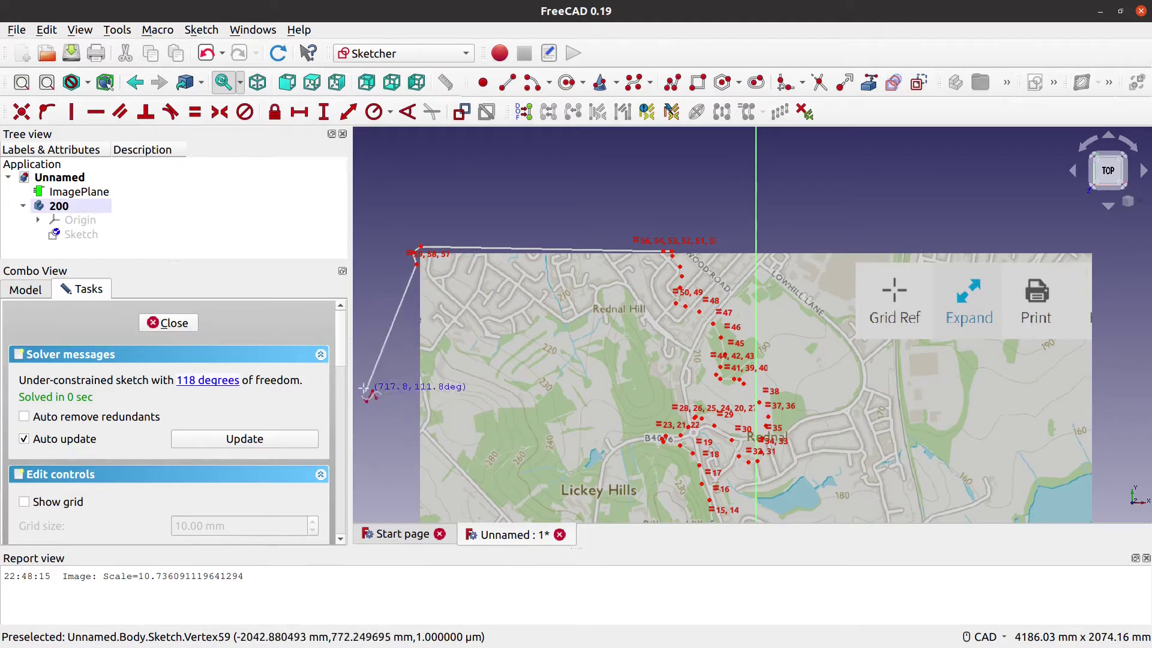
{"action": "scroll", "coordinate": [374, 377], "scroll_direction": "up", "scroll_amount": 1}
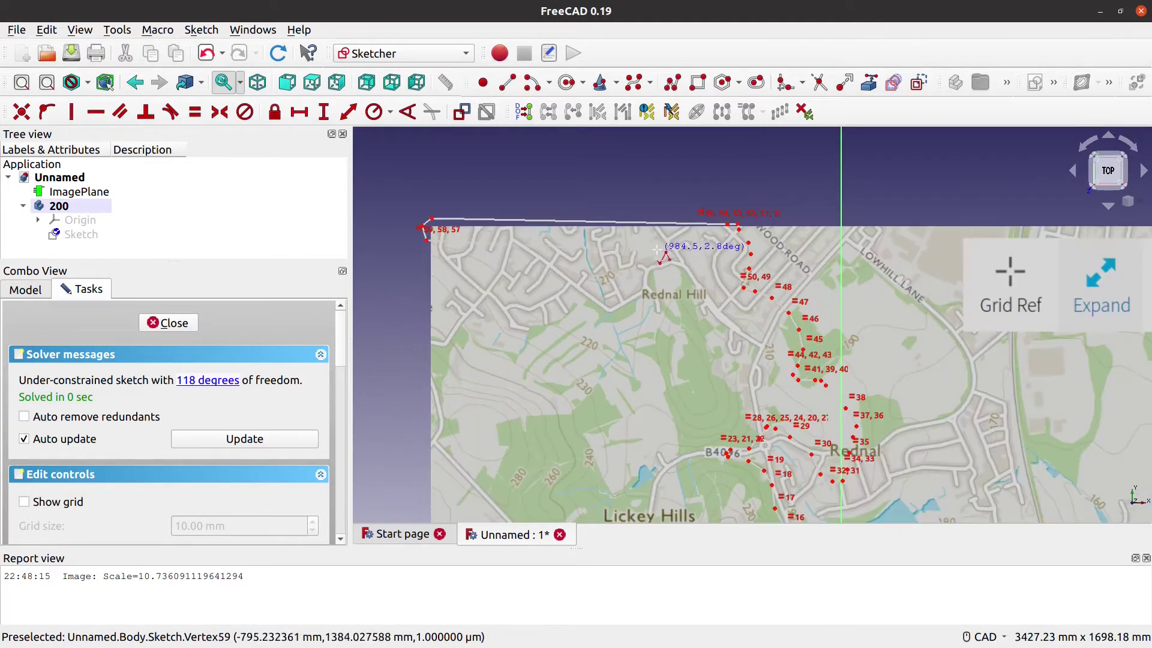
{"action": "scroll", "coordinate": [634, 212], "scroll_direction": "up", "scroll_amount": 1}
{"action": "scroll", "coordinate": [600, 321], "scroll_direction": "up", "scroll_amount": 1}
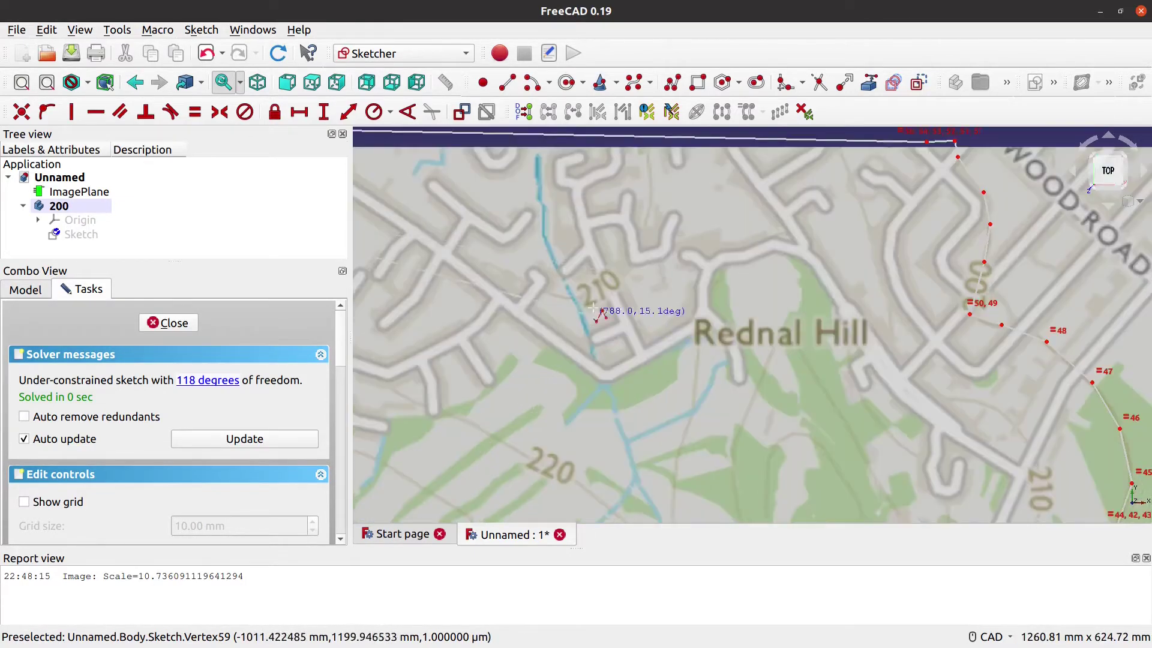
{"action": "scroll", "coordinate": [512, 204], "scroll_direction": "down", "scroll_amount": 1}
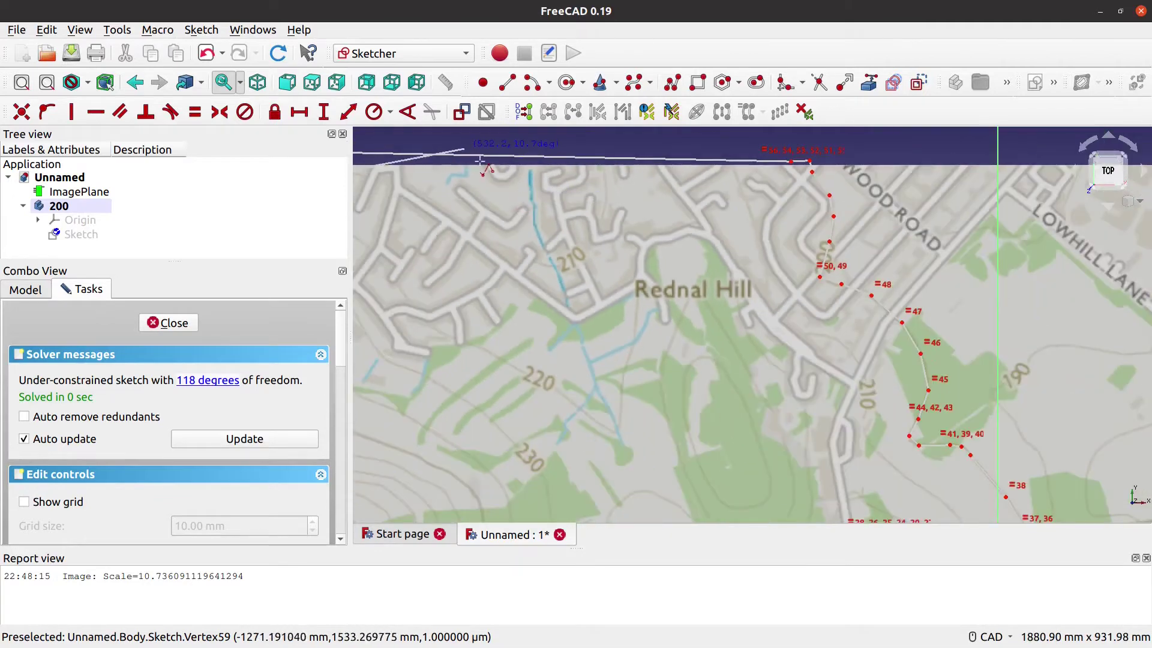
{"action": "scroll", "coordinate": [477, 193], "scroll_direction": "down", "scroll_amount": 1}
Step: Add a point down the map's left side past Cofton Hill toward Pinfields Wood
{"action": "mouse_move", "coordinate": [402, 367]}
{"action": "middle_mouse_down"}
{"action": "mouse_move", "coordinate": [740, 267]}
{"action": "mouse_move", "coordinate": [673, 270]}
{"action": "middle_mouse_up"}
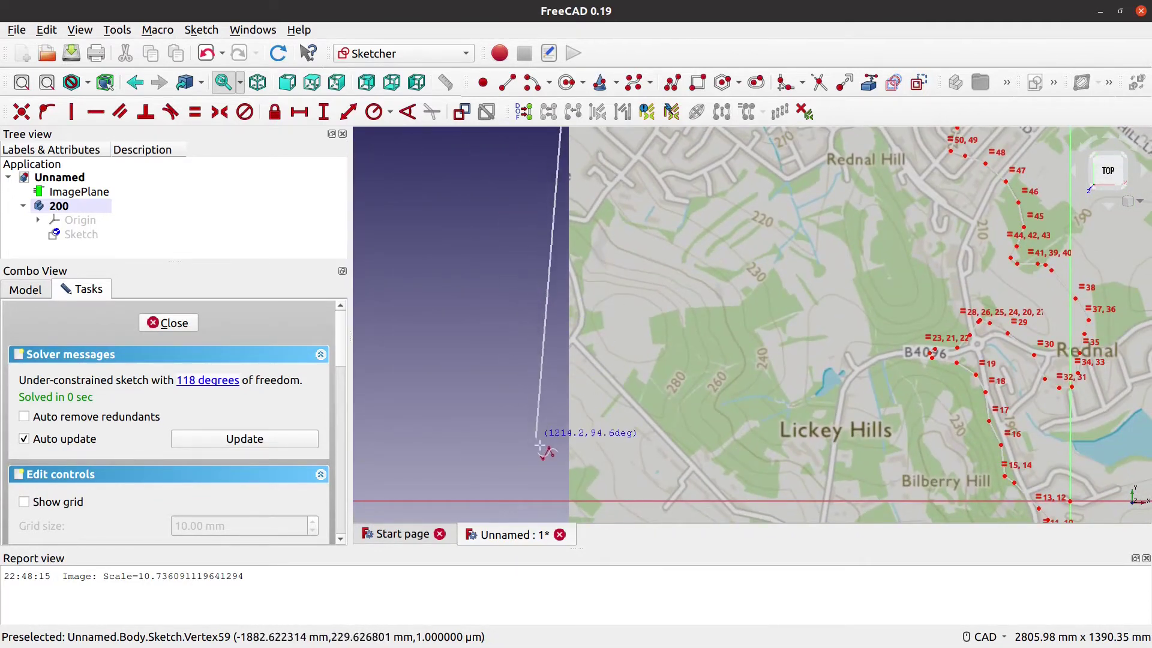
{"action": "middle_click_drag", "start_coordinate": [527, 474], "coordinate": [511, 205]}
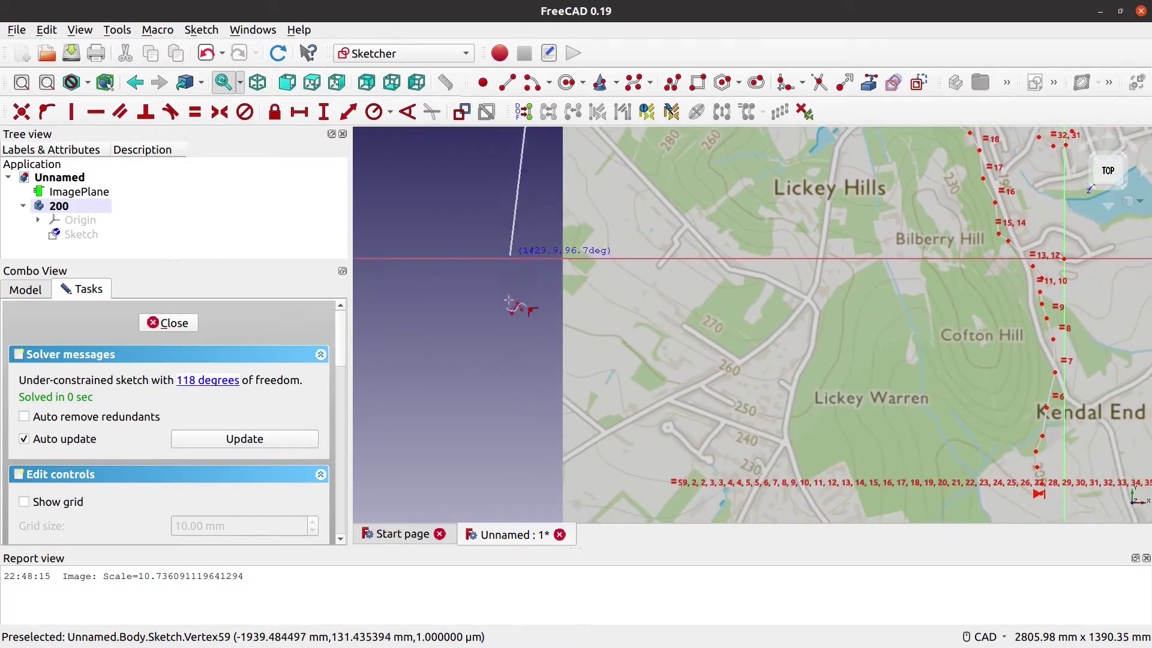
{"action": "left_click", "coordinate": [551, 459]}
{"action": "middle_click_drag", "start_coordinate": [501, 471], "coordinate": [496, 179]}
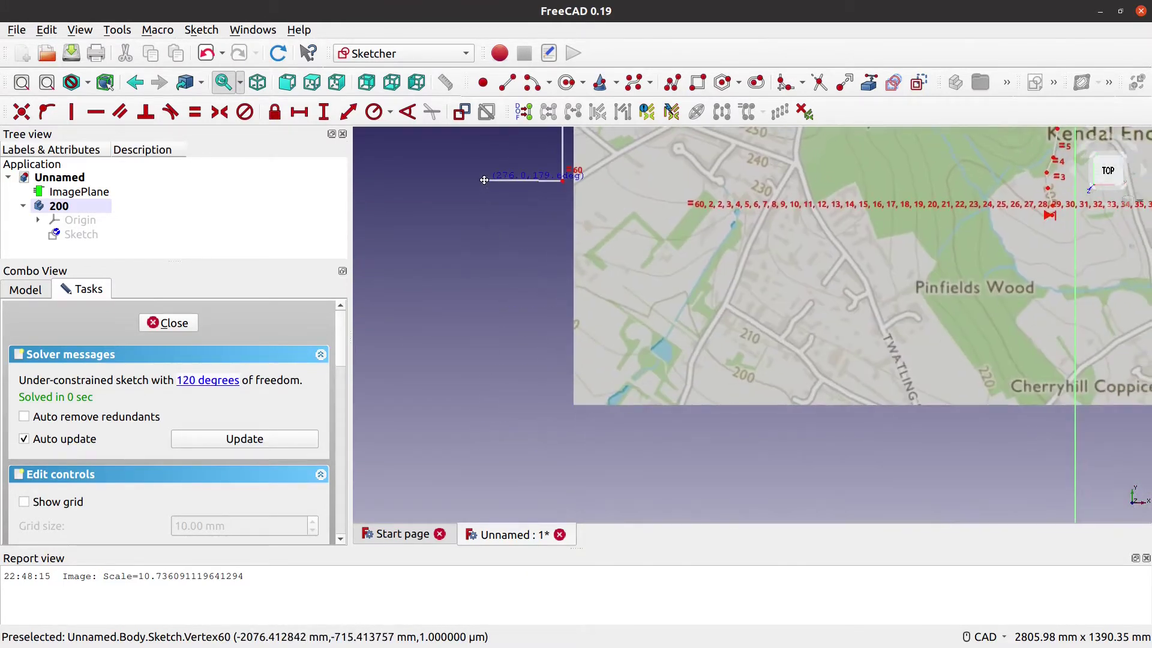
Step: Trace the 200 contour from the map's left edge east and northeast, then south to the road
{"action": "left_click", "coordinate": [569, 283]}
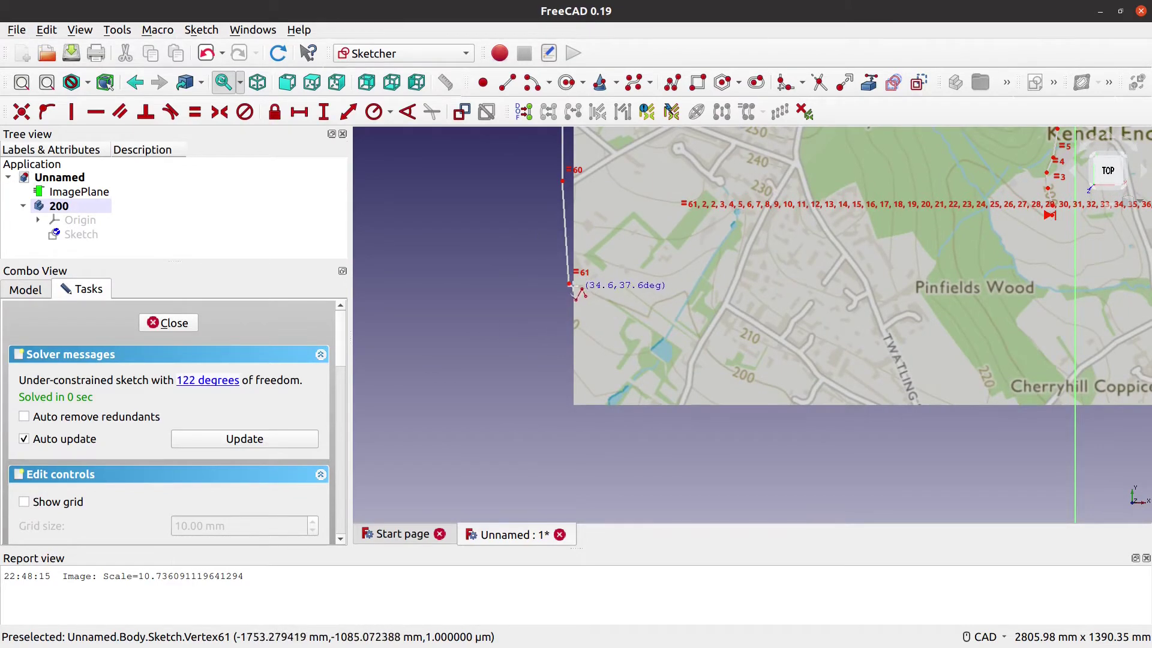
{"action": "left_click", "coordinate": [573, 288]}
{"action": "left_click", "coordinate": [577, 289]}
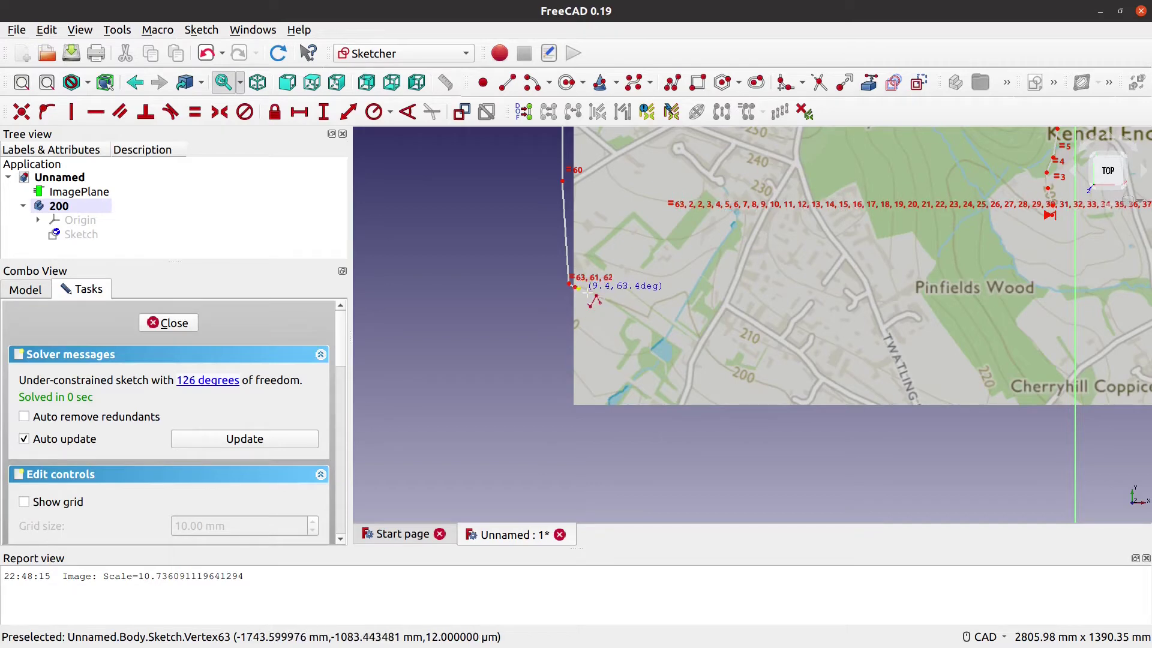
{"action": "left_click", "coordinate": [592, 292]}
{"action": "left_click", "coordinate": [621, 307]}
{"action": "left_click", "coordinate": [649, 316]}
{"action": "left_click", "coordinate": [653, 319]}
{"action": "scroll", "coordinate": [617, 300], "scroll_direction": "up", "scroll_amount": 2}
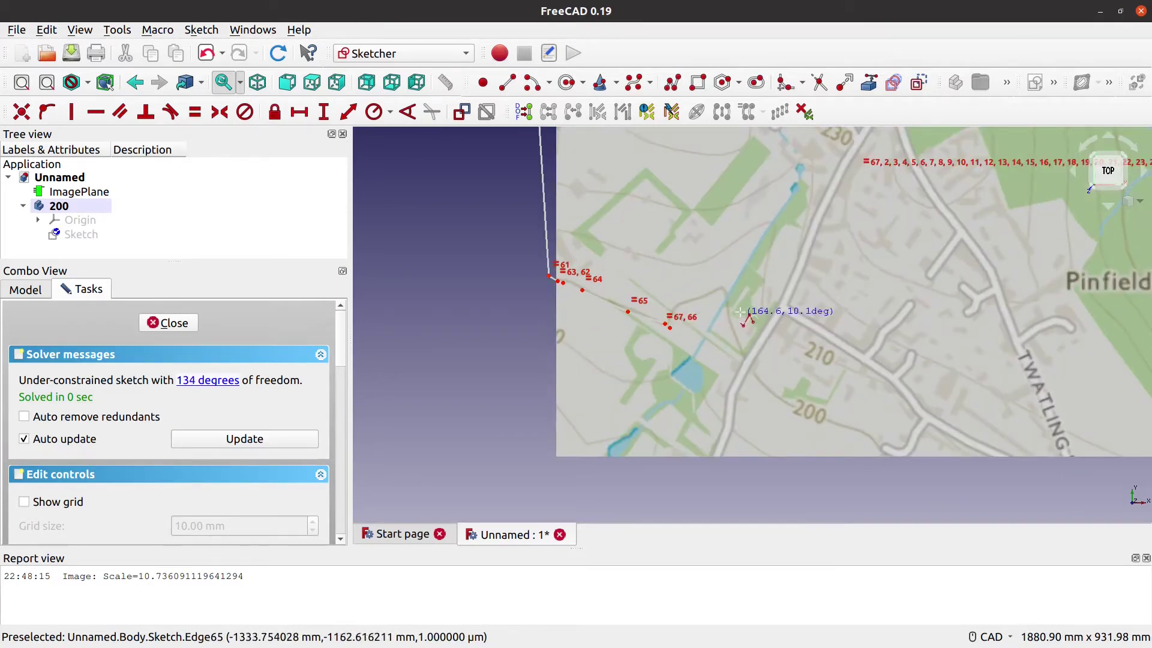
{"action": "scroll", "coordinate": [652, 299], "scroll_direction": "up", "scroll_amount": 5}
{"action": "left_click", "coordinate": [721, 342]}
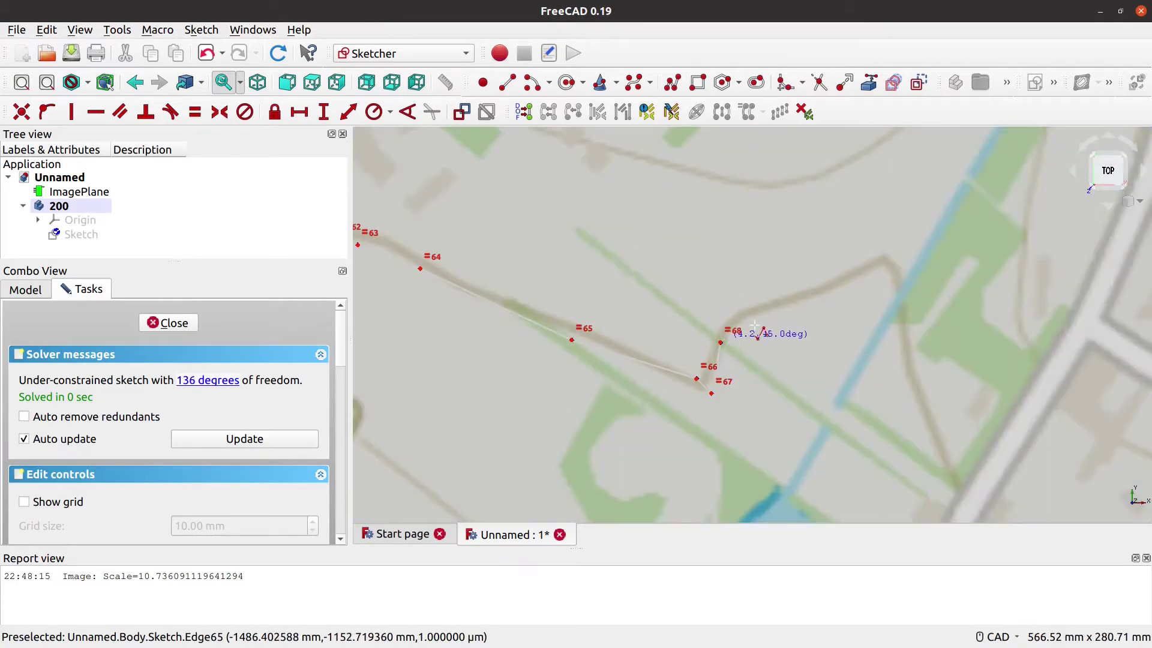
{"action": "left_click", "coordinate": [737, 315]}
{"action": "left_click", "coordinate": [832, 281]}
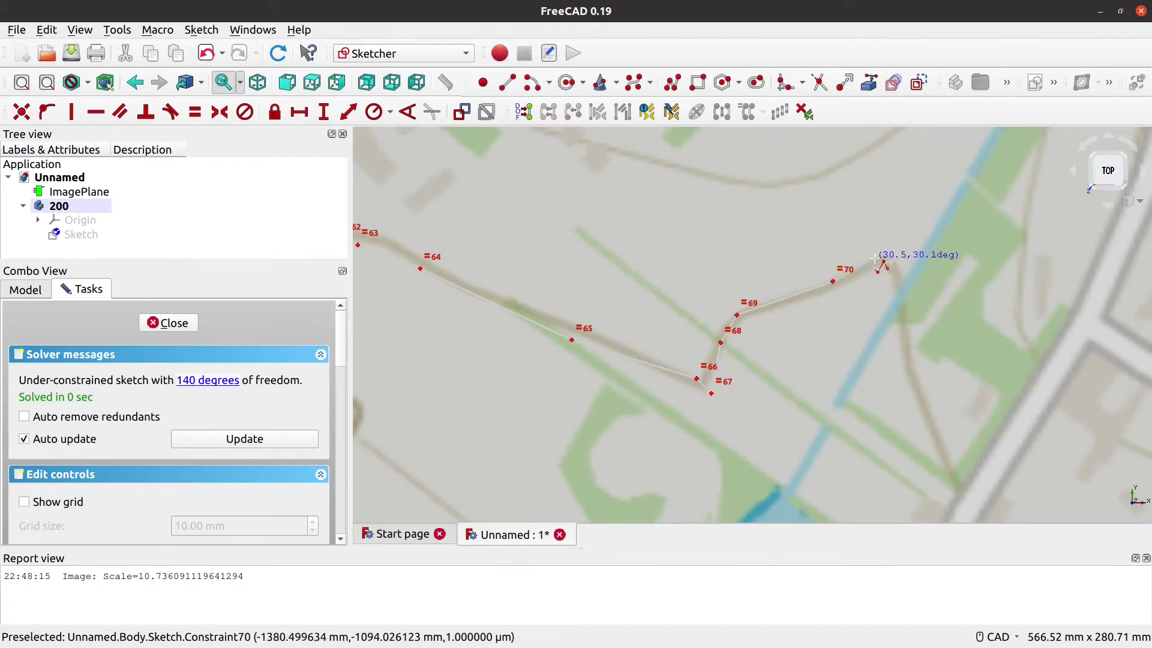
{"action": "left_click", "coordinate": [881, 260]}
{"action": "left_click", "coordinate": [893, 266]}
{"action": "left_click", "coordinate": [896, 287]}
{"action": "scroll", "coordinate": [903, 383], "scroll_direction": "down", "scroll_amount": 3}
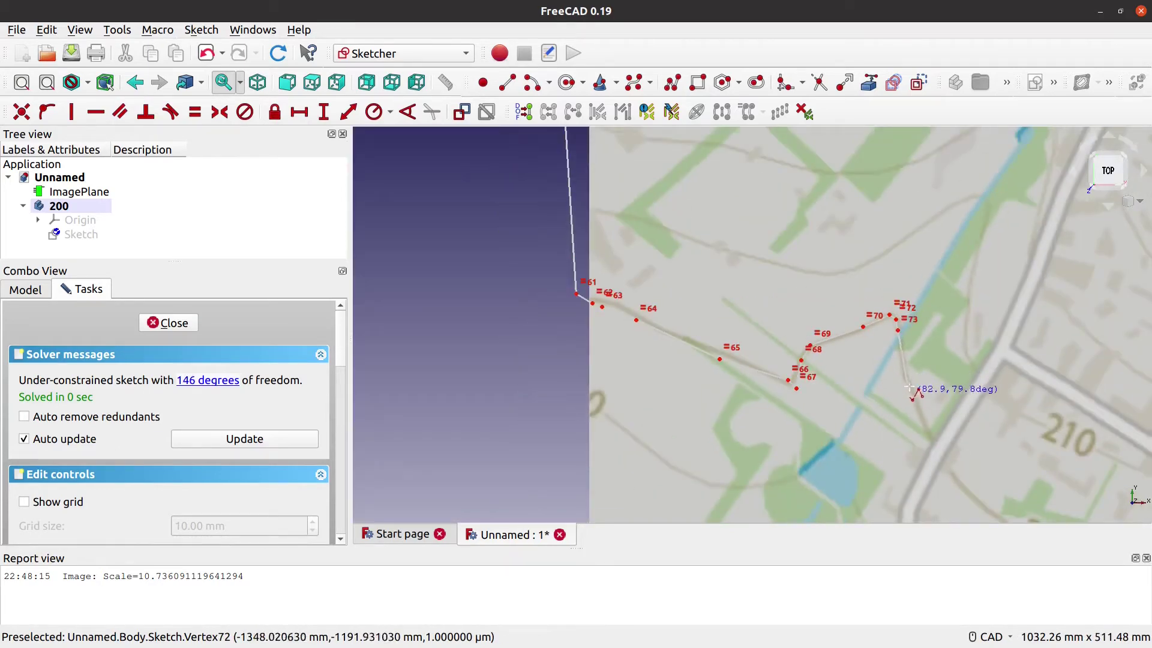
{"action": "left_click", "coordinate": [910, 386]}
{"action": "left_click", "coordinate": [933, 443]}
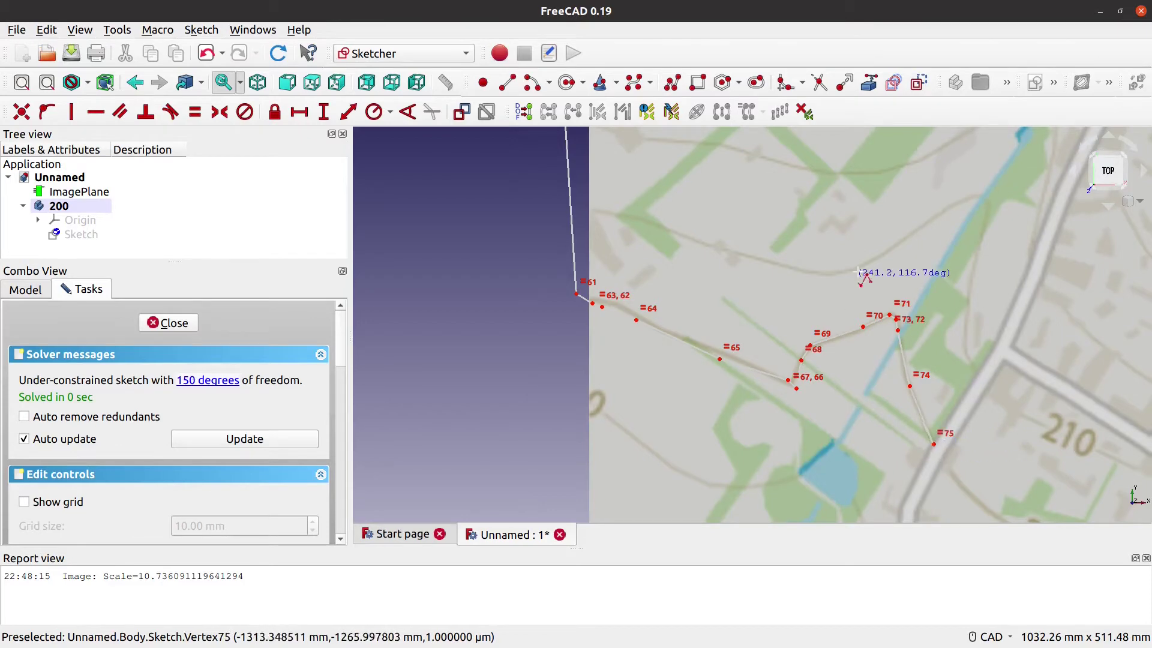
Step: Continue the contour to the map's bottom edge and start running it east below the map
{"action": "middle_click_drag", "start_coordinate": [989, 462], "coordinate": [655, 201]}
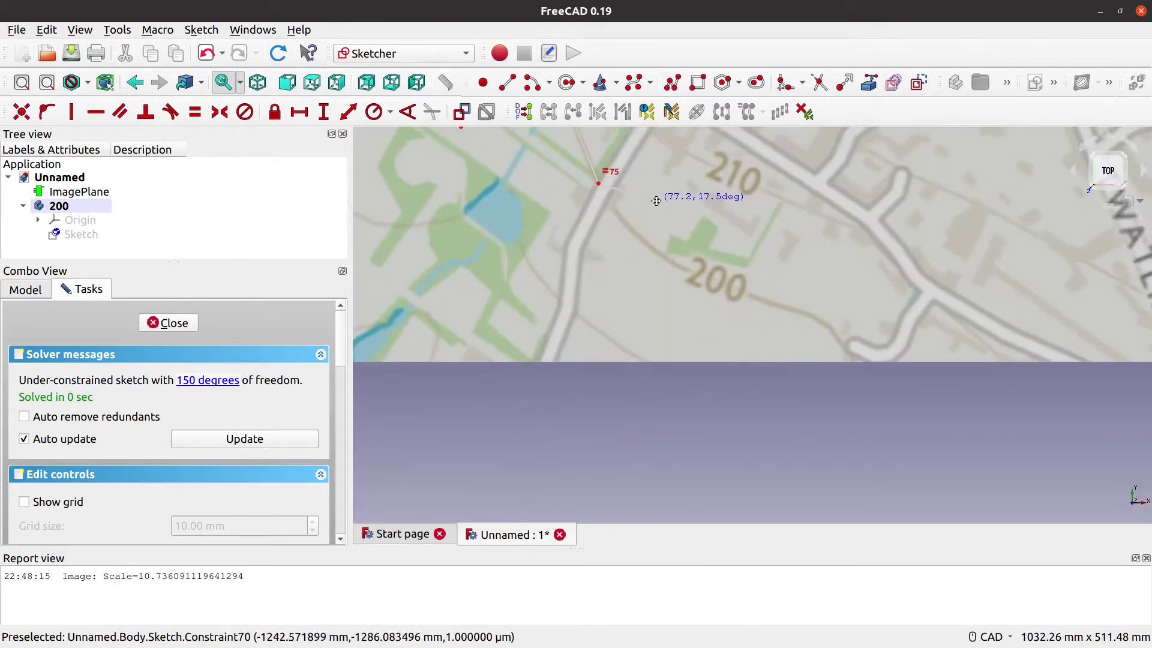
{"action": "left_click", "coordinate": [632, 234]}
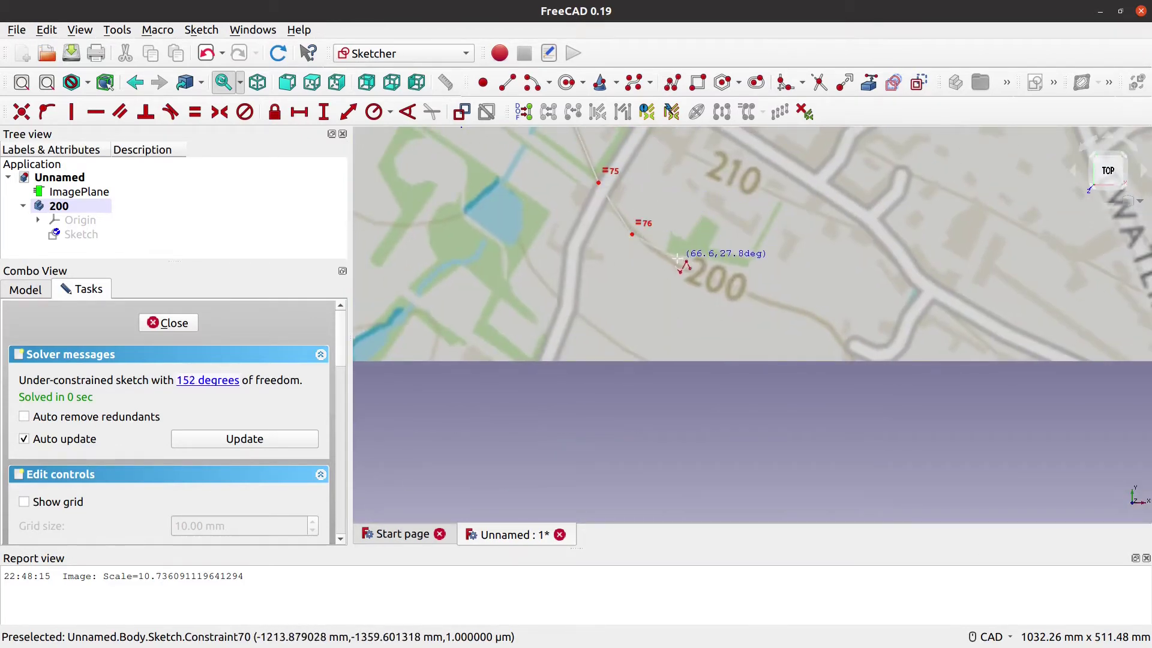
{"action": "left_click", "coordinate": [768, 301]}
{"action": "left_click", "coordinate": [827, 321]}
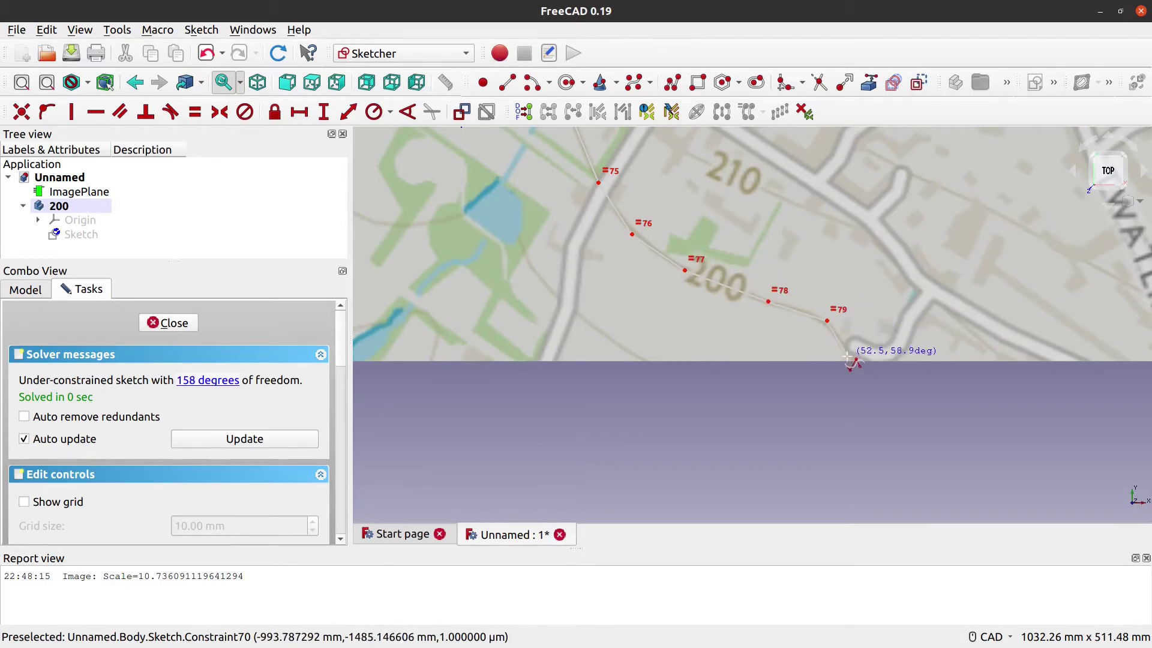
{"action": "left_click", "coordinate": [851, 356]}
{"action": "left_click", "coordinate": [850, 366]}
{"action": "left_click", "coordinate": [858, 366]}
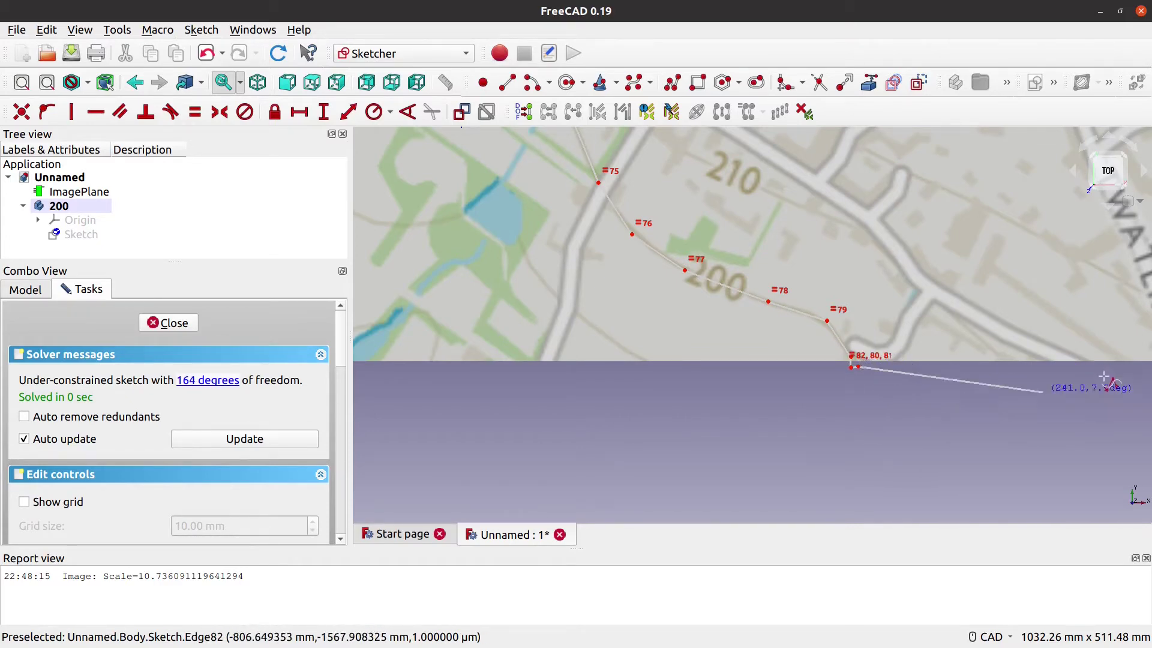
{"action": "middle_click_drag", "start_coordinate": [1074, 361], "coordinate": [446, 346]}
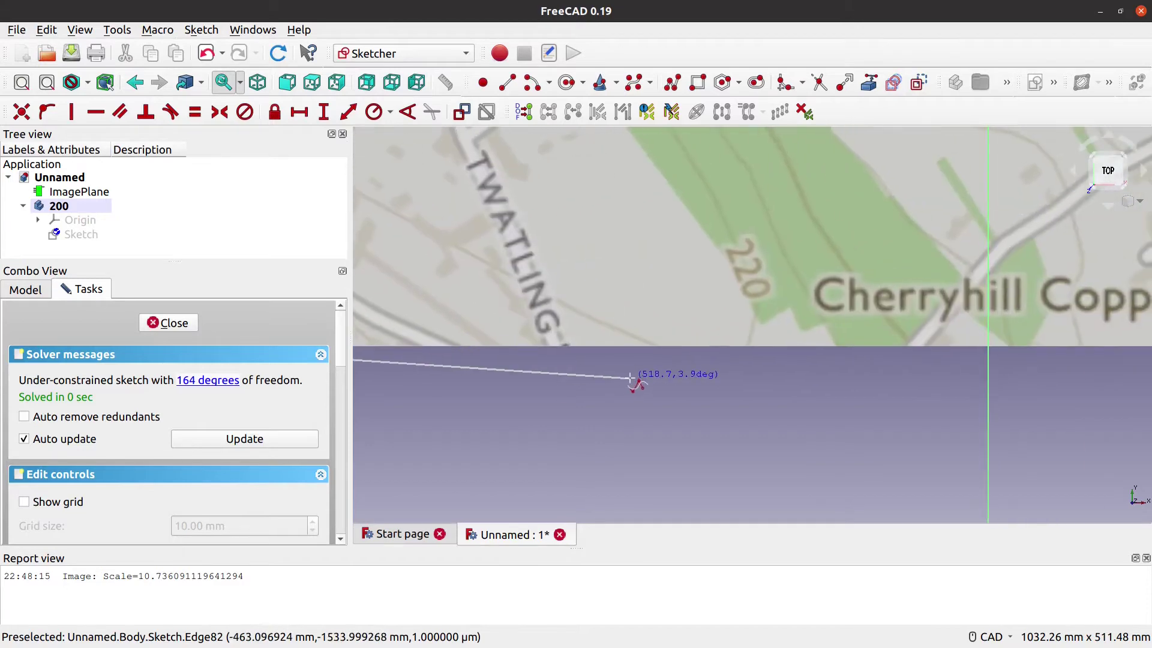
{"action": "scroll", "coordinate": [637, 381], "scroll_direction": "down", "scroll_amount": 4}
{"action": "scroll", "coordinate": [652, 379], "scroll_direction": "down", "scroll_amount": 2}
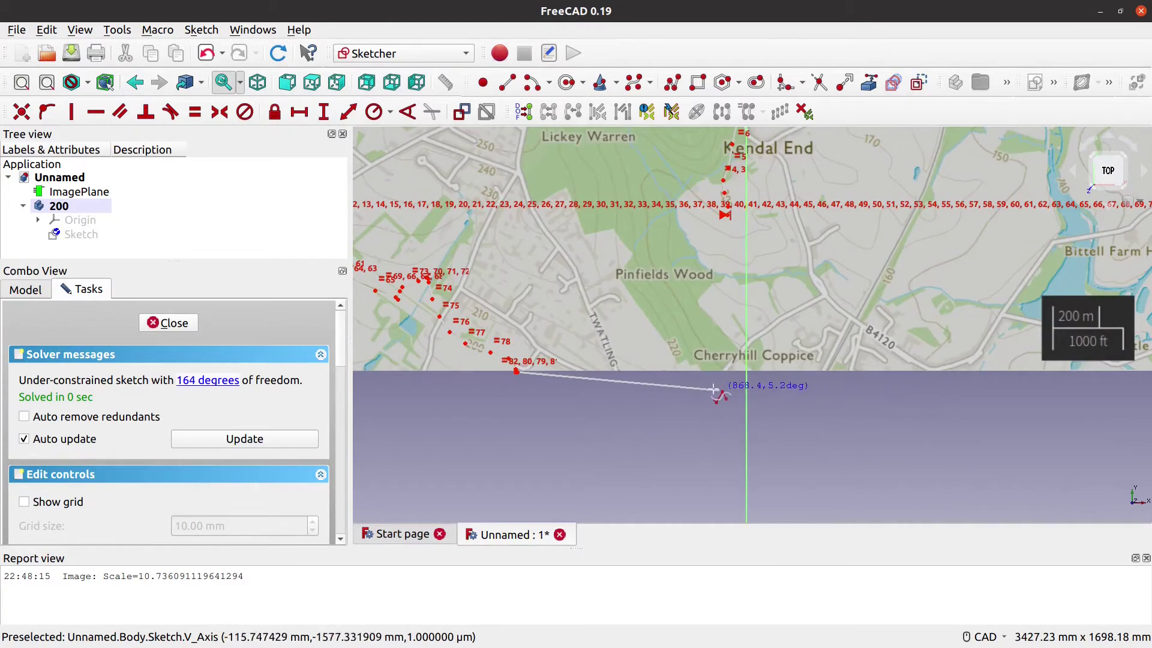
{"action": "scroll", "coordinate": [701, 389], "scroll_direction": "up", "scroll_amount": 2}
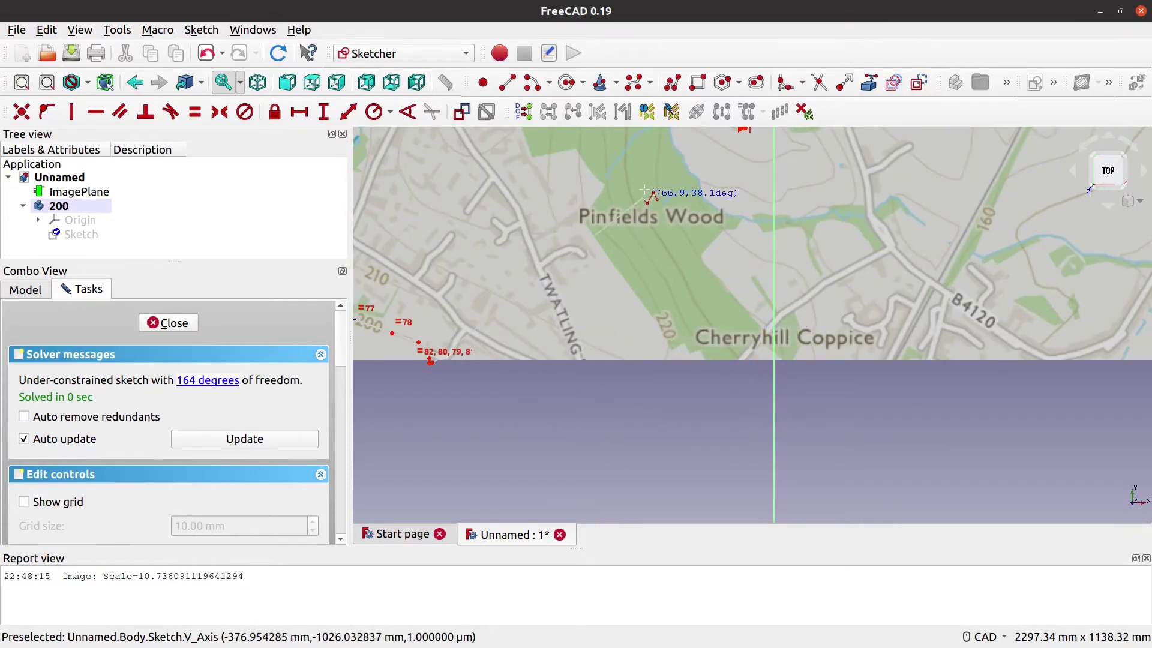
Step: Add points past Cherryhill Coppice, through Pinfields Wood and around the loop toward Kendal End
{"action": "left_click", "coordinate": [733, 364]}
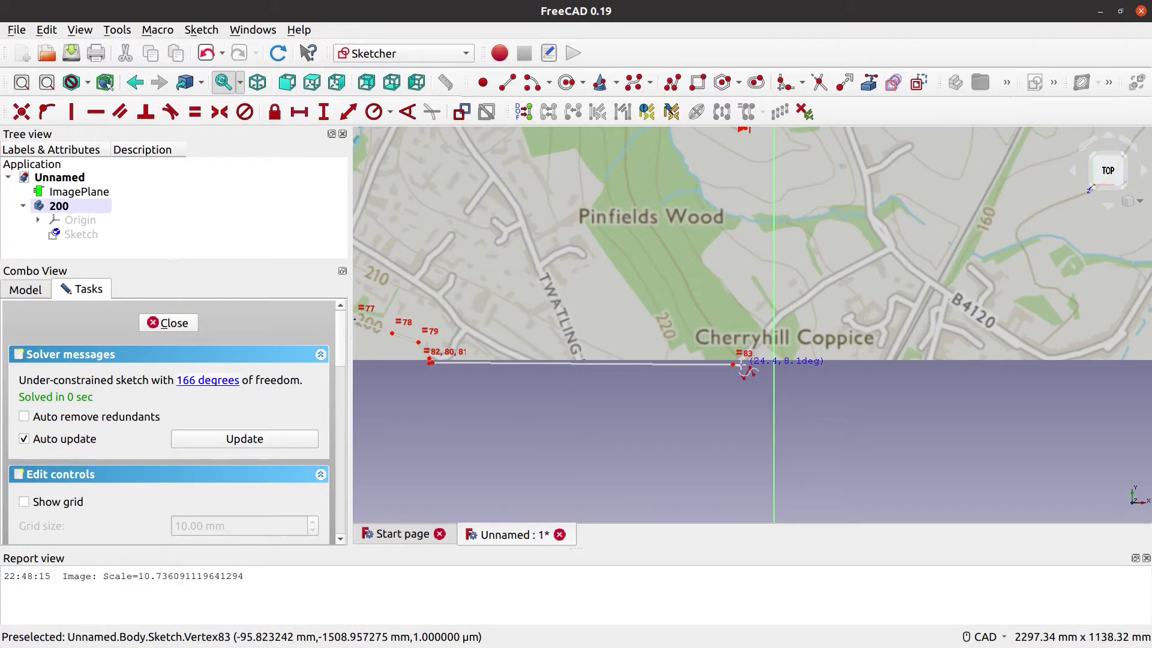
{"action": "left_click", "coordinate": [738, 364]}
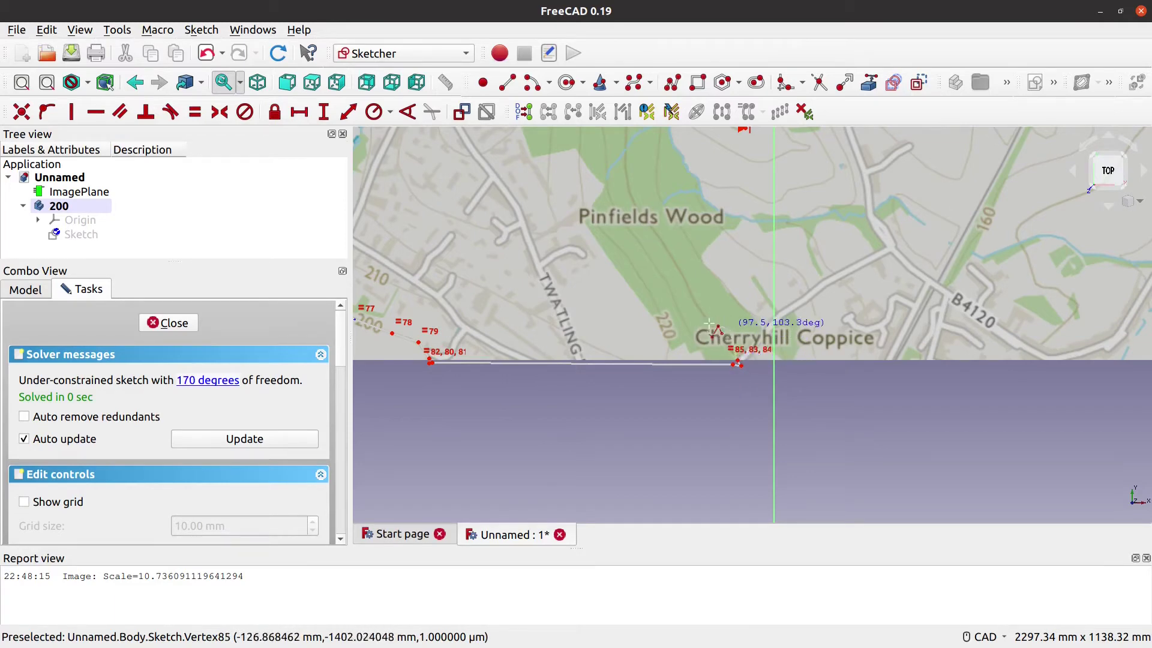
{"action": "left_click", "coordinate": [708, 323]}
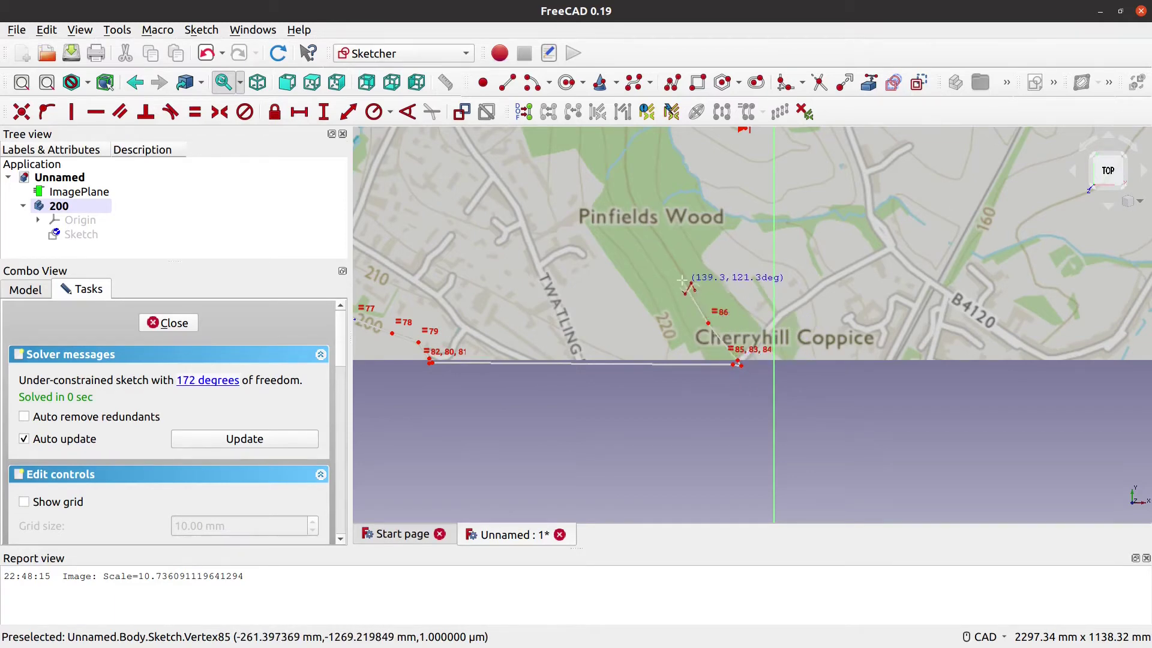
{"action": "left_click", "coordinate": [684, 277]}
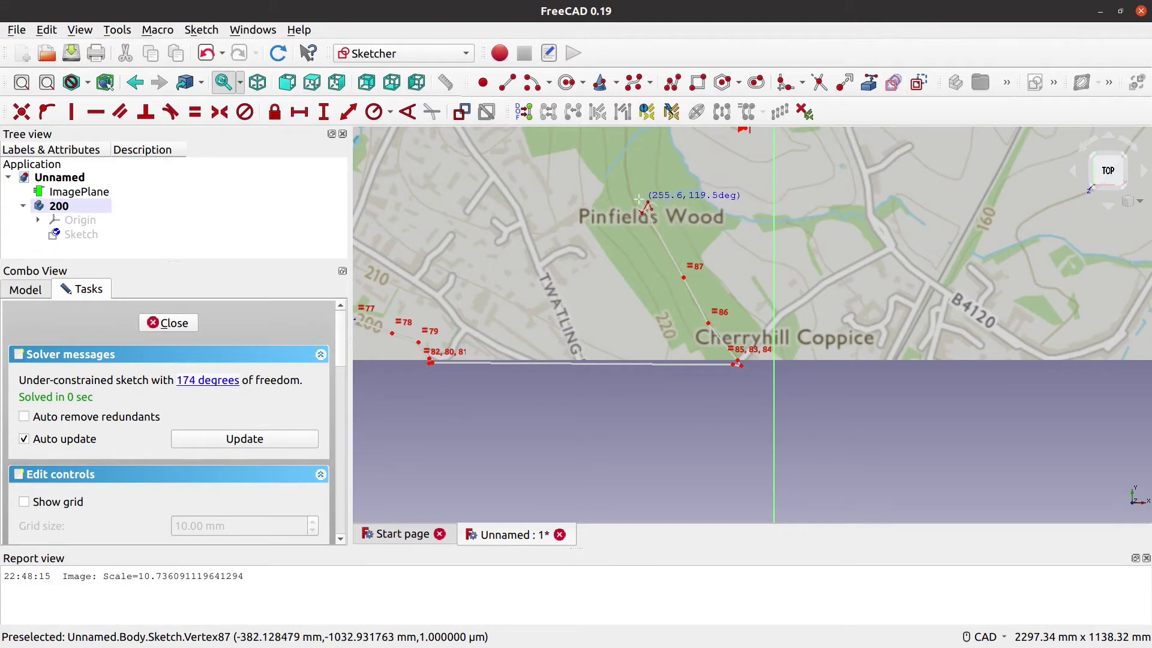
{"action": "middle_click_drag", "start_coordinate": [642, 187], "coordinate": [634, 418]}
{"action": "left_click", "coordinate": [617, 375]}
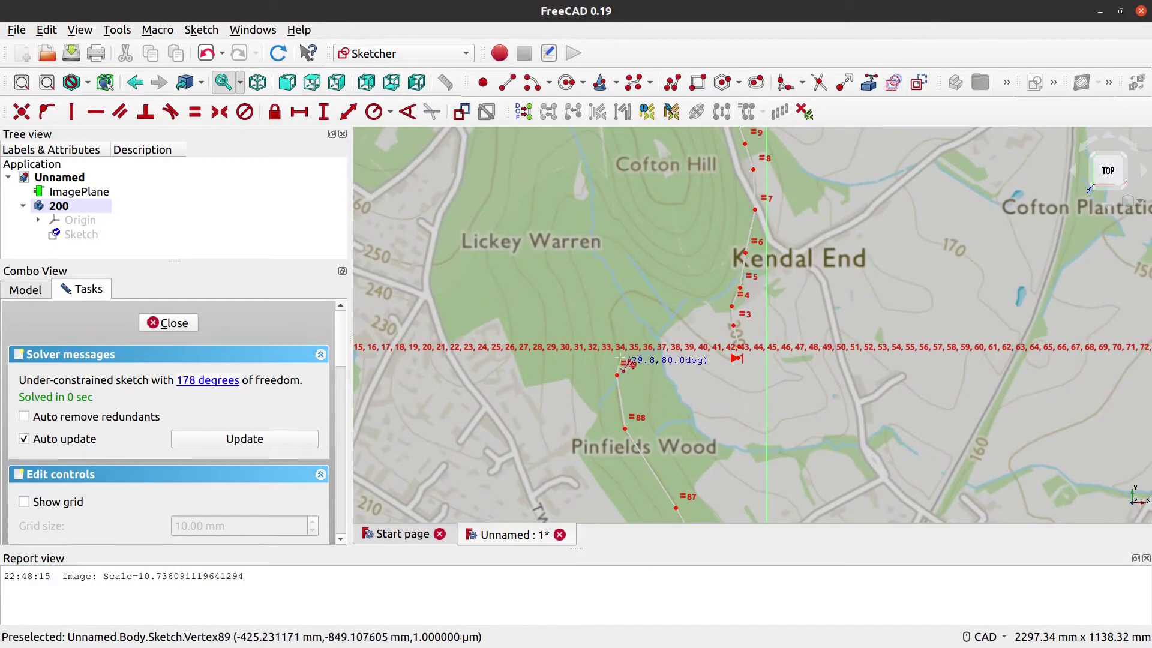
{"action": "left_click", "coordinate": [616, 330]}
{"action": "left_click", "coordinate": [611, 315]}
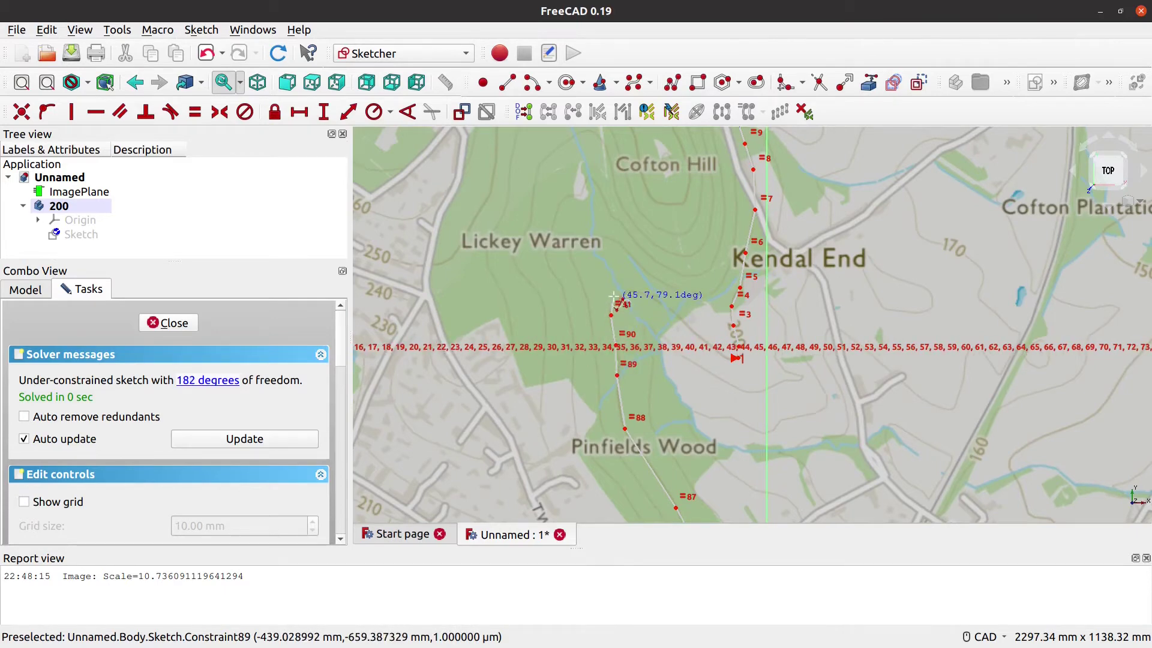
{"action": "left_click", "coordinate": [618, 300]}
{"action": "left_click", "coordinate": [628, 292]}
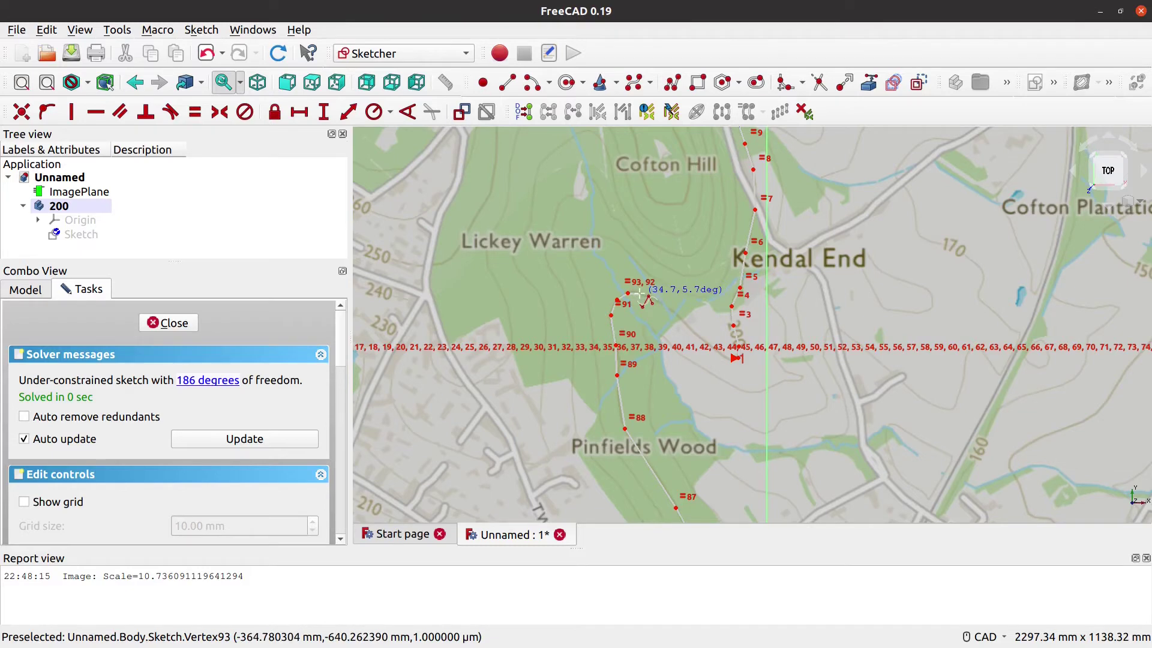
{"action": "left_click", "coordinate": [639, 293]}
{"action": "left_click", "coordinate": [663, 302]}
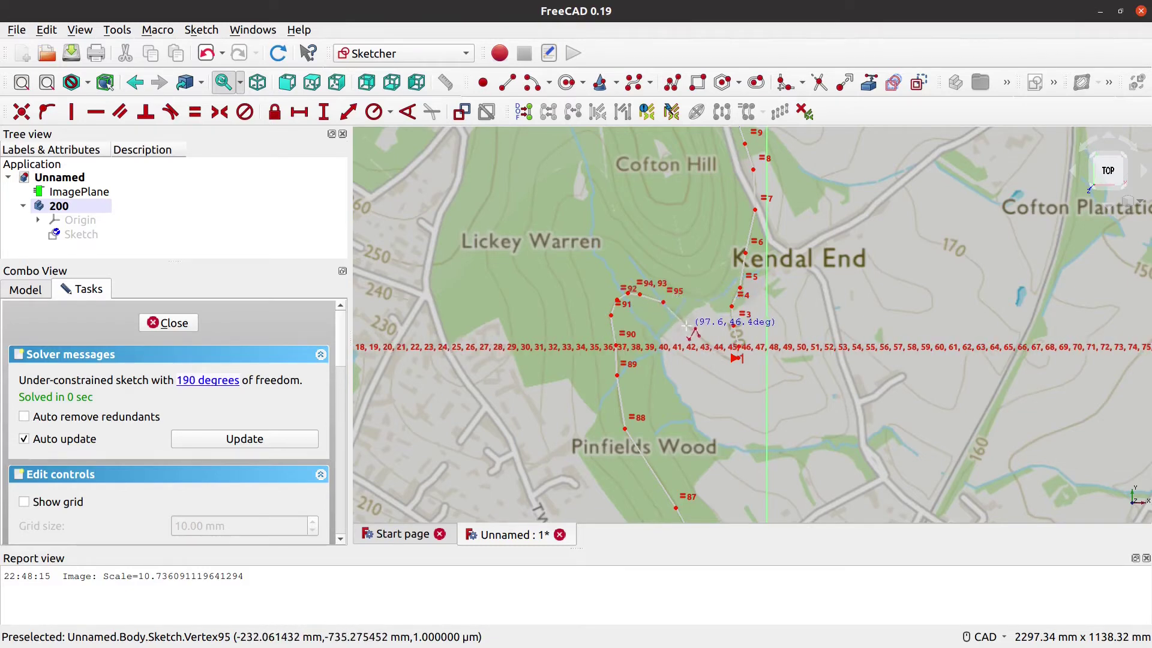
{"action": "left_click", "coordinate": [687, 328]}
{"action": "left_click", "coordinate": [710, 346]}
Step: Place the last points near the 200 label and close the curve at starting point 1
{"action": "scroll", "coordinate": [721, 364], "scroll_direction": "up", "scroll_amount": 5}
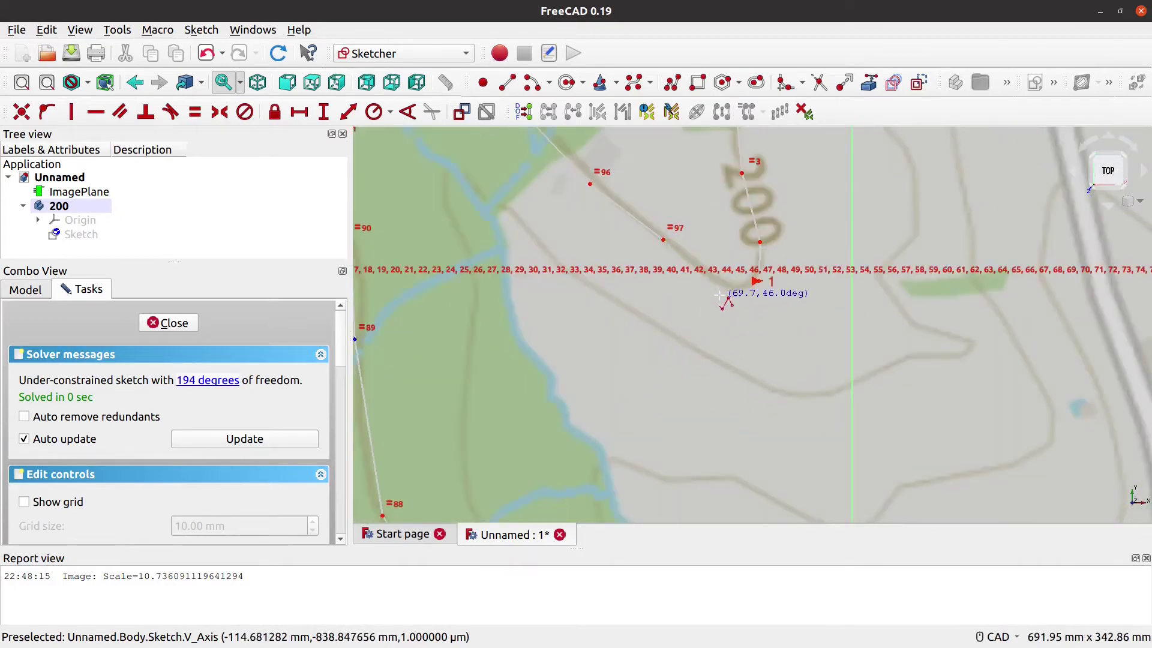
{"action": "left_click", "coordinate": [716, 281]}
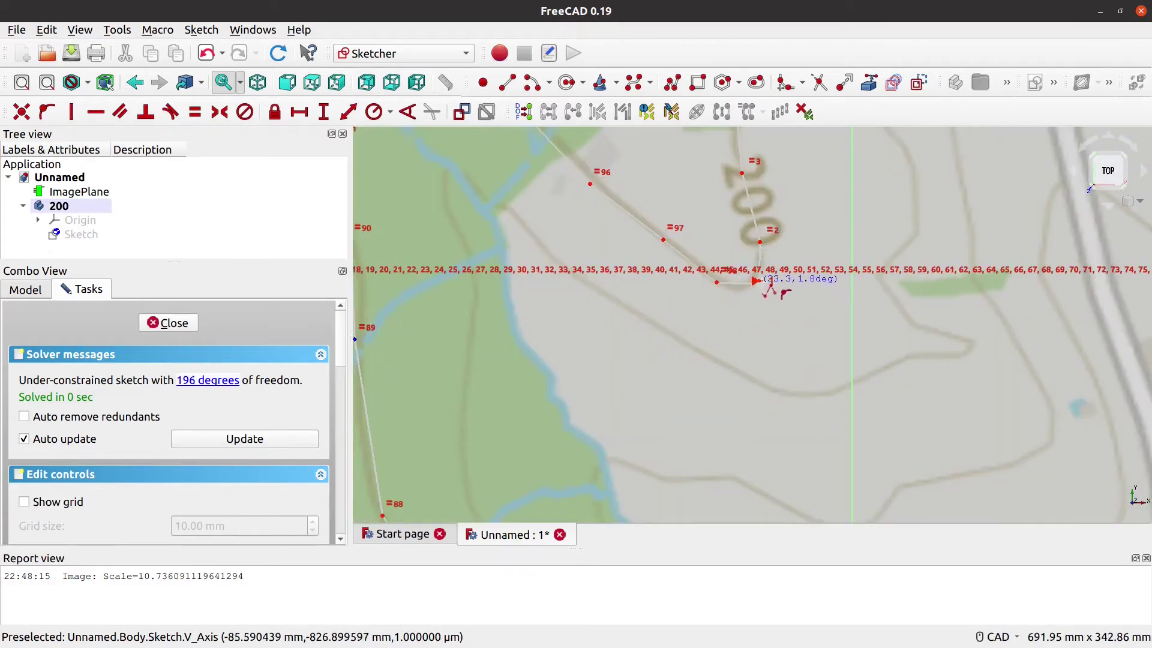
{"action": "left_click", "coordinate": [741, 288]}
{"action": "scroll", "coordinate": [762, 280], "scroll_direction": "up", "scroll_amount": 2}
{"action": "scroll", "coordinate": [762, 282], "scroll_direction": "up", "scroll_amount": 1}
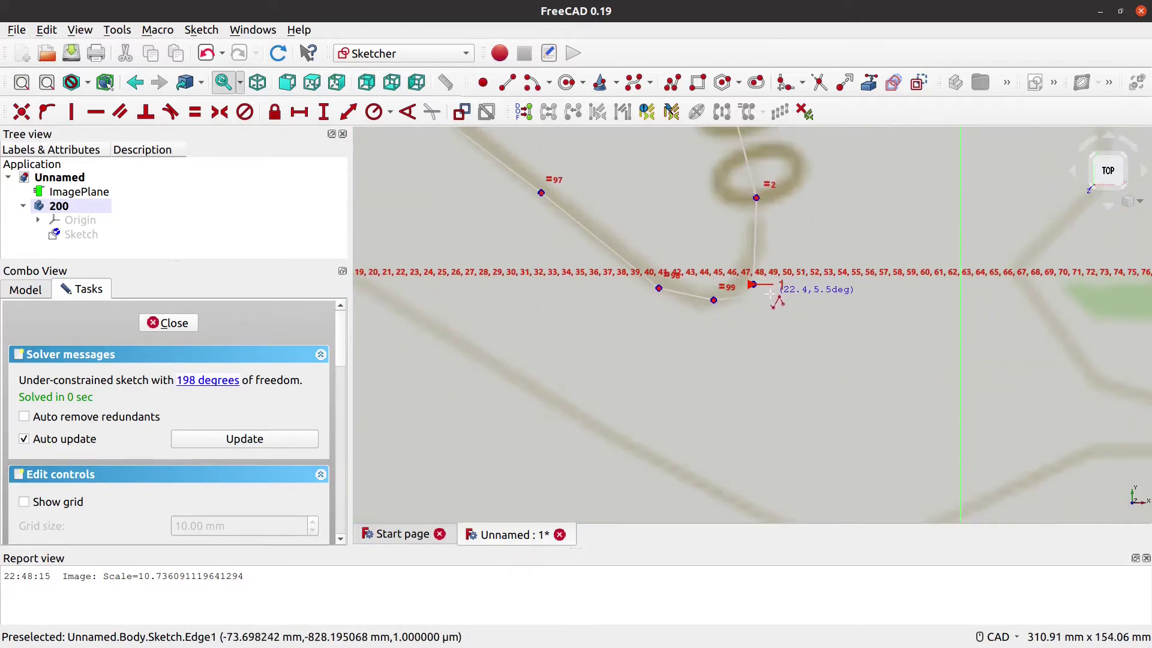
{"action": "scroll", "coordinate": [770, 294], "scroll_direction": "up", "scroll_amount": 4}
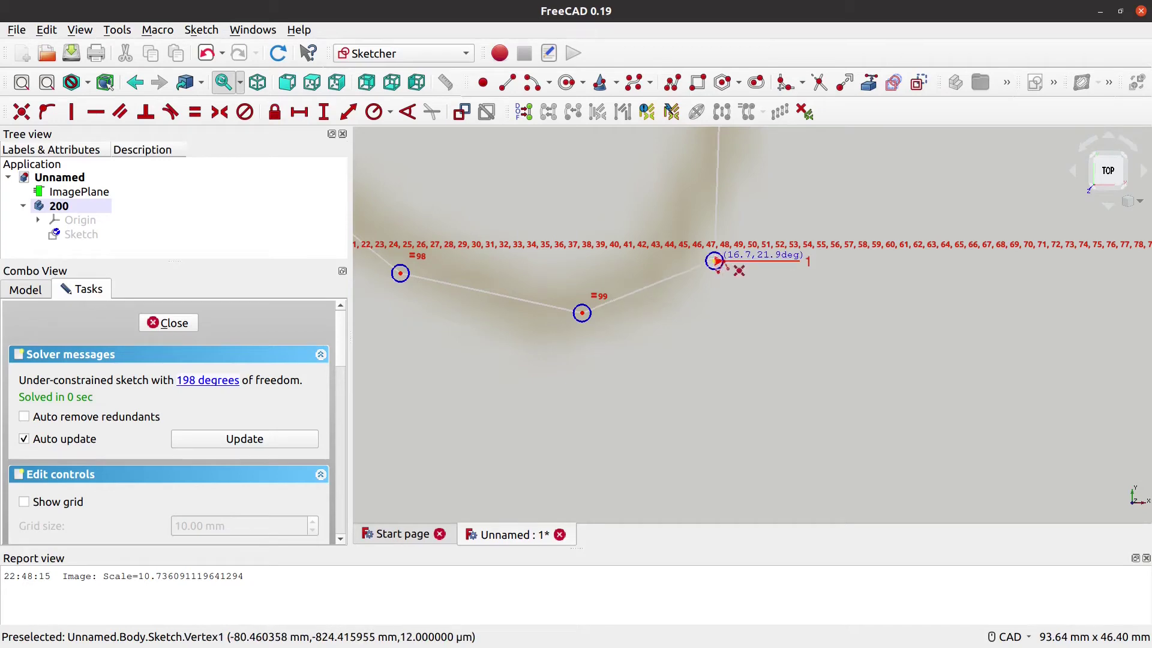
{"action": "left_click", "coordinate": [714, 262]}
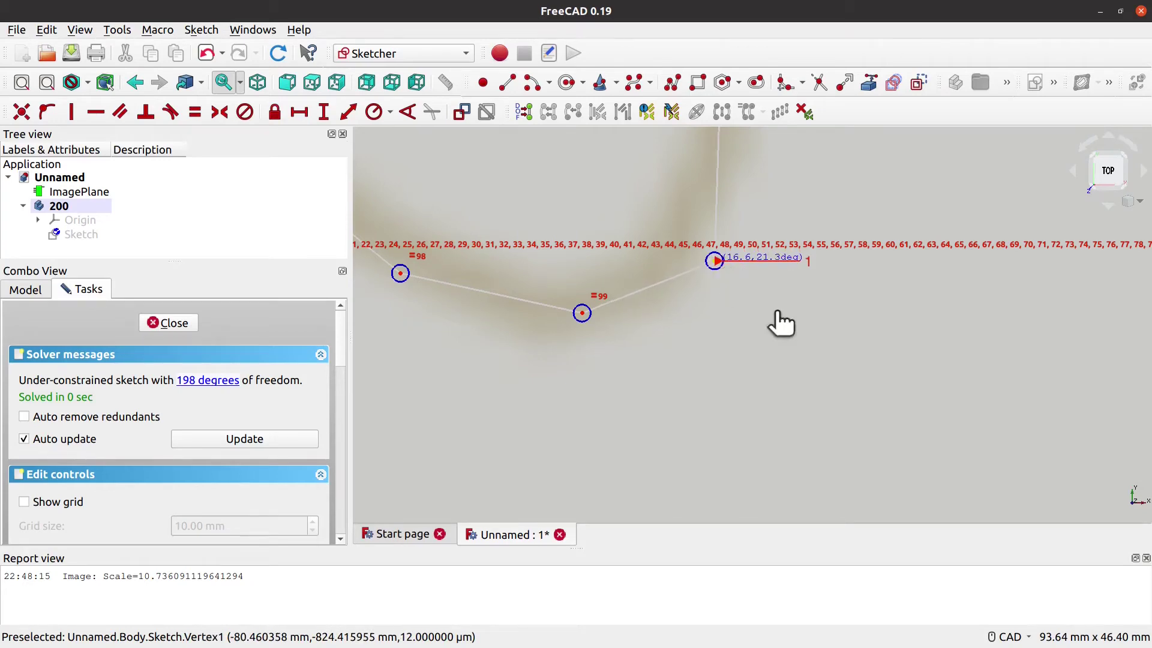
Step: Zoom and pan along the traced curve through Pinfields Wood and Cherryhill Coppice to points 71–74
{"action": "scroll", "coordinate": [654, 294], "scroll_direction": "down", "scroll_amount": 2}
{"action": "scroll", "coordinate": [708, 313], "scroll_direction": "down", "scroll_amount": 10}
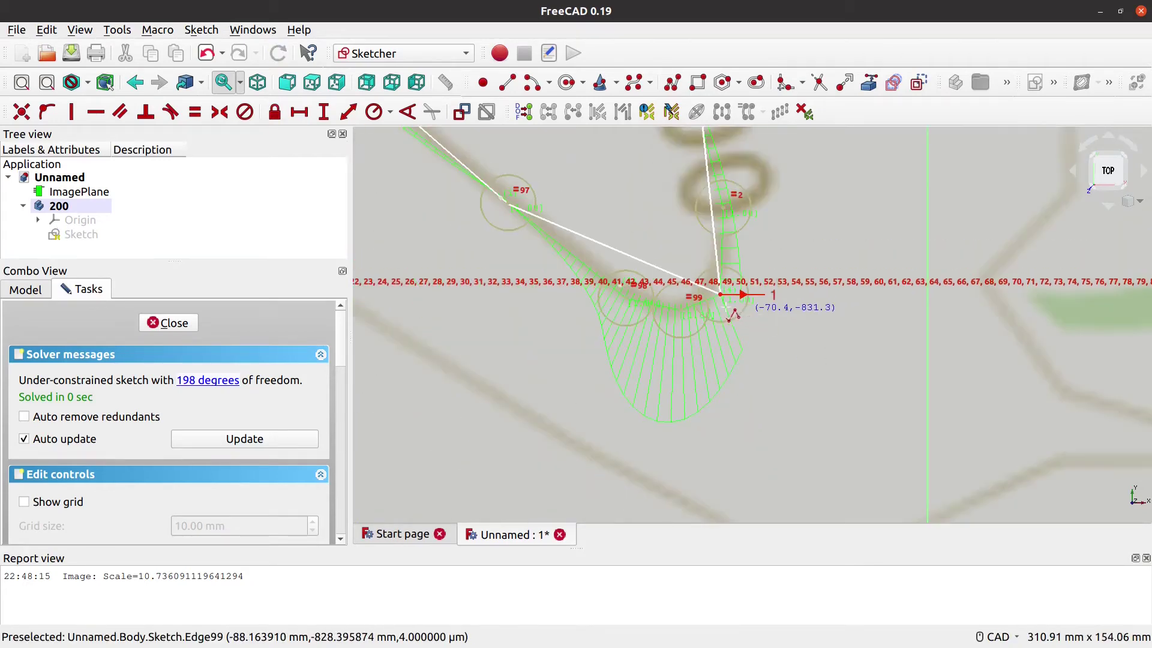
{"action": "scroll", "coordinate": [672, 321], "scroll_direction": "down", "scroll_amount": 3}
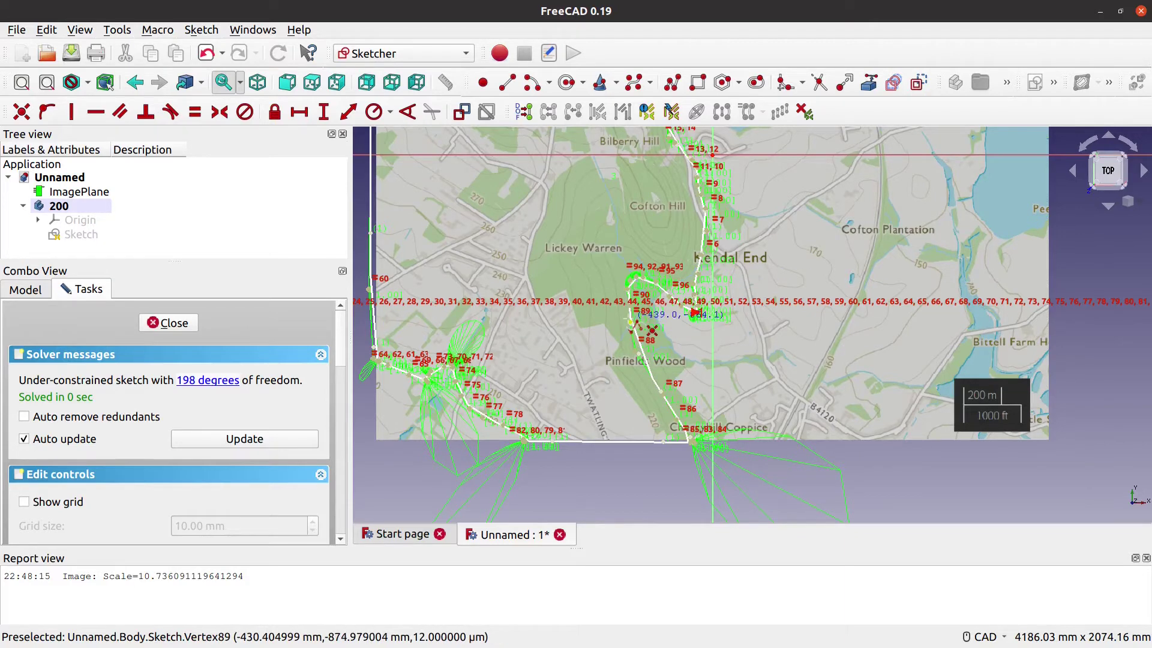
{"action": "scroll", "coordinate": [635, 323], "scroll_direction": "up", "scroll_amount": 6}
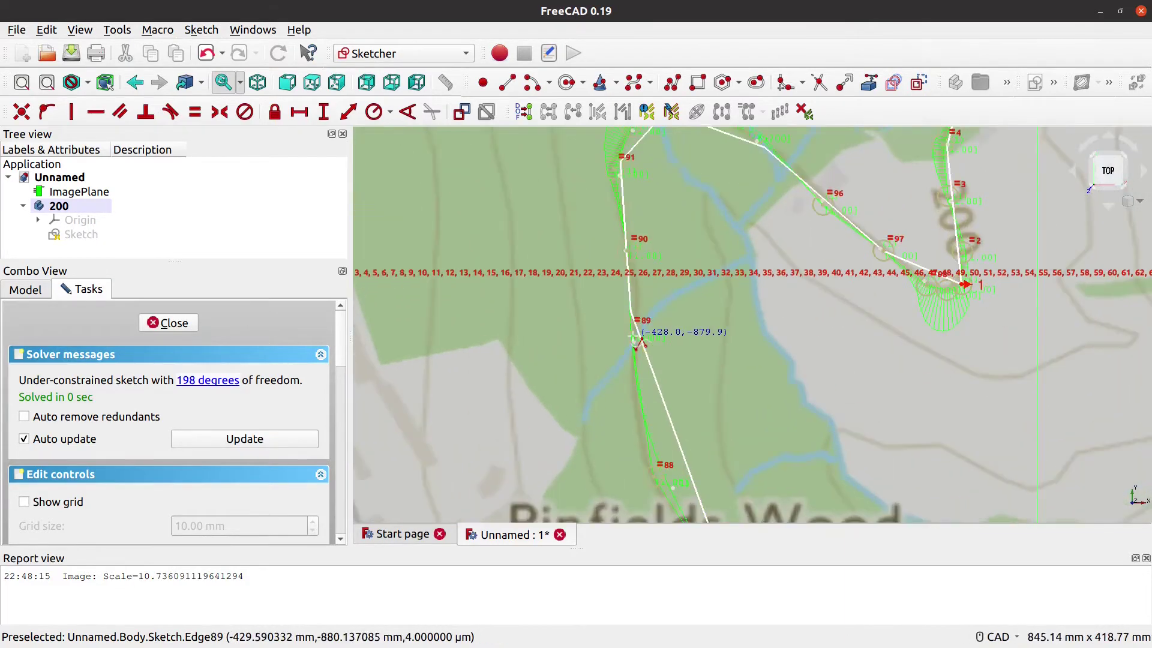
{"action": "scroll", "coordinate": [663, 423], "scroll_direction": "up", "scroll_amount": 2}
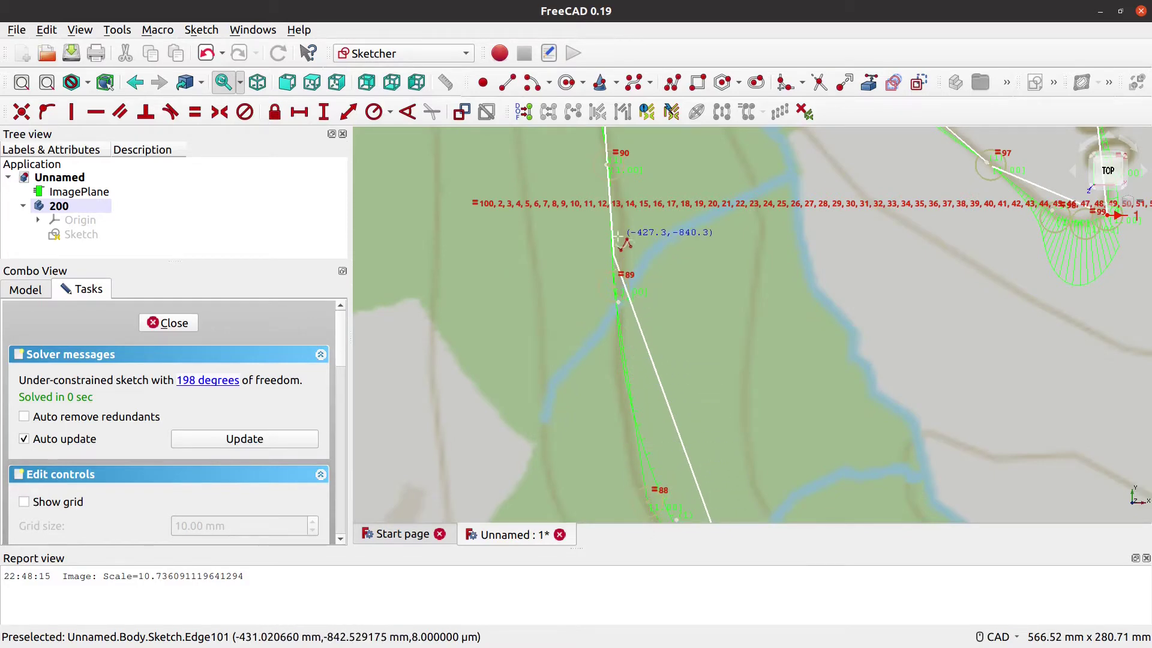
{"action": "scroll", "coordinate": [613, 237], "scroll_direction": "down", "scroll_amount": 2}
{"action": "scroll", "coordinate": [613, 237], "scroll_direction": "down", "scroll_amount": 3}
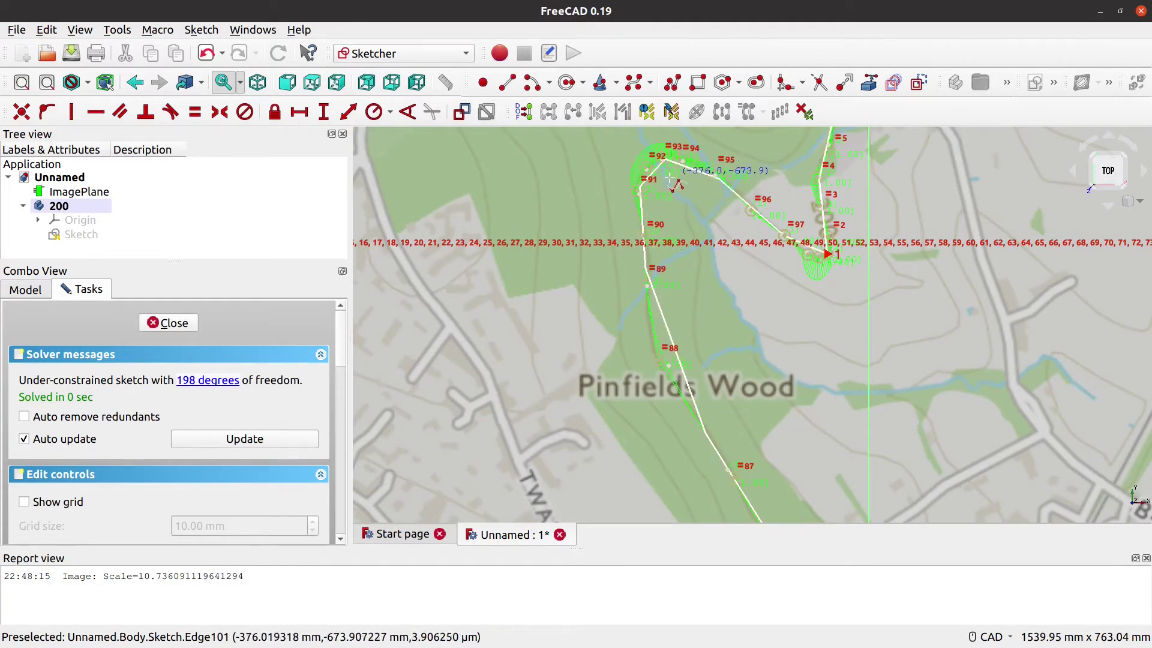
{"action": "scroll", "coordinate": [768, 239], "scroll_direction": "up", "scroll_amount": 3}
{"action": "left_click", "coordinate": [899, 271]}
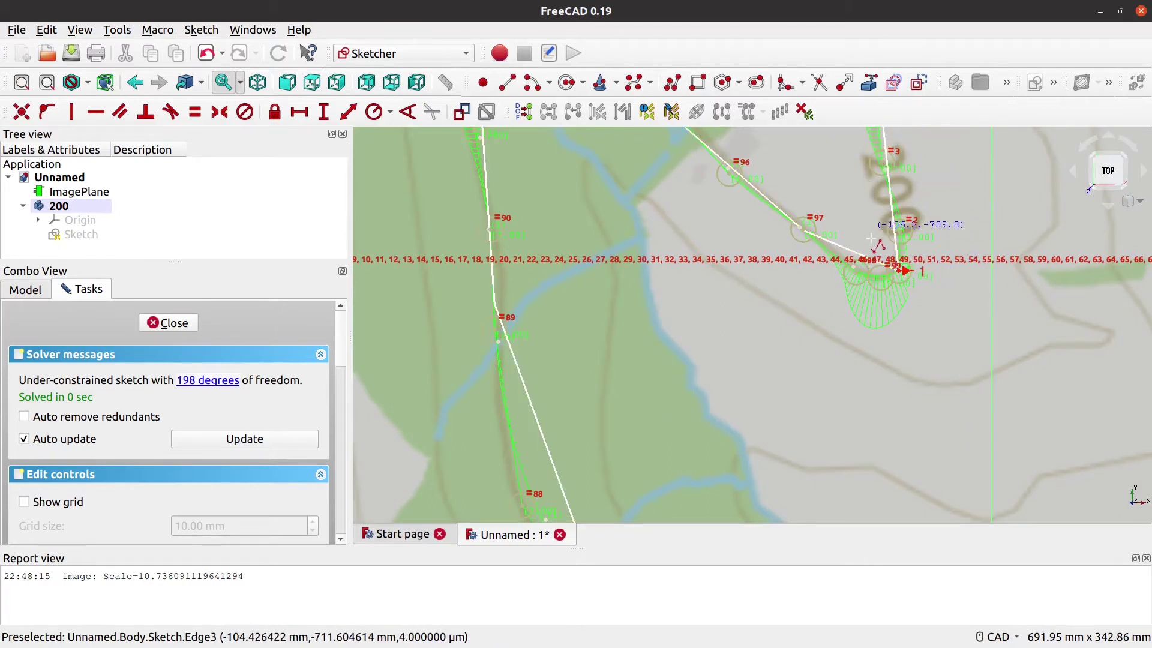
{"action": "scroll", "coordinate": [502, 384], "scroll_direction": "down", "scroll_amount": 4}
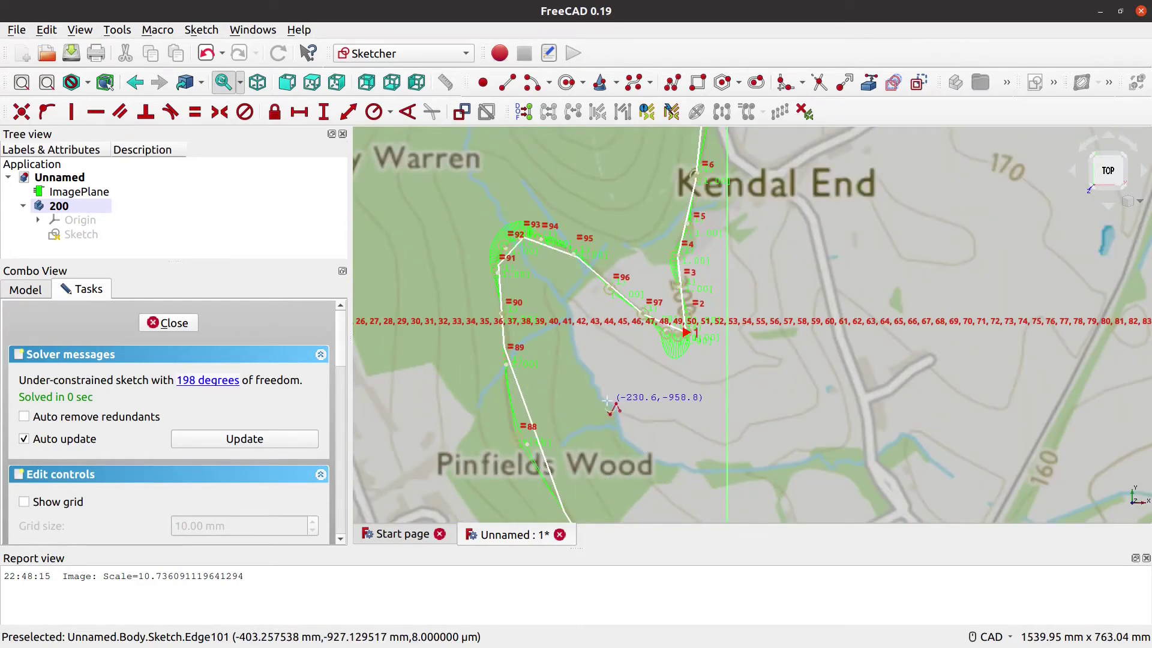
{"action": "scroll", "coordinate": [607, 401], "scroll_direction": "up", "scroll_amount": 2}
{"action": "scroll", "coordinate": [540, 194], "scroll_direction": "up", "scroll_amount": 2}
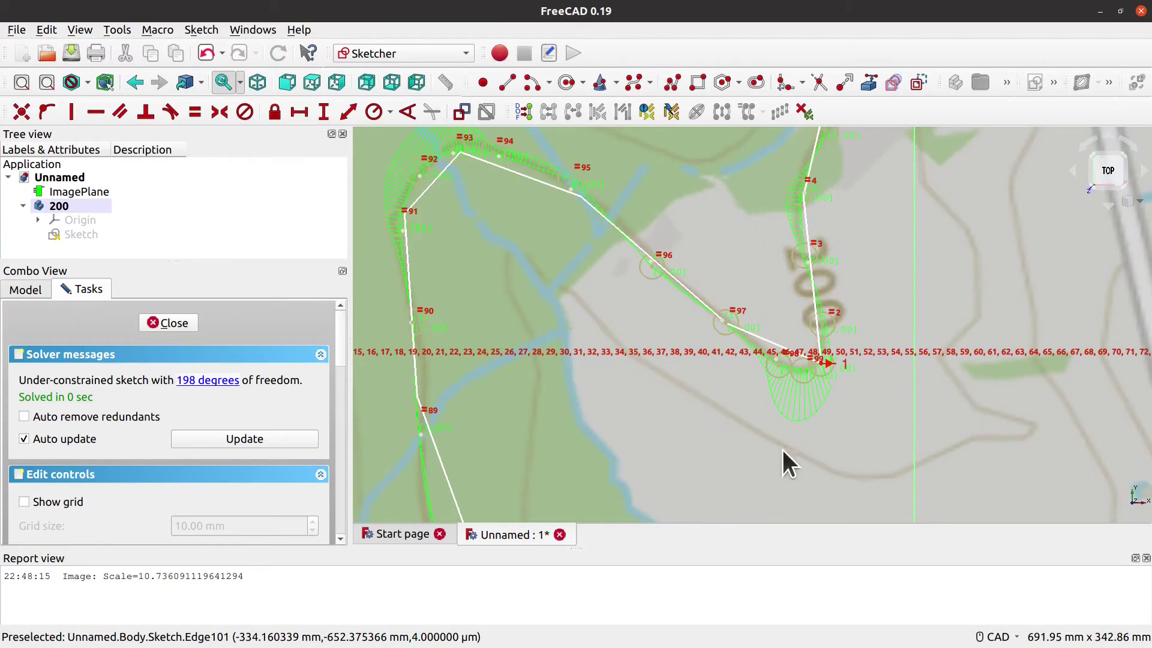
{"action": "scroll", "coordinate": [543, 208], "scroll_direction": "up", "scroll_amount": 1}
{"action": "mouse_move", "coordinate": [492, 207]}
{"action": "middle_mouse_down"}
{"action": "mouse_move", "coordinate": [634, 299]}
{"action": "mouse_move", "coordinate": [839, 191]}
{"action": "middle_mouse_up"}
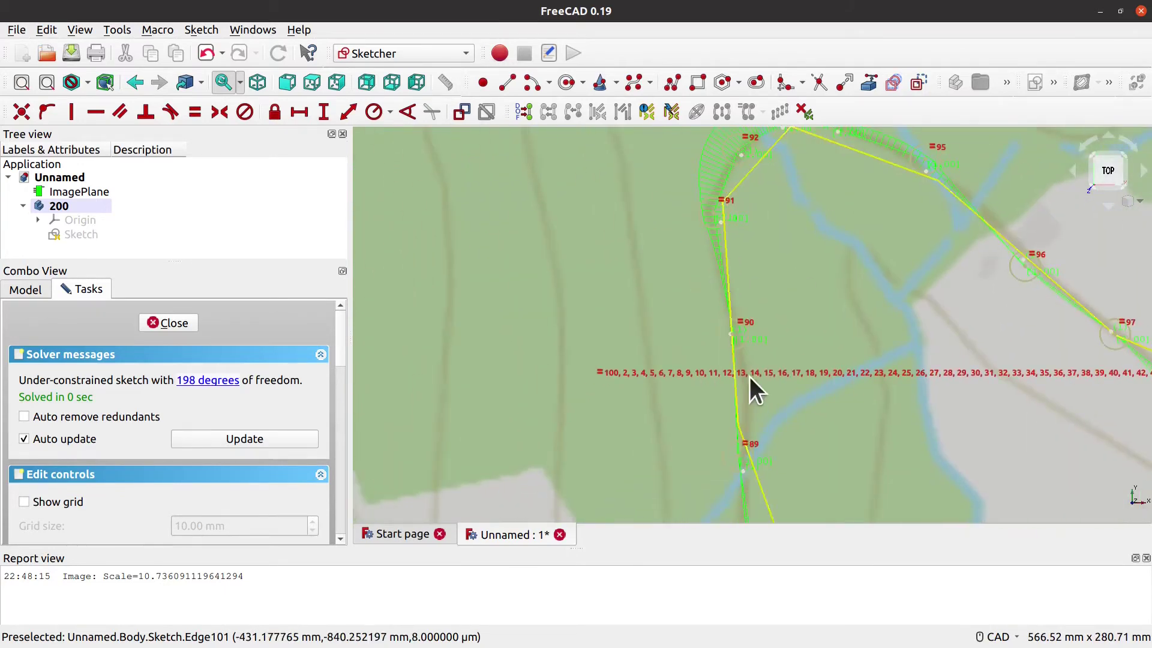
{"action": "scroll", "coordinate": [747, 384], "scroll_direction": "down", "scroll_amount": 3}
{"action": "middle_click_drag", "start_coordinate": [713, 514], "coordinate": [682, 161]}
{"action": "mouse_move", "coordinate": [985, 435]}
{"action": "middle_mouse_down"}
{"action": "mouse_move", "coordinate": [643, 199]}
{"action": "mouse_move", "coordinate": [721, 271]}
{"action": "middle_mouse_up"}
{"action": "scroll", "coordinate": [709, 392], "scroll_direction": "up", "scroll_amount": 2}
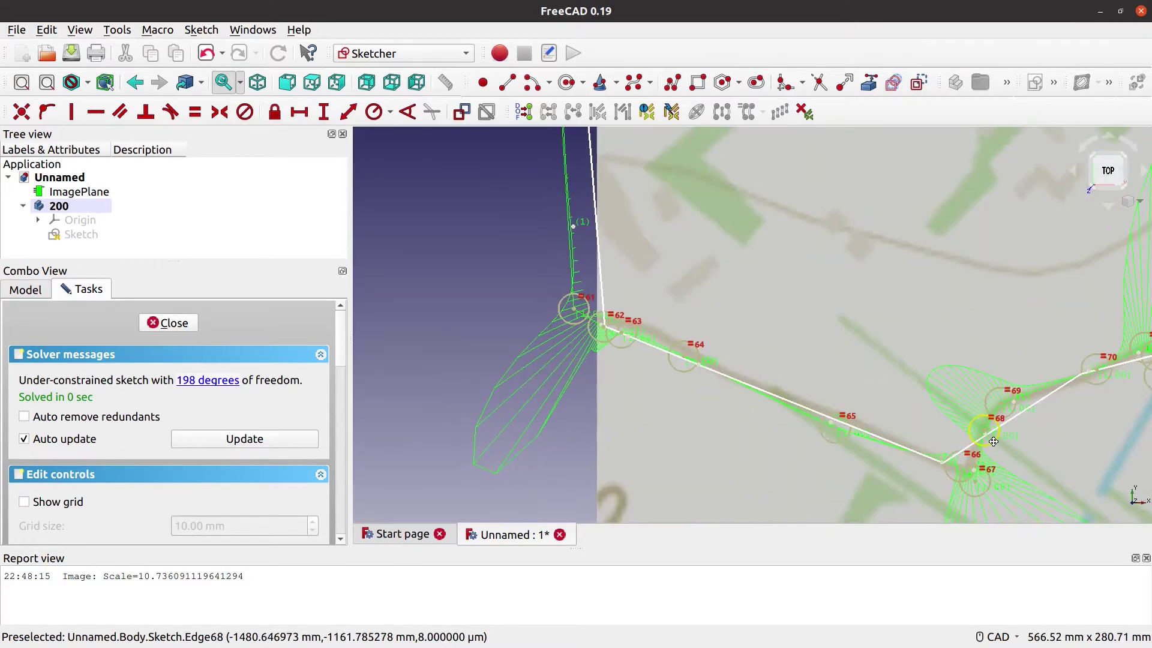
{"action": "middle_click_drag", "start_coordinate": [993, 441], "coordinate": [735, 411]}
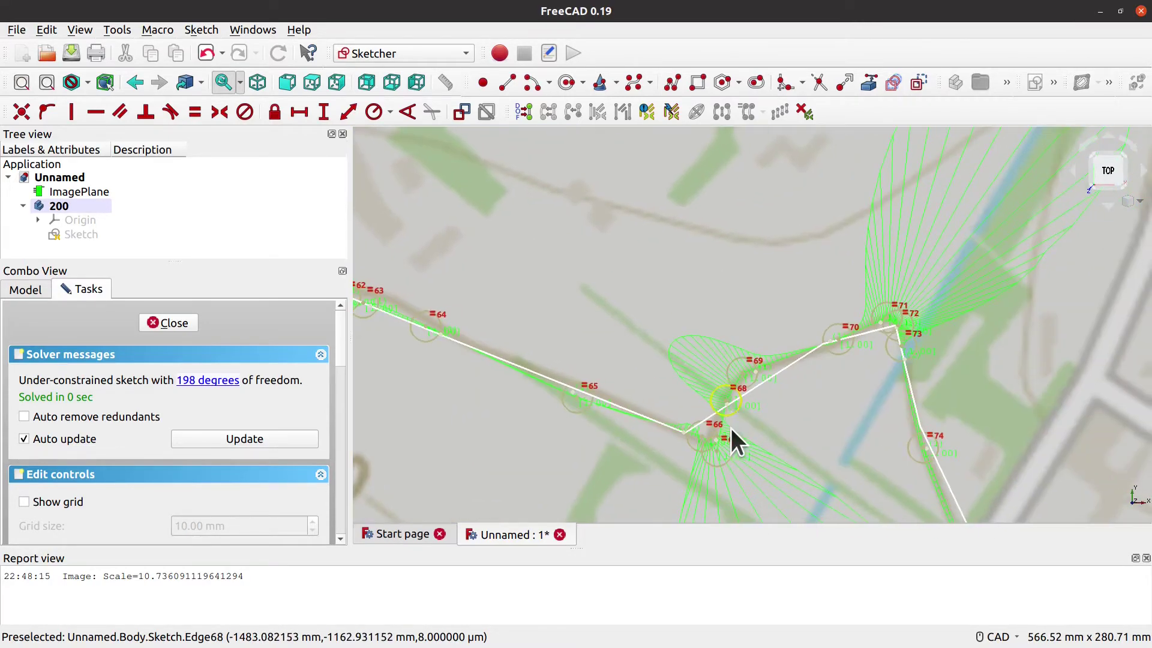
{"action": "scroll", "coordinate": [734, 444], "scroll_direction": "up", "scroll_amount": 6}
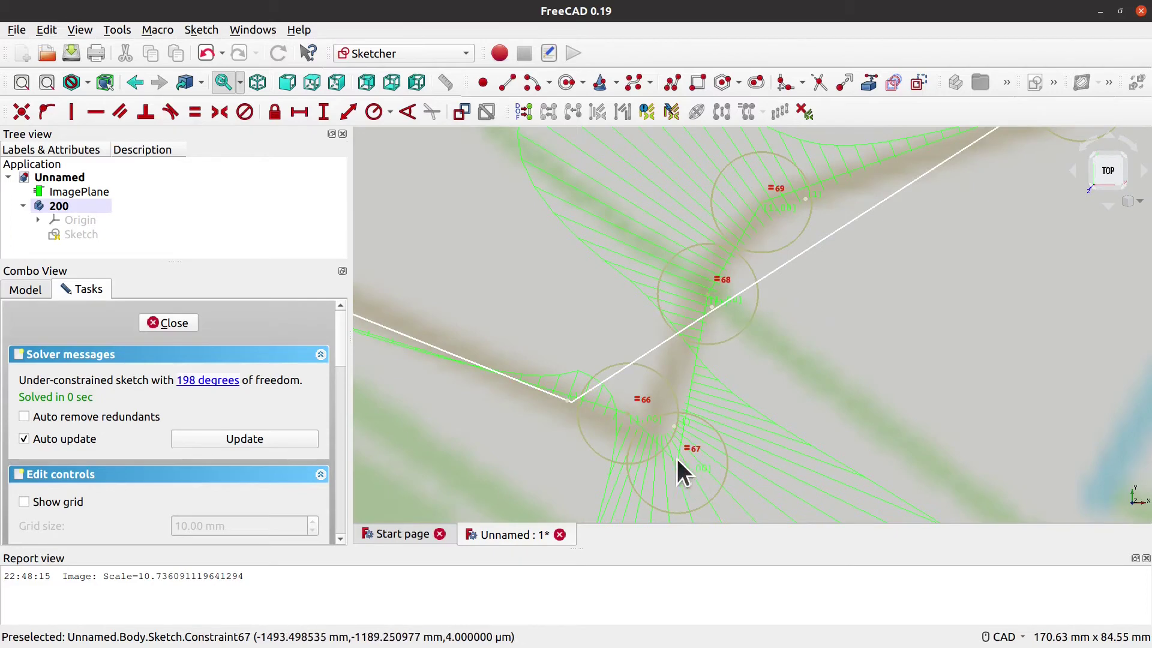
Step: Drag control point 67 up onto the 200 contour line
{"action": "left_click", "coordinate": [677, 462]}
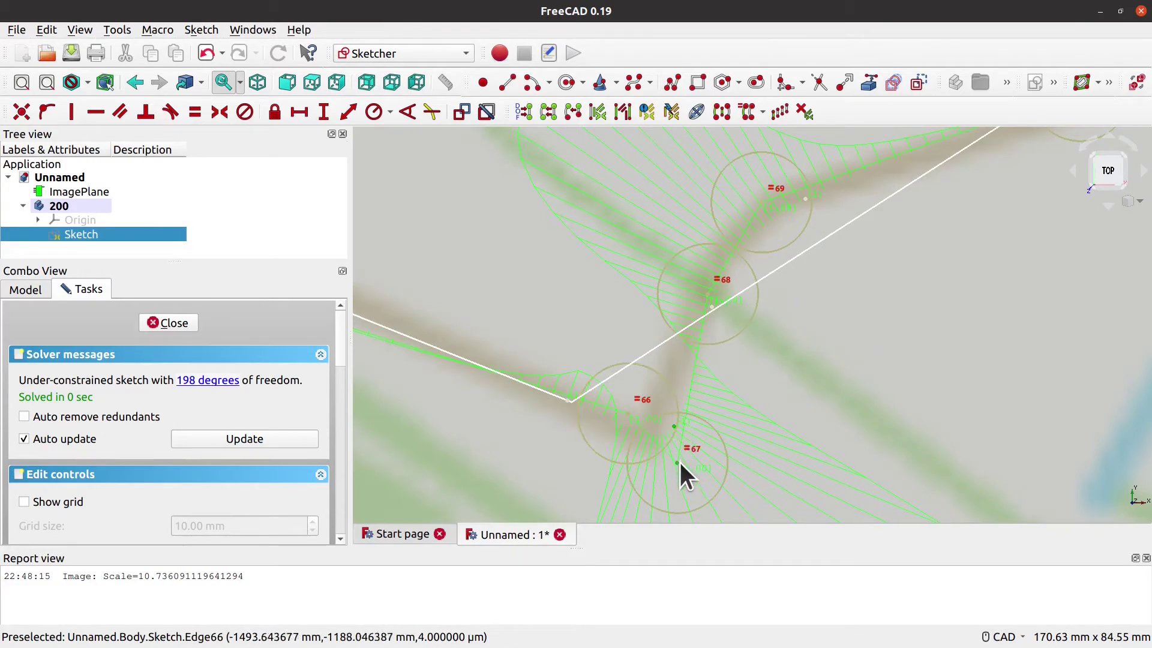
{"action": "scroll", "coordinate": [679, 462], "scroll_direction": "up", "scroll_amount": 3}
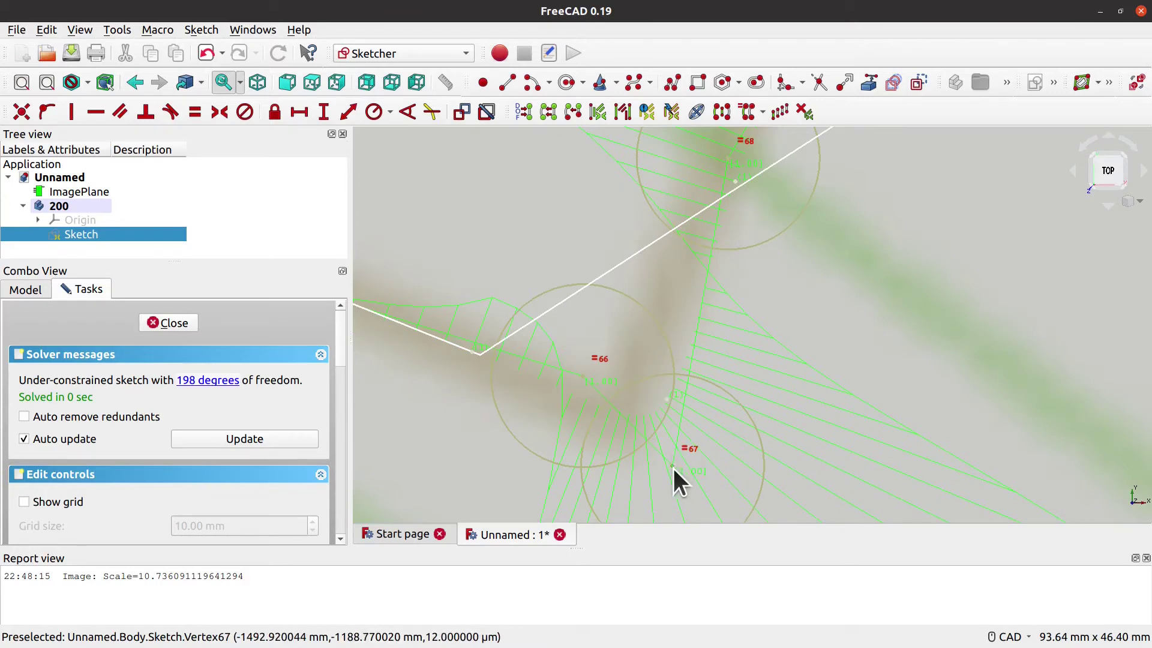
{"action": "left_click_drag", "start_coordinate": [671, 465], "coordinate": [673, 292]}
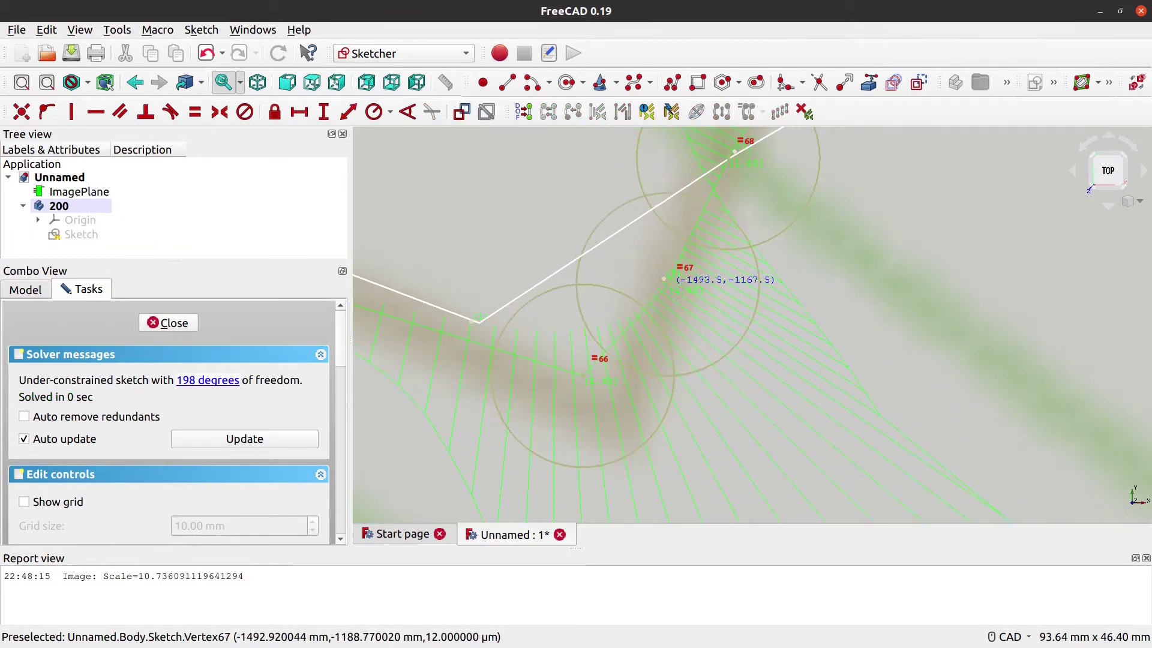
{"action": "scroll", "coordinate": [865, 411], "scroll_direction": "down", "scroll_amount": 6}
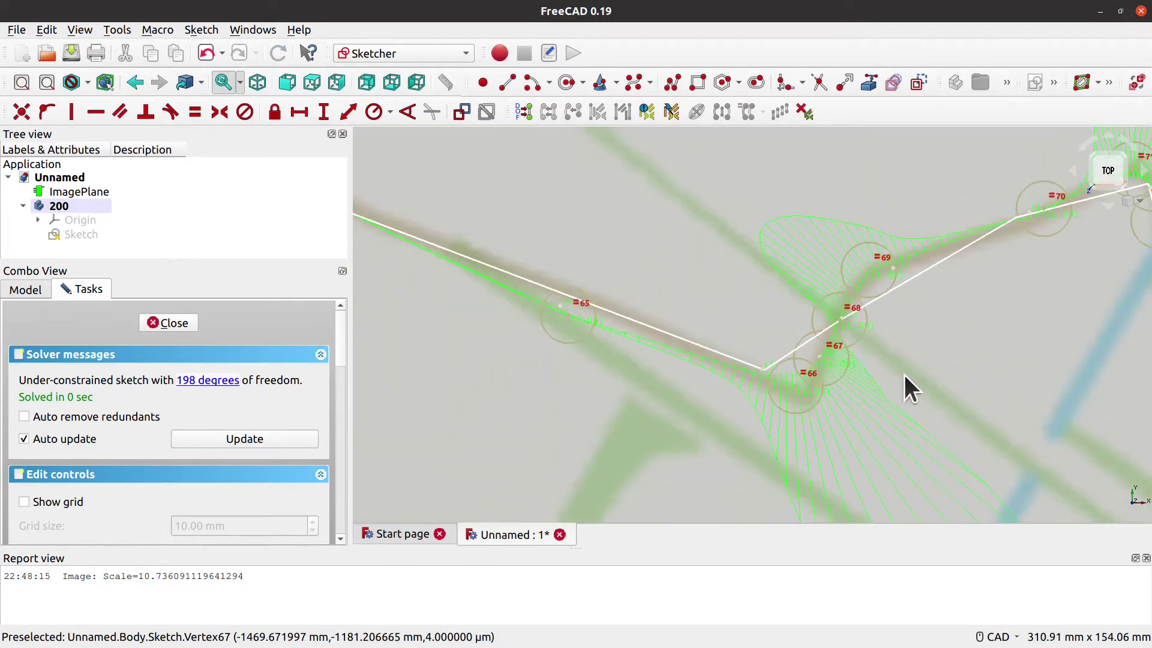
{"action": "scroll", "coordinate": [905, 374], "scroll_direction": "down", "scroll_amount": 1}
Step: Zoom out and pan to review the whole traced outline up to its northern end
{"action": "middle_click_drag", "start_coordinate": [984, 367], "coordinate": [658, 282]}
{"action": "scroll", "coordinate": [672, 289], "scroll_direction": "down", "scroll_amount": 4}
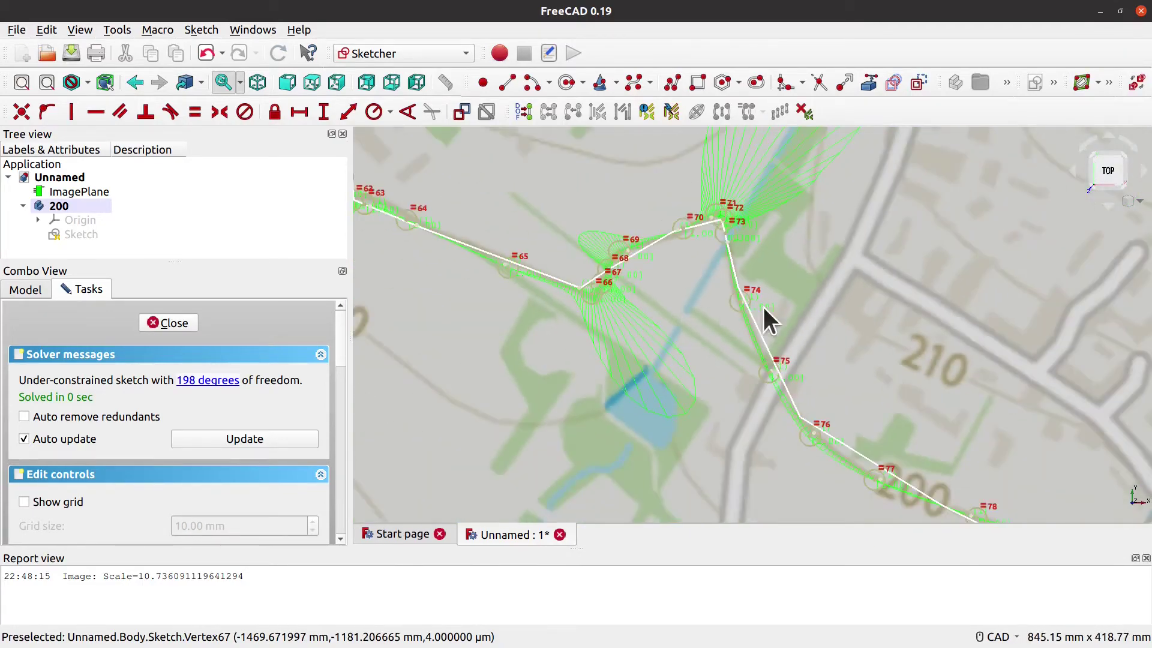
{"action": "scroll", "coordinate": [943, 300], "scroll_direction": "down", "scroll_amount": 4}
{"action": "middle_click_drag", "start_coordinate": [977, 269], "coordinate": [693, 349]}
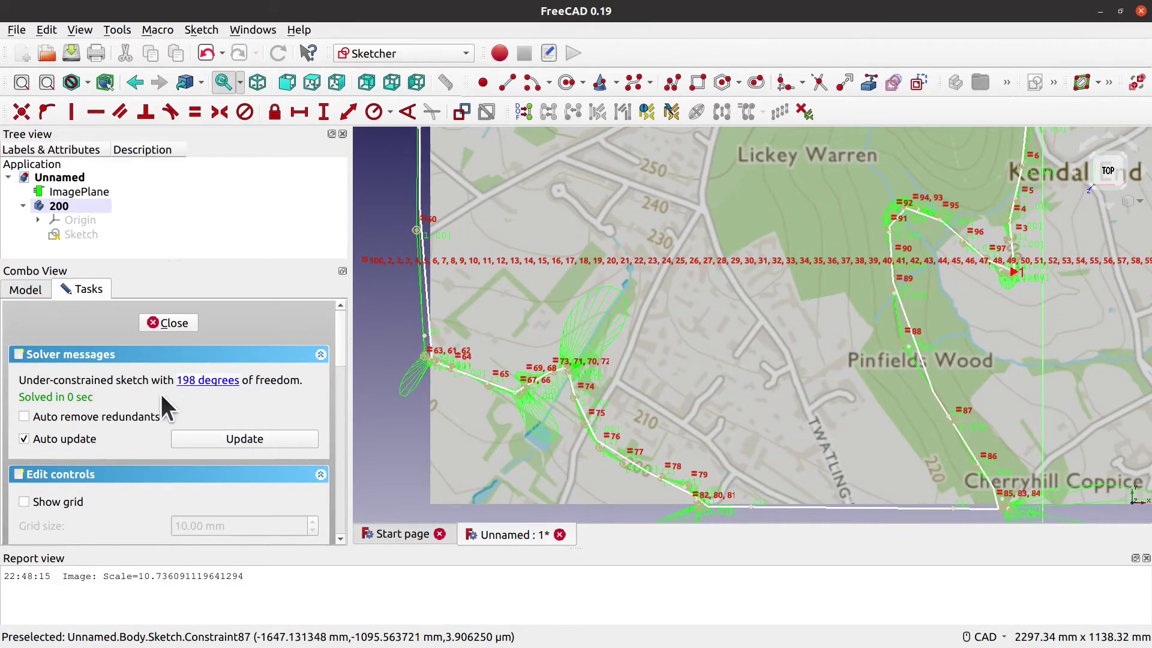
{"action": "scroll", "coordinate": [826, 265], "scroll_direction": "down", "scroll_amount": 2}
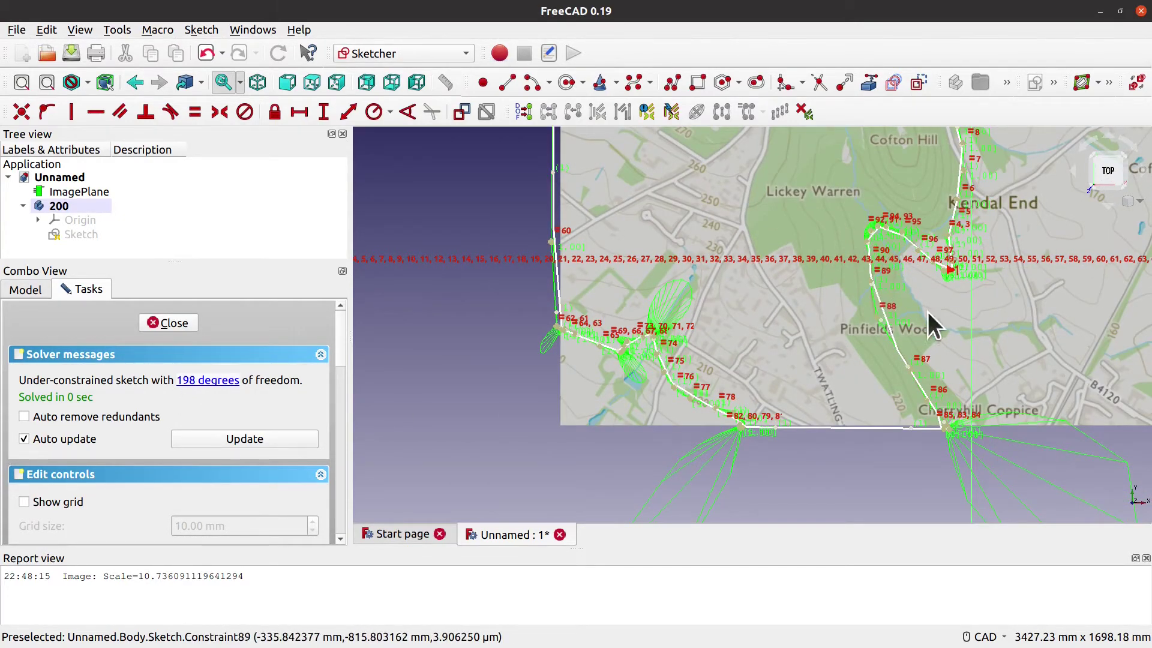
{"action": "mouse_move", "coordinate": [812, 293]}
{"action": "middle_mouse_down"}
{"action": "mouse_move", "coordinate": [706, 394]}
{"action": "mouse_move", "coordinate": [692, 429]}
{"action": "middle_mouse_up"}
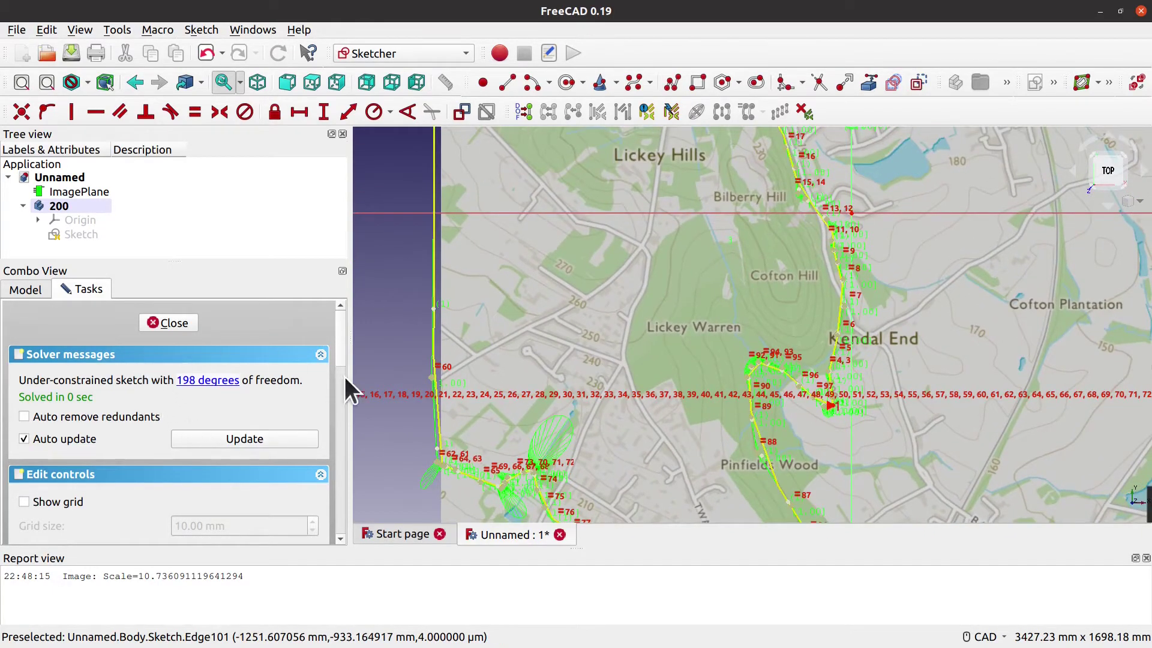
{"action": "scroll", "coordinate": [729, 207], "scroll_direction": "down", "scroll_amount": 1}
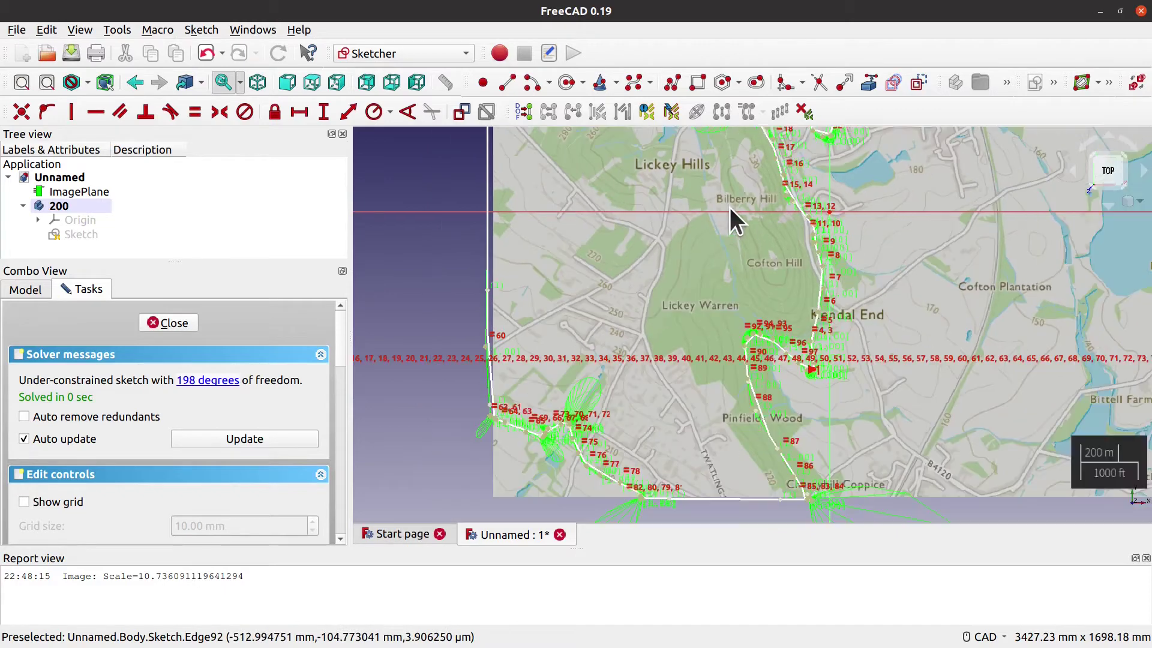
{"action": "mouse_move", "coordinate": [735, 214]}
{"action": "middle_mouse_down"}
{"action": "mouse_move", "coordinate": [735, 401]}
{"action": "mouse_move", "coordinate": [714, 454]}
{"action": "mouse_move", "coordinate": [809, 256]}
{"action": "middle_mouse_up"}
Step: Close the sketch and pad the 200 contour with the default 10 mm length
{"action": "left_click", "coordinate": [185, 320]}
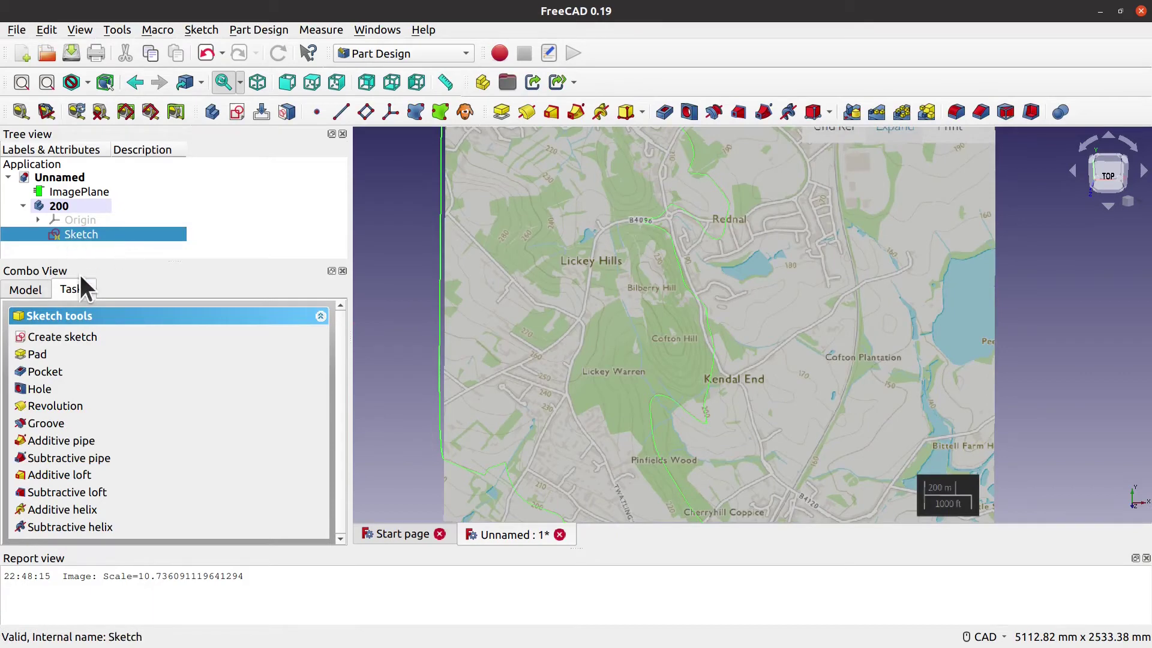
{"action": "left_click", "coordinate": [501, 117]}
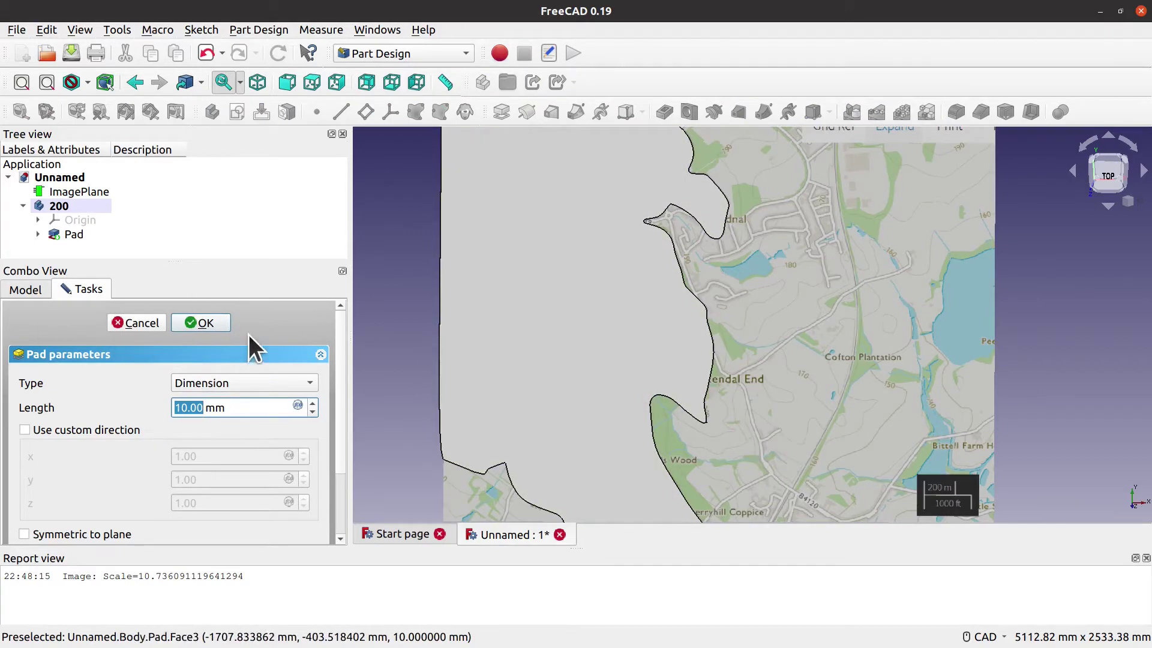
{"action": "left_click", "coordinate": [214, 321]}
{"action": "mouse_move", "coordinate": [780, 375]}
{"action": "middle_mouse_down"}
{"action": "mouse_move", "coordinate": [764, 303]}
{"action": "mouse_move", "coordinate": [624, 385]}
{"action": "mouse_move", "coordinate": [661, 385]}
{"action": "mouse_move", "coordinate": [733, 421]}
{"action": "mouse_move", "coordinate": [763, 363]}
{"action": "middle_mouse_up"}
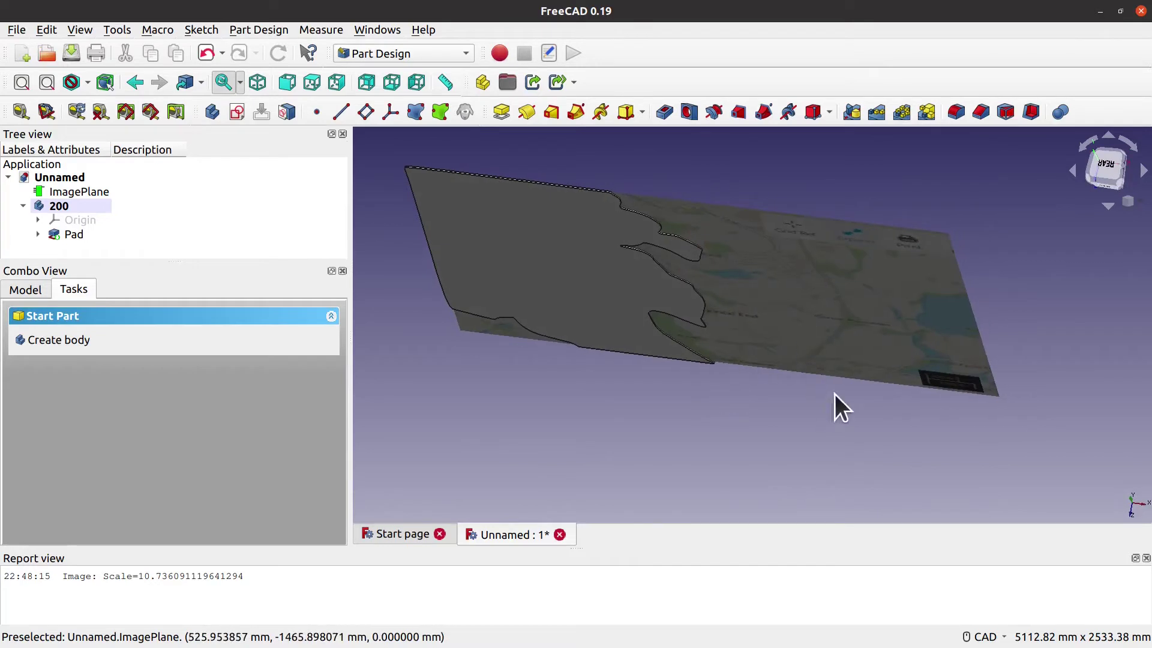
{"action": "scroll", "coordinate": [833, 399], "scroll_direction": "up", "scroll_amount": 5}
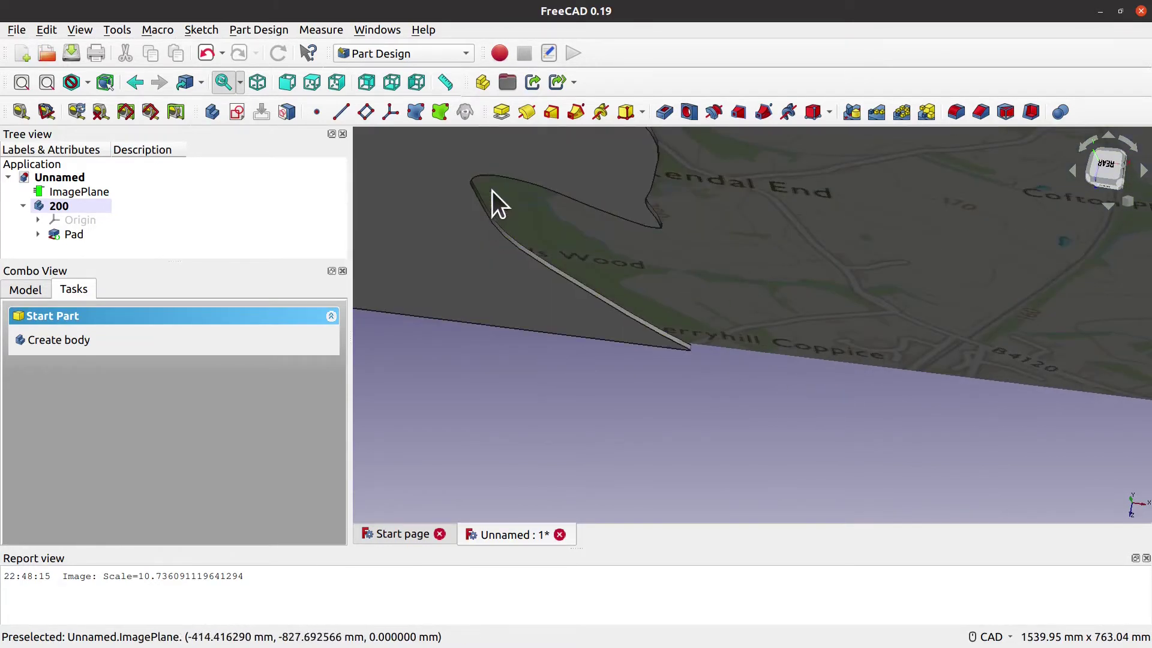
{"action": "scroll", "coordinate": [771, 256], "scroll_direction": "down", "scroll_amount": 3}
{"action": "middle_click_drag", "start_coordinate": [749, 229], "coordinate": [798, 325]}
{"action": "scroll", "coordinate": [714, 418], "scroll_direction": "up", "scroll_amount": 1}
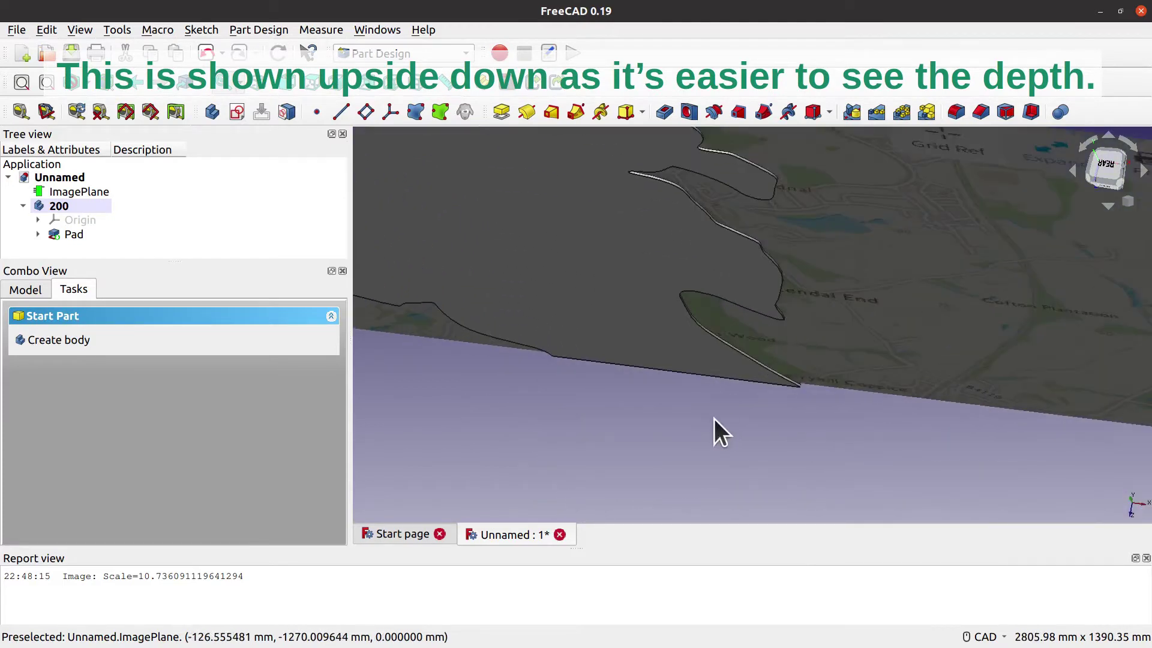
{"action": "scroll", "coordinate": [726, 412], "scroll_direction": "down", "scroll_amount": 3}
{"action": "scroll", "coordinate": [727, 412], "scroll_direction": "up", "scroll_amount": 2}
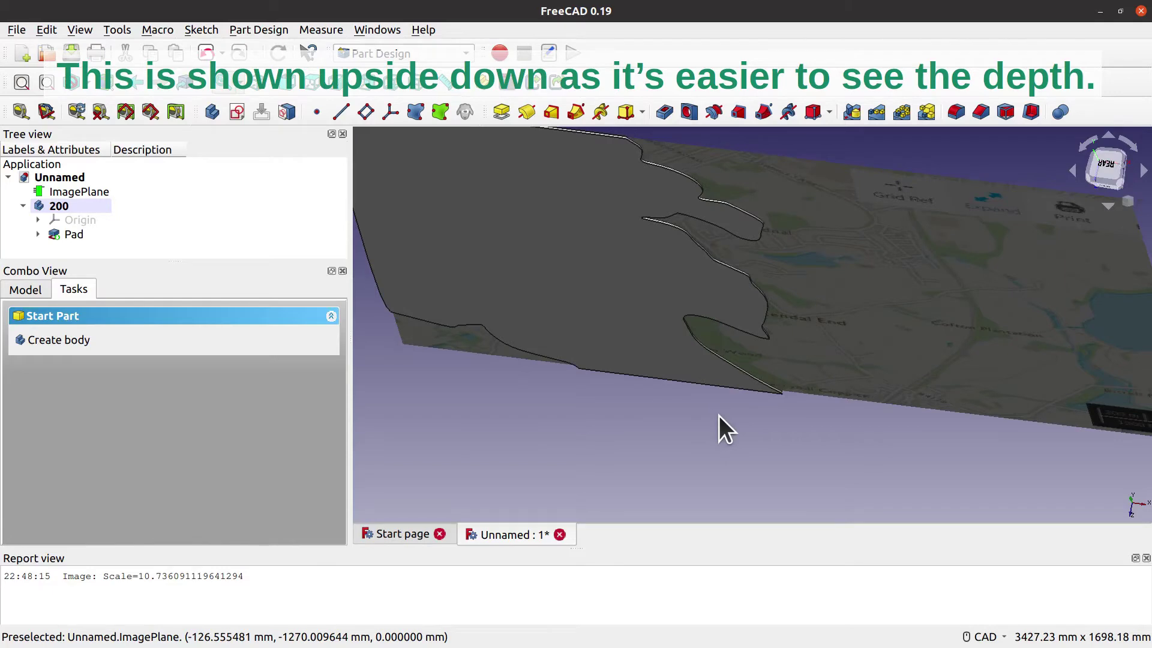
{"action": "scroll", "coordinate": [719, 415], "scroll_direction": "up", "scroll_amount": 2}
{"action": "middle_click_drag", "start_coordinate": [944, 253], "coordinate": [984, 287]}
{"action": "scroll", "coordinate": [882, 394], "scroll_direction": "down", "scroll_amount": 3}
{"action": "mouse_move", "coordinate": [640, 420]}
{"action": "middle_mouse_down"}
{"action": "mouse_move", "coordinate": [628, 508]}
{"action": "mouse_move", "coordinate": [646, 443]}
{"action": "middle_mouse_up"}
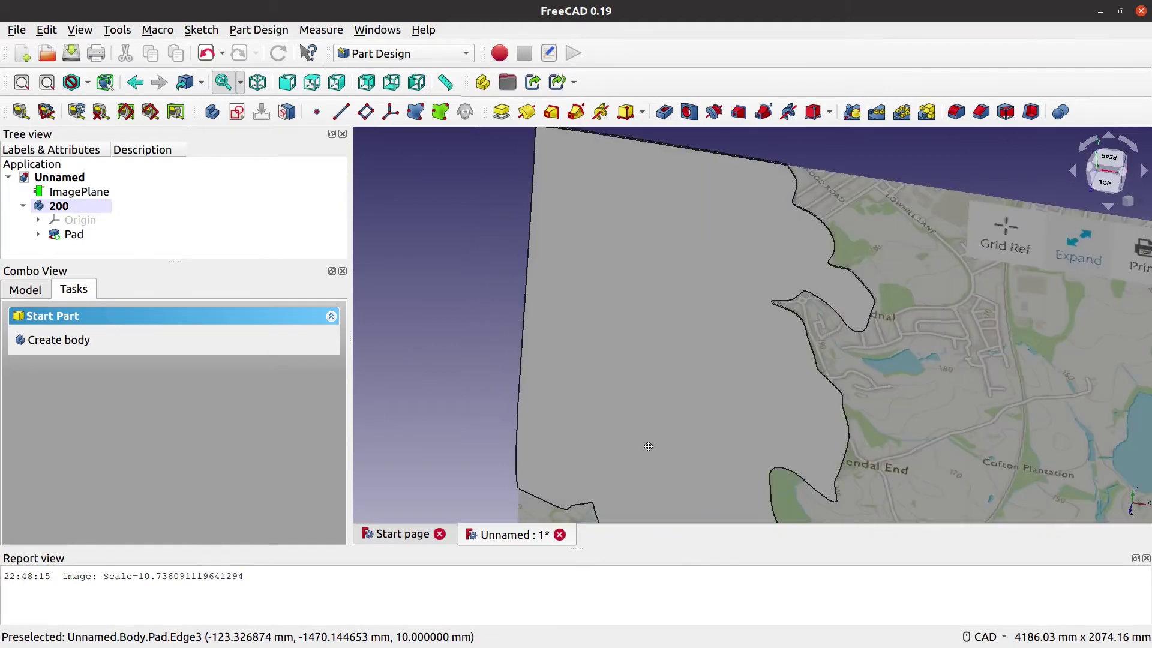
{"action": "middle_click_drag", "start_coordinate": [955, 465], "coordinate": [741, 342]}
{"action": "middle_click_drag", "start_coordinate": [499, 353], "coordinate": [642, 362]}
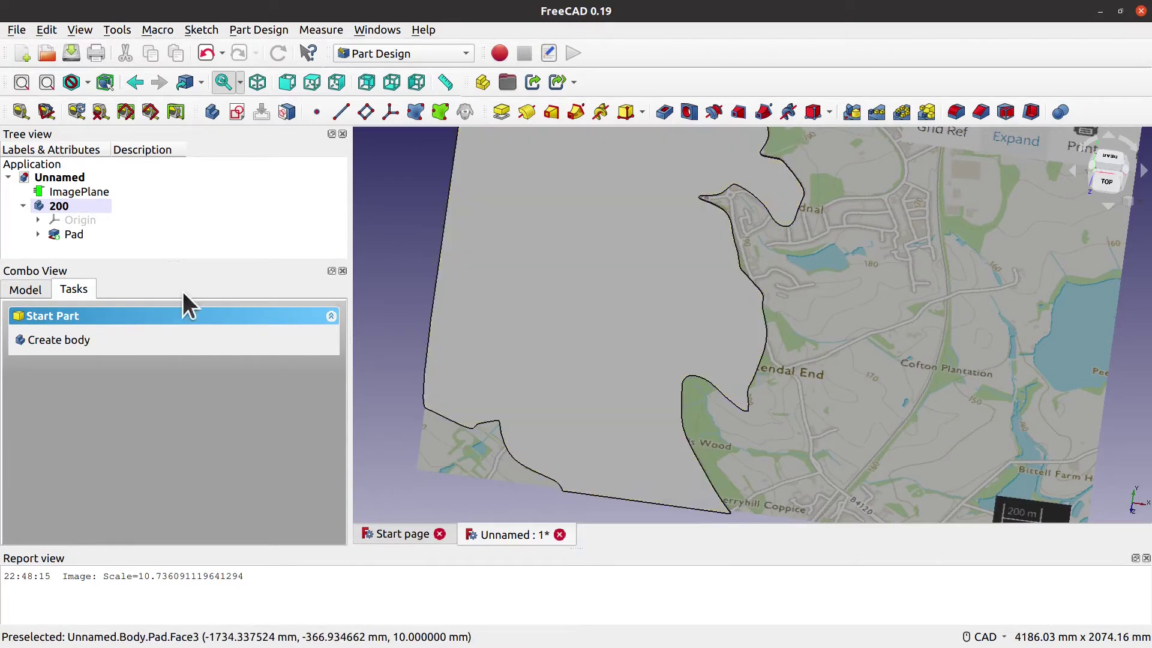
Step: Hide Pad so the green 200 contour Sketch shows over the map, then pan toward Pinfields Wood
{"action": "left_click", "coordinate": [38, 234]}
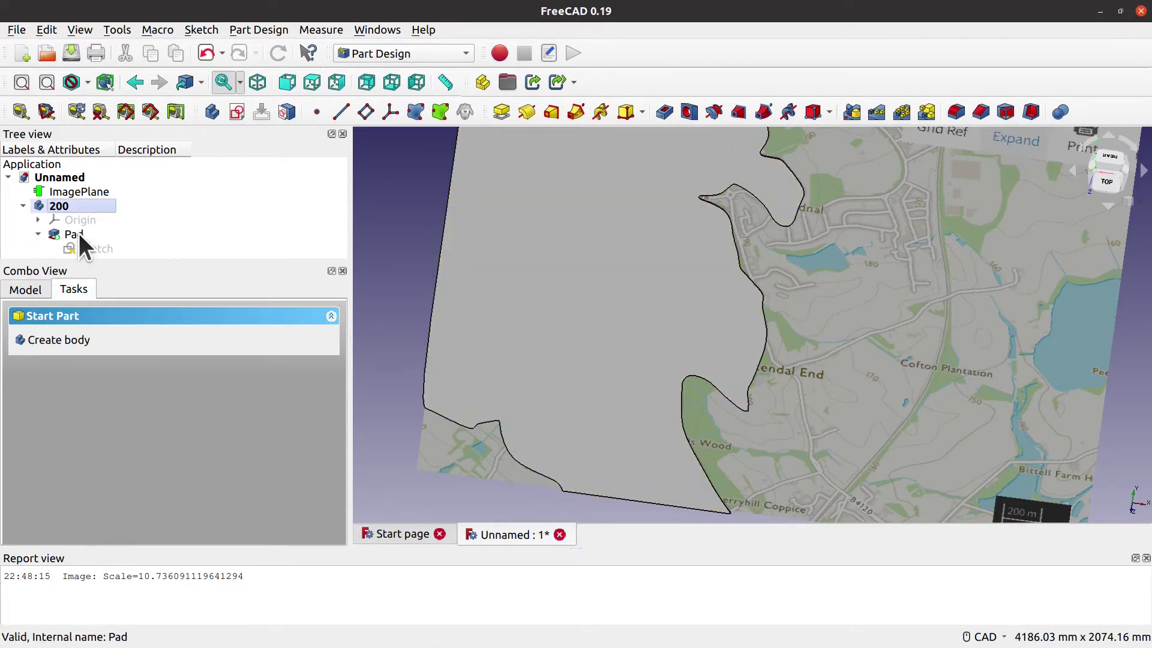
{"action": "left_click", "coordinate": [78, 234]}
{"action": "key", "text": "space"}
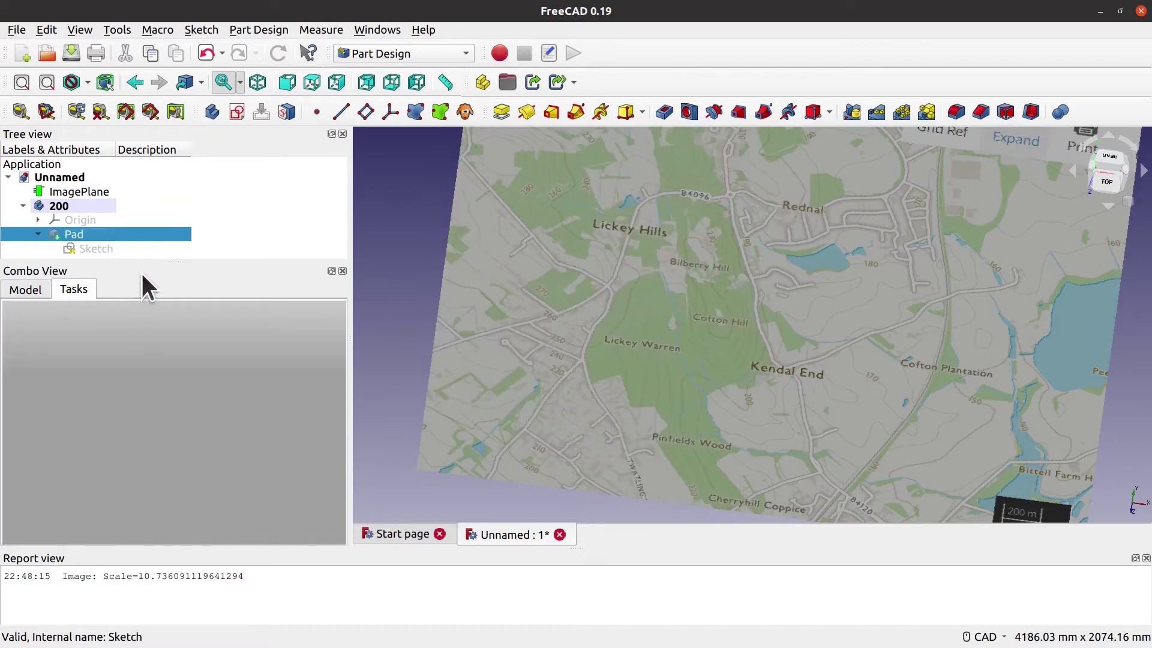
{"action": "left_click", "coordinate": [102, 252]}
{"action": "left_click", "coordinate": [74, 239]}
{"action": "left_click", "coordinate": [84, 247]}
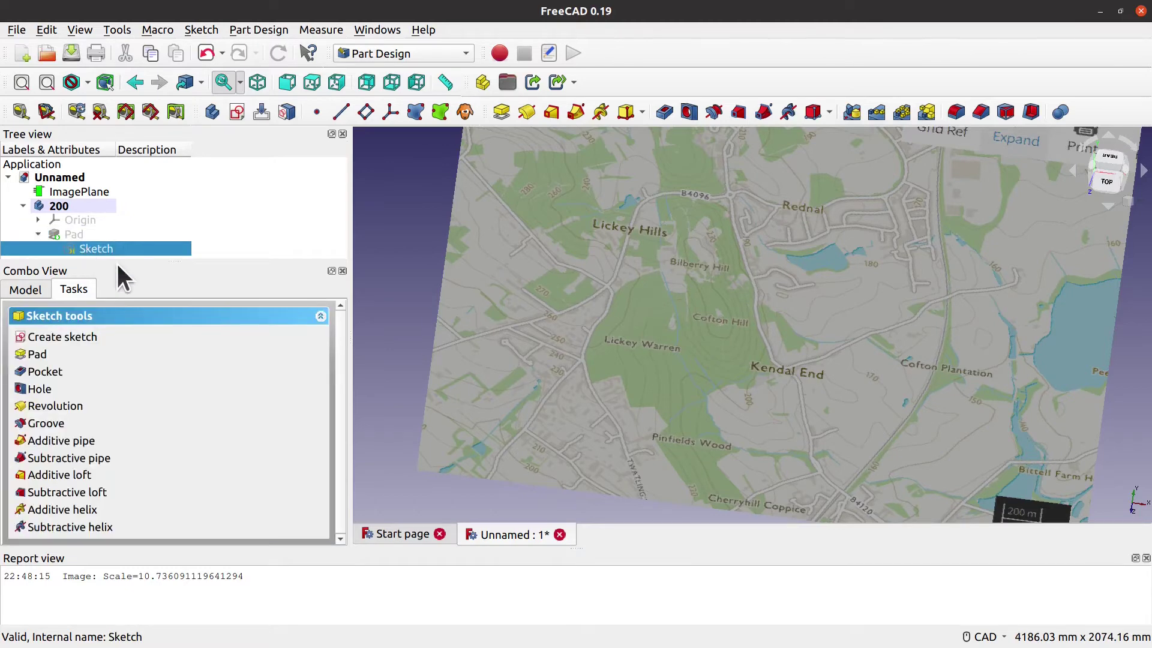
{"action": "mouse_move", "coordinate": [603, 303]}
{"action": "middle_mouse_down"}
{"action": "mouse_move", "coordinate": [538, 370]}
{"action": "mouse_move", "coordinate": [534, 422]}
{"action": "middle_mouse_up"}
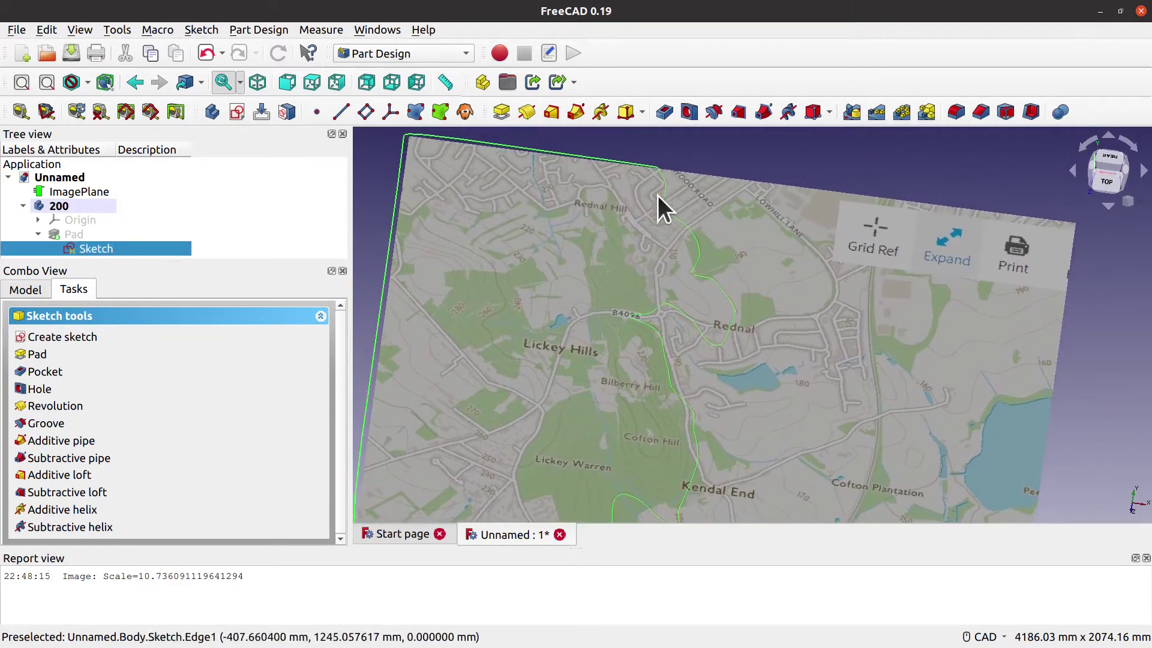
{"action": "middle_click_drag", "start_coordinate": [470, 362], "coordinate": [504, 224]}
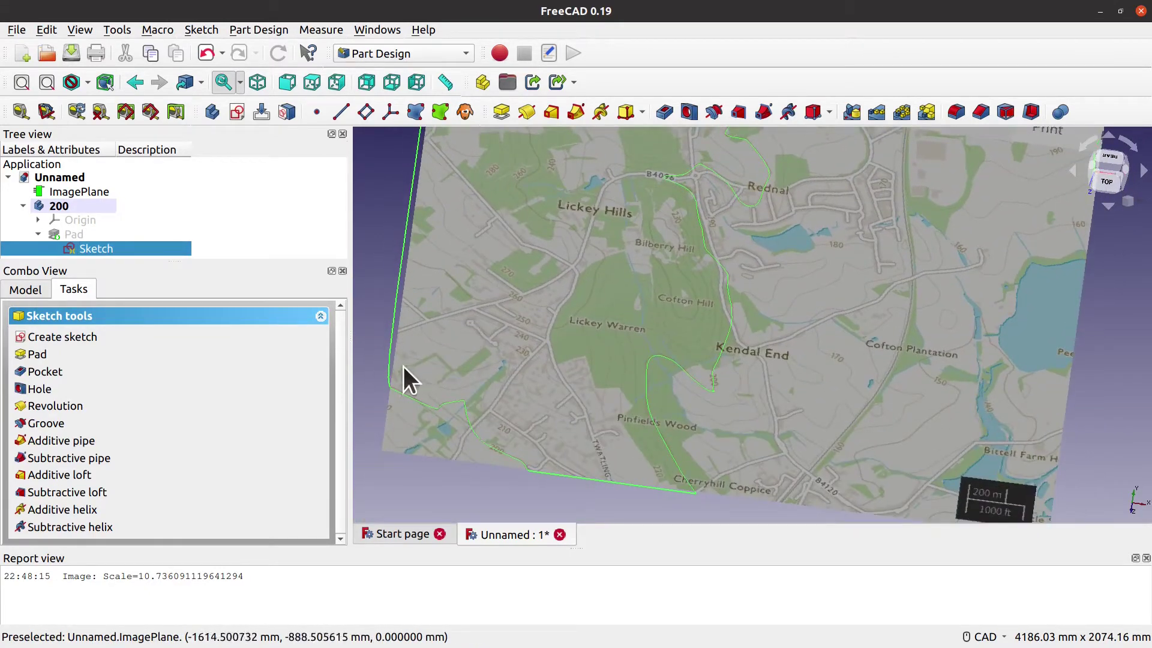
{"action": "scroll", "coordinate": [583, 465], "scroll_direction": "up", "scroll_amount": 3}
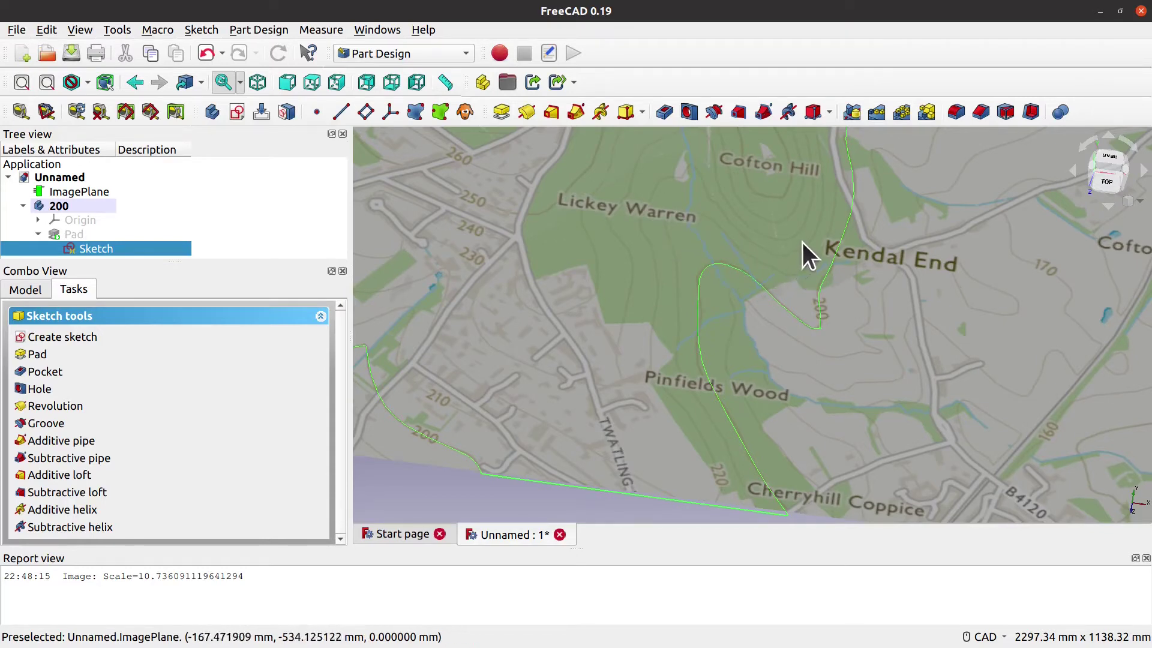
{"action": "mouse_move", "coordinate": [633, 350]}
{"action": "middle_mouse_down"}
{"action": "mouse_move", "coordinate": [734, 356]}
{"action": "mouse_move", "coordinate": [716, 340]}
{"action": "mouse_move", "coordinate": [712, 350]}
{"action": "middle_mouse_up"}
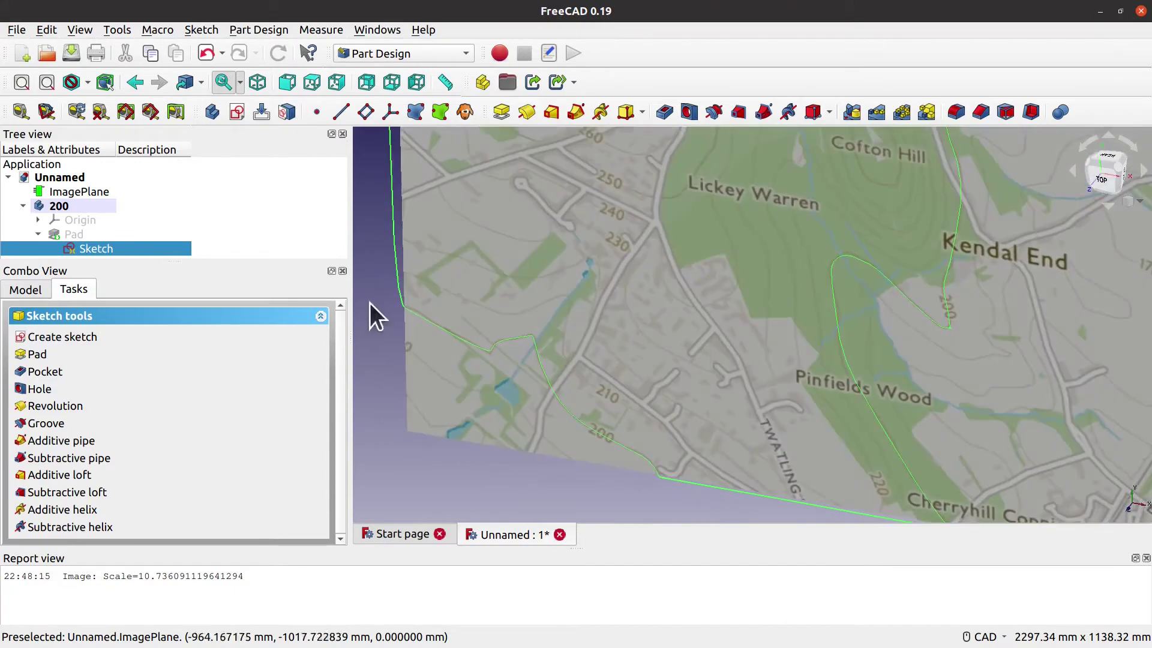
Step: Create a new body alongside body 200 and rename it 210
{"action": "left_click", "coordinate": [23, 206]}
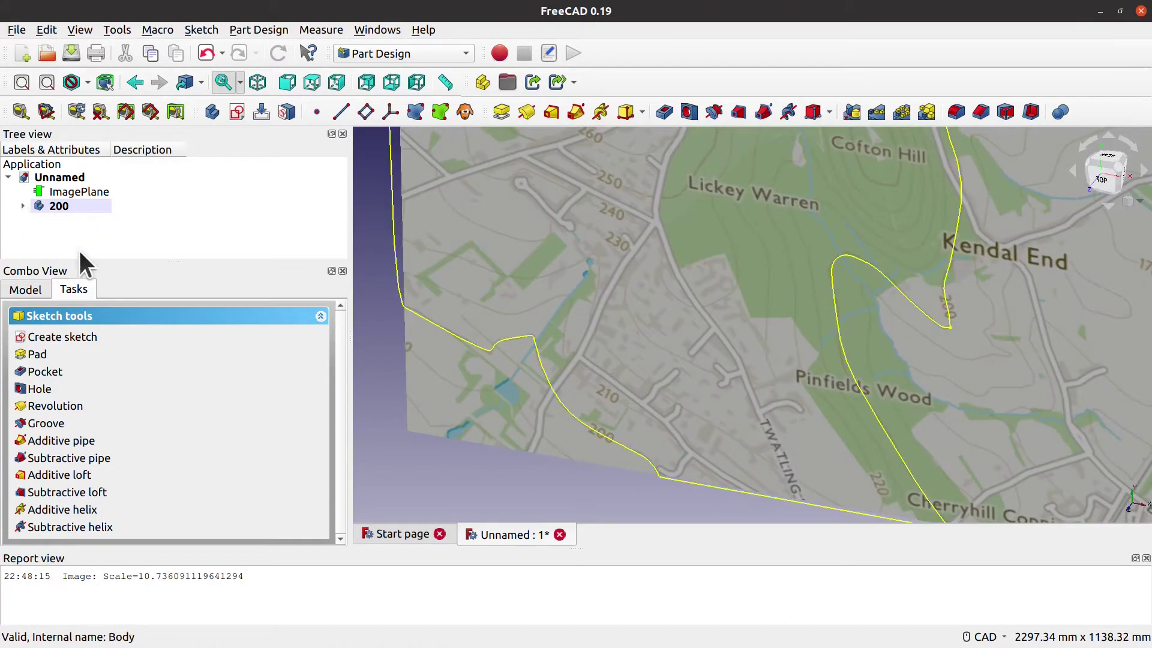
{"action": "left_click", "coordinate": [52, 207]}
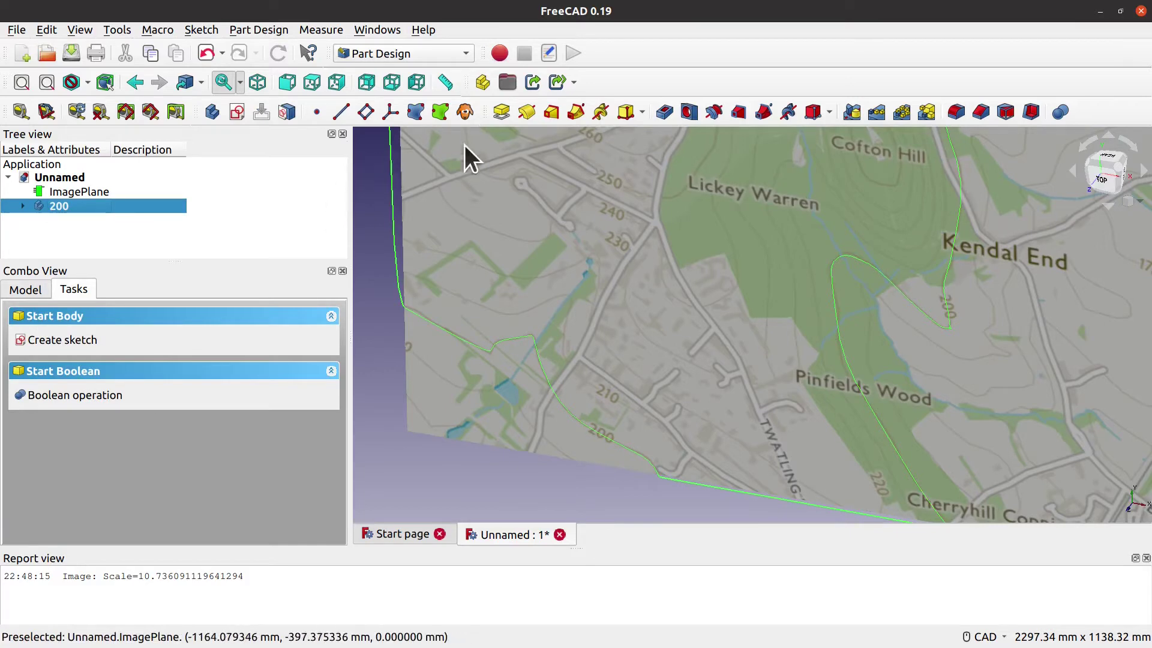
{"action": "left_click", "coordinate": [212, 112]}
{"action": "right_click", "coordinate": [106, 221]}
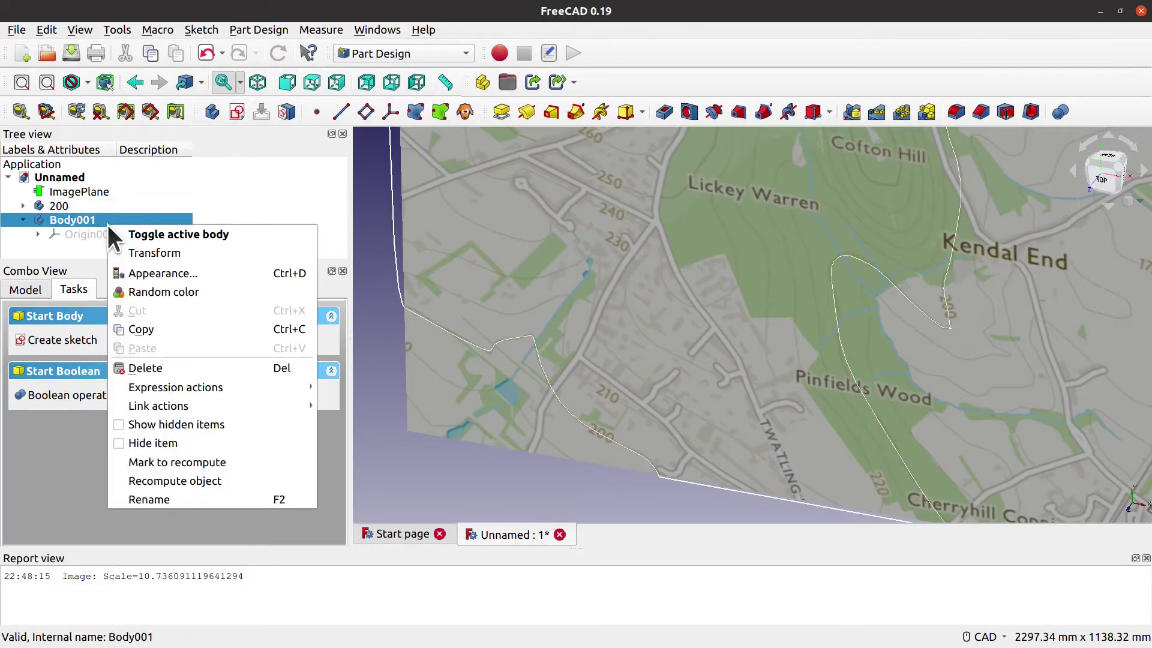
{"action": "left_click", "coordinate": [170, 491]}
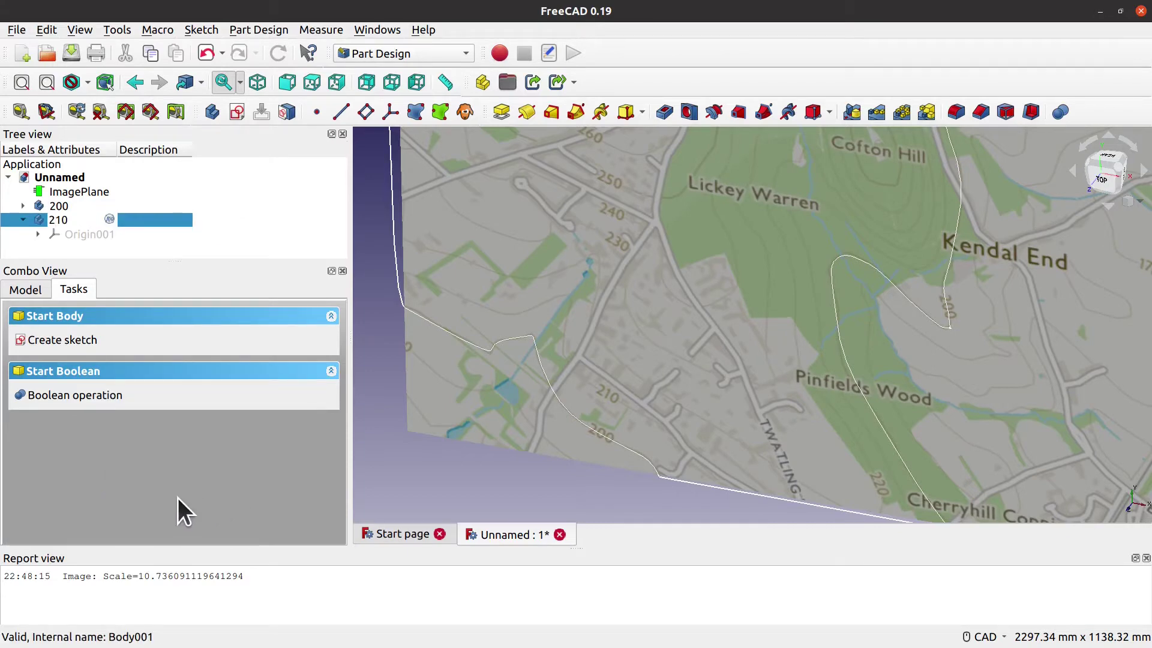
{"action": "key", "text": "Return"}
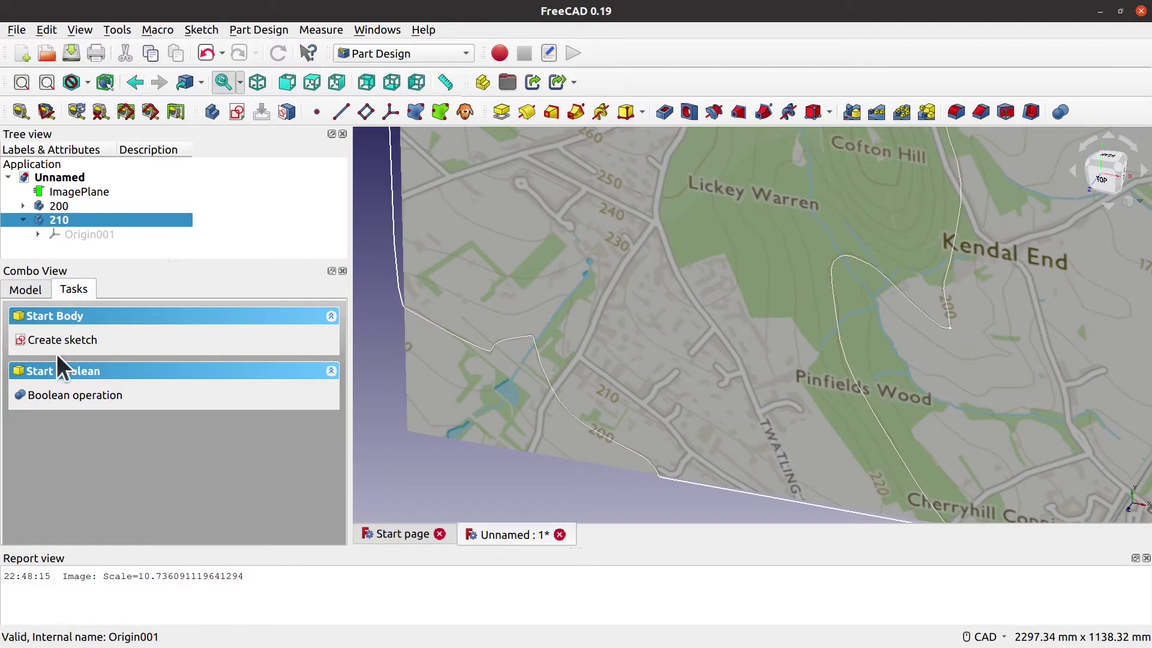
Step: Set body 210's Placement Position z to 10 mm in the Data properties
{"action": "left_click", "coordinate": [25, 290]}
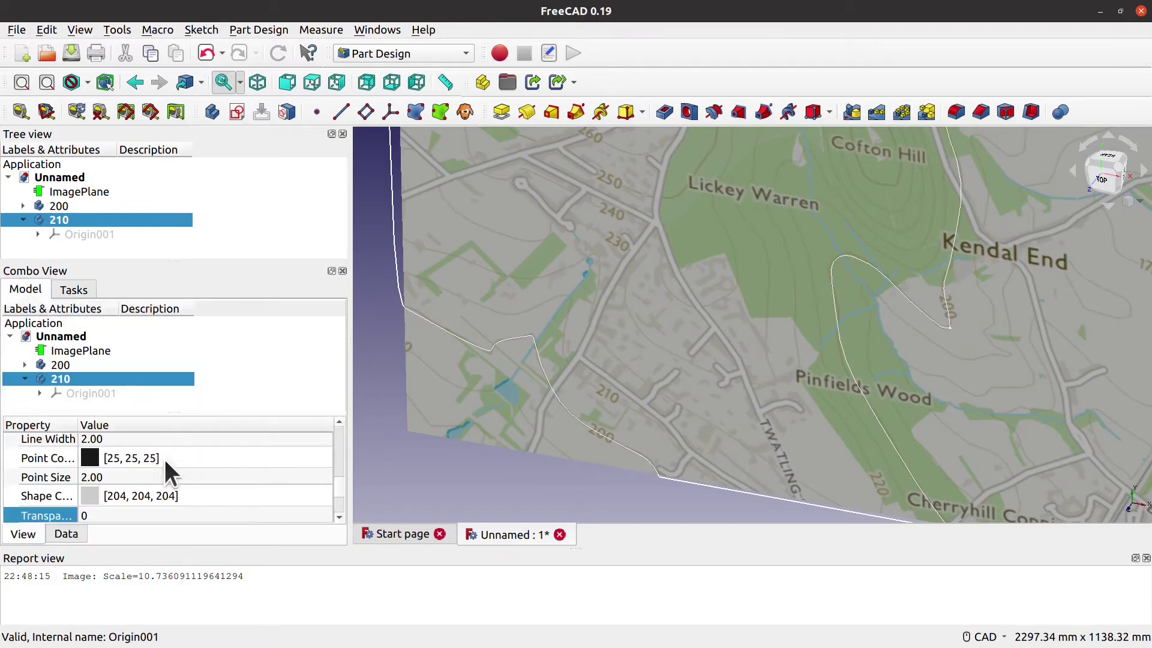
{"action": "left_click_drag", "start_coordinate": [334, 480], "coordinate": [333, 418]}
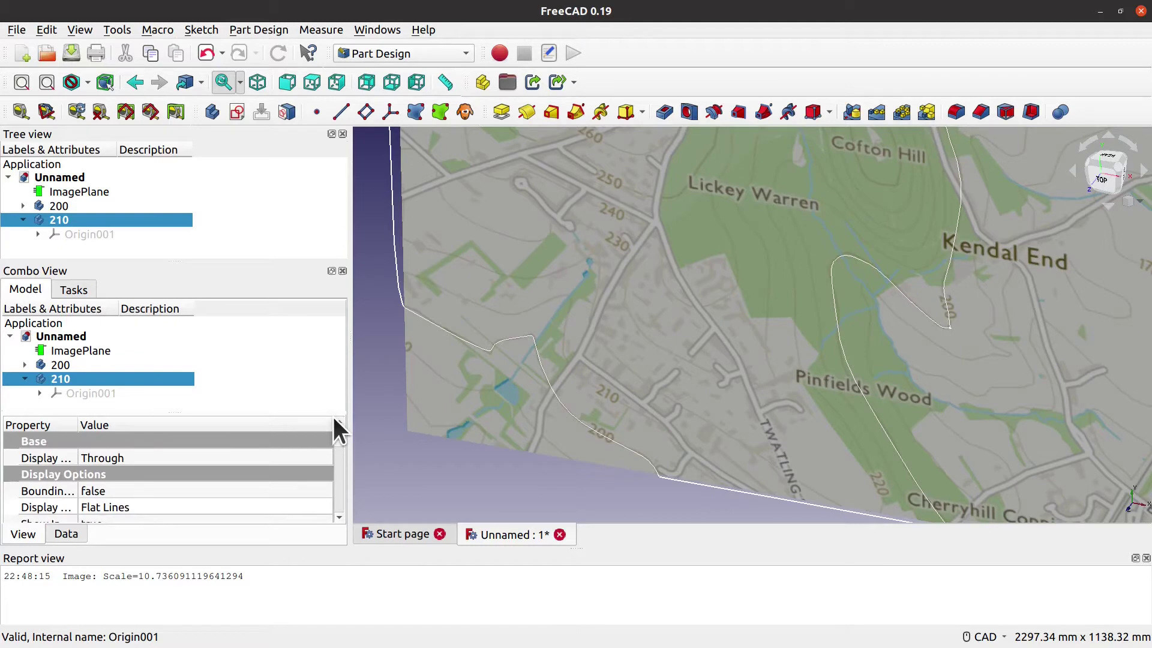
{"action": "left_click", "coordinate": [66, 534]}
{"action": "double_click", "coordinate": [46, 493]}
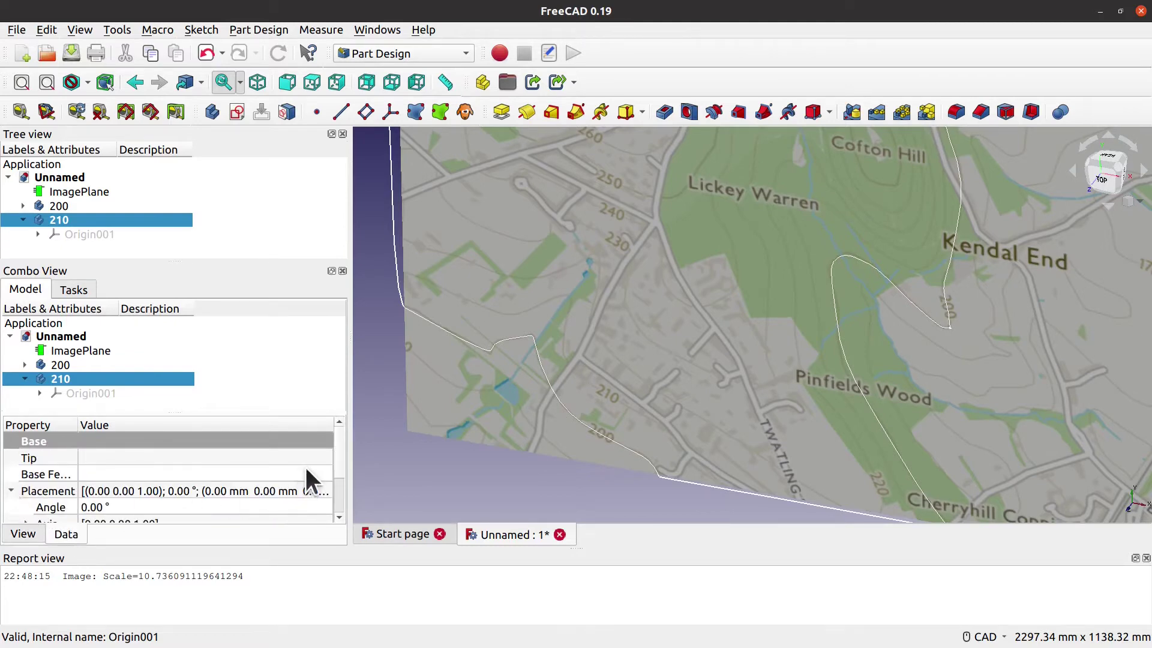
{"action": "scroll", "coordinate": [334, 495], "scroll_direction": "down", "scroll_amount": 1}
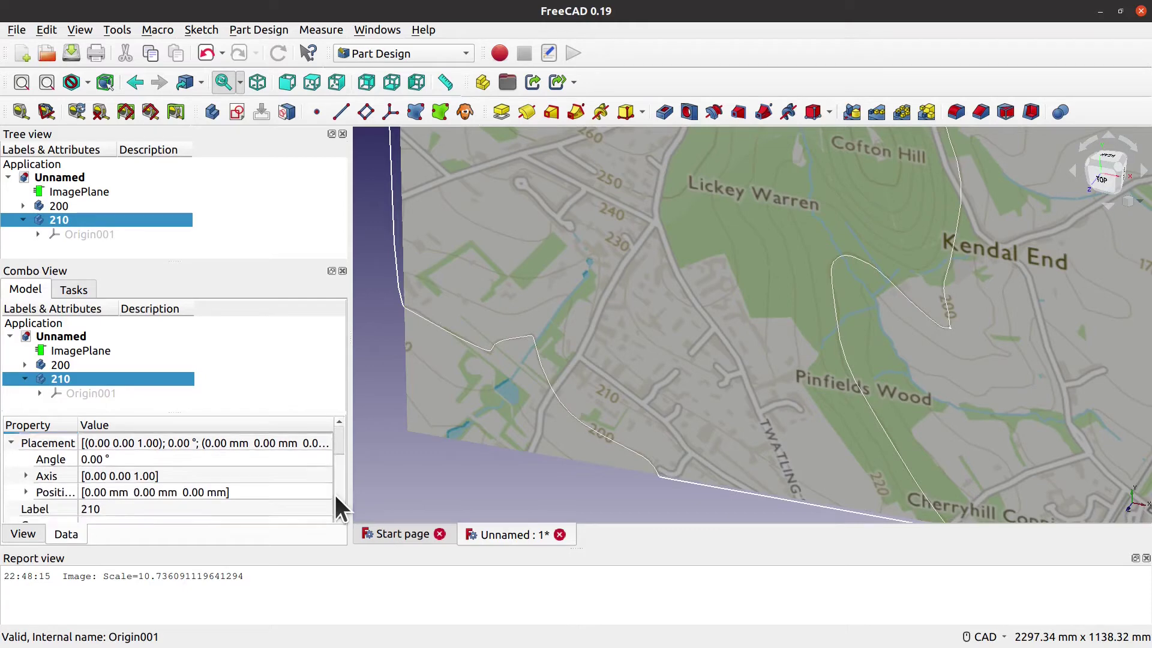
{"action": "scroll", "coordinate": [336, 498], "scroll_direction": "down", "scroll_amount": 1}
{"action": "left_click", "coordinate": [26, 481]}
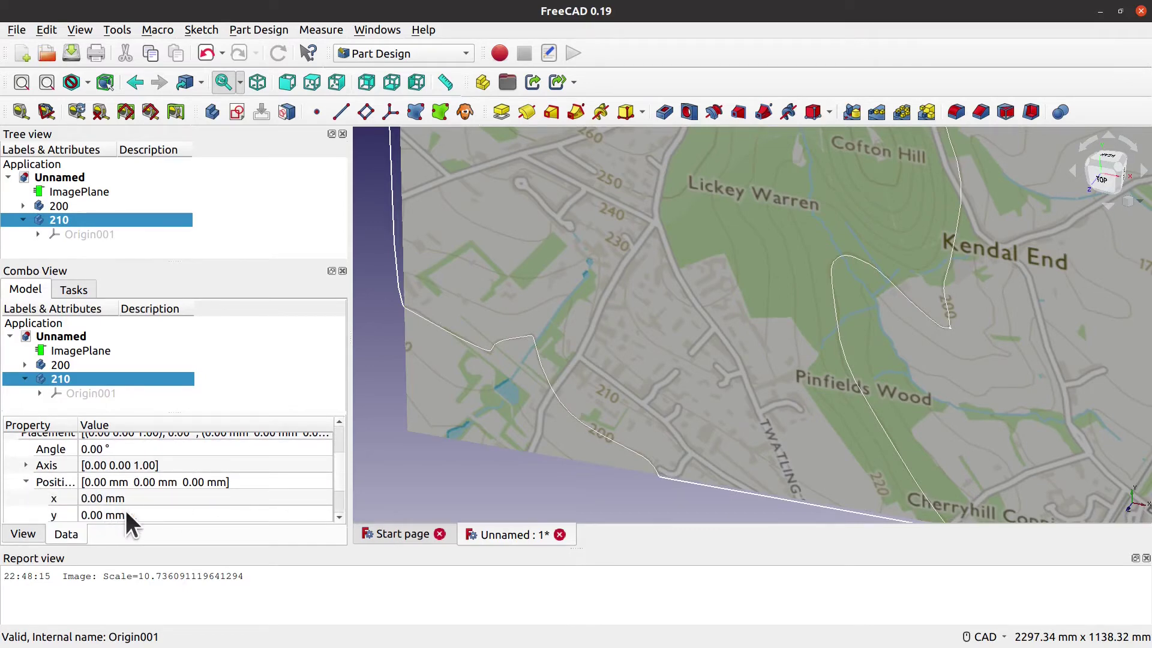
{"action": "scroll", "coordinate": [167, 509], "scroll_direction": "down", "scroll_amount": 1}
{"action": "double_click", "coordinate": [99, 486]}
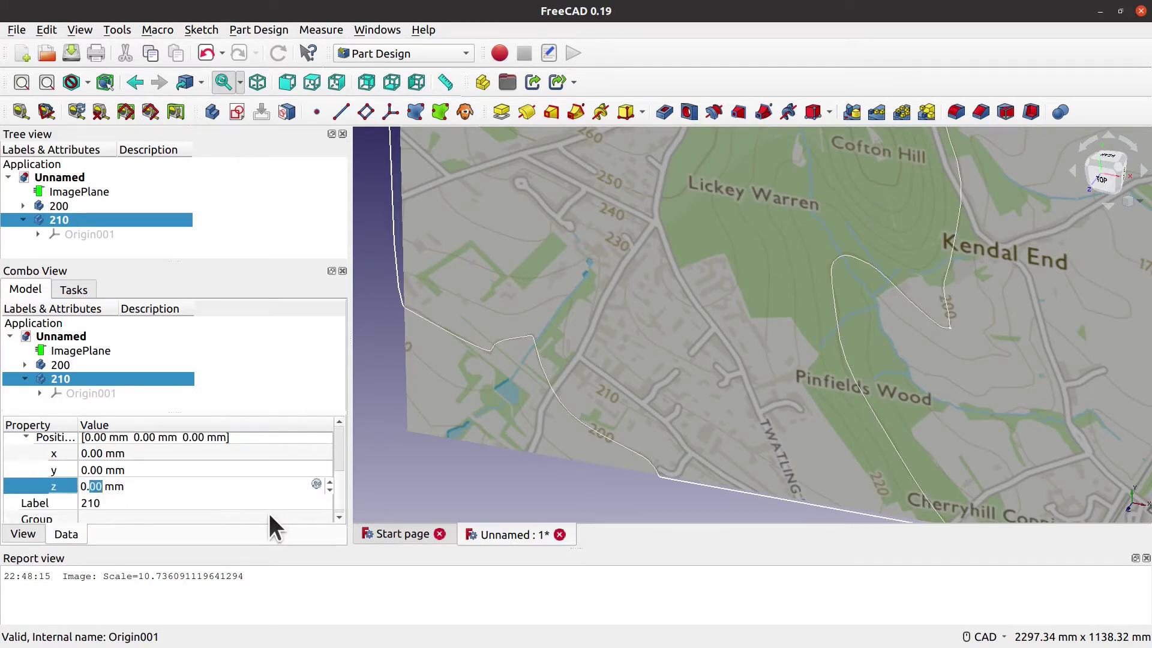
{"action": "key", "text": "BackSpace"}
{"action": "key", "text": "BackSpace"}
{"action": "key", "text": "BackSpace"}
{"action": "type", "text": "10"}
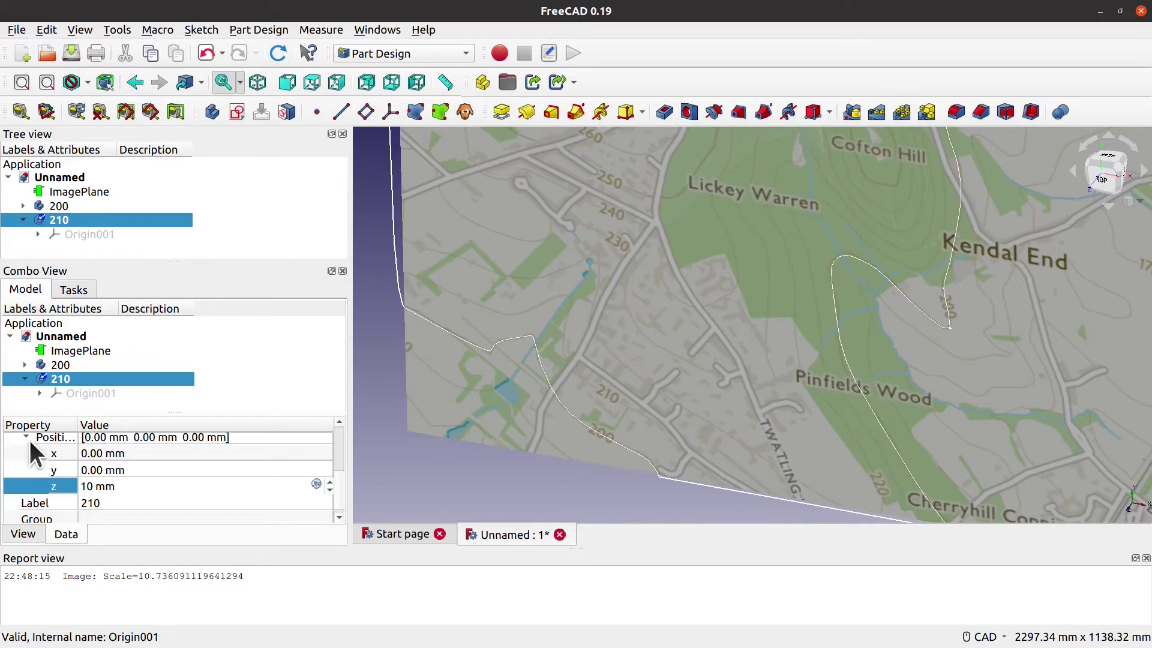
{"action": "left_click", "coordinate": [277, 221]}
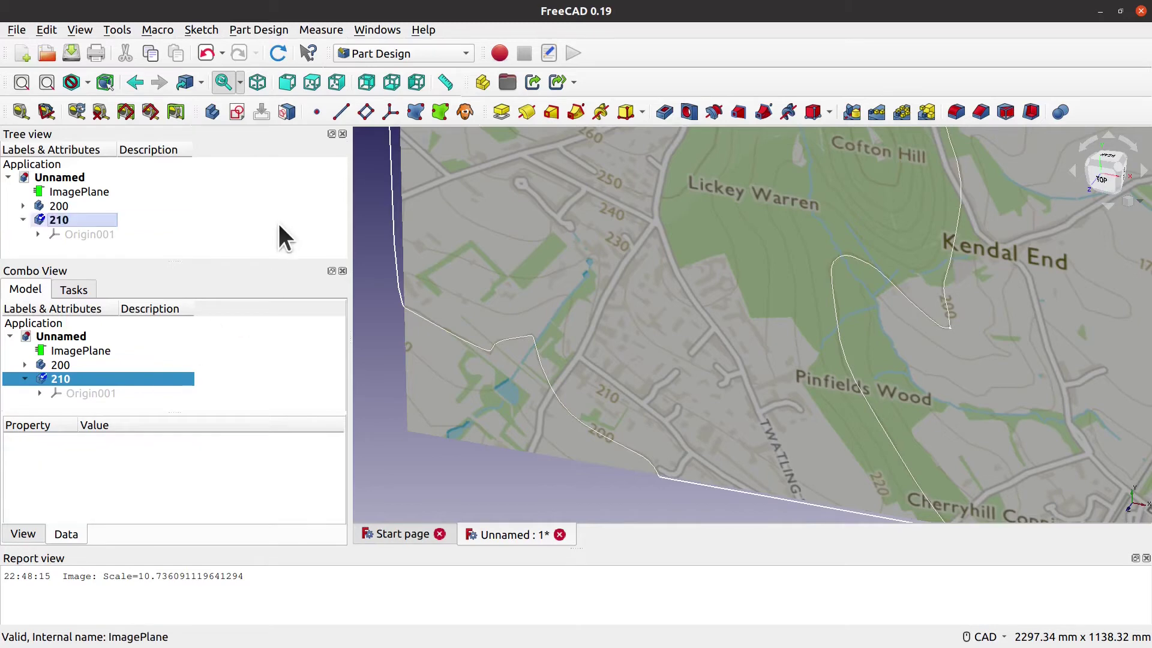
{"action": "left_click", "coordinate": [91, 223]}
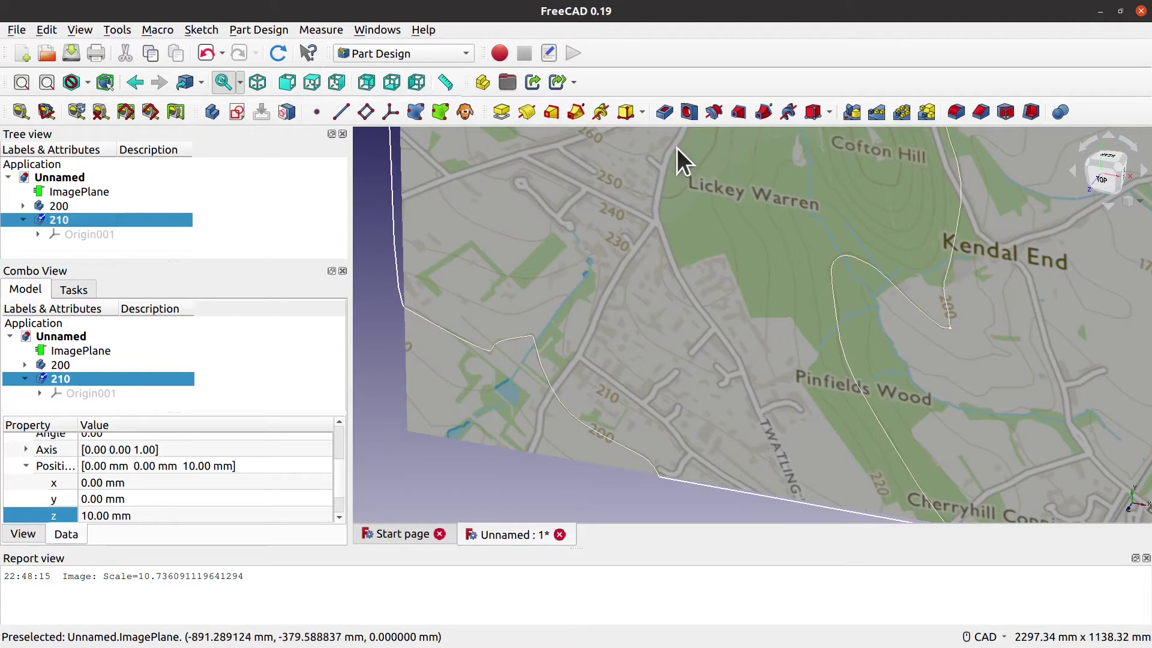
Step: Create a new sketch in body 210 on XY_Plane001
{"action": "left_click", "coordinate": [237, 111]}
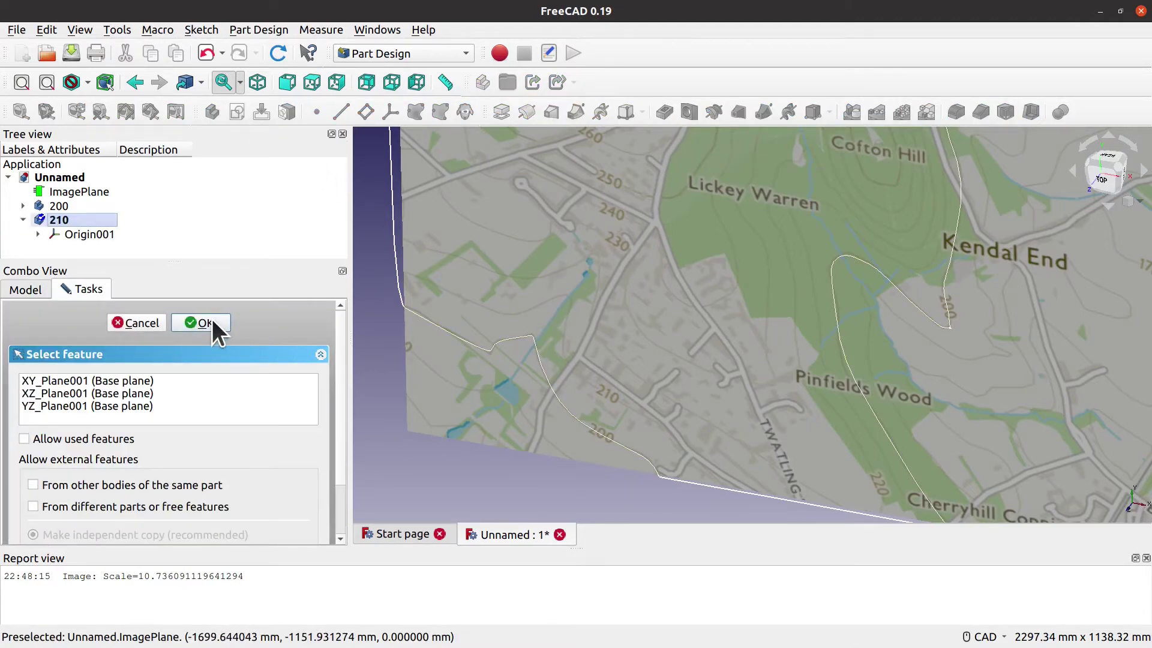
{"action": "left_click", "coordinate": [96, 381]}
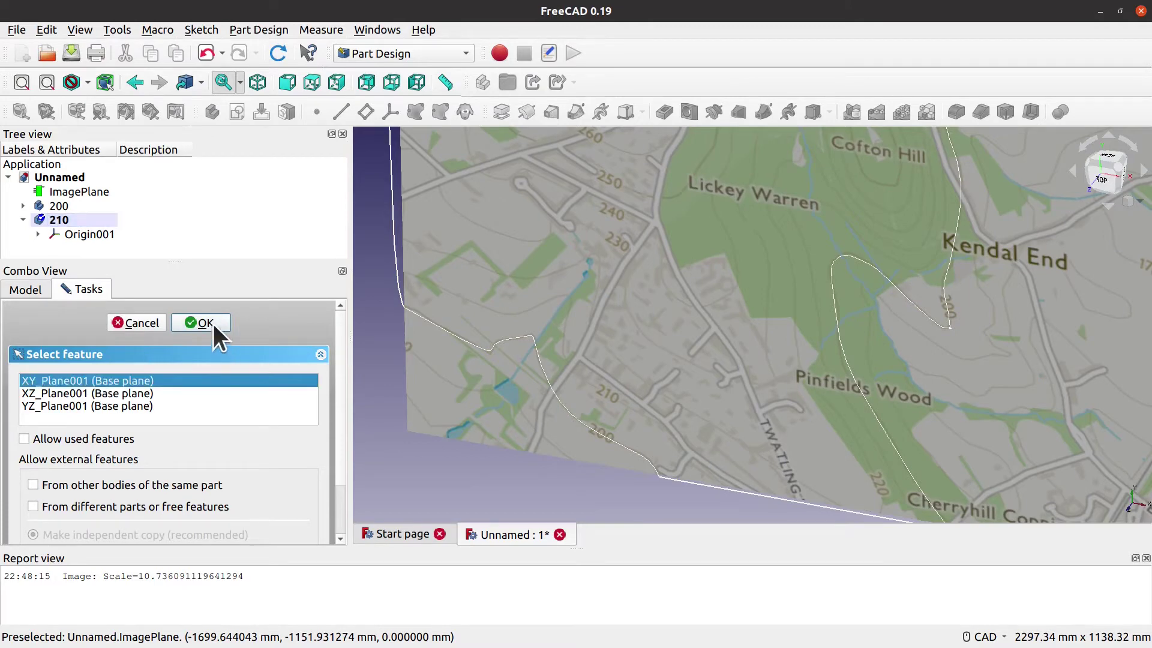
{"action": "left_click", "coordinate": [204, 323]}
{"action": "middle_click_drag", "start_coordinate": [711, 332], "coordinate": [682, 309]}
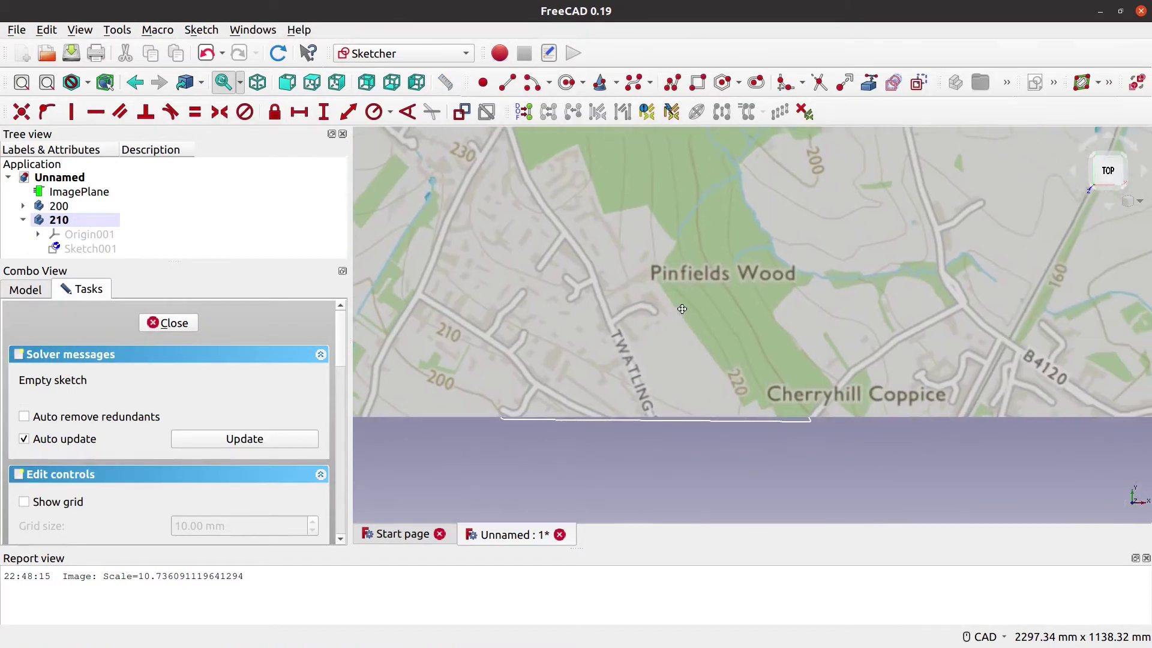
{"action": "scroll", "coordinate": [680, 351], "scroll_direction": "down", "scroll_amount": 3}
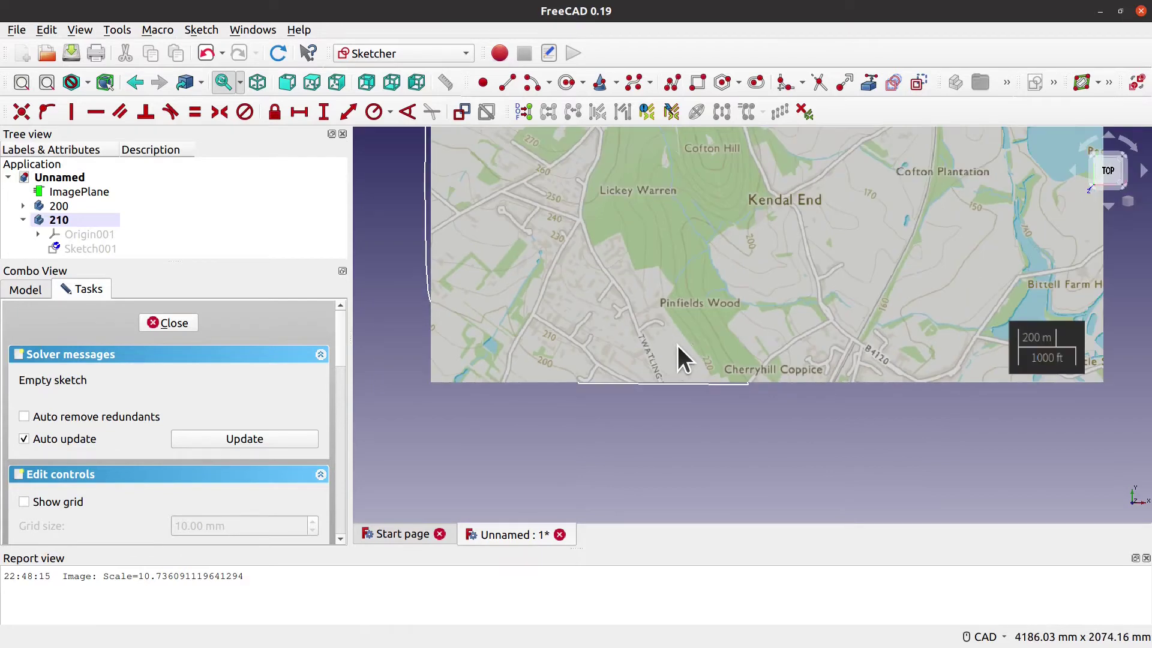
{"action": "middle_click_drag", "start_coordinate": [694, 307], "coordinate": [695, 329]}
{"action": "middle_click_drag", "start_coordinate": [694, 434], "coordinate": [692, 438]}
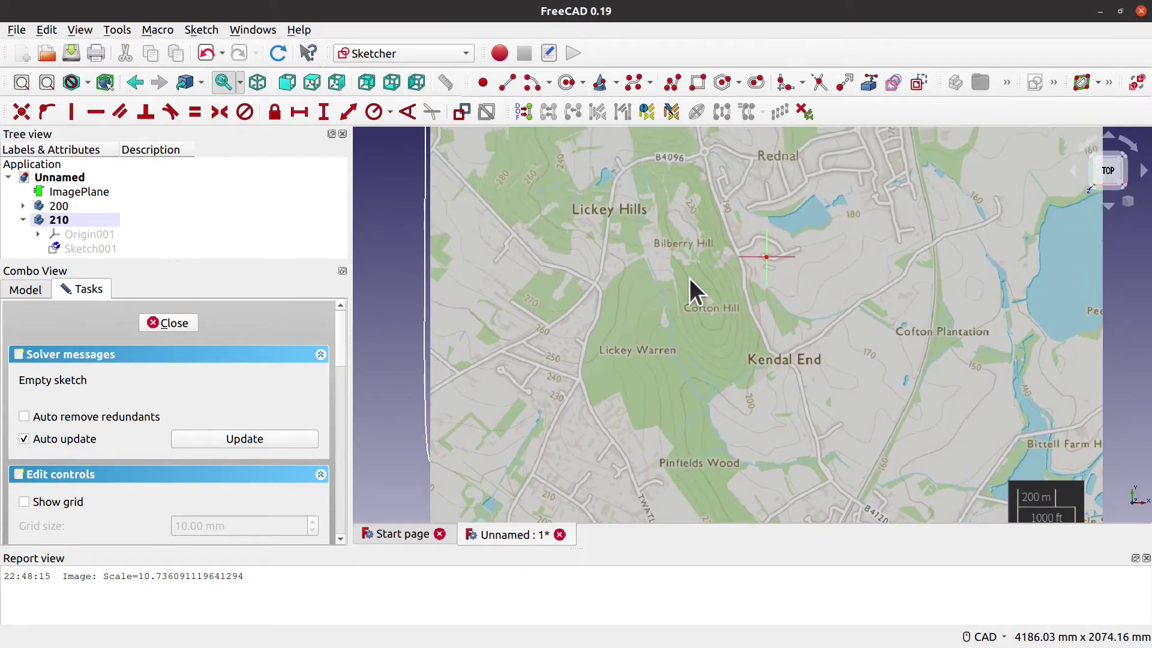
{"action": "mouse_move", "coordinate": [688, 258]}
{"action": "middle_mouse_down"}
{"action": "mouse_move", "coordinate": [646, 455]}
{"action": "mouse_move", "coordinate": [700, 232]}
{"action": "middle_mouse_up"}
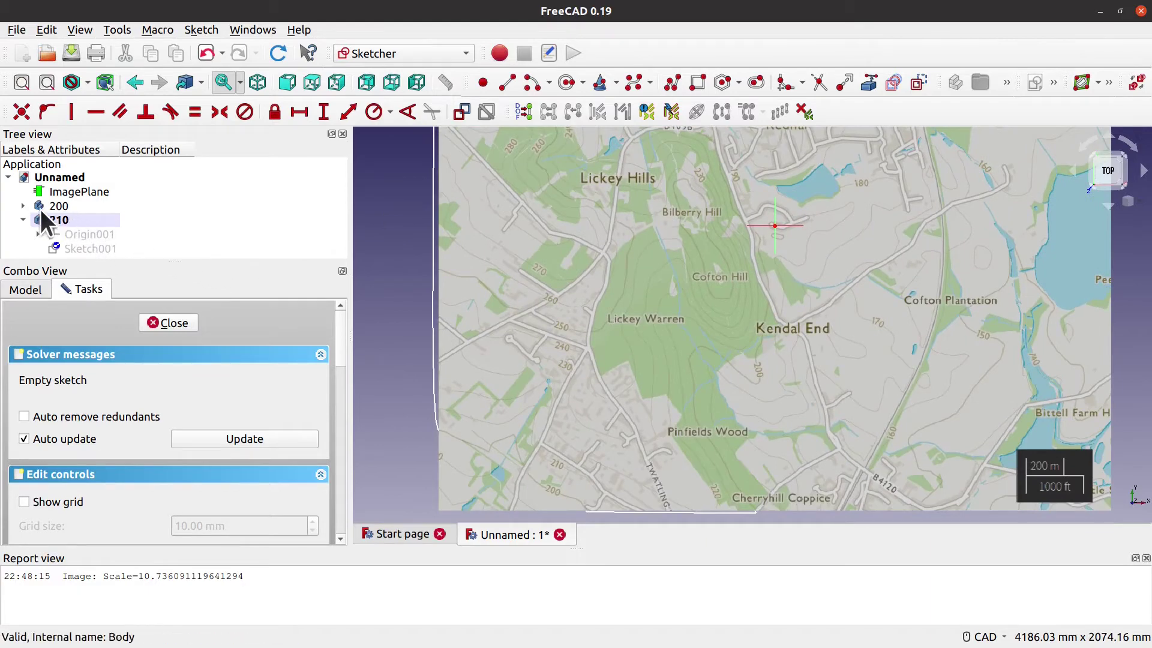
Step: Check the 200 Sketch outline, select Sketch001, and orbit back to a top-down map view
{"action": "left_click", "coordinate": [24, 206]}
{"action": "left_click", "coordinate": [76, 246]}
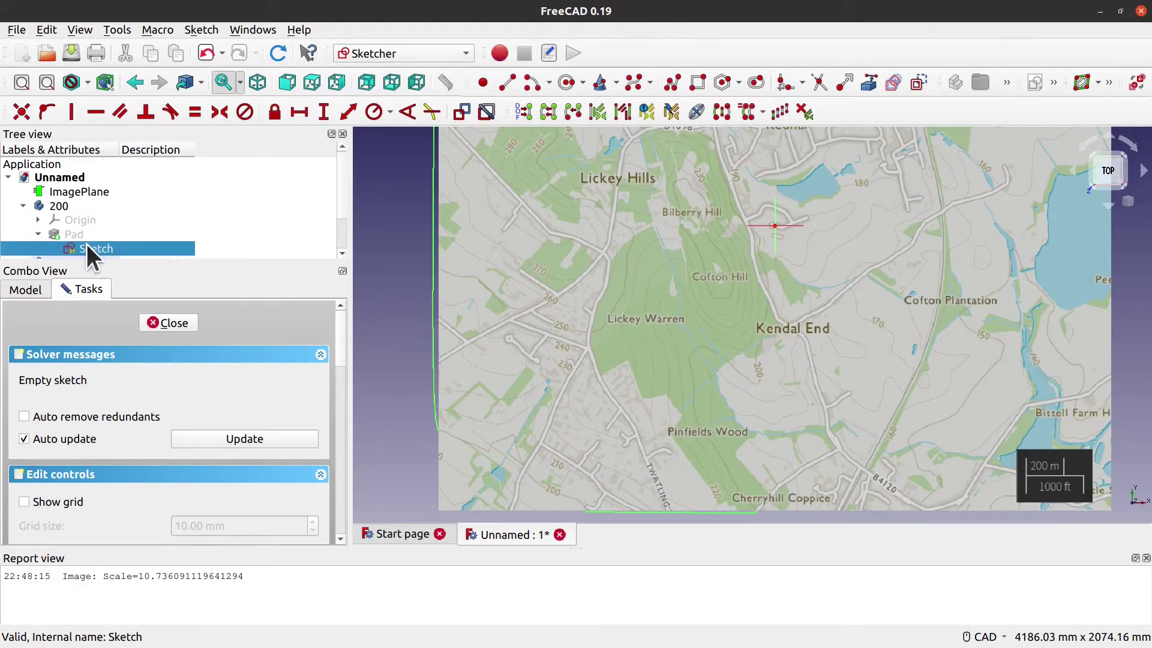
{"action": "scroll", "coordinate": [216, 240], "scroll_direction": "down", "scroll_amount": 1}
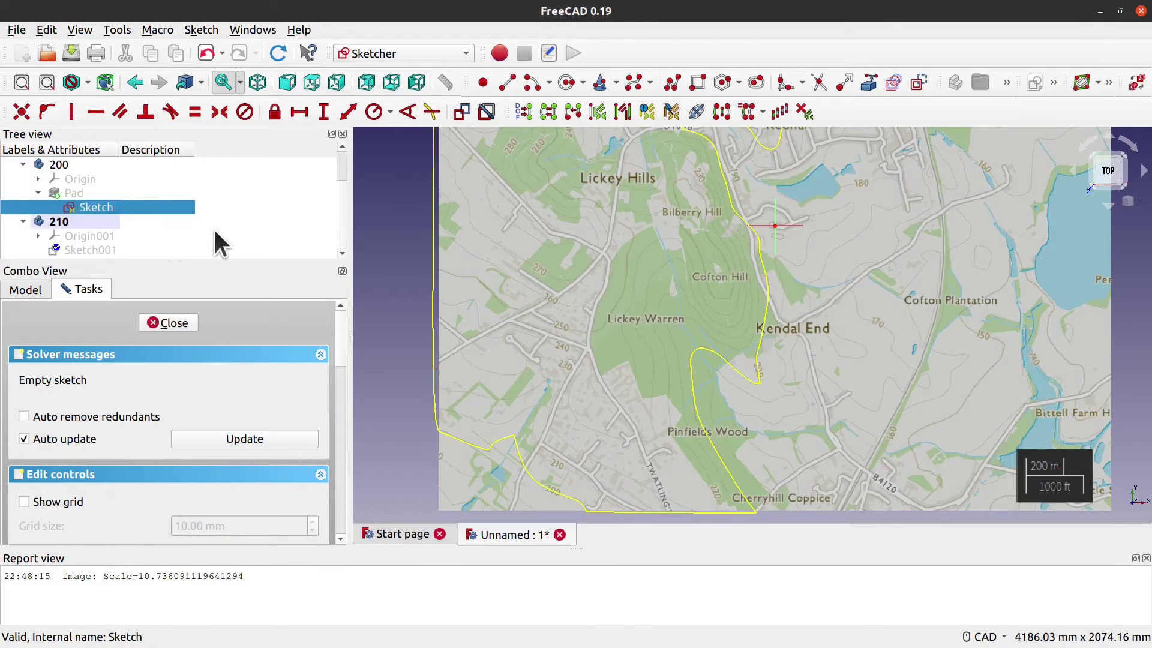
{"action": "left_click", "coordinate": [85, 247]}
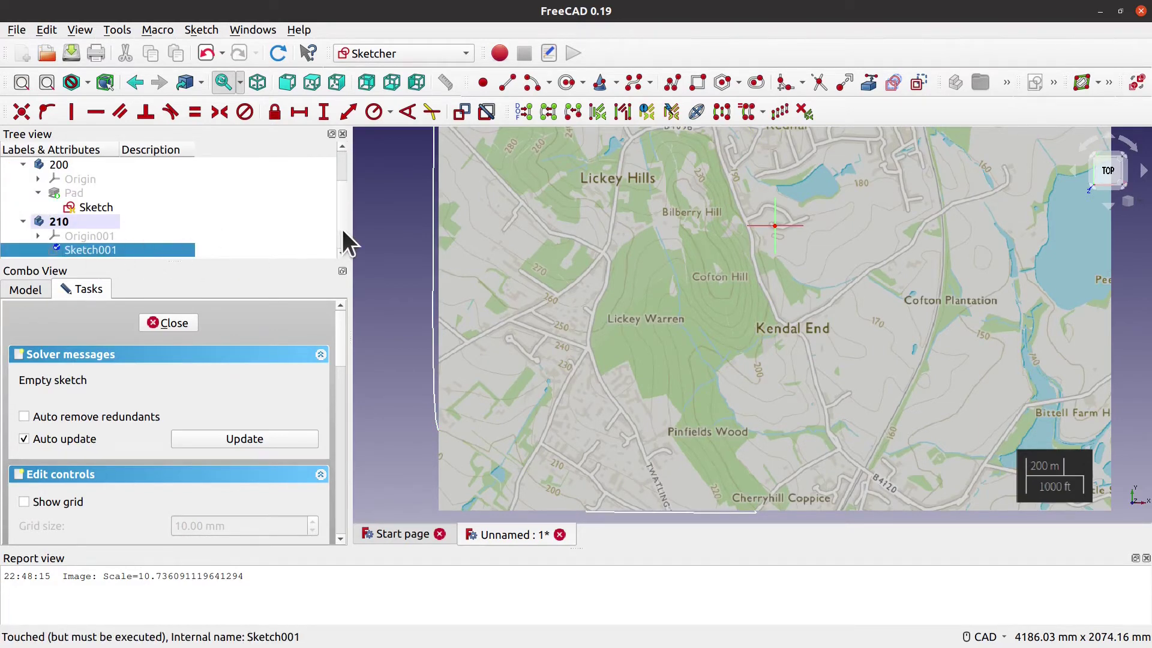
{"action": "scroll", "coordinate": [571, 393], "scroll_direction": "up", "scroll_amount": 3}
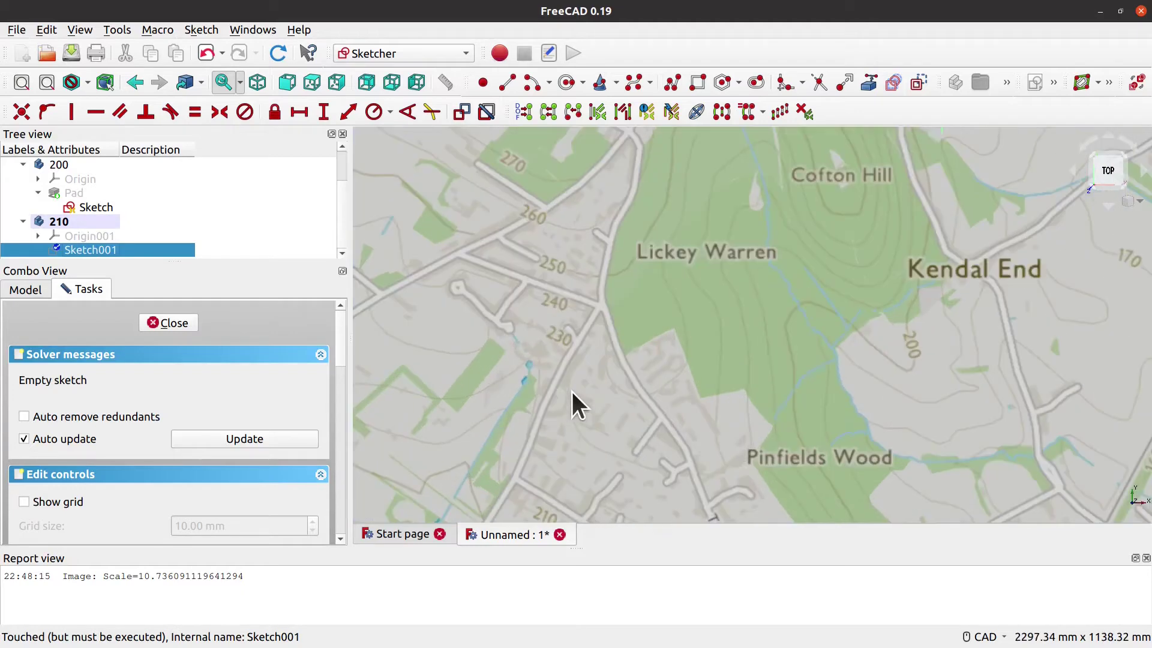
{"action": "middle_click_drag", "start_coordinate": [763, 406], "coordinate": [622, 217]}
{"action": "scroll", "coordinate": [592, 337], "scroll_direction": "down", "scroll_amount": 1}
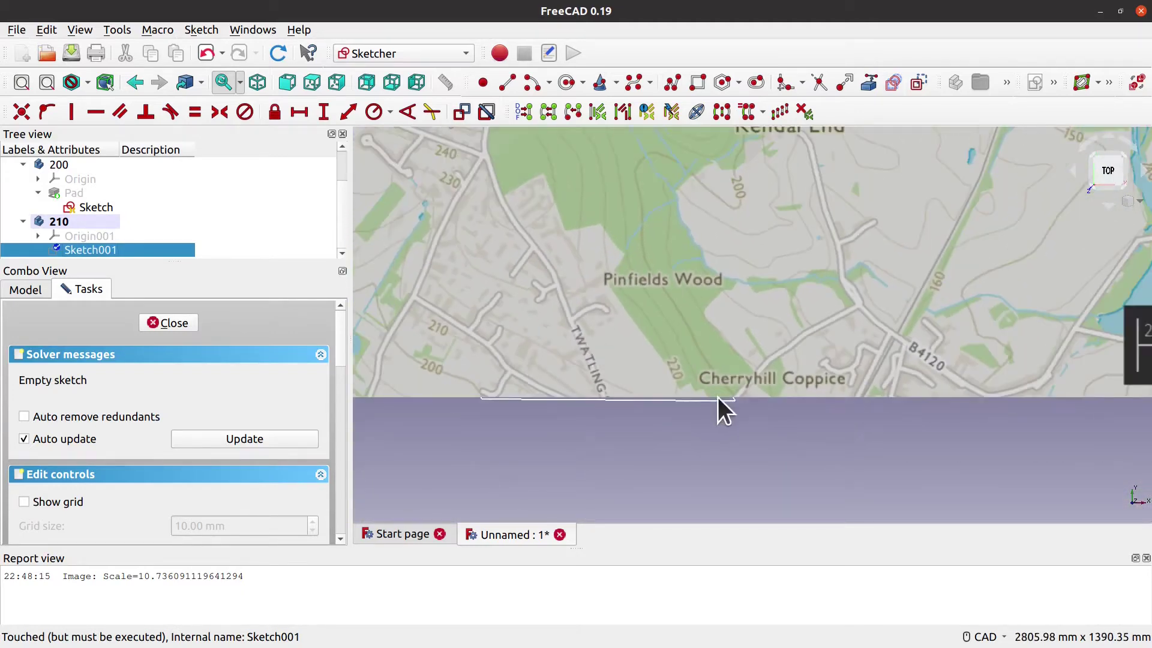
{"action": "mouse_move", "coordinate": [743, 403]}
{"action": "middle_mouse_down"}
{"action": "mouse_move", "coordinate": [741, 420]}
{"action": "mouse_move", "coordinate": [747, 389]}
{"action": "middle_mouse_up"}
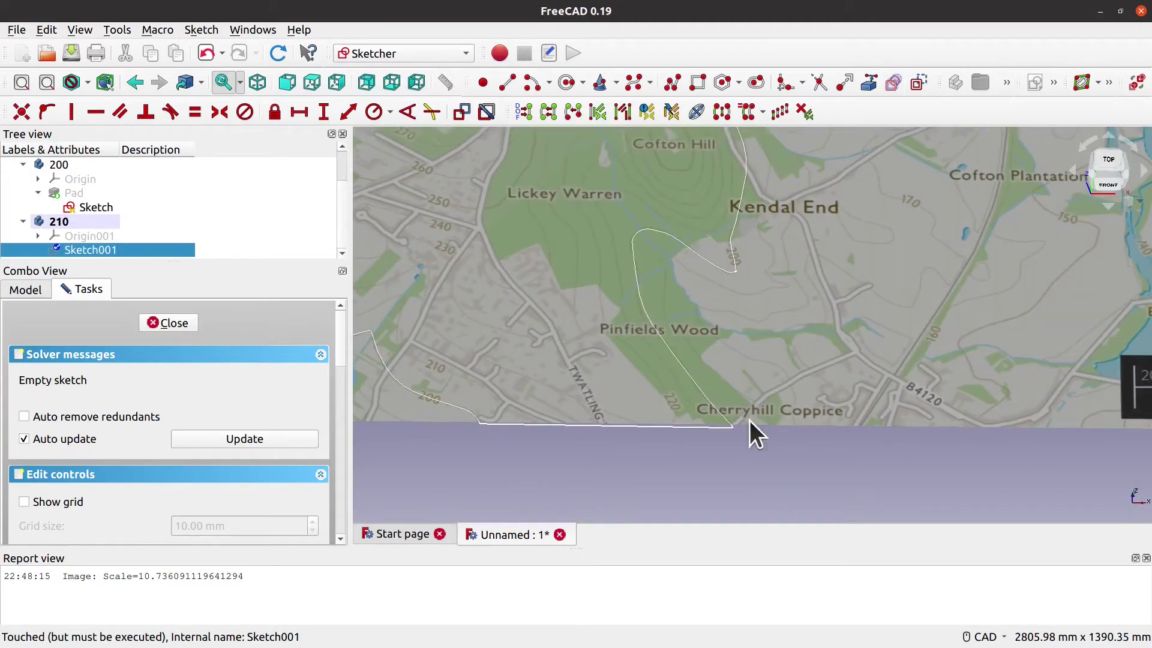
{"action": "middle_click_drag", "start_coordinate": [768, 347], "coordinate": [762, 394]}
{"action": "middle_click_drag", "start_coordinate": [743, 346], "coordinate": [800, 390]}
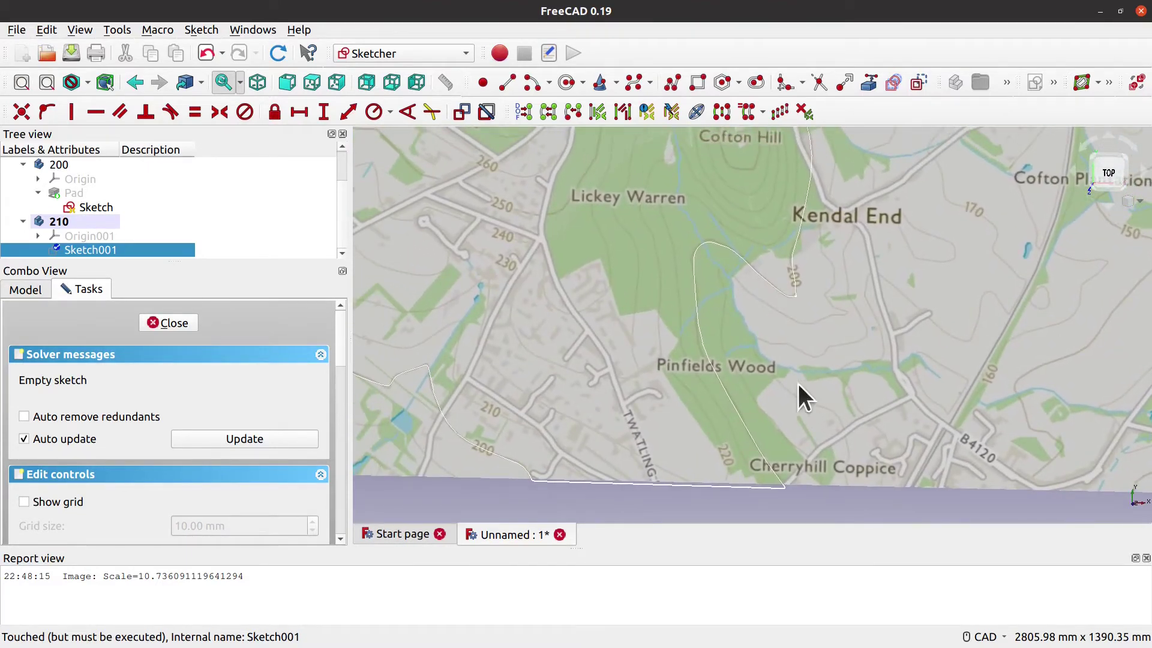
{"action": "middle_click_drag", "start_coordinate": [506, 499], "coordinate": [496, 496]}
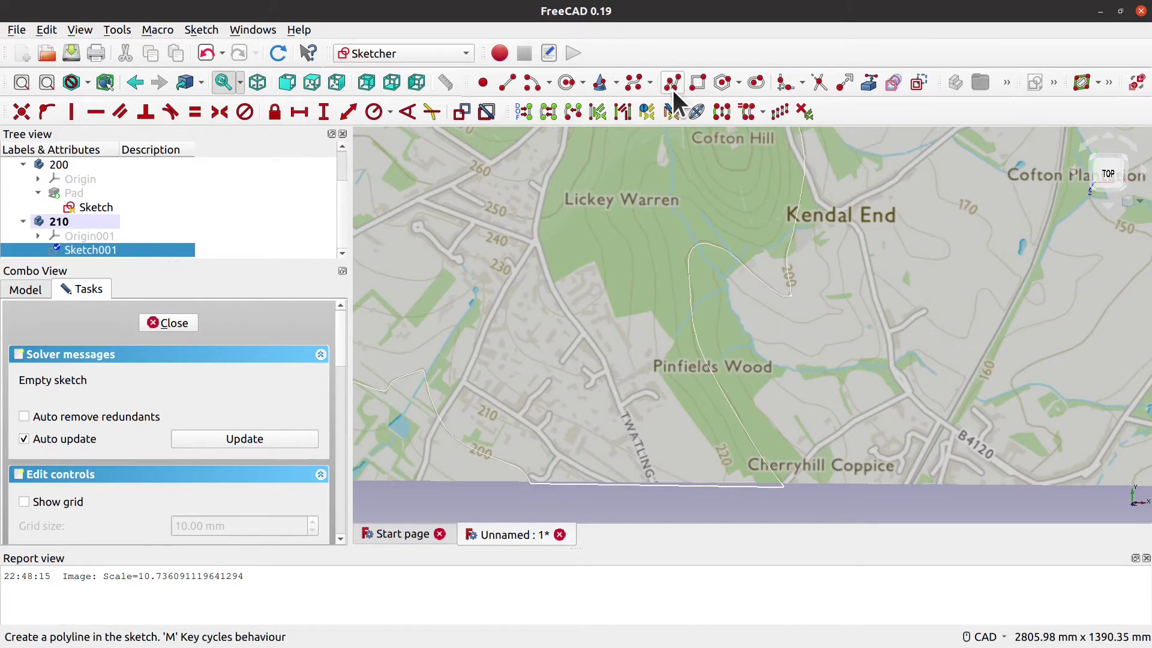
Step: Start a B-spline at Cherryhill Coppice and trace the 210 contour north past Pinfields Wood
{"action": "left_click", "coordinate": [632, 83]}
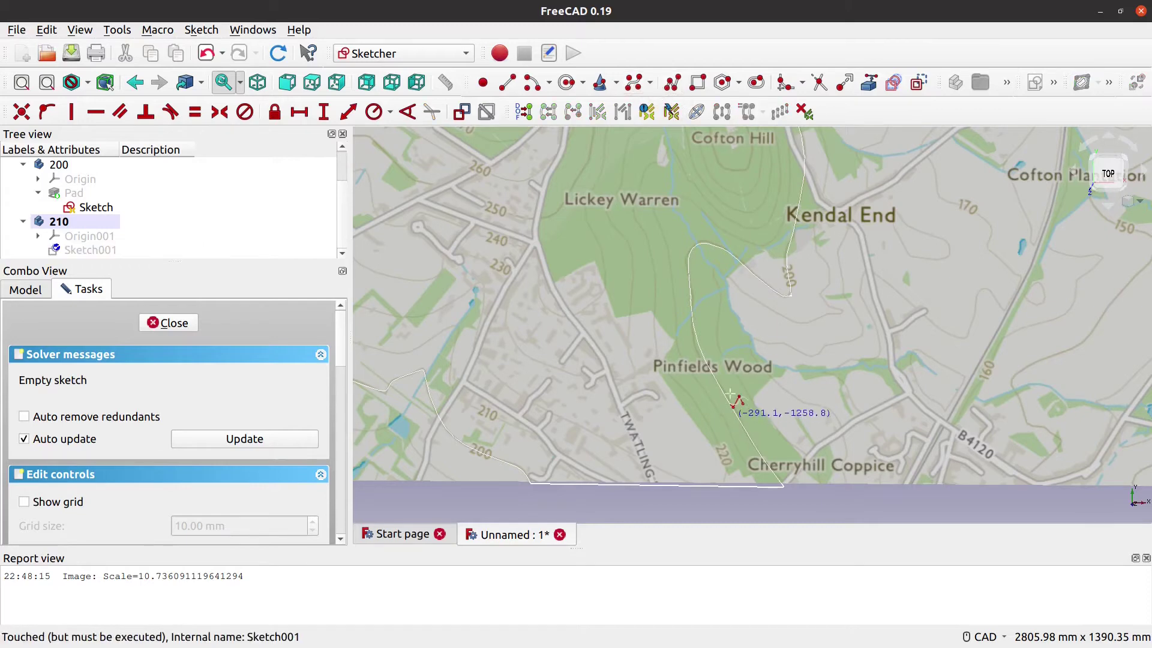
{"action": "left_click", "coordinate": [727, 425]}
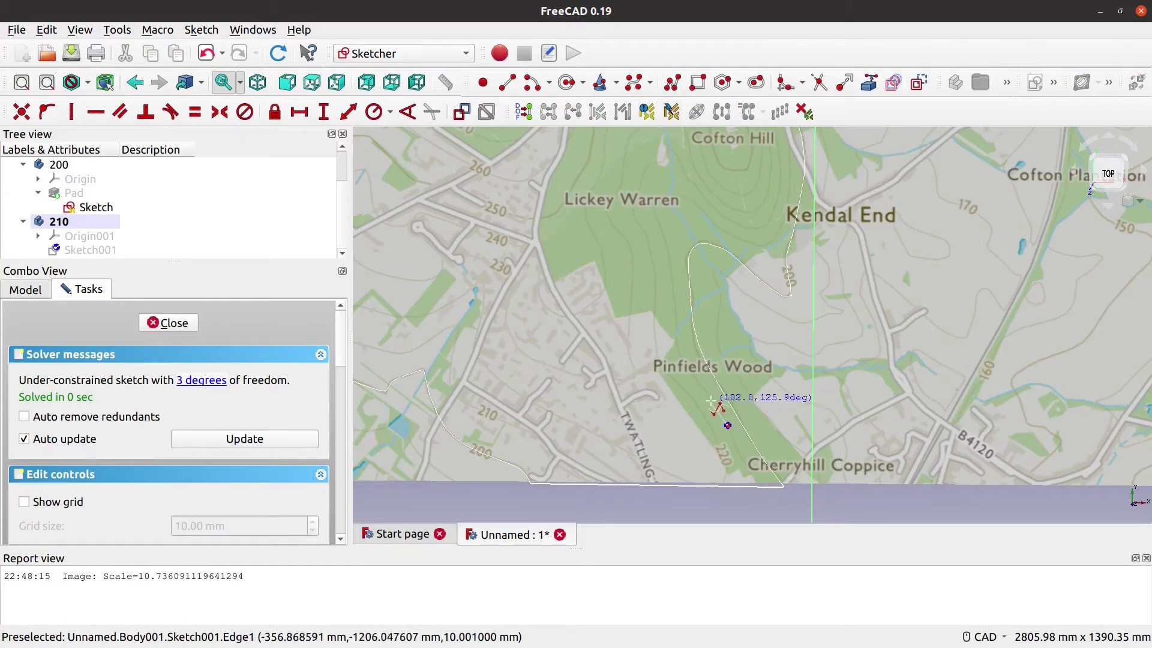
{"action": "left_click", "coordinate": [712, 401]}
{"action": "left_click", "coordinate": [693, 377]}
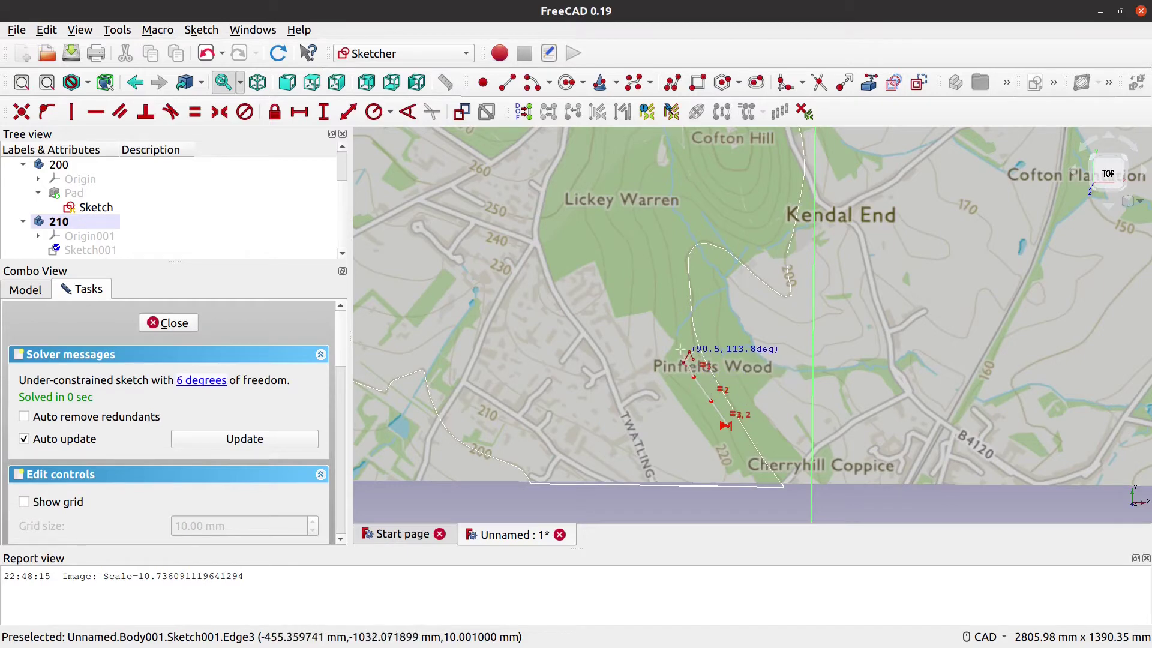
{"action": "left_click", "coordinate": [673, 293]}
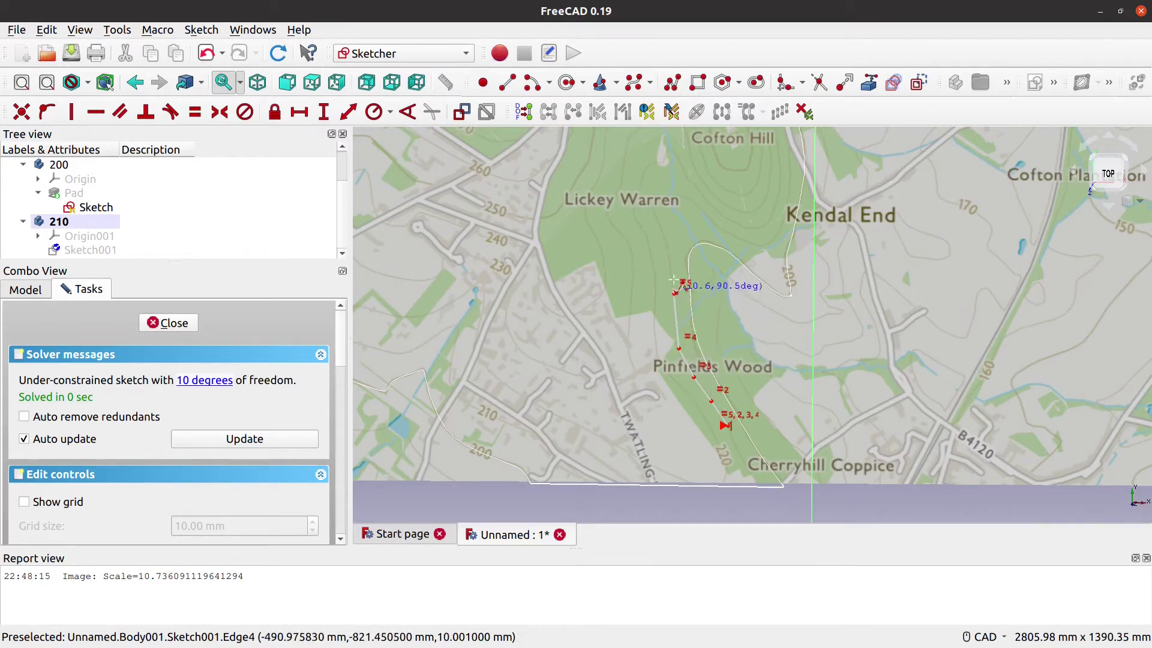
{"action": "left_click", "coordinate": [669, 245]}
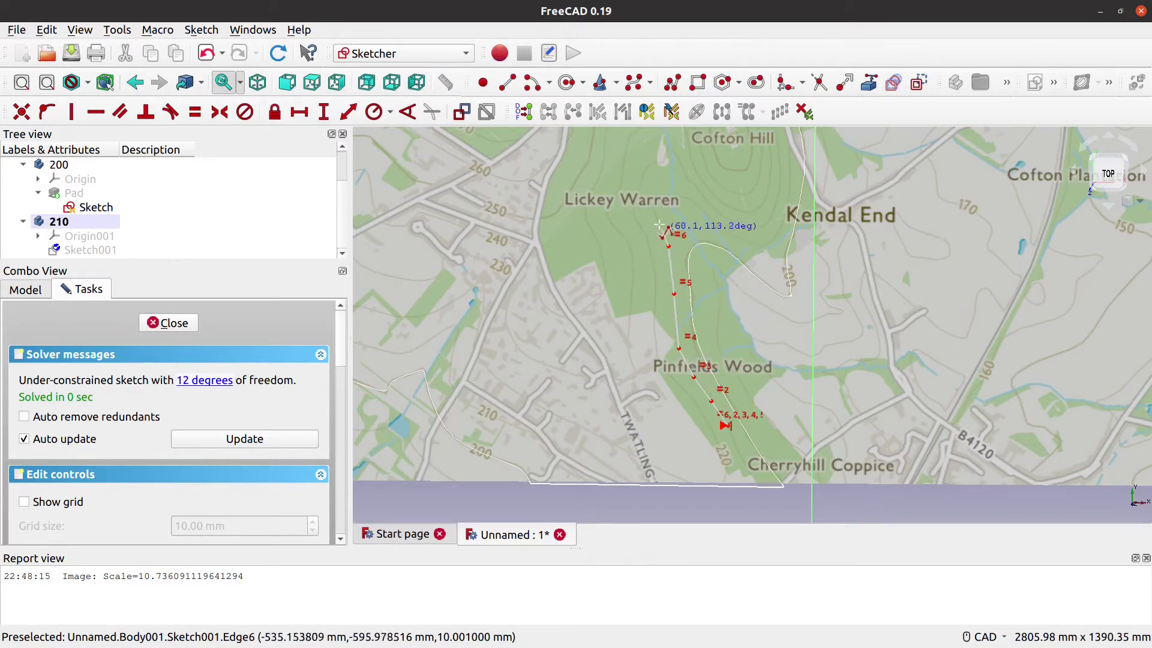
{"action": "left_click", "coordinate": [656, 218]}
{"action": "left_click", "coordinate": [656, 200]}
{"action": "left_click", "coordinate": [673, 193]}
{"action": "left_click", "coordinate": [701, 206]}
{"action": "left_click", "coordinate": [730, 235]}
{"action": "left_click", "coordinate": [758, 243]}
{"action": "left_click", "coordinate": [779, 237]}
{"action": "left_click", "coordinate": [787, 209]}
Step: Continue the 210 contour spline past Cofton Hill toward Bilberry Hill
{"action": "middle_click_drag", "start_coordinate": [850, 170], "coordinate": [809, 392]}
{"action": "left_click", "coordinate": [749, 373]}
{"action": "left_click", "coordinate": [746, 336]}
{"action": "left_click", "coordinate": [733, 307]}
{"action": "left_click", "coordinate": [708, 279]}
{"action": "scroll", "coordinate": [695, 258], "scroll_direction": "up", "scroll_amount": 4}
{"action": "left_click", "coordinate": [707, 241]}
{"action": "left_click", "coordinate": [698, 205]}
{"action": "left_click", "coordinate": [670, 148]}
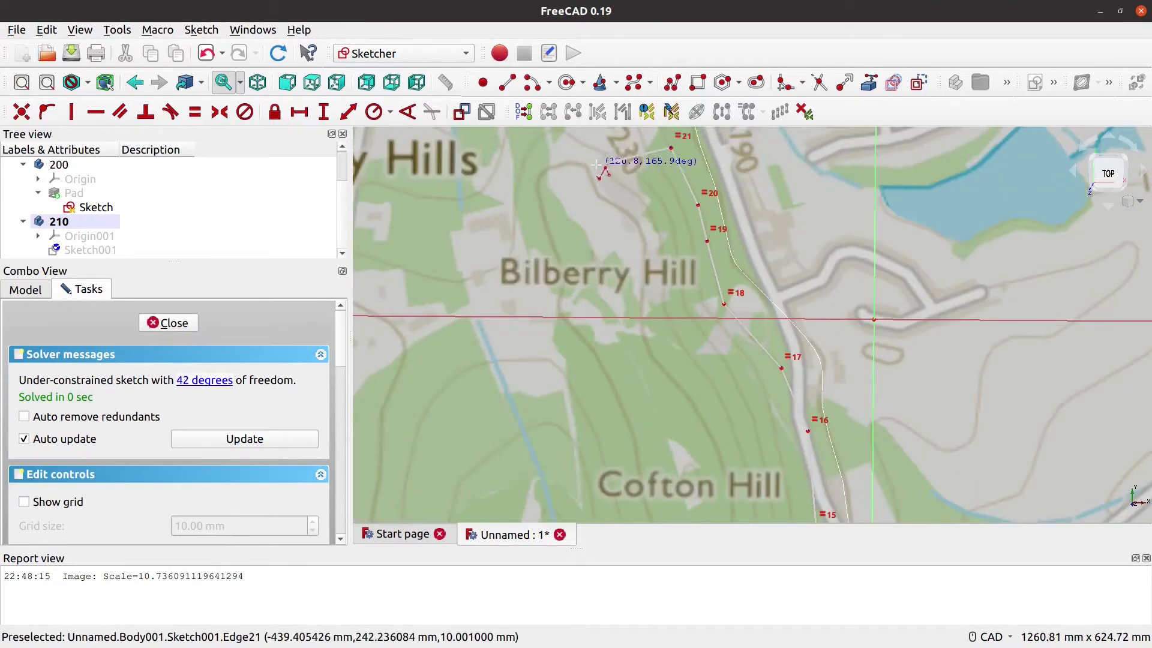
Step: Trace the contour near the B4096 through its westward bend and back north
{"action": "middle_click_drag", "start_coordinate": [608, 169], "coordinate": [725, 441]}
{"action": "scroll", "coordinate": [725, 442], "scroll_direction": "up", "scroll_amount": 1}
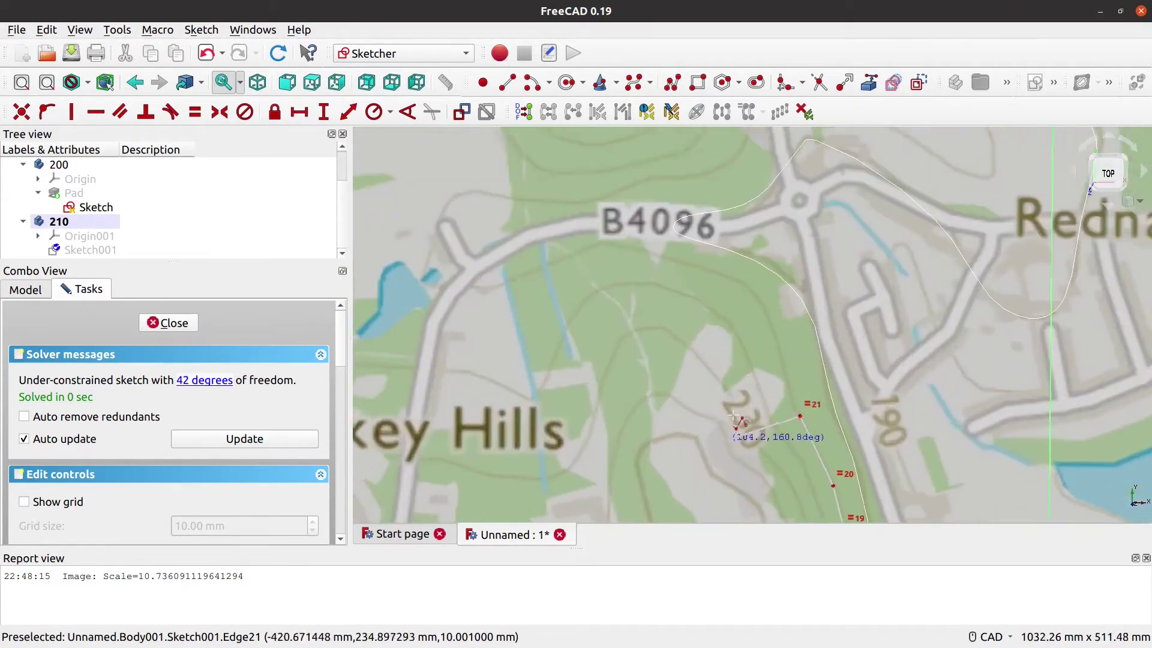
{"action": "left_click", "coordinate": [737, 278]}
{"action": "left_click", "coordinate": [641, 249]}
{"action": "left_click", "coordinate": [600, 240]}
{"action": "left_click", "coordinate": [593, 246]}
{"action": "left_click", "coordinate": [494, 287]}
{"action": "left_click", "coordinate": [426, 259]}
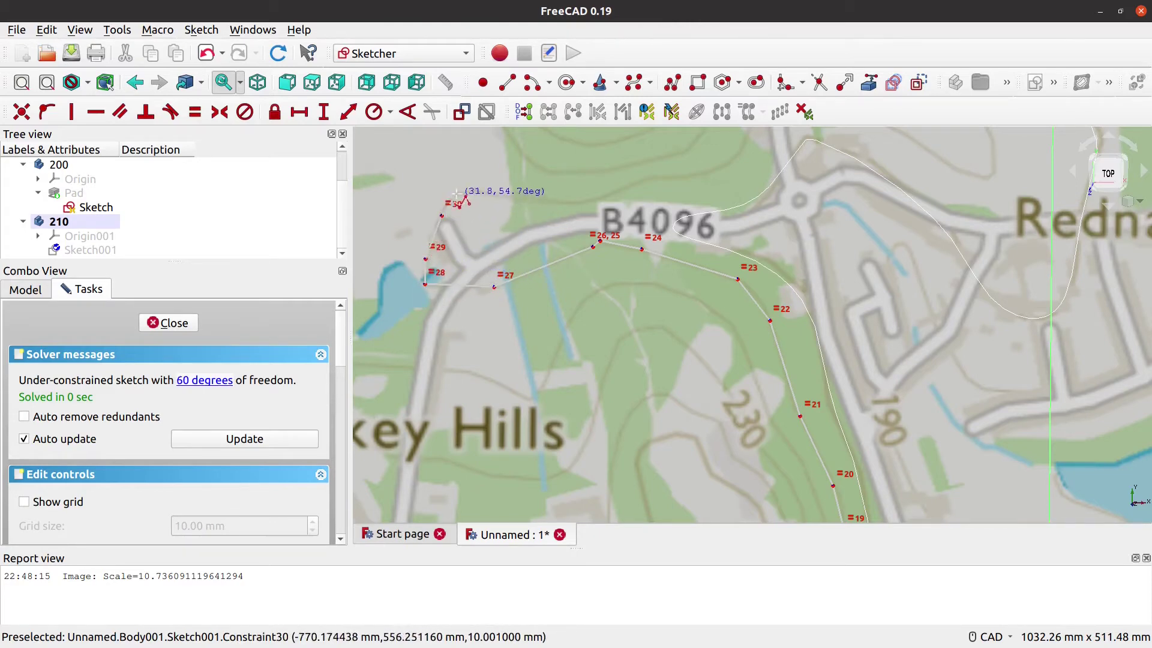
{"action": "left_click", "coordinate": [517, 198]}
{"action": "left_click", "coordinate": [586, 205]}
{"action": "left_click", "coordinate": [628, 183]}
{"action": "left_click", "coordinate": [685, 175]}
Step: Follow the 210 contour toward Rednal and around its loop there, heading back north
{"action": "middle_click_drag", "start_coordinate": [742, 156], "coordinate": [625, 338]}
{"action": "left_click", "coordinate": [618, 341]}
{"action": "left_click", "coordinate": [637, 292]}
{"action": "left_click", "coordinate": [654, 259]}
{"action": "left_click", "coordinate": [670, 250]}
{"action": "left_click", "coordinate": [680, 256]}
{"action": "left_click", "coordinate": [689, 271]}
{"action": "left_click", "coordinate": [747, 298]}
{"action": "left_click", "coordinate": [805, 325]}
{"action": "left_click", "coordinate": [845, 354]}
{"action": "left_click", "coordinate": [861, 357]}
{"action": "left_click", "coordinate": [873, 356]}
{"action": "left_click", "coordinate": [874, 339]}
{"action": "left_click", "coordinate": [873, 314]}
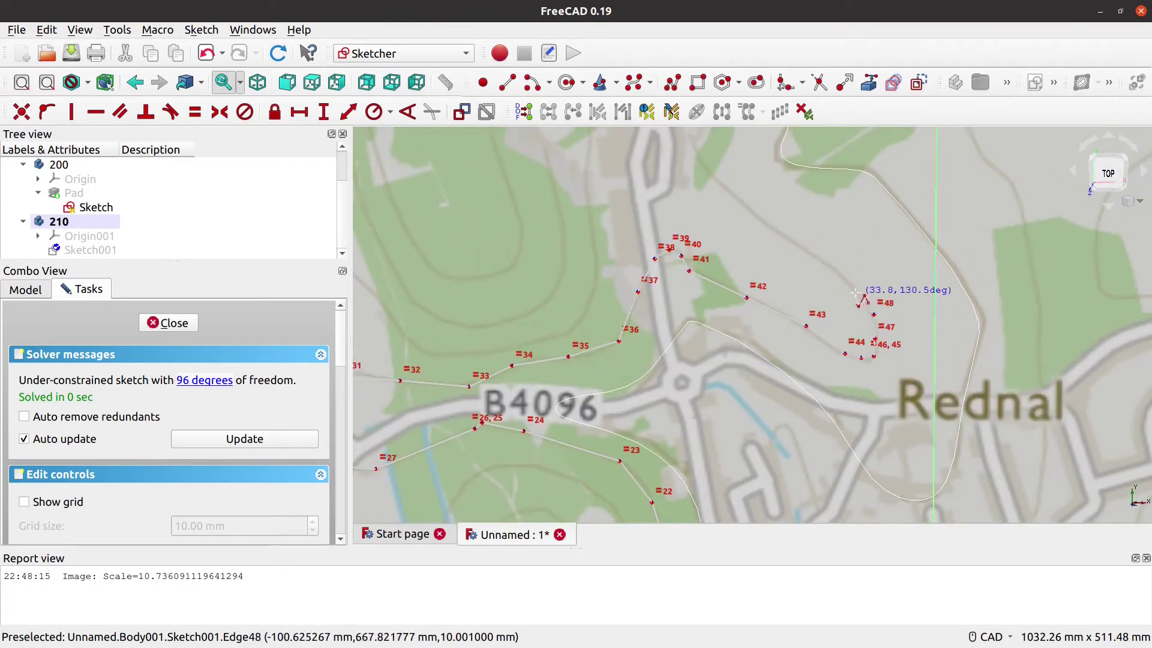
{"action": "left_click", "coordinate": [855, 292]}
{"action": "left_click", "coordinate": [834, 269]}
{"action": "left_click", "coordinate": [705, 172]}
Step: Extend the spline further north up the contour as it turns left
{"action": "middle_click_drag", "start_coordinate": [705, 171], "coordinate": [786, 382]}
{"action": "left_click", "coordinate": [770, 336]}
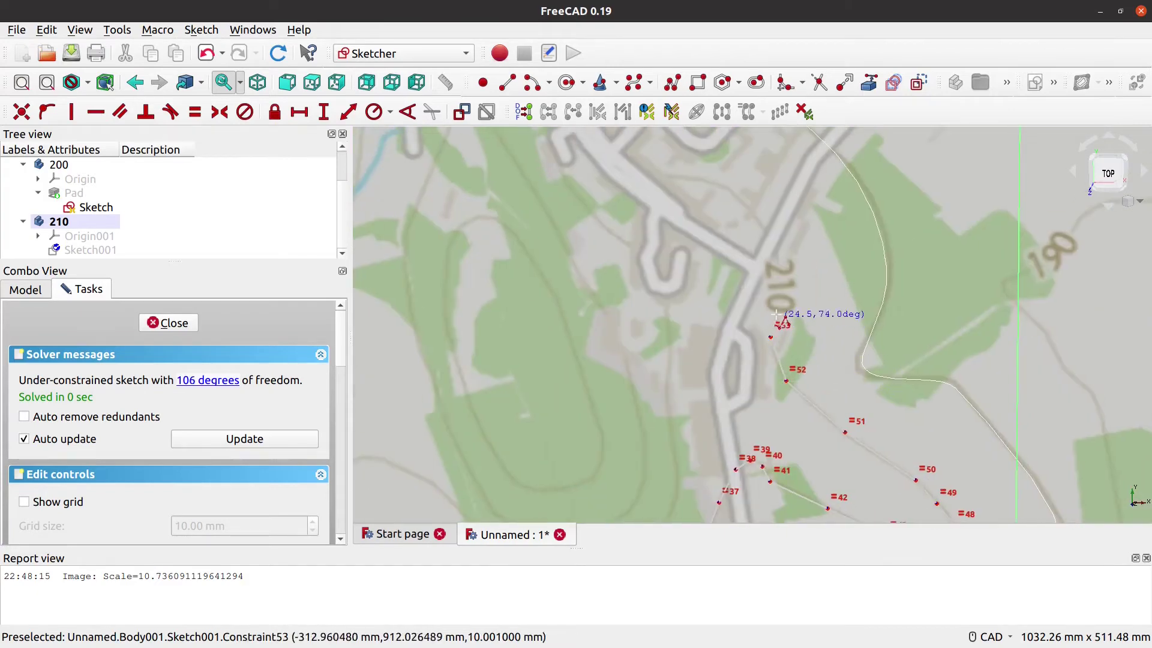
{"action": "left_click", "coordinate": [777, 260]}
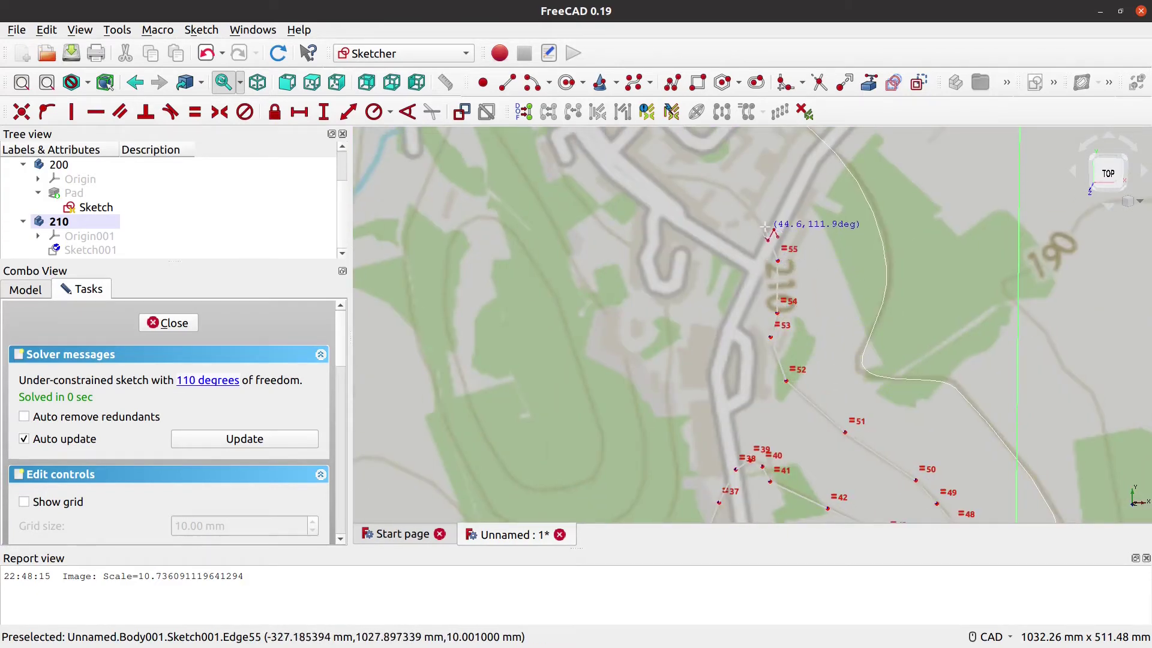
{"action": "left_click", "coordinate": [764, 226]}
{"action": "left_click", "coordinate": [729, 190]}
{"action": "left_click", "coordinate": [687, 177]}
{"action": "mouse_move", "coordinate": [728, 246]}
{"action": "middle_mouse_down"}
{"action": "mouse_move", "coordinate": [744, 395]}
{"action": "mouse_move", "coordinate": [702, 372]}
{"action": "mouse_move", "coordinate": [689, 403]}
{"action": "middle_mouse_up"}
{"action": "left_click", "coordinate": [618, 344]}
{"action": "left_click", "coordinate": [583, 313]}
{"action": "left_click", "coordinate": [567, 246]}
{"action": "left_click", "coordinate": [542, 135]}
Step: Run the spline along the map's top edge to the top-left corner and down
{"action": "middle_click_drag", "start_coordinate": [563, 159], "coordinate": [701, 397]}
{"action": "left_click", "coordinate": [649, 290]}
{"action": "left_click", "coordinate": [644, 284]}
{"action": "left_click", "coordinate": [637, 282]}
{"action": "left_click", "coordinate": [466, 279]}
{"action": "middle_click_drag", "start_coordinate": [420, 312], "coordinate": [999, 355]}
{"action": "left_click", "coordinate": [515, 314]}
{"action": "middle_click_drag", "start_coordinate": [416, 343], "coordinate": [790, 350]}
{"action": "left_click", "coordinate": [716, 319]}
{"action": "left_click", "coordinate": [707, 339]}
{"action": "left_click", "coordinate": [704, 349]}
Step: Pan down the map's left edge to where the 210 contour meets it
{"action": "middle_click_drag", "start_coordinate": [704, 442], "coordinate": [659, 177]}
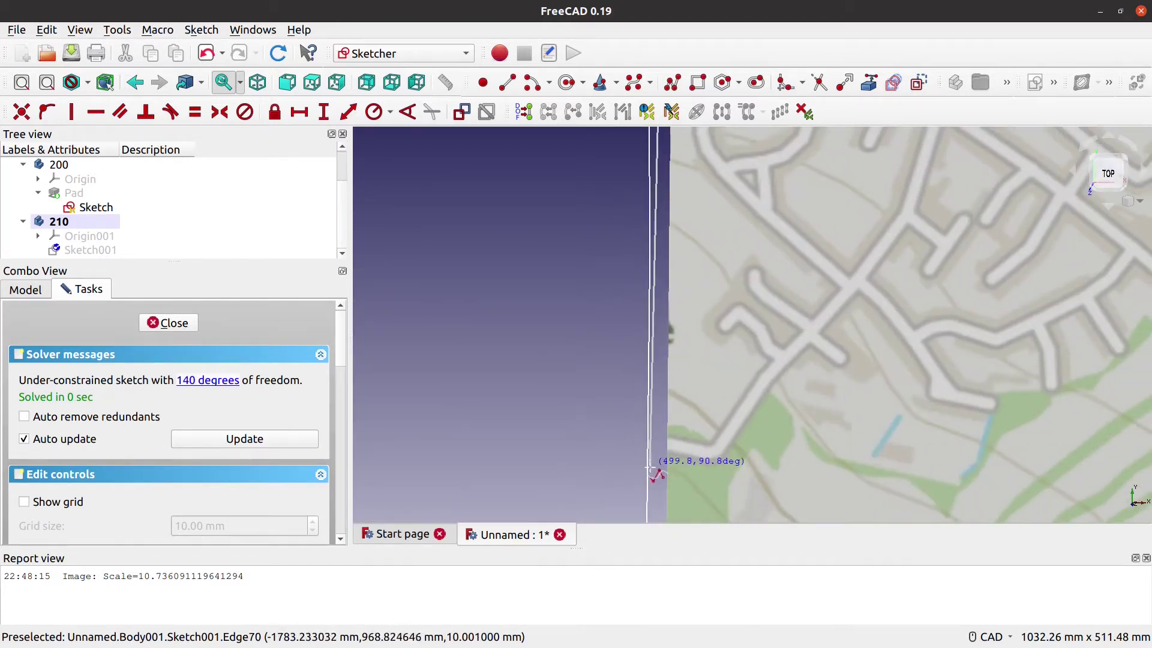
{"action": "middle_click_drag", "start_coordinate": [668, 481], "coordinate": [668, 151]}
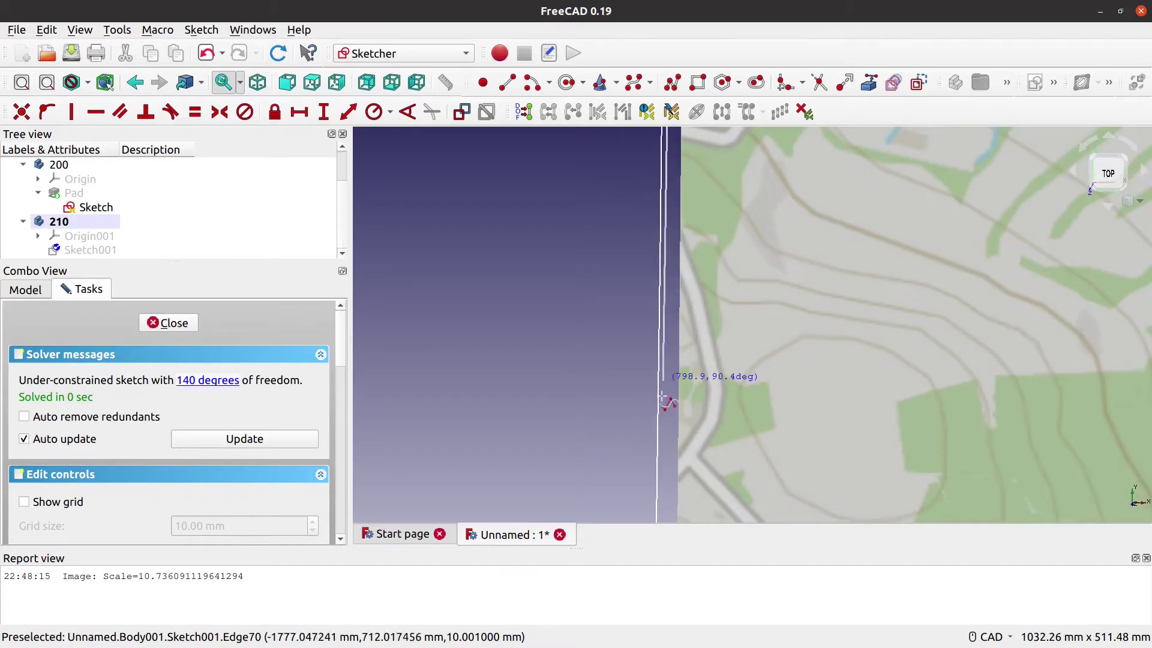
{"action": "middle_click_drag", "start_coordinate": [659, 471], "coordinate": [612, 155]}
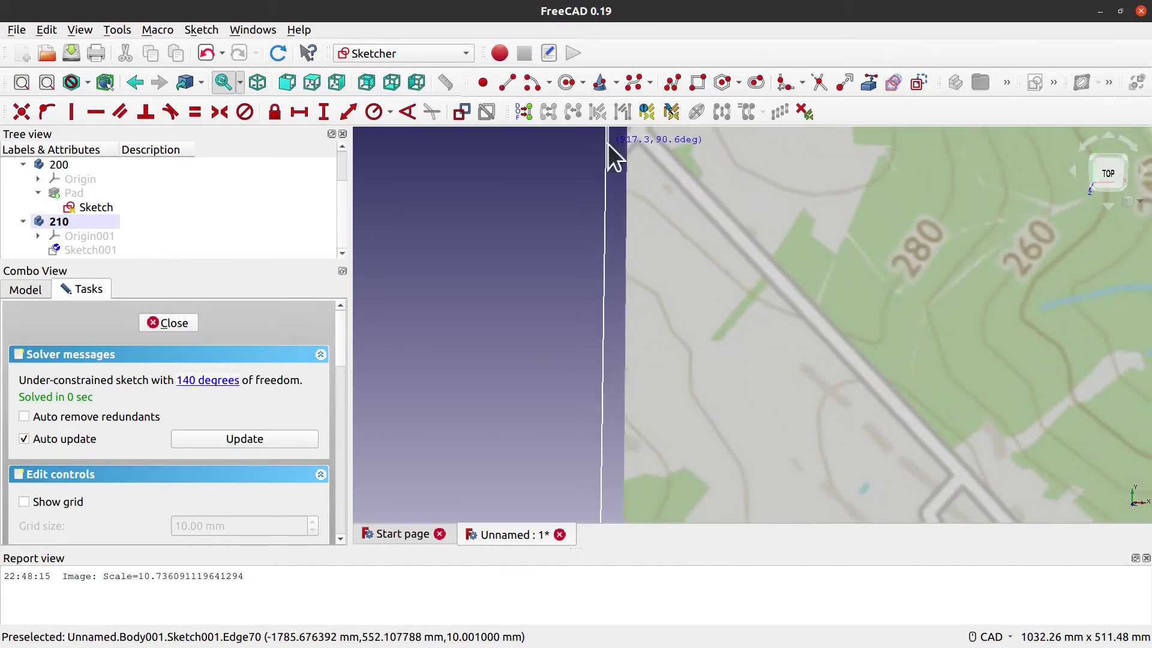
{"action": "mouse_move", "coordinate": [617, 488]}
{"action": "middle_mouse_down"}
{"action": "mouse_move", "coordinate": [597, 198]}
{"action": "mouse_move", "coordinate": [588, 214]}
{"action": "middle_mouse_up"}
{"action": "middle_click_drag", "start_coordinate": [589, 470], "coordinate": [575, 47]}
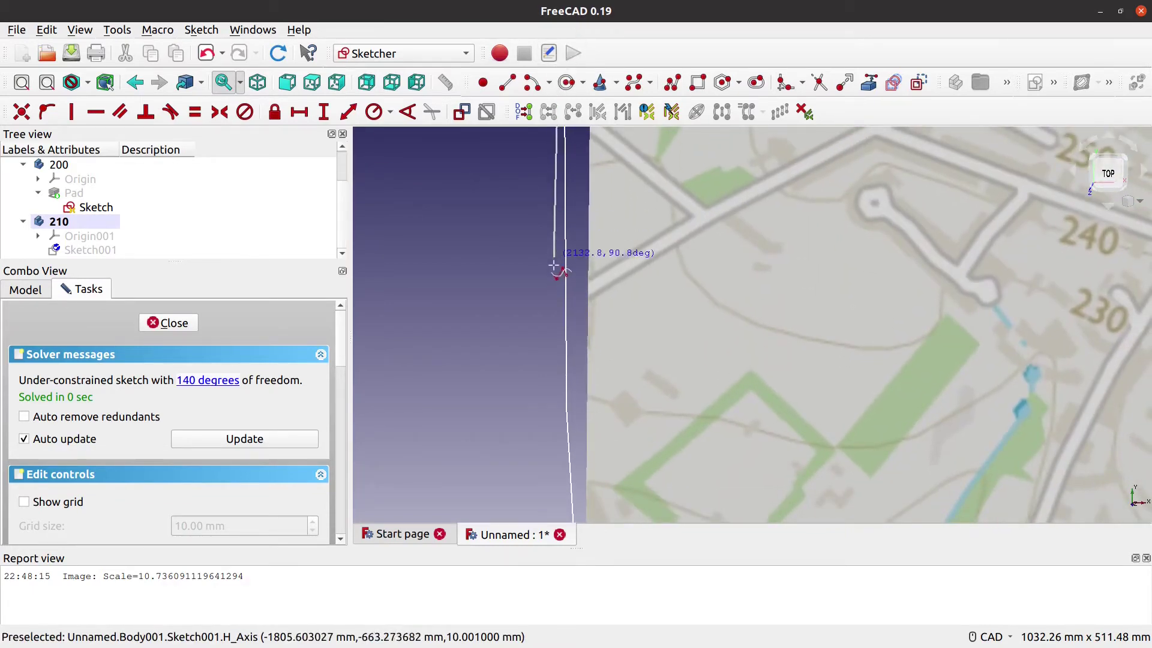
{"action": "scroll", "coordinate": [568, 258], "scroll_direction": "down", "scroll_amount": 2}
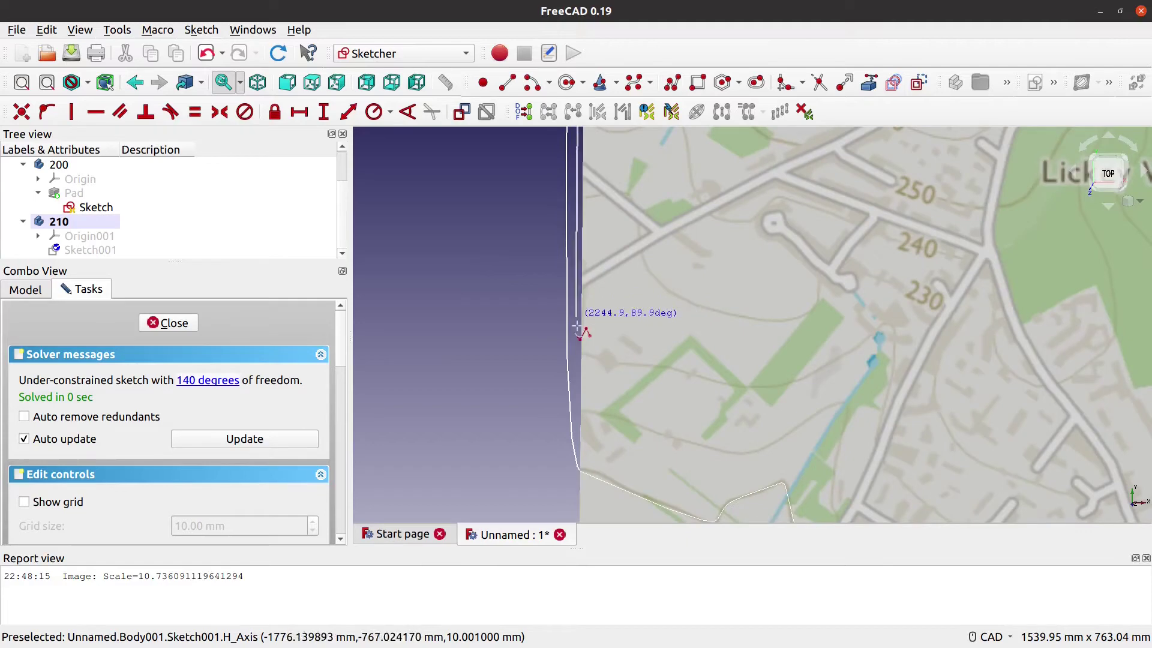
{"action": "middle_click_drag", "start_coordinate": [564, 493], "coordinate": [523, 446]}
Step: Trace the 210 contour eastward from the map's left edge
{"action": "left_click", "coordinate": [538, 358]}
{"action": "left_click", "coordinate": [541, 359]}
{"action": "left_click", "coordinate": [545, 358]}
{"action": "left_click", "coordinate": [578, 362]}
{"action": "left_click", "coordinate": [618, 378]}
{"action": "left_click", "coordinate": [682, 396]}
{"action": "left_click", "coordinate": [710, 399]}
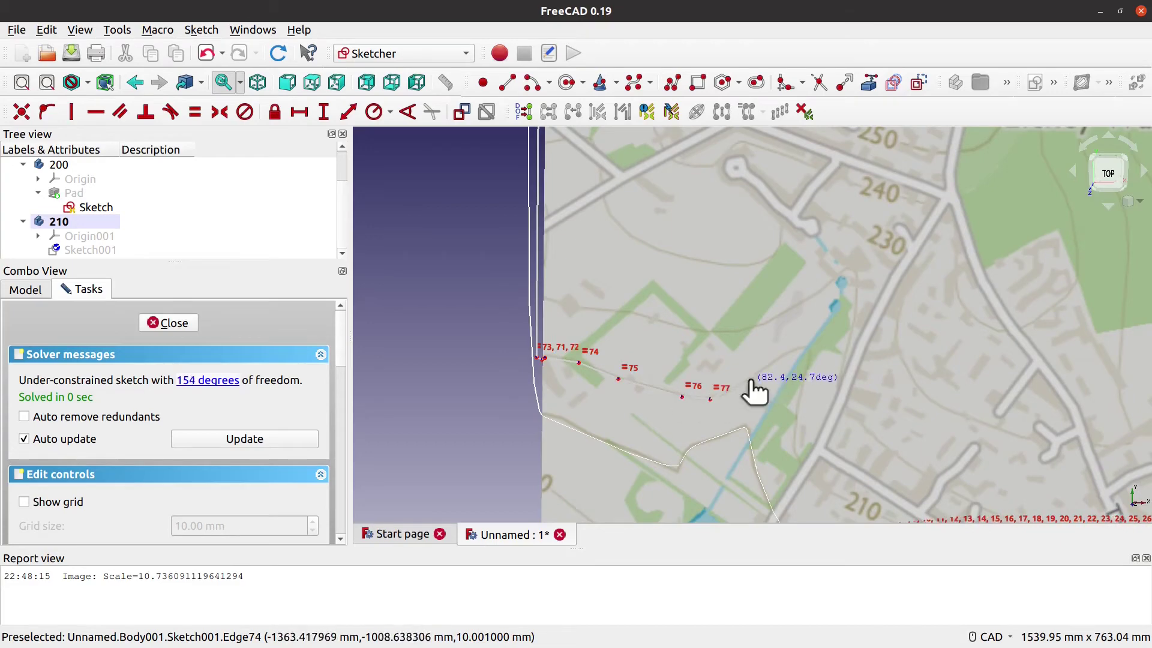
{"action": "left_click", "coordinate": [749, 381]}
{"action": "left_click", "coordinate": [777, 360]}
{"action": "left_click", "coordinate": [798, 348]}
{"action": "left_click", "coordinate": [806, 348]}
{"action": "left_click", "coordinate": [805, 377]}
{"action": "left_click", "coordinate": [799, 406]}
{"action": "left_click", "coordinate": [795, 450]}
{"action": "left_click", "coordinate": [809, 481]}
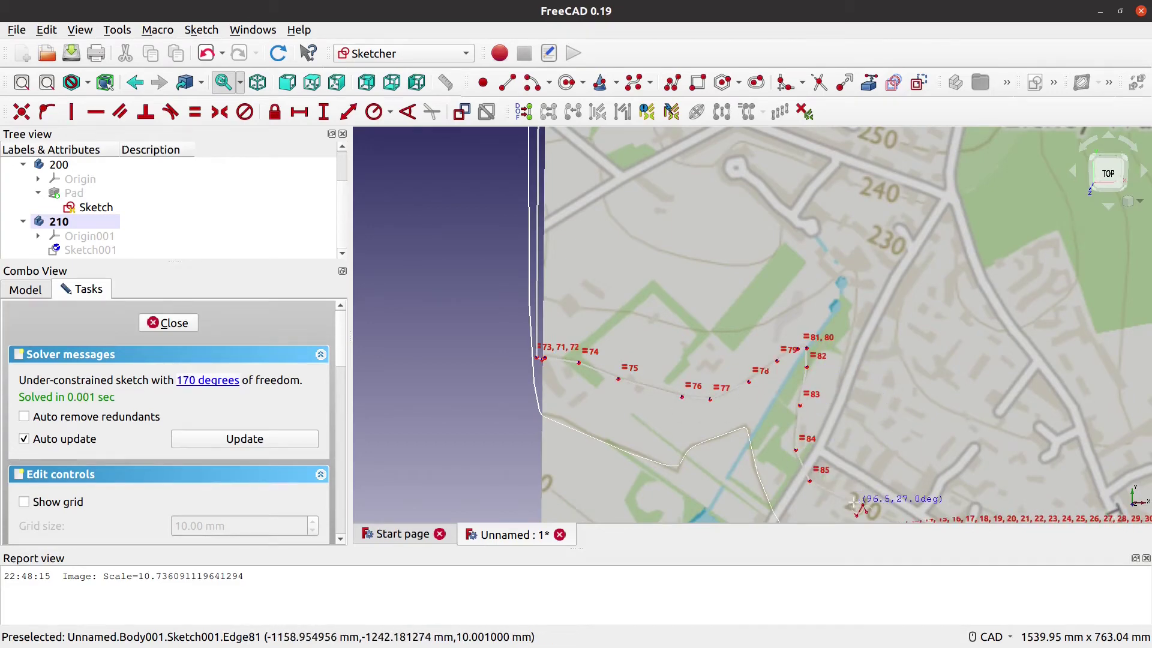
{"action": "left_click", "coordinate": [855, 505]}
Step: Add outline vertices 88–90 and continue along the bottom edge
{"action": "middle_click_drag", "start_coordinate": [933, 518], "coordinate": [598, 264]}
{"action": "left_click", "coordinate": [596, 287]}
{"action": "scroll", "coordinate": [639, 306], "scroll_direction": "up", "scroll_amount": 5}
{"action": "scroll", "coordinate": [630, 282], "scroll_direction": "down", "scroll_amount": 4}
{"action": "left_click", "coordinate": [592, 278]}
{"action": "left_click", "coordinate": [642, 328]}
{"action": "left_click", "coordinate": [698, 377]}
{"action": "left_click", "coordinate": [704, 383]}
{"action": "left_click", "coordinate": [715, 383]}
{"action": "middle_click_drag", "start_coordinate": [971, 395], "coordinate": [621, 438]}
Step: Trace from Cherryhill Coppice toward Pinfields Wood and close the outline onto its first vertex
{"action": "left_click", "coordinate": [725, 431]}
{"action": "left_click", "coordinate": [726, 426]}
{"action": "left_click", "coordinate": [723, 422]}
{"action": "left_click", "coordinate": [699, 373]}
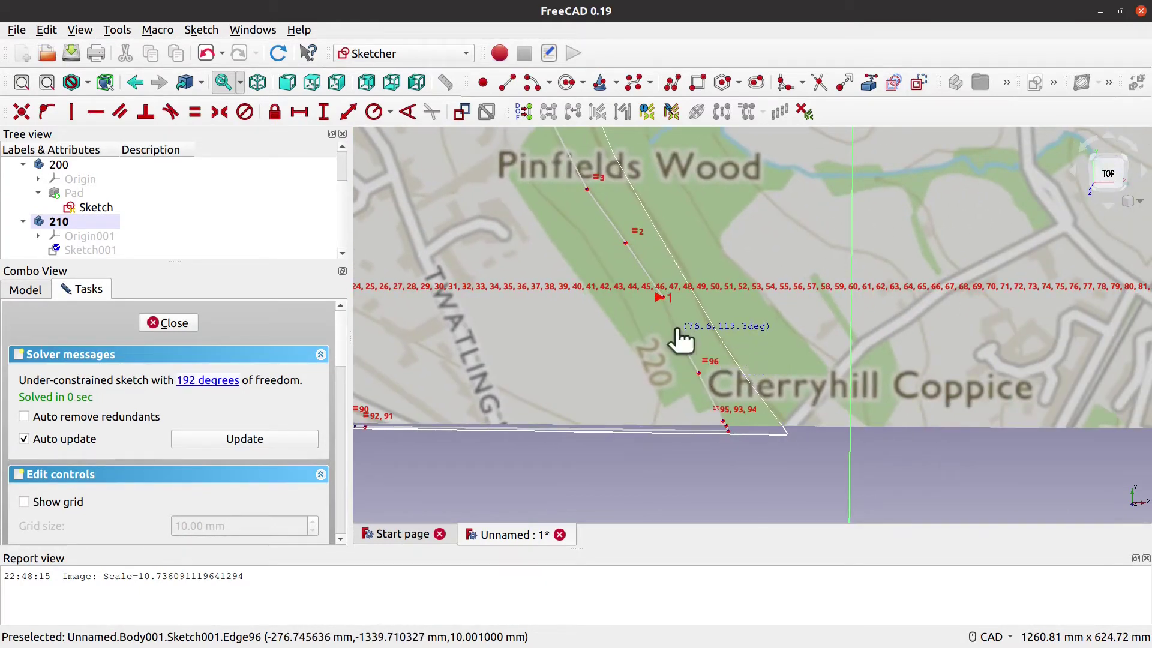
{"action": "left_click", "coordinate": [675, 331]}
{"action": "scroll", "coordinate": [660, 296], "scroll_direction": "up", "scroll_amount": 5}
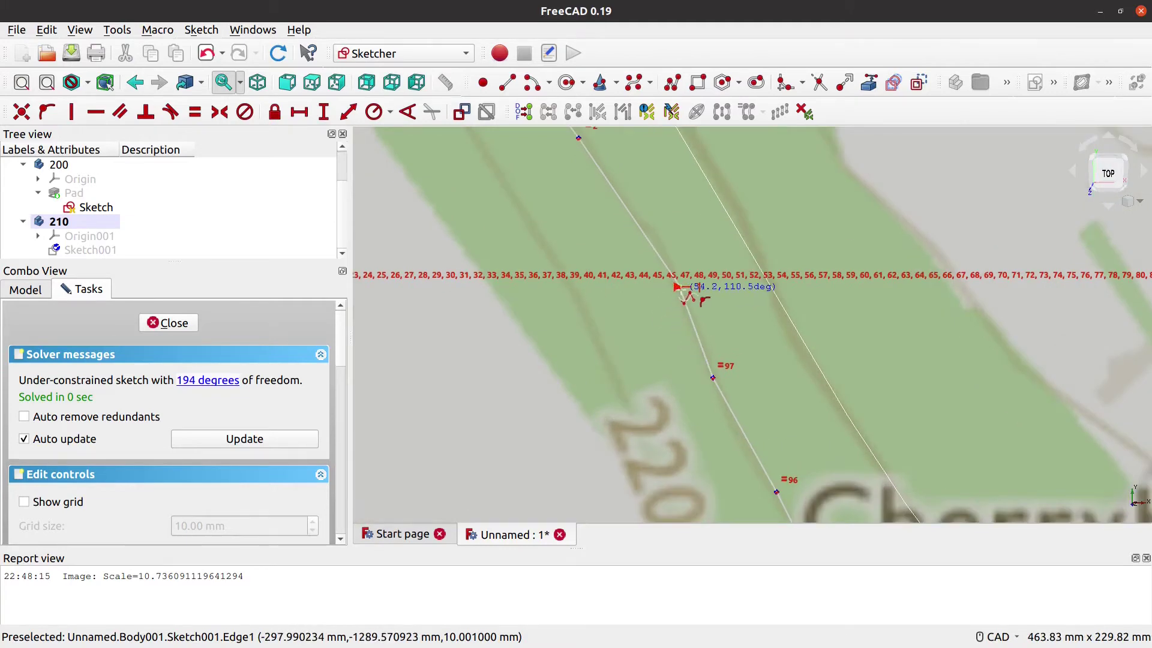
{"action": "left_click", "coordinate": [677, 288]}
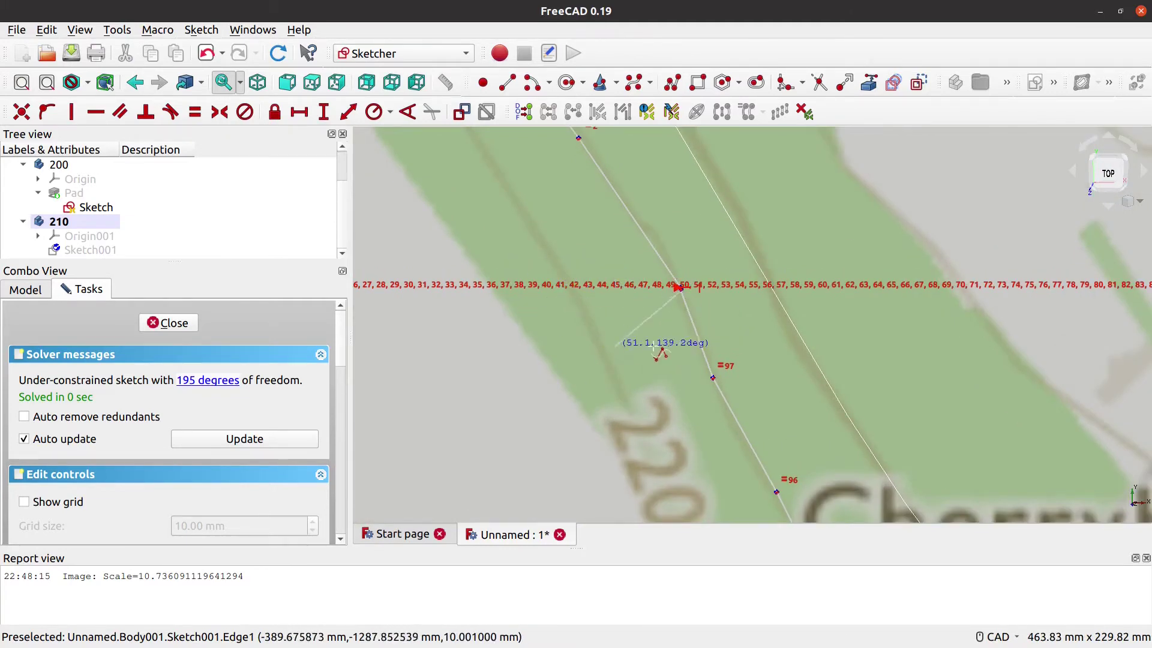
{"action": "scroll", "coordinate": [647, 345], "scroll_direction": "up", "scroll_amount": 7}
{"action": "middle_click_drag", "start_coordinate": [639, 413], "coordinate": [613, 473]}
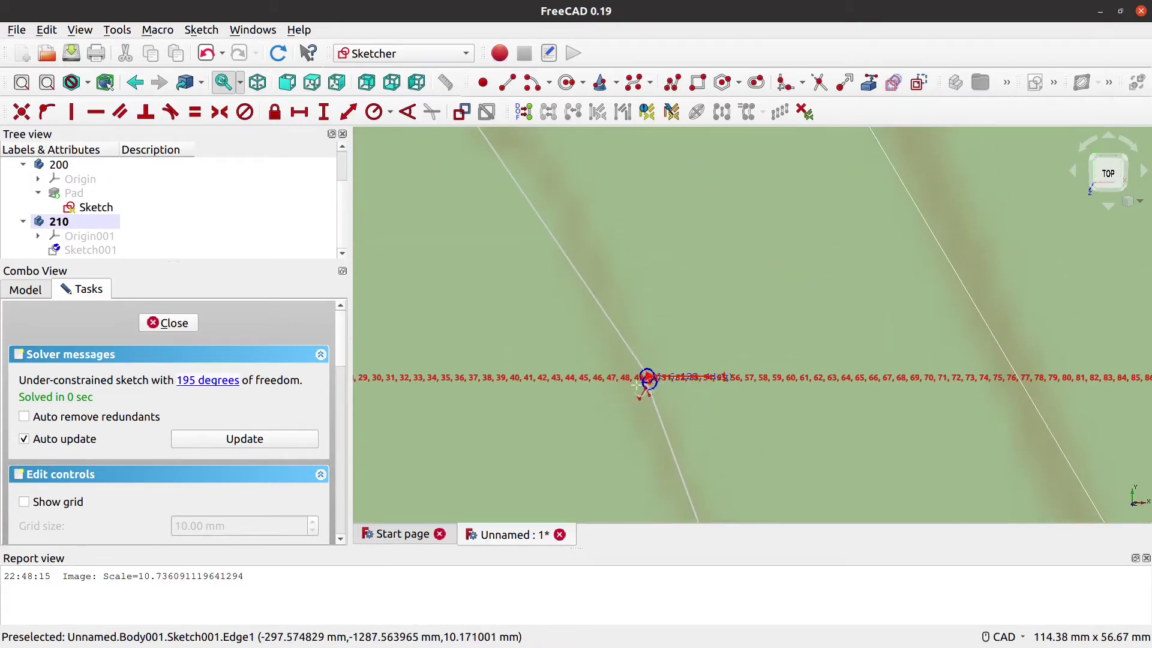
{"action": "scroll", "coordinate": [648, 378], "scroll_direction": "up", "scroll_amount": 5}
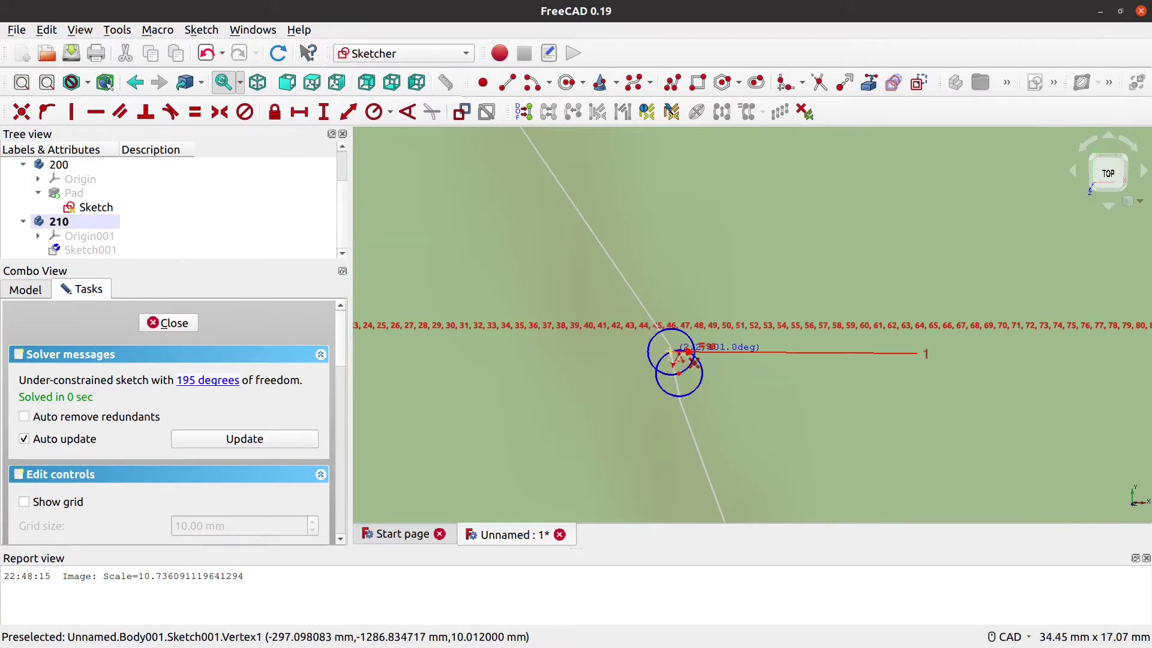
{"action": "left_click", "coordinate": [441, 337]}
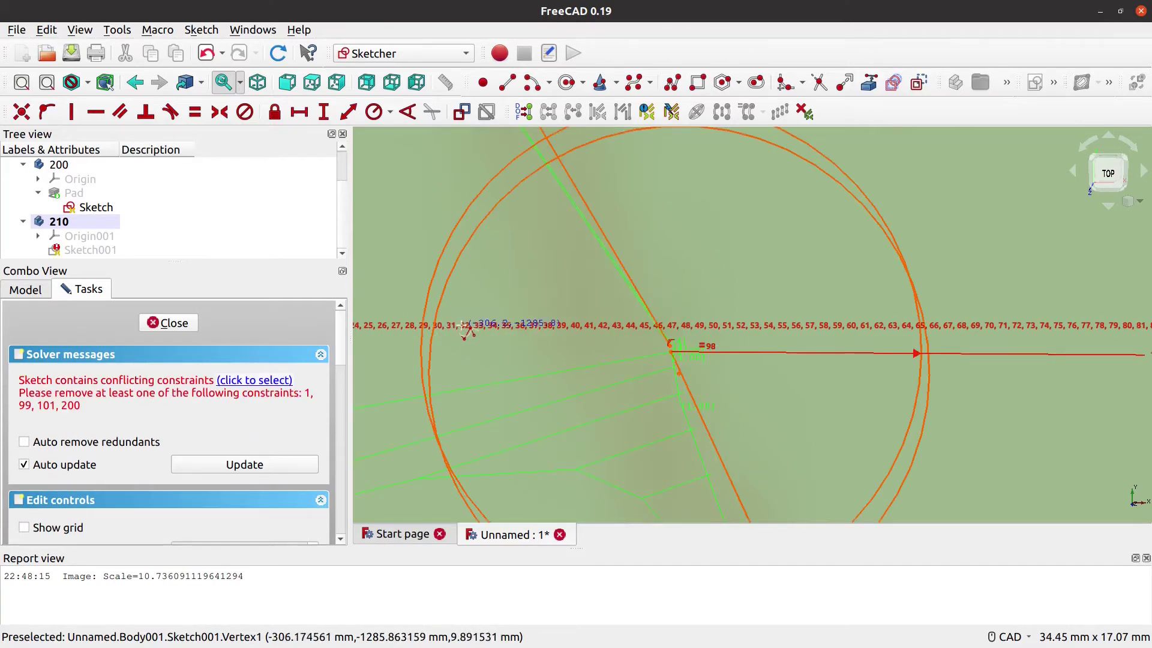
Step: Zoom and pan over the closed 210 outline to check it, then close Sketch001
{"action": "scroll", "coordinate": [480, 327], "scroll_direction": "down", "scroll_amount": 5}
{"action": "scroll", "coordinate": [516, 313], "scroll_direction": "down", "scroll_amount": 4}
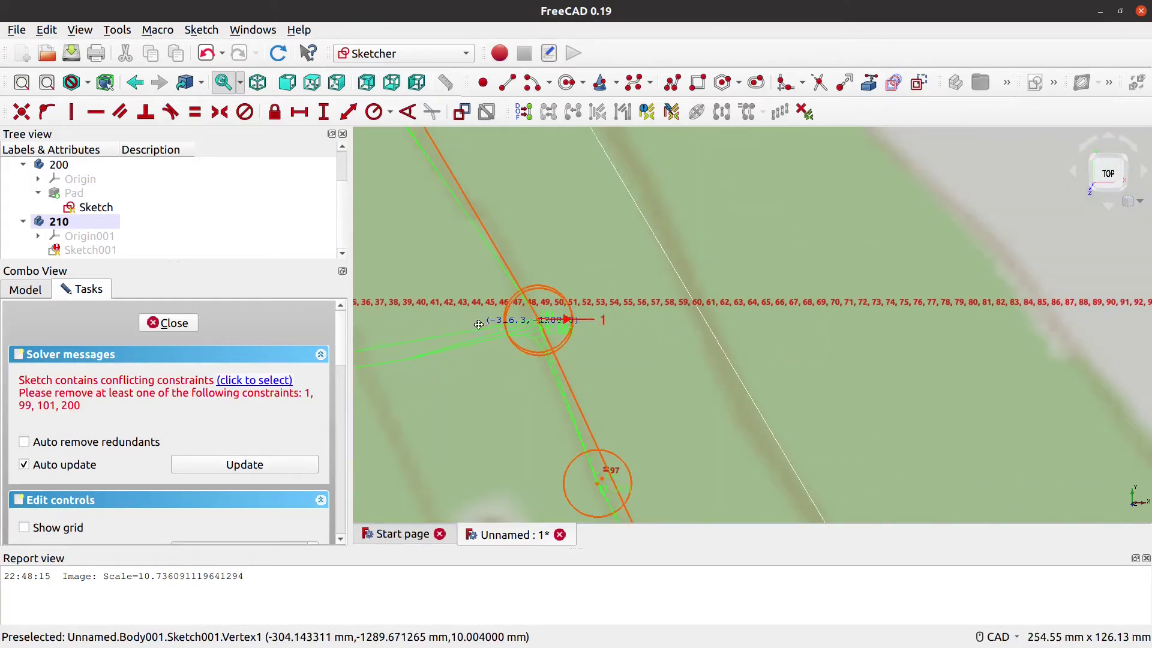
{"action": "middle_click_drag", "start_coordinate": [478, 322], "coordinate": [973, 483]}
{"action": "scroll", "coordinate": [605, 333], "scroll_direction": "down", "scroll_amount": 15}
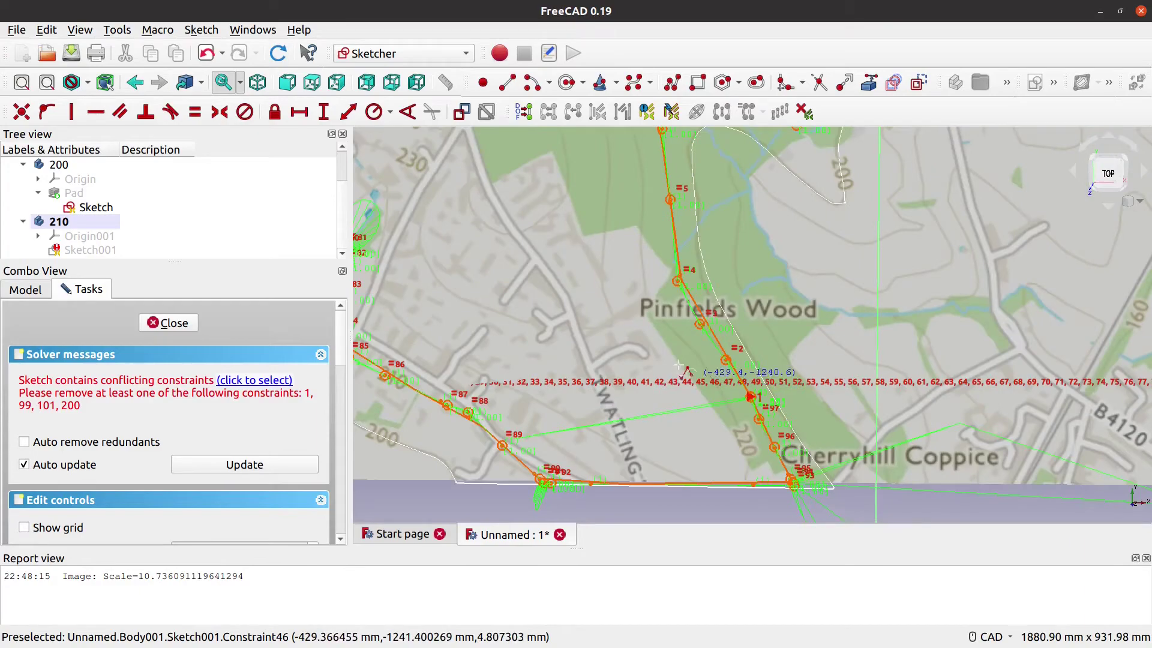
{"action": "middle_click_drag", "start_coordinate": [538, 200], "coordinate": [689, 446]}
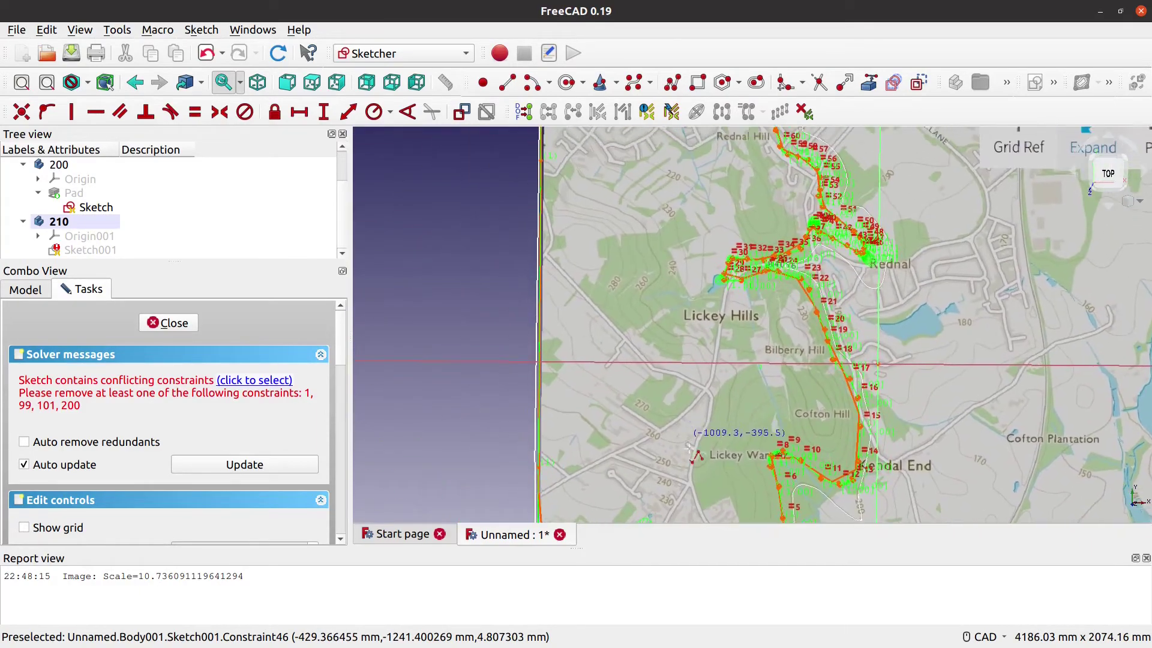
{"action": "middle_click_drag", "start_coordinate": [643, 254], "coordinate": [623, 440]}
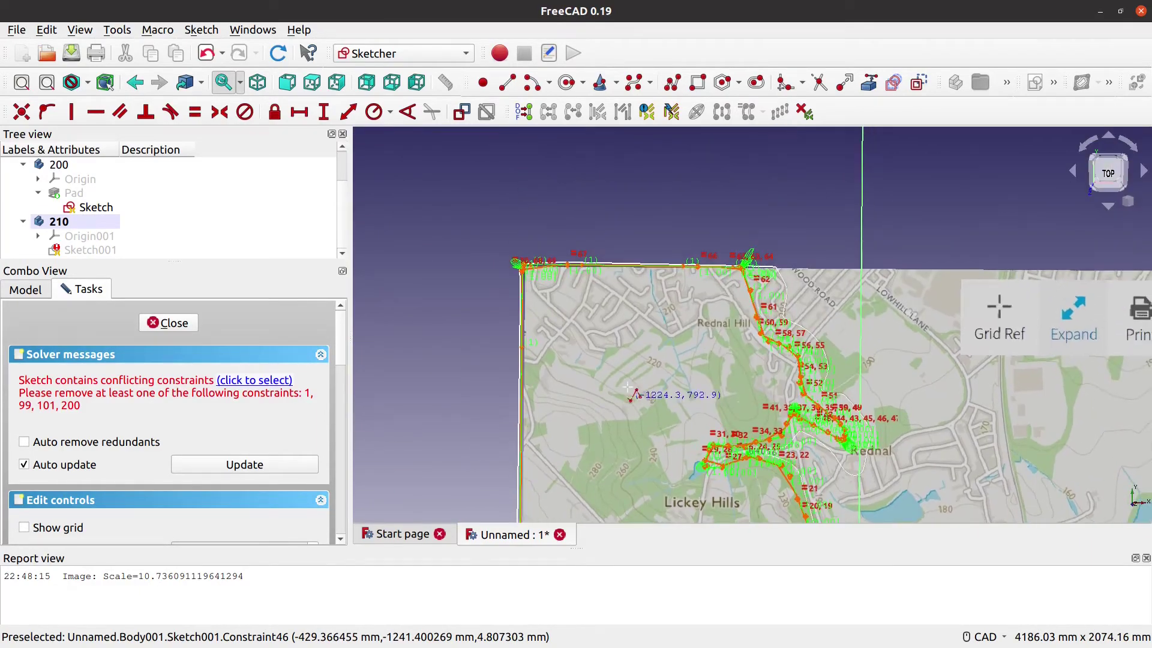
{"action": "scroll", "coordinate": [628, 357], "scroll_direction": "up", "scroll_amount": 2}
{"action": "scroll", "coordinate": [628, 358], "scroll_direction": "up", "scroll_amount": 2}
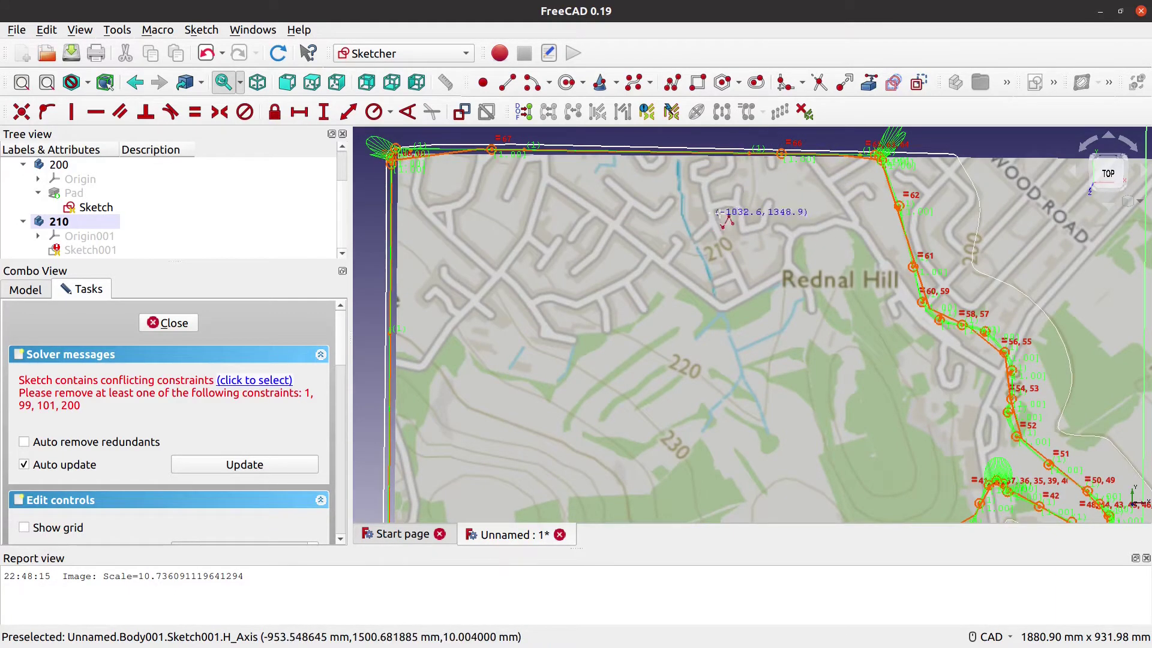
{"action": "scroll", "coordinate": [811, 377], "scroll_direction": "down", "scroll_amount": 2}
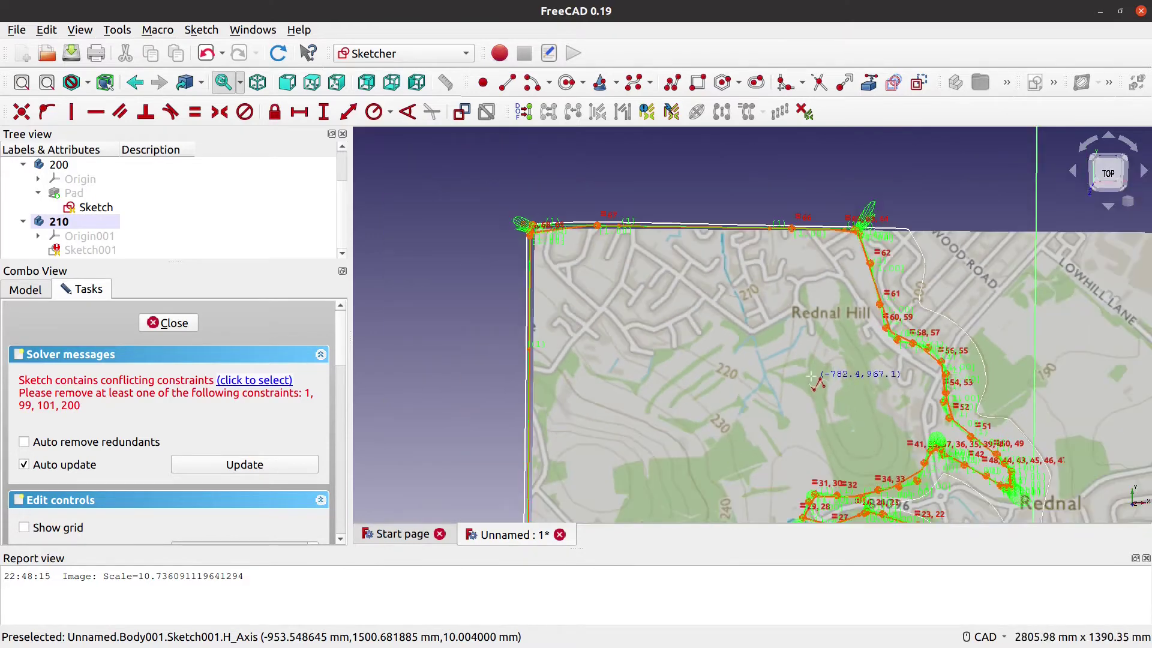
{"action": "scroll", "coordinate": [804, 422], "scroll_direction": "down", "scroll_amount": 2}
{"action": "middle_click_drag", "start_coordinate": [804, 423], "coordinate": [592, 230]}
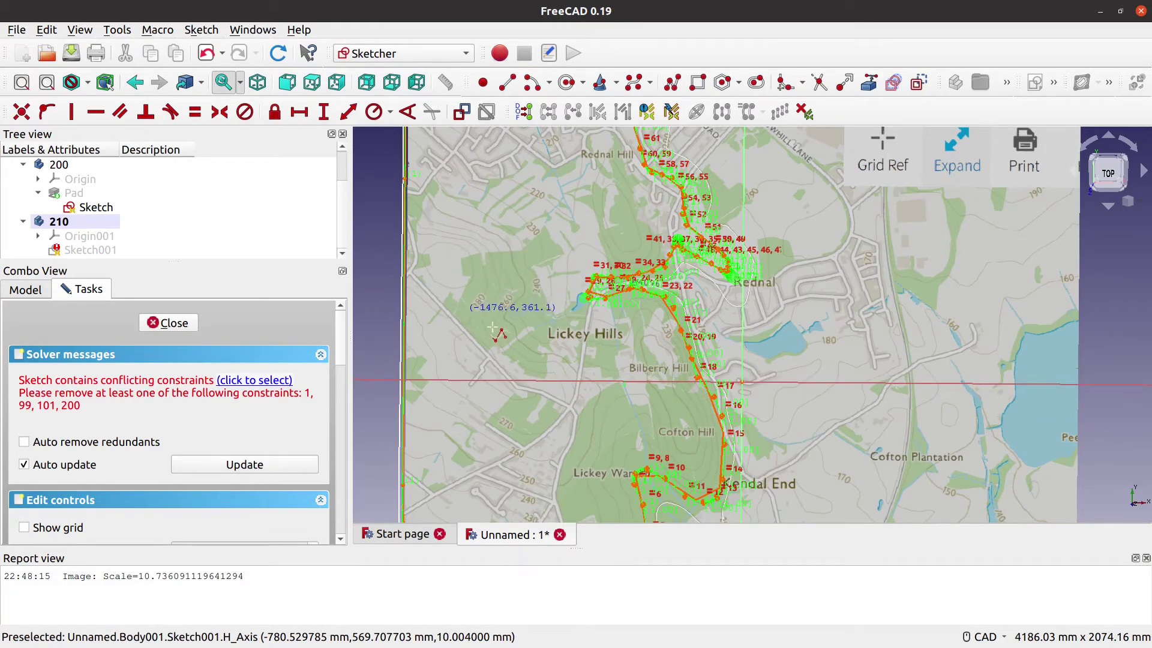
{"action": "middle_click_drag", "start_coordinate": [547, 207], "coordinate": [592, 340]}
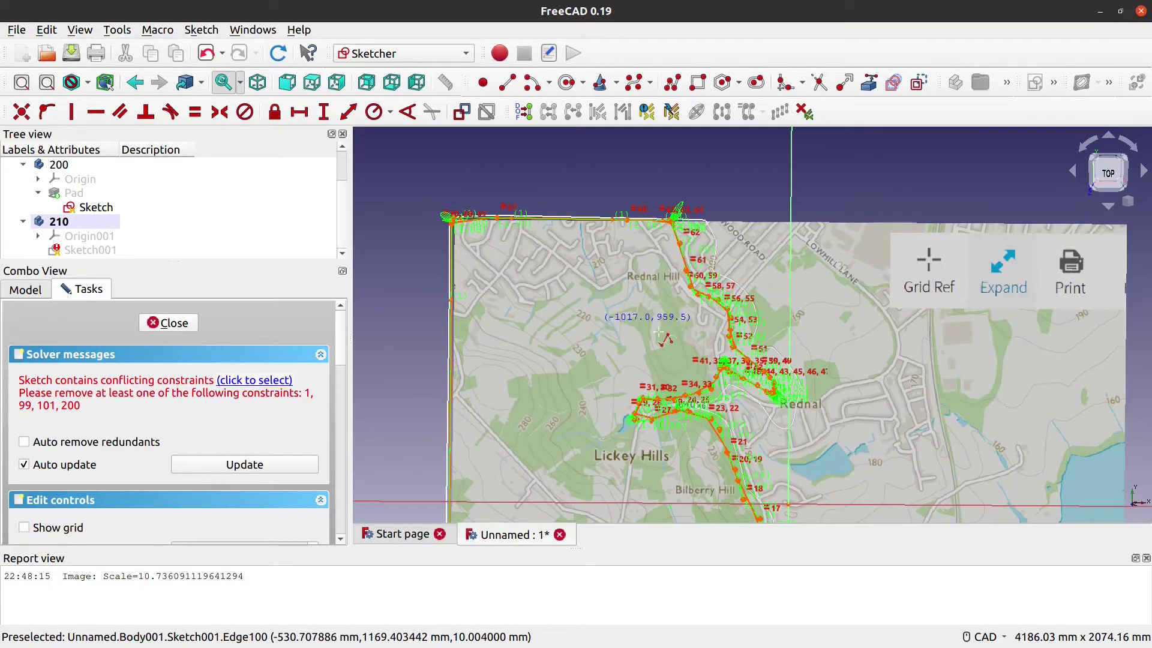
{"action": "left_click", "coordinate": [174, 322]}
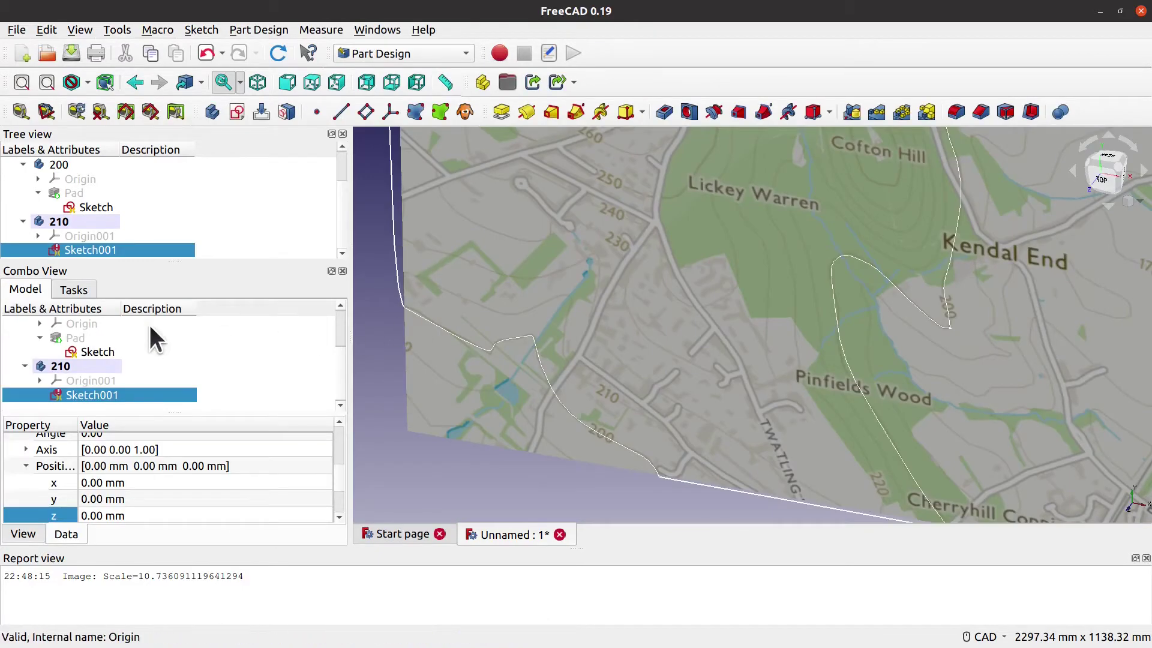
Step: Reopen Sketch001, delete the conflicting Constraint99, and close the repaired sketch
{"action": "mouse_move", "coordinate": [111, 249]}
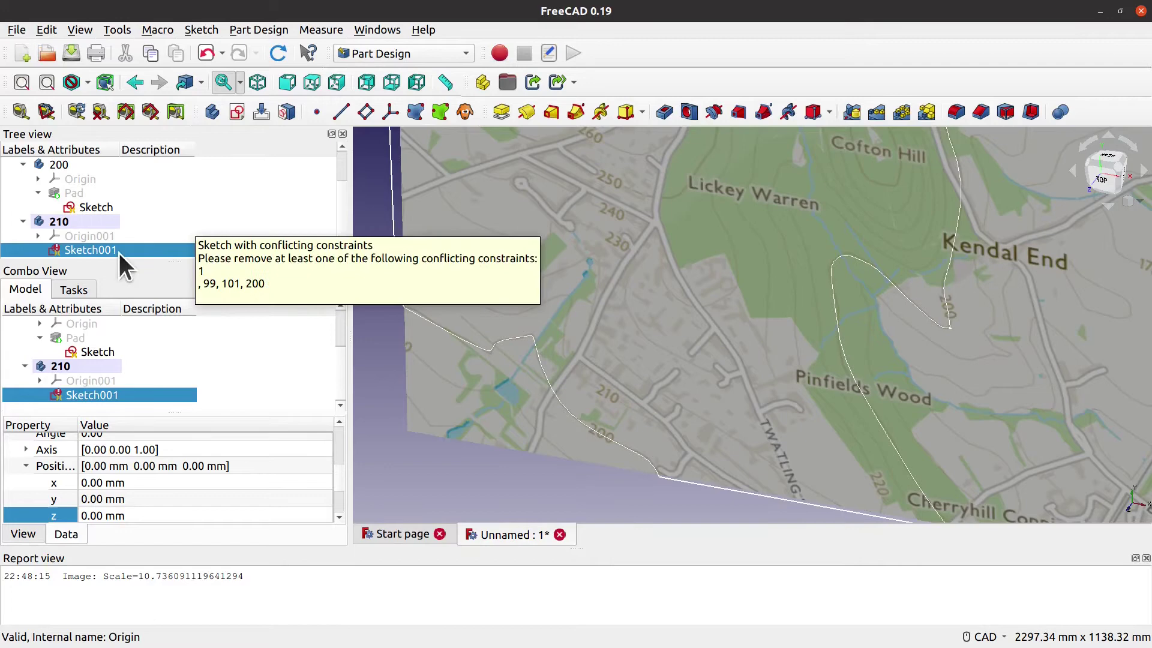
{"action": "double_click", "coordinate": [98, 394]}
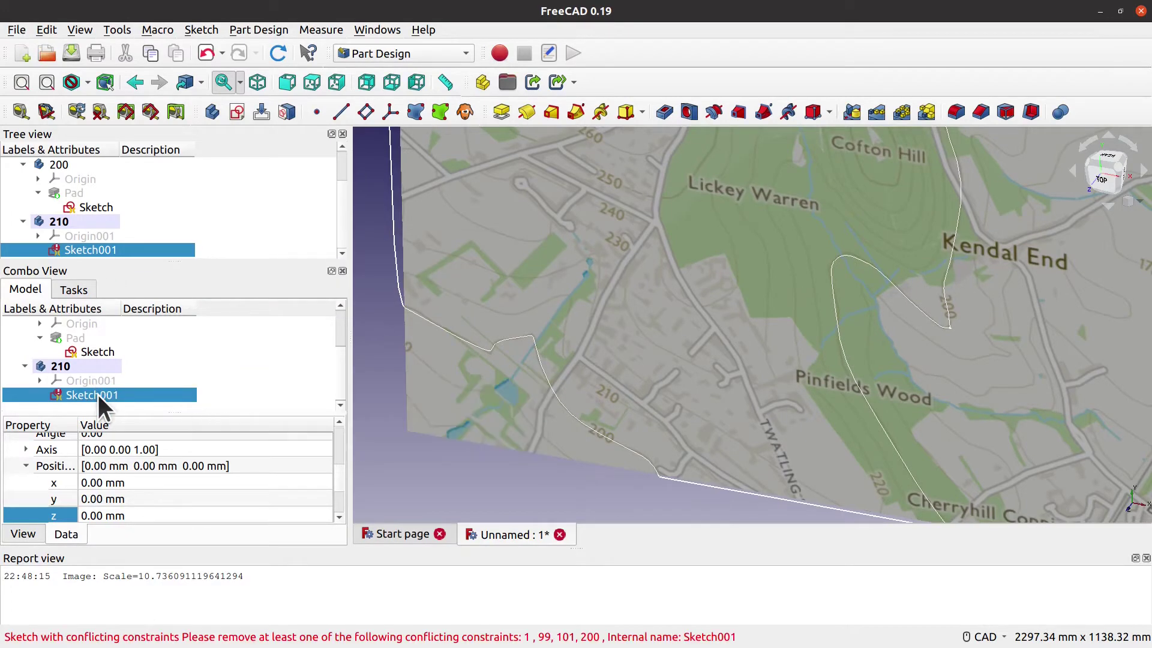
{"action": "scroll", "coordinate": [242, 413], "scroll_direction": "down", "scroll_amount": 10}
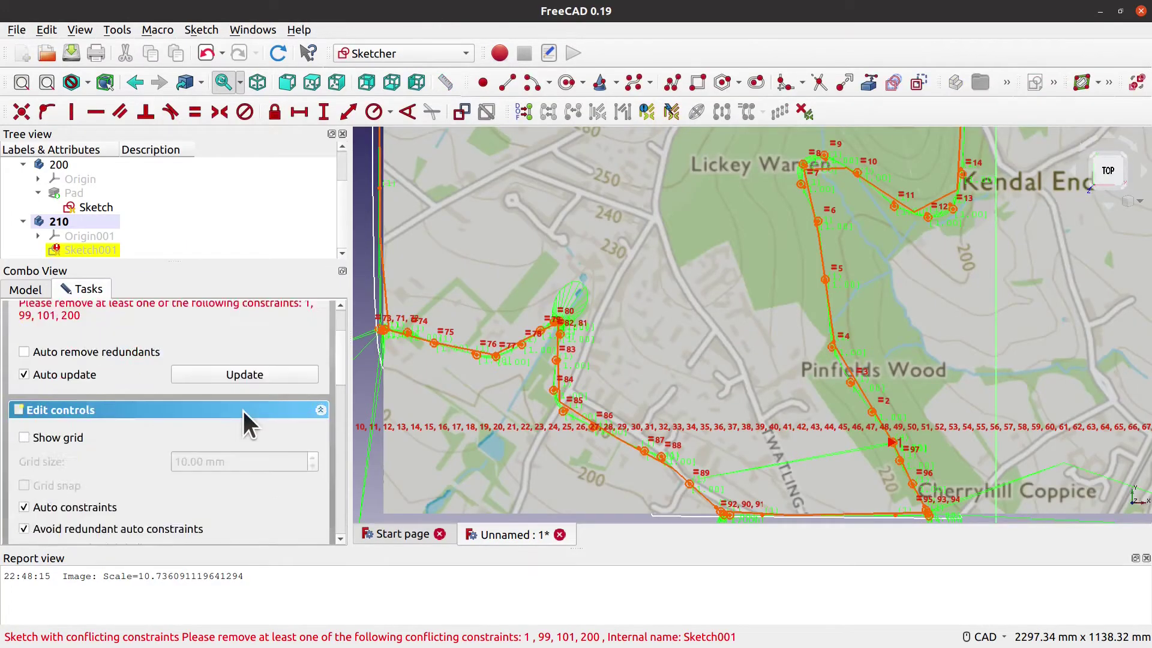
{"action": "scroll", "coordinate": [242, 408], "scroll_direction": "up", "scroll_amount": 1}
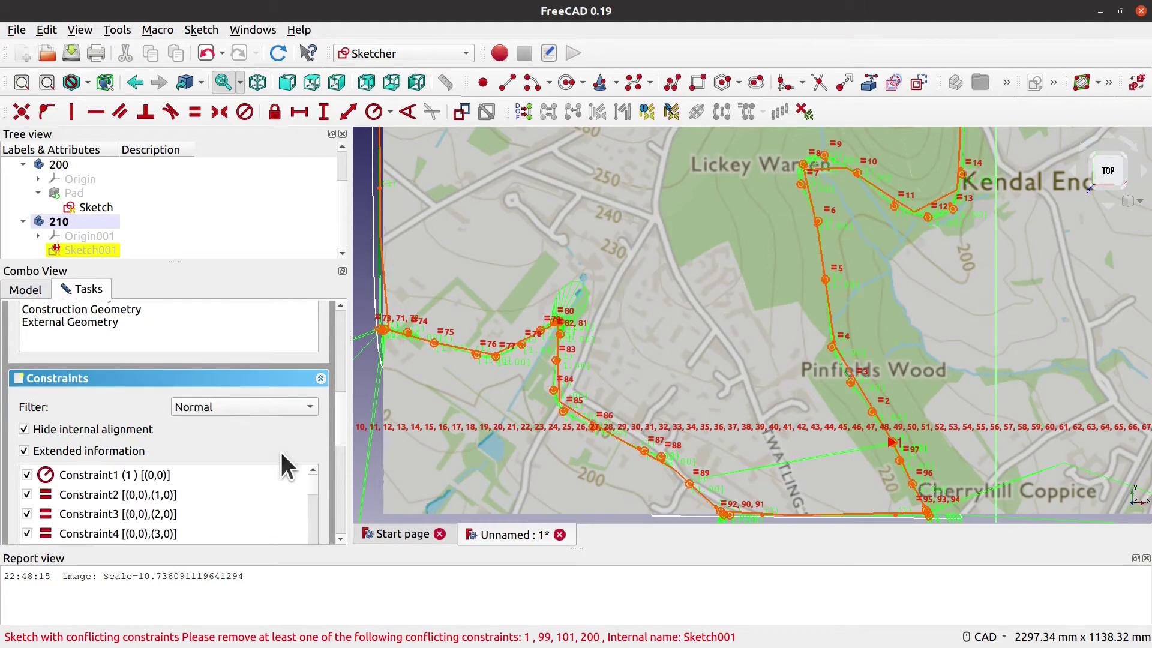
{"action": "left_click_drag", "start_coordinate": [307, 484], "coordinate": [323, 585]}
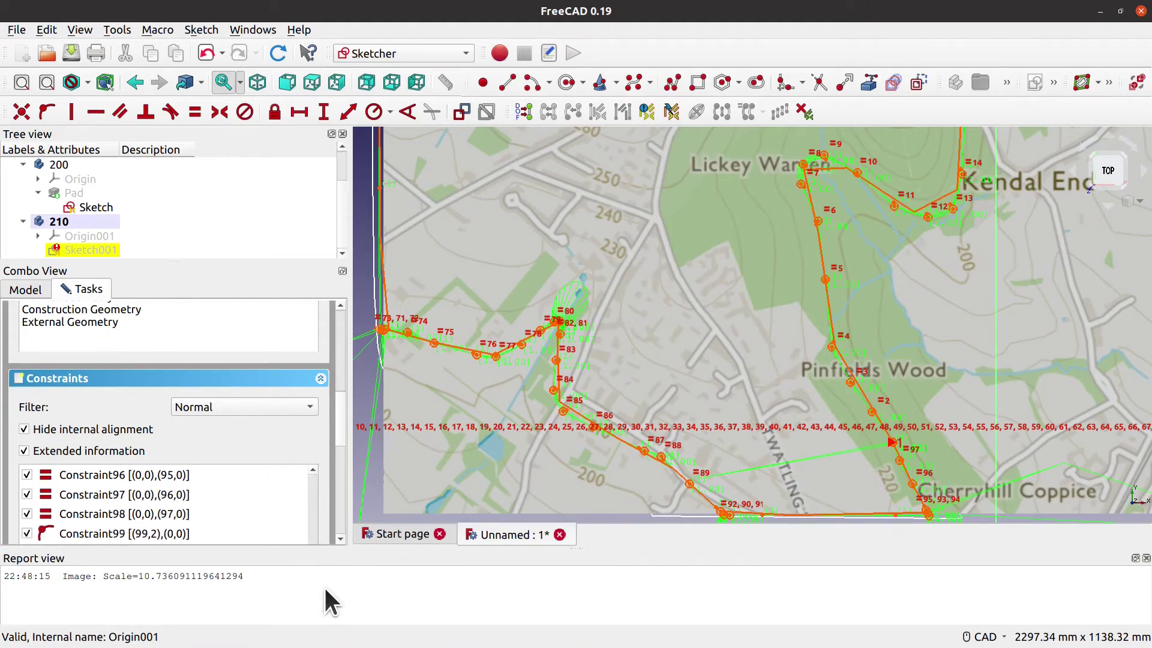
{"action": "left_click", "coordinate": [167, 534]}
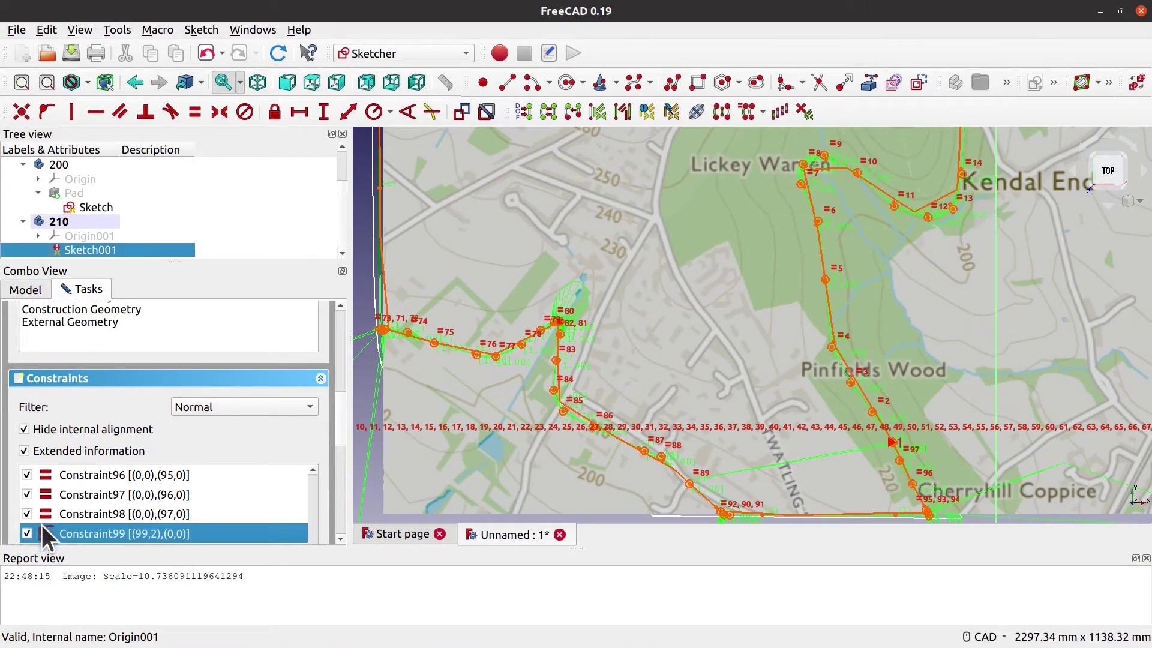
{"action": "right_click", "coordinate": [79, 531]}
{"action": "left_click", "coordinate": [133, 487]}
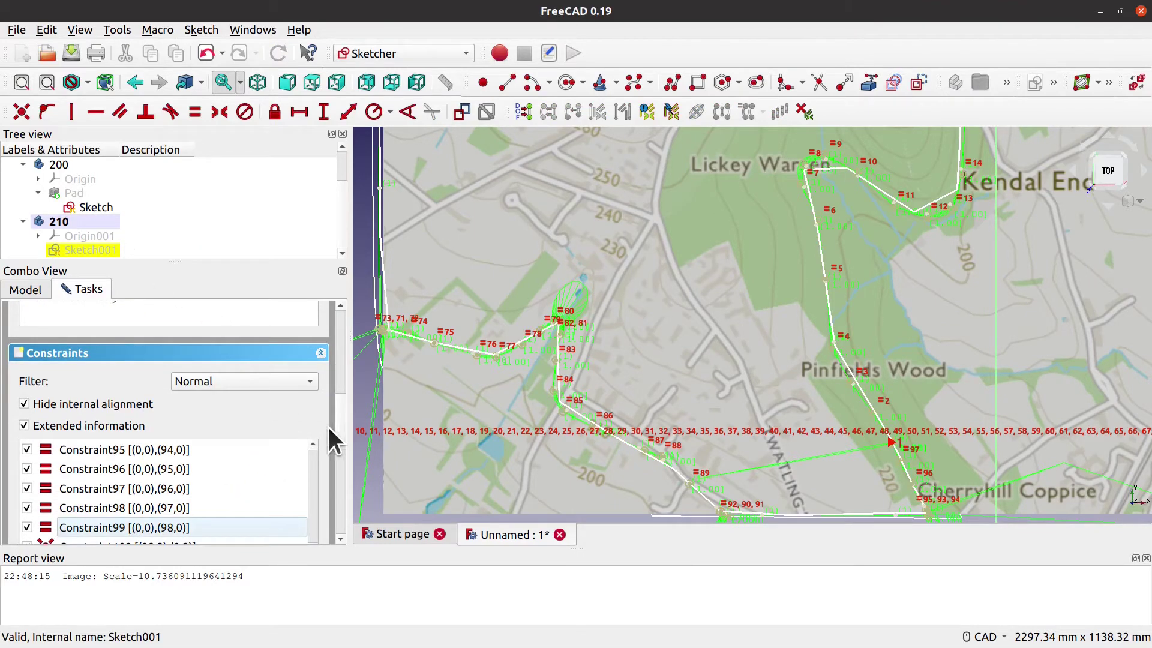
{"action": "left_click_drag", "start_coordinate": [338, 426], "coordinate": [333, 321]}
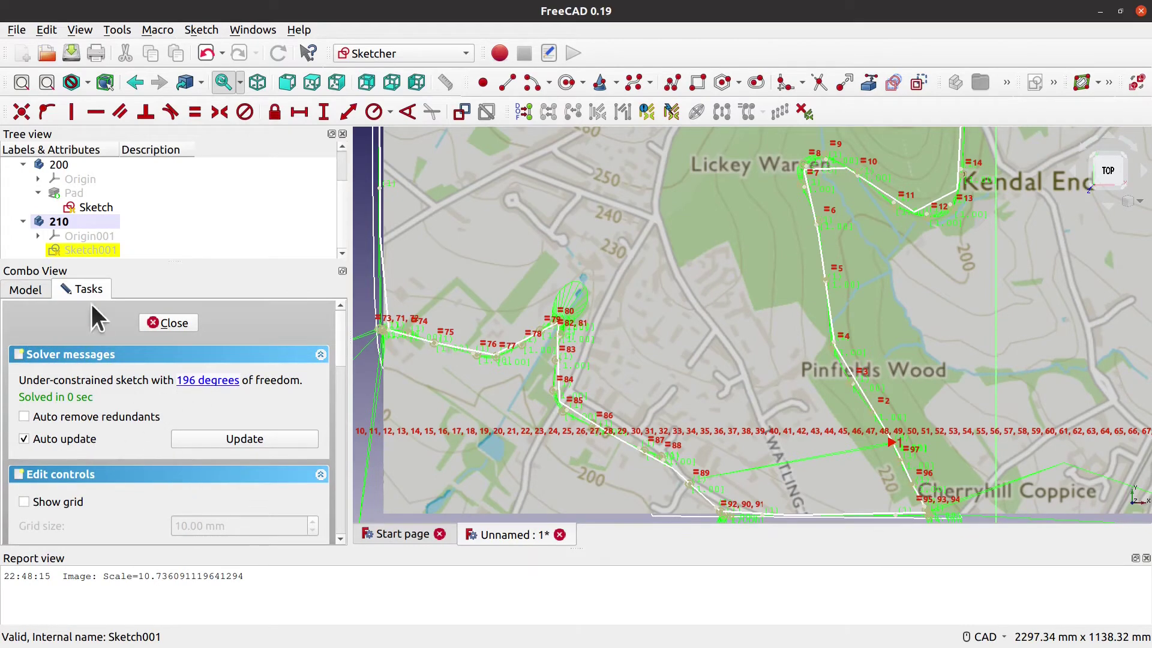
{"action": "left_click", "coordinate": [157, 322]}
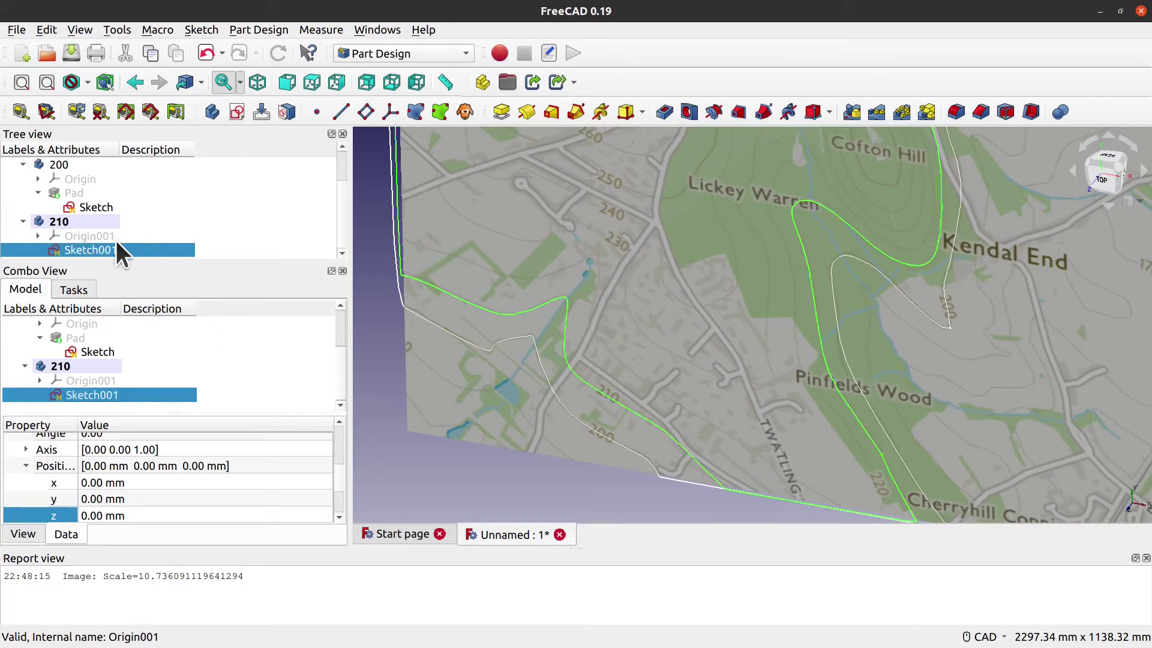
Step: Pad Sketch001 at 10 mm as Pad001 and pan and zoom to inspect it over the map
{"action": "left_click", "coordinate": [504, 111]}
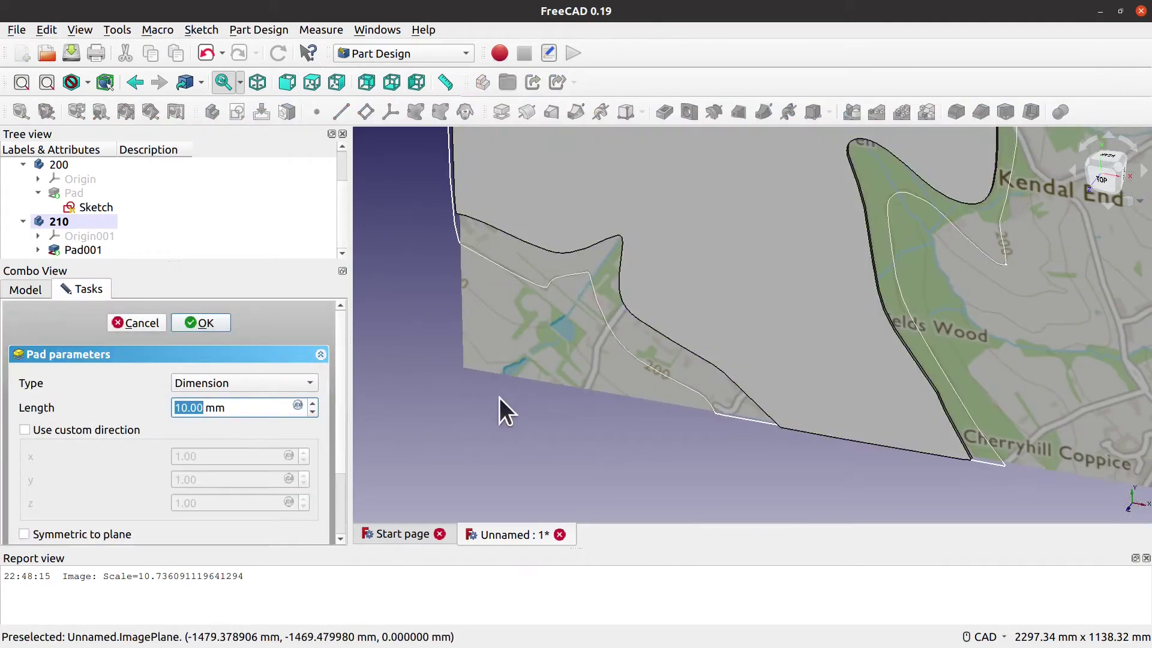
{"action": "middle_click_drag", "start_coordinate": [644, 371], "coordinate": [481, 507]}
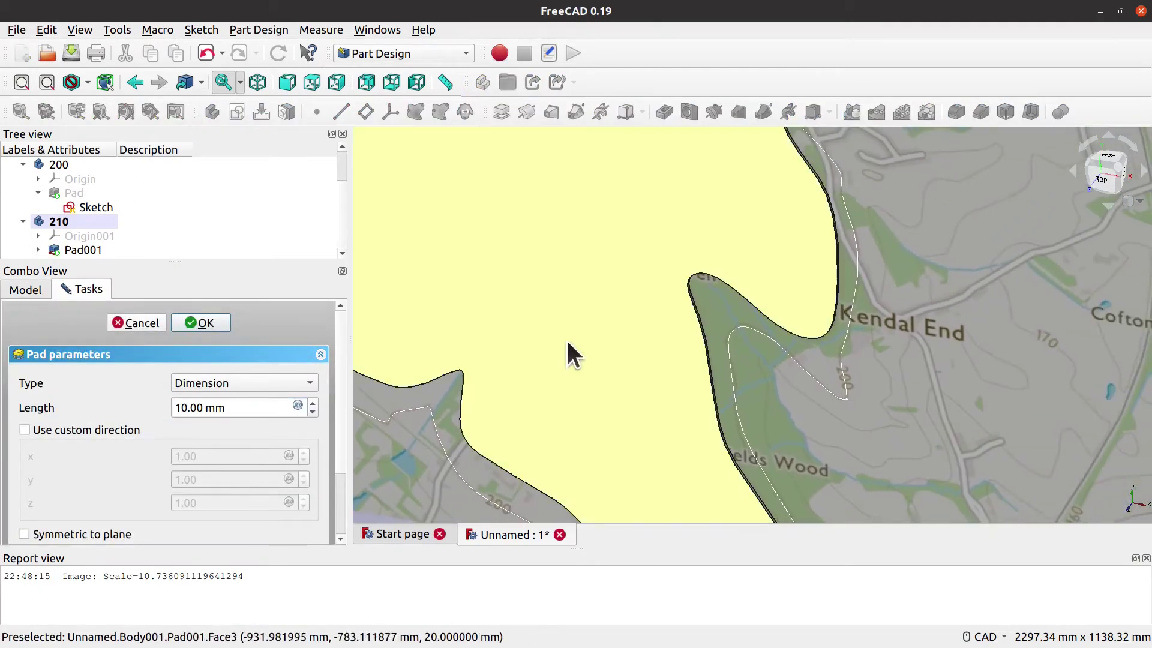
{"action": "scroll", "coordinate": [568, 339], "scroll_direction": "down", "scroll_amount": 3}
{"action": "scroll", "coordinate": [534, 249], "scroll_direction": "up", "scroll_amount": 3}
{"action": "middle_click_drag", "start_coordinate": [576, 403], "coordinate": [601, 459]}
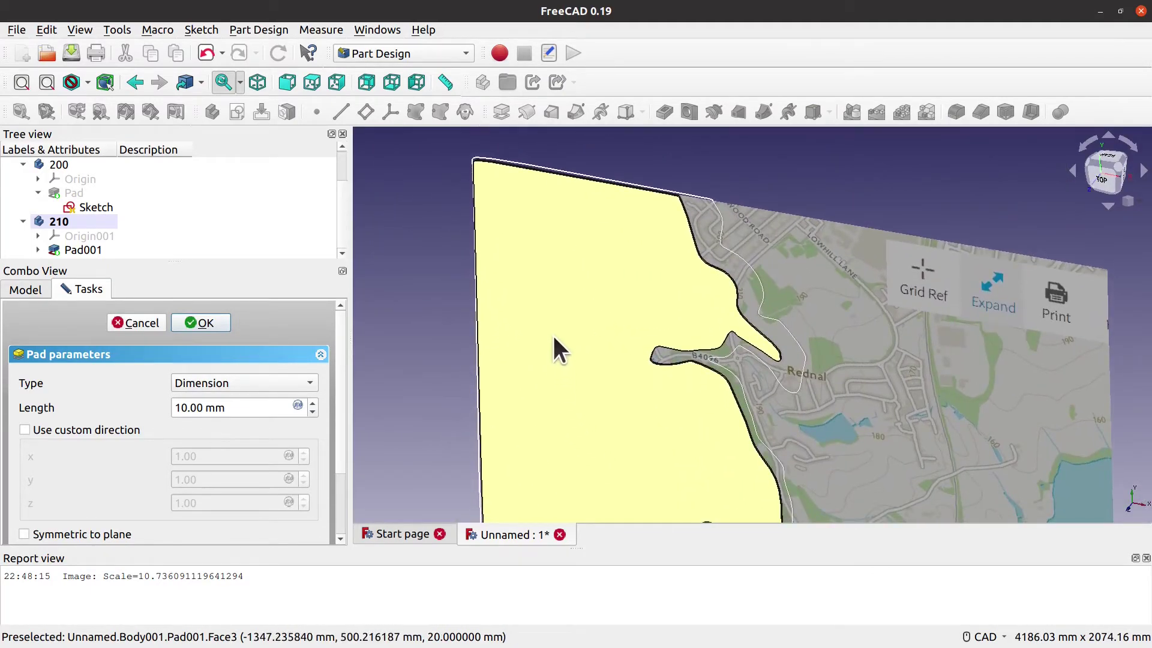
{"action": "scroll", "coordinate": [553, 338], "scroll_direction": "up", "scroll_amount": 1}
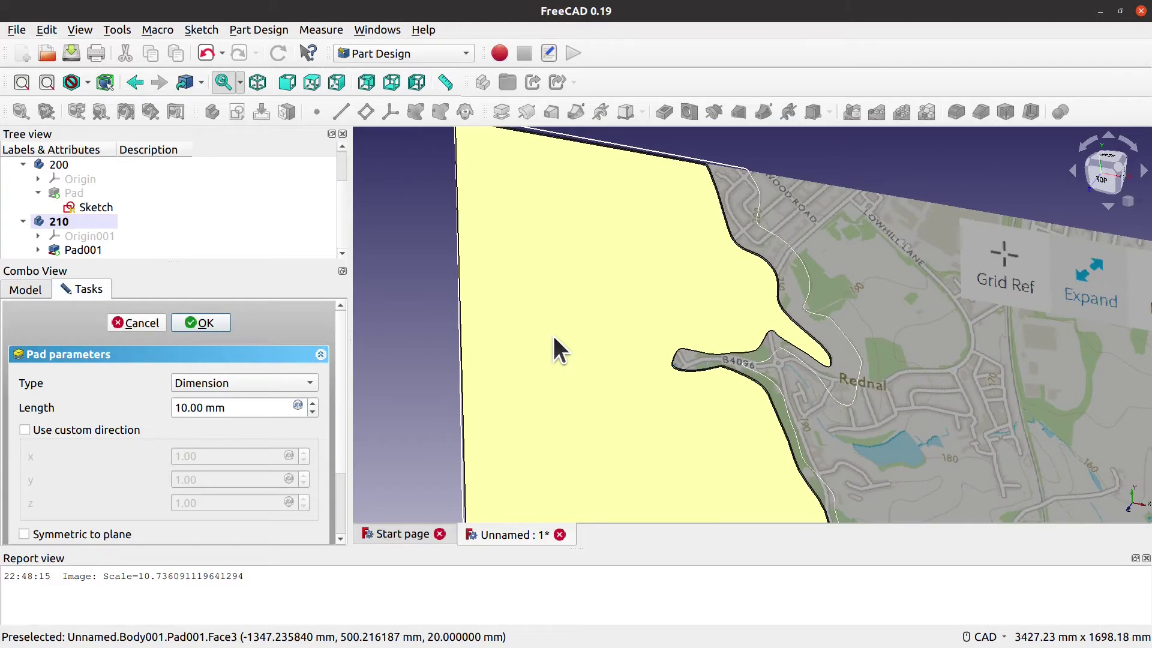
{"action": "middle_click_drag", "start_coordinate": [568, 172], "coordinate": [568, 283]}
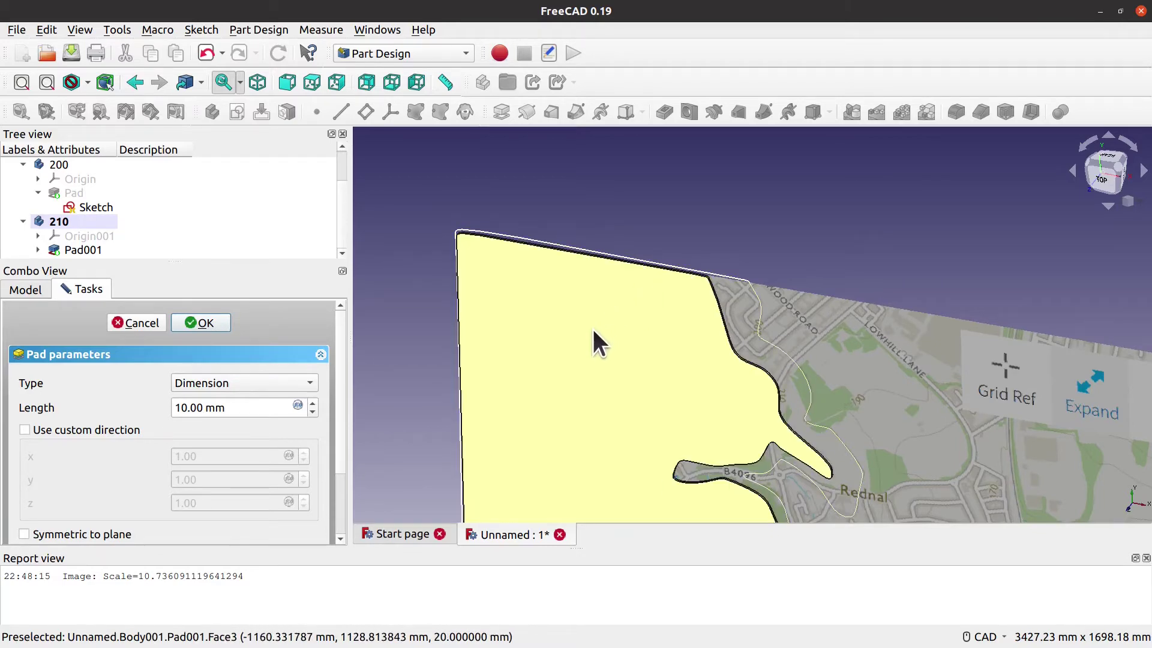
{"action": "middle_click_drag", "start_coordinate": [598, 373], "coordinate": [576, 309]}
{"action": "scroll", "coordinate": [589, 386], "scroll_direction": "down", "scroll_amount": 1}
{"action": "middle_click_drag", "start_coordinate": [589, 386], "coordinate": [607, 362]}
{"action": "middle_click_drag", "start_coordinate": [533, 295], "coordinate": [565, 392]}
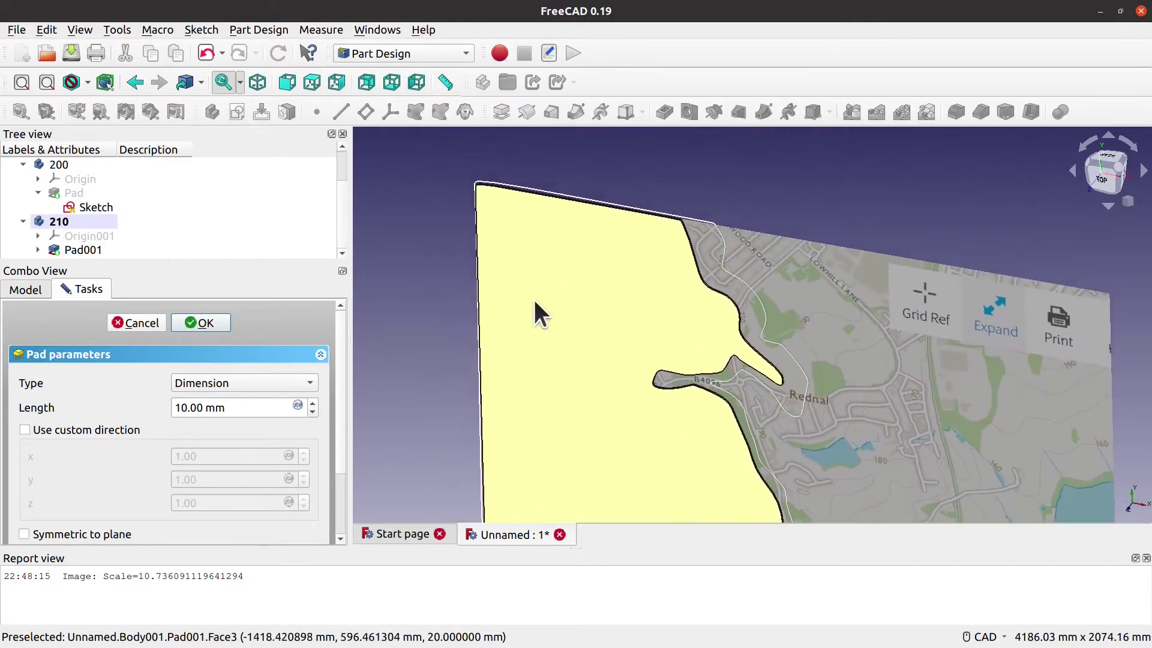
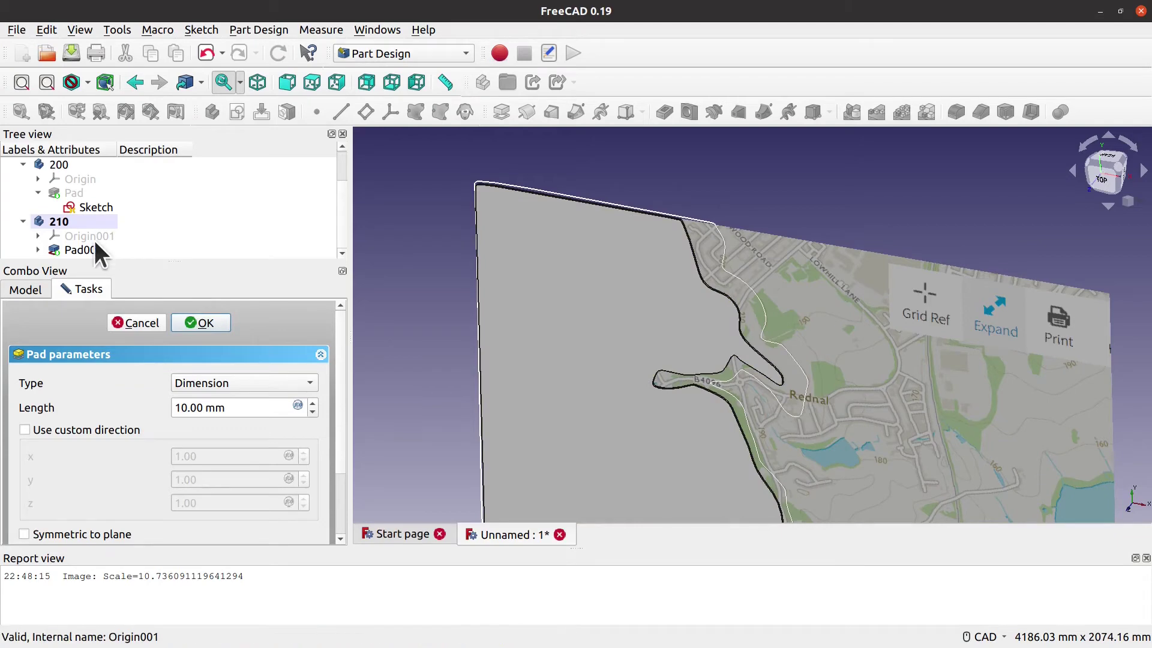
Step: Select body 210 and its Pad001 in the tree, then hide Pad001
{"action": "left_click", "coordinate": [79, 220]}
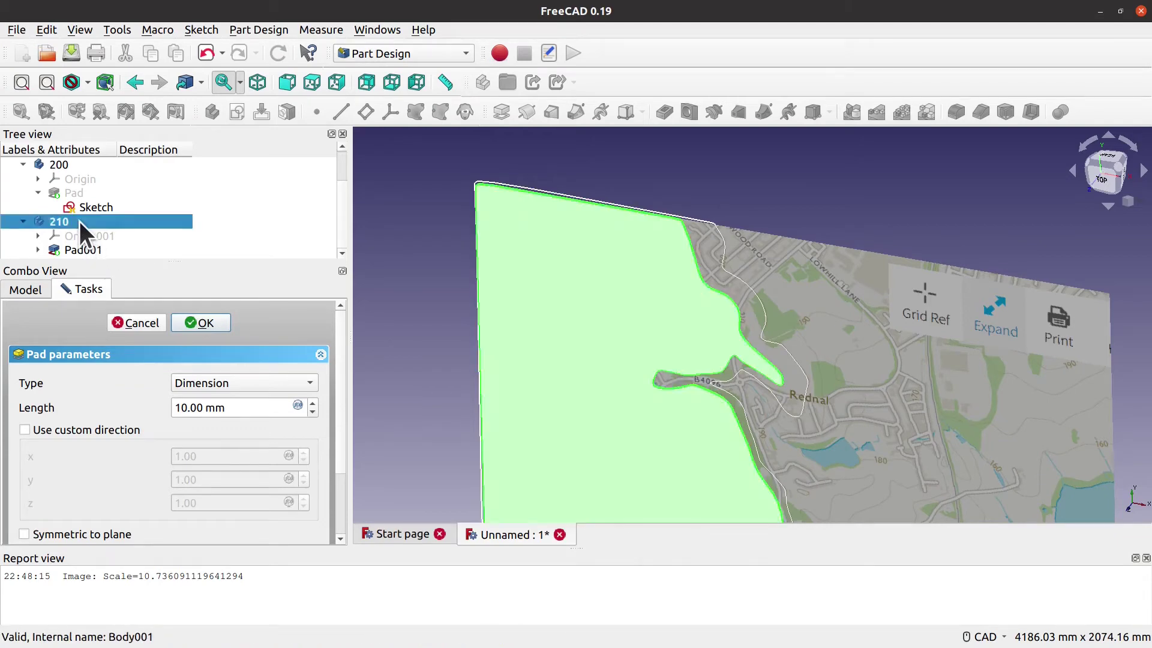
{"action": "right_click", "coordinate": [85, 222]}
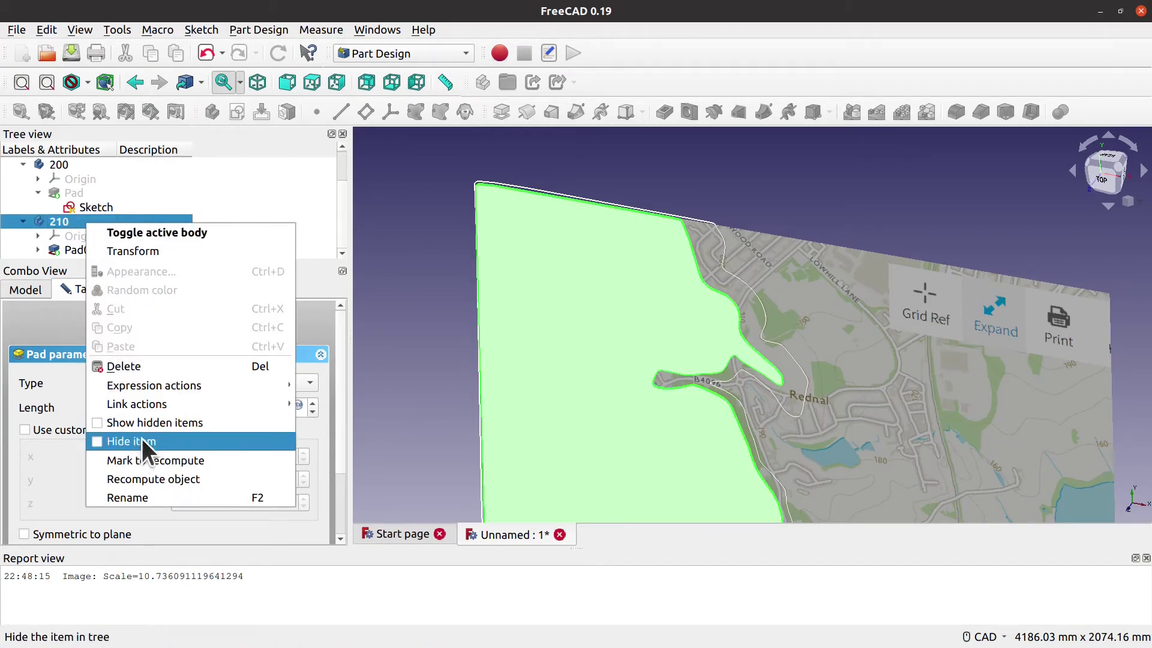
{"action": "left_click", "coordinate": [185, 221]}
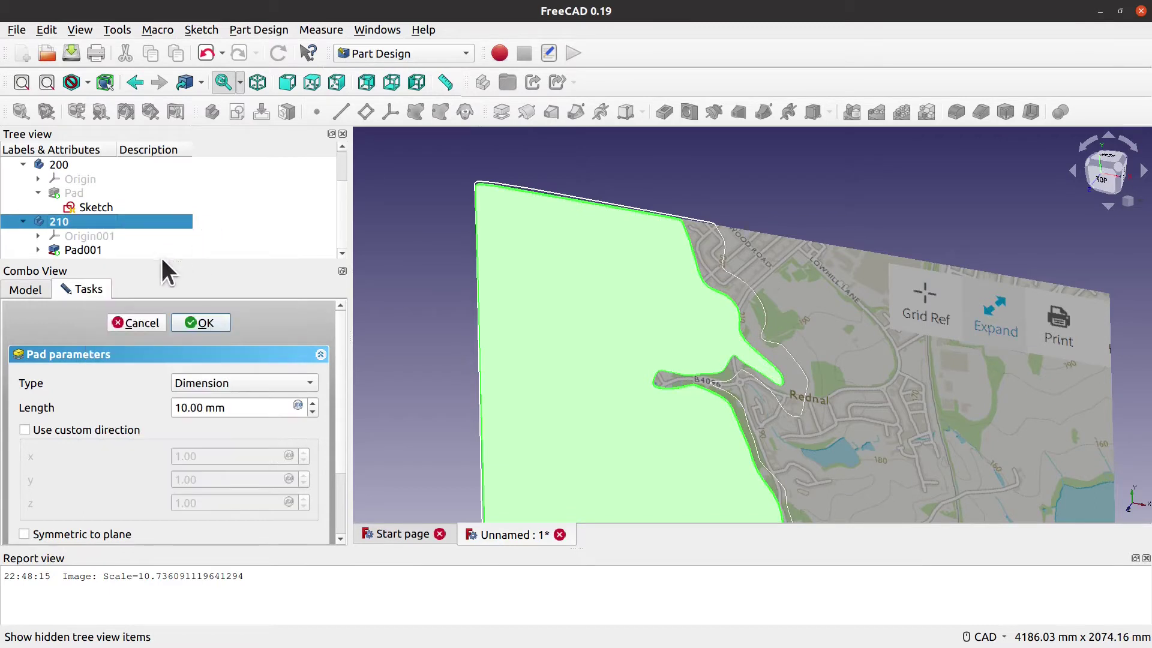
{"action": "left_click", "coordinate": [82, 249]}
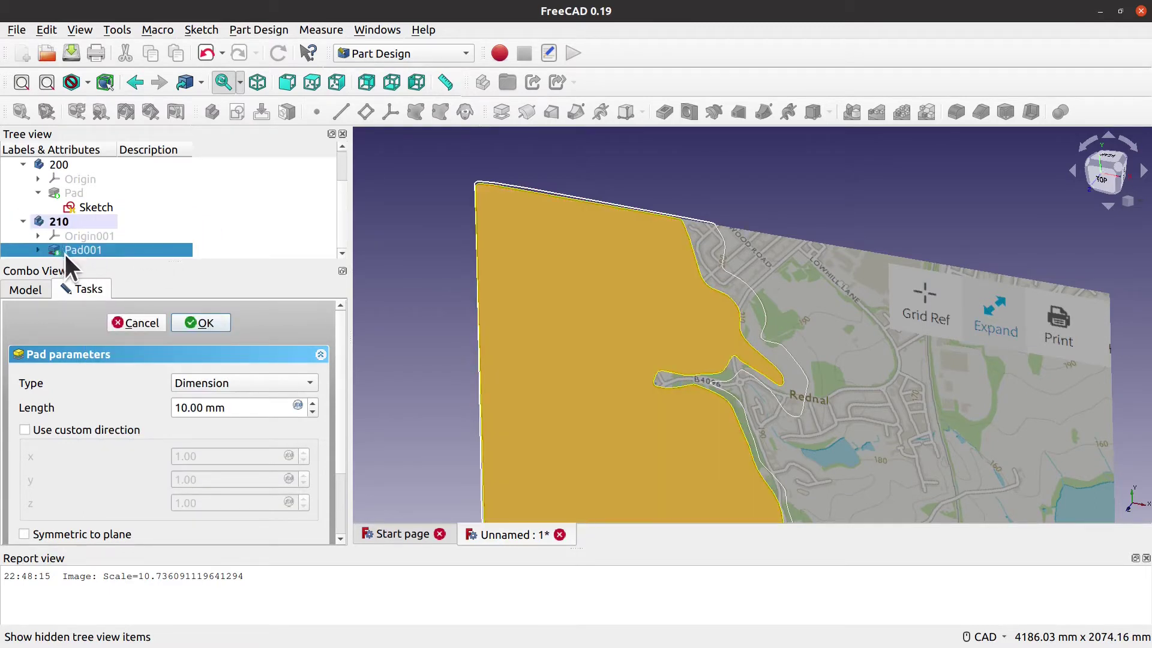
{"action": "left_click", "coordinate": [40, 250]}
{"action": "left_click", "coordinate": [94, 249]}
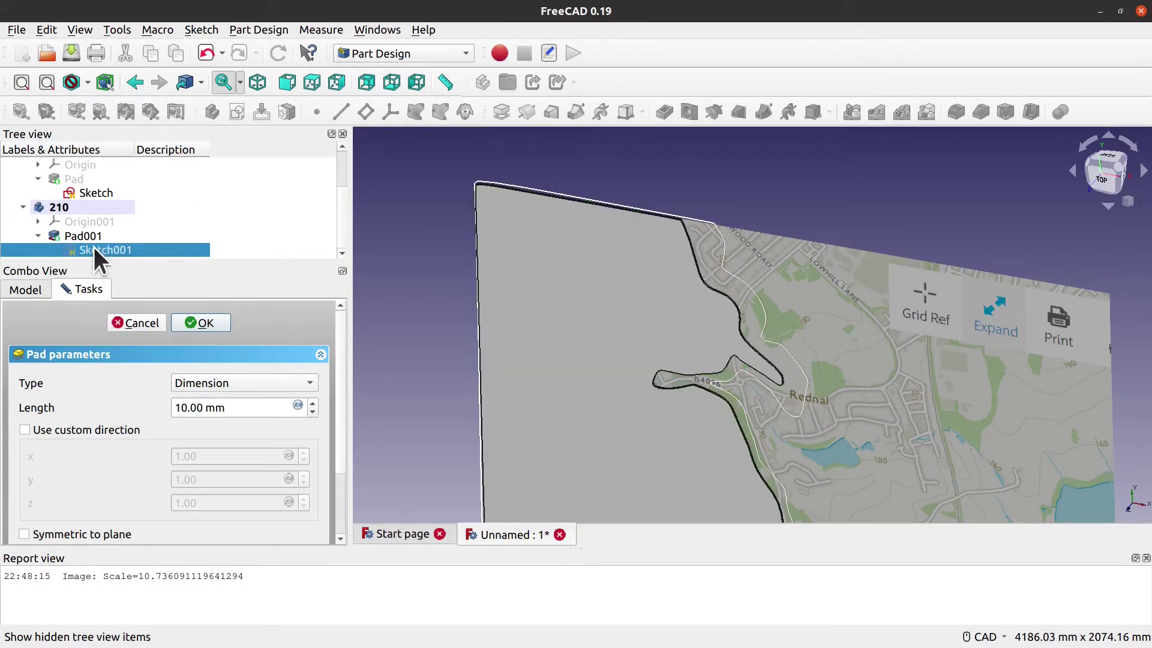
{"action": "left_click", "coordinate": [94, 236]}
{"action": "key", "text": "space"}
Step: Check the 210 outline along the map's top edge and confirm the 10 mm Pad001
{"action": "scroll", "coordinate": [607, 289], "scroll_direction": "up", "scroll_amount": 2}
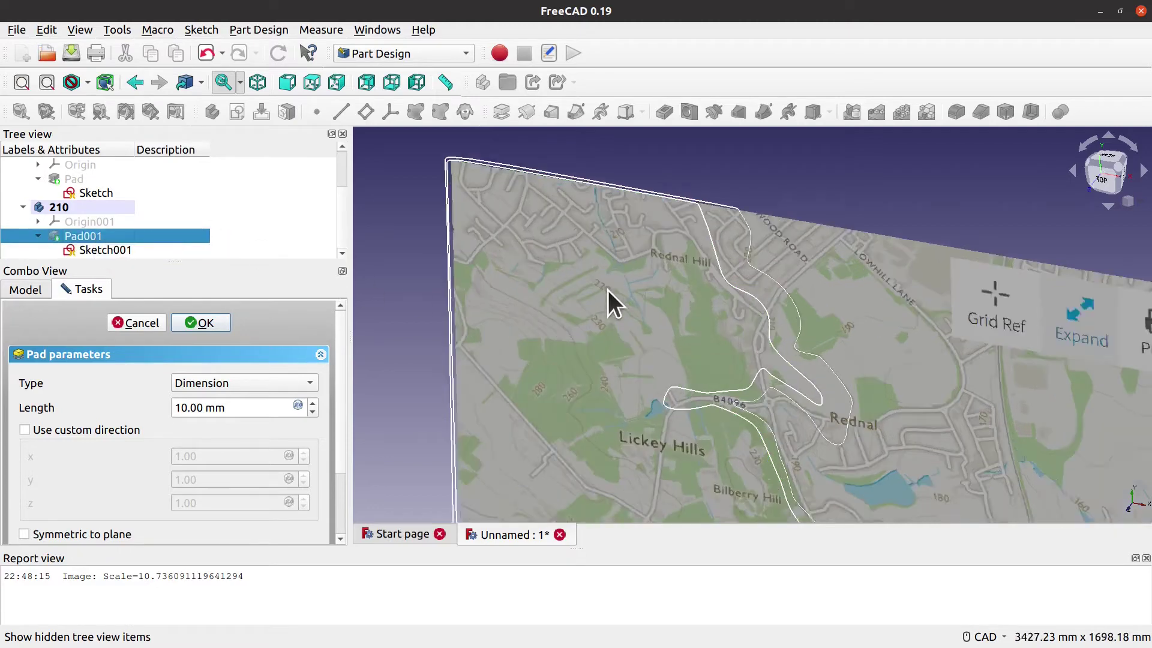
{"action": "scroll", "coordinate": [607, 290], "scroll_direction": "up", "scroll_amount": 2}
{"action": "middle_click_drag", "start_coordinate": [608, 240], "coordinate": [715, 485]}
{"action": "scroll", "coordinate": [588, 384], "scroll_direction": "up", "scroll_amount": 2}
{"action": "scroll", "coordinate": [589, 384], "scroll_direction": "up", "scroll_amount": 3}
{"action": "scroll", "coordinate": [729, 448], "scroll_direction": "down", "scroll_amount": 1}
{"action": "middle_click_drag", "start_coordinate": [627, 439], "coordinate": [703, 445]}
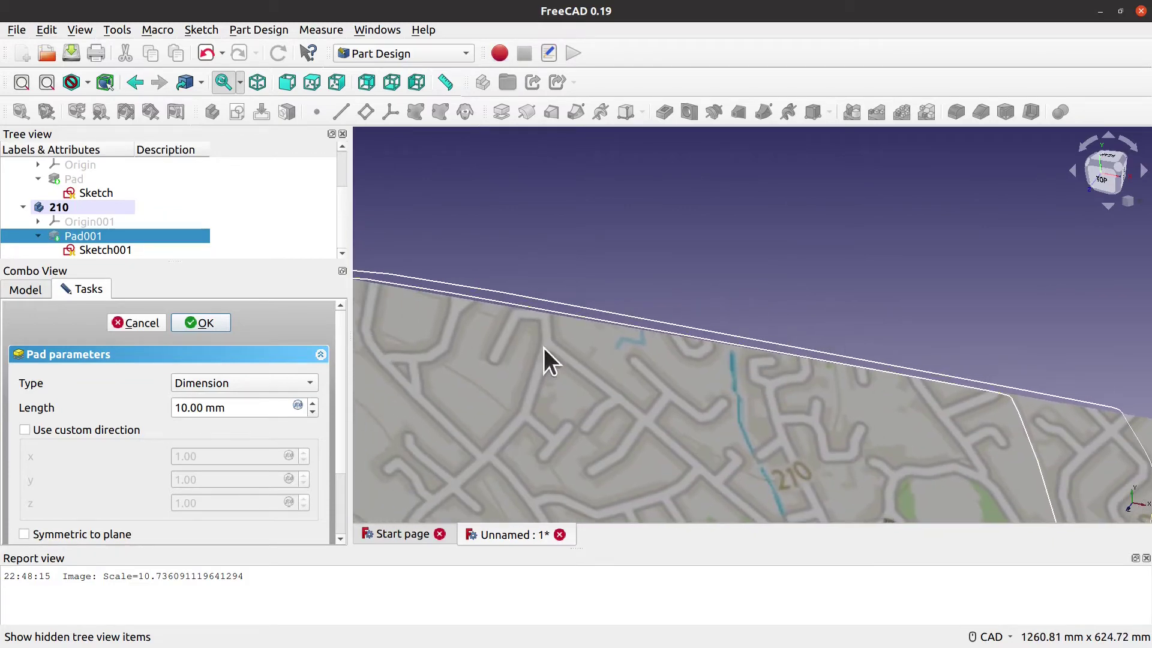
{"action": "left_click", "coordinate": [485, 308]}
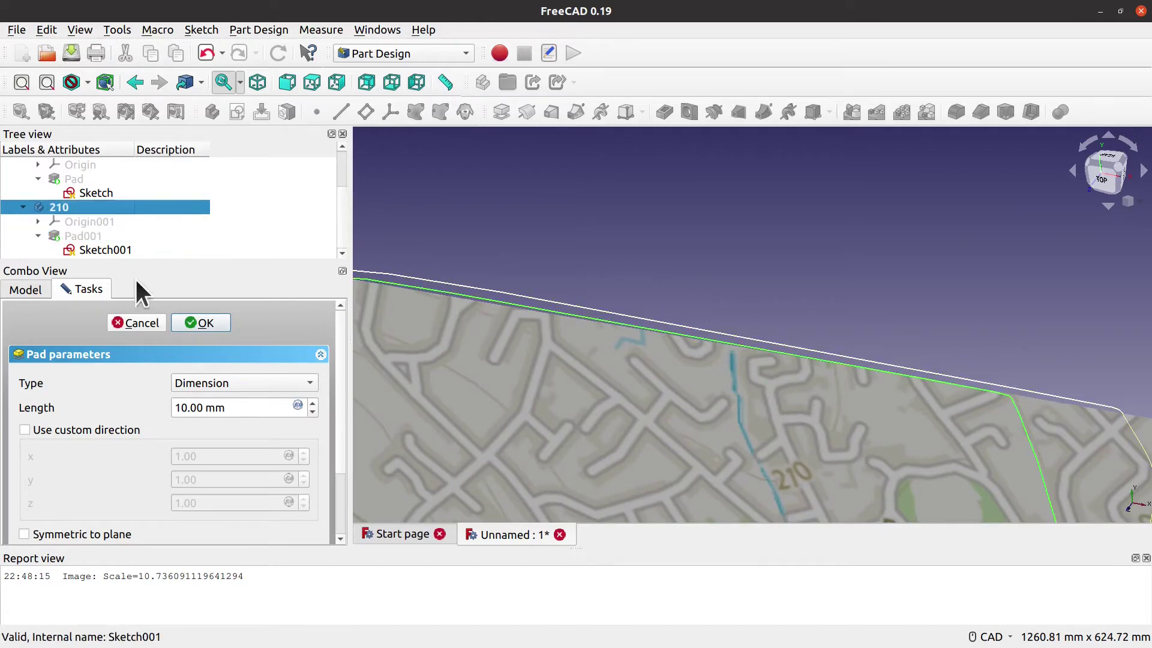
{"action": "left_click", "coordinate": [203, 323]}
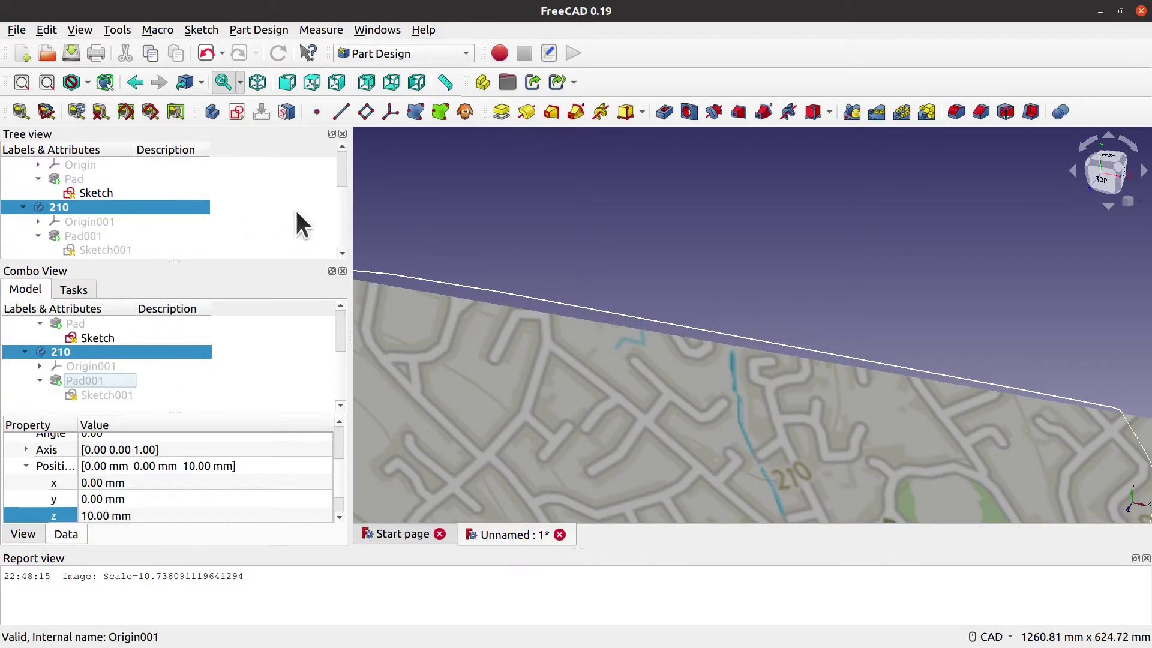
Step: Create a new sketch in body 210 on XY_Plane001
{"action": "left_click", "coordinate": [238, 113]}
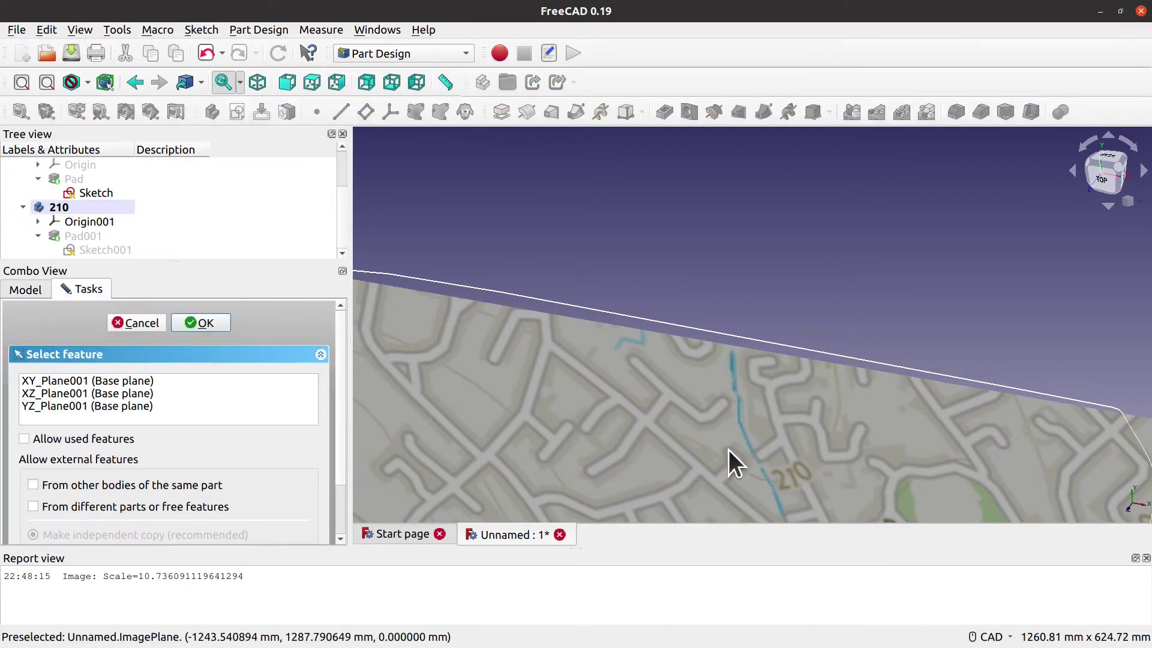
{"action": "middle_click_drag", "start_coordinate": [796, 419], "coordinate": [693, 305]}
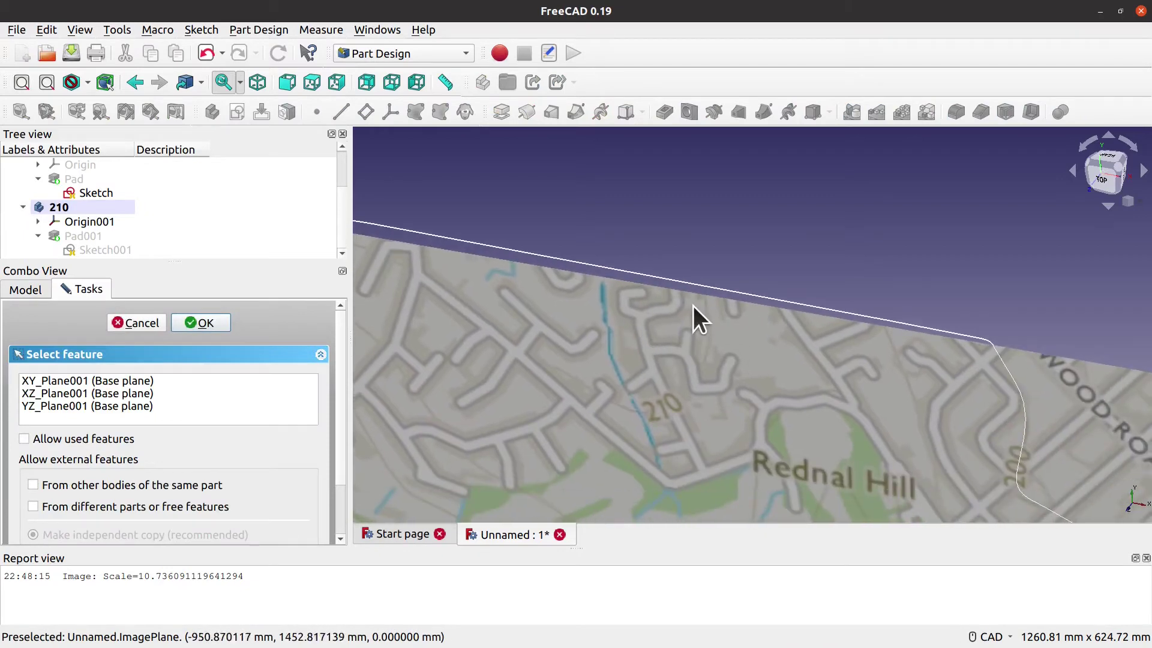
{"action": "left_click", "coordinate": [139, 380]}
{"action": "left_click", "coordinate": [206, 324]}
{"action": "mouse_move", "coordinate": [639, 243]}
{"action": "middle_mouse_down"}
{"action": "mouse_move", "coordinate": [594, 360]}
{"action": "mouse_move", "coordinate": [535, 447]}
{"action": "middle_mouse_up"}
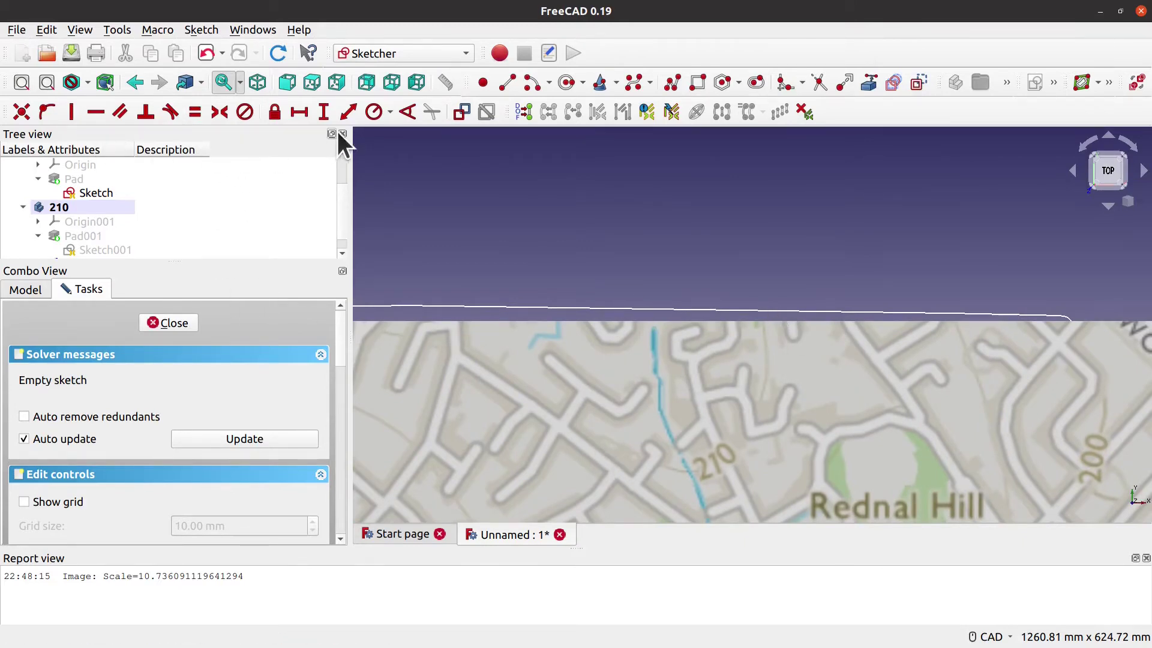
Step: Trace B-spline points along the Rednal Hill contour from the east side to the map's left edge
{"action": "left_click", "coordinate": [758, 301]}
{"action": "left_click", "coordinate": [767, 343]}
{"action": "left_click", "coordinate": [761, 396]}
{"action": "left_click", "coordinate": [733, 448]}
{"action": "left_click", "coordinate": [677, 470]}
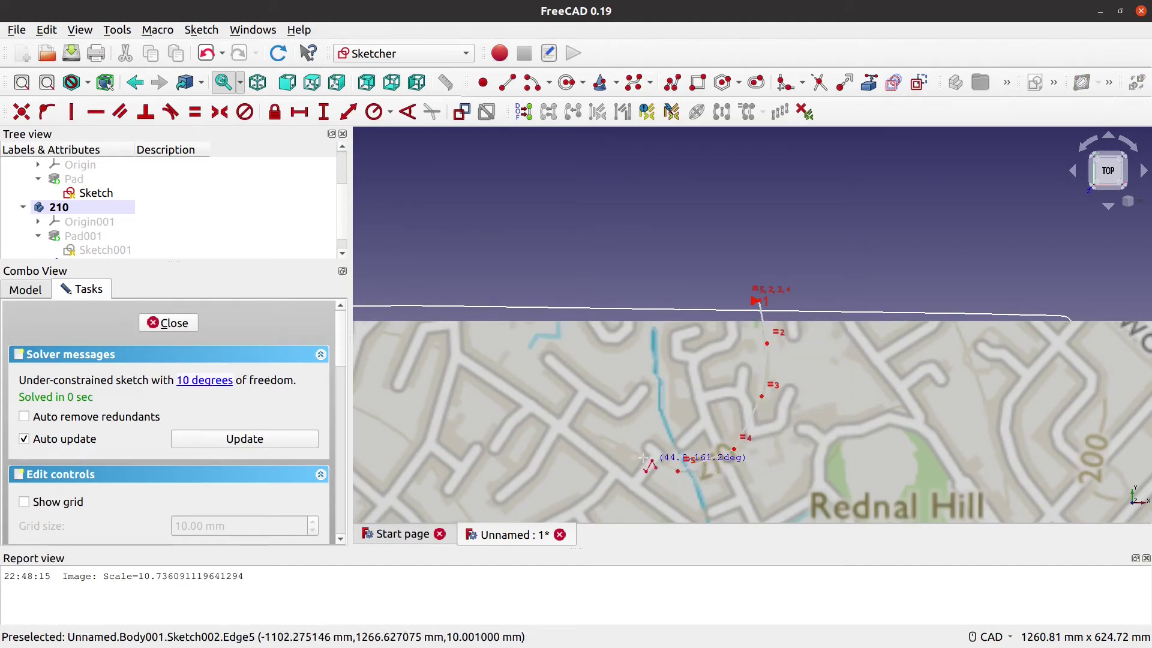
{"action": "left_click", "coordinate": [606, 442]}
{"action": "left_click", "coordinate": [542, 411]}
{"action": "left_click", "coordinate": [458, 353]}
{"action": "left_click", "coordinate": [419, 340]}
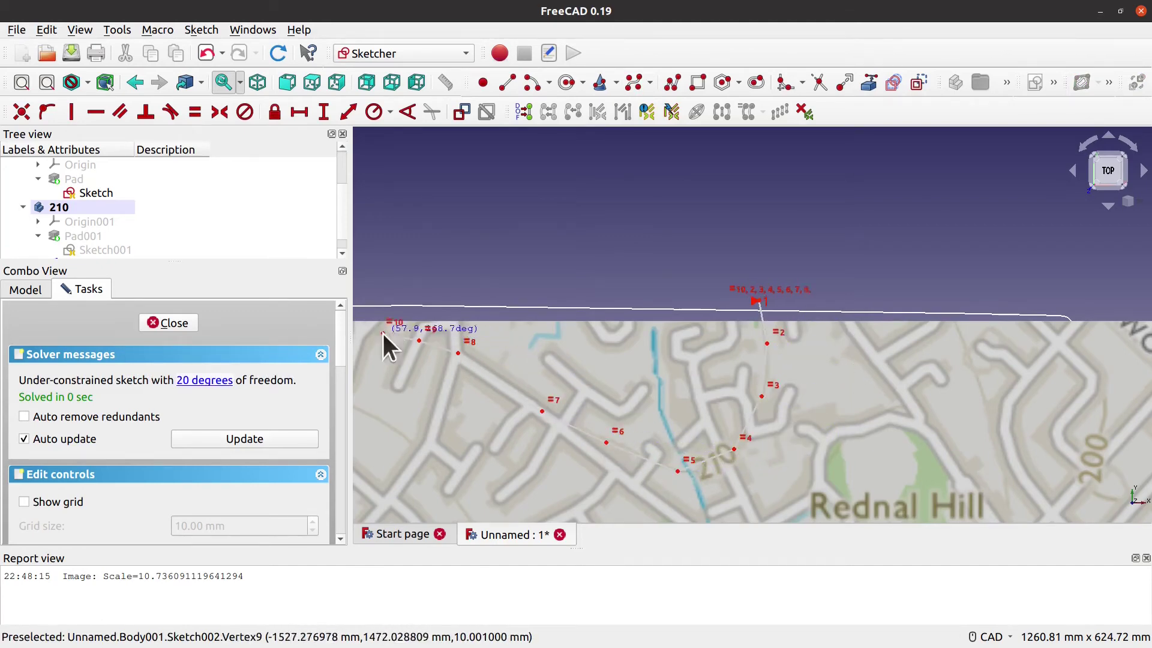
{"action": "left_click", "coordinate": [383, 333]}
Step: Add the last points along the top edge, close the curve, and exit Sketch002
{"action": "middle_click_drag", "start_coordinate": [371, 312], "coordinate": [492, 339]}
{"action": "left_click", "coordinate": [427, 342]}
{"action": "left_click", "coordinate": [431, 315]}
{"action": "left_click", "coordinate": [880, 327]}
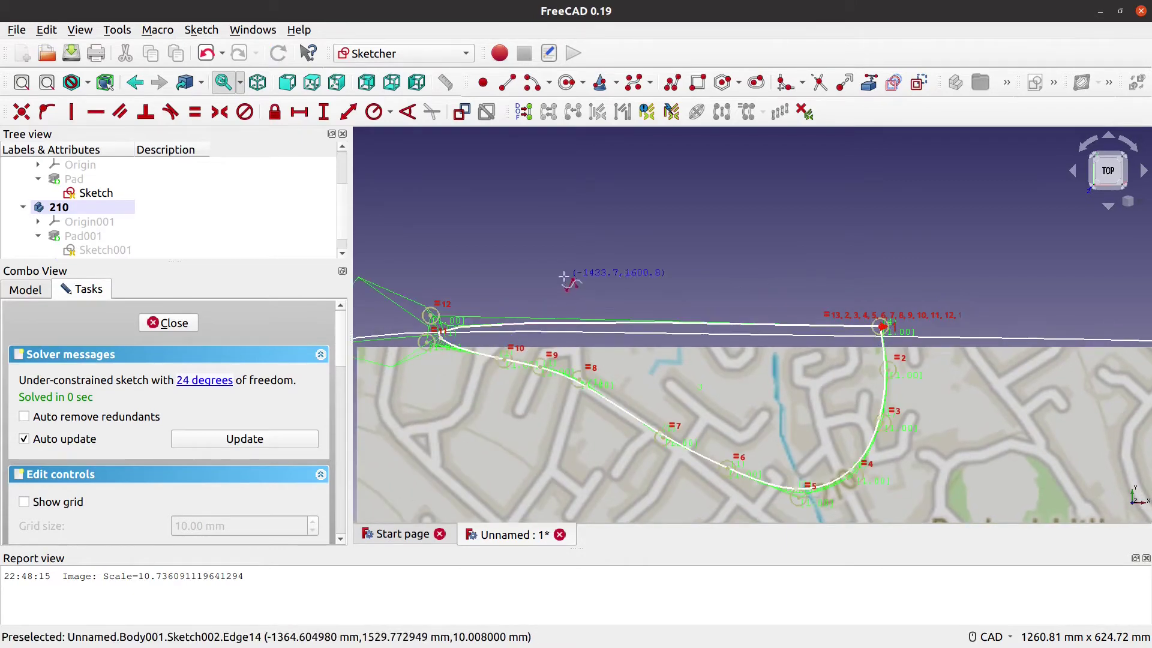
{"action": "left_click", "coordinate": [174, 326]}
{"action": "scroll", "coordinate": [562, 318], "scroll_direction": "down", "scroll_amount": 1}
{"action": "middle_click_drag", "start_coordinate": [597, 322], "coordinate": [801, 352]}
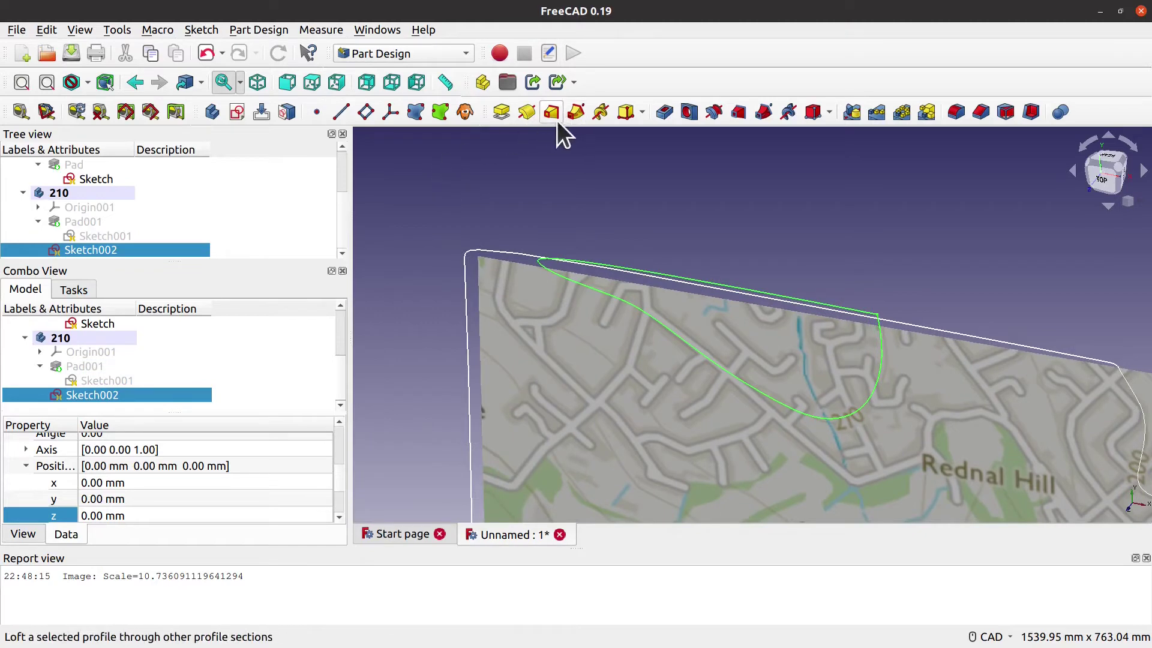
Step: Pocket Sketch002 to a length of 10 mm, reversed, and confirm it
{"action": "left_click", "coordinate": [665, 112]}
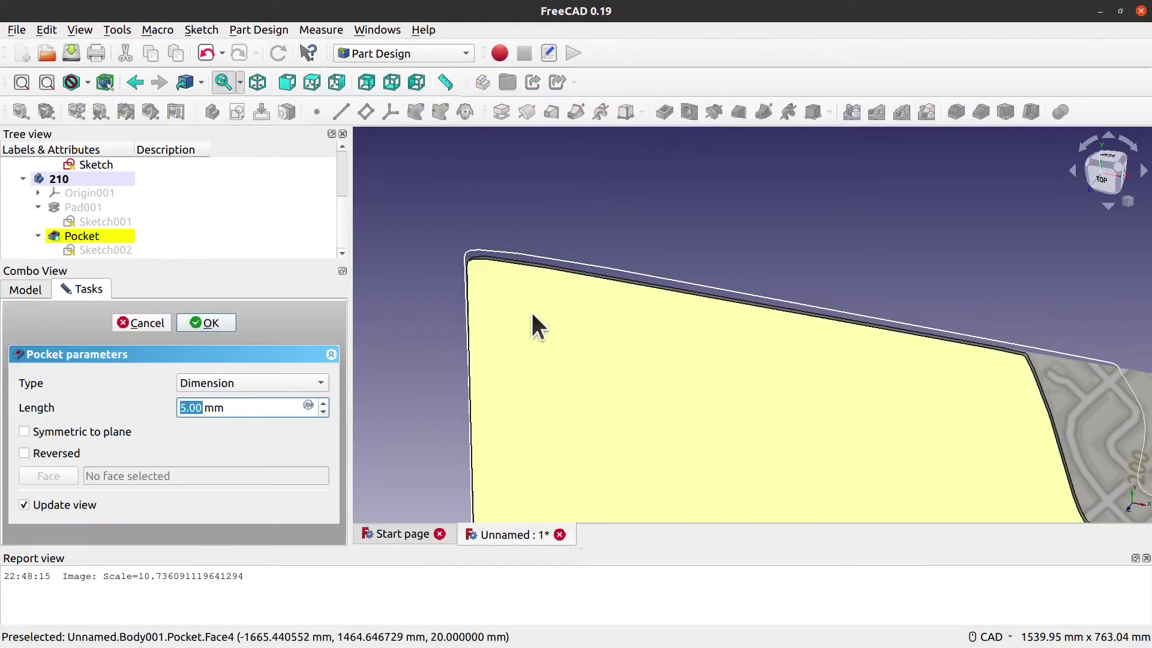
{"action": "scroll", "coordinate": [676, 274], "scroll_direction": "down", "scroll_amount": 2}
{"action": "middle_click_drag", "start_coordinate": [679, 270], "coordinate": [630, 181]}
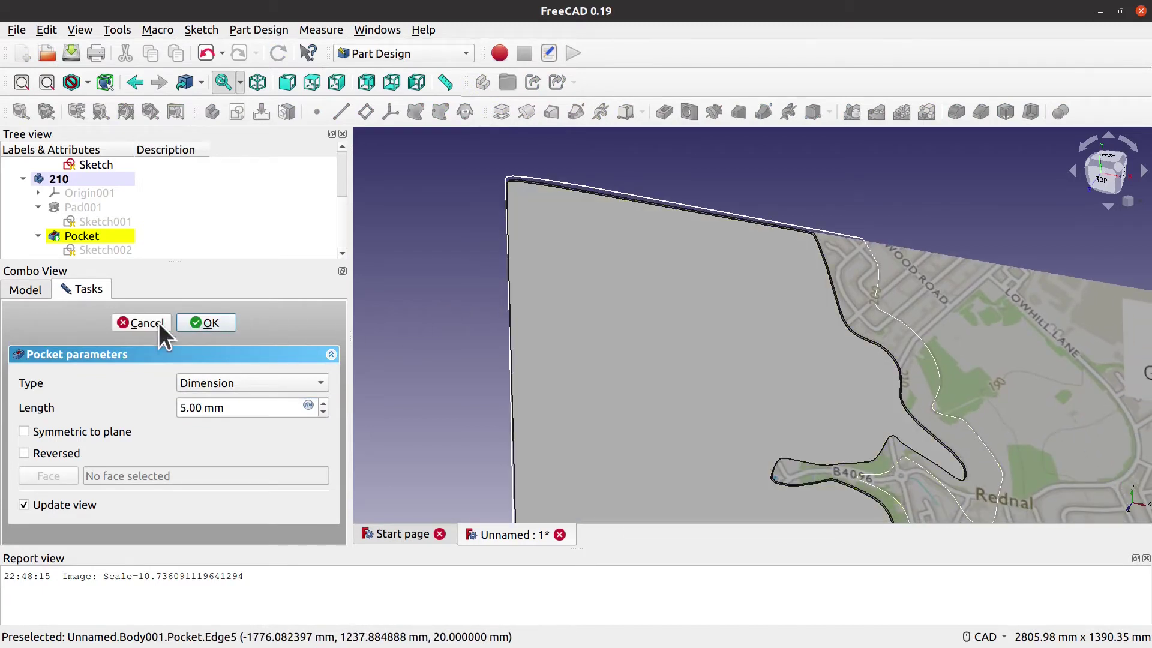
{"action": "left_click_drag", "start_coordinate": [234, 413], "coordinate": [145, 402]}
{"action": "type", "text": "10"}
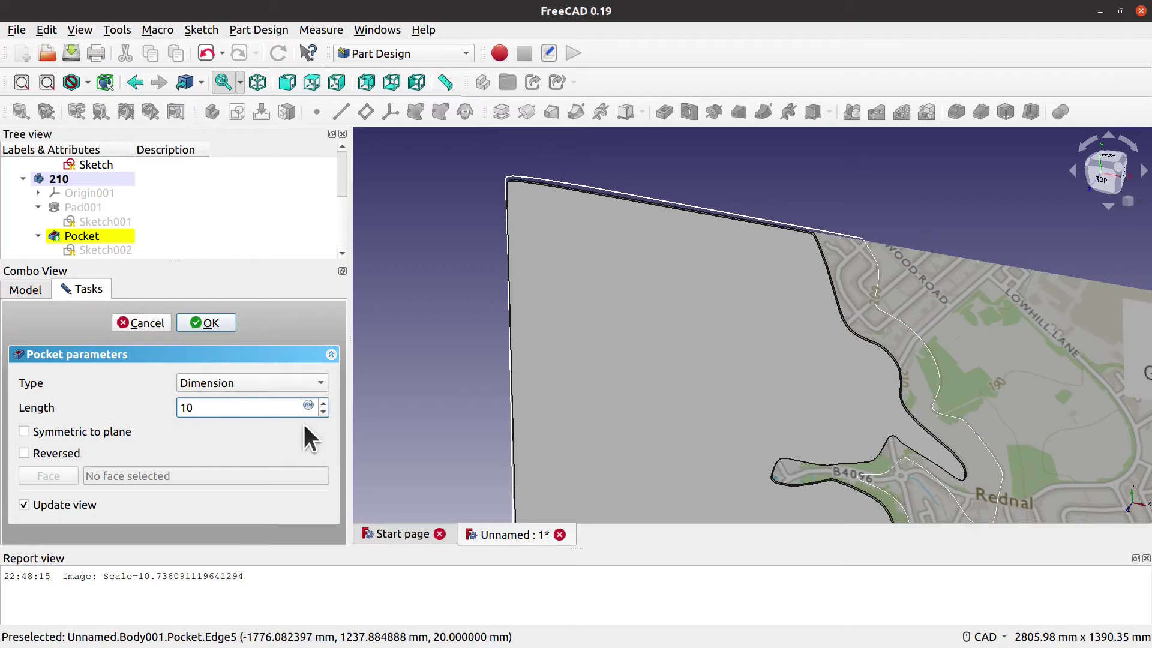
{"action": "left_click", "coordinate": [74, 451]}
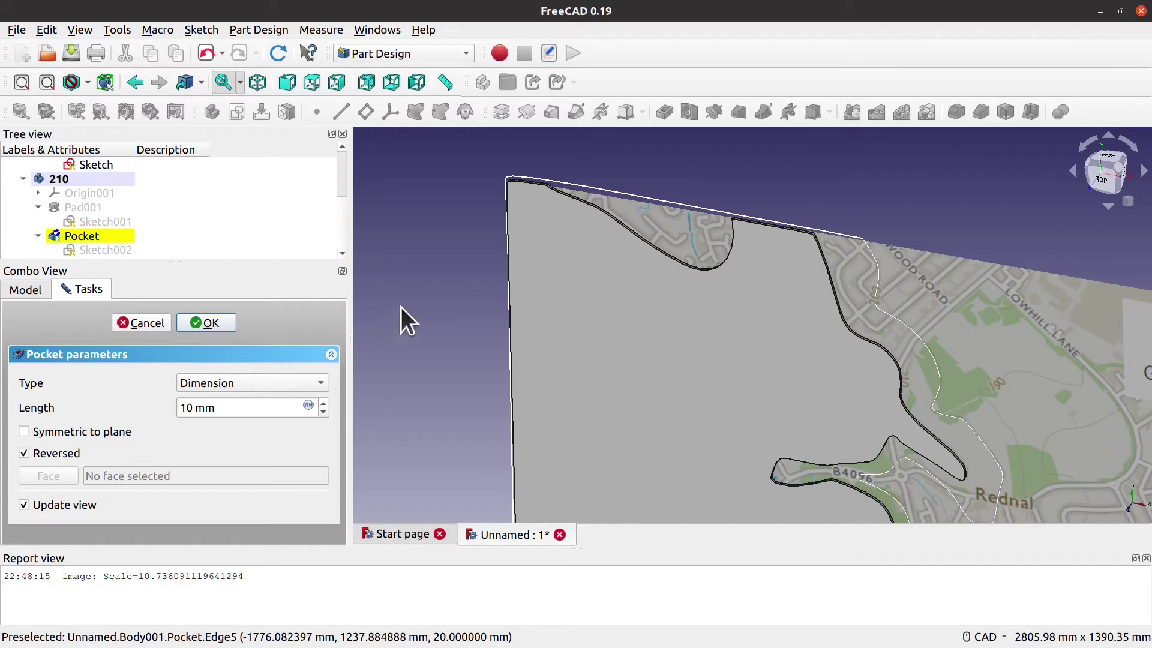
{"action": "left_click", "coordinate": [207, 323]}
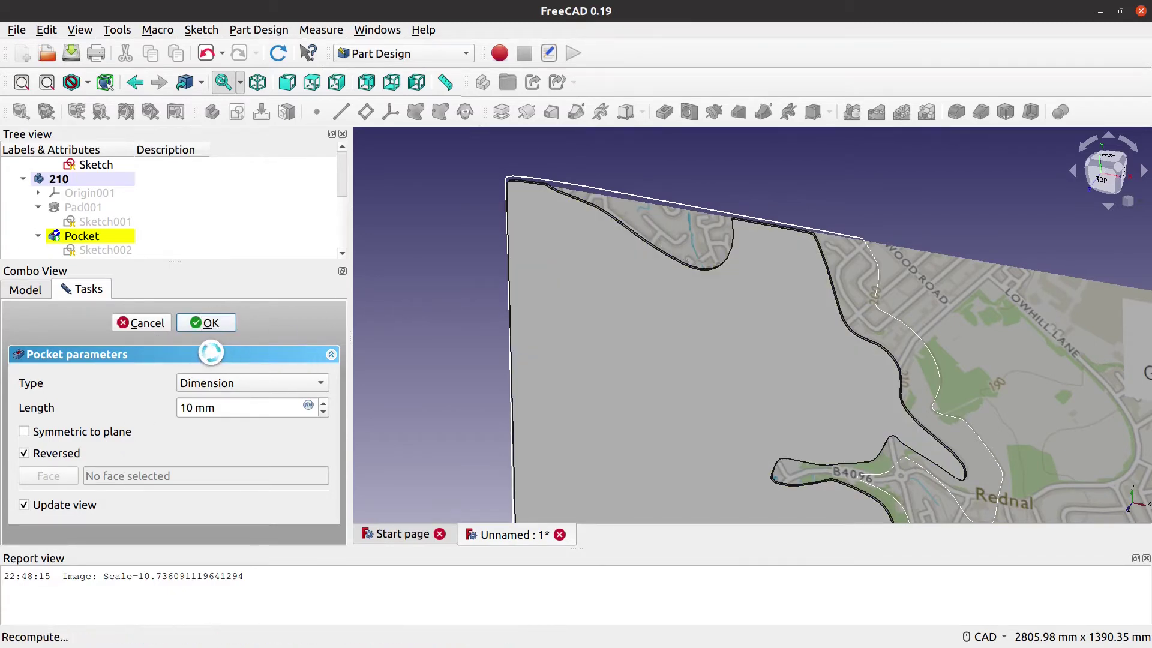
{"action": "left_click", "coordinate": [87, 208]}
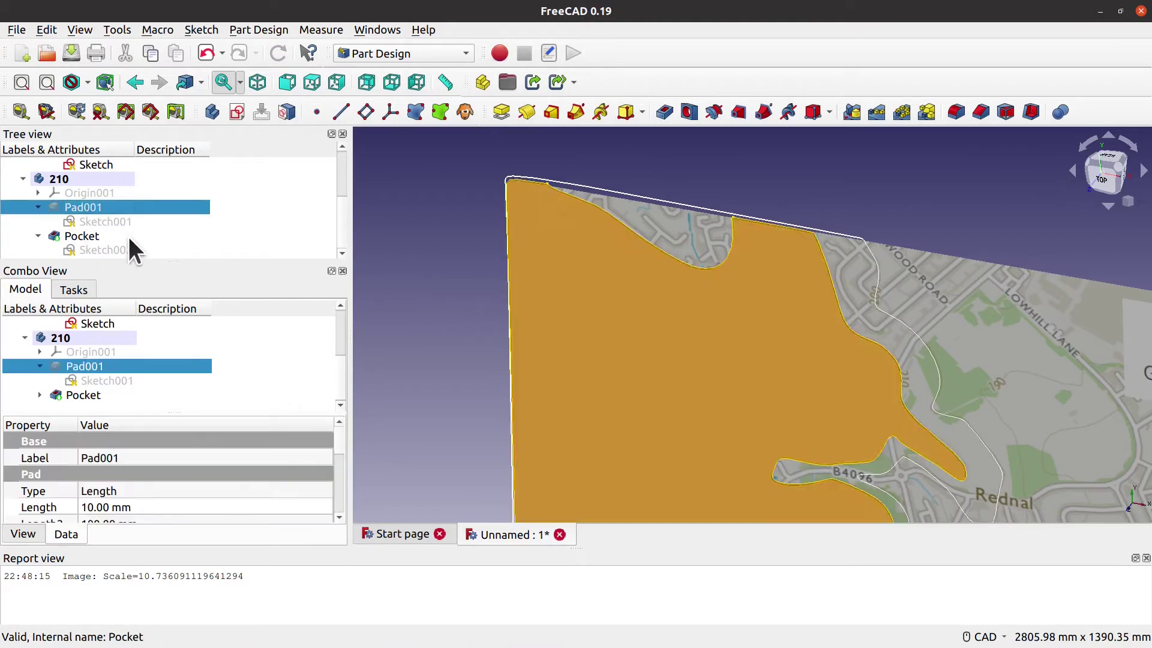
Step: Toggle visibility so the pocketed 210 layer and the 200 layer's pad are shown
{"action": "key", "text": "space"}
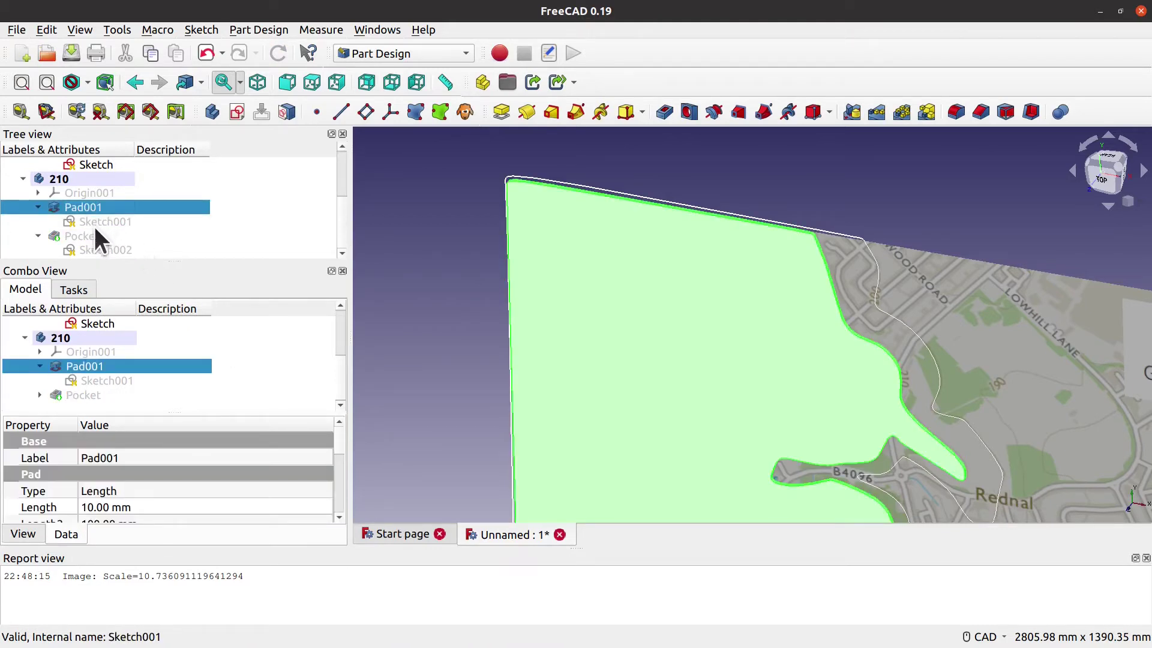
{"action": "scroll", "coordinate": [92, 237], "scroll_direction": "up", "scroll_amount": 1}
{"action": "scroll", "coordinate": [94, 239], "scroll_direction": "down", "scroll_amount": 1}
{"action": "left_click", "coordinate": [81, 236]}
{"action": "key", "text": "space"}
{"action": "mouse_move", "coordinate": [130, 180]}
{"action": "left_mouse_down"}
{"action": "mouse_move", "coordinate": [183, 248]}
{"action": "mouse_move", "coordinate": [126, 189]}
{"action": "left_mouse_up"}
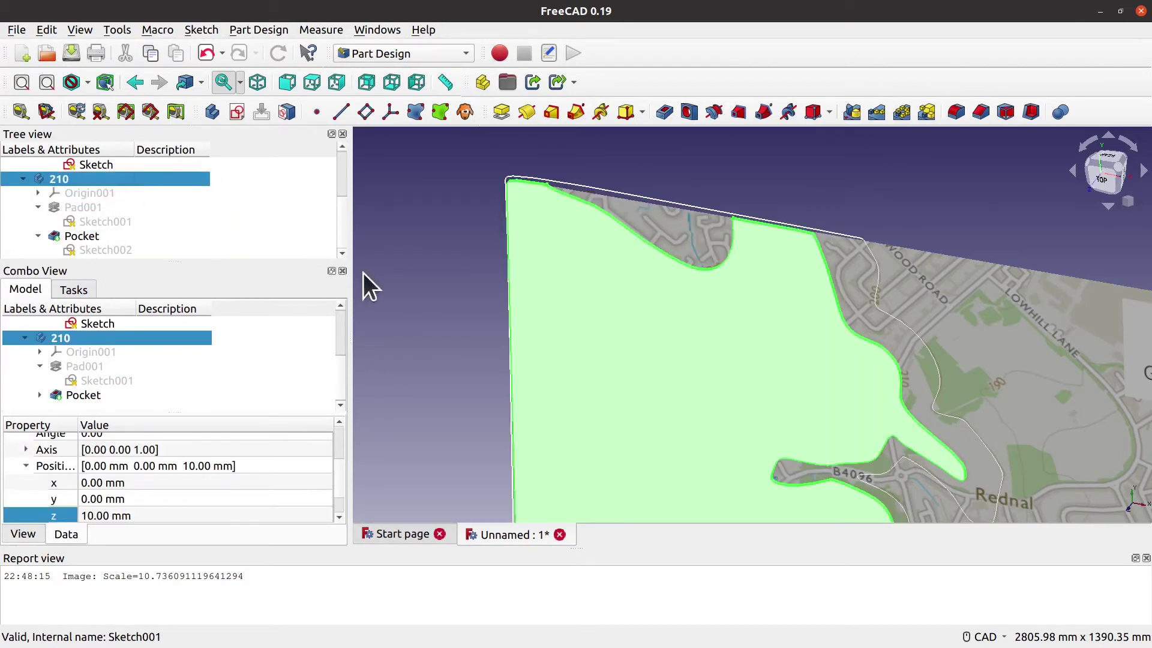
{"action": "scroll", "coordinate": [340, 207], "scroll_direction": "up", "scroll_amount": 1}
{"action": "left_click", "coordinate": [82, 197]}
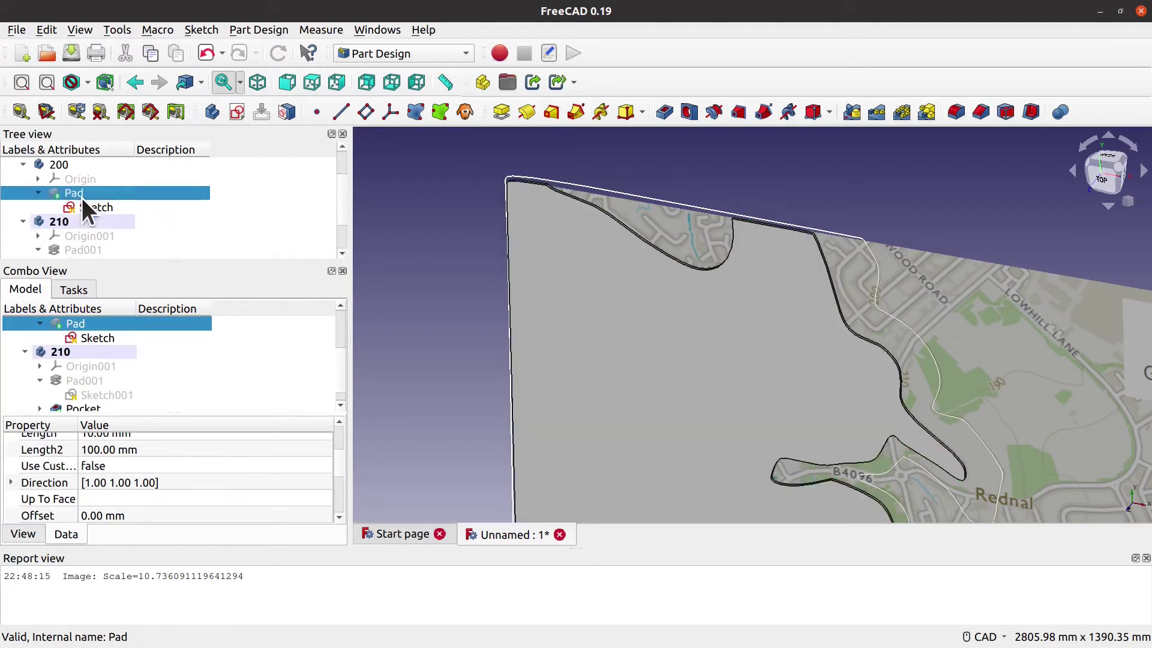
{"action": "key", "text": "space"}
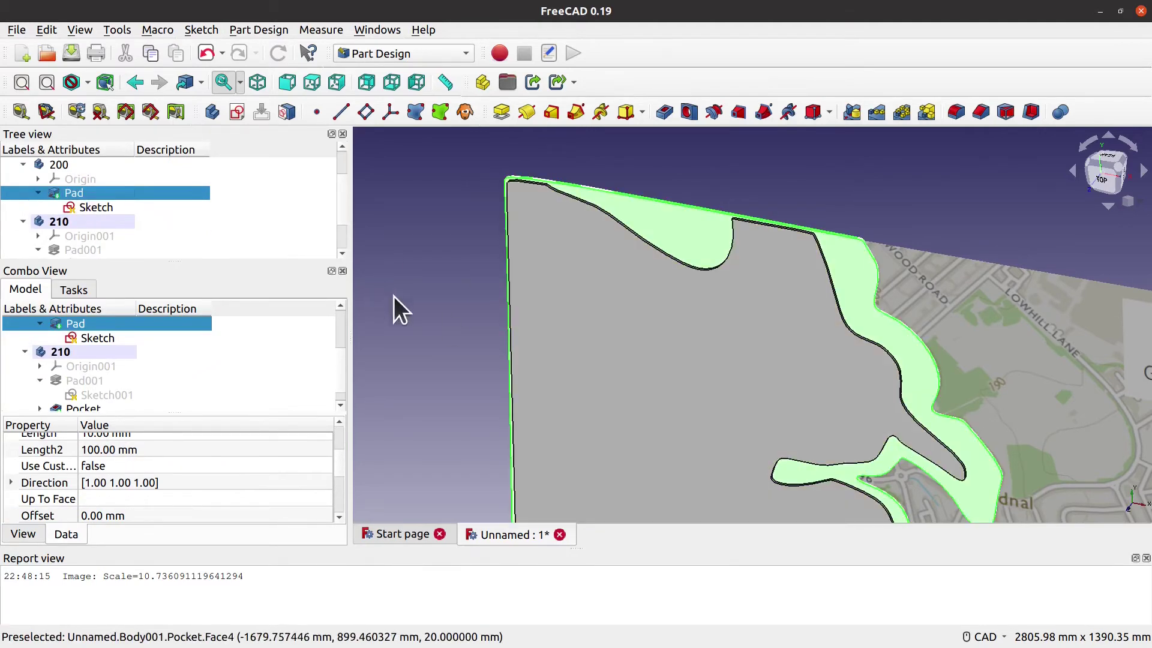
Step: Orbit the model to inspect the stacked 200 and 210 layers edge-on
{"action": "middle_click_drag", "start_coordinate": [427, 326], "coordinate": [610, 388]}
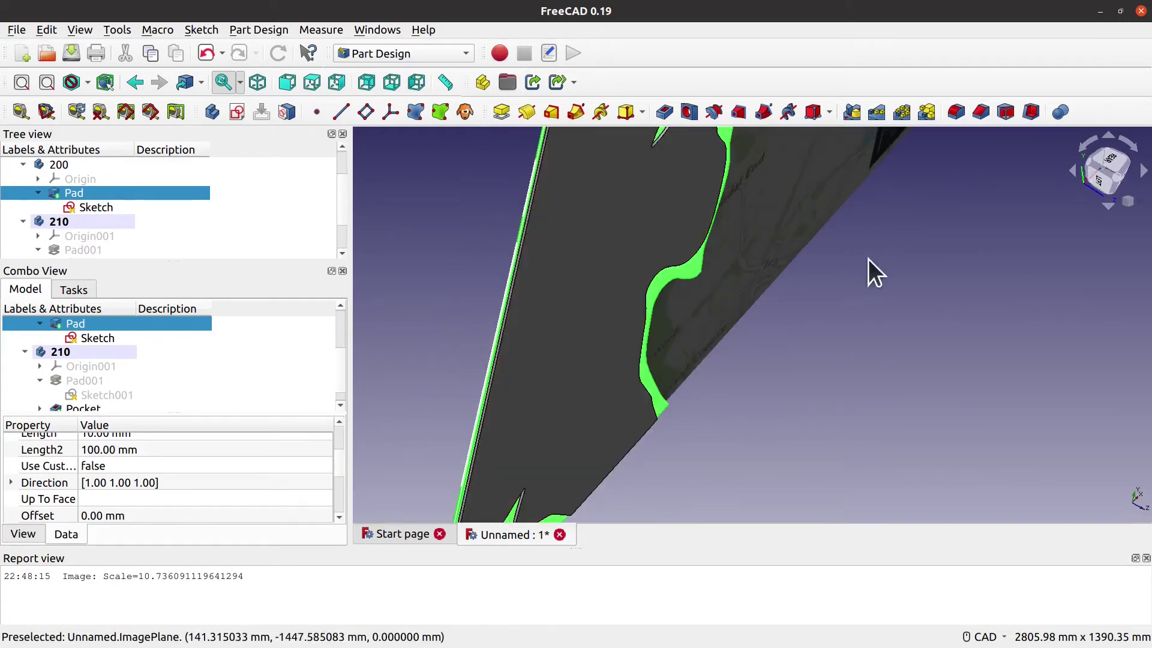
{"action": "scroll", "coordinate": [826, 282], "scroll_direction": "up", "scroll_amount": 3}
{"action": "middle_click_drag", "start_coordinate": [708, 422], "coordinate": [706, 406]}
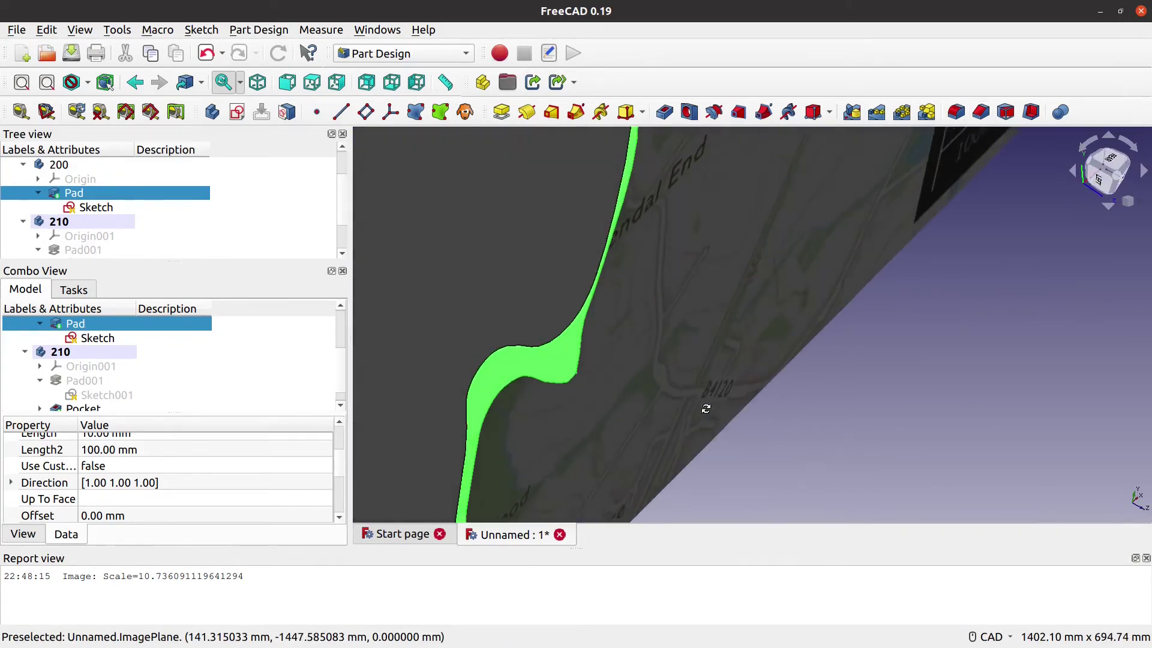
{"action": "left_click", "coordinate": [614, 307]}
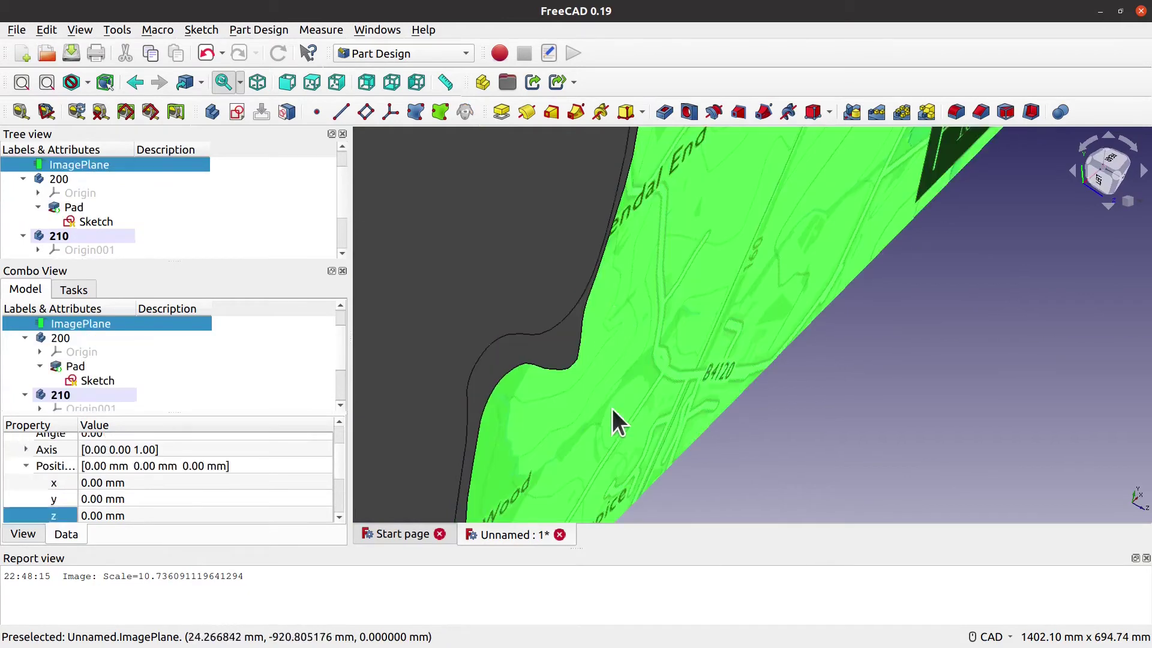
{"action": "left_click", "coordinate": [837, 467]}
{"action": "middle_click_drag", "start_coordinate": [612, 449], "coordinate": [701, 205]}
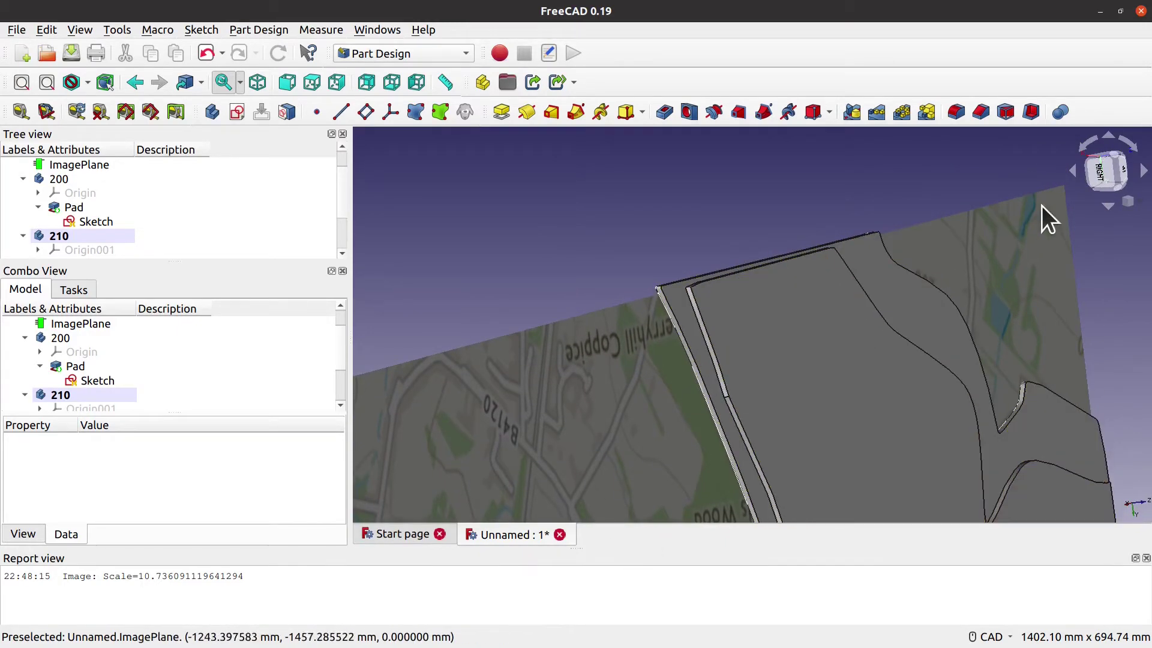
{"action": "middle_click_drag", "start_coordinate": [562, 300], "coordinate": [558, 350]}
{"action": "middle_click_drag", "start_coordinate": [596, 260], "coordinate": [606, 360]}
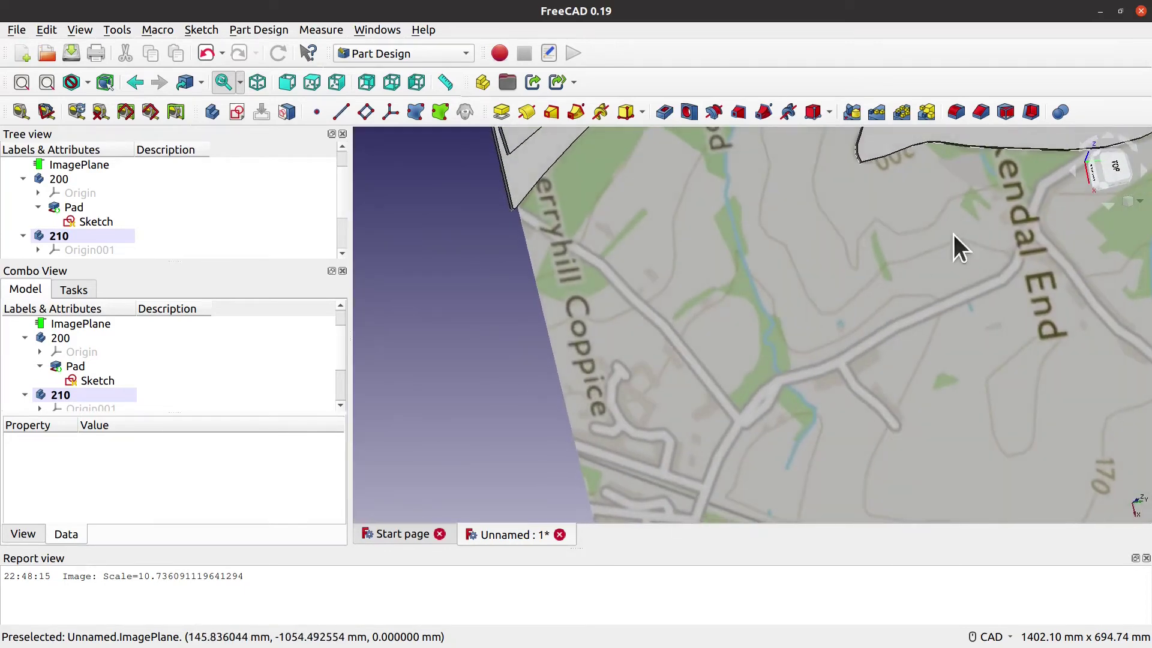
Step: Return to the Top view, frame the map, and check the Pocket, Sketch001 and Pad items
{"action": "left_click", "coordinate": [1108, 164]}
{"action": "scroll", "coordinate": [725, 294], "scroll_direction": "down", "scroll_amount": 10}
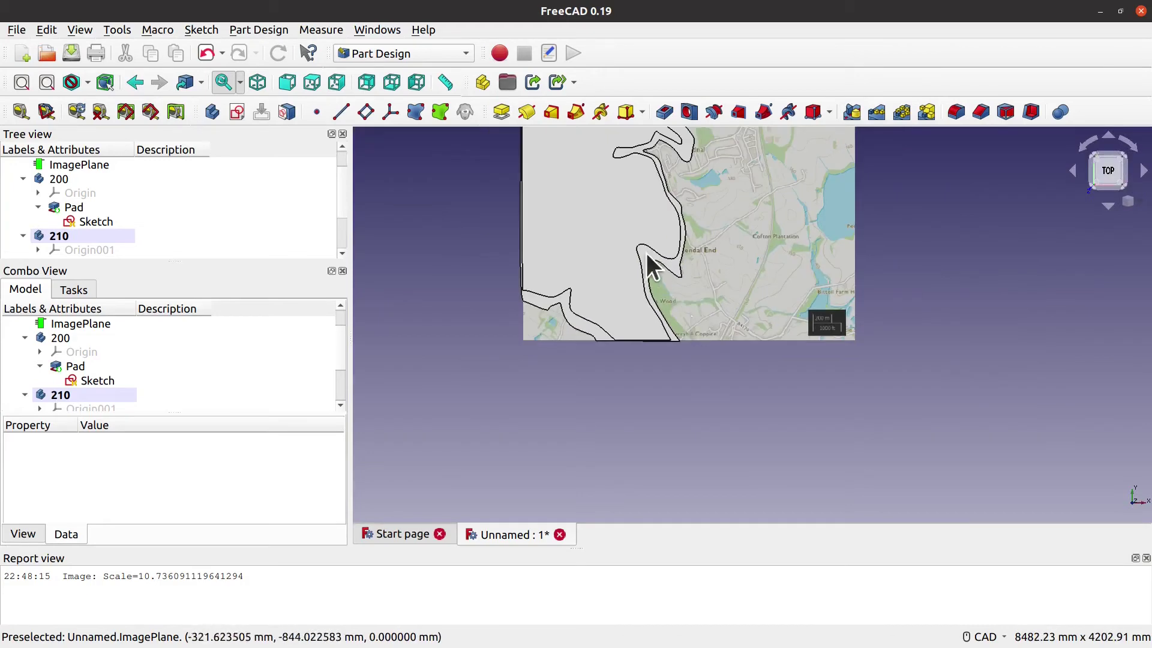
{"action": "middle_click_drag", "start_coordinate": [622, 221], "coordinate": [619, 314]}
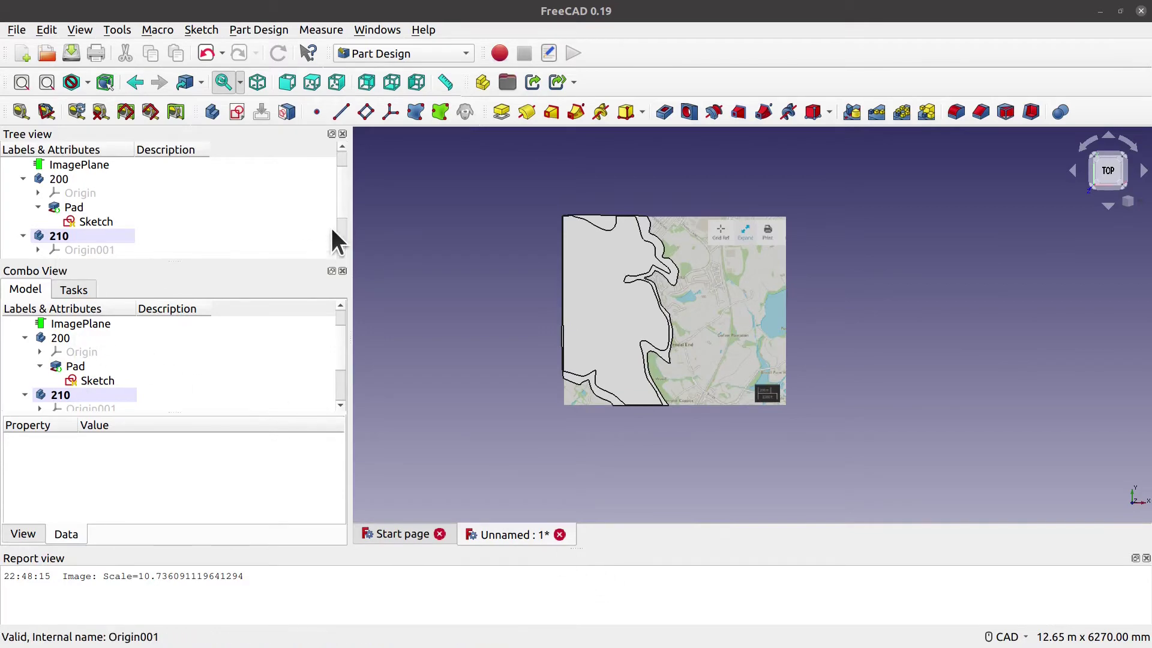
{"action": "scroll", "coordinate": [324, 246], "scroll_direction": "down", "scroll_amount": 2}
{"action": "left_click", "coordinate": [95, 238]}
{"action": "left_click", "coordinate": [96, 223]}
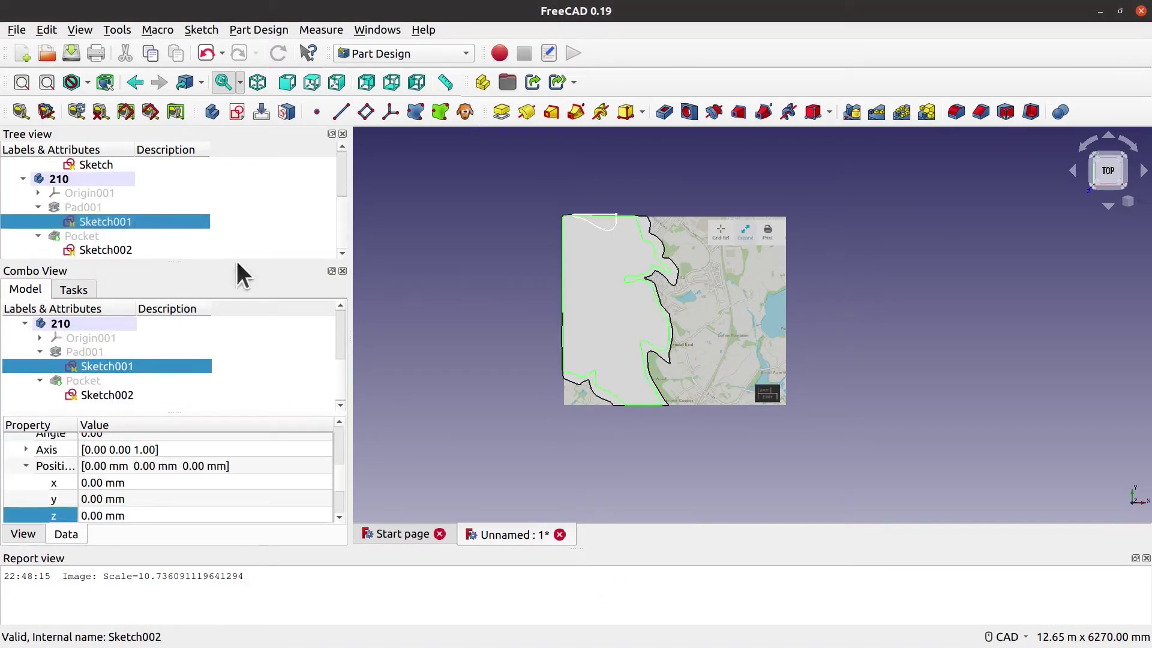
{"action": "scroll", "coordinate": [307, 223], "scroll_direction": "up", "scroll_amount": 2}
{"action": "left_click", "coordinate": [84, 179]}
{"action": "scroll", "coordinate": [654, 420], "scroll_direction": "up", "scroll_amount": 5}
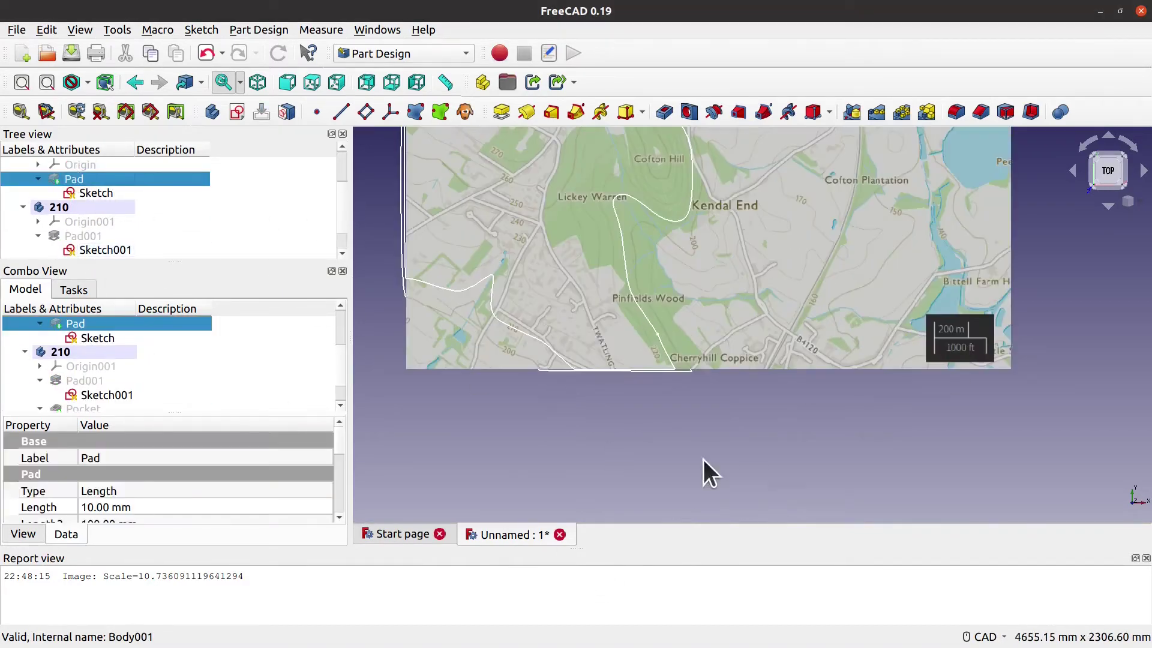
Step: Collapse bodies 200 and 210, then create a new body and rename it 220
{"action": "left_click", "coordinate": [23, 207]}
{"action": "left_click", "coordinate": [24, 189]}
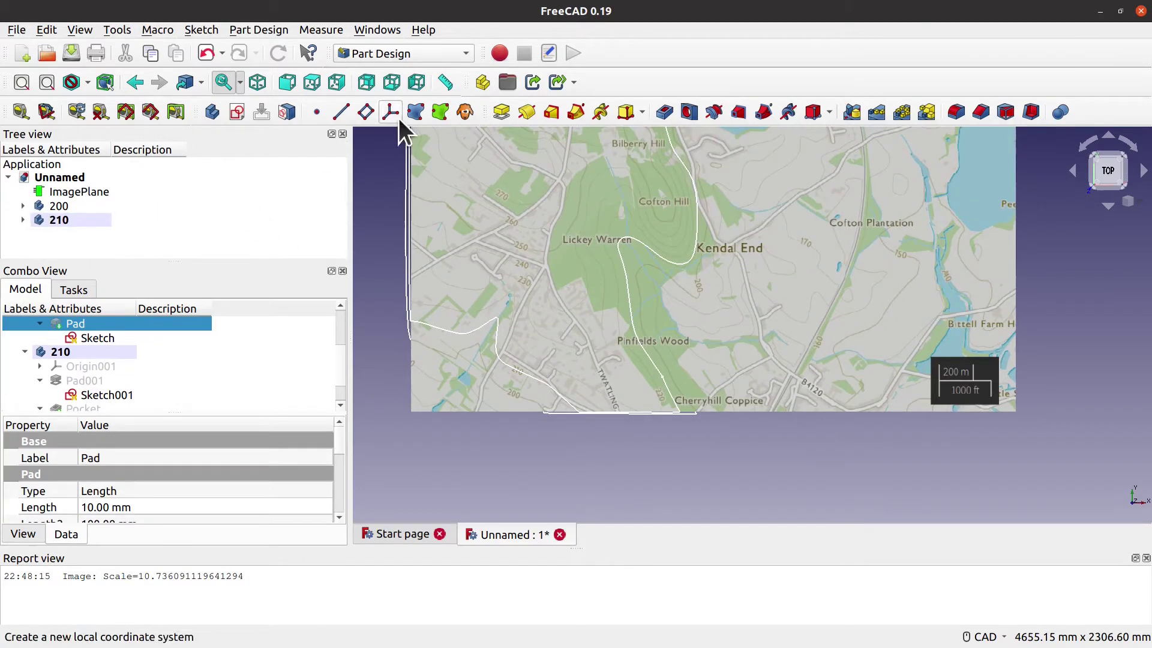
{"action": "left_click", "coordinate": [211, 112]}
{"action": "left_click", "coordinate": [683, 361]}
{"action": "right_click", "coordinate": [61, 231]}
{"action": "left_click", "coordinate": [157, 504]}
{"action": "type", "text": "220"}
{"action": "left_click", "coordinate": [245, 247]}
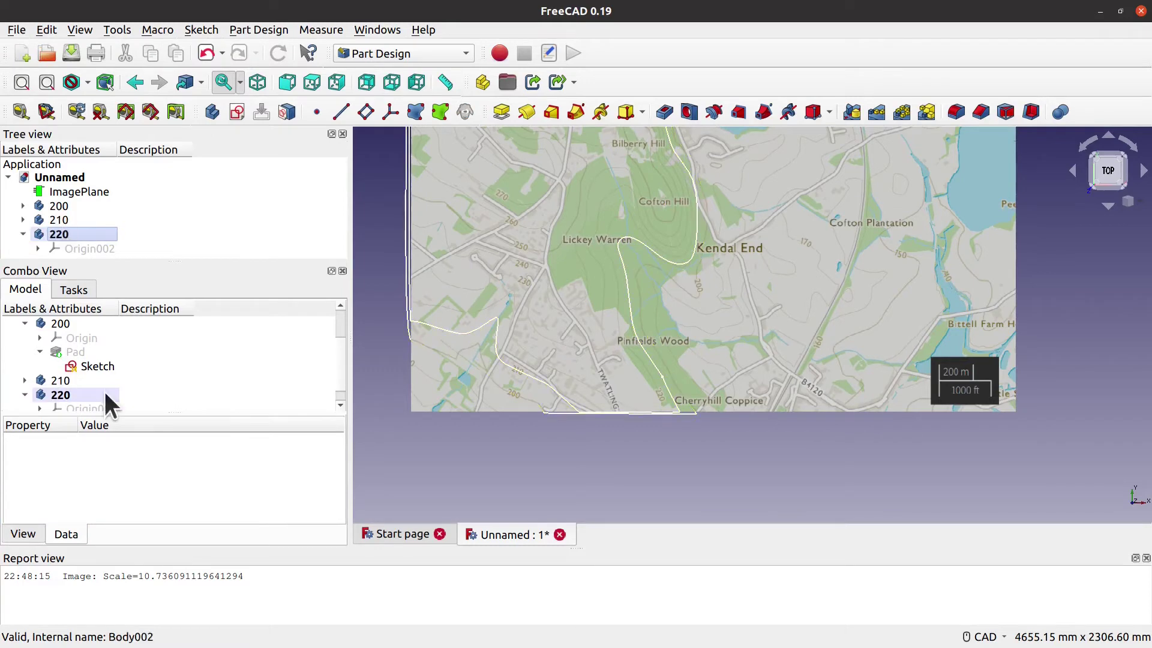
Step: Raise body 220 by setting its Placement z to 20 mm
{"action": "left_click", "coordinate": [66, 395]}
{"action": "left_click", "coordinate": [228, 511]}
{"action": "type", "text": "20"}
{"action": "key", "text": "Return"}
{"action": "scroll", "coordinate": [649, 449], "scroll_direction": "up", "scroll_amount": 4}
{"action": "scroll", "coordinate": [667, 402], "scroll_direction": "up", "scroll_amount": 4}
{"action": "scroll", "coordinate": [605, 360], "scroll_direction": "down", "scroll_amount": 4}
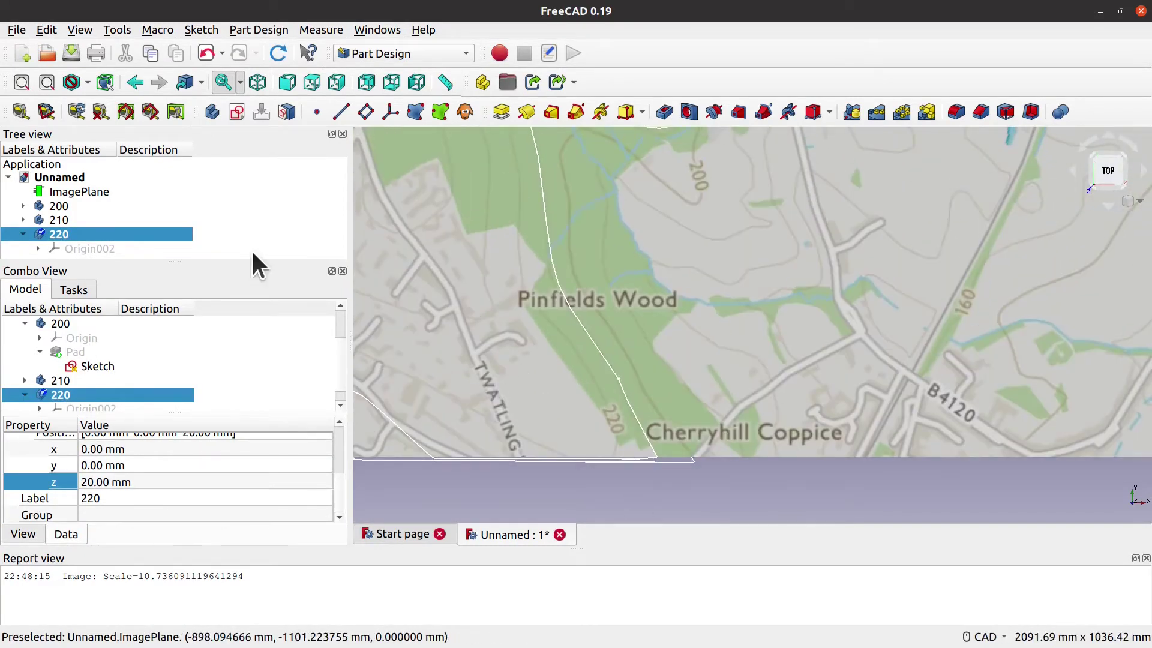
Step: Start an XY-plane sketch in body 220 and begin a B-spline on the 220 contour
{"action": "left_click", "coordinate": [237, 113]}
{"action": "left_click", "coordinate": [138, 381]}
{"action": "left_click", "coordinate": [208, 324]}
{"action": "left_click", "coordinate": [634, 82]}
{"action": "left_click", "coordinate": [617, 440]}
{"action": "left_click", "coordinate": [538, 314]}
{"action": "left_click", "coordinate": [522, 186]}
Step: Continue the spline up the 220 contour, then westward and northward along it
{"action": "middle_click_drag", "start_coordinate": [545, 174], "coordinate": [673, 465]}
{"action": "left_click", "coordinate": [634, 326]}
{"action": "left_click", "coordinate": [655, 312]}
{"action": "left_click", "coordinate": [715, 376]}
{"action": "left_click", "coordinate": [782, 407]}
{"action": "left_click", "coordinate": [812, 329]}
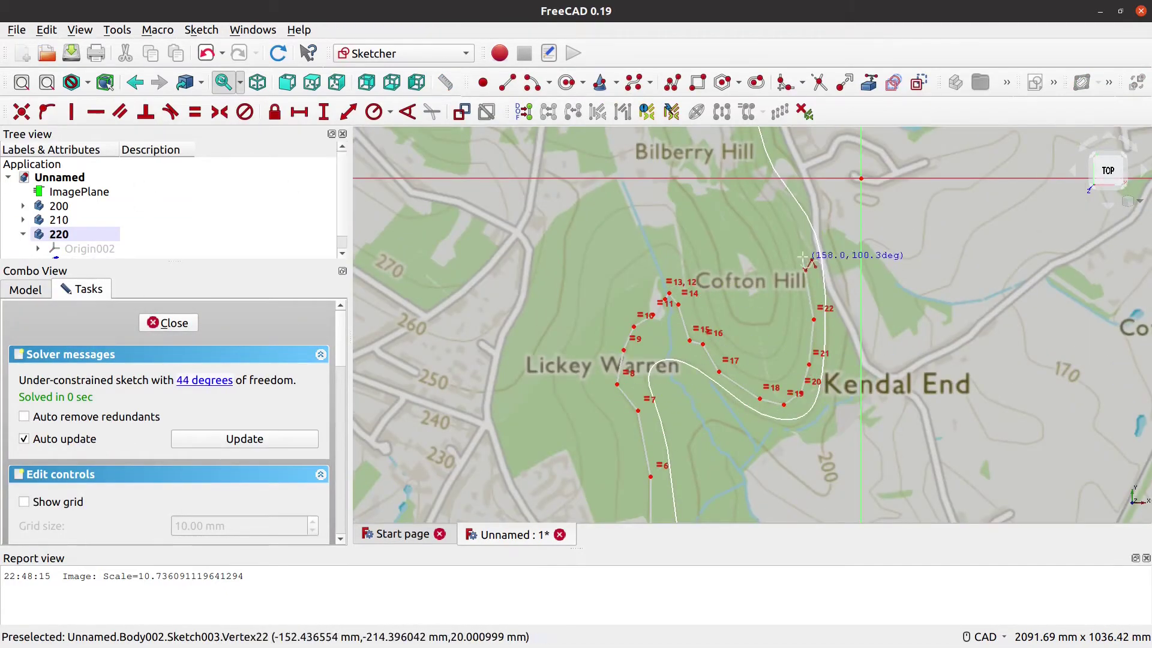
{"action": "left_click", "coordinate": [767, 182]}
{"action": "middle_click_drag", "start_coordinate": [767, 182], "coordinate": [703, 450]}
{"action": "left_click", "coordinate": [659, 337]}
{"action": "left_click", "coordinate": [638, 291]}
{"action": "left_click", "coordinate": [604, 277]}
{"action": "left_click", "coordinate": [558, 300]}
{"action": "left_click", "coordinate": [481, 322]}
{"action": "left_click", "coordinate": [444, 287]}
{"action": "left_click", "coordinate": [445, 218]}
{"action": "left_click", "coordinate": [482, 171]}
{"action": "left_click", "coordinate": [508, 182]}
{"action": "left_click", "coordinate": [553, 225]}
{"action": "left_click", "coordinate": [591, 219]}
{"action": "left_click", "coordinate": [630, 179]}
Step: Trace the 220 contour past Rednal Hill and down the map's left edge
{"action": "middle_click_drag", "start_coordinate": [629, 178], "coordinate": [594, 441]}
{"action": "left_click", "coordinate": [591, 370]}
{"action": "scroll", "coordinate": [531, 265], "scroll_direction": "up", "scroll_amount": 2}
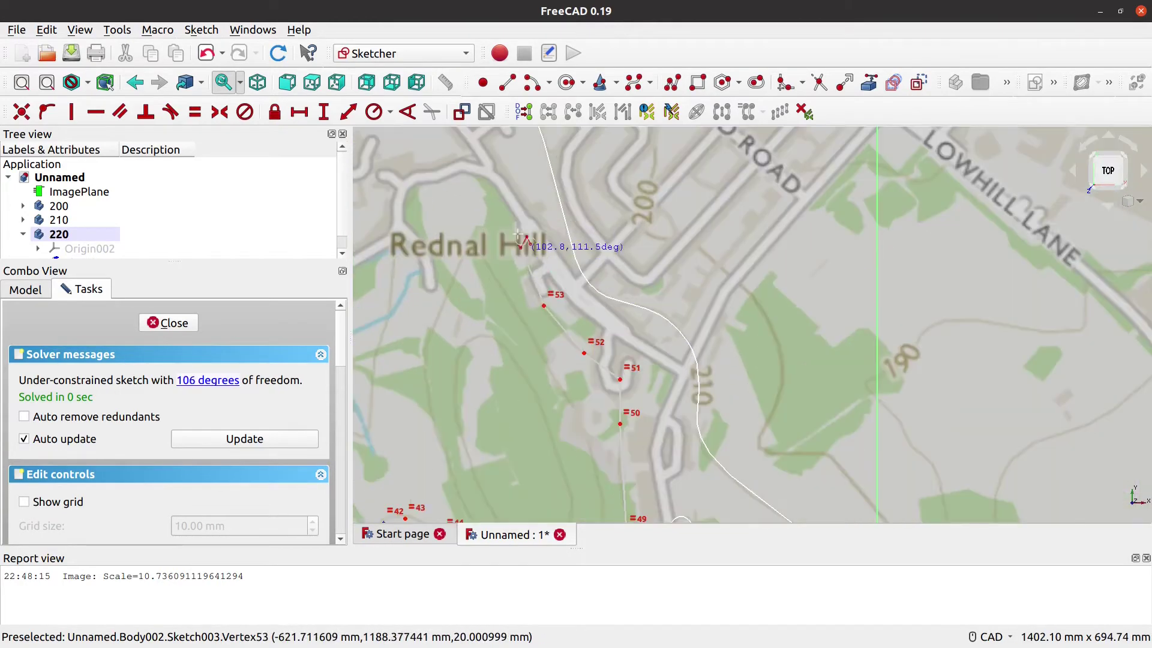
{"action": "left_click", "coordinate": [527, 264]}
{"action": "scroll", "coordinate": [502, 195], "scroll_direction": "down", "scroll_amount": 2}
{"action": "middle_click_drag", "start_coordinate": [501, 190], "coordinate": [532, 284]}
{"action": "left_click", "coordinate": [541, 291]}
{"action": "left_click", "coordinate": [521, 267]}
{"action": "left_click", "coordinate": [469, 297]}
{"action": "left_click", "coordinate": [451, 387]}
{"action": "left_click", "coordinate": [377, 405]}
{"action": "middle_click_drag", "start_coordinate": [376, 405], "coordinate": [873, 423]}
{"action": "left_click", "coordinate": [801, 387]}
{"action": "left_click", "coordinate": [654, 266]}
{"action": "left_click", "coordinate": [618, 258]}
{"action": "left_click", "coordinate": [600, 270]}
{"action": "left_click", "coordinate": [599, 354]}
{"action": "left_click", "coordinate": [598, 443]}
{"action": "middle_click_drag", "start_coordinate": [596, 444], "coordinate": [561, 150]}
{"action": "left_click", "coordinate": [504, 382]}
Step: Trace eastward near the 230 label and along the bottom edge, closing the spline at its start
{"action": "left_click", "coordinate": [544, 393]}
{"action": "left_click", "coordinate": [575, 396]}
{"action": "left_click", "coordinate": [590, 400]}
{"action": "left_click", "coordinate": [622, 408]}
{"action": "left_click", "coordinate": [653, 411]}
{"action": "left_click", "coordinate": [692, 398]}
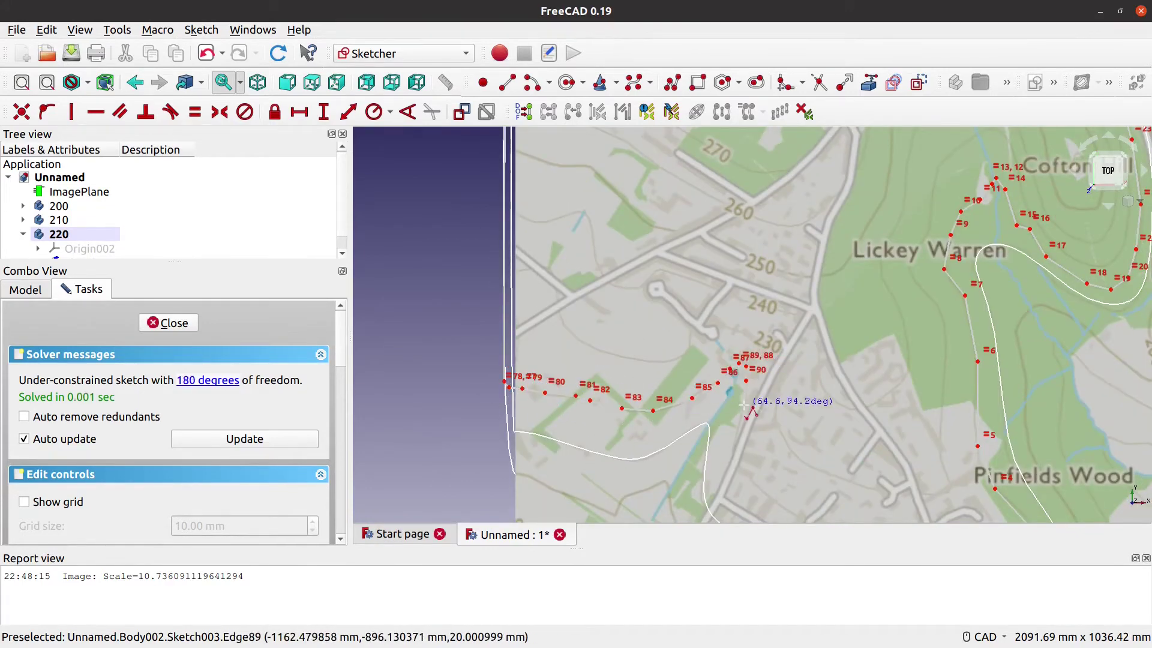
{"action": "middle_click_drag", "start_coordinate": [742, 427], "coordinate": [656, 230]}
{"action": "left_click", "coordinate": [771, 352]}
{"action": "left_click", "coordinate": [868, 403]}
{"action": "middle_click_drag", "start_coordinate": [992, 471], "coordinate": [764, 429]}
{"action": "scroll", "coordinate": [711, 395], "scroll_direction": "up", "scroll_amount": 2}
{"action": "left_click", "coordinate": [594, 378]}
{"action": "left_click", "coordinate": [615, 381]}
{"action": "left_click", "coordinate": [652, 381]}
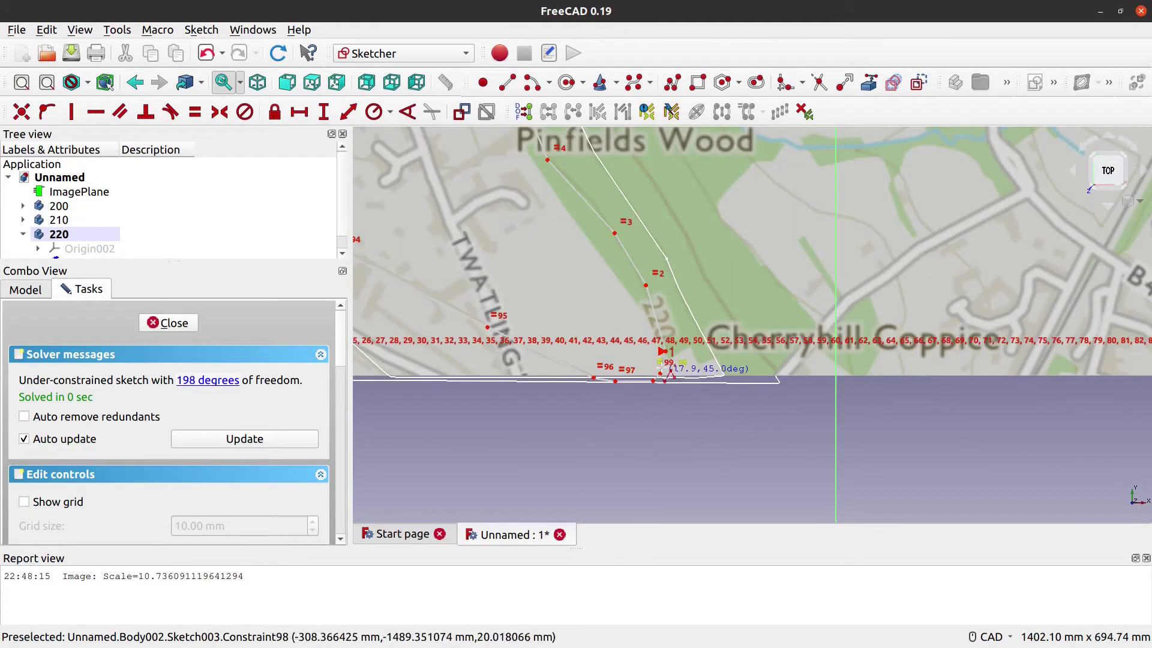
{"action": "left_click", "coordinate": [659, 374]}
{"action": "left_click", "coordinate": [661, 362]}
{"action": "left_click", "coordinate": [664, 324]}
Step: Finish the closed 220 contour spline and stop drawing further splines
{"action": "scroll", "coordinate": [642, 314], "scroll_direction": "up", "scroll_amount": 2}
{"action": "left_click", "coordinate": [650, 271]}
{"action": "scroll", "coordinate": [741, 330], "scroll_direction": "up", "scroll_amount": 4}
{"action": "right_click", "coordinate": [593, 322]}
{"action": "scroll", "coordinate": [789, 372], "scroll_direction": "down", "scroll_amount": 10}
{"action": "left_click_drag", "start_coordinate": [340, 426], "coordinate": [338, 270]}
Step: Close the 220 sketch and pad it into Pad002, framing the result over the map
{"action": "left_click", "coordinate": [163, 319]}
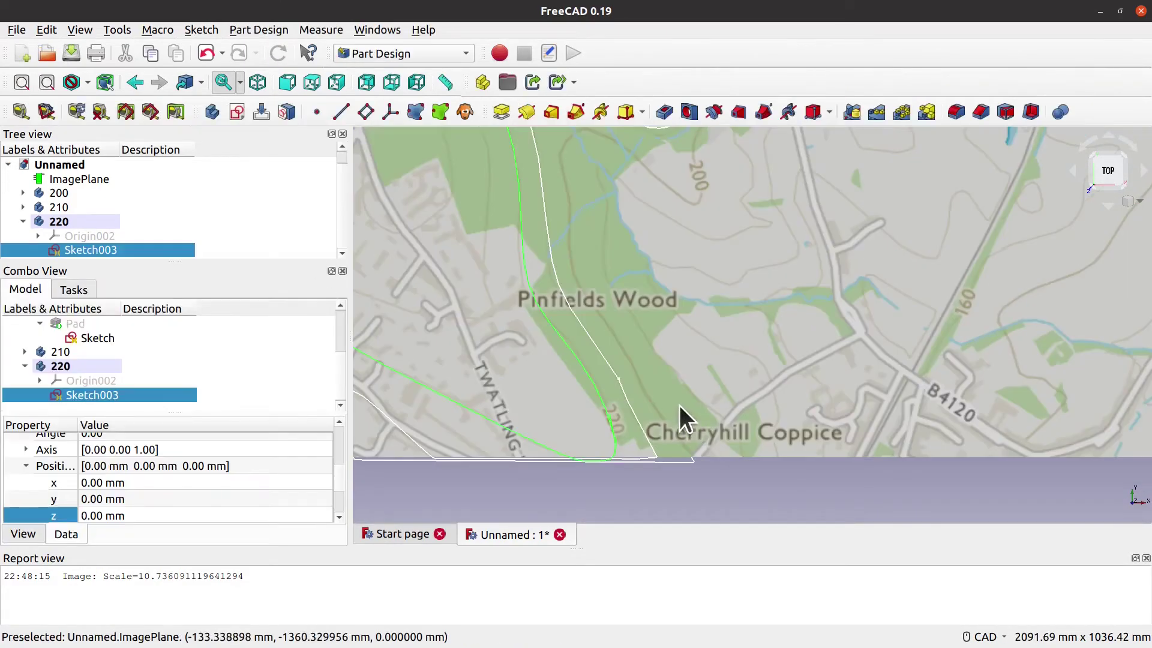
{"action": "scroll", "coordinate": [654, 247], "scroll_direction": "down", "scroll_amount": 3}
{"action": "middle_click_drag", "start_coordinate": [633, 240], "coordinate": [704, 380]}
{"action": "scroll", "coordinate": [692, 340], "scroll_direction": "down", "scroll_amount": 1}
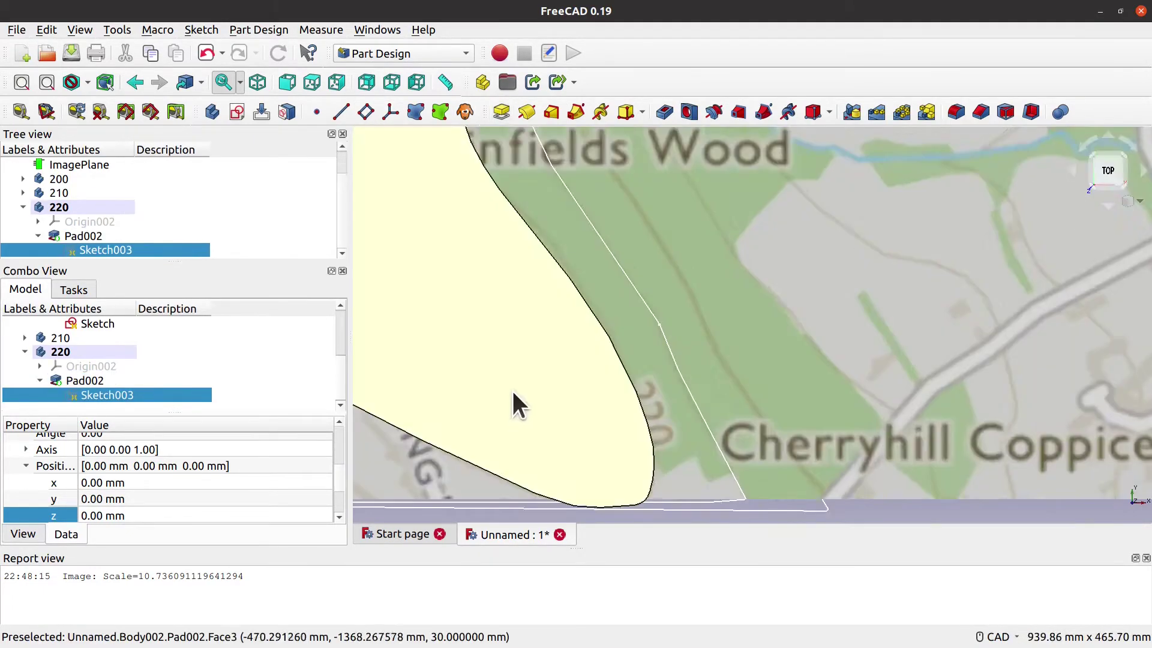
{"action": "scroll", "coordinate": [543, 385], "scroll_direction": "down", "scroll_amount": 4}
{"action": "middle_click_drag", "start_coordinate": [569, 295], "coordinate": [840, 432]}
{"action": "scroll", "coordinate": [642, 354], "scroll_direction": "down", "scroll_amount": 4}
{"action": "middle_click_drag", "start_coordinate": [708, 260], "coordinate": [690, 362]}
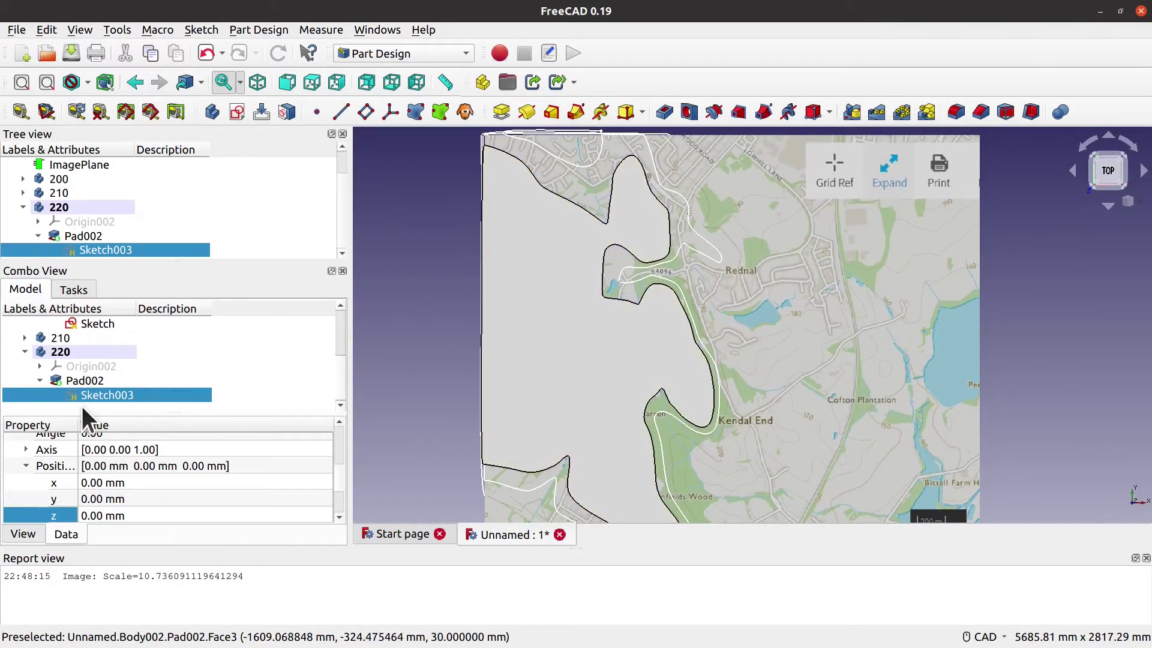
Step: Hide Pad002 and show Sketch003 so the 220 outline appears on the map
{"action": "left_click", "coordinate": [94, 382]}
{"action": "key", "text": "space"}
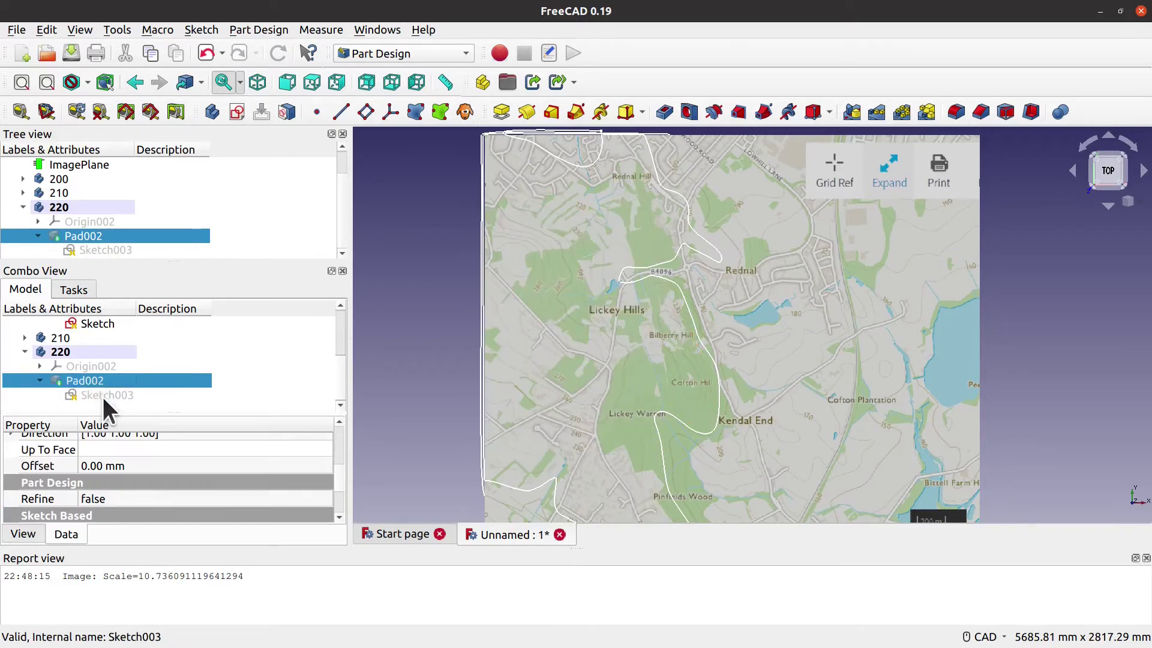
{"action": "left_click", "coordinate": [102, 394]}
{"action": "key", "text": "space"}
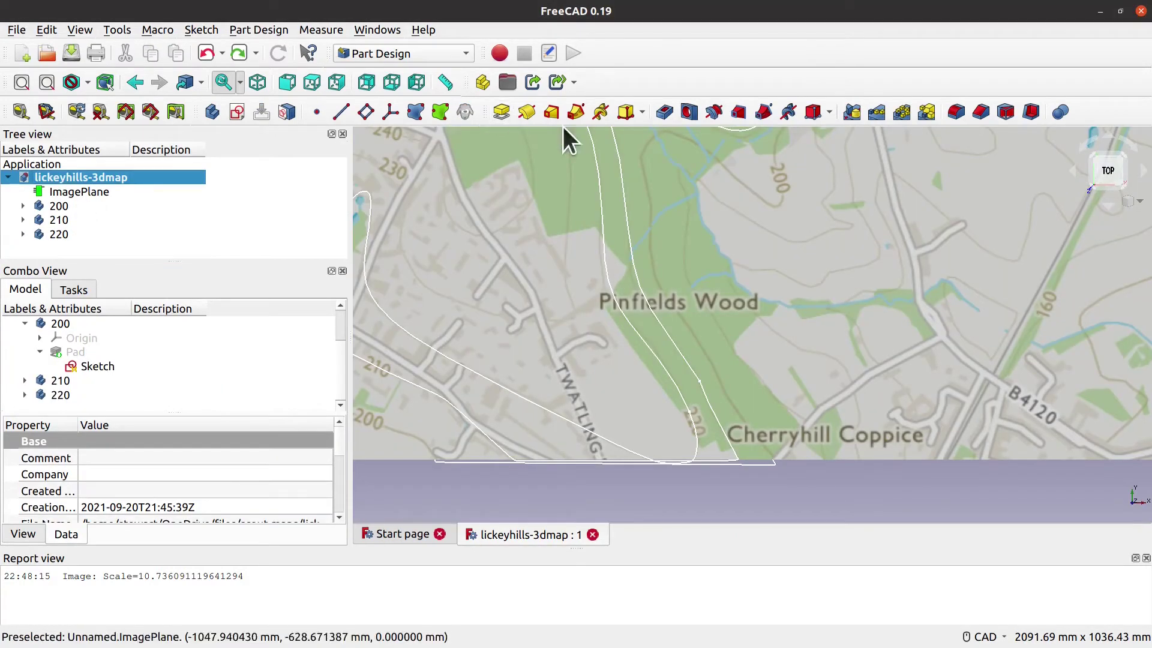
Step: Rename the new body to 230 and raise its z position to 30 mm
{"action": "left_click", "coordinate": [169, 249]}
{"action": "right_click", "coordinate": [105, 243]}
{"action": "left_click", "coordinate": [193, 524]}
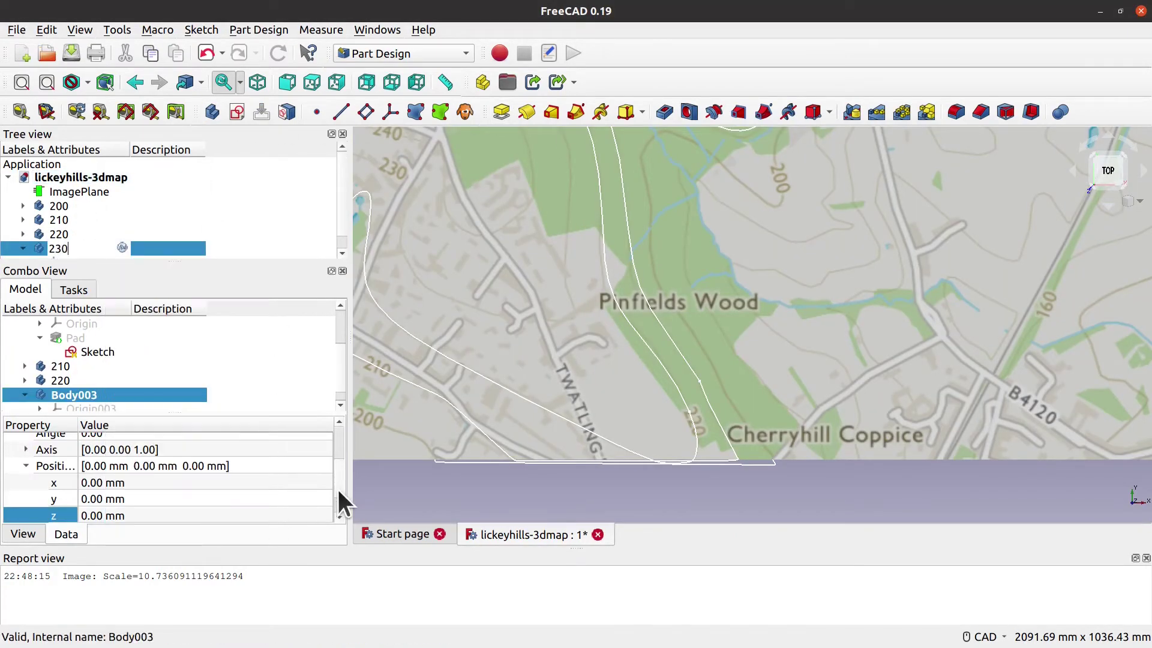
{"action": "key", "text": "Return"}
{"action": "left_click", "coordinate": [104, 514]}
{"action": "type", "text": "30"}
{"action": "key", "text": "Return"}
Step: Start a new sketch in body 230 on XY_Plane003
{"action": "left_click", "coordinate": [237, 112]}
{"action": "left_click", "coordinate": [87, 380]}
{"action": "left_click", "coordinate": [201, 323]}
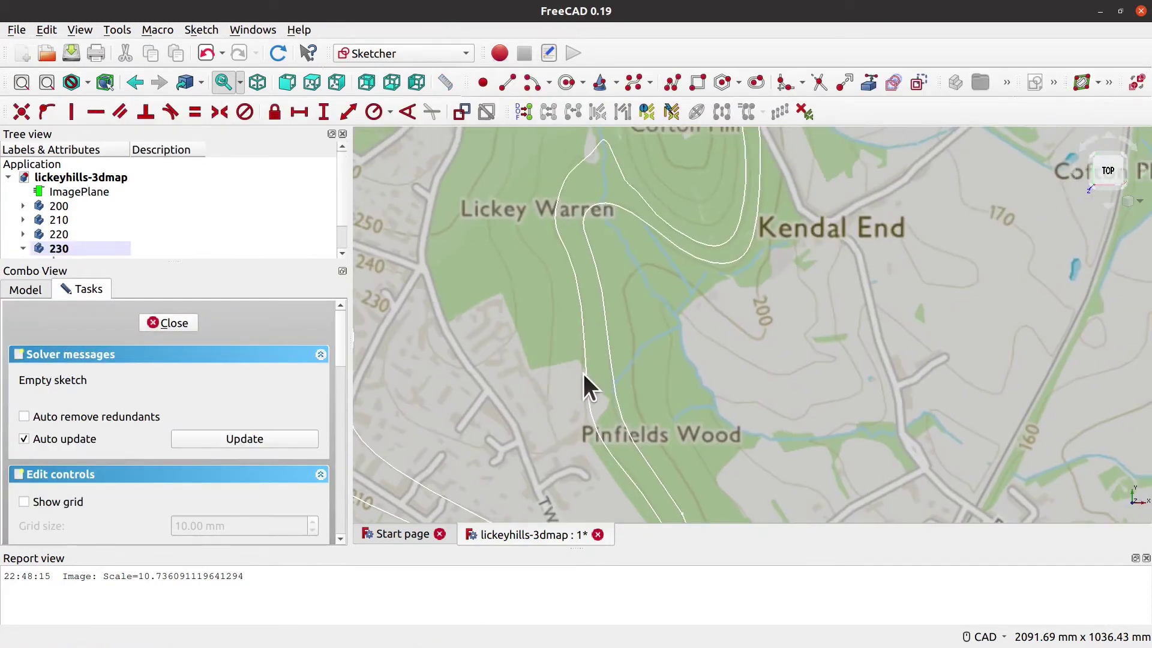
Step: Begin a B-spline up the 230 contour, past Cofton Hill and toward Lickey Hills
{"action": "left_click", "coordinate": [545, 388]}
{"action": "left_click", "coordinate": [557, 323]}
{"action": "left_click", "coordinate": [552, 293]}
{"action": "left_click", "coordinate": [539, 259]}
{"action": "left_click", "coordinate": [516, 233]}
{"action": "left_click", "coordinate": [518, 212]}
{"action": "left_click", "coordinate": [538, 192]}
{"action": "middle_click_drag", "start_coordinate": [538, 192], "coordinate": [464, 462]}
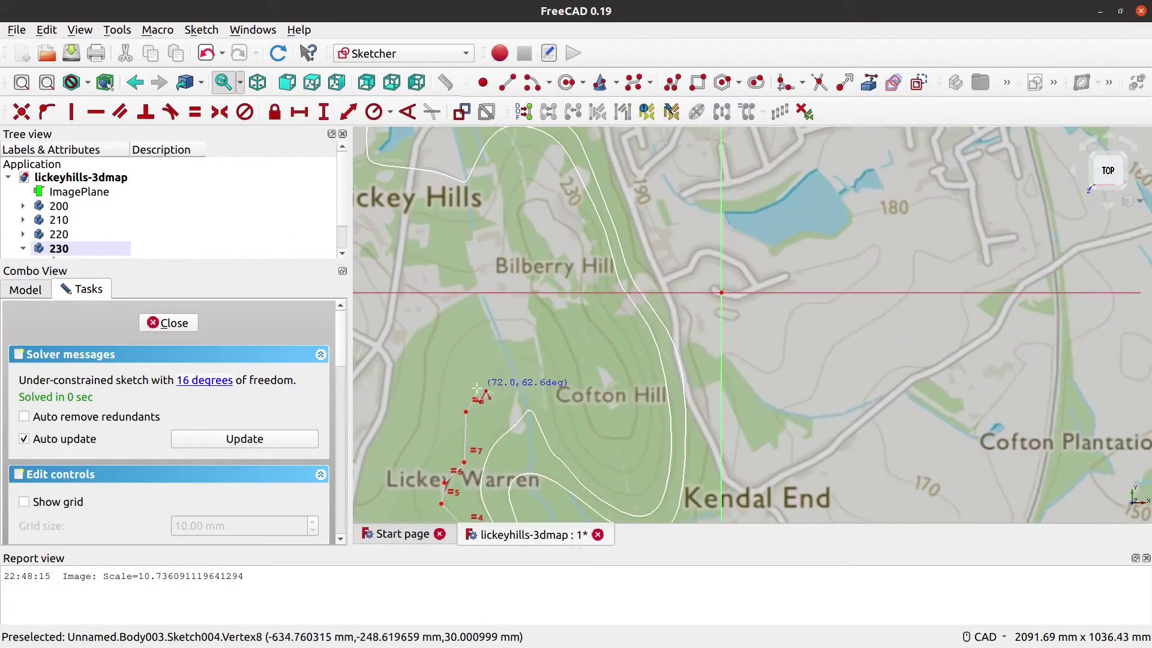
{"action": "left_click", "coordinate": [610, 293]}
{"action": "left_click", "coordinate": [606, 278]}
{"action": "left_click", "coordinate": [602, 246]}
{"action": "left_click", "coordinate": [592, 219]}
{"action": "left_click", "coordinate": [579, 206]}
{"action": "left_click", "coordinate": [554, 168]}
{"action": "left_click", "coordinate": [539, 152]}
{"action": "left_click", "coordinate": [520, 148]}
Step: Continue the 230 spline along the contour and down the map's left edge
{"action": "left_click", "coordinate": [631, 251]}
{"action": "left_click", "coordinate": [622, 240]}
{"action": "left_click", "coordinate": [627, 224]}
{"action": "left_click", "coordinate": [639, 216]}
{"action": "left_click", "coordinate": [650, 198]}
{"action": "left_click", "coordinate": [652, 169]}
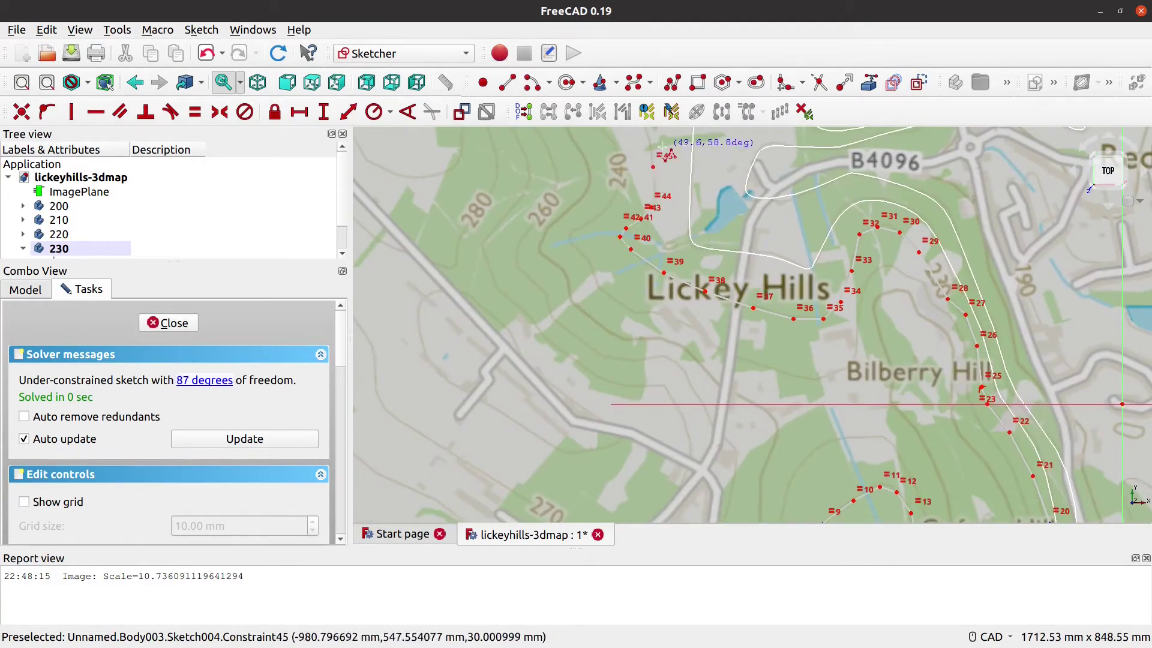
{"action": "middle_click_drag", "start_coordinate": [653, 168], "coordinate": [679, 362]}
{"action": "left_click", "coordinate": [658, 292]}
{"action": "left_click", "coordinate": [416, 168]}
{"action": "left_click", "coordinate": [409, 166]}
{"action": "left_click", "coordinate": [403, 170]}
{"action": "left_click", "coordinate": [400, 181]}
{"action": "middle_click_drag", "start_coordinate": [396, 489], "coordinate": [427, 217]}
{"action": "middle_click_drag", "start_coordinate": [426, 477], "coordinate": [446, 214]}
{"action": "left_click", "coordinate": [442, 251]}
Step: Trace the spline past Pinfields Wood, close it on its start point, and exit the sketch
{"action": "left_click", "coordinate": [549, 350]}
{"action": "left_click", "coordinate": [580, 366]}
{"action": "left_click", "coordinate": [624, 375]}
{"action": "left_click", "coordinate": [664, 369]}
{"action": "left_click", "coordinate": [673, 352]}
{"action": "left_click", "coordinate": [673, 334]}
{"action": "left_click", "coordinate": [676, 319]}
{"action": "left_click", "coordinate": [716, 331]}
{"action": "left_click", "coordinate": [748, 434]}
{"action": "left_click", "coordinate": [737, 496]}
{"action": "scroll", "coordinate": [736, 496], "scroll_direction": "down", "scroll_amount": 2}
{"action": "middle_click_drag", "start_coordinate": [737, 496], "coordinate": [636, 268]}
{"action": "left_click", "coordinate": [647, 324]}
{"action": "left_click", "coordinate": [670, 356]}
{"action": "left_click", "coordinate": [715, 387]}
{"action": "left_click", "coordinate": [760, 400]}
{"action": "left_click", "coordinate": [949, 401]}
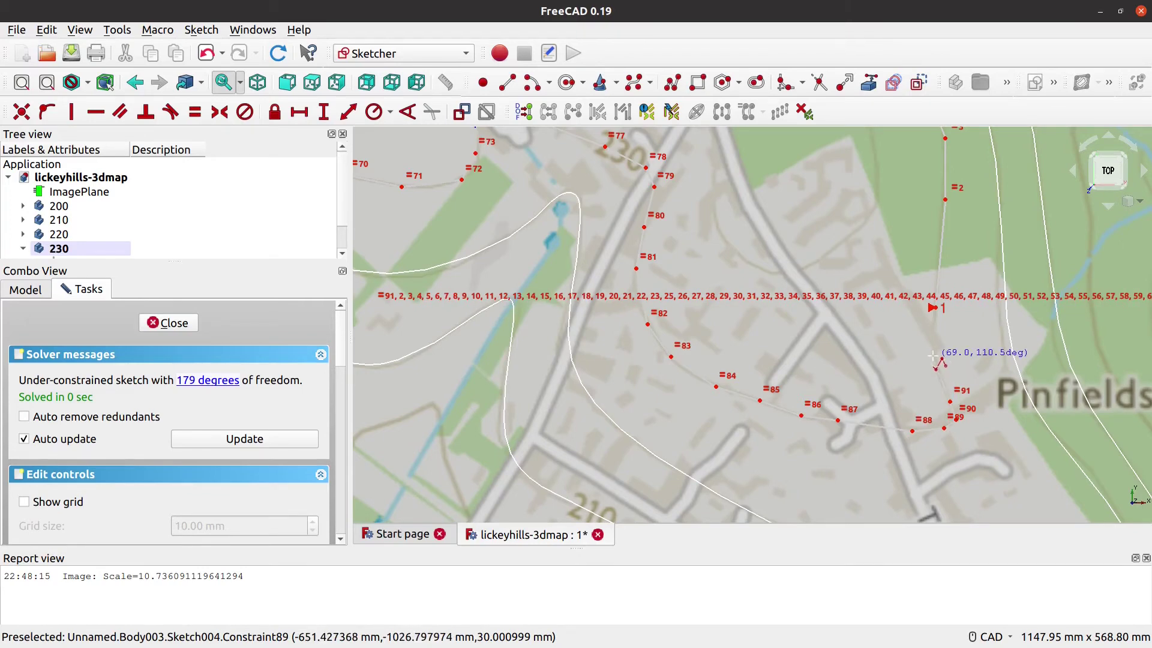
{"action": "left_click", "coordinate": [933, 356]}
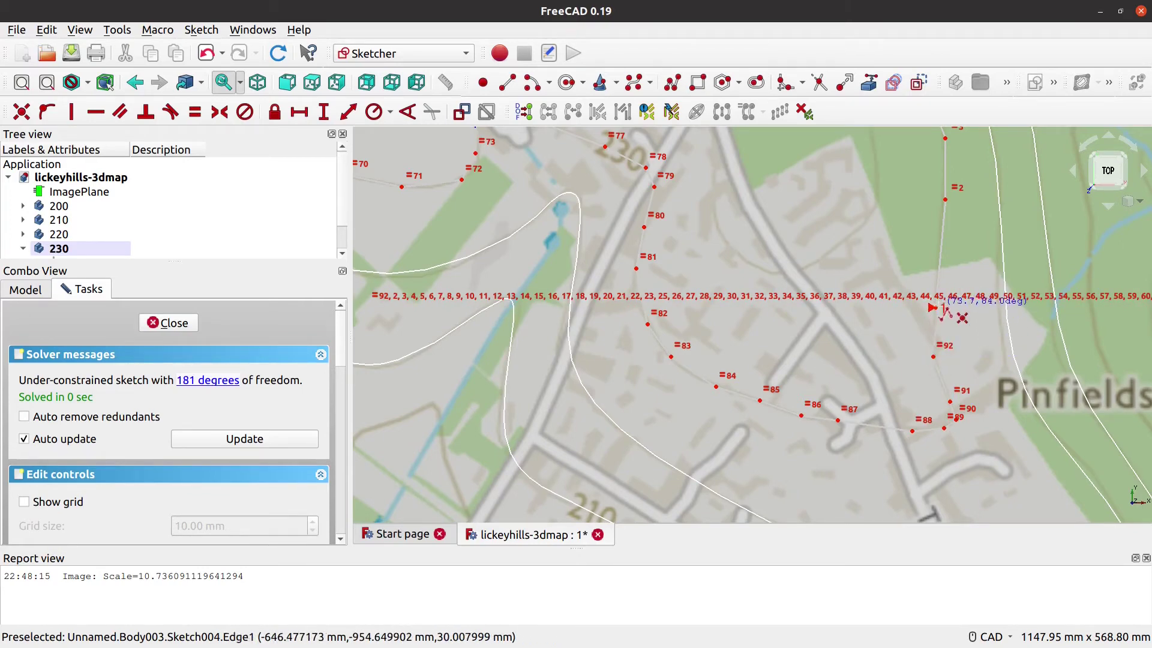
{"action": "left_click", "coordinate": [945, 307]}
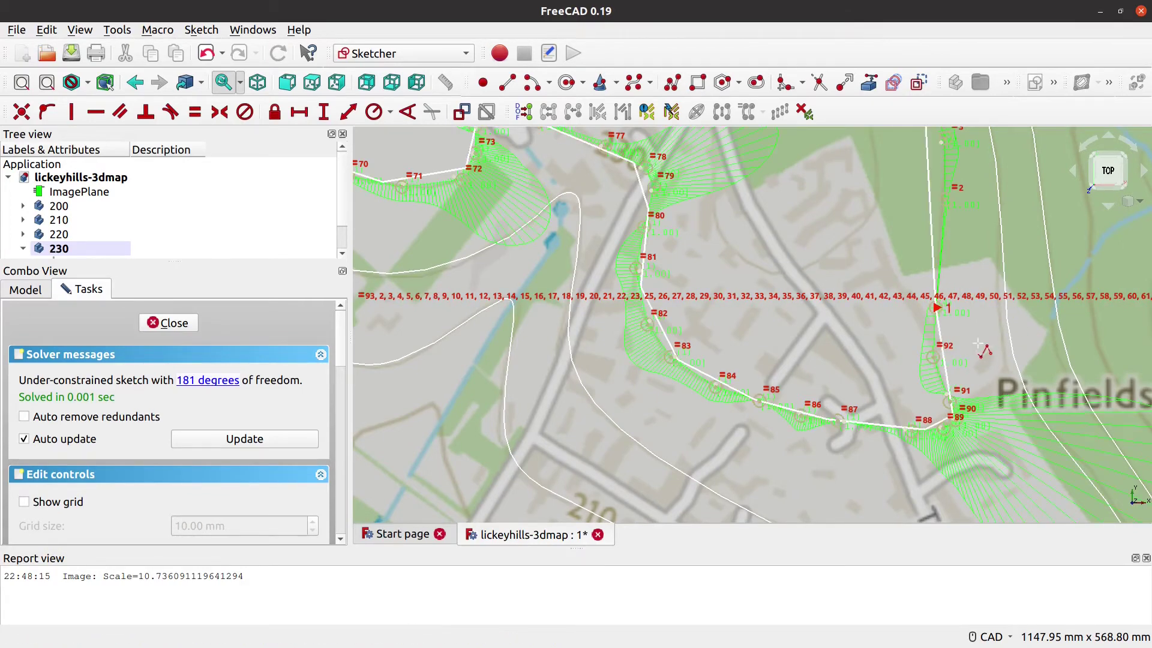
{"action": "left_click", "coordinate": [174, 324]}
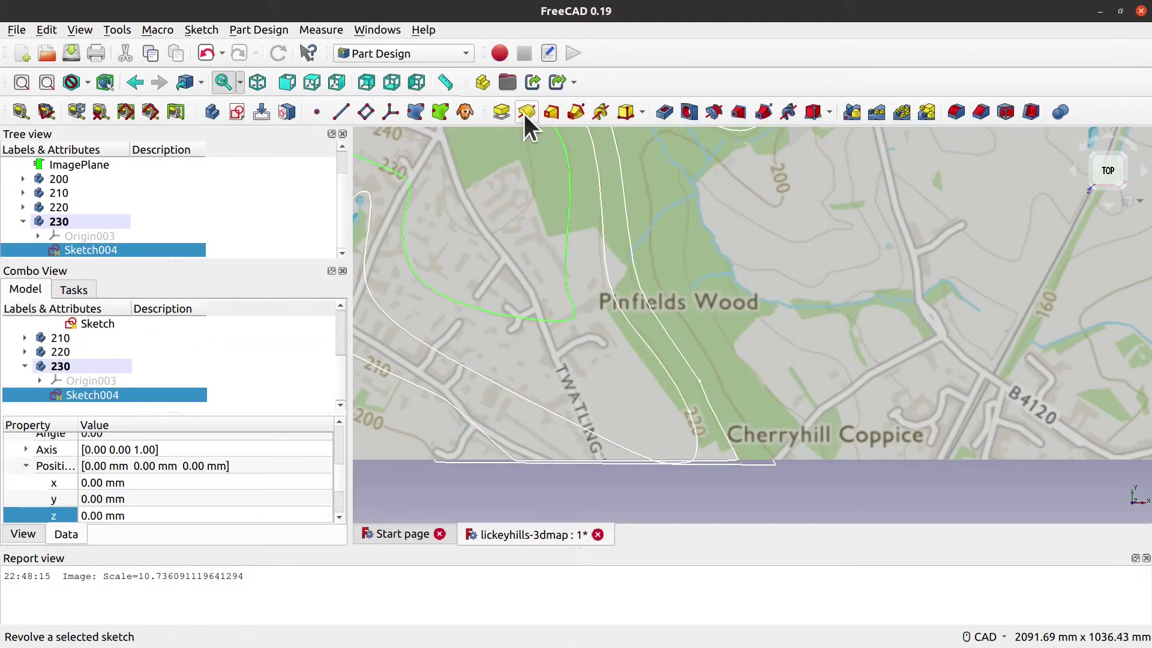
Step: Pad the 230 contour sketch at the default 10 mm
{"action": "left_click", "coordinate": [502, 111]}
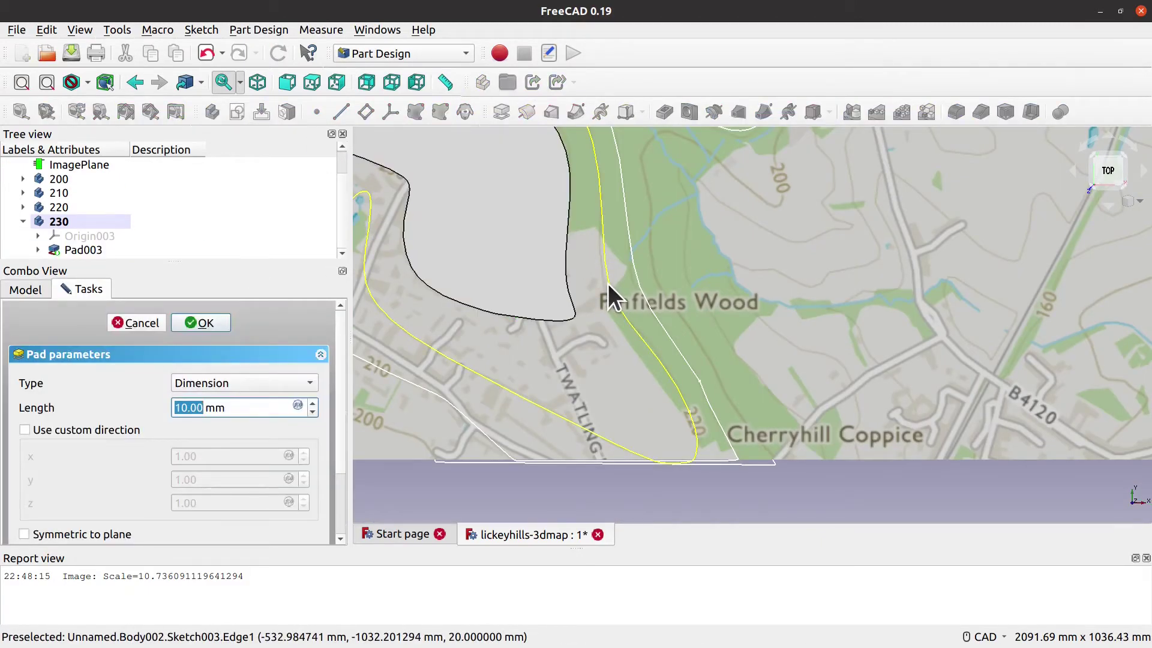
{"action": "left_click", "coordinate": [204, 323]}
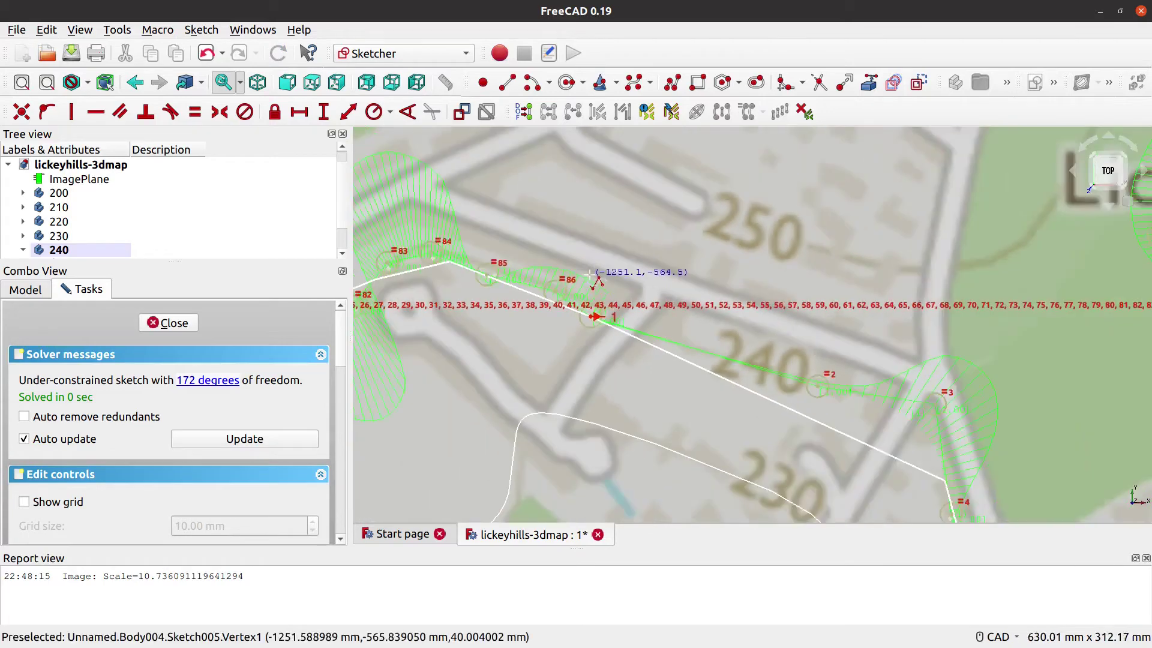
{"action": "scroll", "coordinate": [590, 273], "scroll_direction": "down", "scroll_amount": 4}
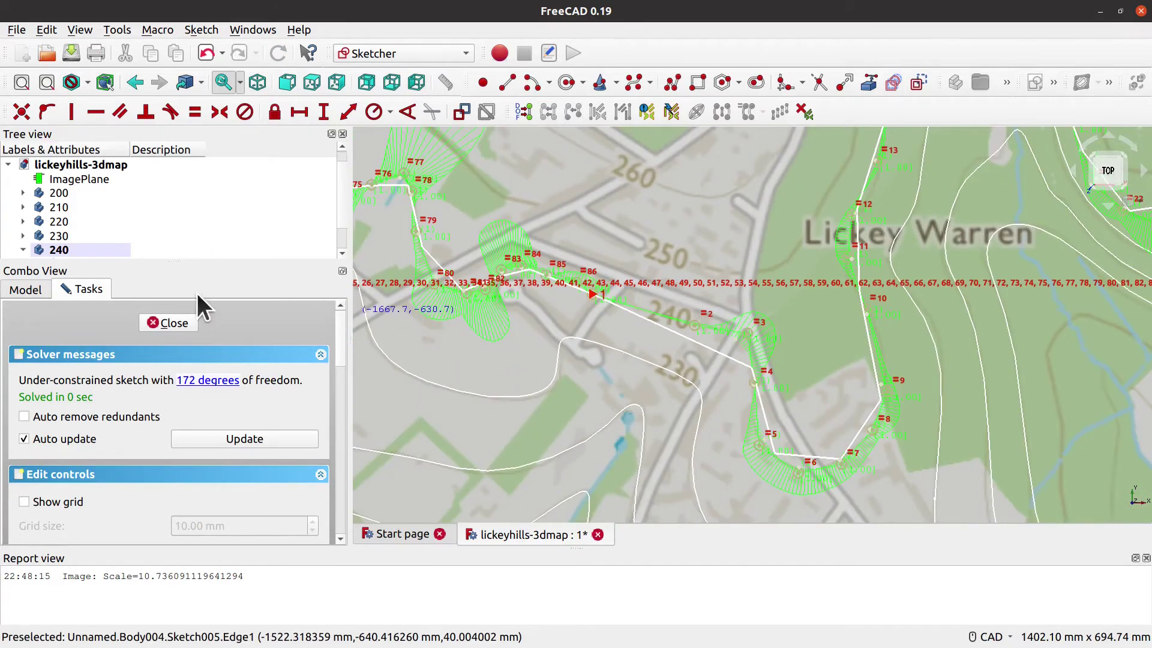
Step: Close the 240 sketch, pad it 10 mm, and select Pad004 in body 240
{"action": "left_click", "coordinate": [163, 322]}
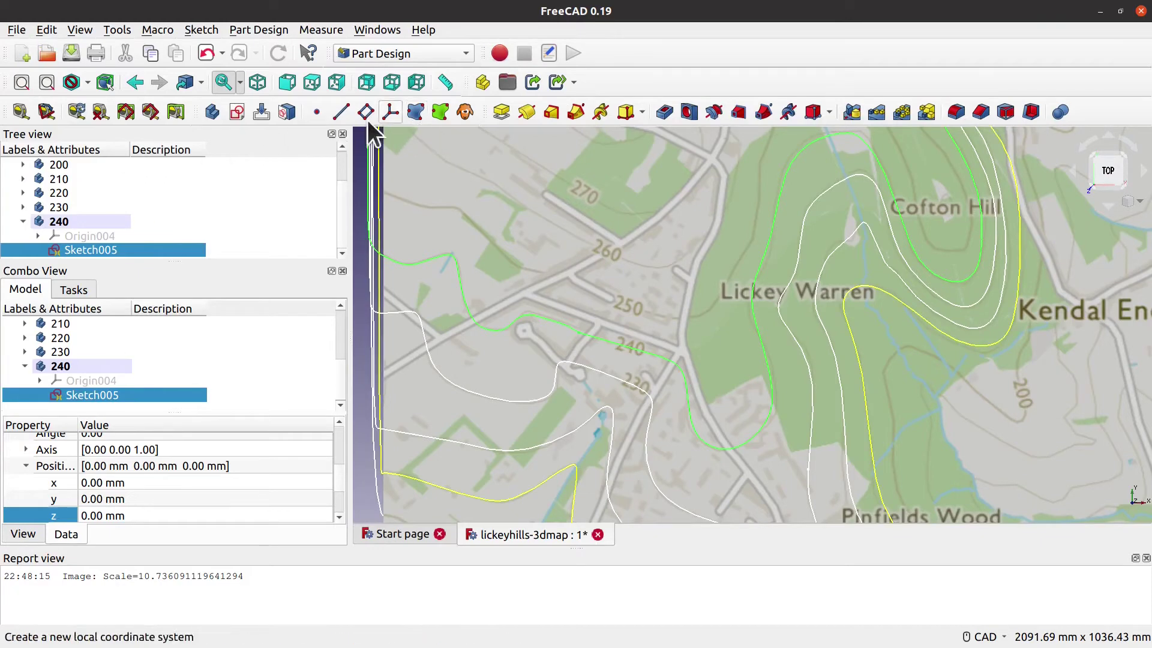
{"action": "left_click", "coordinate": [499, 114]}
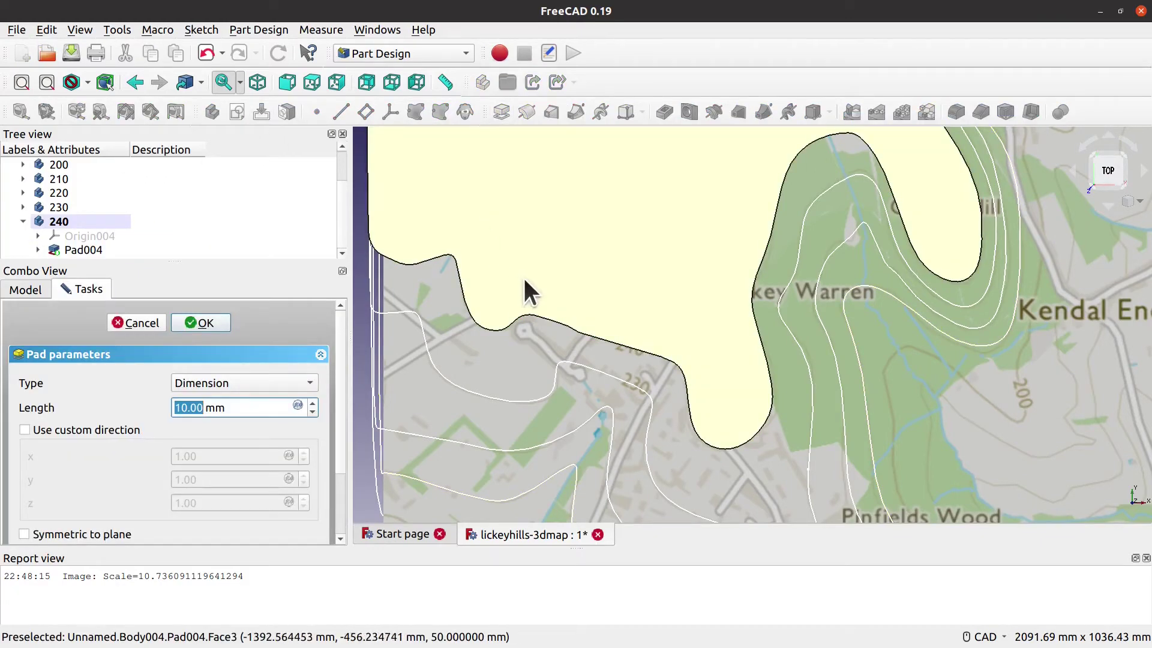
{"action": "left_click", "coordinate": [204, 324]}
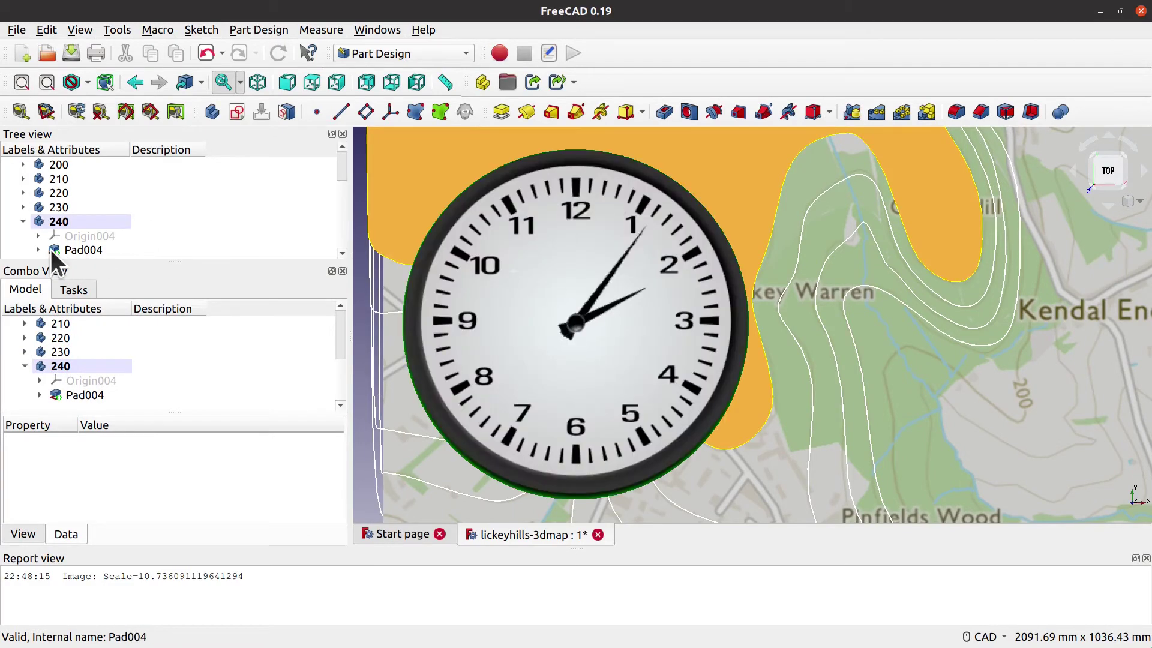
{"action": "left_click", "coordinate": [39, 250]}
{"action": "left_click", "coordinate": [72, 250]}
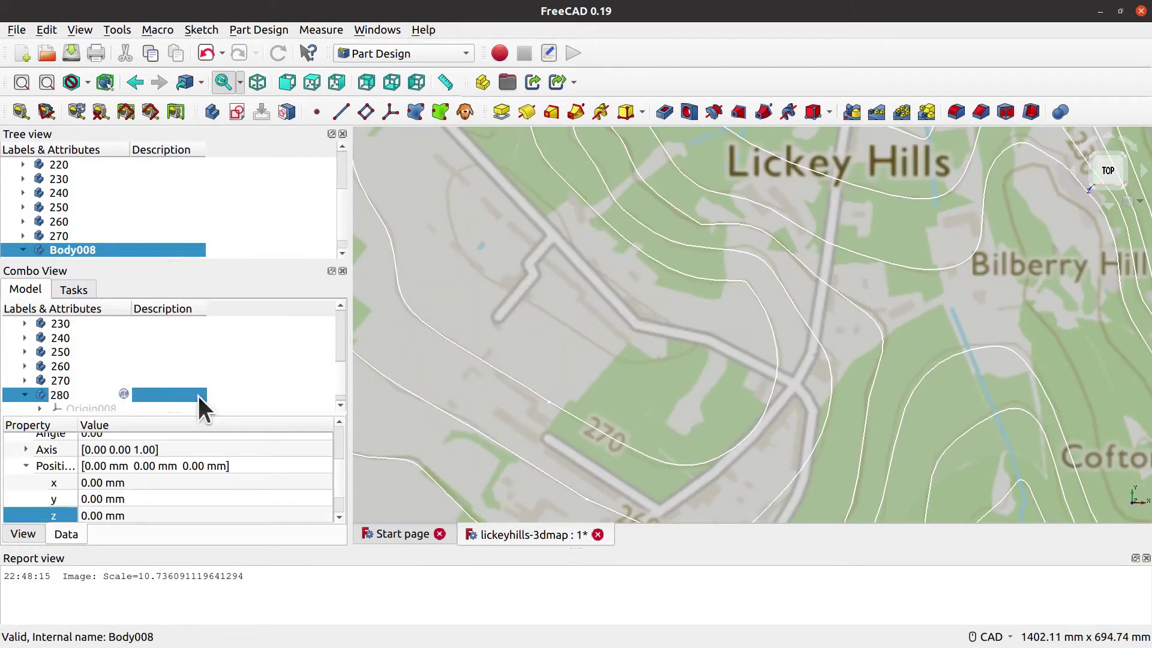
Step: Rename the new body to 280 and start a sketch on its XY plane
{"action": "type", "text": "280"}
{"action": "key", "text": "Return"}
{"action": "left_click", "coordinate": [237, 112]}
{"action": "left_click", "coordinate": [79, 381]}
{"action": "left_click", "coordinate": [203, 322]}
Step: Trace the 280 contour outline with a B-spline and pad it
{"action": "left_click", "coordinate": [672, 82]}
{"action": "left_click", "coordinate": [550, 318]}
{"action": "left_click", "coordinate": [603, 345]}
{"action": "left_click", "coordinate": [623, 362]}
{"action": "left_click", "coordinate": [654, 362]}
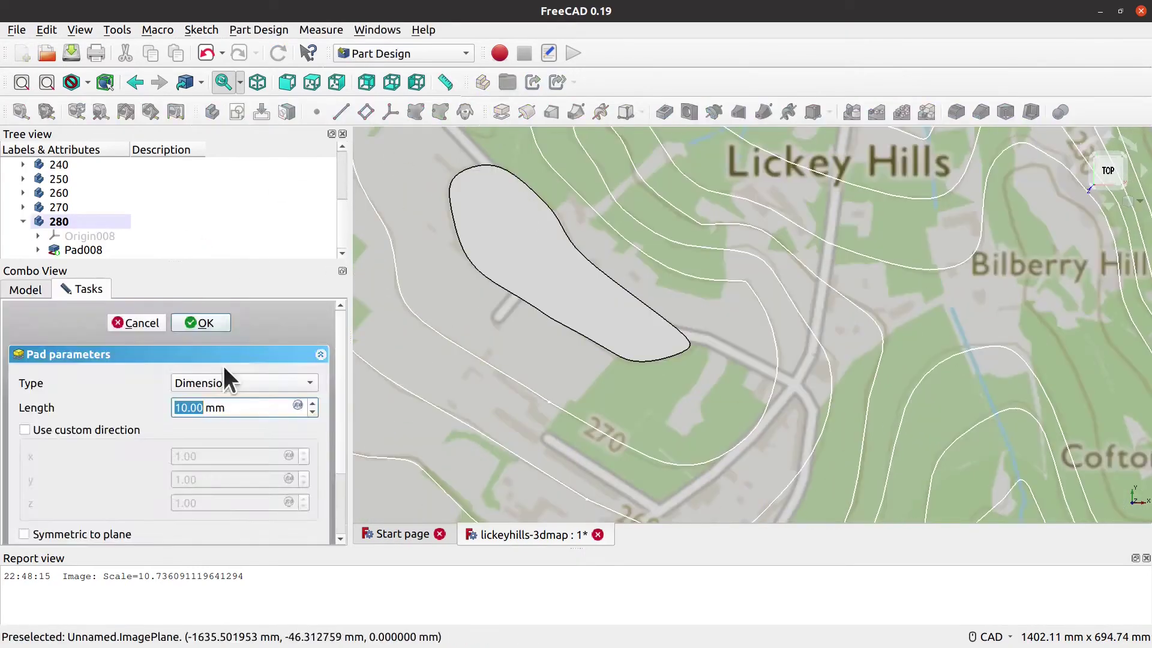
{"action": "key", "text": "Return"}
{"action": "scroll", "coordinate": [533, 204], "scroll_direction": "down", "scroll_amount": 2}
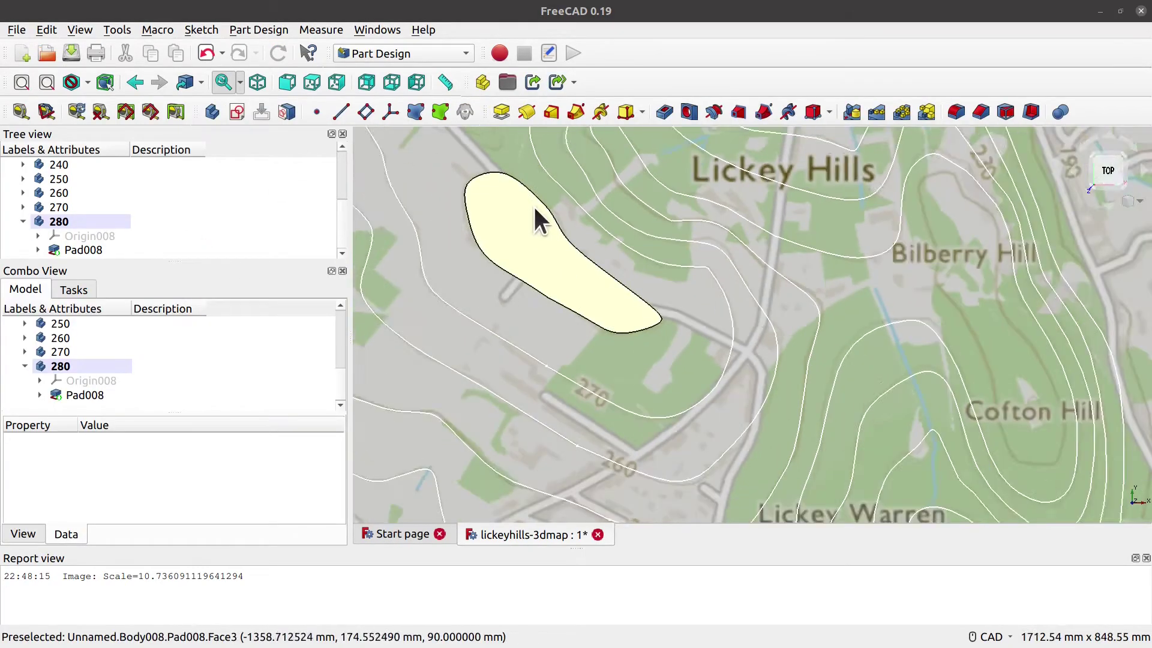
{"action": "middle_click_drag", "start_coordinate": [638, 249], "coordinate": [756, 408]}
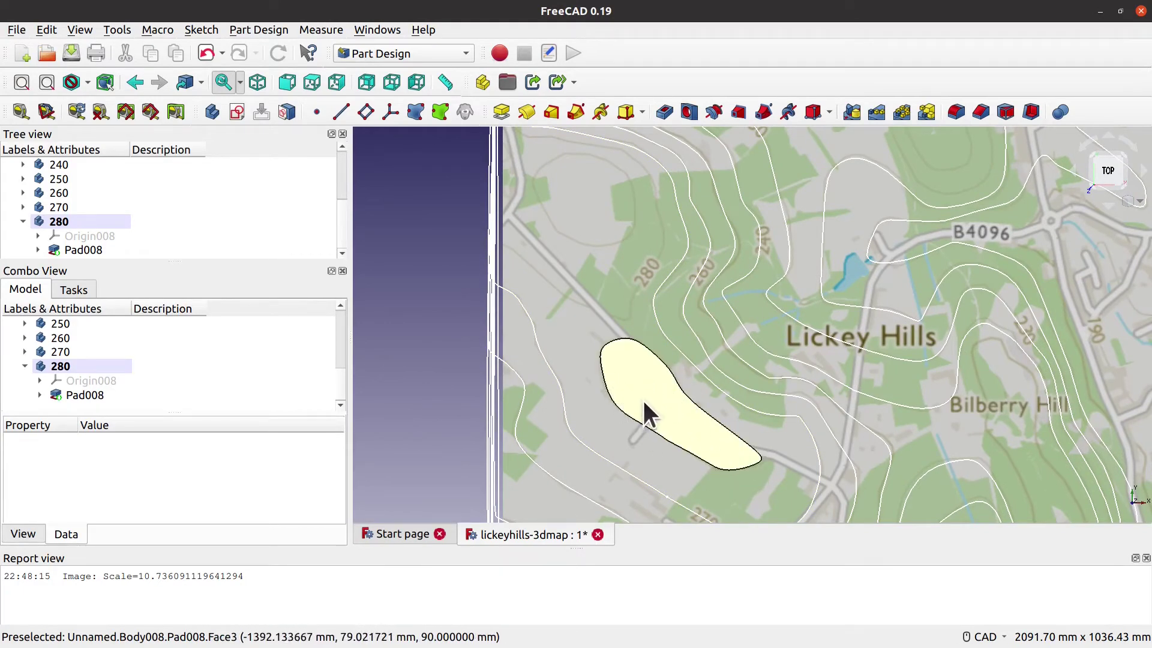
{"action": "left_click", "coordinate": [25, 367]}
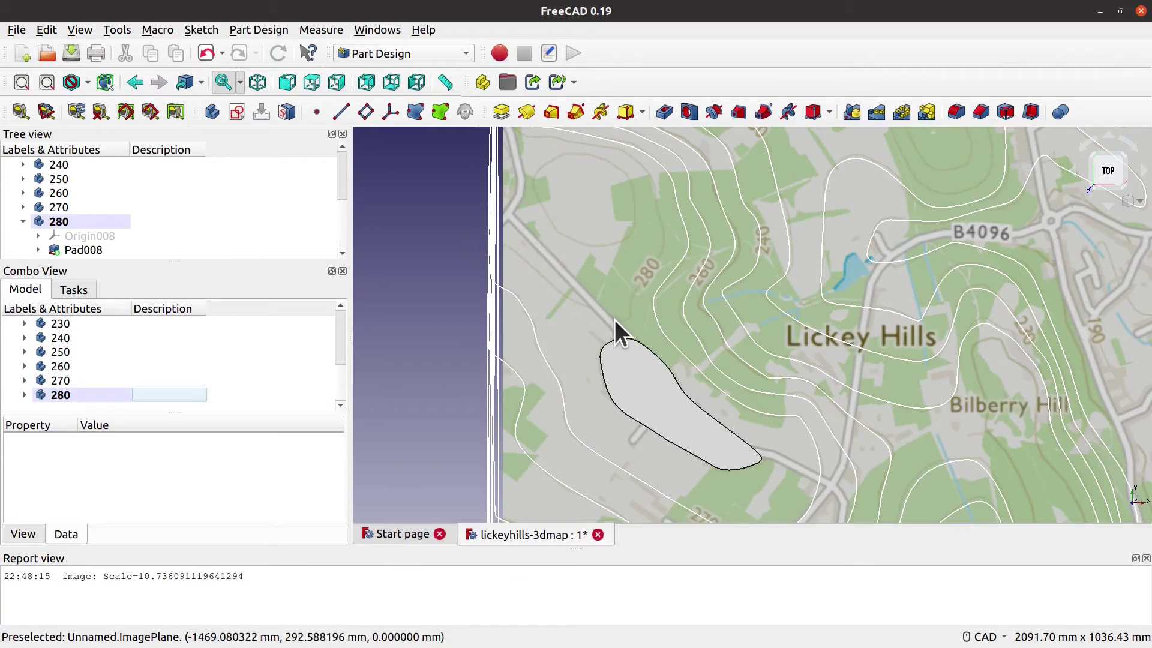
{"action": "middle_click_drag", "start_coordinate": [612, 275], "coordinate": [621, 315]}
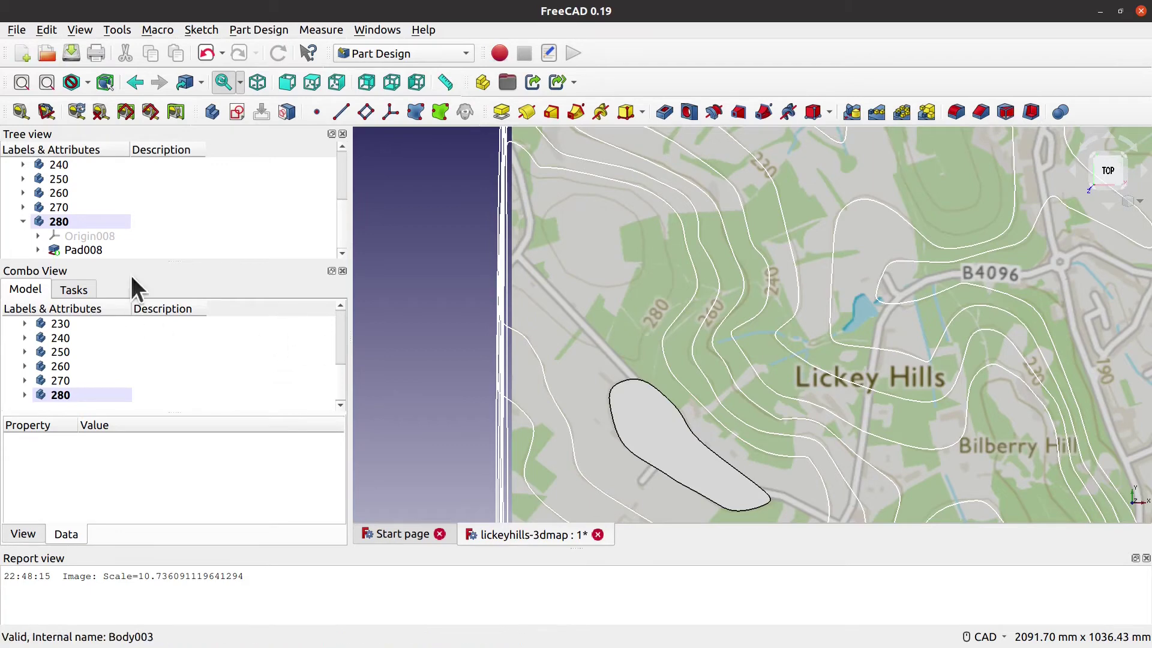
Step: Create a new empty body in the lickeyhills-3dmap document
{"action": "scroll", "coordinate": [341, 222], "scroll_direction": "up", "scroll_amount": 3}
{"action": "left_click", "coordinate": [60, 175]}
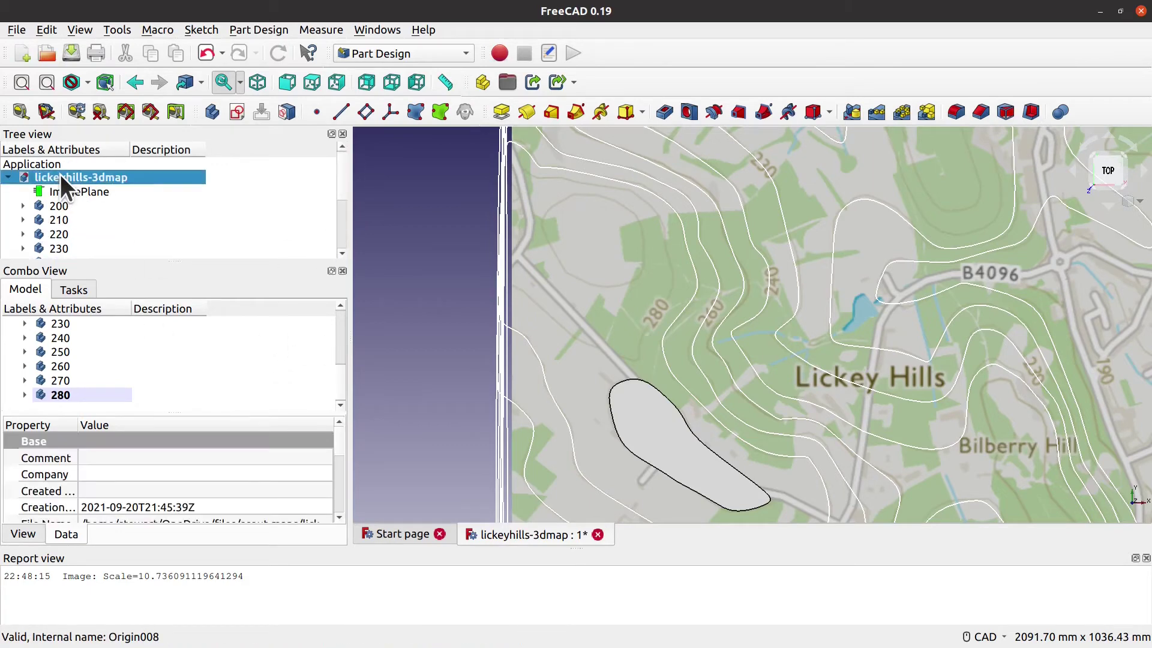
{"action": "right_click", "coordinate": [62, 175]}
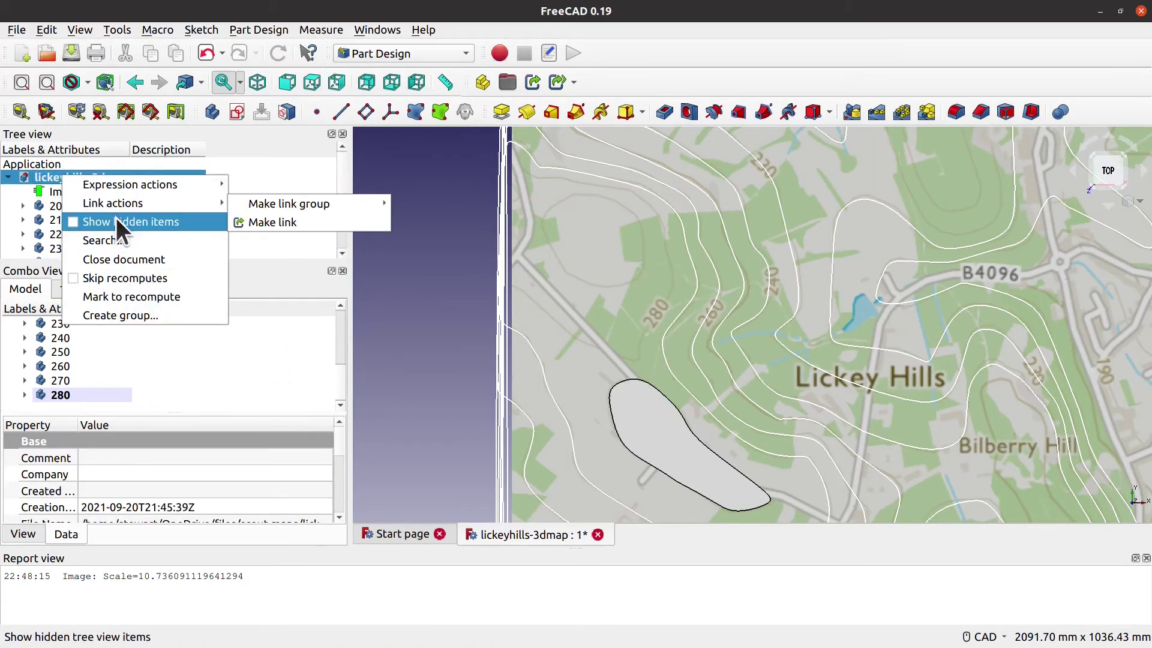
{"action": "left_click", "coordinate": [44, 176]}
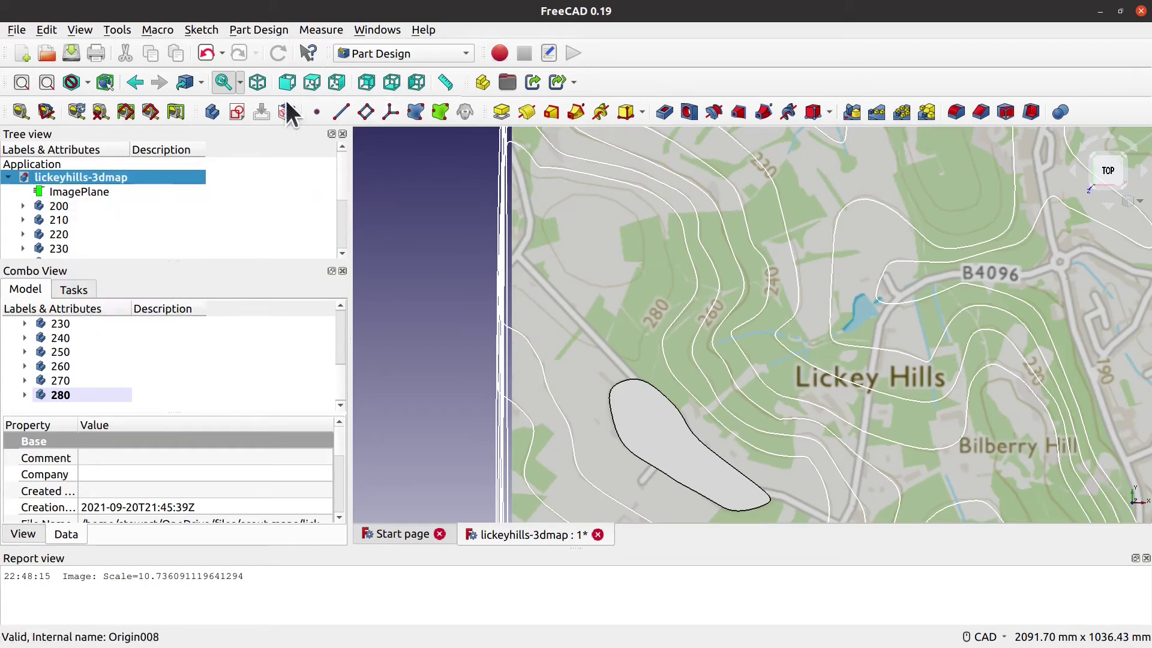
{"action": "left_click", "coordinate": [209, 109]}
Step: Rename the new body to 280-1 and check body 280's 80 mm height
{"action": "right_click", "coordinate": [116, 395]}
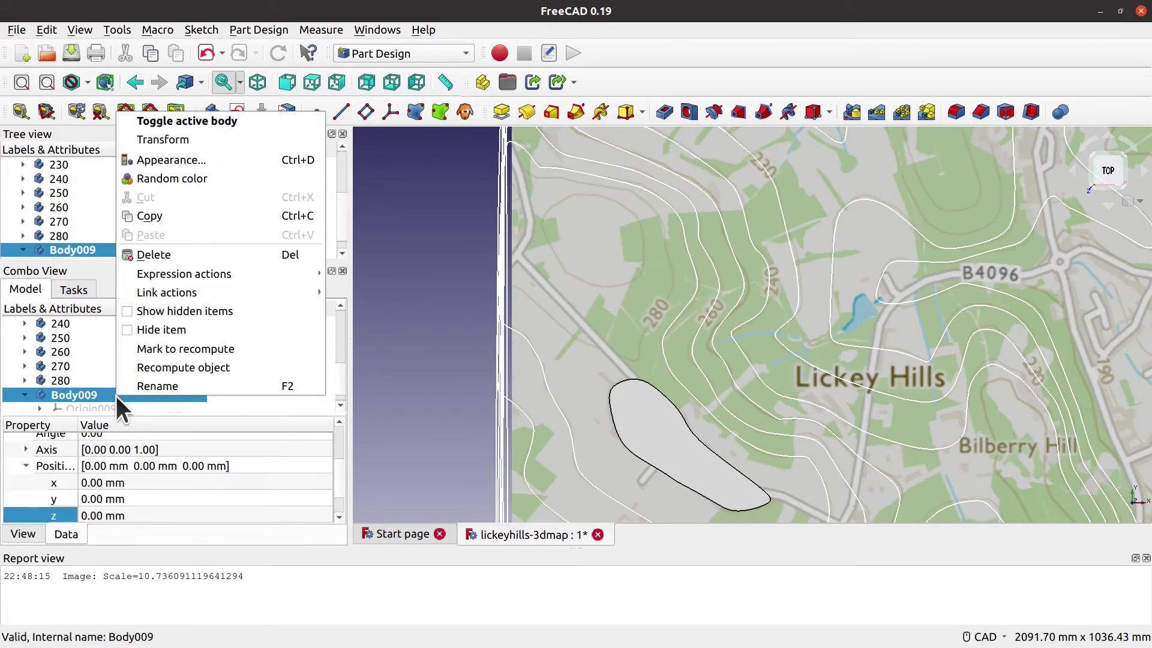
{"action": "left_click", "coordinate": [171, 385]}
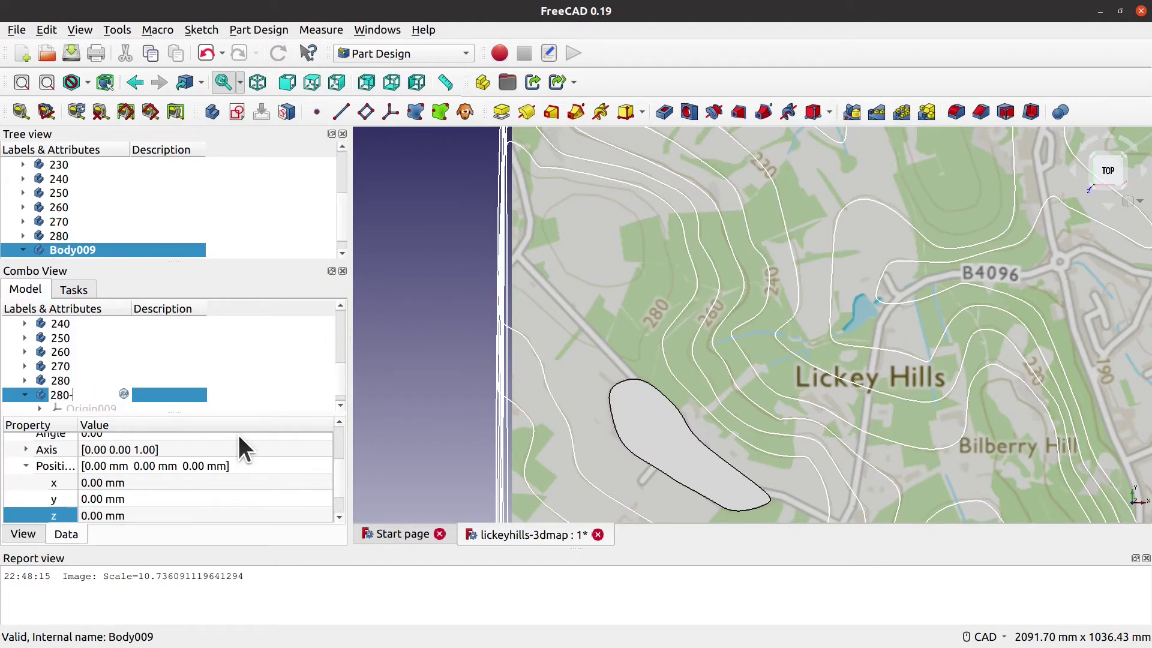
{"action": "key", "text": "Return"}
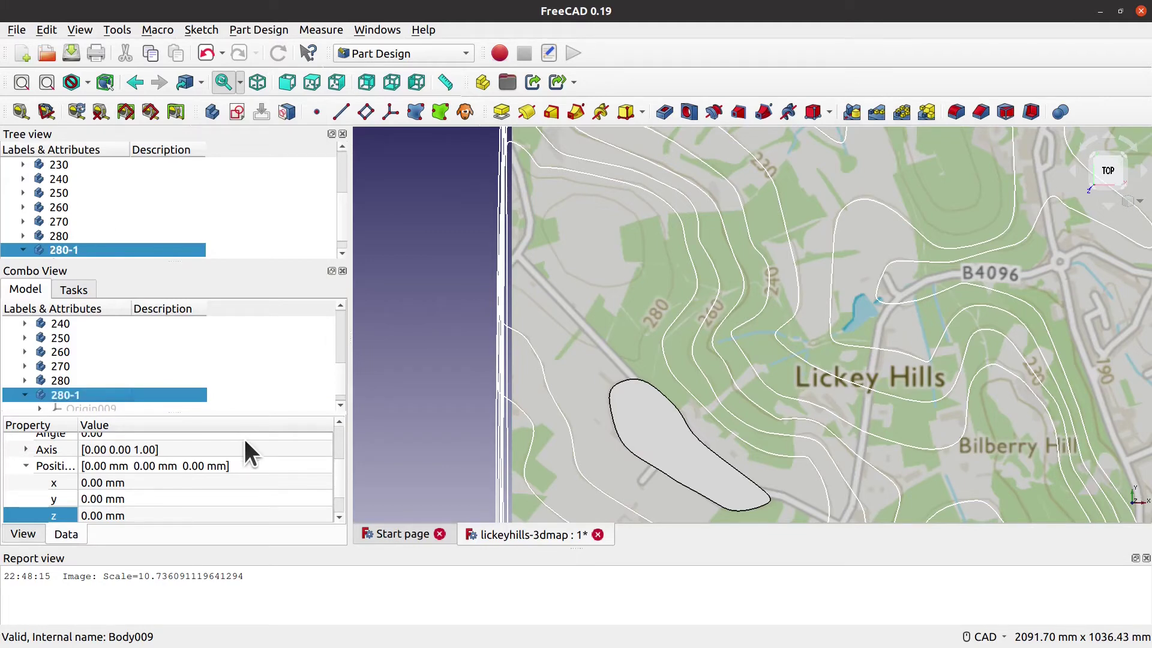
{"action": "left_click", "coordinate": [56, 380]}
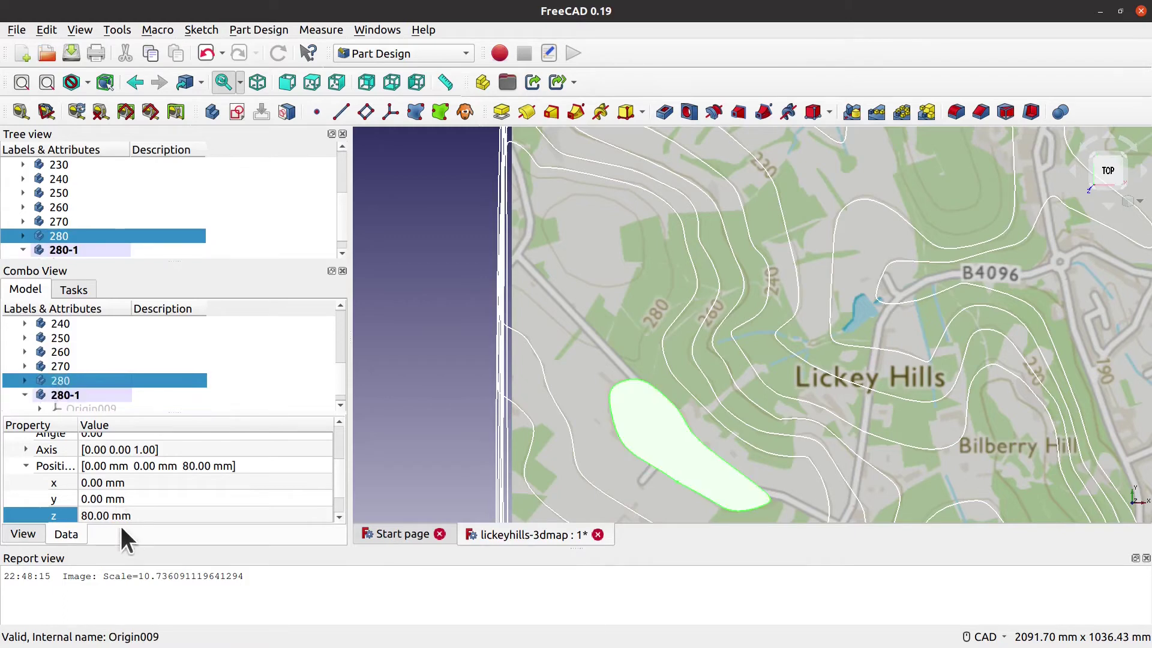
Step: Set body 280-1's z position to 80 mm and start a new sketch in it
{"action": "left_click", "coordinate": [63, 395]}
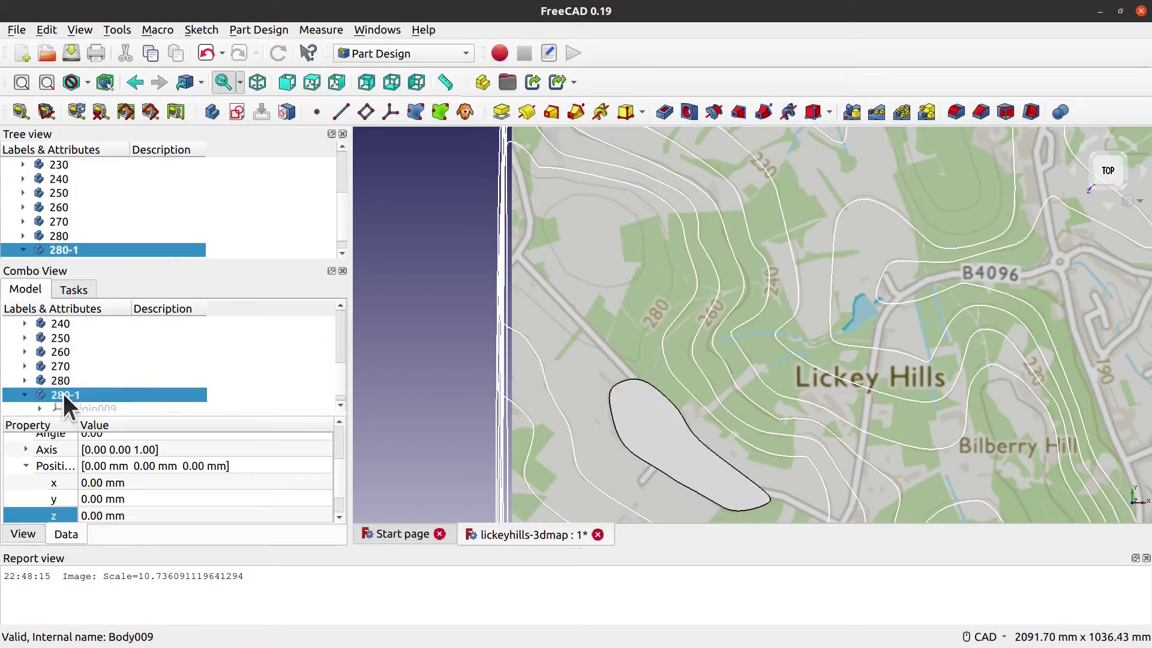
{"action": "left_click", "coordinate": [122, 515]}
{"action": "type", "text": "80"}
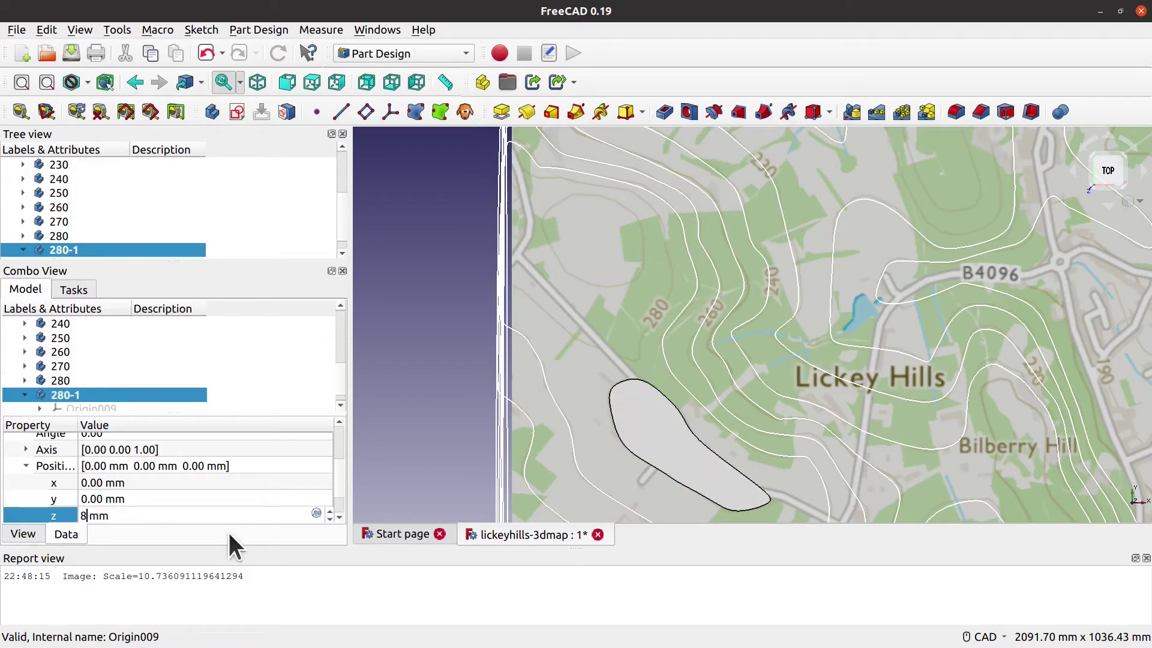
{"action": "key", "text": "Return"}
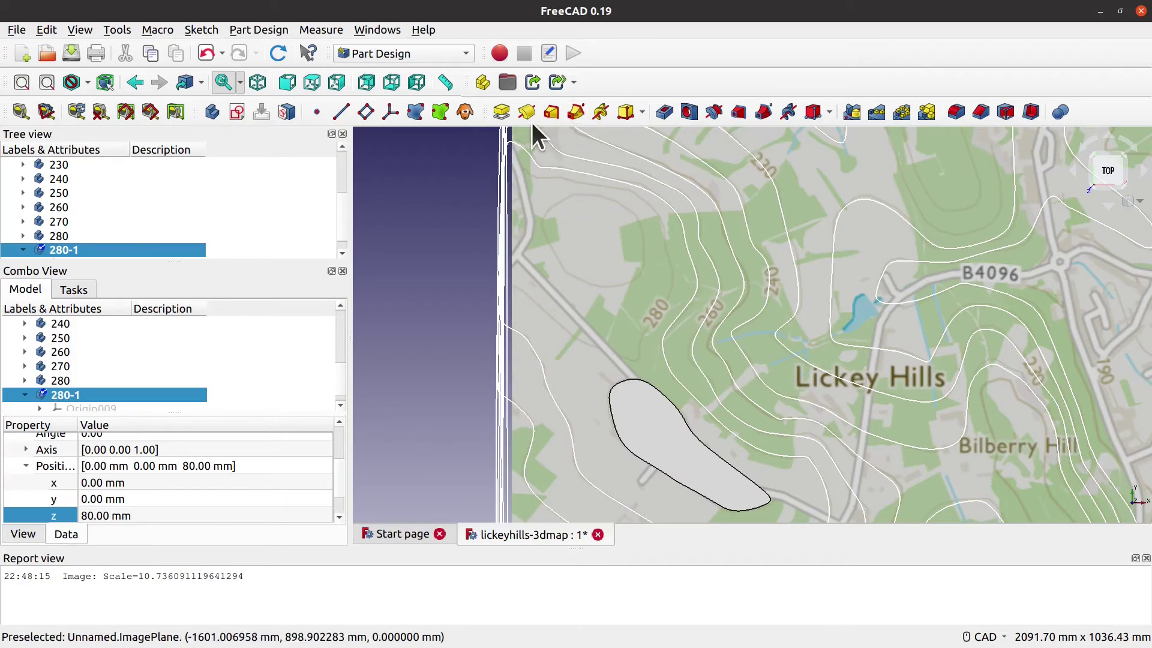
{"action": "left_click", "coordinate": [237, 111]}
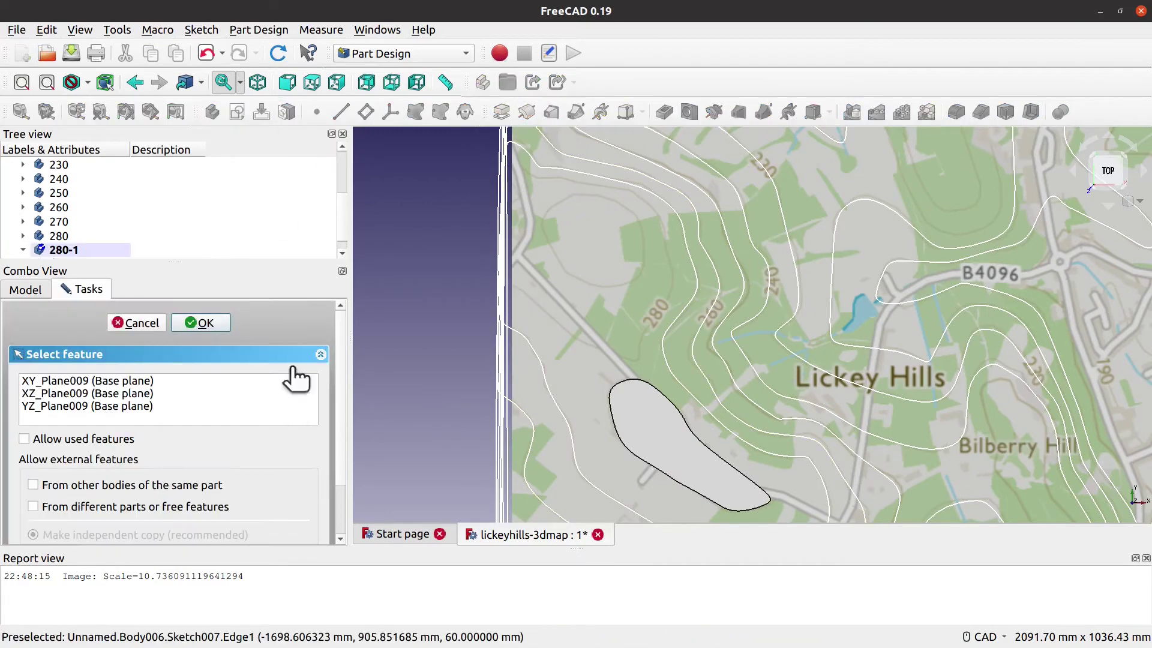
Step: Sketch on the XY plane and begin a B-spline along the second 280 contour
{"action": "left_click", "coordinate": [137, 380]}
{"action": "left_click", "coordinate": [222, 323]}
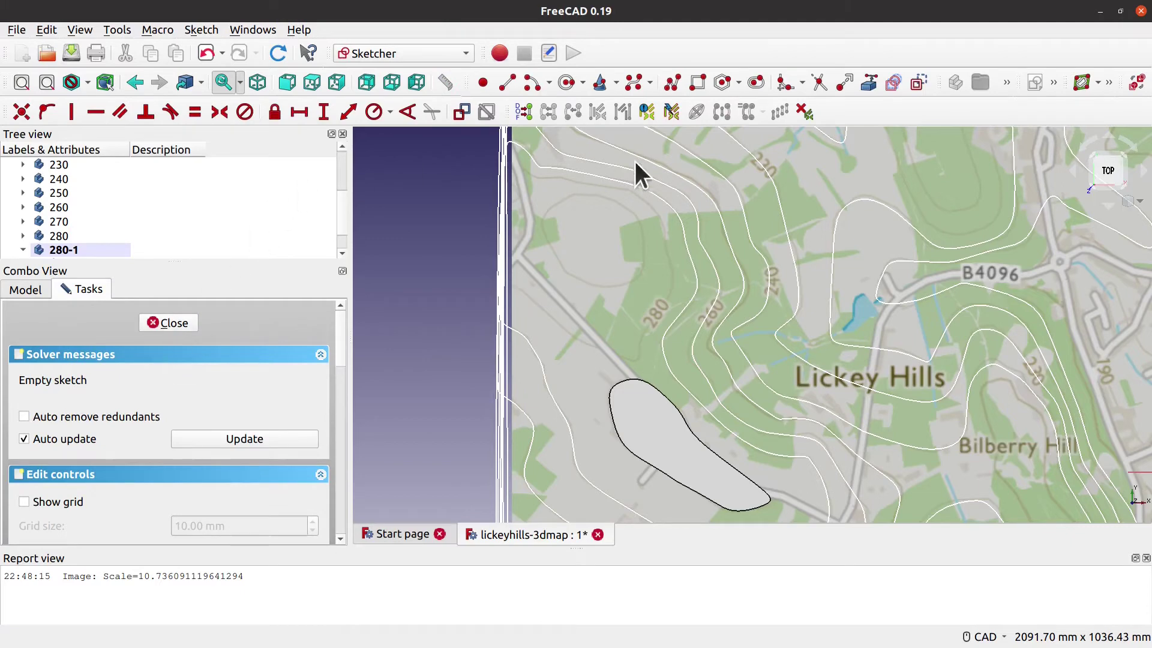
{"action": "left_click", "coordinate": [672, 82]}
{"action": "scroll", "coordinate": [575, 369], "scroll_direction": "up", "scroll_amount": 3}
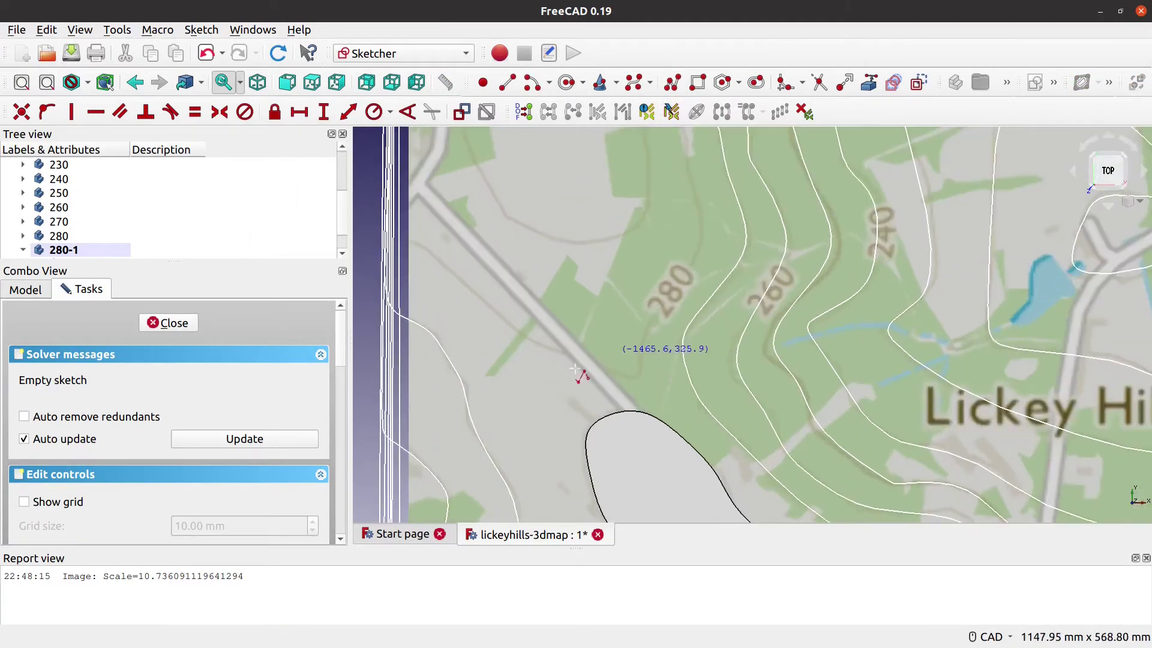
{"action": "left_click", "coordinate": [643, 339]}
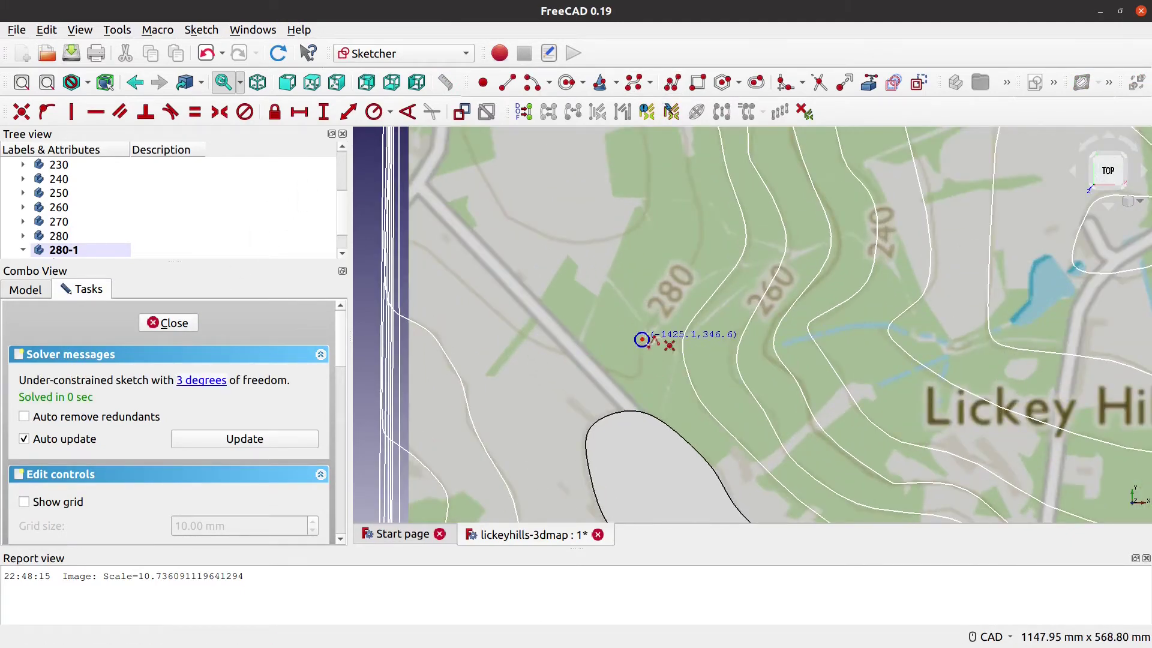
{"action": "left_click", "coordinate": [655, 313]}
{"action": "left_click", "coordinate": [678, 284]}
{"action": "left_click", "coordinate": [697, 256]}
{"action": "left_click", "coordinate": [703, 220]}
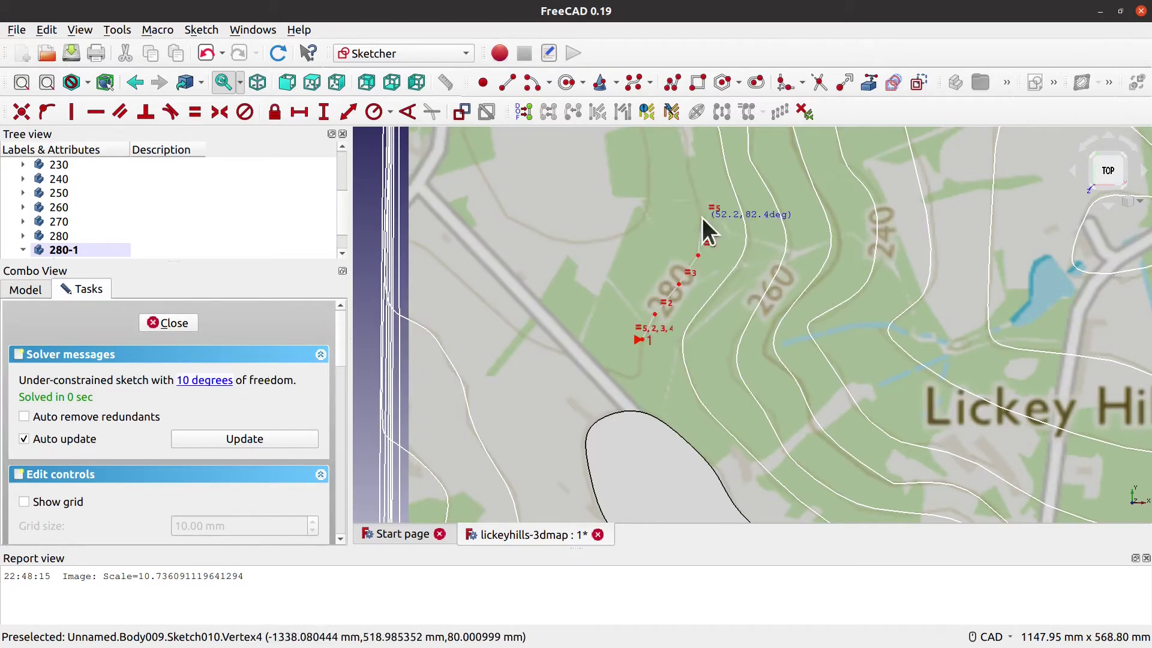
{"action": "left_click", "coordinate": [687, 163]}
Step: Continue the spline westward along the contour to the map's left edge
{"action": "middle_click_drag", "start_coordinate": [720, 181], "coordinate": [738, 423]}
{"action": "left_click", "coordinate": [700, 360]}
{"action": "left_click", "coordinate": [666, 323]}
{"action": "left_click", "coordinate": [620, 303]}
{"action": "left_click", "coordinate": [499, 286]}
{"action": "left_click", "coordinate": [473, 286]}
{"action": "left_click", "coordinate": [448, 272]}
{"action": "left_click", "coordinate": [427, 263]}
{"action": "left_click", "coordinate": [413, 262]}
{"action": "left_click", "coordinate": [409, 276]}
{"action": "left_click", "coordinate": [404, 291]}
{"action": "left_click", "coordinate": [399, 477]}
Step: Bring the spline back to its start, close the outline, and exit the sketch
{"action": "left_click", "coordinate": [439, 493]}
{"action": "left_click", "coordinate": [470, 516]}
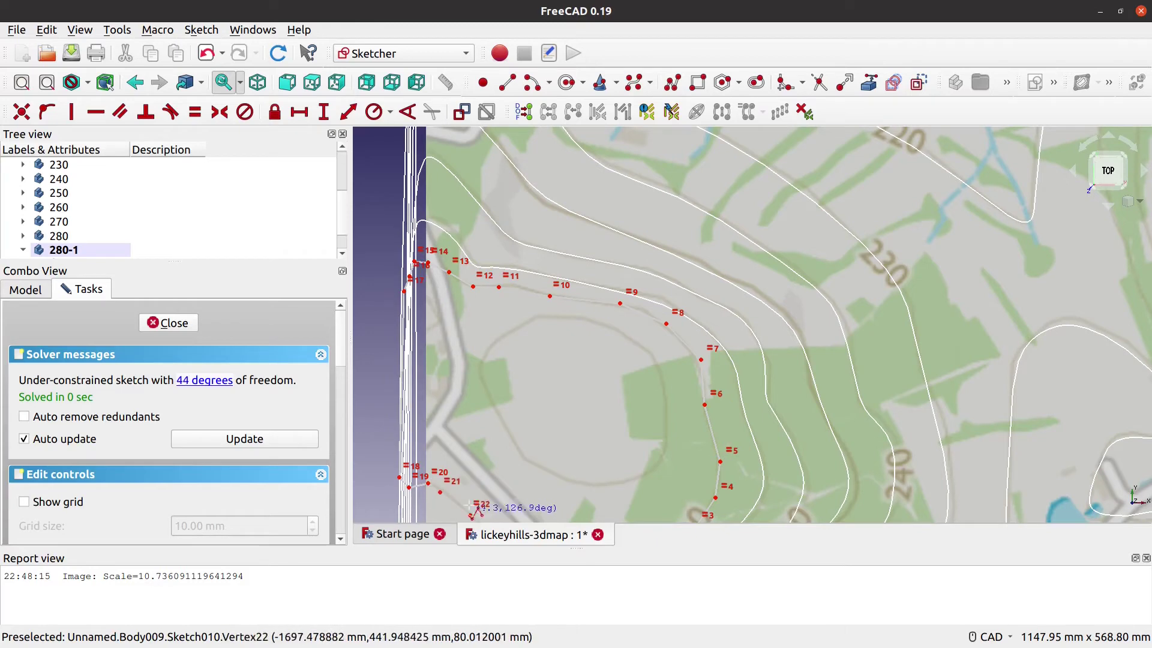
{"action": "middle_click_drag", "start_coordinate": [470, 516], "coordinate": [416, 334]}
{"action": "left_click", "coordinate": [478, 389]}
{"action": "left_click", "coordinate": [516, 412]}
{"action": "left_click", "coordinate": [570, 432]}
{"action": "left_click", "coordinate": [600, 438]}
{"action": "left_click", "coordinate": [607, 426]}
{"action": "left_click", "coordinate": [607, 409]}
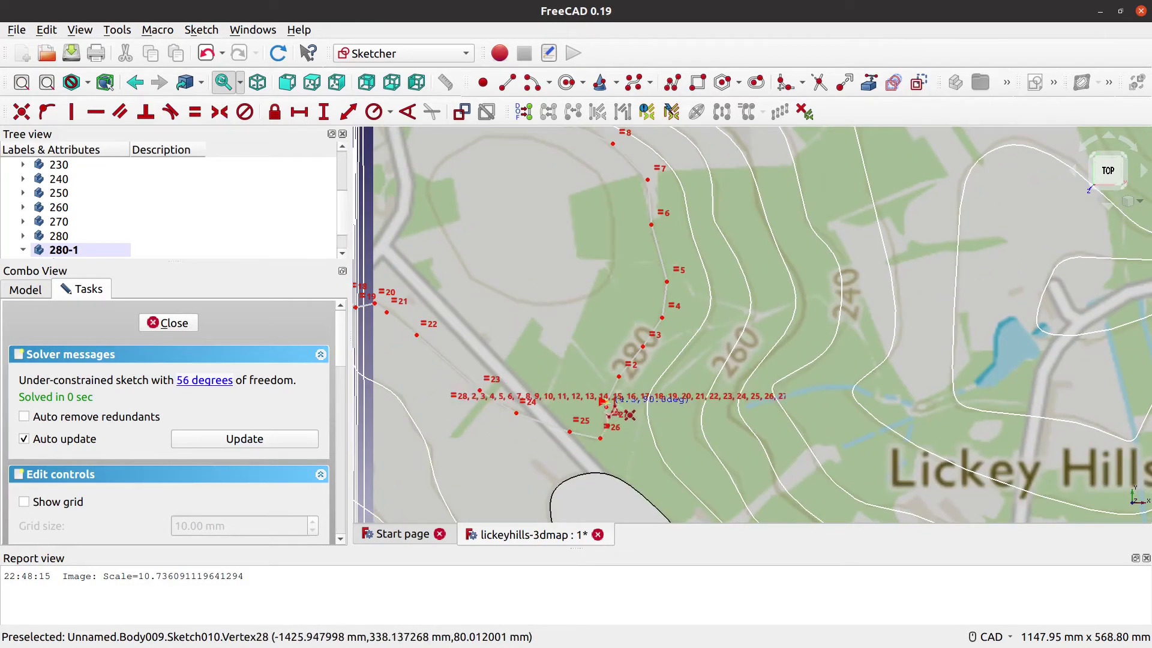
{"action": "left_click", "coordinate": [605, 402]}
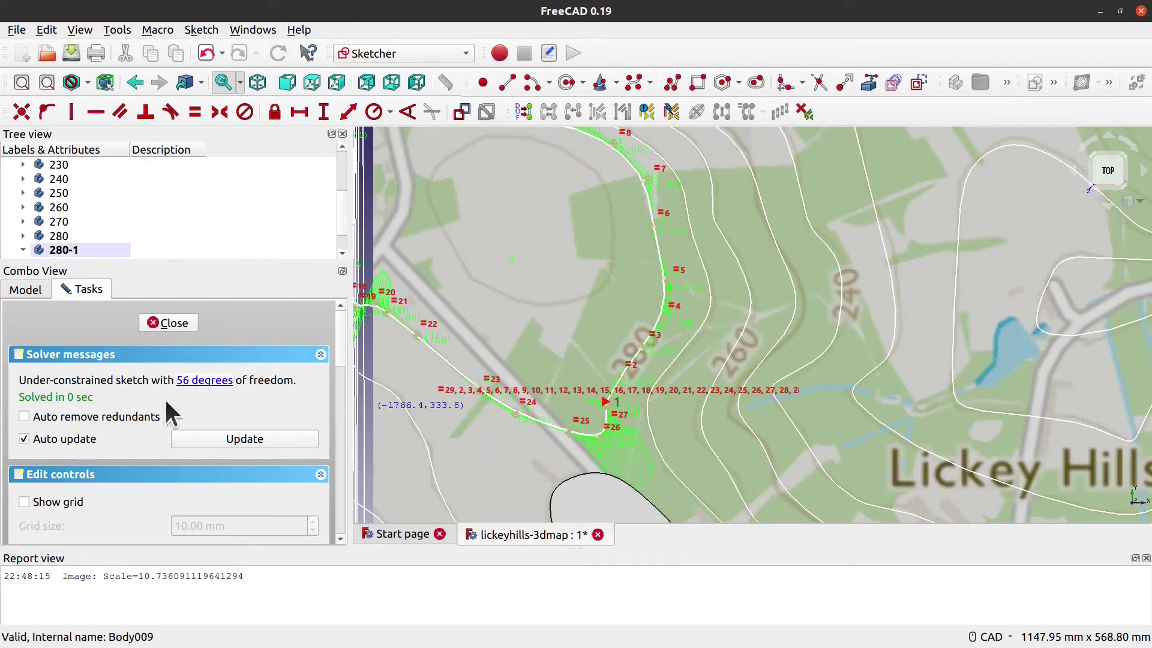
{"action": "left_click", "coordinate": [171, 324]}
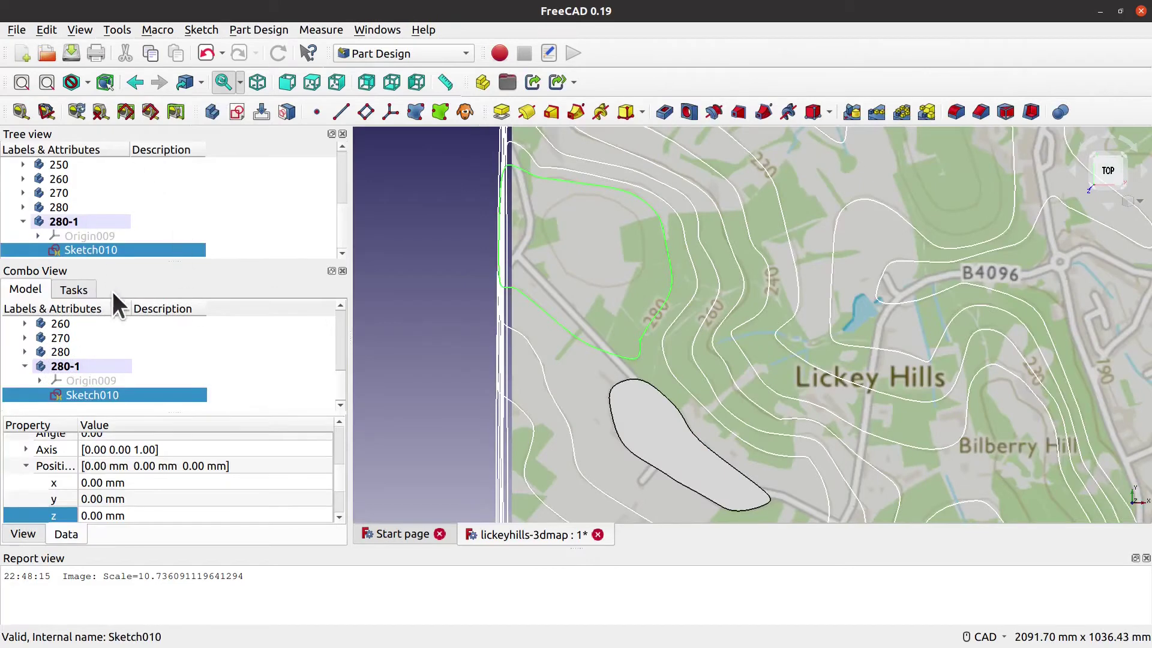
Step: Pad the 280-1 outline into Pad009 and orbit to inspect the stacked layers
{"action": "left_click", "coordinate": [504, 111]}
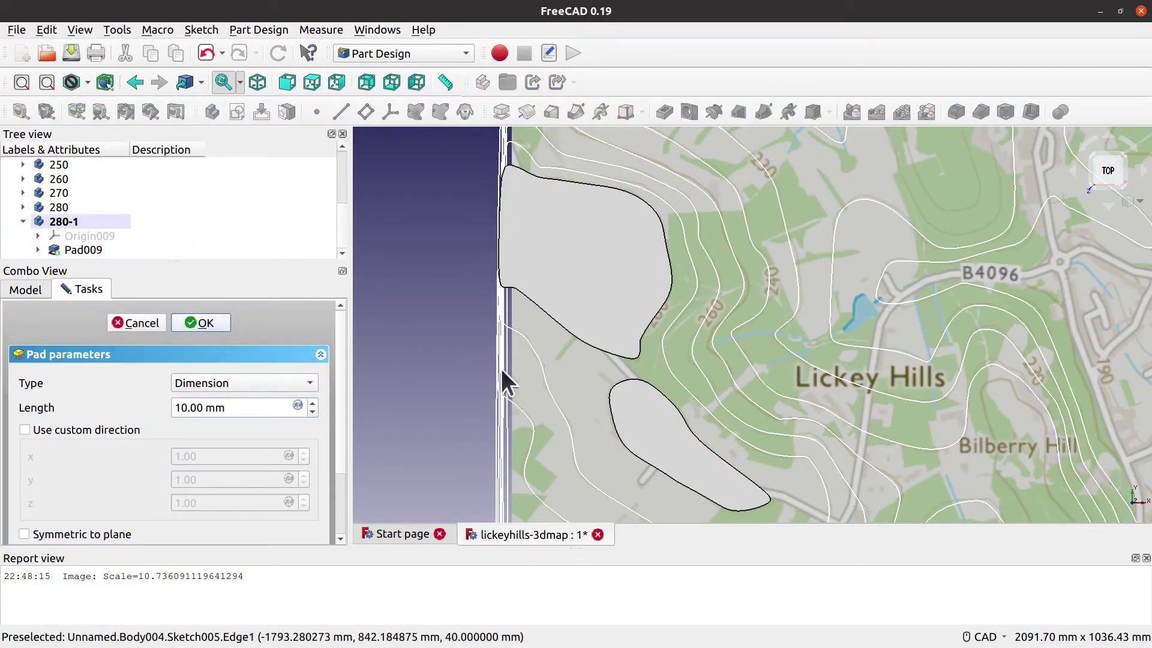
{"action": "middle_click_drag", "start_coordinate": [543, 426], "coordinate": [789, 355]}
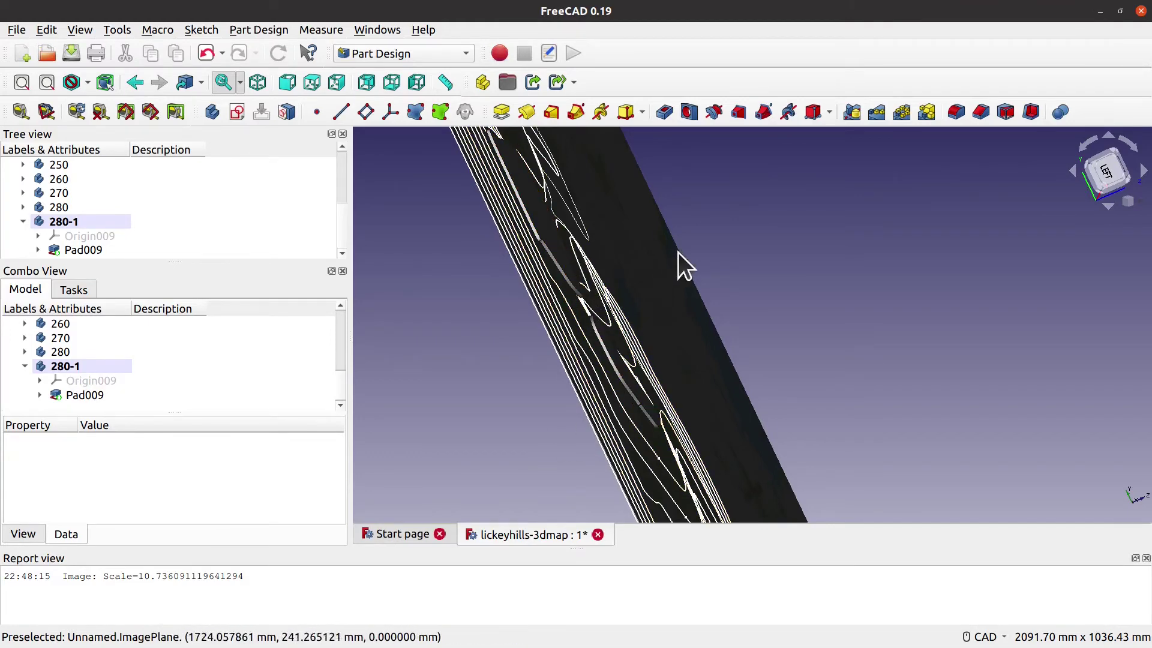
{"action": "middle_click_drag", "start_coordinate": [595, 301], "coordinate": [398, 441]}
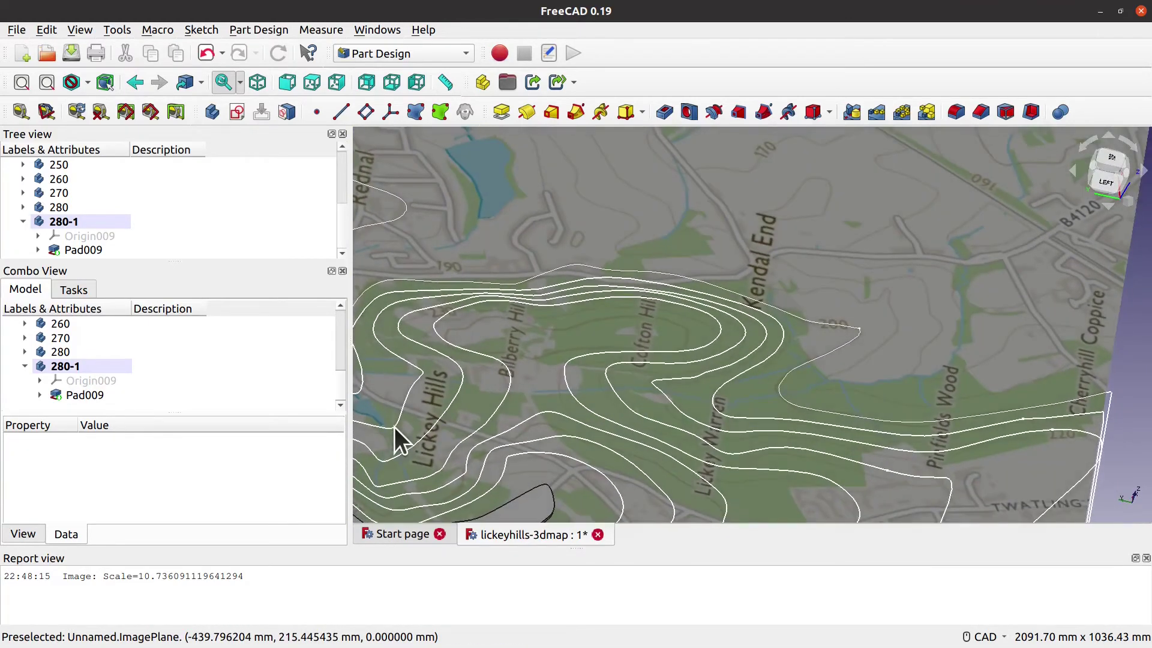
{"action": "middle_click_drag", "start_coordinate": [778, 396], "coordinate": [507, 420]}
Step: Create a new body for the next contour layer and begin renaming it 290
{"action": "right_click", "coordinate": [690, 407]}
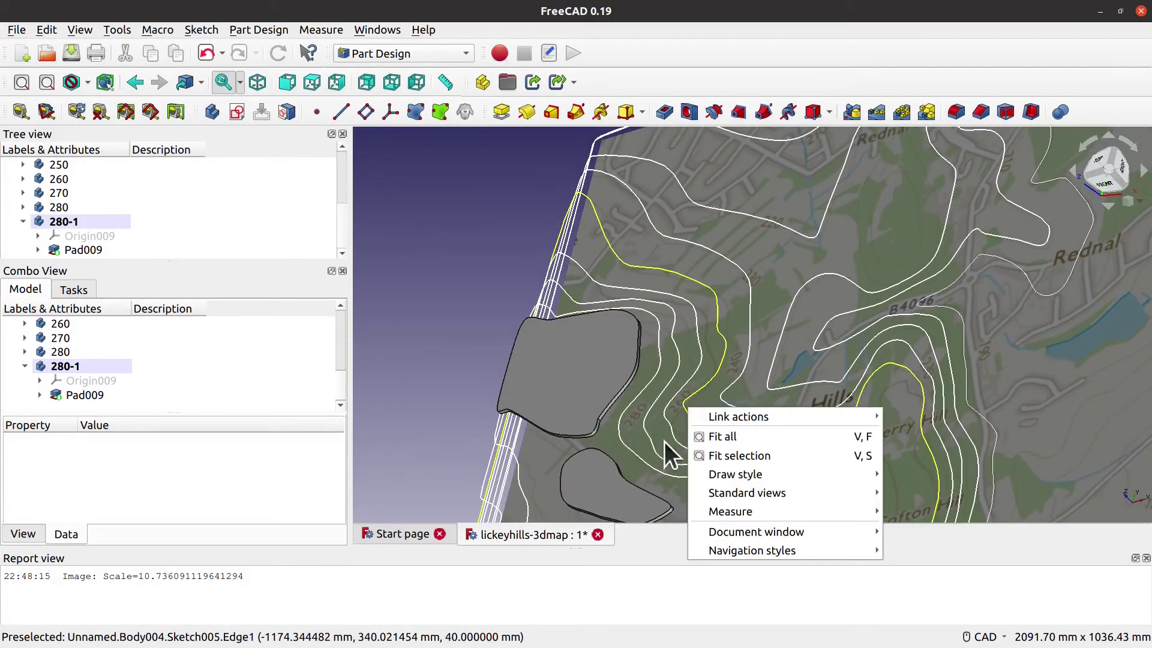
{"action": "left_click", "coordinate": [64, 192]}
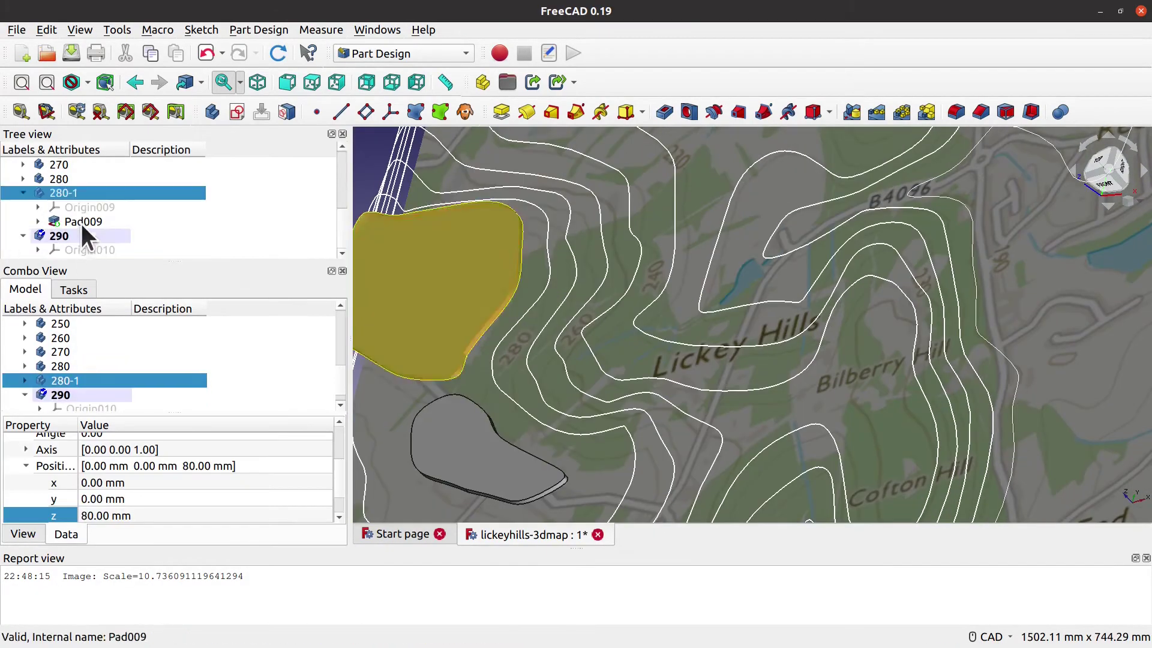
{"action": "left_click", "coordinate": [38, 221]}
{"action": "left_click", "coordinate": [105, 235]}
{"action": "key", "text": "space"}
{"action": "left_click", "coordinate": [23, 179]}
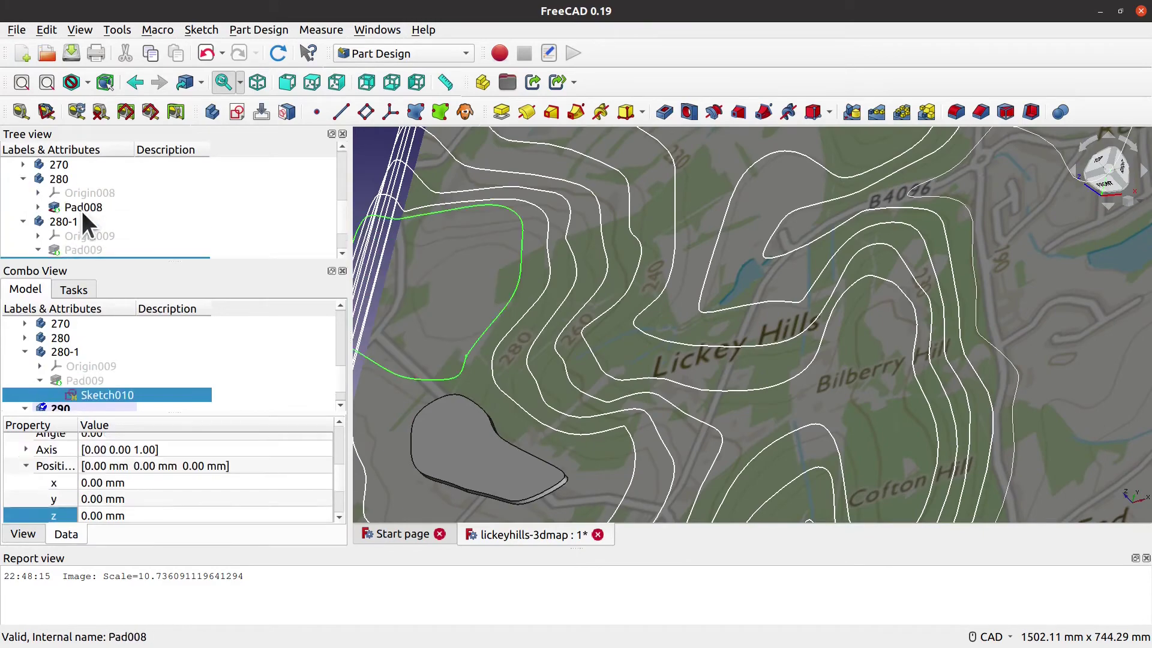
Step: Confirm the body name 290 and start a sketch in it on the XY plane
{"action": "left_click", "coordinate": [38, 207]}
{"action": "left_click", "coordinate": [106, 221]}
{"action": "key", "text": "space"}
{"action": "scroll", "coordinate": [127, 360], "scroll_direction": "down", "scroll_amount": 3}
{"action": "left_click", "coordinate": [60, 380]}
{"action": "left_click", "coordinate": [237, 112]}
{"action": "left_click", "coordinate": [90, 380]}
Step: Trace the 290 m contour as a closed B-spline and close the sketch
{"action": "left_click", "coordinate": [206, 322]}
{"action": "left_click", "coordinate": [634, 82]}
{"action": "left_click", "coordinate": [561, 280]}
{"action": "left_click", "coordinate": [599, 268]}
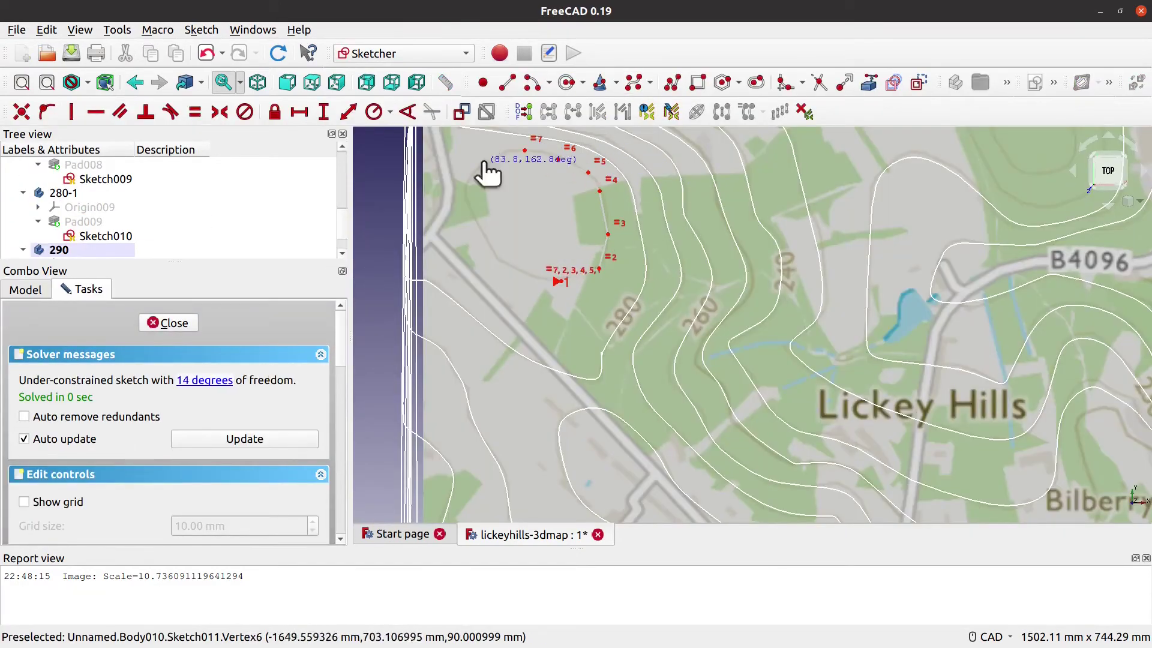
{"action": "left_click", "coordinate": [564, 284]}
{"action": "scroll", "coordinate": [561, 287], "scroll_direction": "up", "scroll_amount": 12}
{"action": "scroll", "coordinate": [571, 177], "scroll_direction": "up", "scroll_amount": 8}
{"action": "left_click", "coordinate": [603, 283]}
{"action": "scroll", "coordinate": [624, 275], "scroll_direction": "down", "scroll_amount": 7}
{"action": "right_click", "coordinate": [666, 314]}
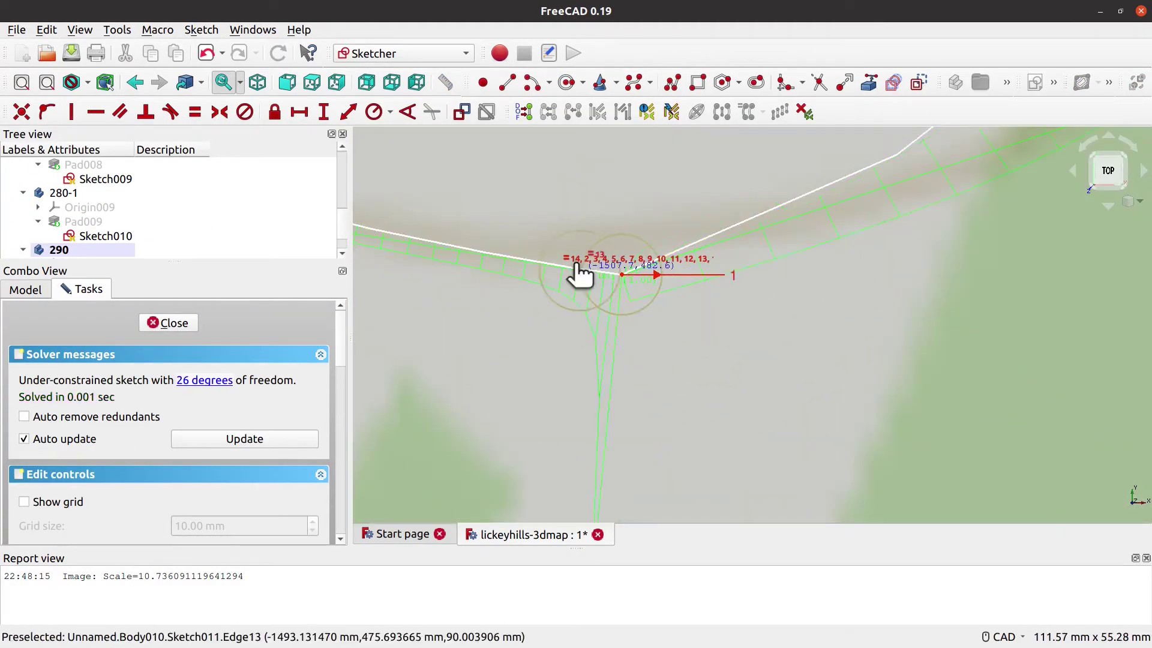
{"action": "scroll", "coordinate": [864, 497], "scroll_direction": "down", "scroll_amount": 8}
{"action": "scroll", "coordinate": [649, 422], "scroll_direction": "up", "scroll_amount": 4}
{"action": "left_click", "coordinate": [168, 322]}
Step: Pad Sketch011 into Pad010, hide the pad, and orbit to look down on the map
{"action": "left_click", "coordinate": [502, 112]}
{"action": "left_click", "coordinate": [205, 322]}
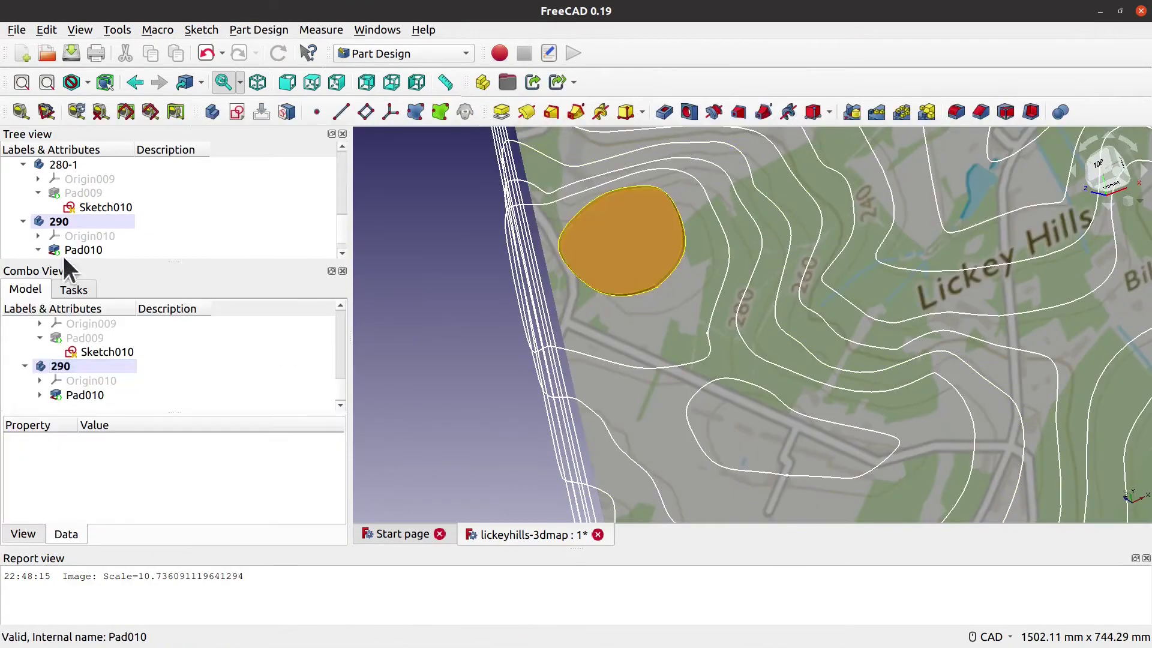
{"action": "left_click", "coordinate": [38, 250]}
{"action": "left_click", "coordinate": [83, 235]}
{"action": "key", "text": "space"}
{"action": "scroll", "coordinate": [427, 276], "scroll_direction": "up", "scroll_amount": 2}
{"action": "scroll", "coordinate": [583, 354], "scroll_direction": "up", "scroll_amount": 3}
{"action": "middle_click_drag", "start_coordinate": [427, 276], "coordinate": [669, 358]}
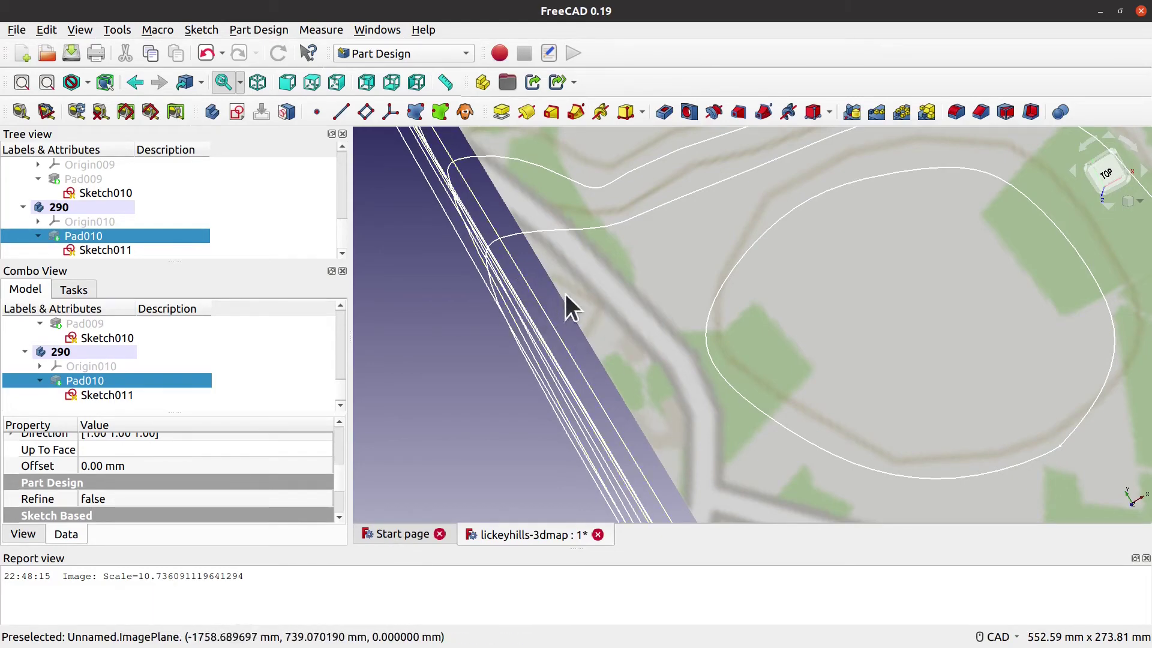
{"action": "mouse_move", "coordinate": [688, 331]}
{"action": "middle_mouse_down"}
{"action": "mouse_move", "coordinate": [609, 342]}
{"action": "mouse_move", "coordinate": [635, 249]}
{"action": "mouse_move", "coordinate": [547, 318]}
{"action": "middle_mouse_up"}
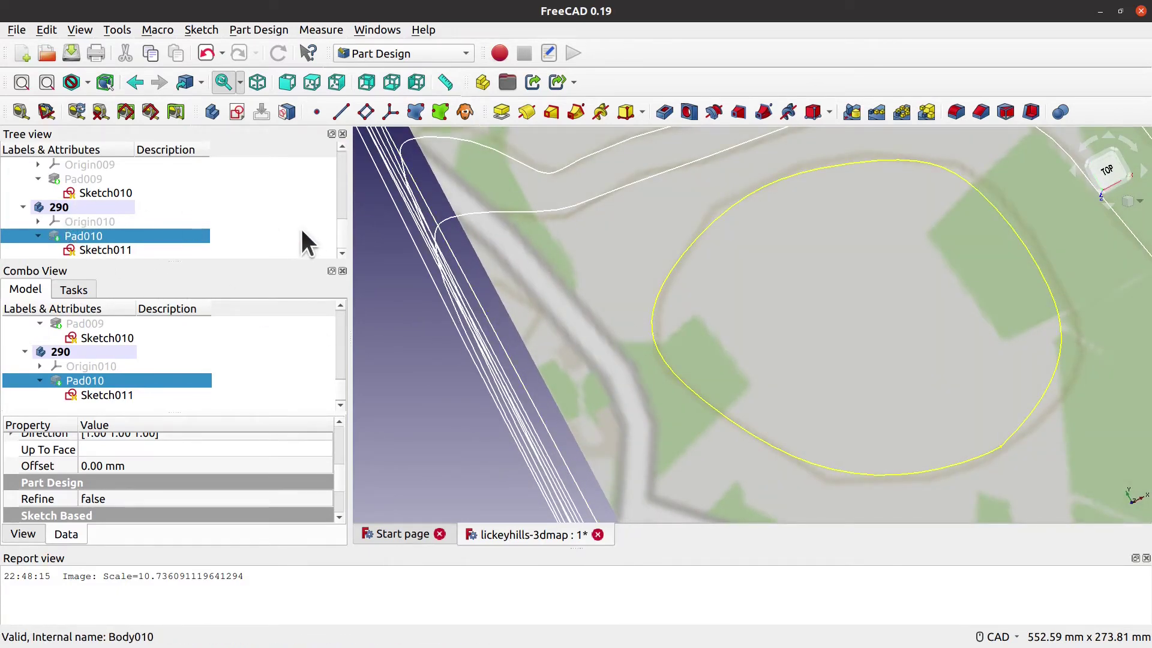
{"action": "left_click_drag", "start_coordinate": [339, 232], "coordinate": [340, 165]}
Step: Add a new body, Body011, and open its context options
{"action": "right_click", "coordinate": [74, 177]}
{"action": "left_click", "coordinate": [212, 112]}
{"action": "right_click", "coordinate": [114, 392]}
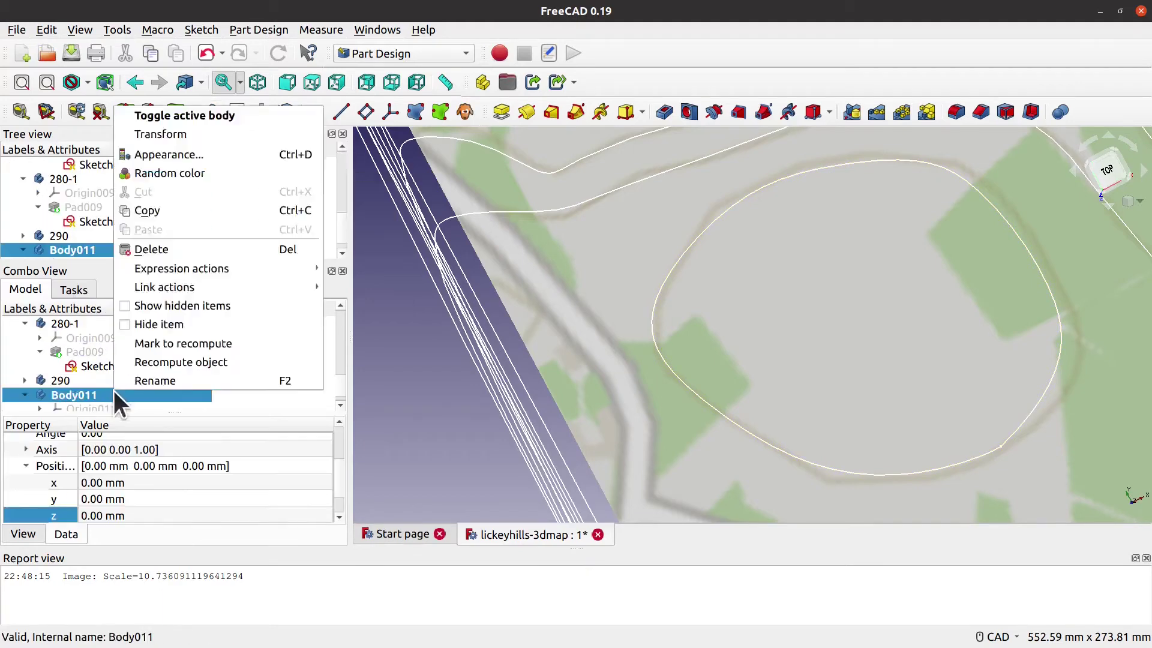
Step: Rename Body011 to 290-1 and raise its placement z to 90 mm
{"action": "left_click", "coordinate": [155, 380]}
{"action": "type", "text": "290-1"}
{"action": "key", "text": "Return"}
{"action": "type", "text": "90"}
{"action": "key", "text": "Return"}
{"action": "scroll", "coordinate": [498, 354], "scroll_direction": "up", "scroll_amount": 1}
{"action": "middle_click_drag", "start_coordinate": [517, 357], "coordinate": [468, 387]}
Step: Create an XY sketch and trace the small 290 m outline as a closed B-spline
{"action": "left_click", "coordinate": [239, 112]}
{"action": "left_click", "coordinate": [66, 379]}
{"action": "left_click", "coordinate": [198, 322]}
{"action": "left_click", "coordinate": [634, 83]}
{"action": "left_click", "coordinate": [512, 228]}
{"action": "left_click", "coordinate": [541, 210]}
{"action": "left_click", "coordinate": [547, 202]}
{"action": "left_click", "coordinate": [541, 191]}
{"action": "scroll", "coordinate": [508, 228], "scroll_direction": "up", "scroll_amount": 6}
{"action": "scroll", "coordinate": [516, 210], "scroll_direction": "up", "scroll_amount": 9}
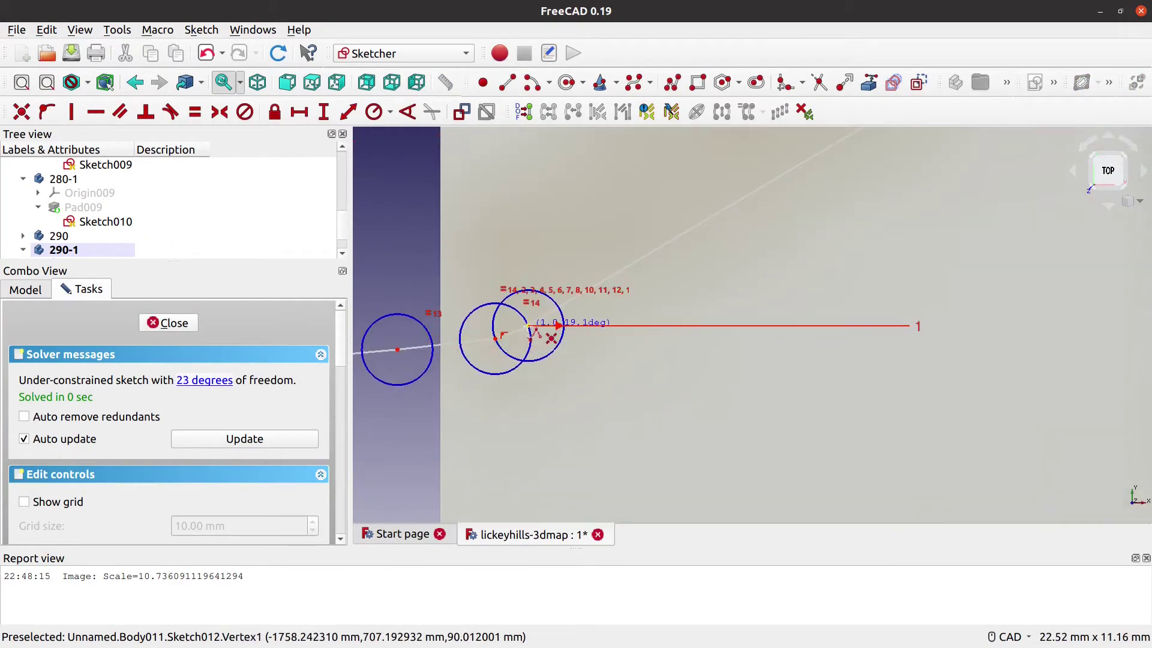
{"action": "left_click", "coordinate": [538, 327]}
{"action": "scroll", "coordinate": [514, 341], "scroll_direction": "down", "scroll_amount": 10}
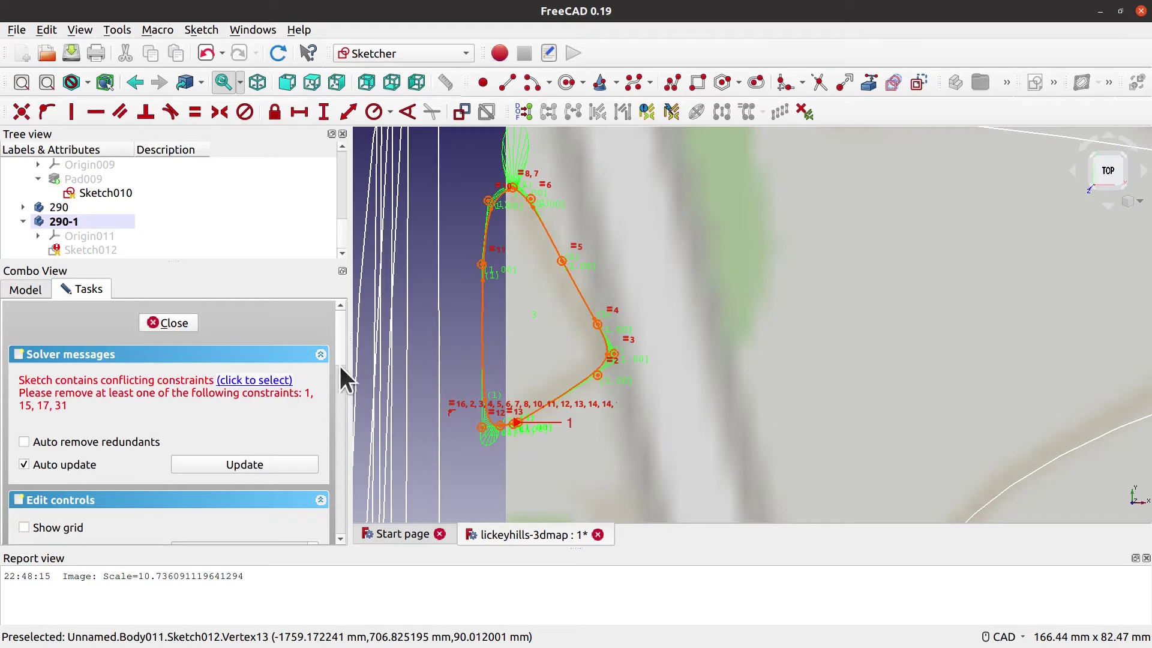
Step: Delete the conflicting Constraint15 from the Constraints list and close Sketch012
{"action": "left_click_drag", "start_coordinate": [337, 352], "coordinate": [324, 481]}
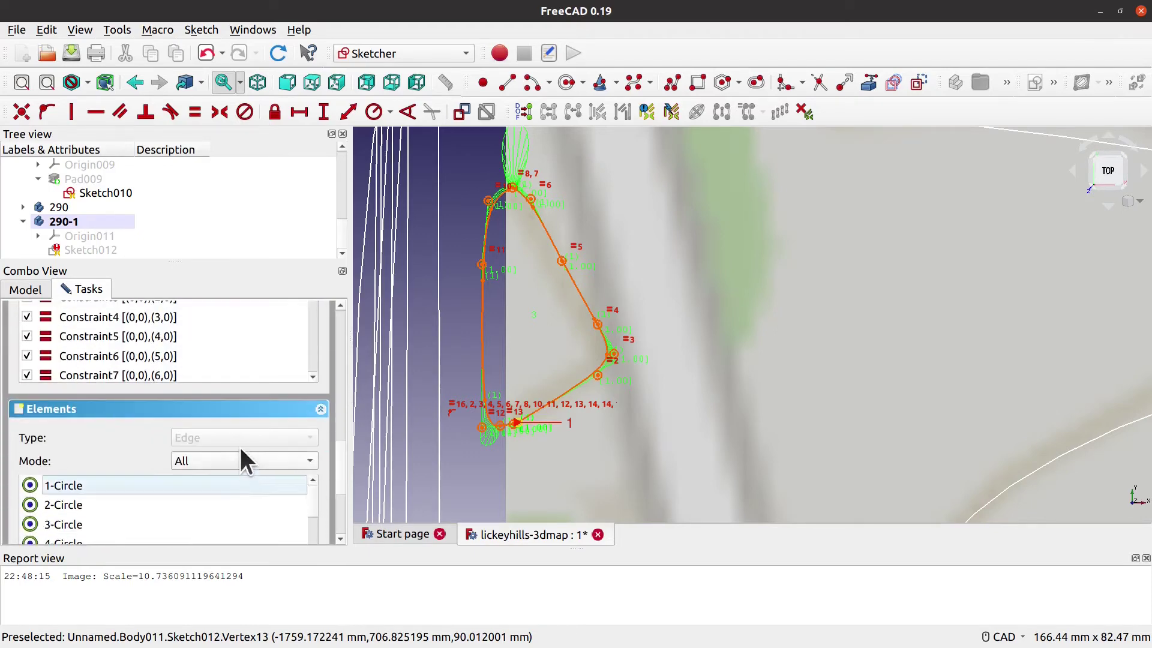
{"action": "scroll", "coordinate": [313, 358], "scroll_direction": "down", "scroll_amount": 2}
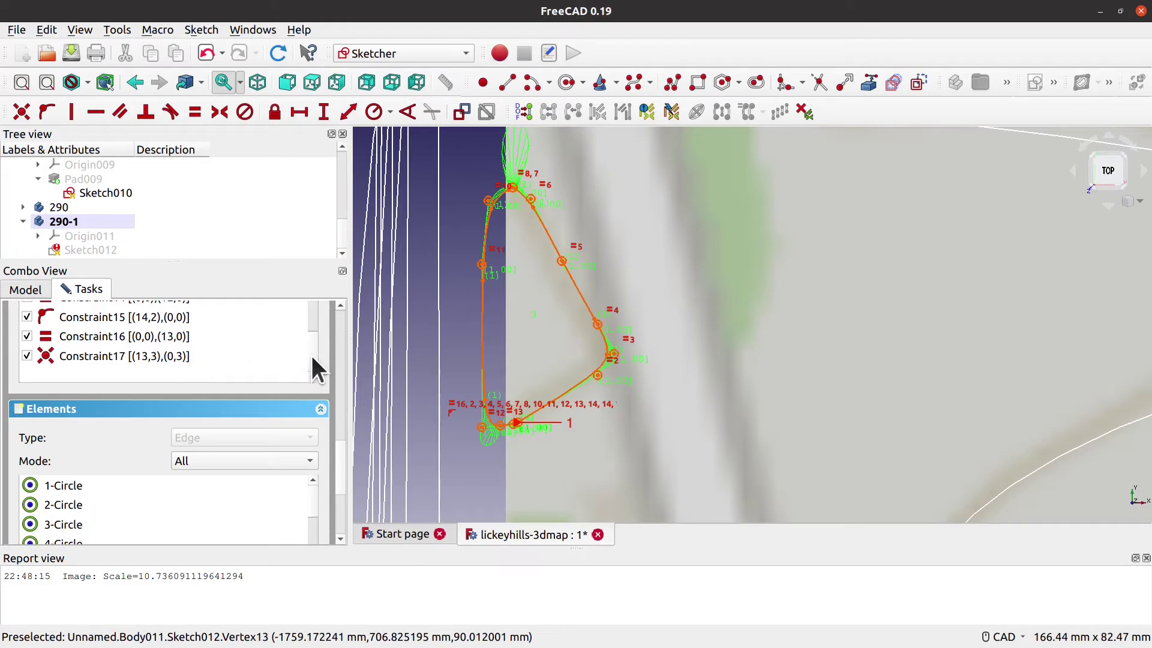
{"action": "scroll", "coordinate": [312, 360], "scroll_direction": "up", "scroll_amount": 10}
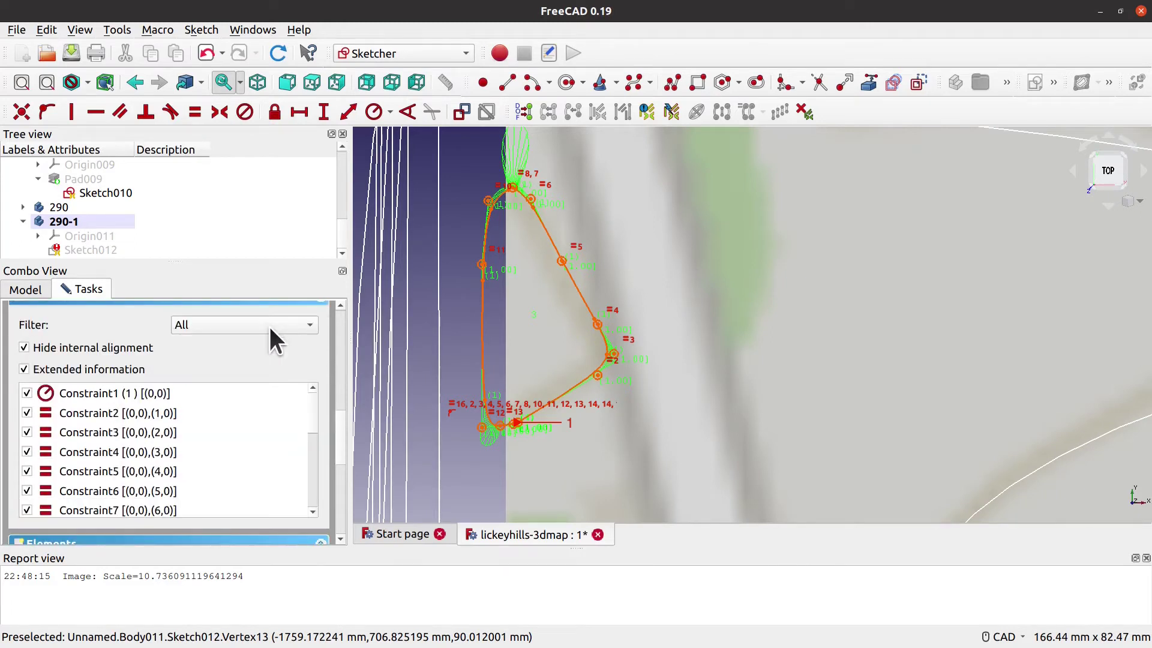
{"action": "scroll", "coordinate": [336, 403], "scroll_direction": "up", "scroll_amount": 10}
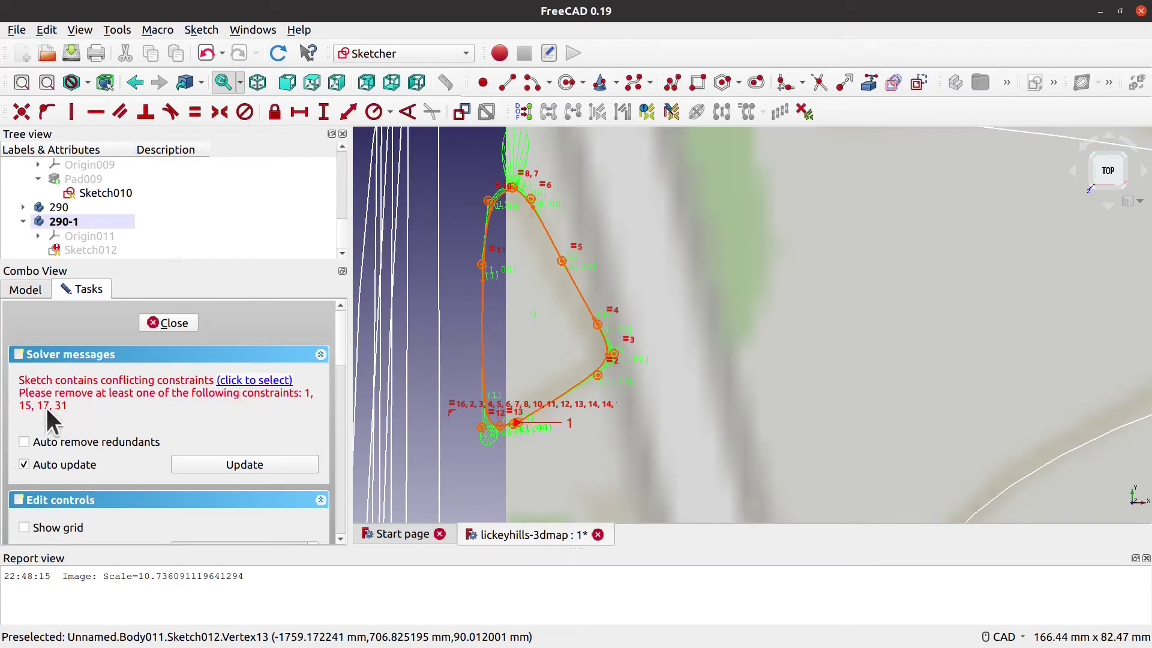
{"action": "scroll", "coordinate": [228, 430], "scroll_direction": "down", "scroll_amount": 9}
{"action": "scroll", "coordinate": [247, 447], "scroll_direction": "down", "scroll_amount": 4}
{"action": "scroll", "coordinate": [247, 447], "scroll_direction": "up", "scroll_amount": 2}
{"action": "scroll", "coordinate": [248, 450], "scroll_direction": "up", "scroll_amount": 2}
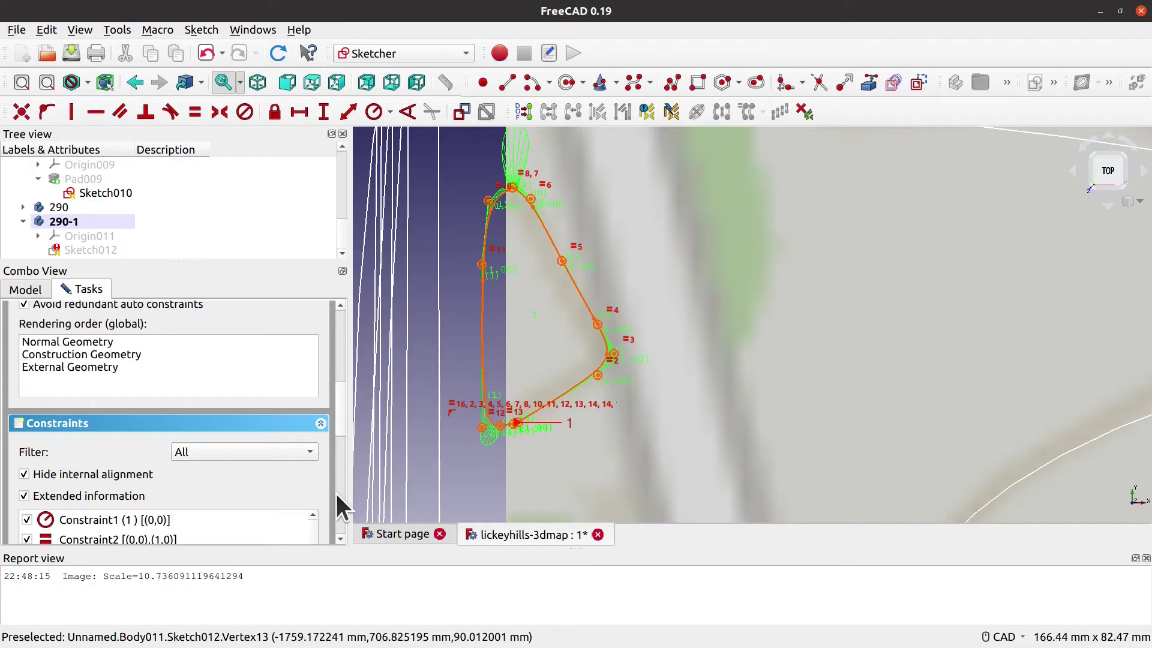
{"action": "scroll", "coordinate": [337, 497], "scroll_direction": "down", "scroll_amount": 5}
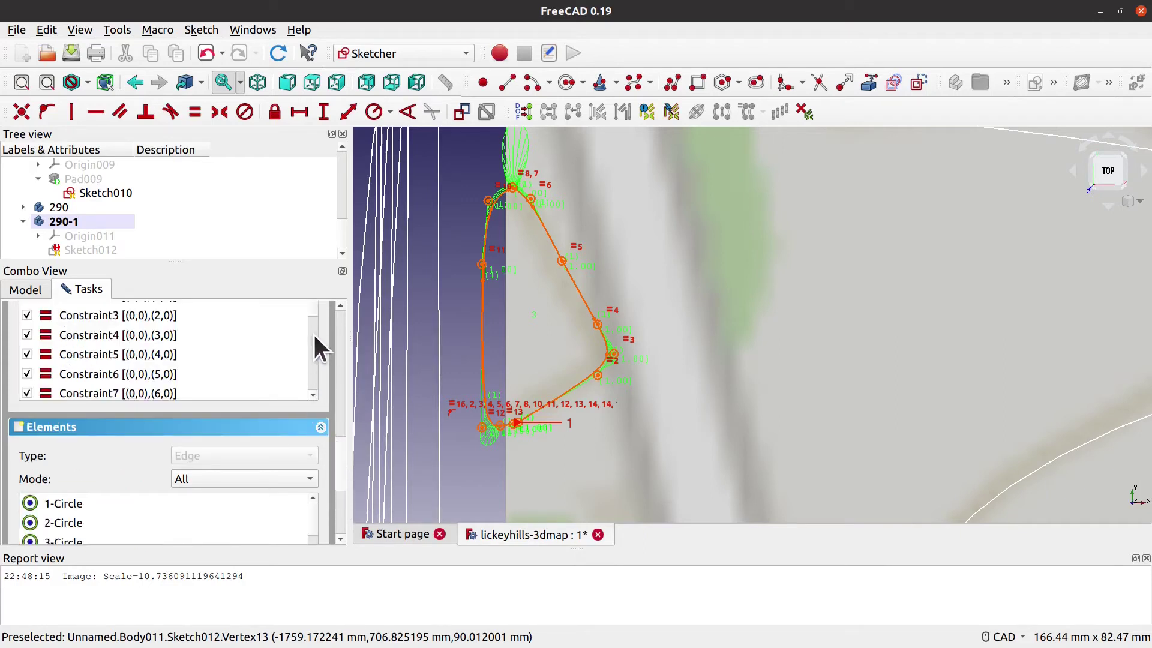
{"action": "scroll", "coordinate": [312, 324], "scroll_direction": "down", "scroll_amount": 4}
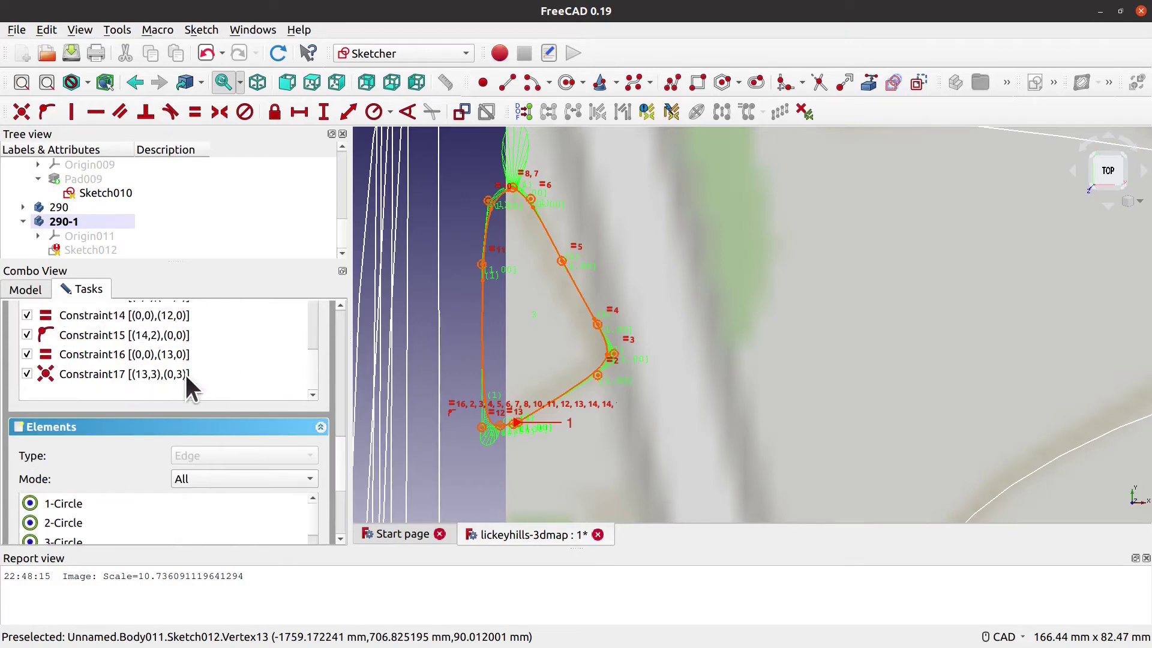
{"action": "left_click", "coordinate": [185, 374]}
{"action": "left_click", "coordinate": [160, 353]}
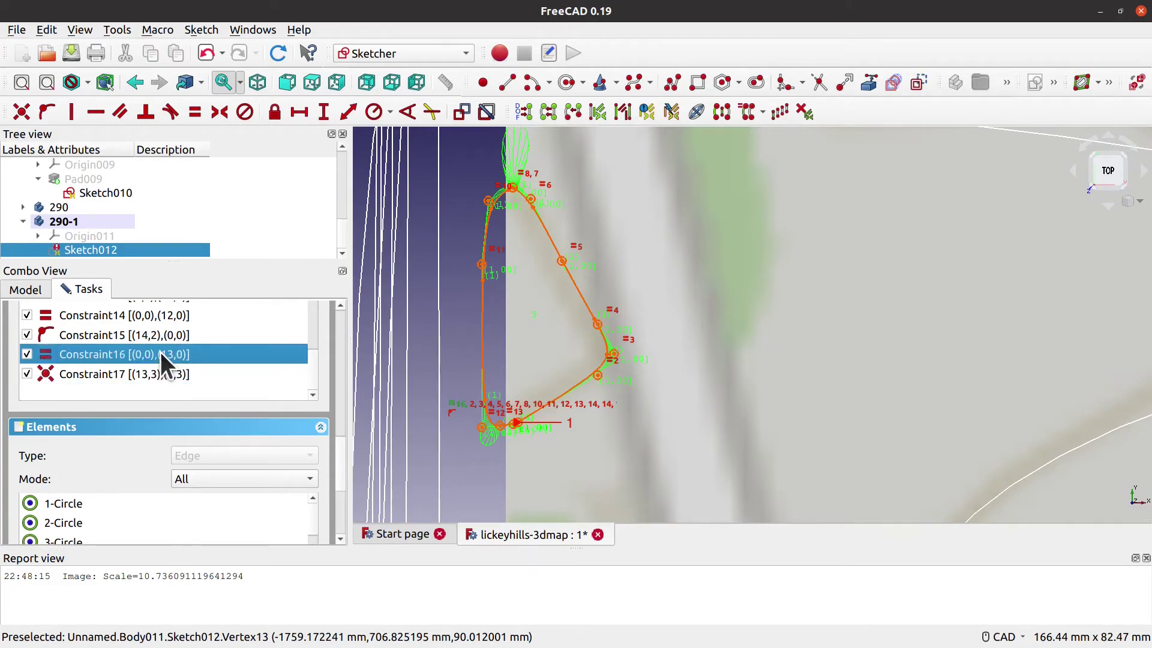
{"action": "right_click", "coordinate": [160, 331]}
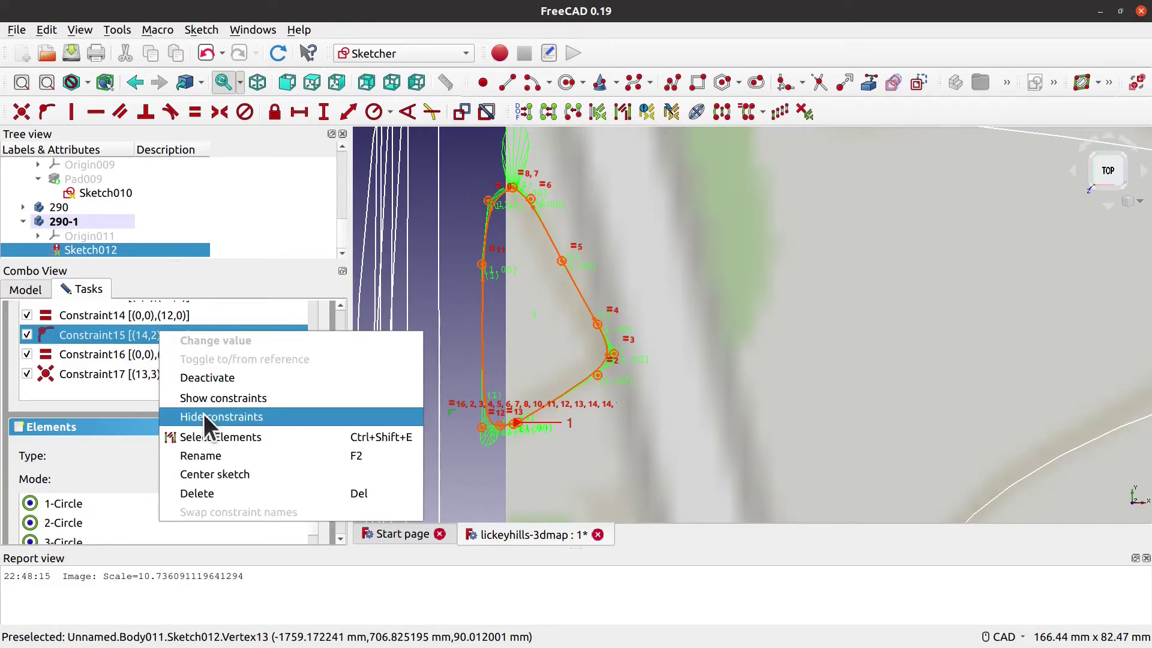
{"action": "left_click", "coordinate": [214, 492]}
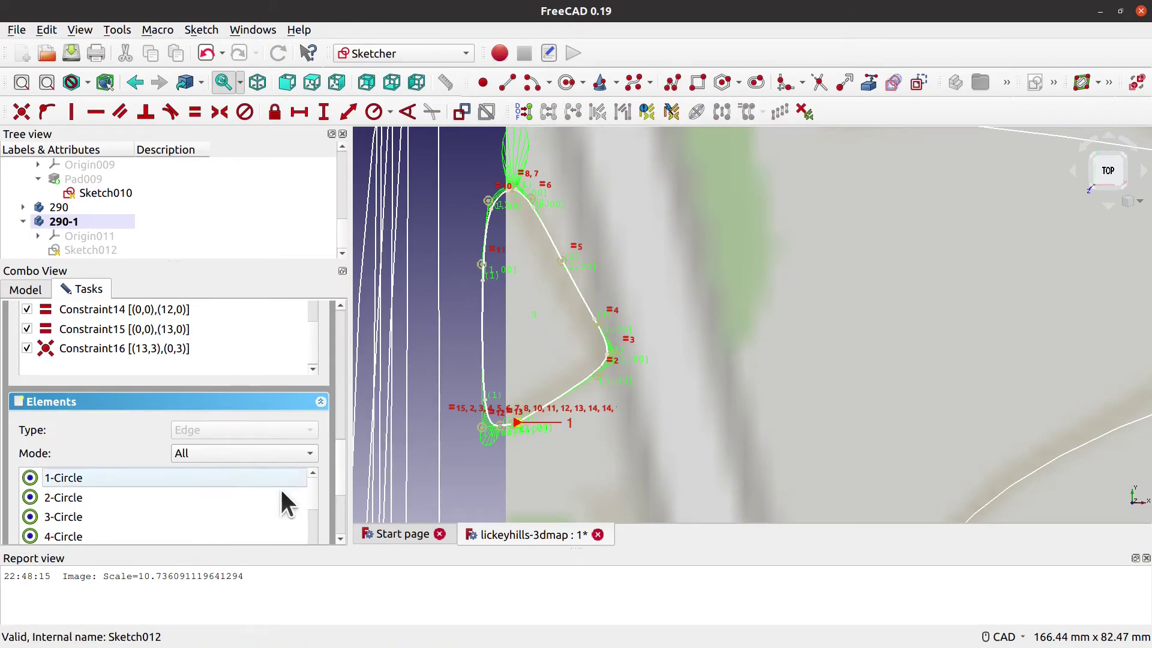
{"action": "scroll", "coordinate": [327, 323], "scroll_direction": "up", "scroll_amount": 10}
{"action": "left_click", "coordinate": [180, 322]}
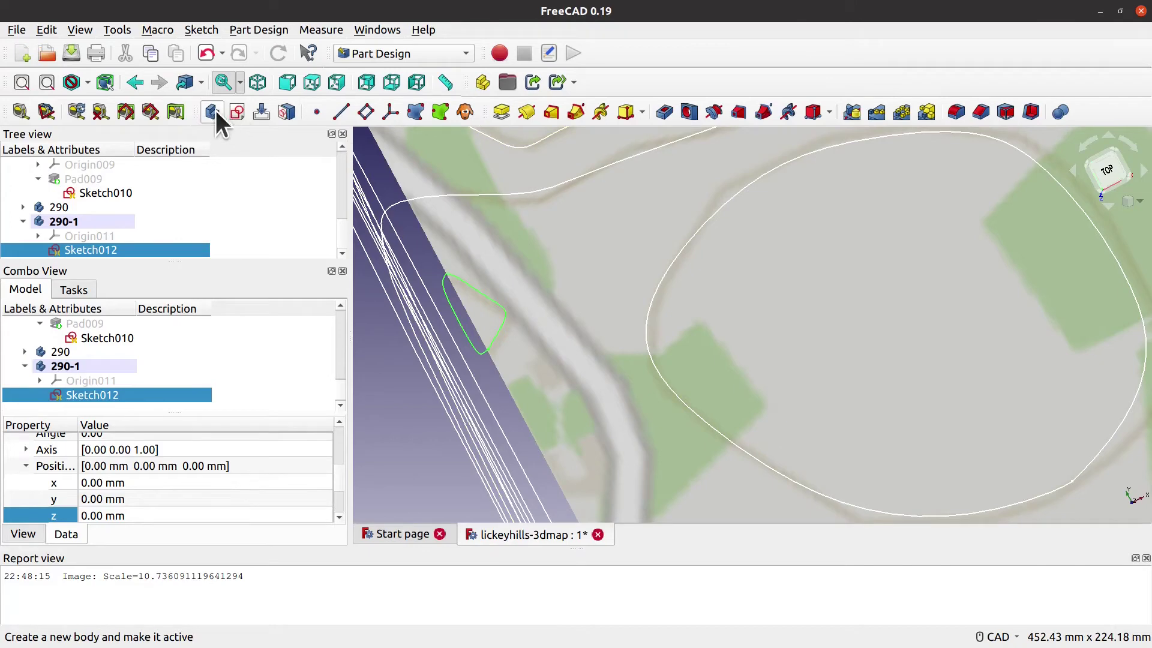
Step: Pad Sketch012 into Pad011 and inspect the new pad in the view and tree
{"action": "left_click", "coordinate": [495, 114]}
{"action": "left_click", "coordinate": [220, 321]}
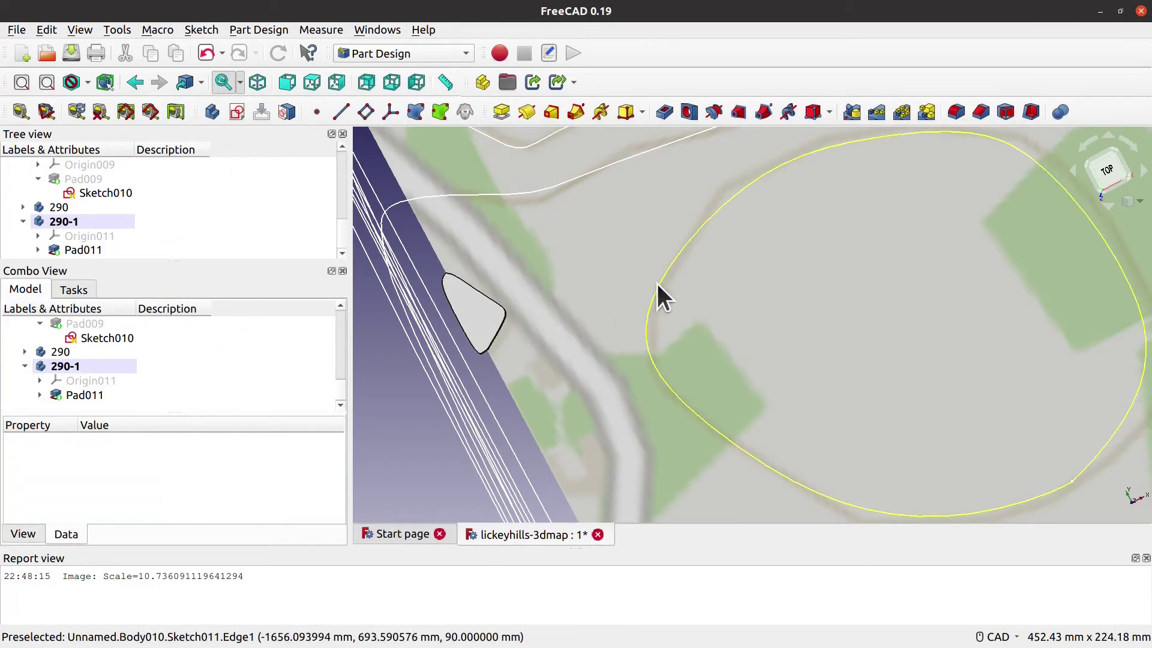
{"action": "scroll", "coordinate": [657, 299], "scroll_direction": "down", "scroll_amount": 2}
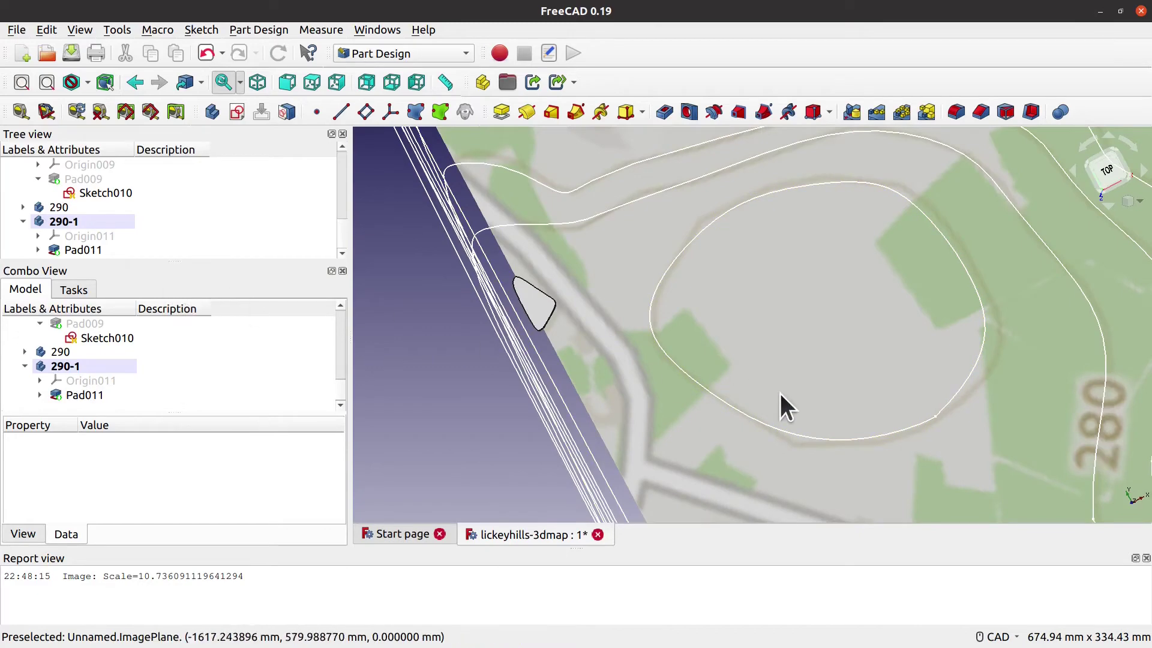
{"action": "middle_click_drag", "start_coordinate": [782, 404], "coordinate": [669, 364]}
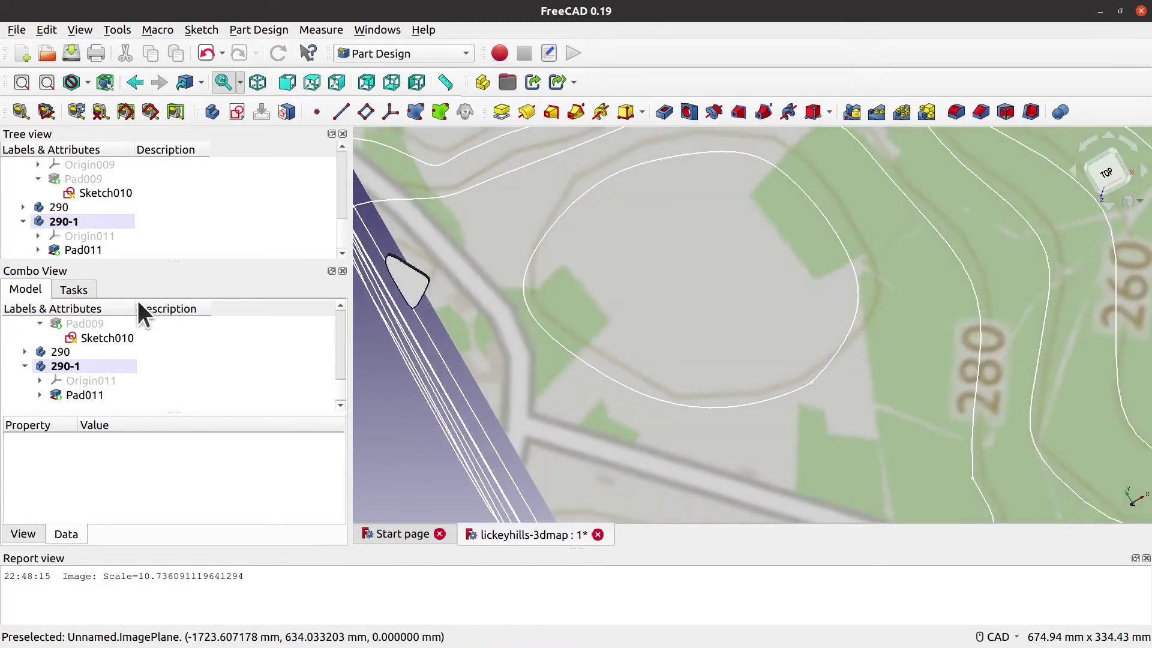
{"action": "left_click", "coordinate": [39, 249]}
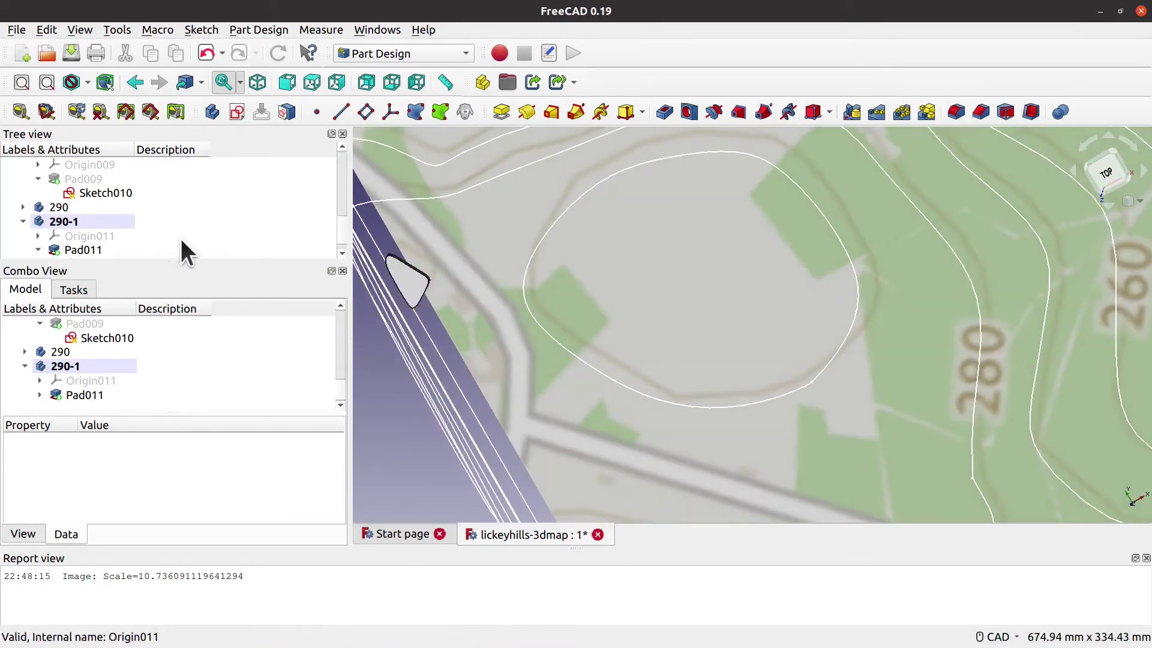
{"action": "left_click", "coordinate": [113, 250]}
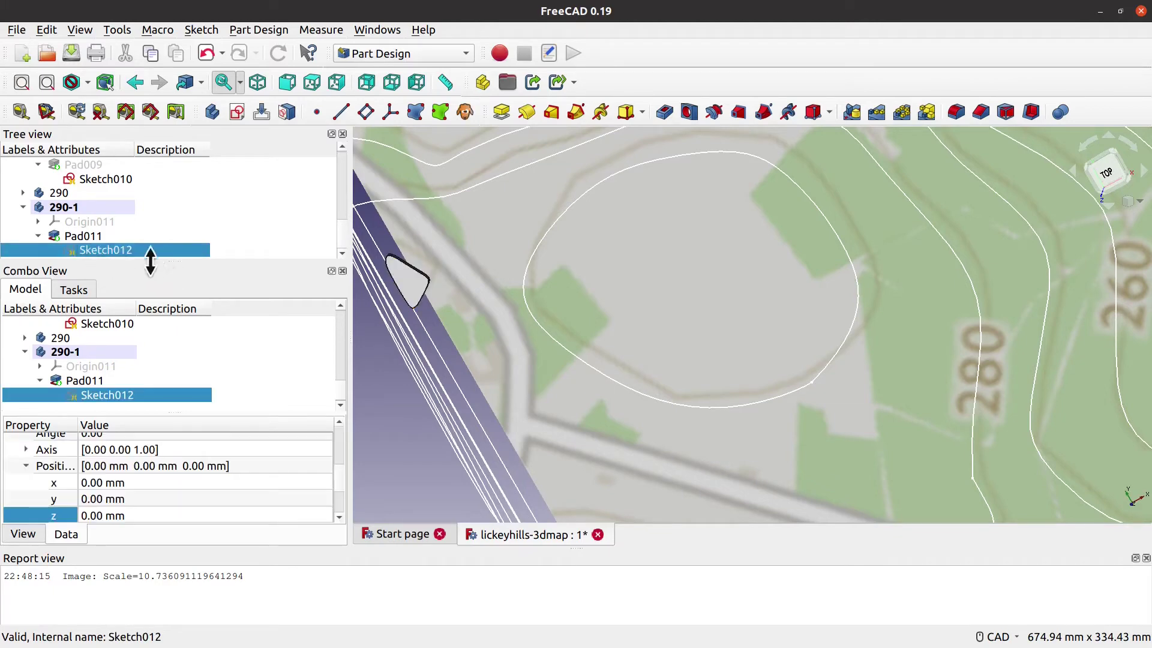
{"action": "left_click", "coordinate": [88, 238]}
{"action": "scroll", "coordinate": [555, 300], "scroll_direction": "down", "scroll_amount": 5}
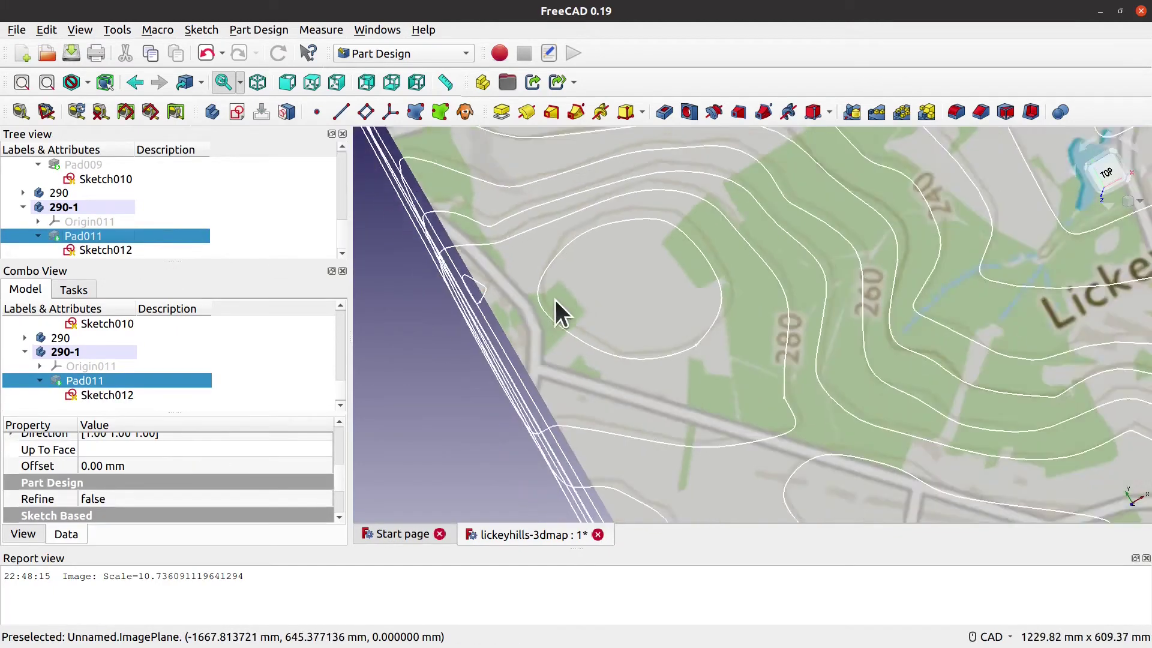
Step: Pan the map around the hills toward Rednal Hill and the B4096
{"action": "middle_click_drag", "start_coordinate": [779, 270], "coordinate": [488, 442]}
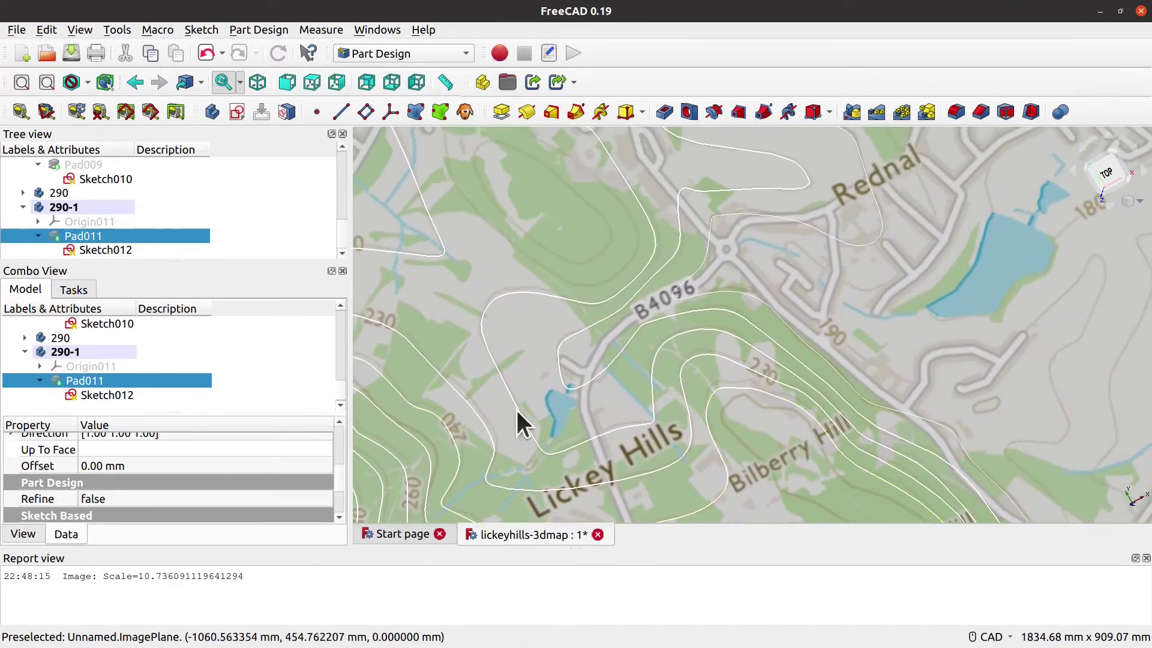
{"action": "middle_click_drag", "start_coordinate": [586, 226], "coordinate": [592, 373]}
{"action": "scroll", "coordinate": [667, 380], "scroll_direction": "up", "scroll_amount": 5}
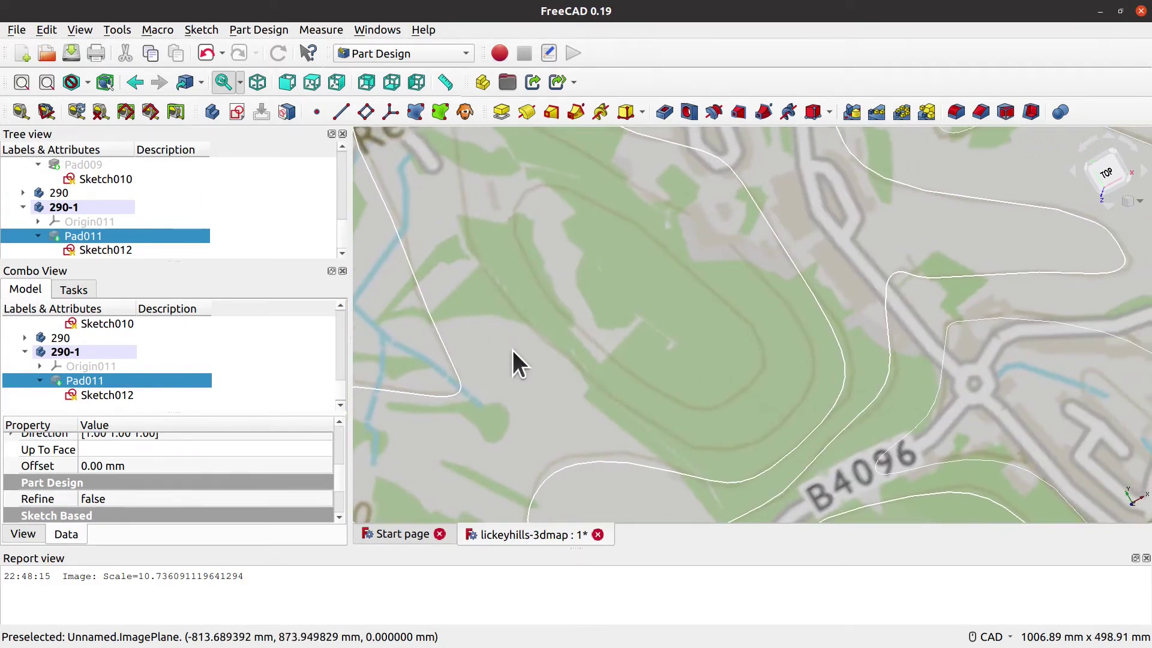
{"action": "scroll", "coordinate": [603, 334], "scroll_direction": "up", "scroll_amount": 1}
{"action": "scroll", "coordinate": [604, 335], "scroll_direction": "down", "scroll_amount": 2}
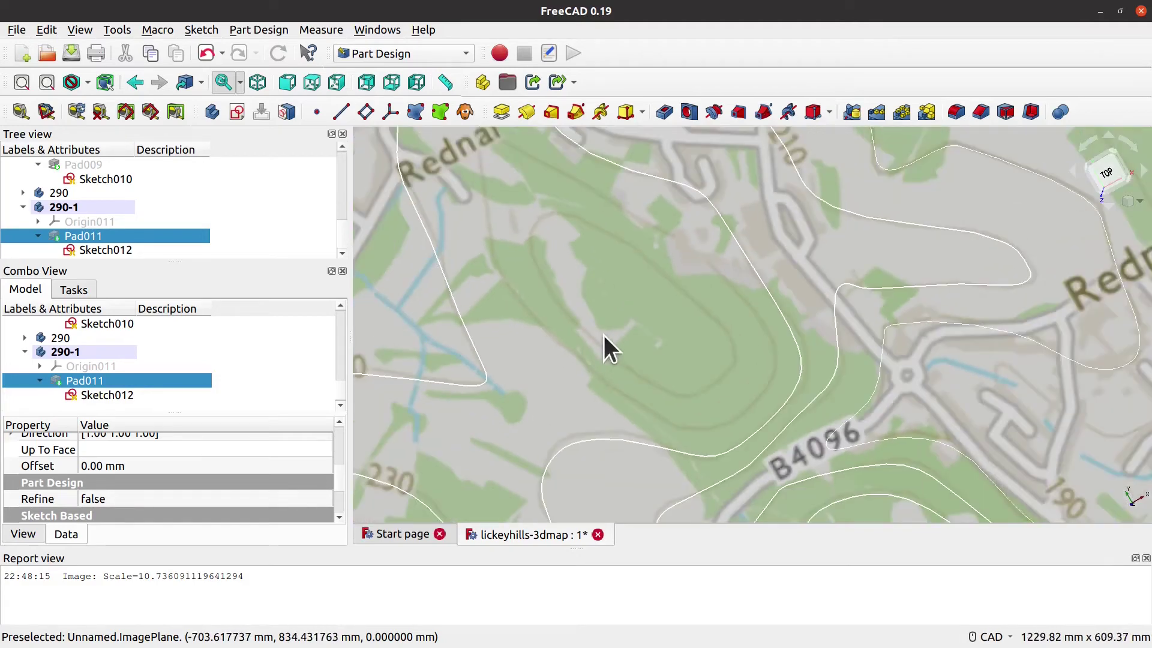
{"action": "scroll", "coordinate": [604, 335], "scroll_direction": "down", "scroll_amount": 1}
{"action": "middle_click_drag", "start_coordinate": [664, 270], "coordinate": [599, 375]}
{"action": "scroll", "coordinate": [563, 397], "scroll_direction": "up", "scroll_amount": 2}
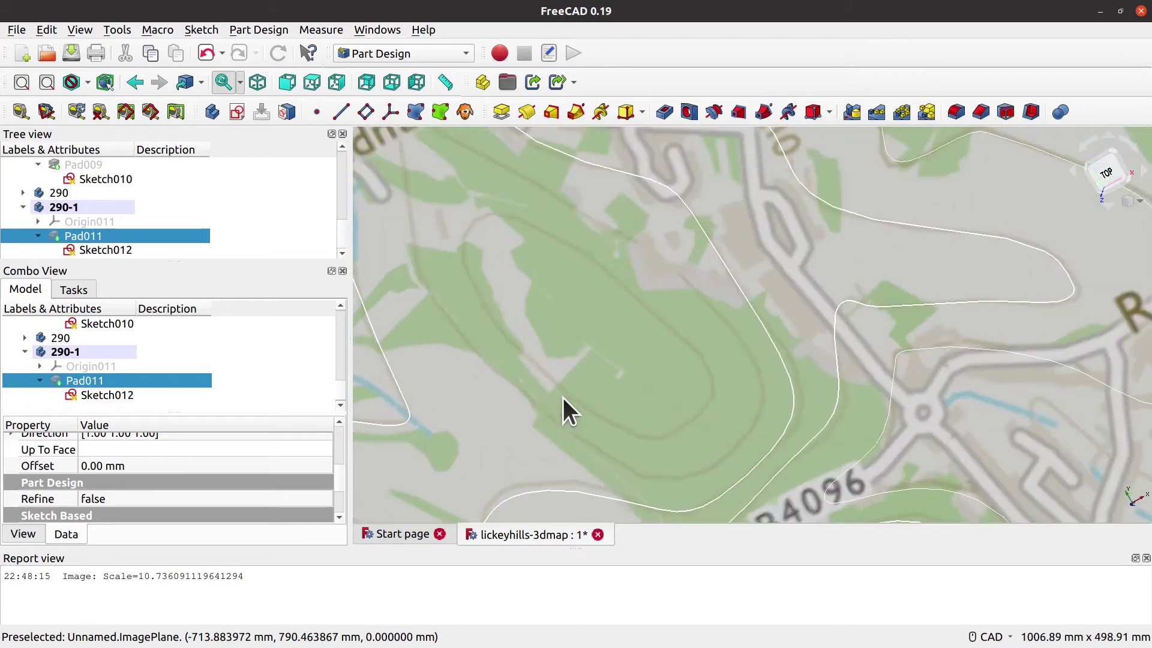
{"action": "scroll", "coordinate": [472, 325], "scroll_direction": "down", "scroll_amount": 2}
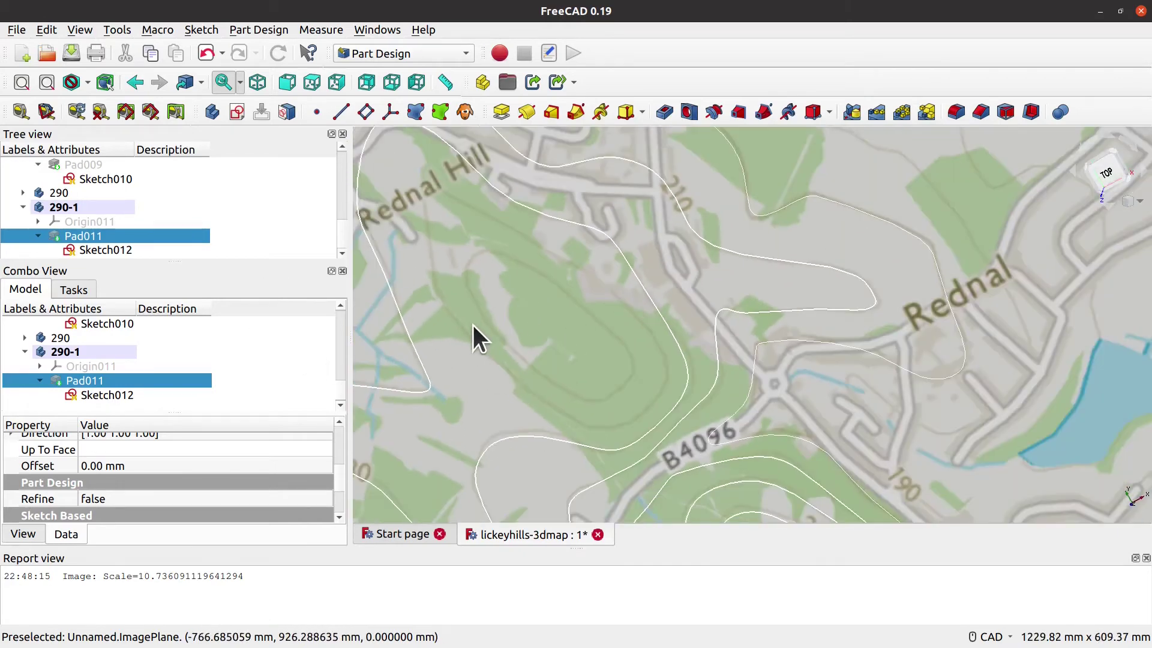
{"action": "middle_click_drag", "start_coordinate": [474, 319], "coordinate": [572, 358]}
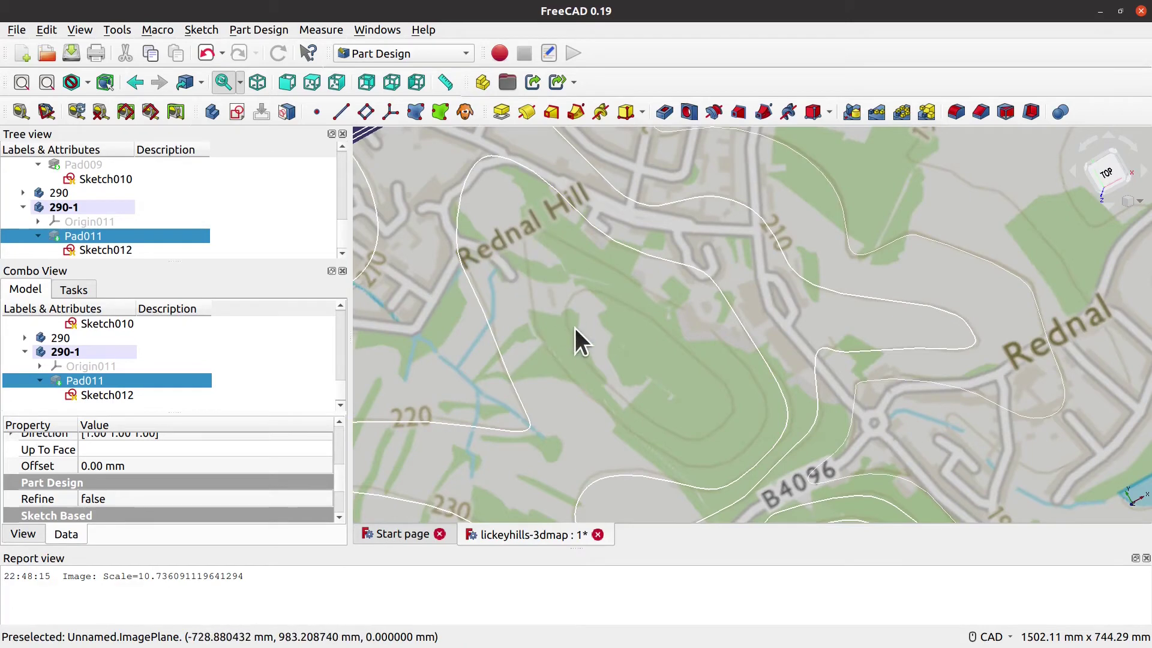
{"action": "middle_click_drag", "start_coordinate": [575, 327], "coordinate": [493, 290]}
Step: Collapse the 290-1, 280-1 and 280 bodies in the tree and scroll to the top
{"action": "left_click", "coordinate": [23, 208]}
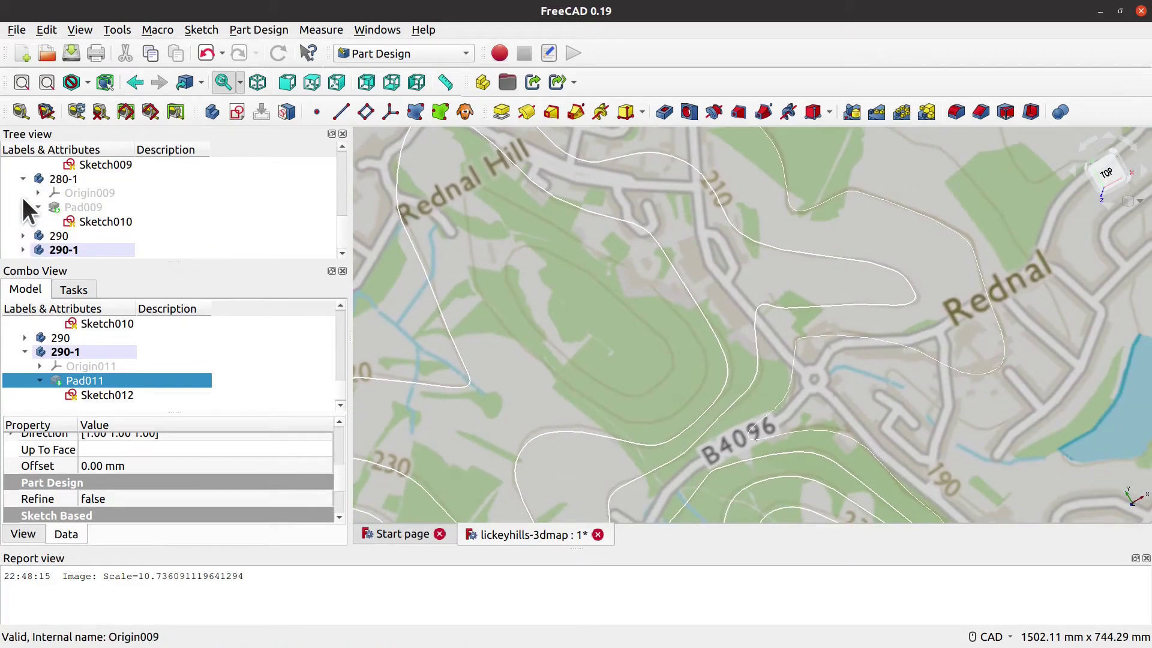
{"action": "left_click", "coordinate": [24, 179]}
{"action": "left_click", "coordinate": [24, 180]}
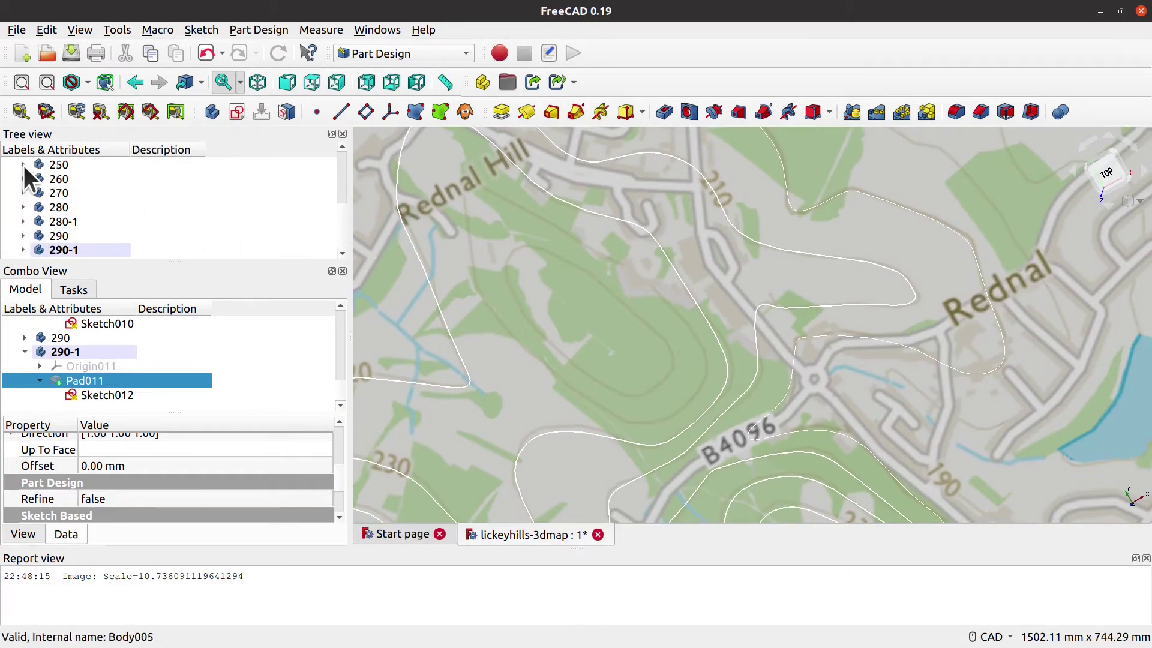
{"action": "scroll", "coordinate": [343, 241], "scroll_direction": "up", "scroll_amount": 3}
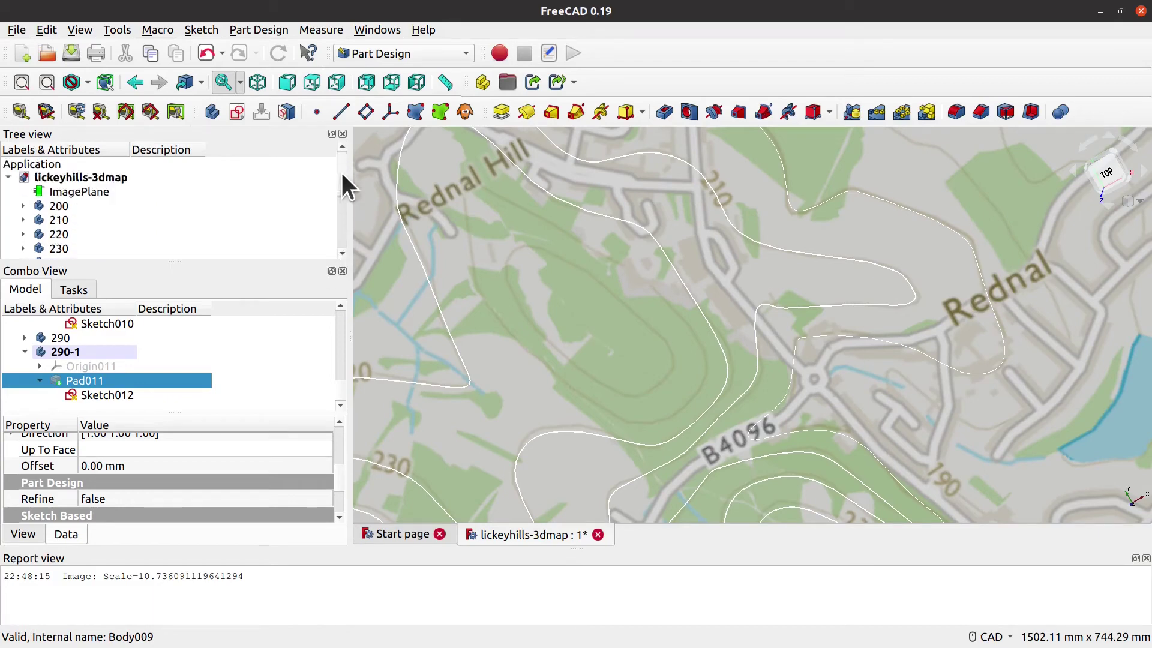
Step: Create a new body in the lickeyhills-3dmap document and rename it 230-1
{"action": "left_click", "coordinate": [53, 171]}
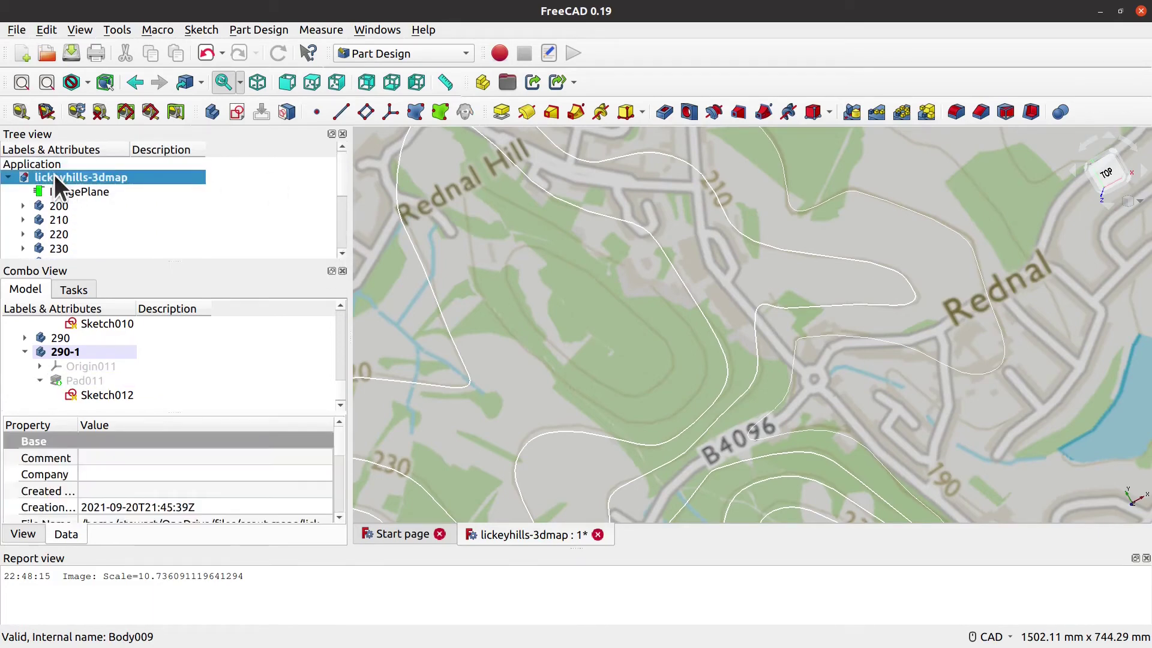
{"action": "right_click", "coordinate": [54, 173]}
{"action": "left_click", "coordinate": [213, 112]}
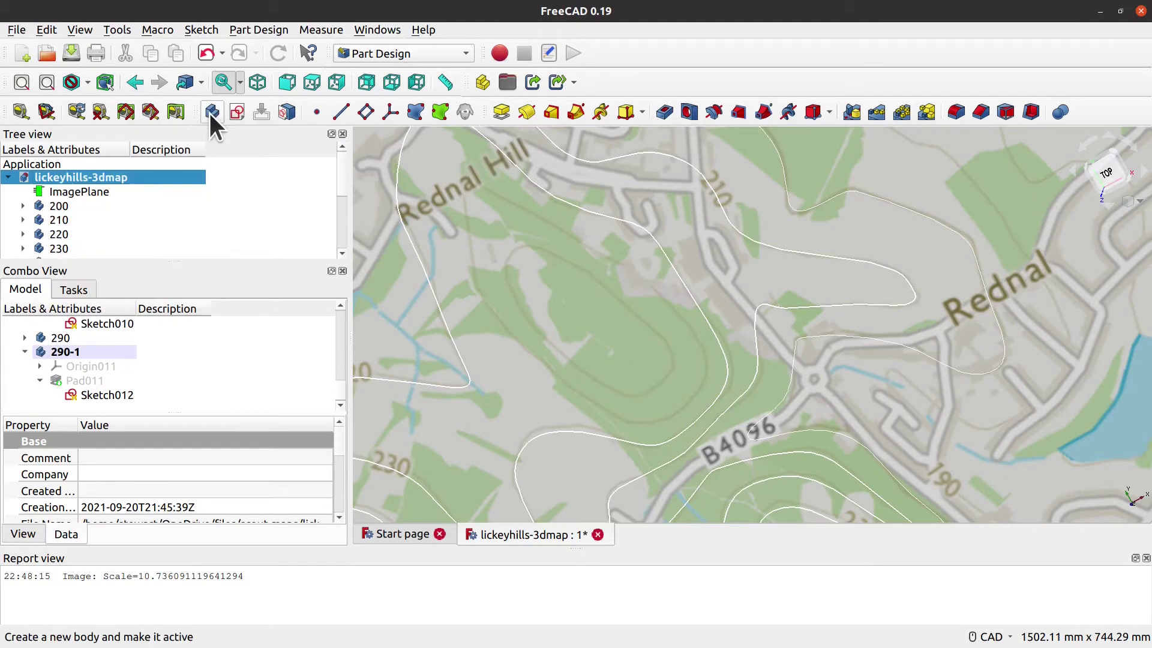
{"action": "left_click", "coordinate": [213, 112]}
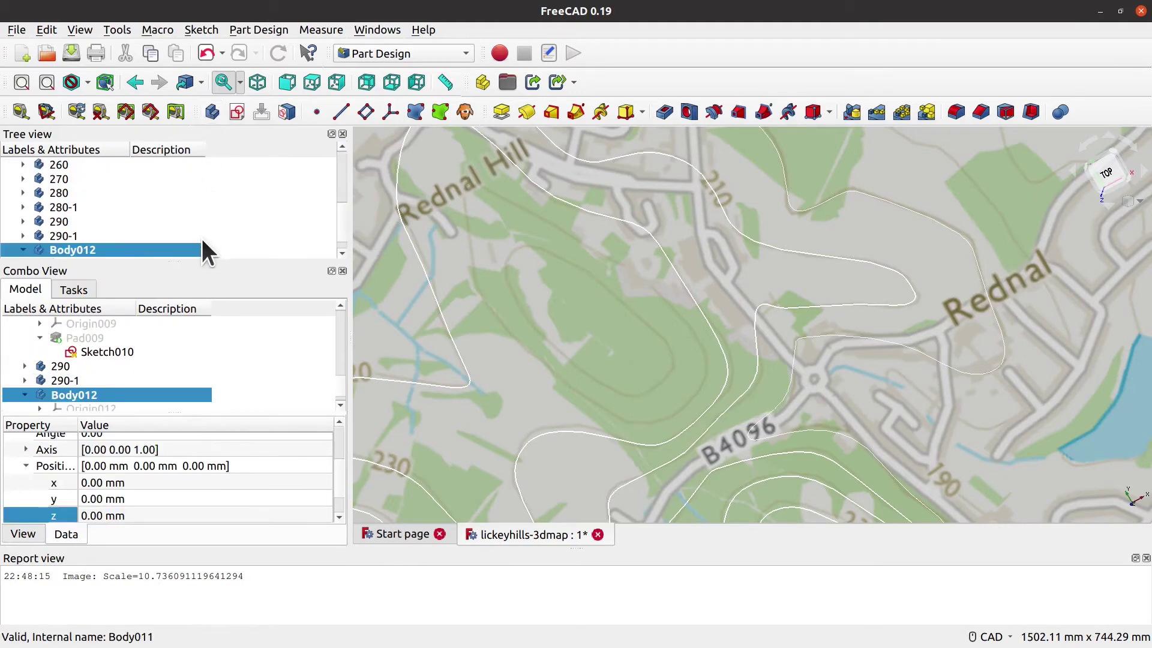
{"action": "right_click", "coordinate": [128, 247]}
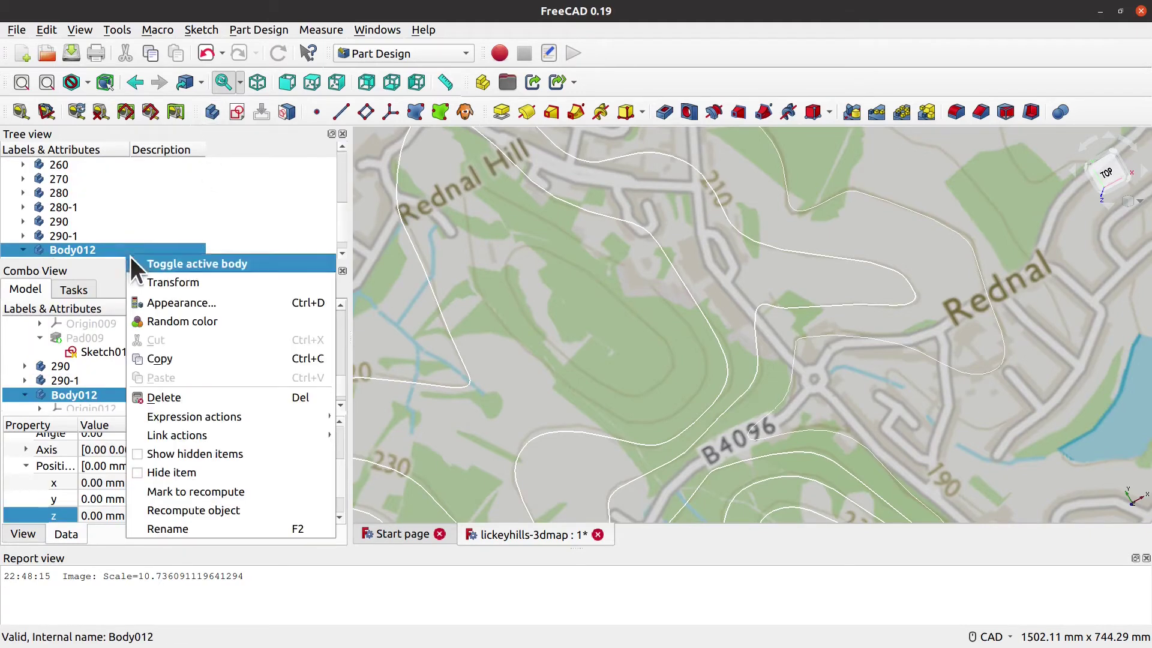
{"action": "left_click", "coordinate": [199, 528]}
{"action": "type", "text": "230-1"}
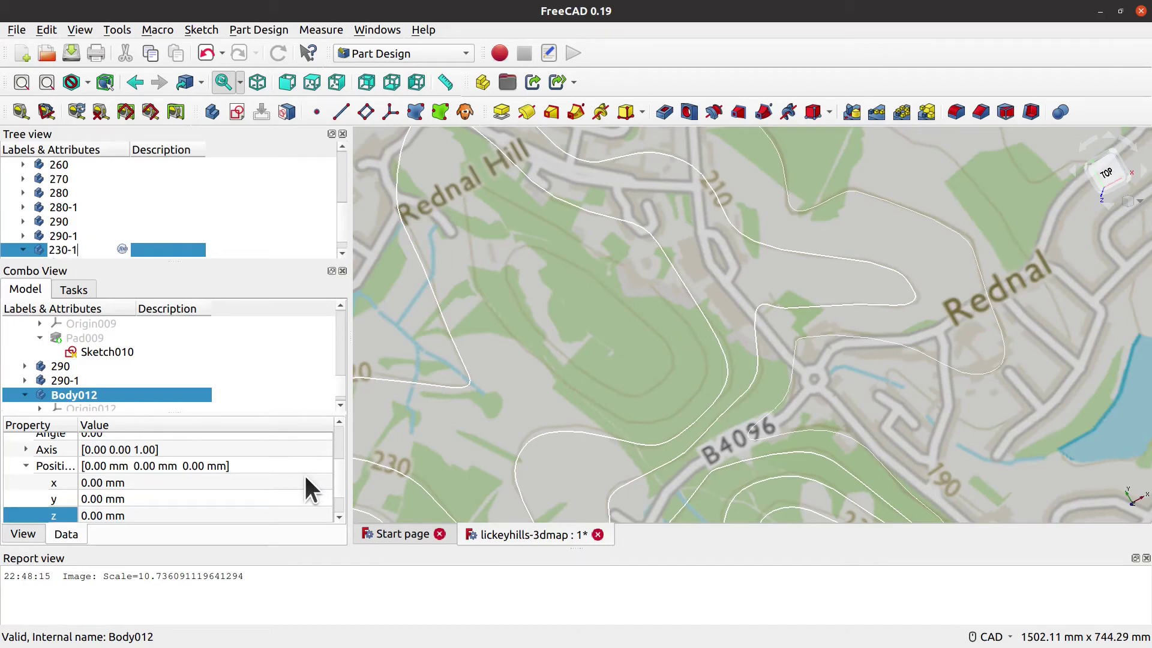
{"action": "key", "text": "Return"}
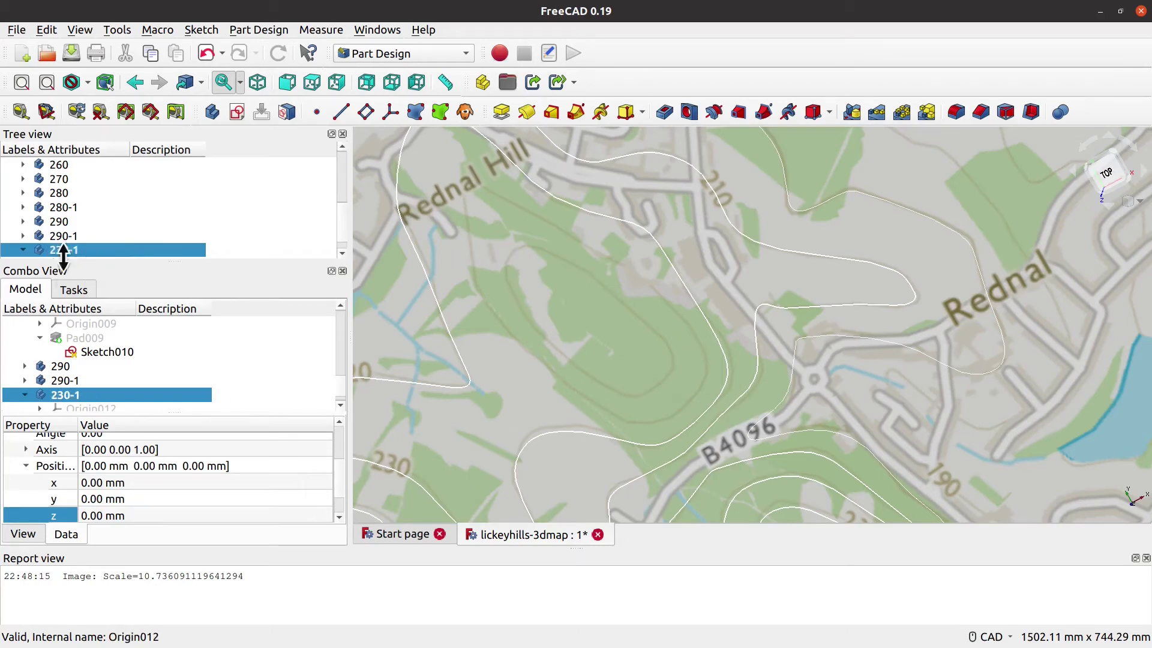
Step: Raise the 230-1 body to placement z 30 mm and start a sketch on its plane
{"action": "scroll", "coordinate": [73, 192], "scroll_direction": "up", "scroll_amount": 3}
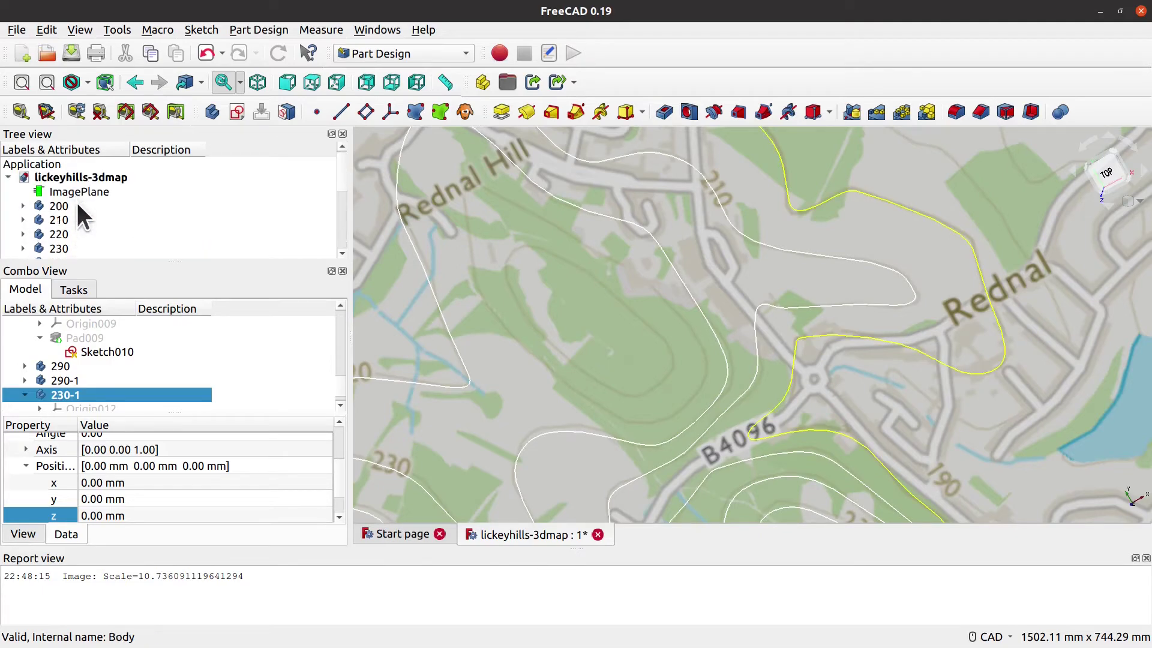
{"action": "scroll", "coordinate": [75, 203], "scroll_direction": "down", "scroll_amount": 4}
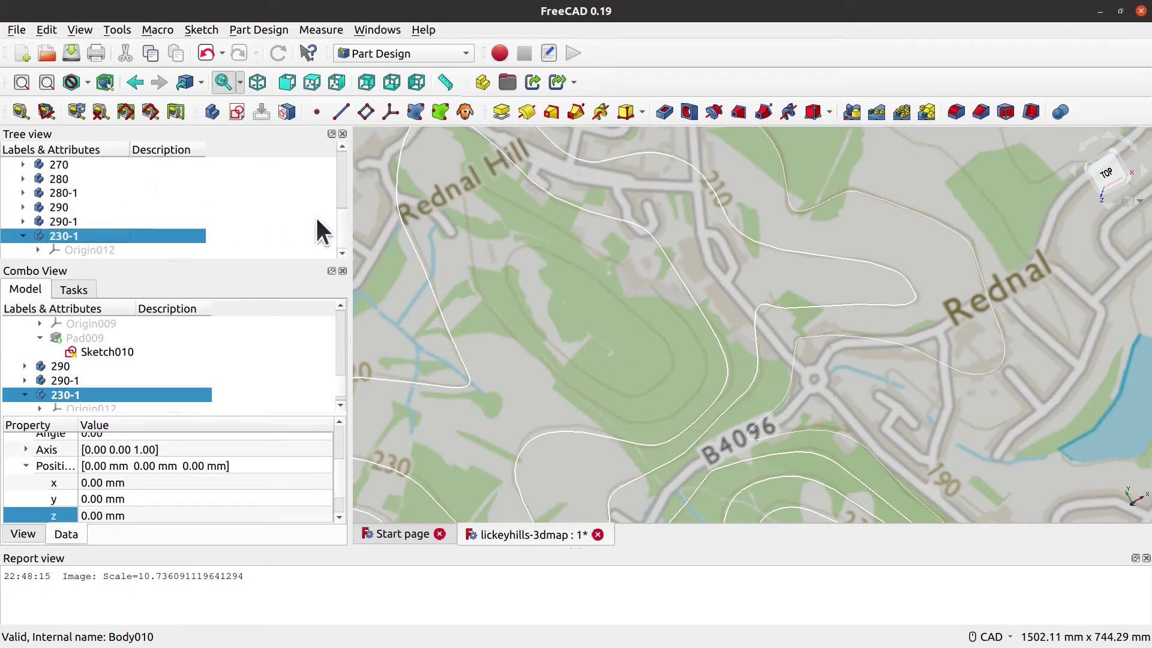
{"action": "scroll", "coordinate": [334, 207], "scroll_direction": "up", "scroll_amount": 2}
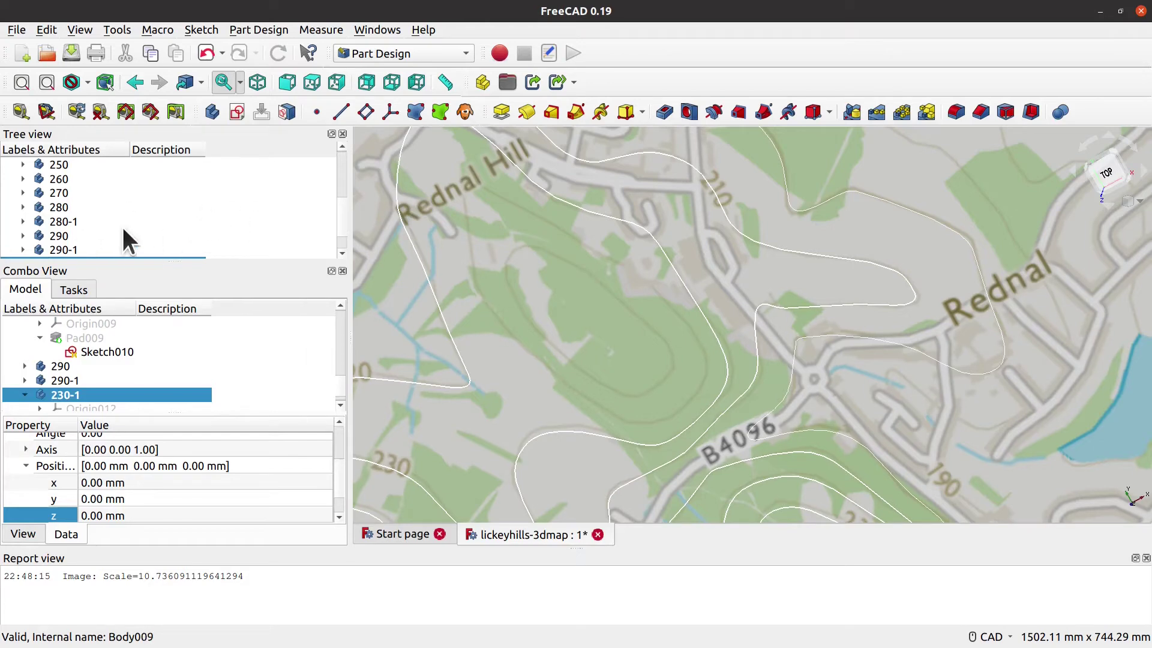
{"action": "mouse_move", "coordinate": [344, 223]}
{"action": "left_mouse_down"}
{"action": "mouse_move", "coordinate": [338, 167]}
{"action": "mouse_move", "coordinate": [337, 234]}
{"action": "left_mouse_up"}
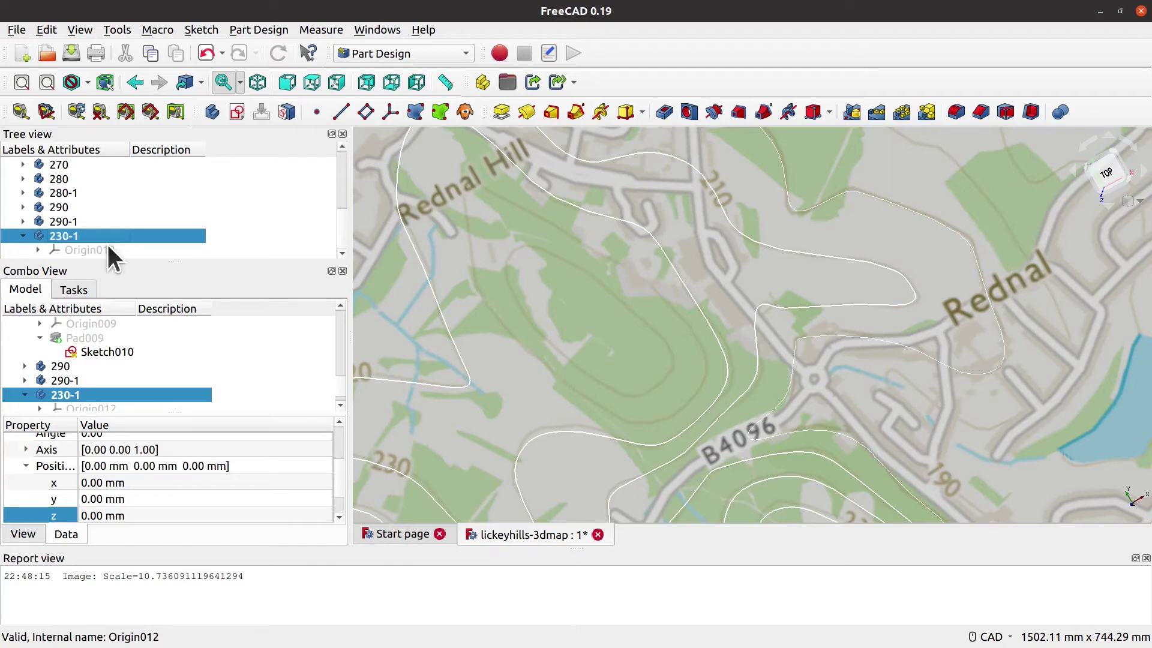
{"action": "scroll", "coordinate": [338, 219], "scroll_direction": "up", "scroll_amount": 2}
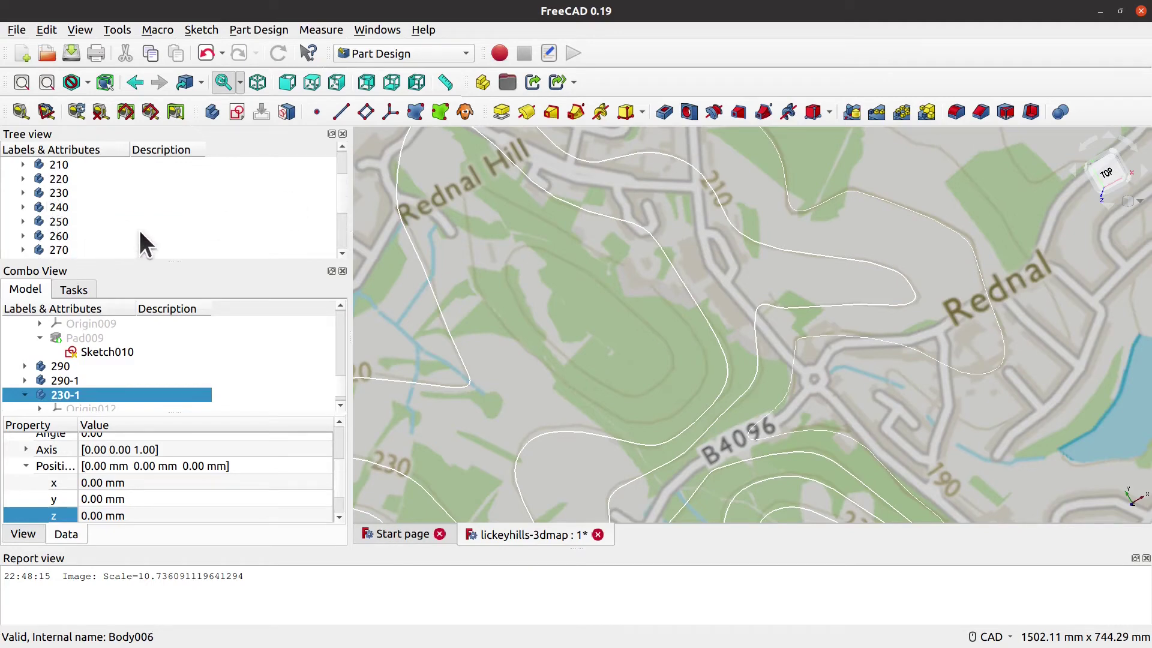
{"action": "scroll", "coordinate": [138, 228], "scroll_direction": "down", "scroll_amount": 2}
{"action": "left_click", "coordinate": [89, 511]}
{"action": "type", "text": "30"}
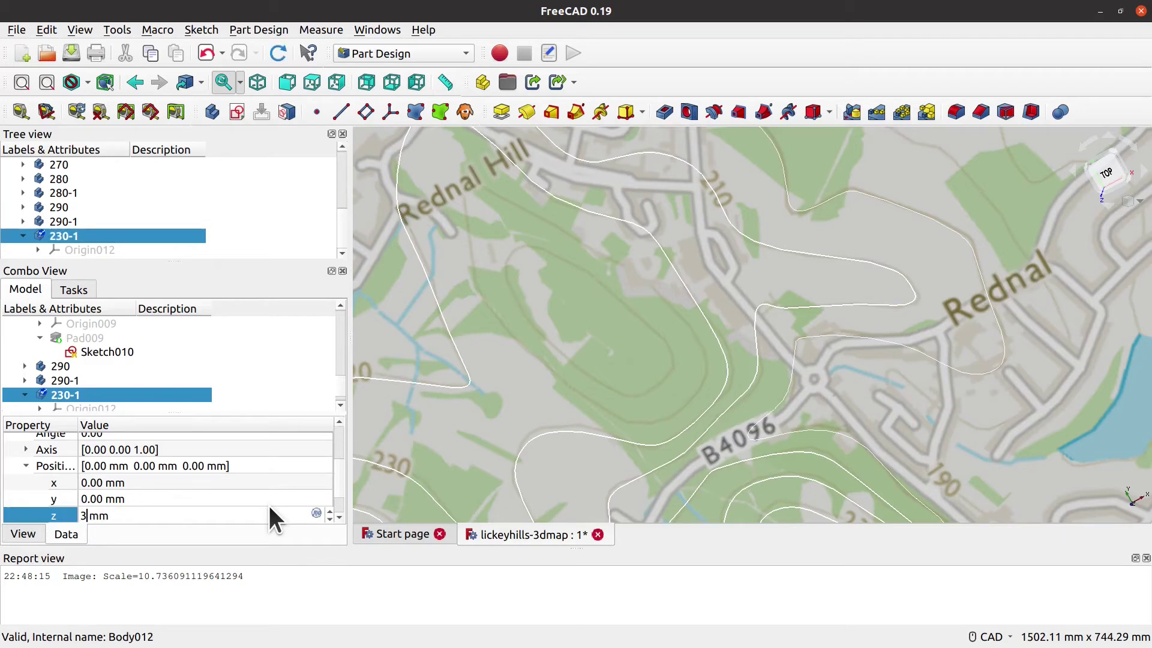
{"action": "key", "text": "Return"}
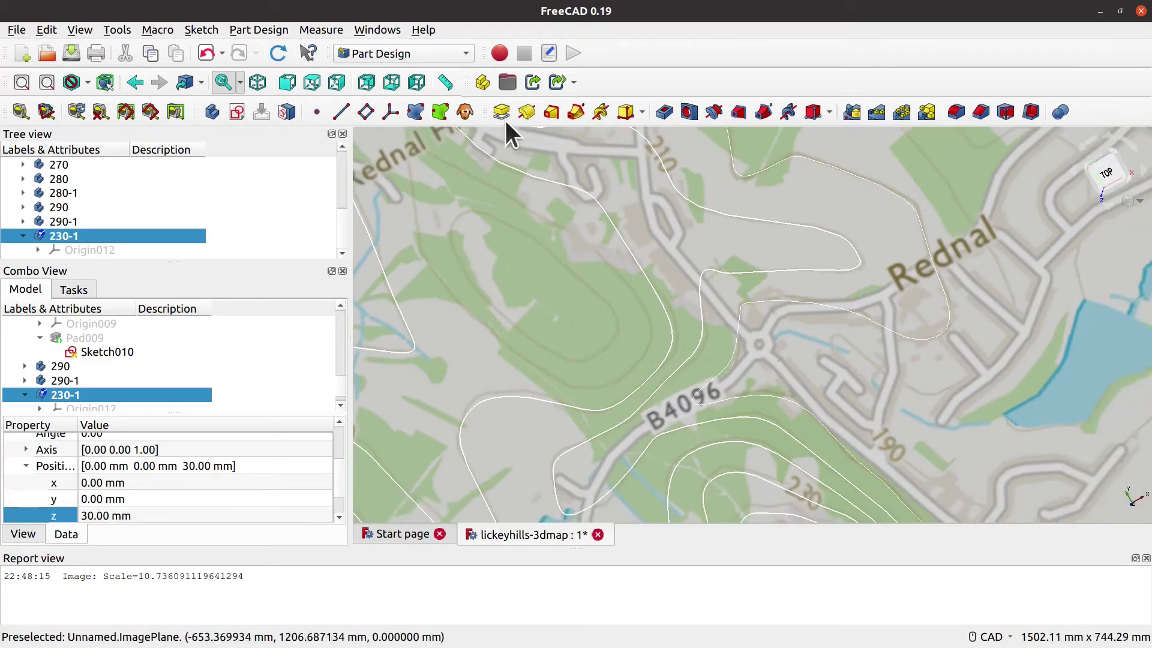
{"action": "left_click", "coordinate": [237, 111]}
{"action": "left_click", "coordinate": [192, 321]}
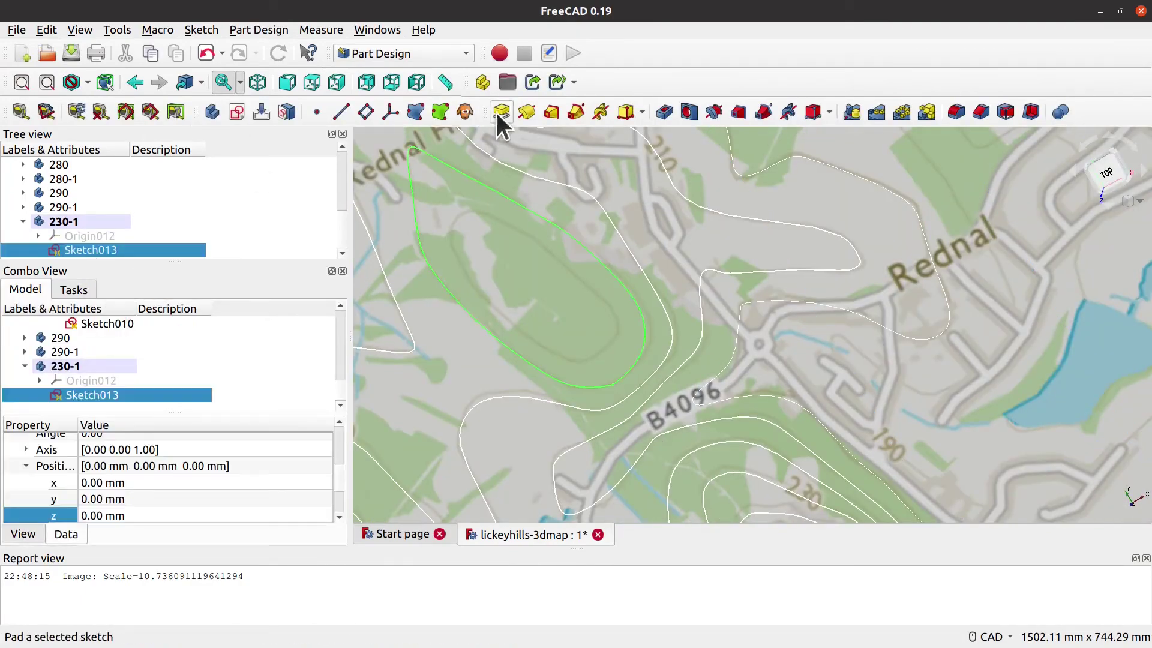
Step: Pad the traced 230-1 outline into Pad012, begin renaming the next body, and zoom out
{"action": "left_click", "coordinate": [500, 113]}
{"action": "right_click", "coordinate": [134, 249]}
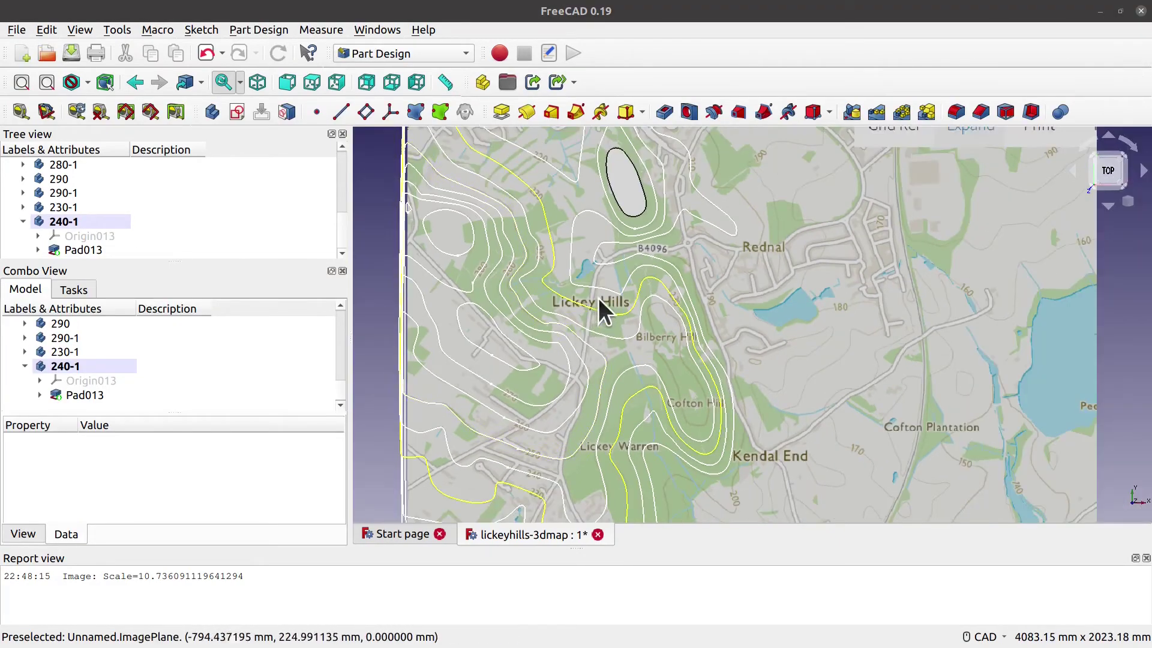
{"action": "middle_click_drag", "start_coordinate": [598, 262], "coordinate": [697, 289]}
{"action": "scroll", "coordinate": [733, 337], "scroll_direction": "down", "scroll_amount": 3}
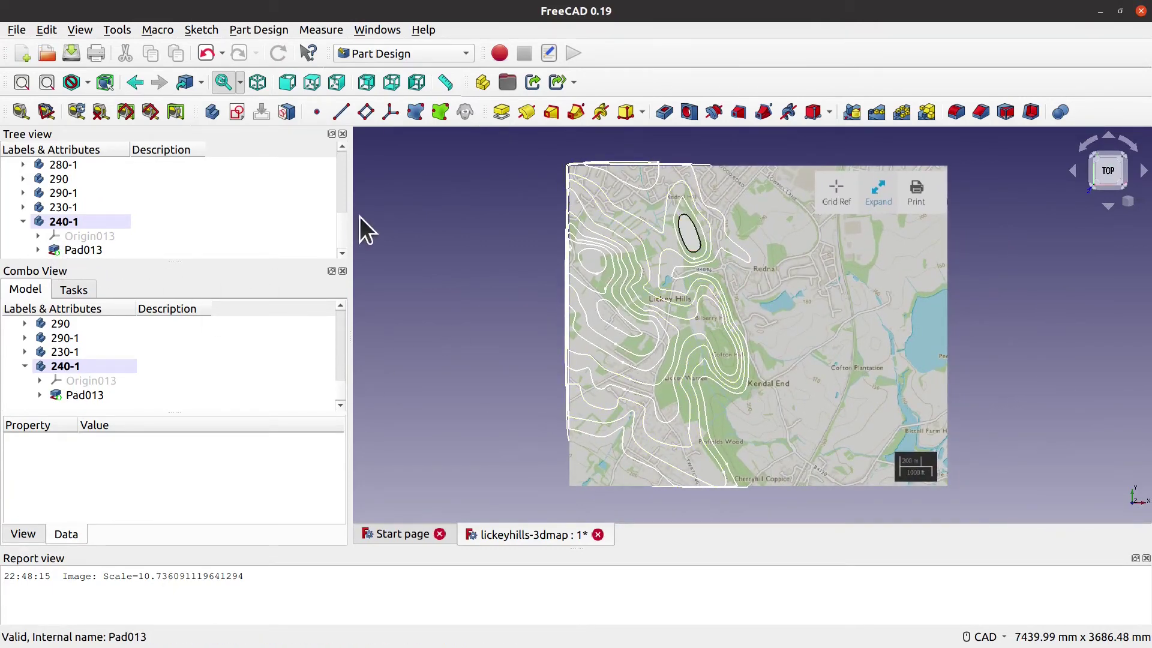
Step: Expand the 240-1, 230-1, 290-1 and 290 bodies and check each pad's outline
{"action": "left_click", "coordinate": [66, 251]}
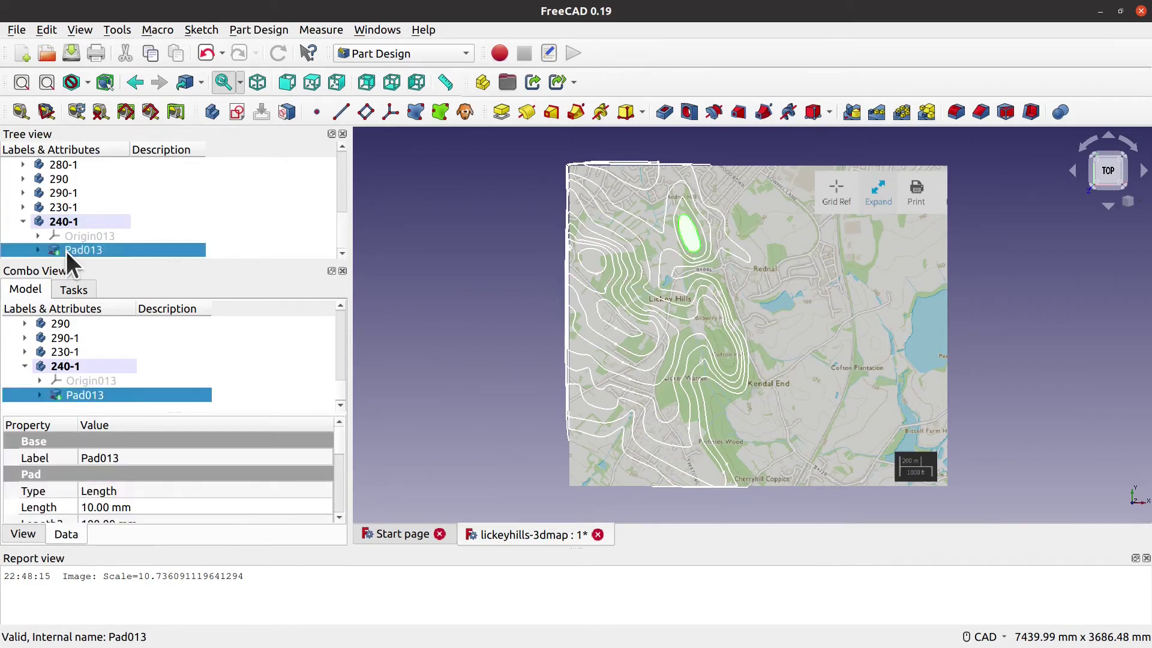
{"action": "left_click", "coordinate": [22, 208]}
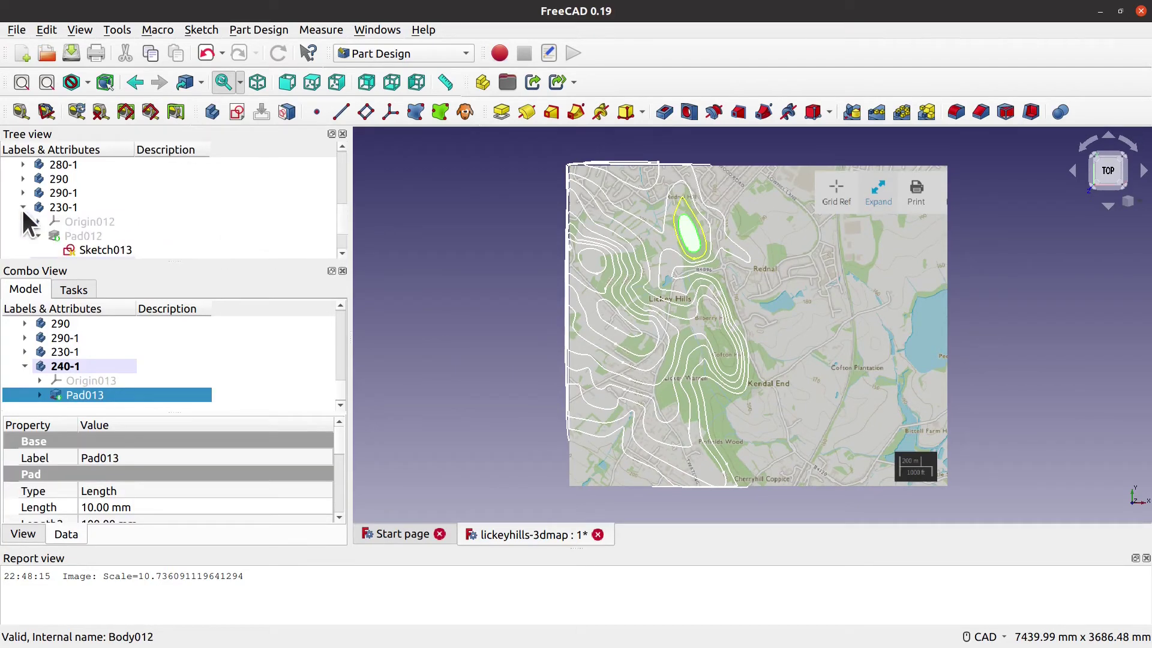
{"action": "left_click", "coordinate": [78, 237]}
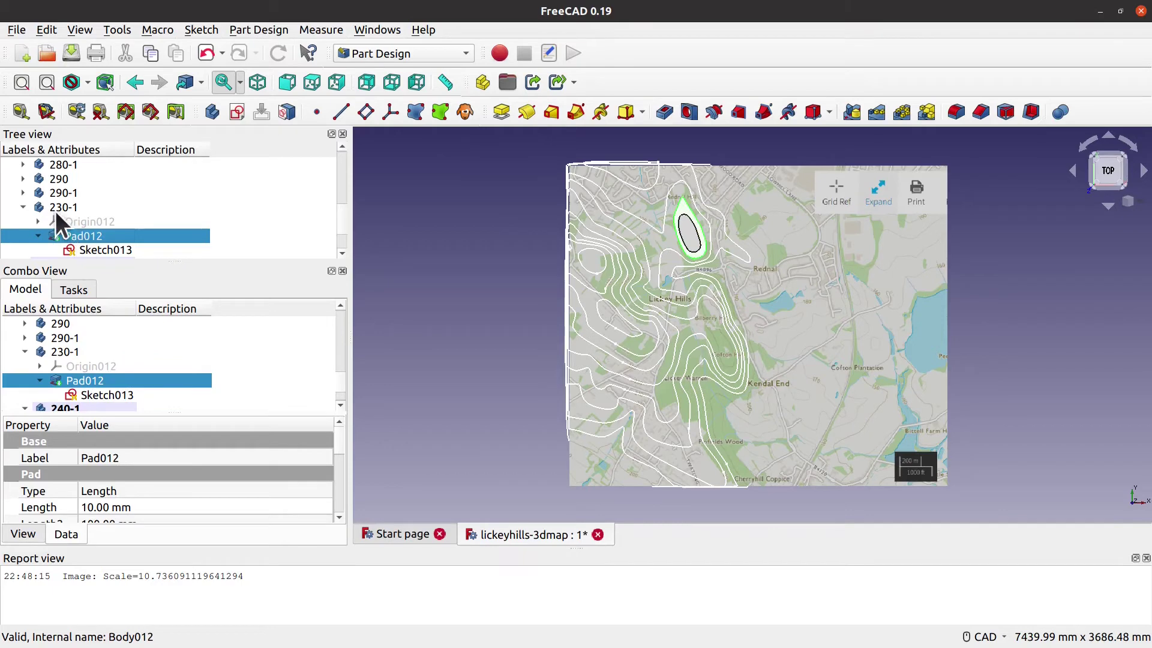
{"action": "left_click", "coordinate": [23, 192]}
{"action": "left_click", "coordinate": [73, 220]}
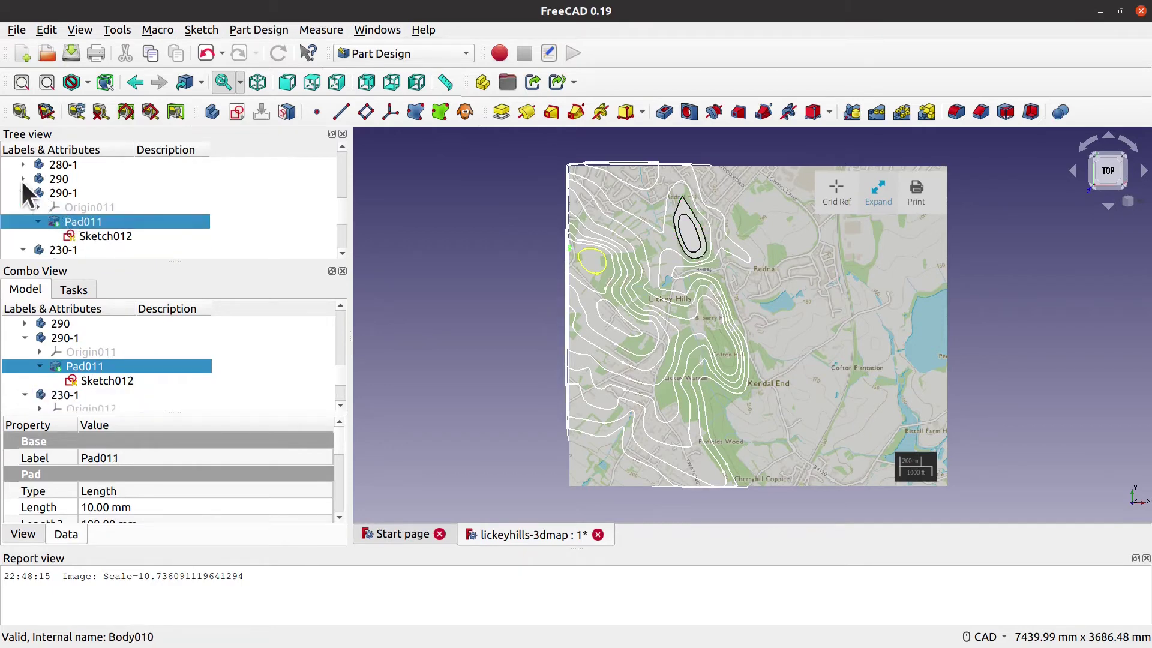
{"action": "left_click", "coordinate": [23, 178]}
{"action": "left_click", "coordinate": [95, 210]}
{"action": "mouse_move", "coordinate": [129, 192]}
{"action": "left_mouse_down"}
{"action": "mouse_move", "coordinate": [153, 216]}
{"action": "mouse_move", "coordinate": [149, 233]}
{"action": "mouse_move", "coordinate": [118, 172]}
{"action": "left_mouse_up"}
{"action": "scroll", "coordinate": [328, 187], "scroll_direction": "up", "scroll_amount": 2}
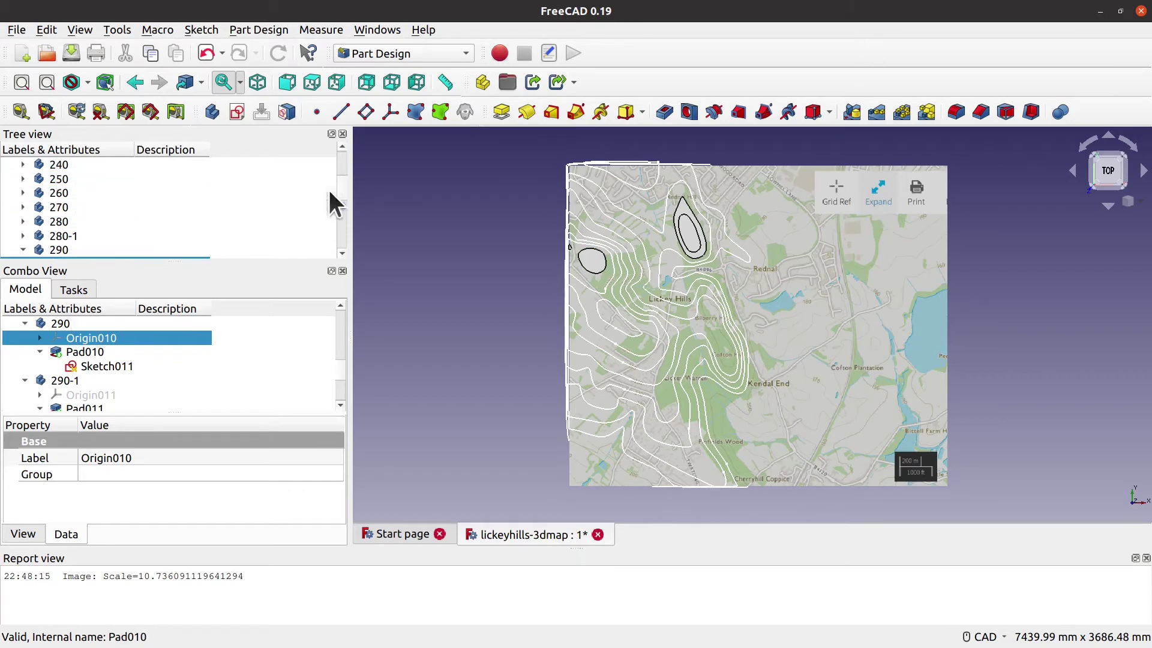
Step: Expand the 280-1, 280, 270 and 260 bodies, selecting and showing their pads
{"action": "left_click", "coordinate": [23, 236]}
{"action": "scroll", "coordinate": [74, 243], "scroll_direction": "down", "scroll_amount": 2}
{"action": "left_click", "coordinate": [83, 179]}
{"action": "scroll", "coordinate": [332, 236], "scroll_direction": "up", "scroll_amount": 3}
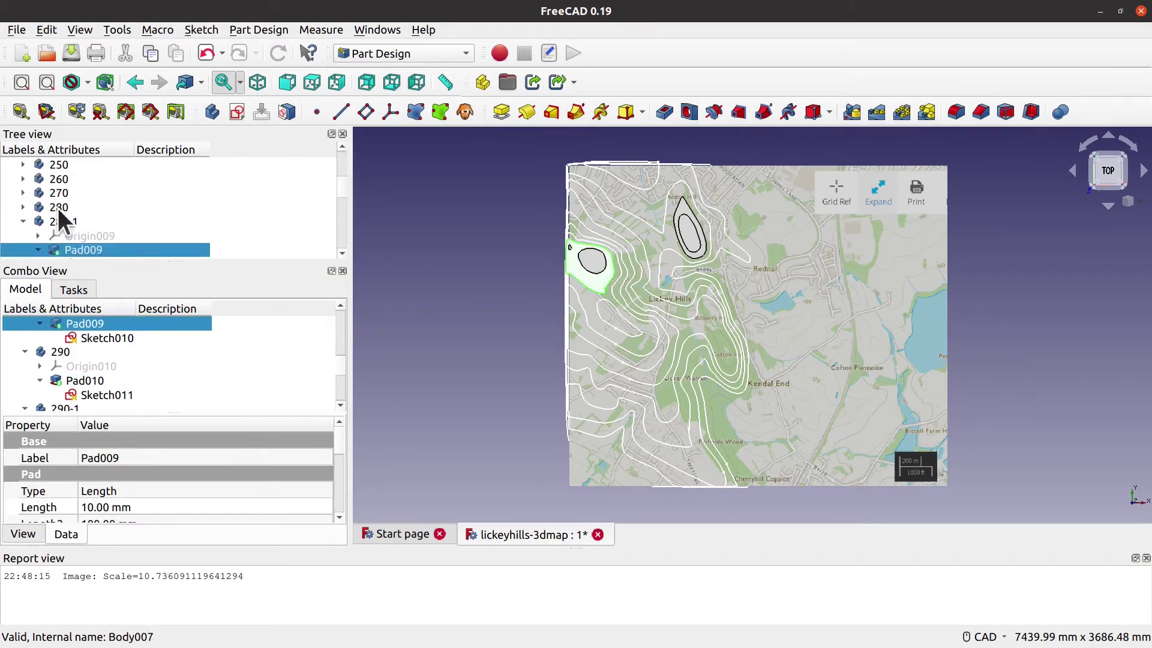
{"action": "left_click", "coordinate": [83, 236]}
{"action": "key", "text": "space"}
{"action": "left_click", "coordinate": [22, 193]}
{"action": "left_click", "coordinate": [83, 221]}
{"action": "key", "text": "space"}
{"action": "left_click", "coordinate": [23, 178]}
{"action": "left_click", "coordinate": [83, 208]}
Step: Expand the 250, 240 and 230 bodies and show their pads in the view
{"action": "key", "text": "space"}
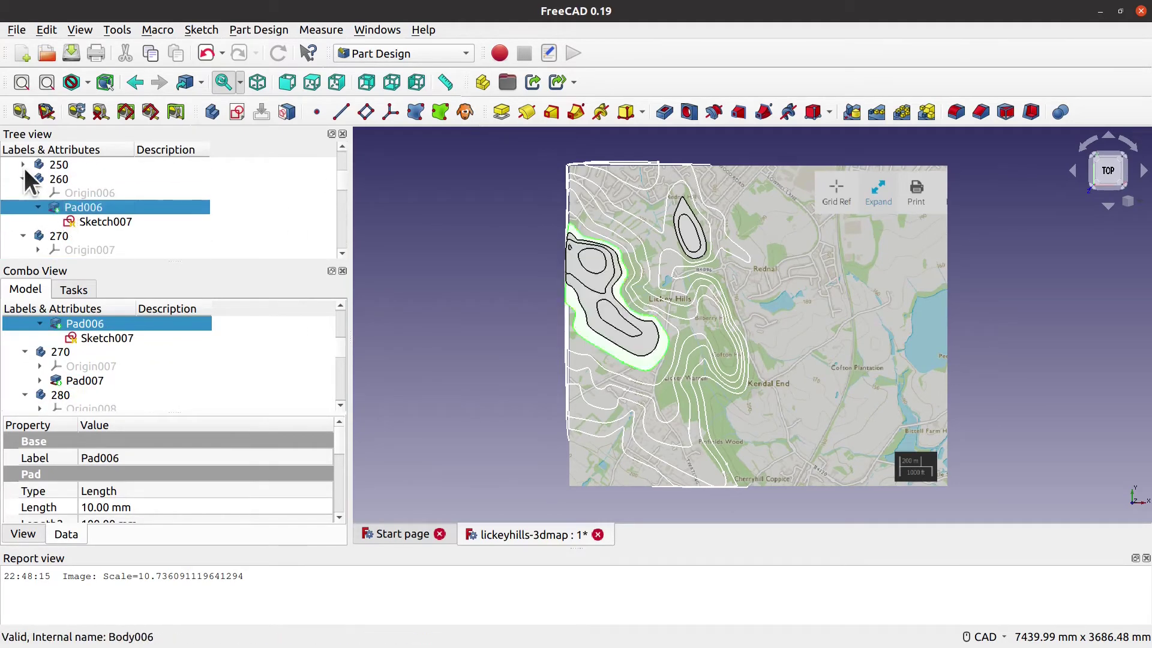
{"action": "left_click", "coordinate": [23, 164]}
{"action": "scroll", "coordinate": [123, 233], "scroll_direction": "up", "scroll_amount": 1}
{"action": "left_click", "coordinate": [23, 193]}
{"action": "left_click", "coordinate": [83, 221]}
{"action": "key", "text": "space"}
{"action": "left_click", "coordinate": [23, 179]}
{"action": "left_click", "coordinate": [85, 207]}
{"action": "key", "text": "space"}
{"action": "scroll", "coordinate": [63, 222], "scroll_direction": "up", "scroll_amount": 2}
{"action": "scroll", "coordinate": [54, 240], "scroll_direction": "down", "scroll_amount": 1}
Step: Select the 220 and 210 pads, then the 200 body's Pad and the 200 body
{"action": "left_click", "coordinate": [78, 221]}
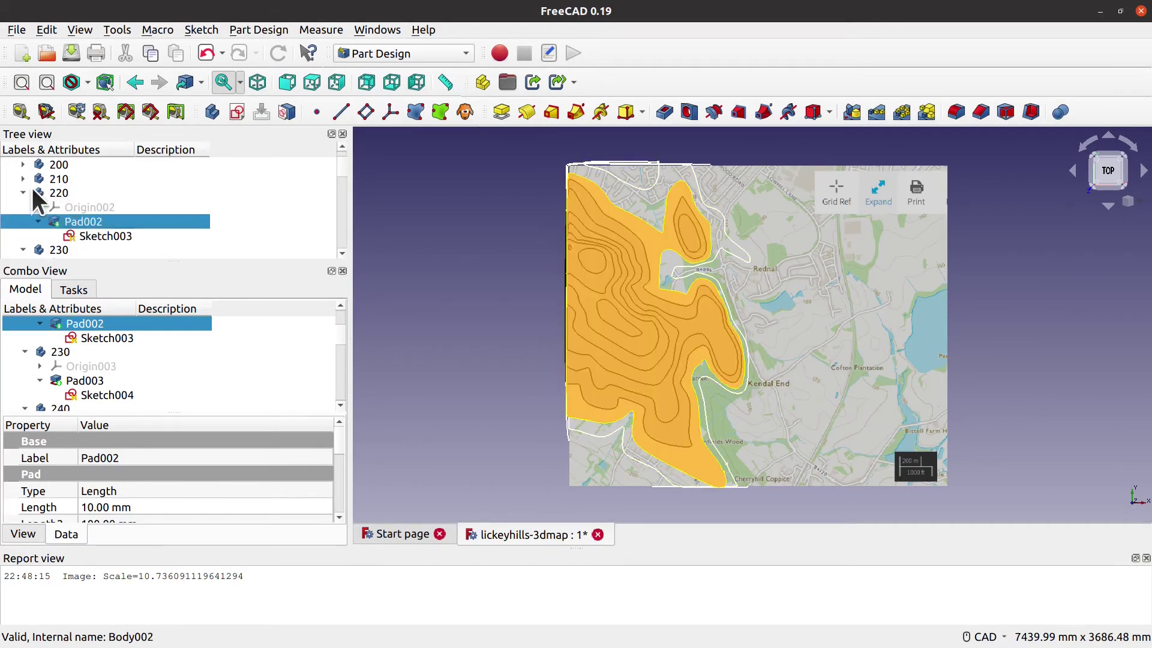
{"action": "left_click", "coordinate": [23, 179]}
{"action": "left_click", "coordinate": [75, 207]}
{"action": "left_click", "coordinate": [82, 236]}
{"action": "left_click", "coordinate": [22, 164]}
{"action": "left_click", "coordinate": [94, 190]}
{"action": "scroll", "coordinate": [74, 208], "scroll_direction": "up", "scroll_amount": 1}
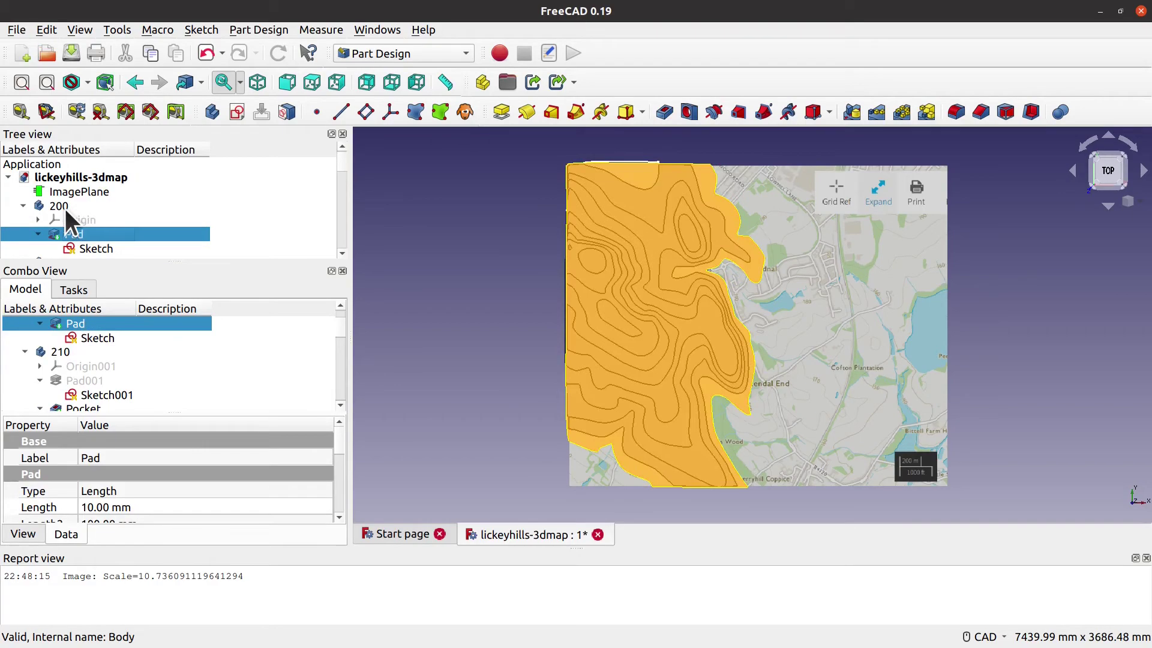
{"action": "left_click", "coordinate": [74, 205]}
{"action": "scroll", "coordinate": [780, 330], "scroll_direction": "up", "scroll_amount": 1}
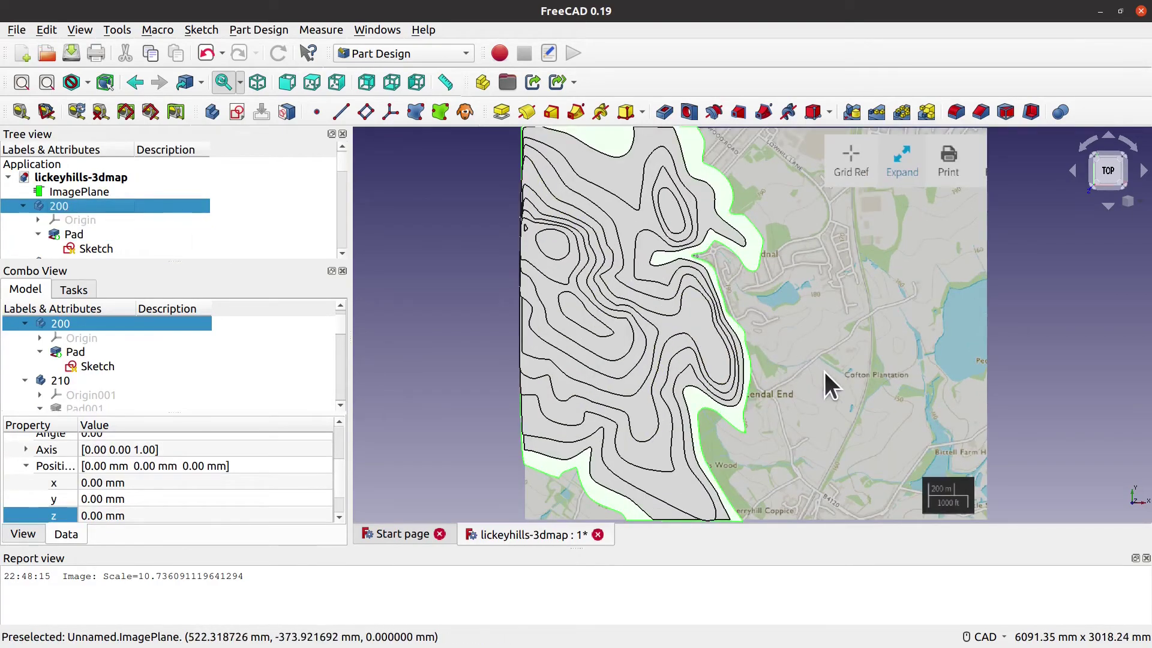
{"action": "middle_click_drag", "start_coordinate": [808, 413], "coordinate": [693, 279]}
{"action": "scroll", "coordinate": [548, 424], "scroll_direction": "up", "scroll_amount": 5}
{"action": "middle_click_drag", "start_coordinate": [522, 376], "coordinate": [856, 416]}
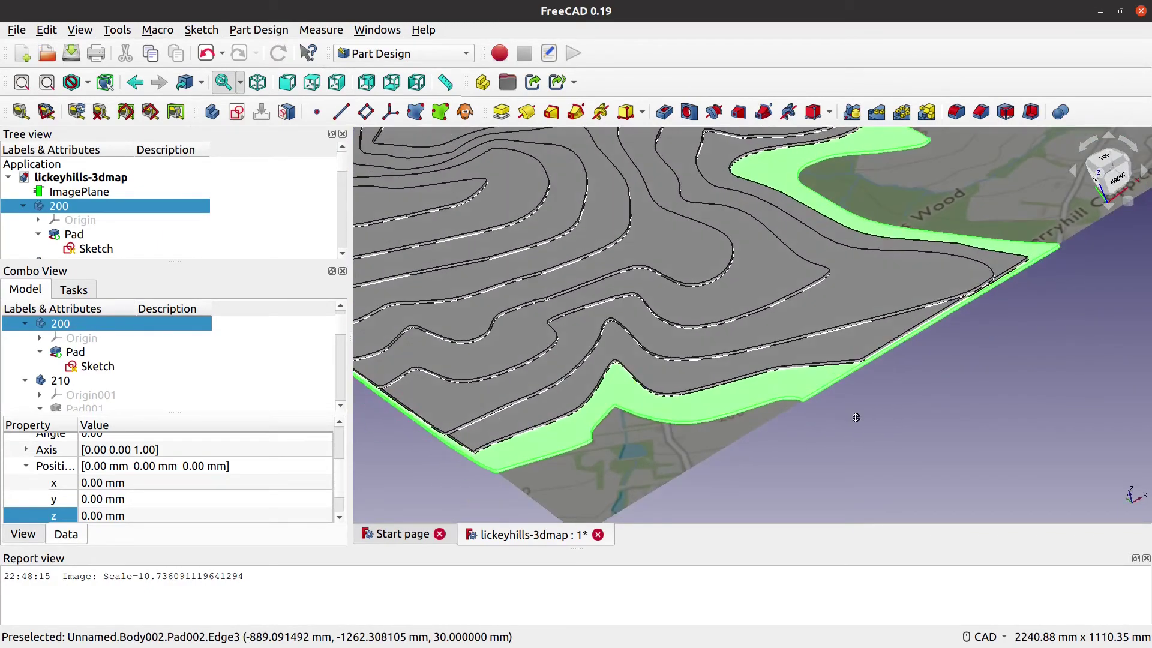
{"action": "left_click", "coordinate": [339, 405]}
{"action": "middle_click_drag", "start_coordinate": [475, 427], "coordinate": [600, 431]}
{"action": "scroll", "coordinate": [663, 474], "scroll_direction": "up", "scroll_amount": 6}
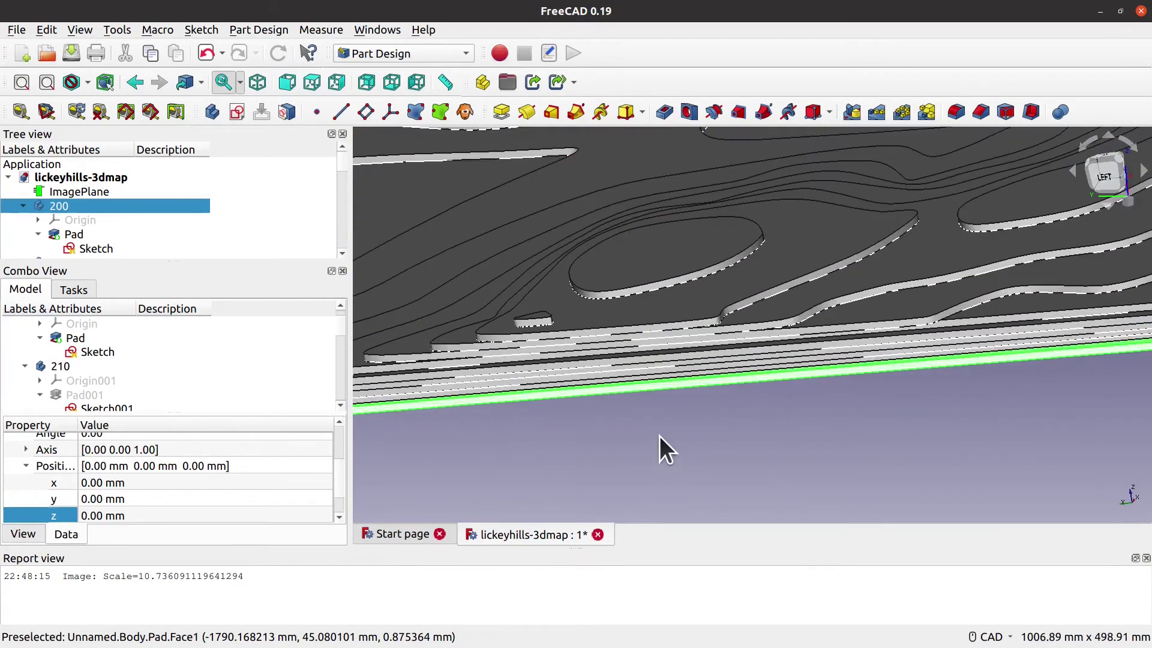
{"action": "middle_click_drag", "start_coordinate": [719, 387], "coordinate": [890, 468]}
{"action": "middle_click_drag", "start_coordinate": [1100, 429], "coordinate": [125, 320]}
{"action": "middle_click_drag", "start_coordinate": [758, 384], "coordinate": [655, 318]}
{"action": "scroll", "coordinate": [655, 315], "scroll_direction": "down", "scroll_amount": 3}
{"action": "scroll", "coordinate": [790, 458], "scroll_direction": "down", "scroll_amount": 3}
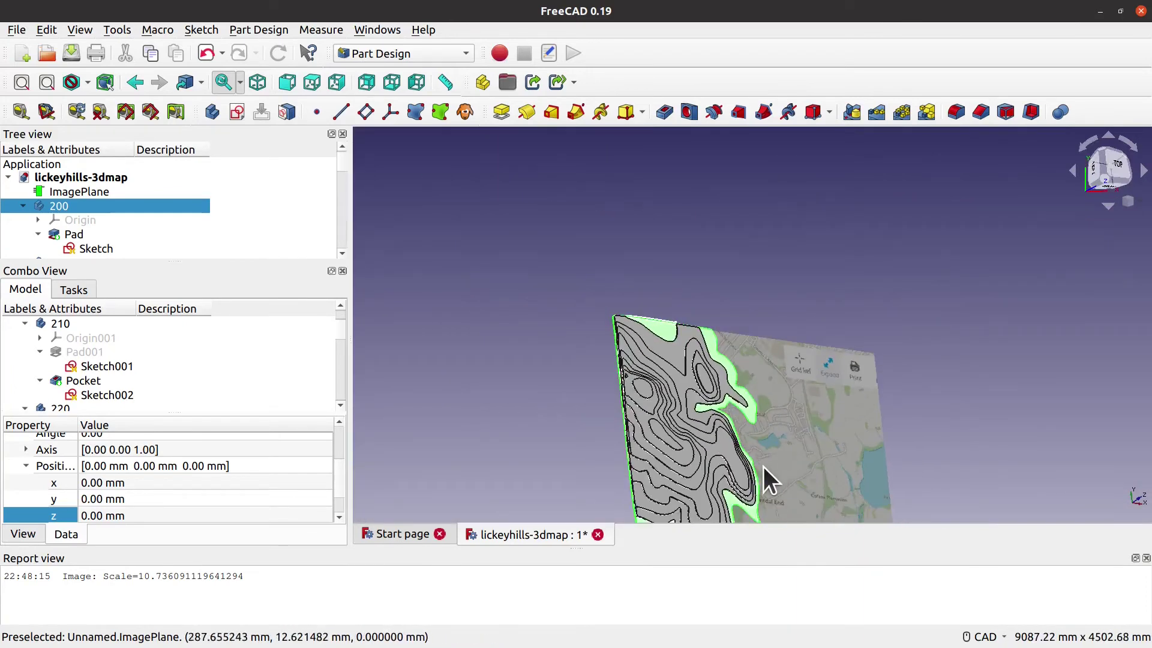
{"action": "middle_click_drag", "start_coordinate": [763, 467], "coordinate": [647, 290]}
{"action": "scroll", "coordinate": [672, 489], "scroll_direction": "up", "scroll_amount": 2}
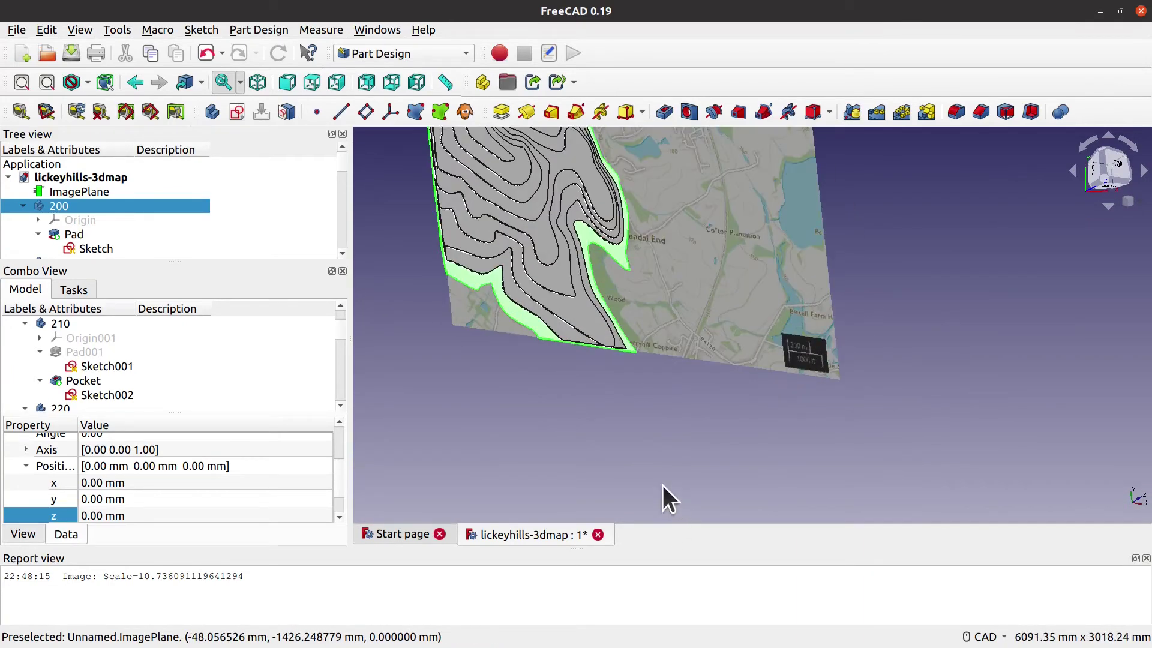
{"action": "middle_click_drag", "start_coordinate": [529, 331], "coordinate": [607, 595]}
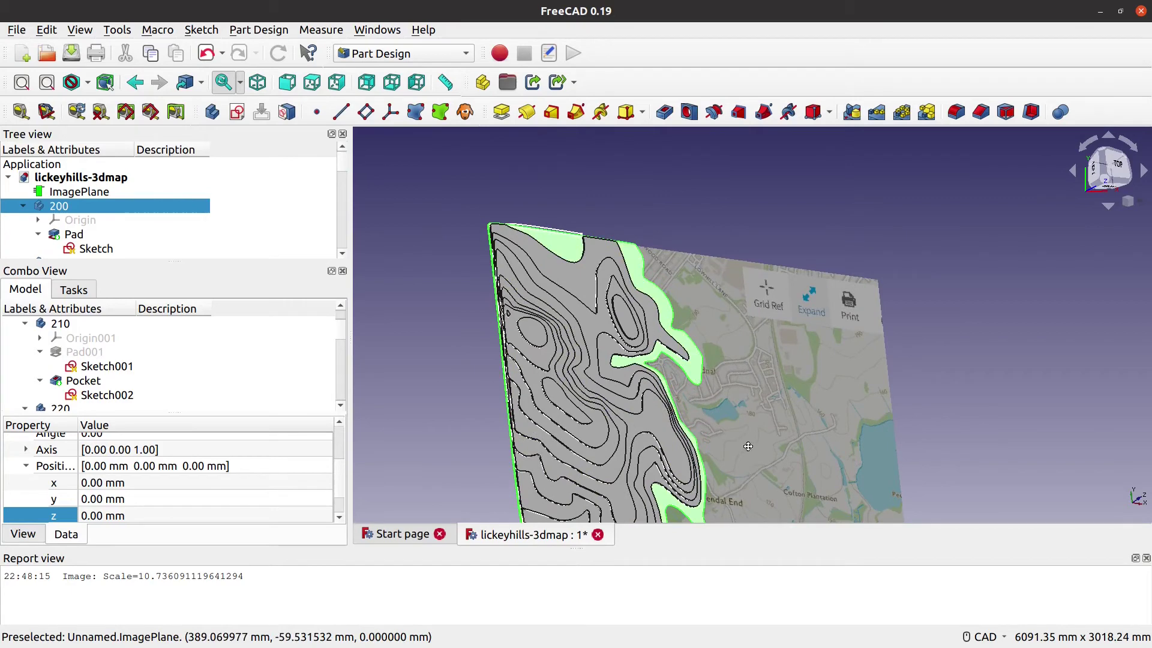
{"action": "middle_click_drag", "start_coordinate": [687, 343], "coordinate": [670, 298]}
{"action": "scroll", "coordinate": [528, 479], "scroll_direction": "up", "scroll_amount": 1}
{"action": "scroll", "coordinate": [528, 479], "scroll_direction": "up", "scroll_amount": 2}
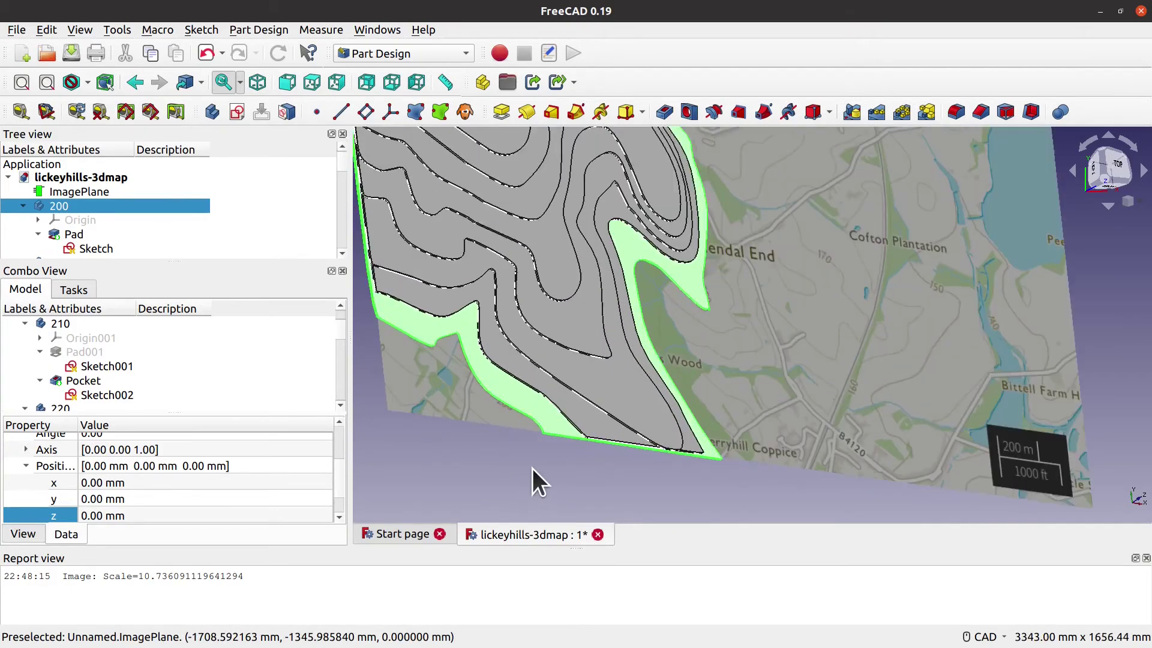
{"action": "scroll", "coordinate": [759, 340], "scroll_direction": "down", "scroll_amount": 2}
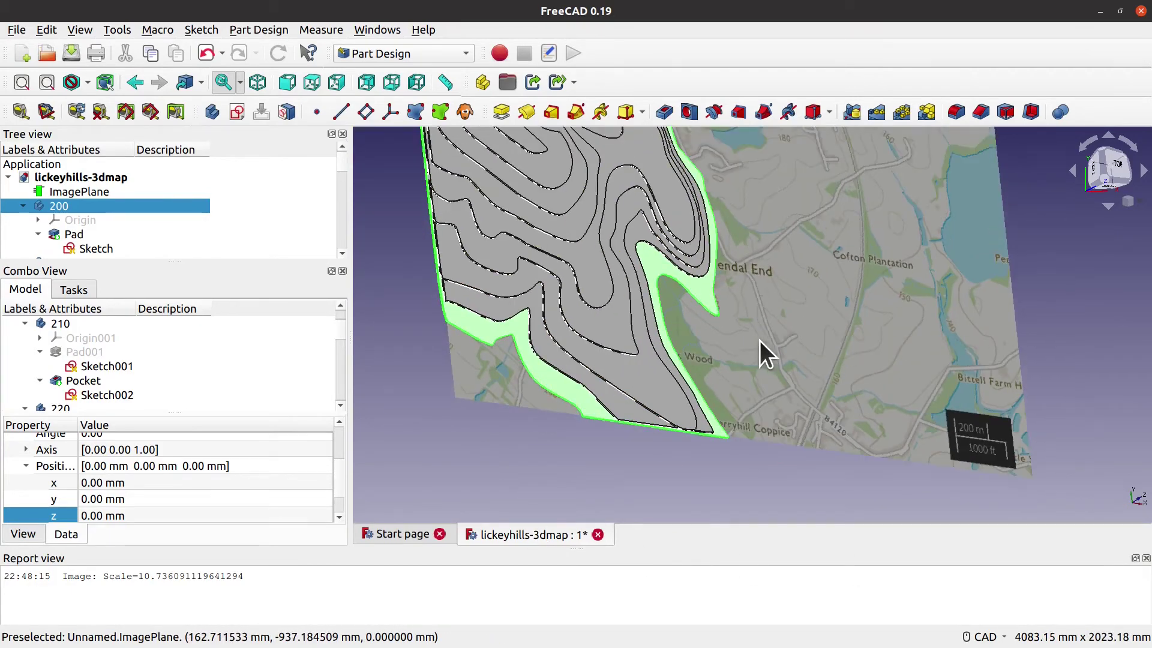
{"action": "middle_click_drag", "start_coordinate": [759, 341], "coordinate": [606, 444]}
{"action": "middle_click_drag", "start_coordinate": [724, 195], "coordinate": [690, 212]}
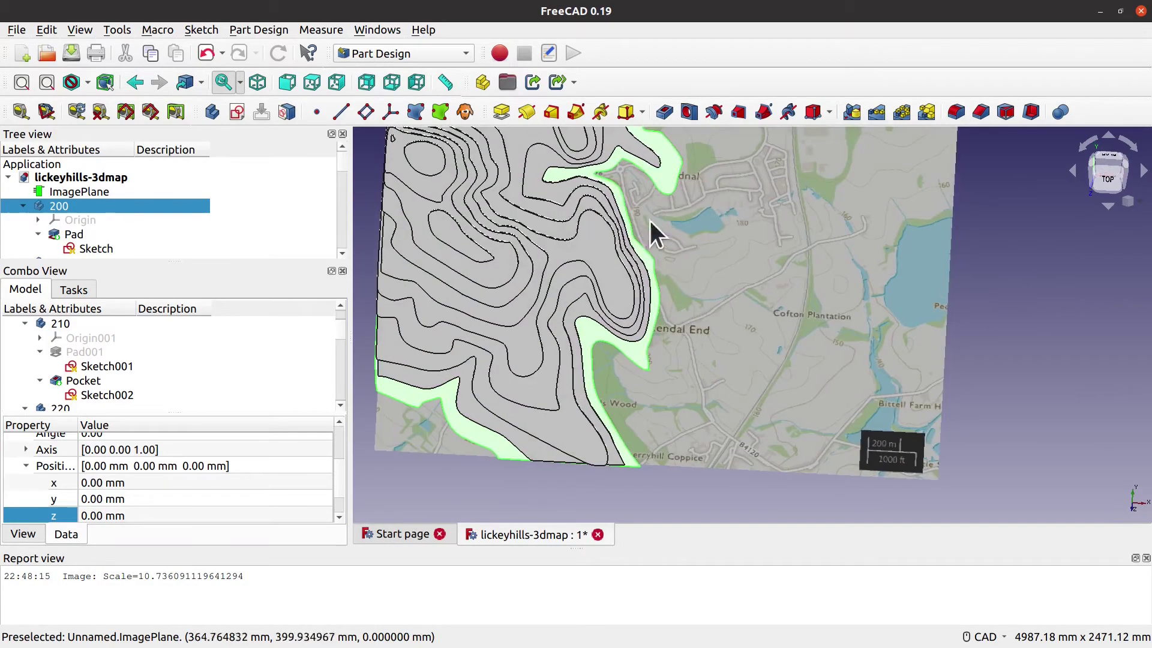
{"action": "scroll", "coordinate": [540, 264], "scroll_direction": "down", "scroll_amount": 3}
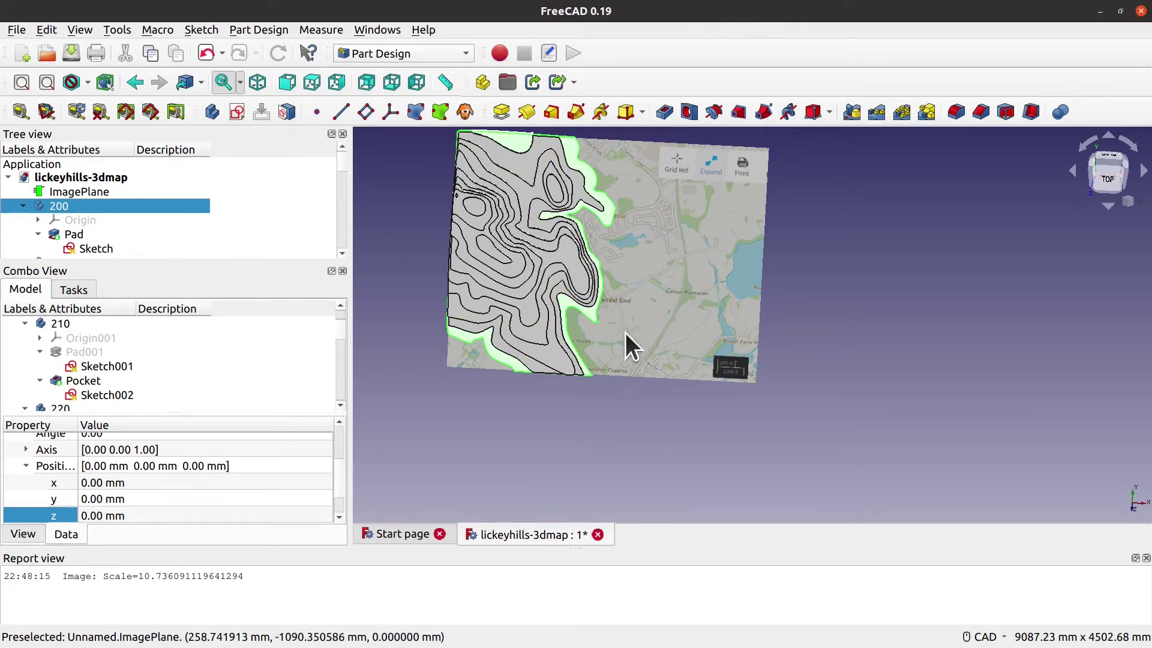
{"action": "scroll", "coordinate": [625, 332], "scroll_direction": "up", "scroll_amount": 2}
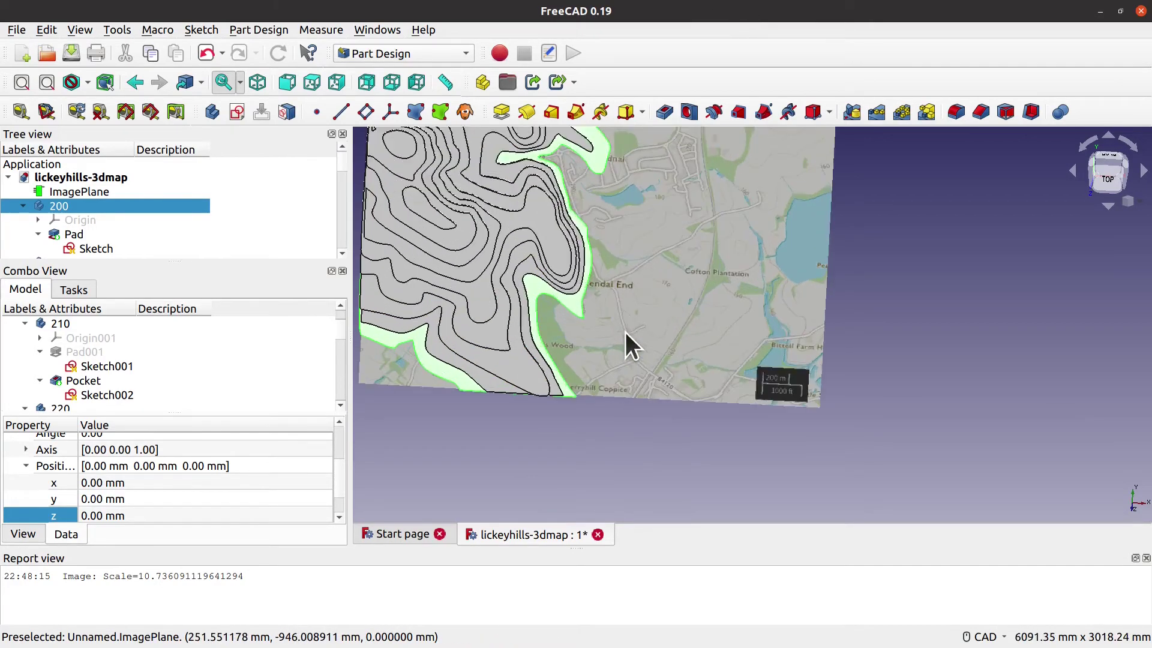
Step: Collapse every contour body from 200 through 290-1 in the tree
{"action": "left_click", "coordinate": [23, 206]}
{"action": "left_click", "coordinate": [22, 220]}
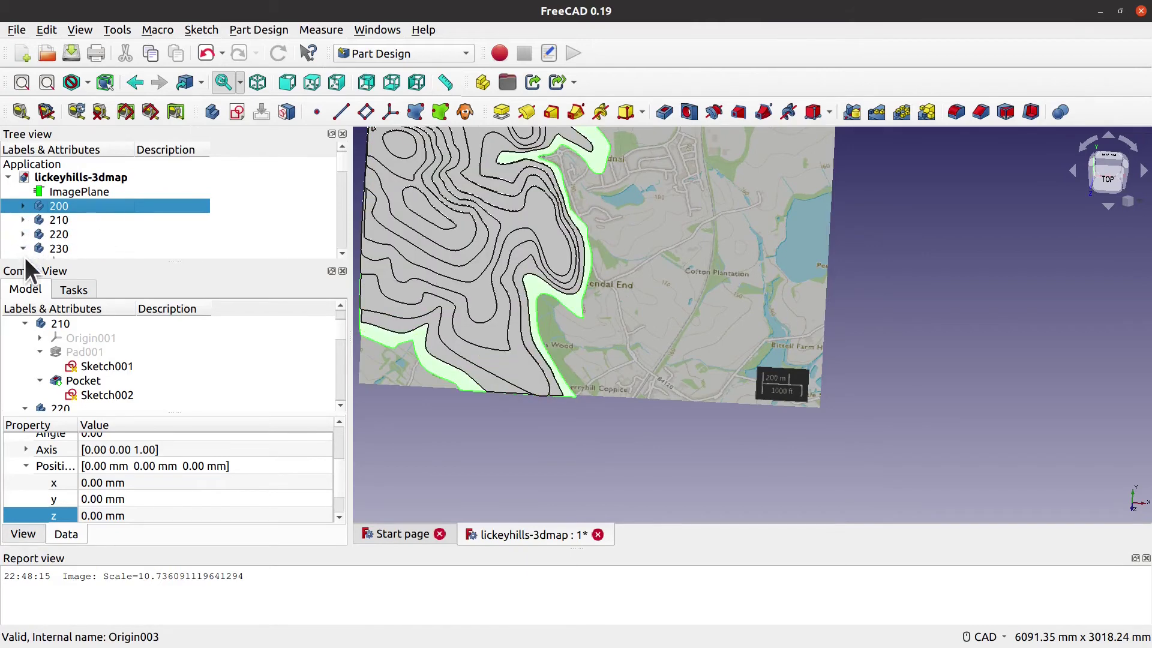
{"action": "left_click", "coordinate": [22, 248]}
{"action": "scroll", "coordinate": [144, 175], "scroll_direction": "down", "scroll_amount": 3}
{"action": "scroll", "coordinate": [144, 175], "scroll_direction": "up", "scroll_amount": 1}
{"action": "left_click", "coordinate": [23, 179]}
{"action": "left_click", "coordinate": [22, 193]}
{"action": "left_click", "coordinate": [23, 207]}
{"action": "left_click", "coordinate": [23, 221]}
{"action": "left_click", "coordinate": [22, 236]}
{"action": "left_click", "coordinate": [23, 249]}
{"action": "scroll", "coordinate": [231, 210], "scroll_direction": "down", "scroll_amount": 2}
{"action": "left_click", "coordinate": [22, 179]}
{"action": "left_click", "coordinate": [23, 193]}
{"action": "scroll", "coordinate": [142, 238], "scroll_direction": "up", "scroll_amount": 1}
{"action": "scroll", "coordinate": [81, 246], "scroll_direction": "up", "scroll_amount": 2}
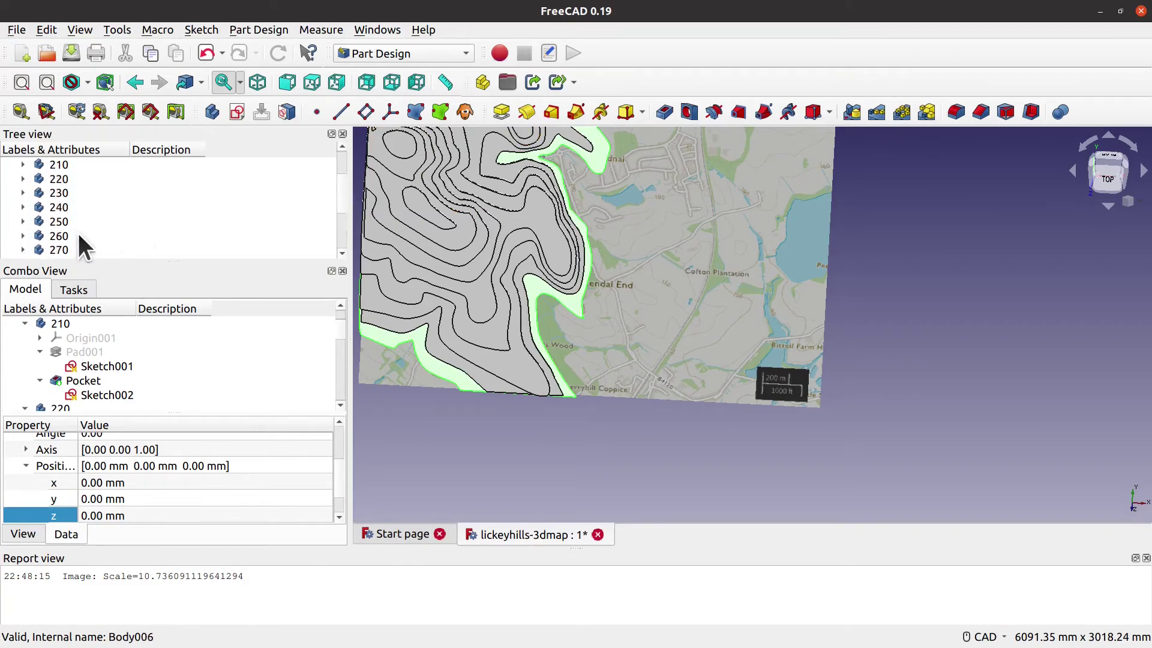
{"action": "scroll", "coordinate": [78, 235], "scroll_direction": "up", "scroll_amount": 2}
{"action": "left_click", "coordinate": [80, 207]}
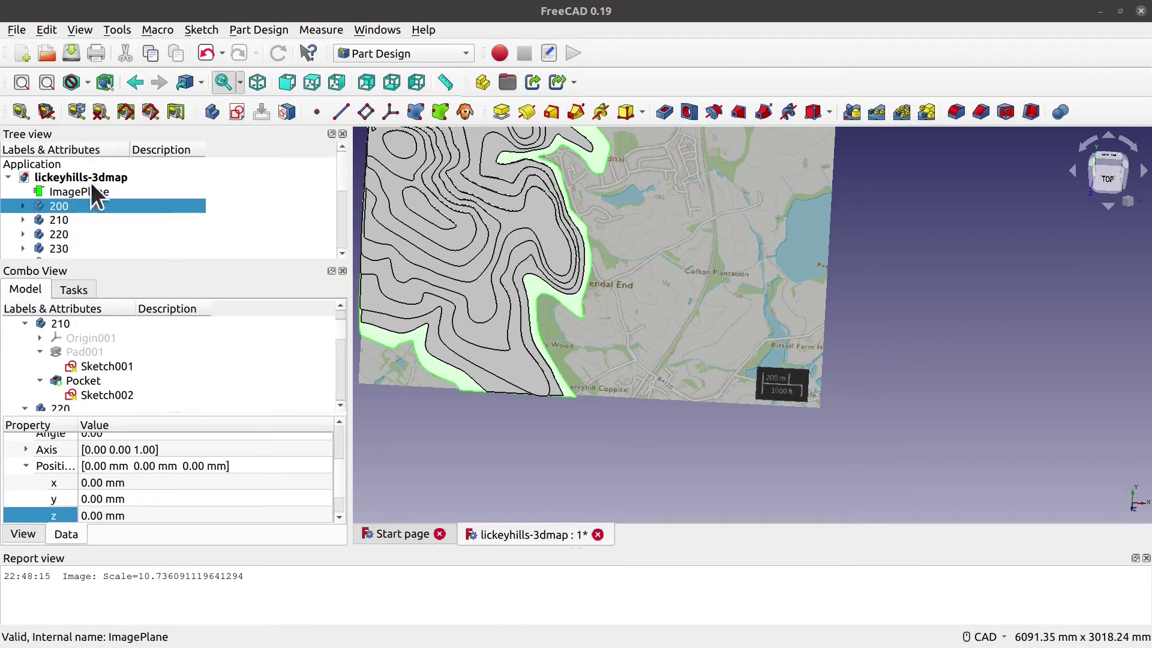
Step: Add a new body to the lickeyhills-3dmap document and rename it 190
{"action": "left_click", "coordinate": [60, 172]}
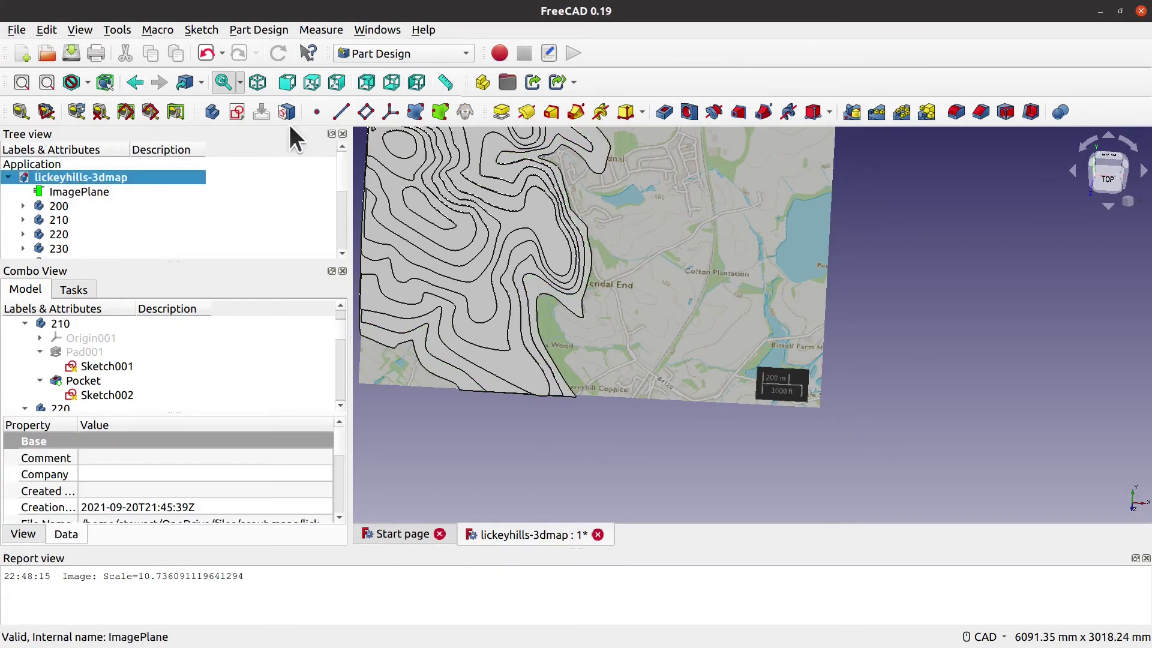
{"action": "left_click", "coordinate": [210, 114]}
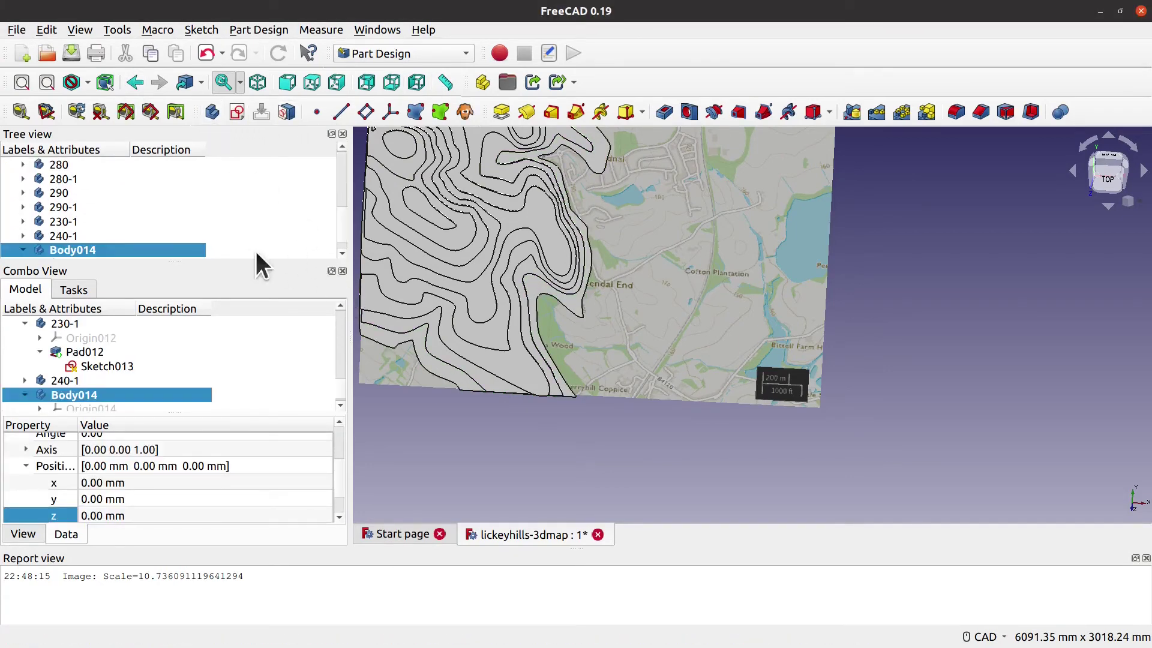
{"action": "right_click", "coordinate": [139, 254]}
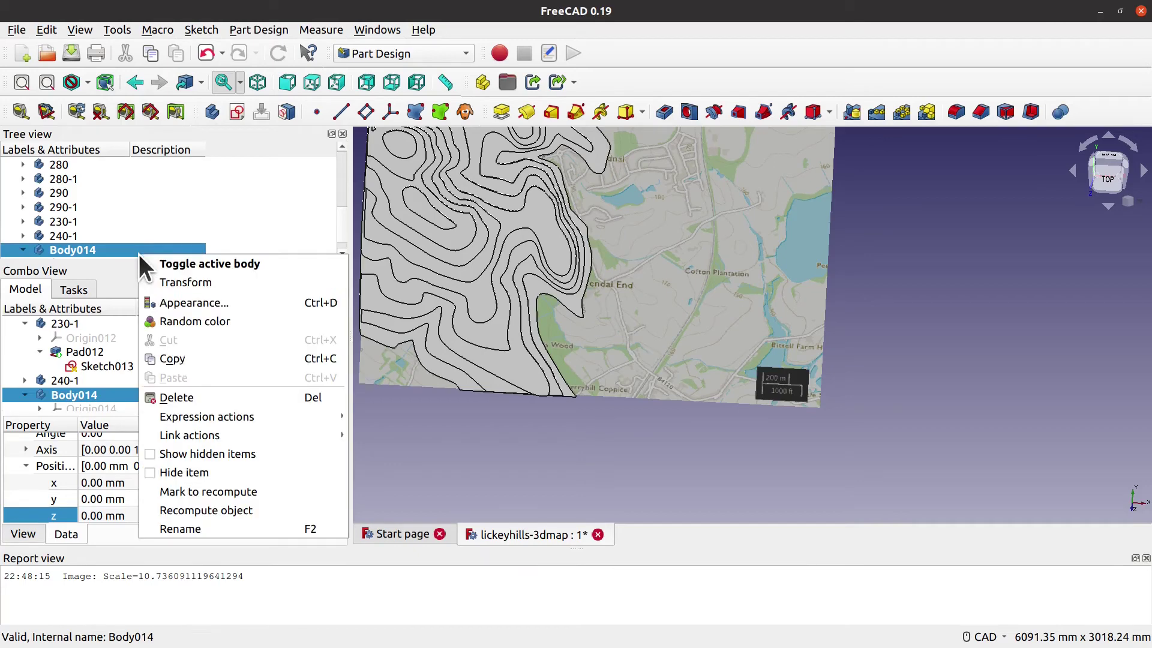
{"action": "left_click", "coordinate": [222, 530]}
{"action": "type", "text": "190"}
{"action": "key", "text": "Return"}
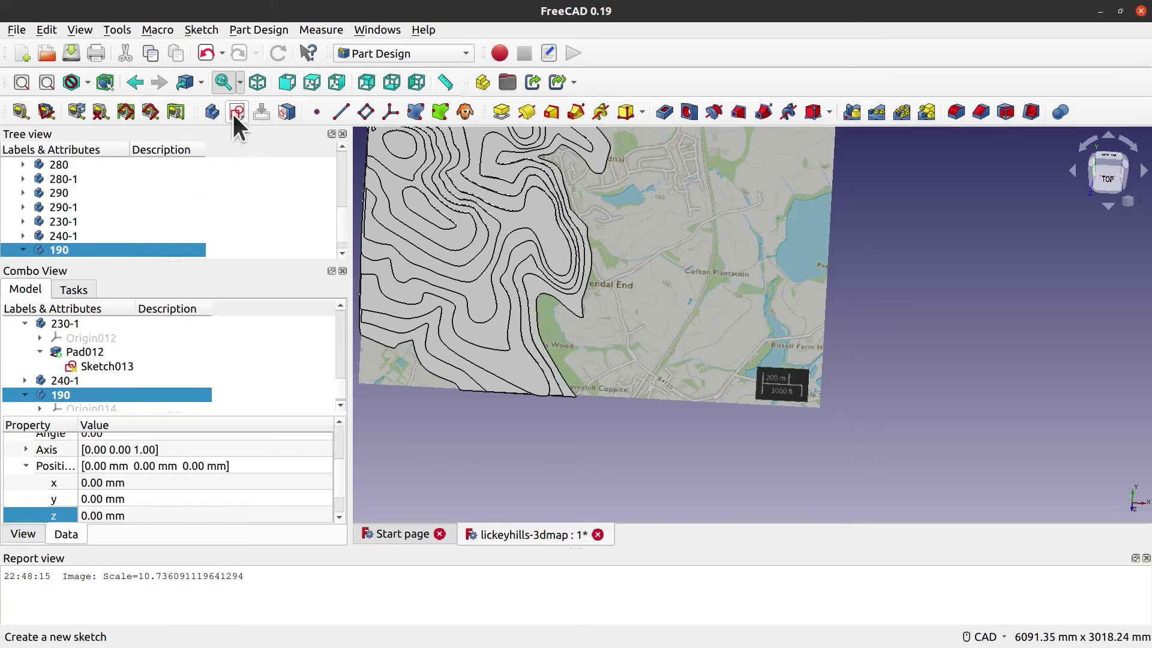
Step: Start a new sketch in the 190 body on the XY_Plane
{"action": "left_click", "coordinate": [237, 114]}
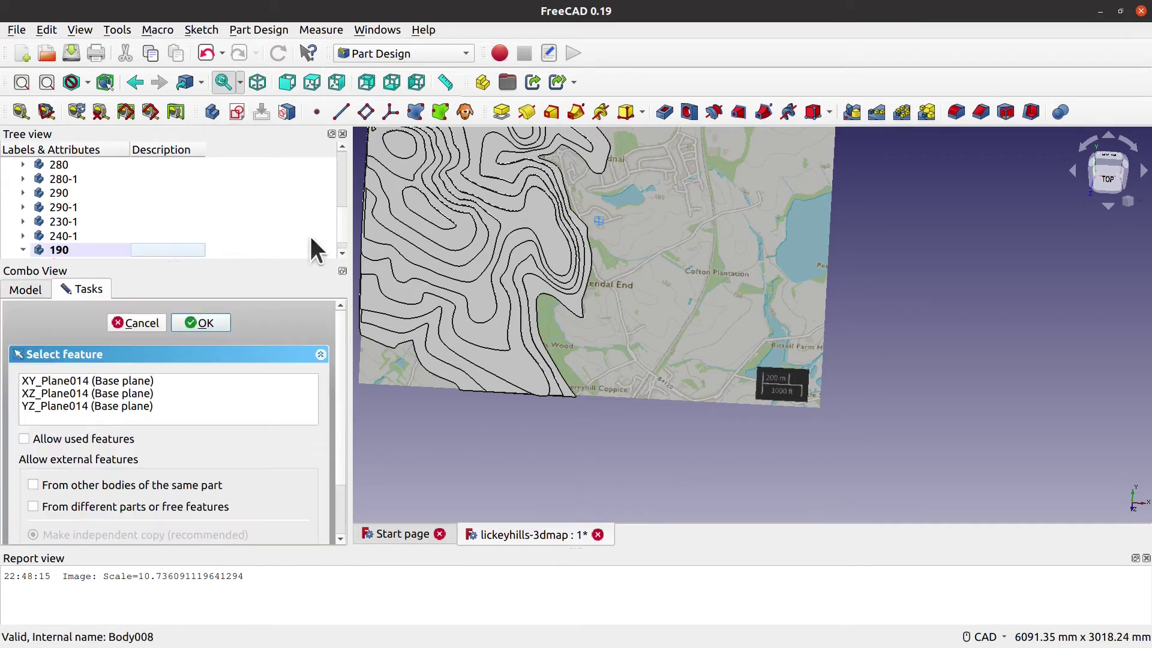
{"action": "left_click", "coordinate": [78, 381]}
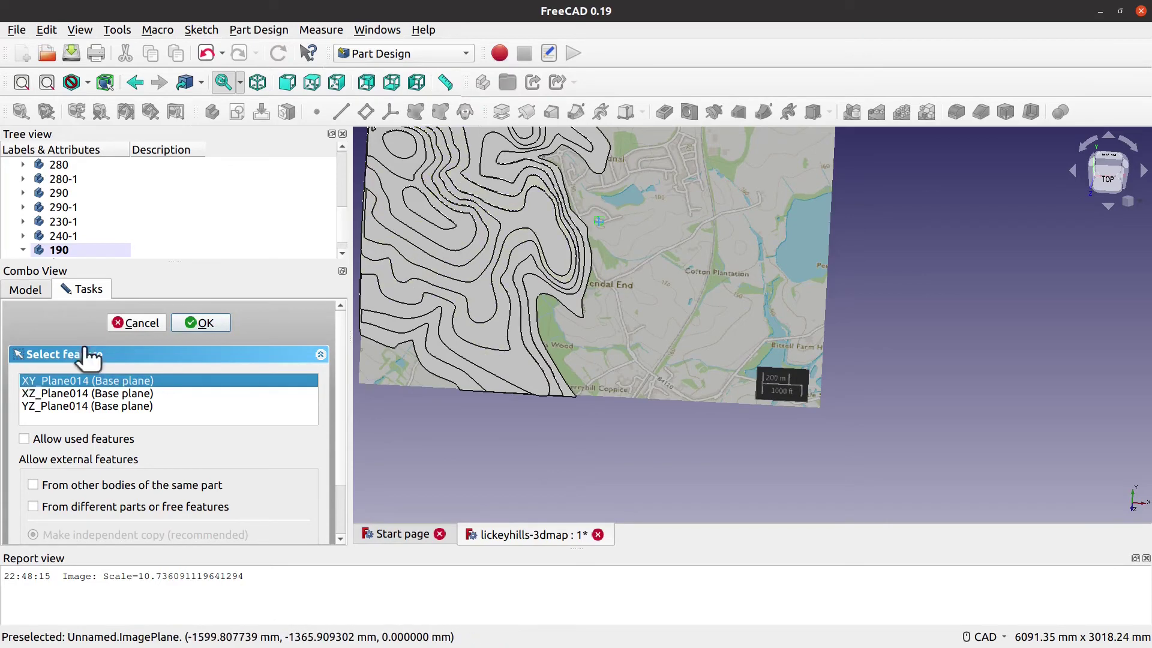
{"action": "left_click", "coordinate": [198, 323]}
{"action": "scroll", "coordinate": [672, 457], "scroll_direction": "up", "scroll_amount": 4}
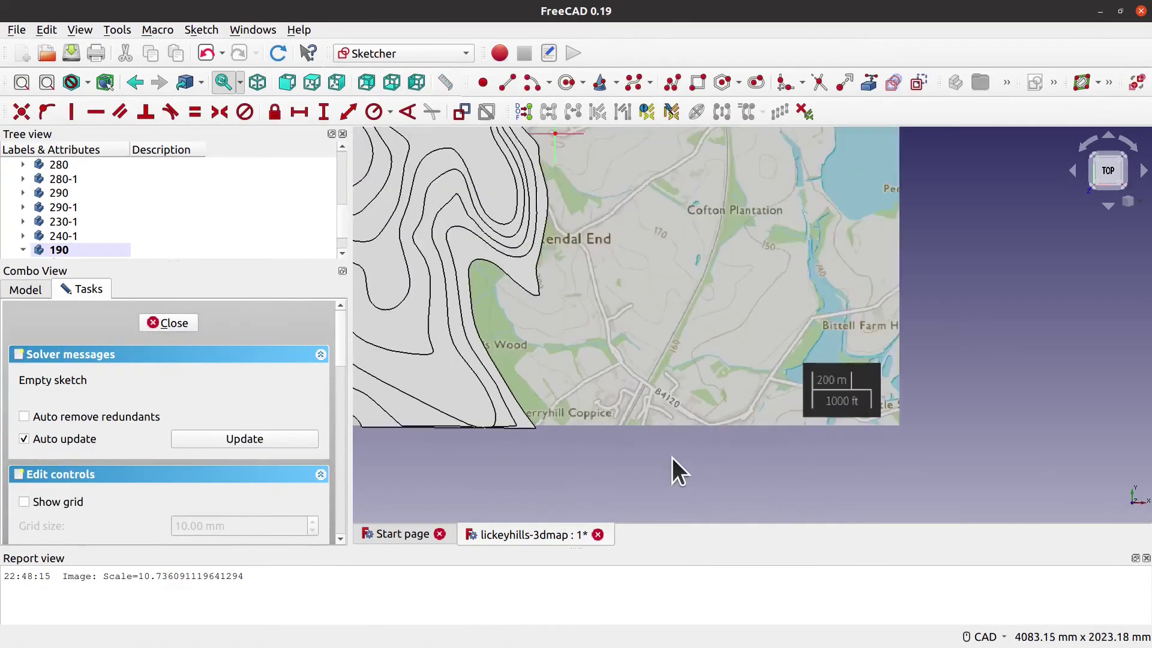
Step: Trace the first stretch of the 190 m contour with polyline vertices, up to vertex 64
{"action": "middle_click_drag", "start_coordinate": [472, 430], "coordinate": [636, 421]}
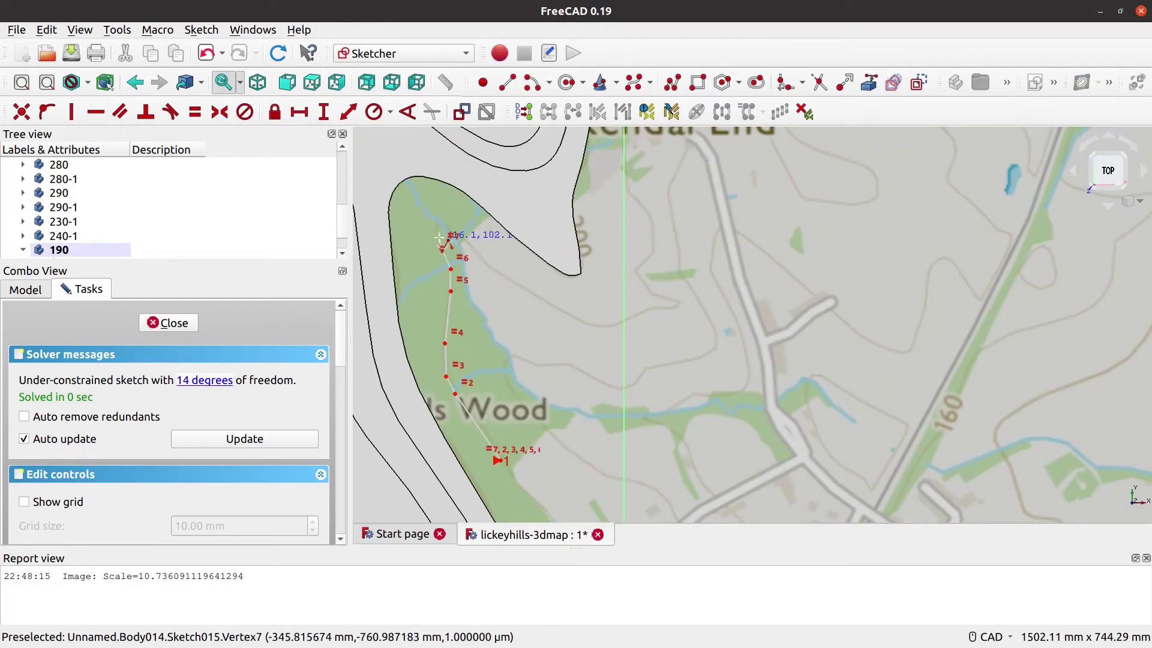
{"action": "left_click", "coordinate": [436, 235]}
{"action": "left_click", "coordinate": [437, 222]}
{"action": "left_click", "coordinate": [445, 219]}
{"action": "left_click", "coordinate": [455, 231]}
{"action": "left_click", "coordinate": [480, 253]}
{"action": "left_click", "coordinate": [512, 282]}
{"action": "left_click", "coordinate": [587, 321]}
{"action": "left_click", "coordinate": [609, 326]}
{"action": "middle_click_drag", "start_coordinate": [670, 196], "coordinate": [692, 432]}
{"action": "scroll", "coordinate": [693, 432], "scroll_direction": "up", "scroll_amount": 4}
{"action": "left_click", "coordinate": [574, 332]}
{"action": "left_click", "coordinate": [590, 334]}
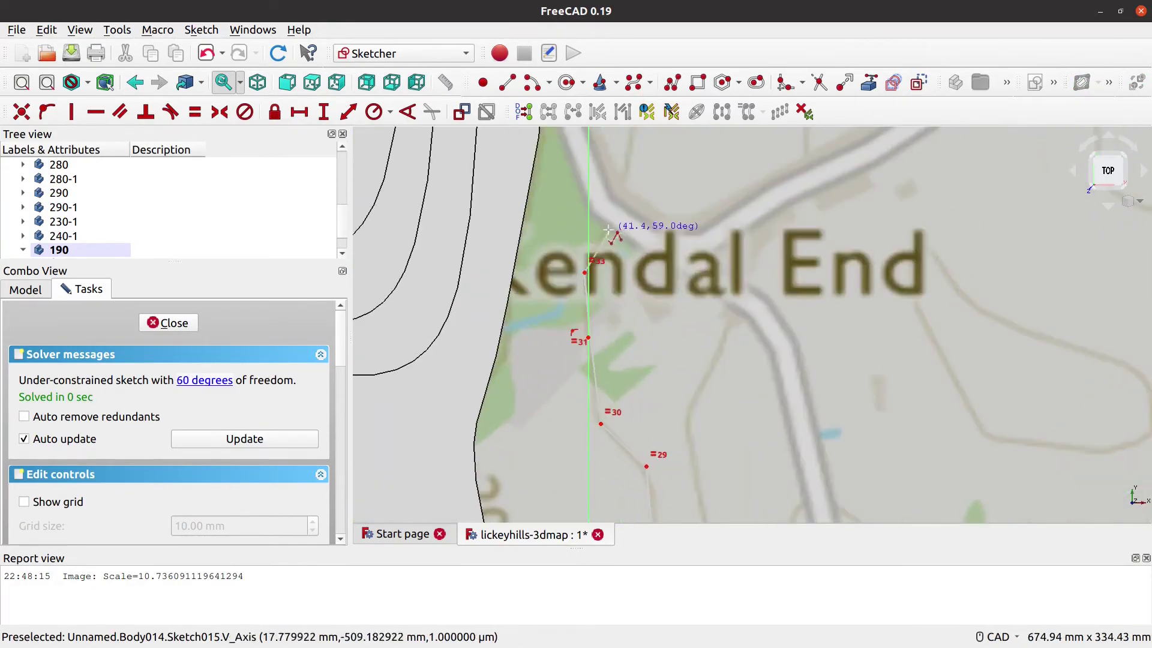
{"action": "left_click", "coordinate": [606, 221]}
{"action": "left_click", "coordinate": [626, 173]}
{"action": "middle_click_drag", "start_coordinate": [631, 163], "coordinate": [626, 447]}
{"action": "left_click", "coordinate": [643, 351]}
{"action": "left_click", "coordinate": [839, 341]}
{"action": "left_click", "coordinate": [844, 284]}
{"action": "left_click", "coordinate": [848, 225]}
{"action": "left_click", "coordinate": [860, 189]}
{"action": "middle_click_drag", "start_coordinate": [867, 177], "coordinate": [762, 350]}
{"action": "left_click", "coordinate": [779, 335]}
{"action": "left_click", "coordinate": [816, 324]}
{"action": "left_click", "coordinate": [867, 323]}
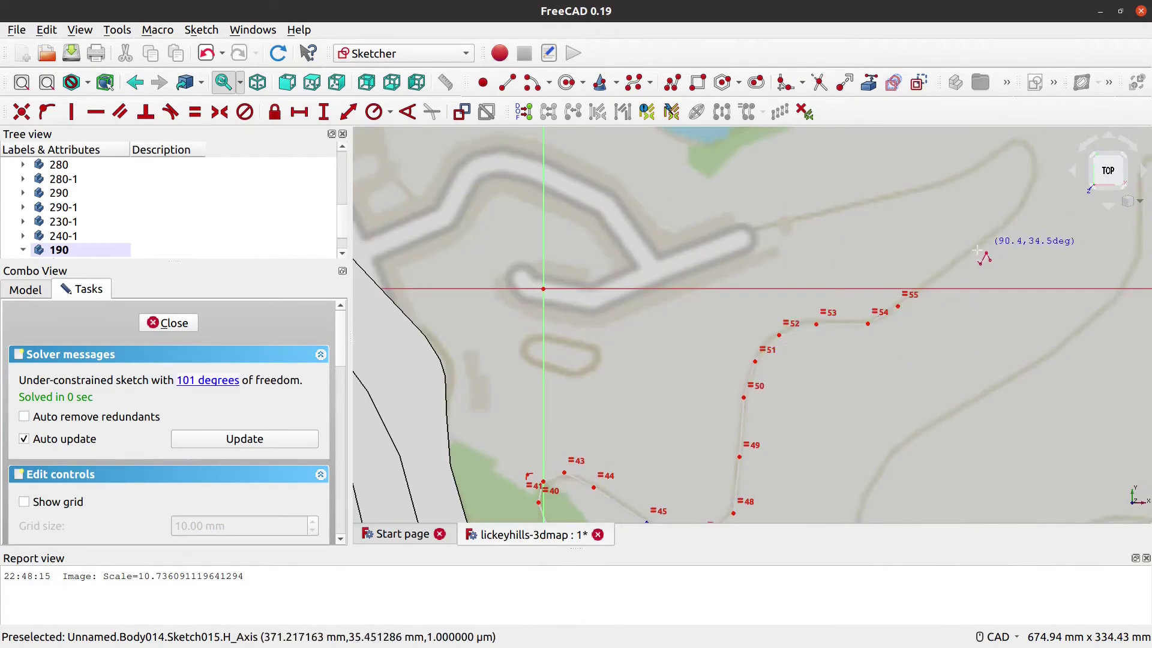
{"action": "left_click", "coordinate": [863, 207]}
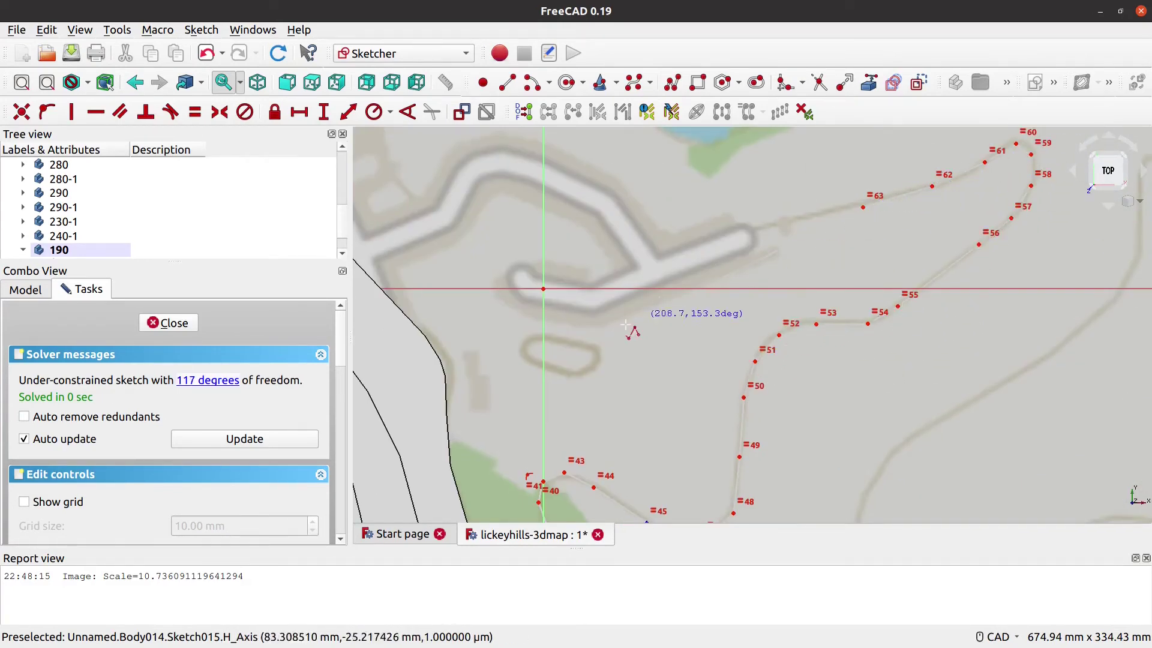
{"action": "left_click", "coordinate": [809, 213]}
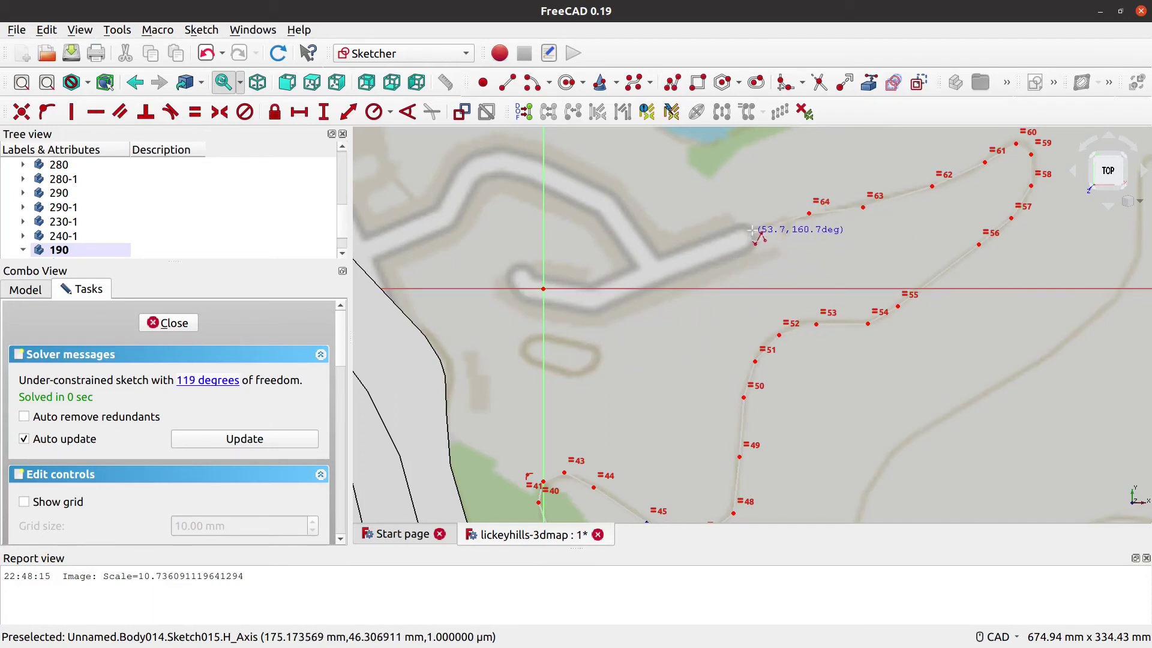
Step: Continue the 190 m contour outline round its bends up towards Lowhill Lane
{"action": "scroll", "coordinate": [599, 240], "scroll_direction": "down", "scroll_amount": 3}
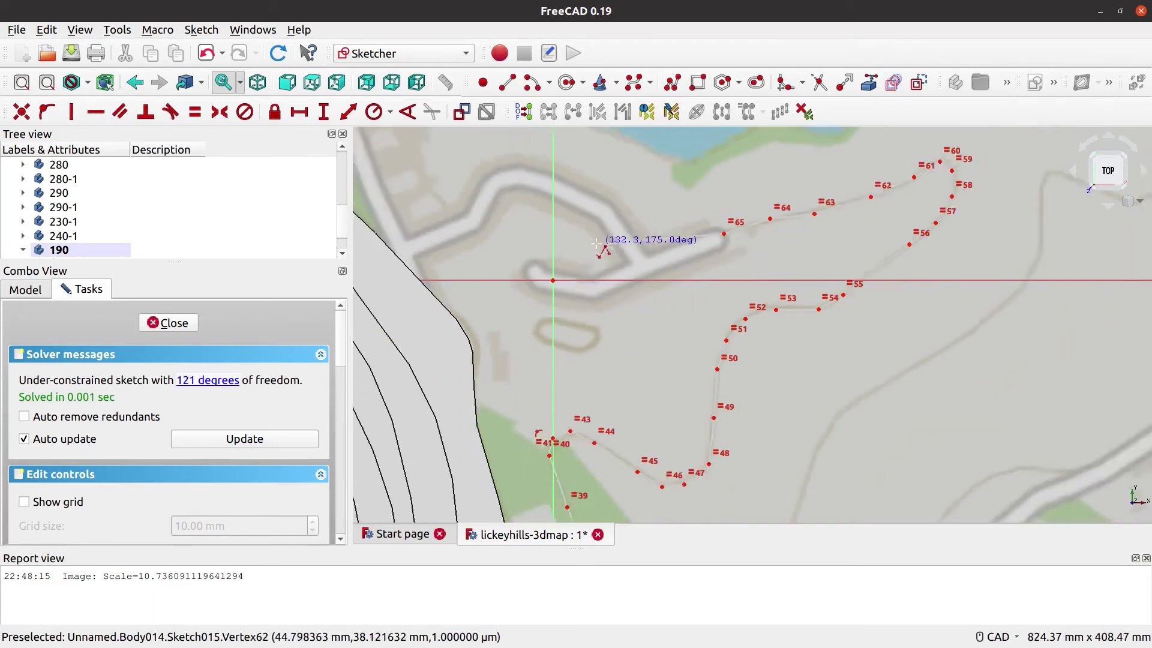
{"action": "scroll", "coordinate": [569, 252], "scroll_direction": "down", "scroll_amount": 1}
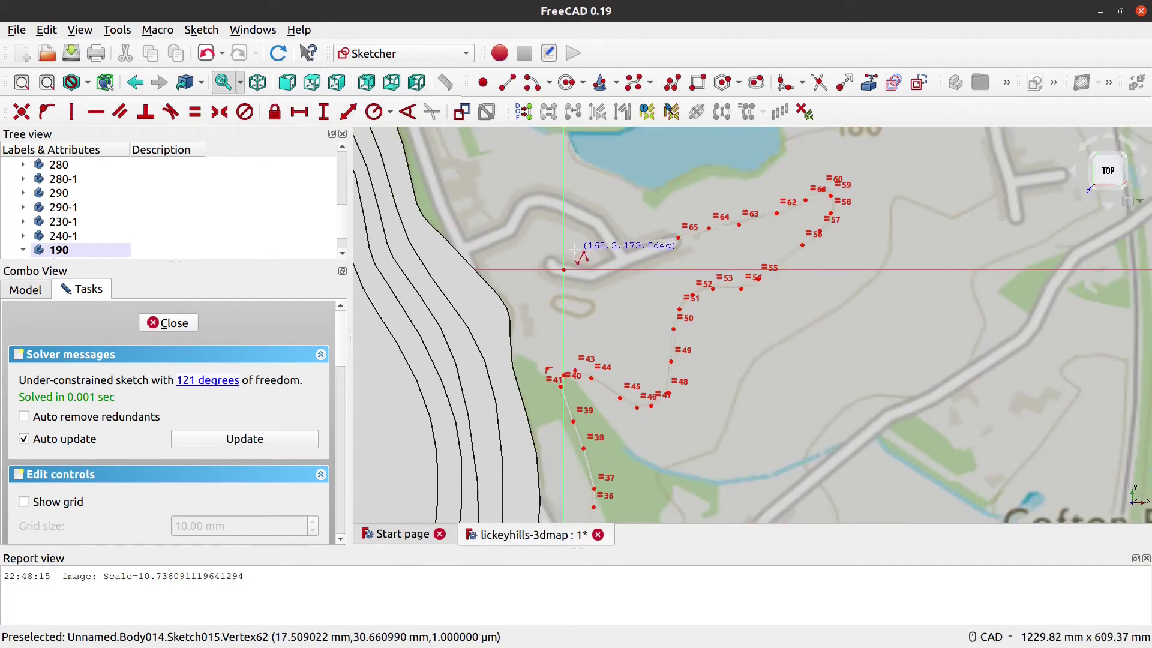
{"action": "middle_click_drag", "start_coordinate": [592, 255], "coordinate": [658, 354]}
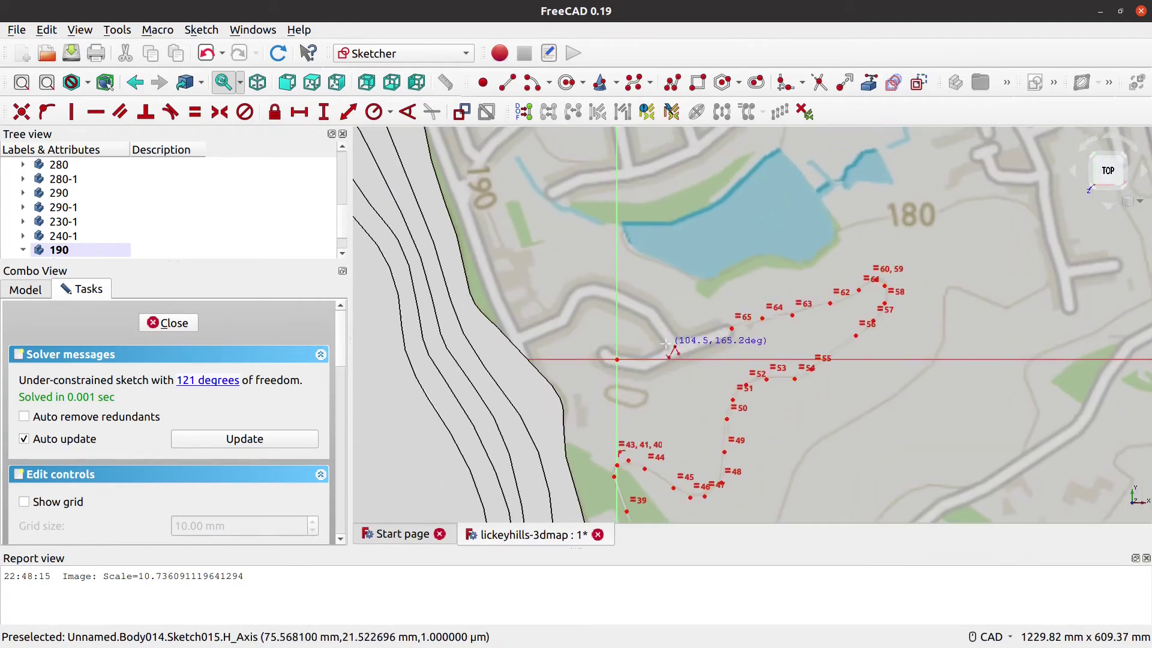
{"action": "left_click", "coordinate": [676, 337]}
{"action": "left_click", "coordinate": [642, 311]}
{"action": "left_click", "coordinate": [588, 298]}
{"action": "left_click", "coordinate": [551, 311]}
{"action": "left_click", "coordinate": [539, 301]}
{"action": "left_click", "coordinate": [505, 259]}
{"action": "left_click", "coordinate": [473, 181]}
{"action": "middle_click_drag", "start_coordinate": [474, 181], "coordinate": [509, 304]}
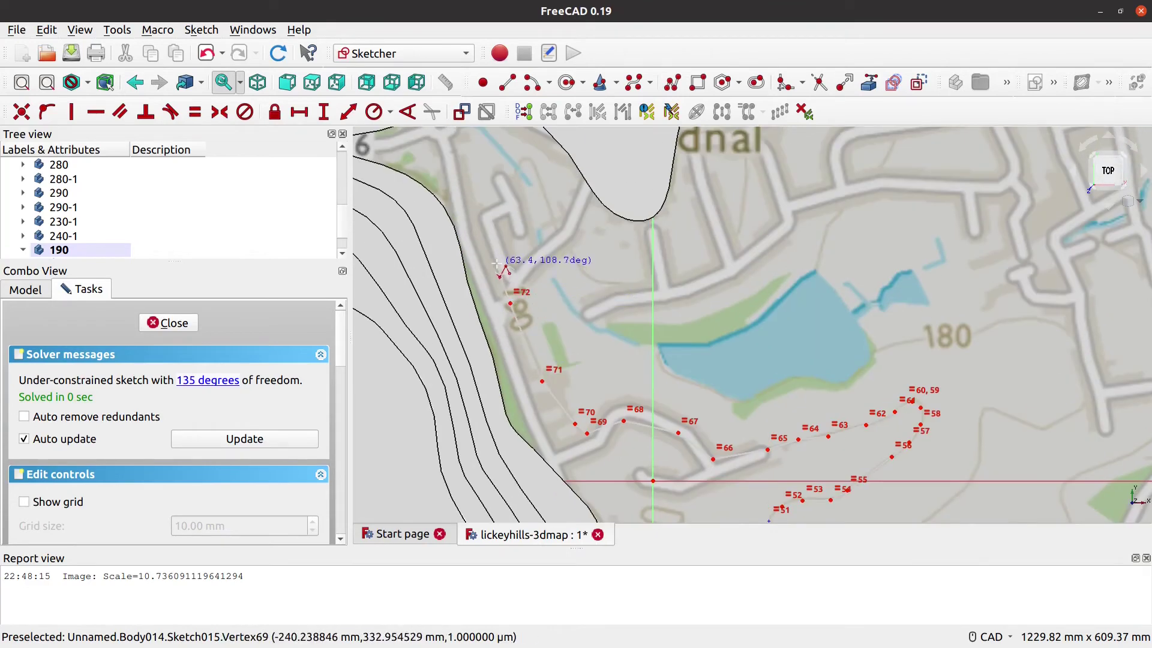
{"action": "scroll", "coordinate": [505, 219], "scroll_direction": "up", "scroll_amount": 2}
{"action": "left_click", "coordinate": [519, 276]}
{"action": "left_click", "coordinate": [519, 249]}
{"action": "left_click", "coordinate": [529, 203]}
{"action": "left_click", "coordinate": [524, 156]}
{"action": "left_click", "coordinate": [525, 141]}
{"action": "left_click", "coordinate": [714, 315]}
{"action": "left_click", "coordinate": [780, 307]}
{"action": "left_click", "coordinate": [818, 290]}
{"action": "left_click", "coordinate": [843, 234]}
{"action": "middle_click_drag", "start_coordinate": [857, 198], "coordinate": [830, 403]}
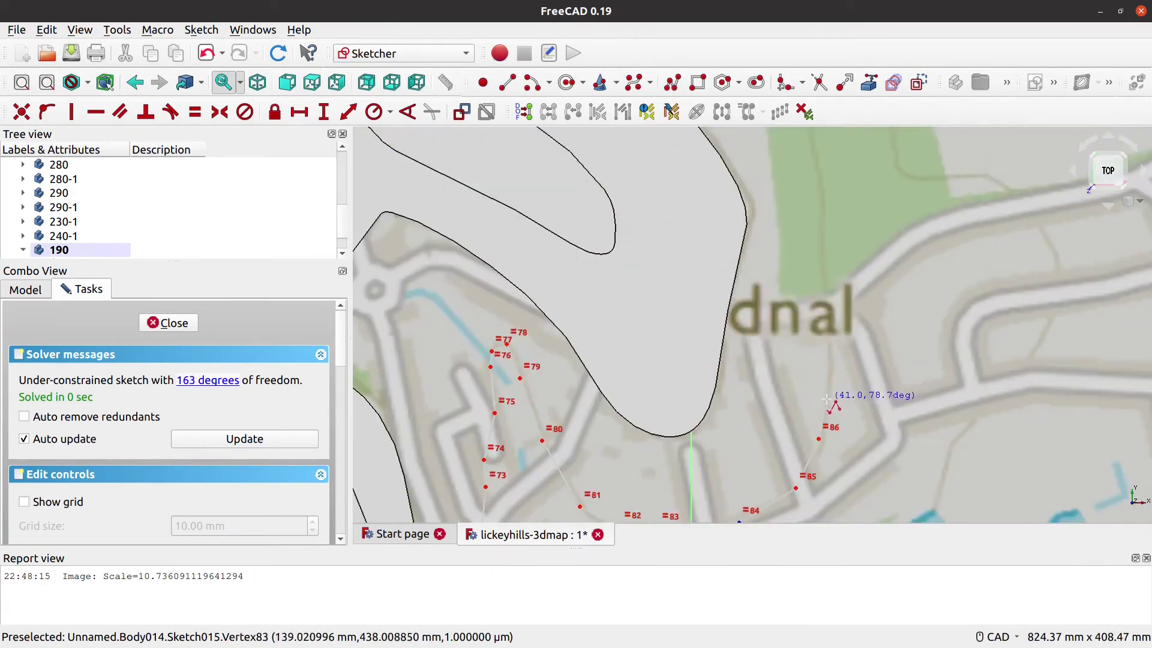
{"action": "left_click", "coordinate": [835, 341]}
{"action": "left_click", "coordinate": [828, 268]}
{"action": "left_click", "coordinate": [822, 201]}
{"action": "left_click", "coordinate": [869, 191]}
{"action": "left_click", "coordinate": [919, 183]}
{"action": "left_click", "coordinate": [986, 186]}
{"action": "left_click", "coordinate": [1051, 200]}
{"action": "mouse_move", "coordinate": [1084, 236]}
{"action": "middle_mouse_down"}
{"action": "mouse_move", "coordinate": [722, 276]}
{"action": "mouse_move", "coordinate": [630, 302]}
{"action": "middle_mouse_up"}
{"action": "scroll", "coordinate": [630, 302], "scroll_direction": "down", "scroll_amount": 2}
{"action": "left_click", "coordinate": [672, 282]}
{"action": "scroll", "coordinate": [676, 293], "scroll_direction": "down", "scroll_amount": 2}
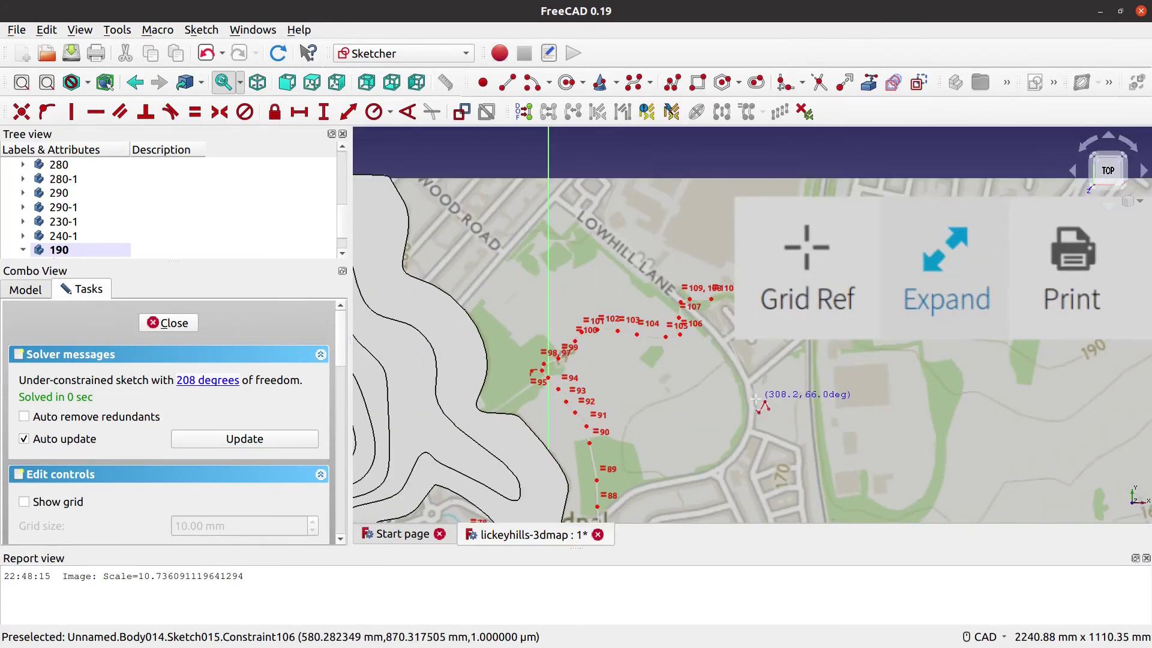
{"action": "scroll", "coordinate": [756, 420], "scroll_direction": "down", "scroll_amount": 4}
{"action": "mouse_move", "coordinate": [756, 424]}
{"action": "middle_mouse_down"}
{"action": "mouse_move", "coordinate": [698, 246]}
{"action": "mouse_move", "coordinate": [686, 366]}
{"action": "mouse_move", "coordinate": [702, 389]}
{"action": "middle_mouse_up"}
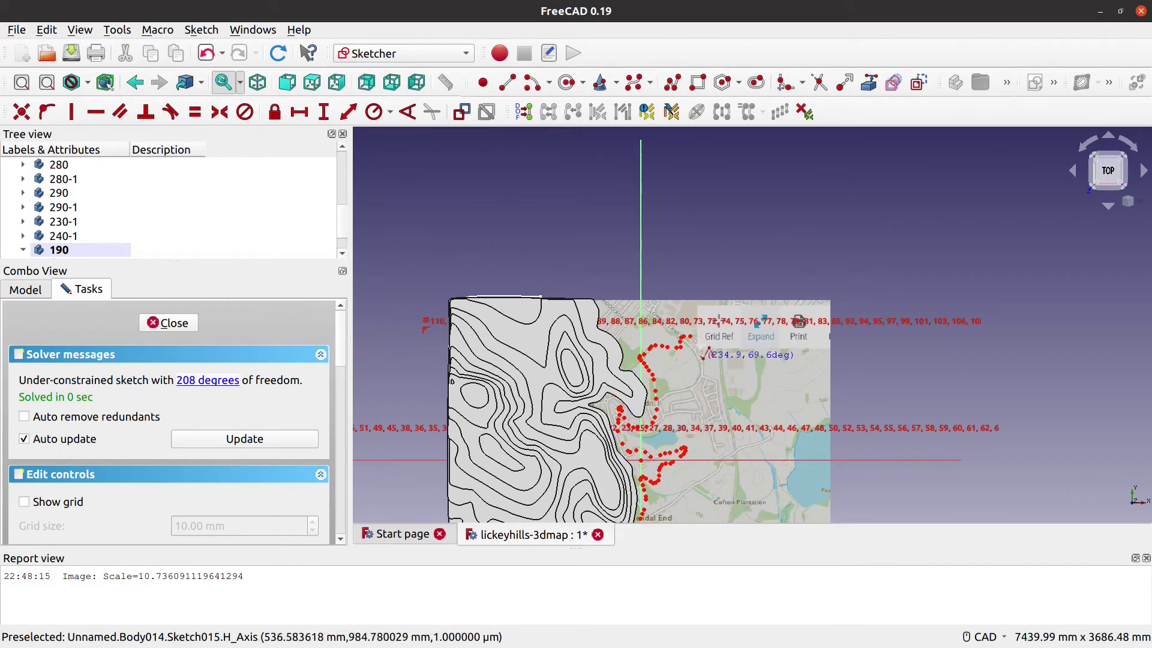
{"action": "scroll", "coordinate": [701, 347], "scroll_direction": "up", "scroll_amount": 5}
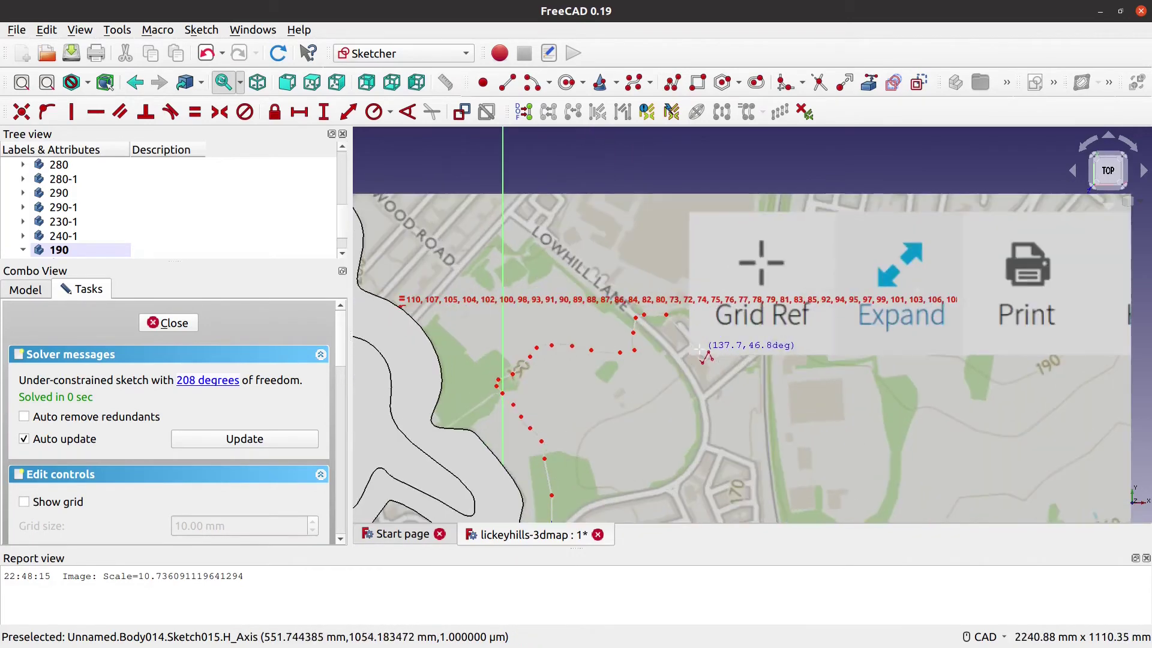
Step: Run the outline along the map's top edge to the top-left corner and down the left edge
{"action": "left_click", "coordinate": [723, 280]}
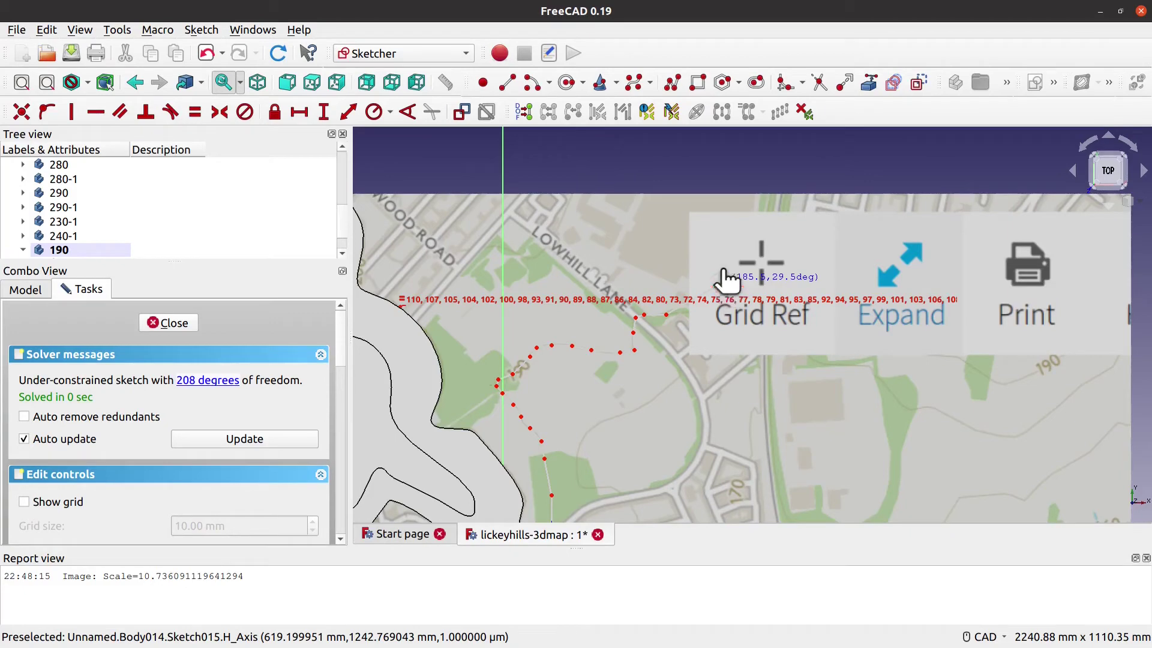
{"action": "left_click", "coordinate": [712, 180]}
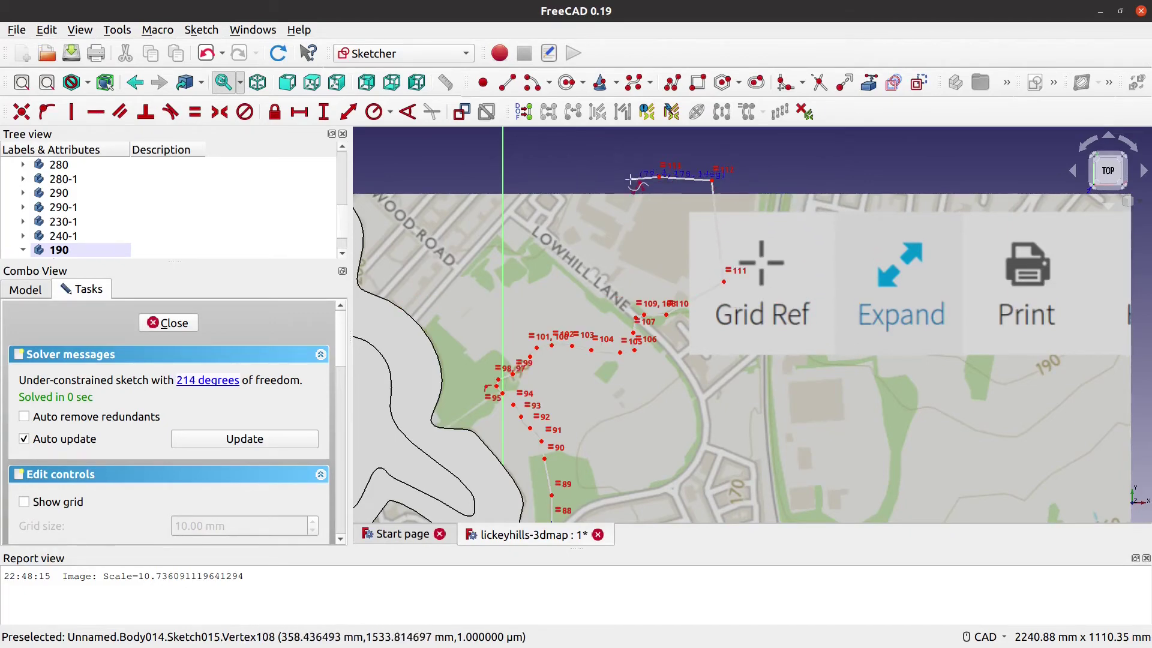
{"action": "scroll", "coordinate": [577, 219], "scroll_direction": "up", "scroll_amount": 5}
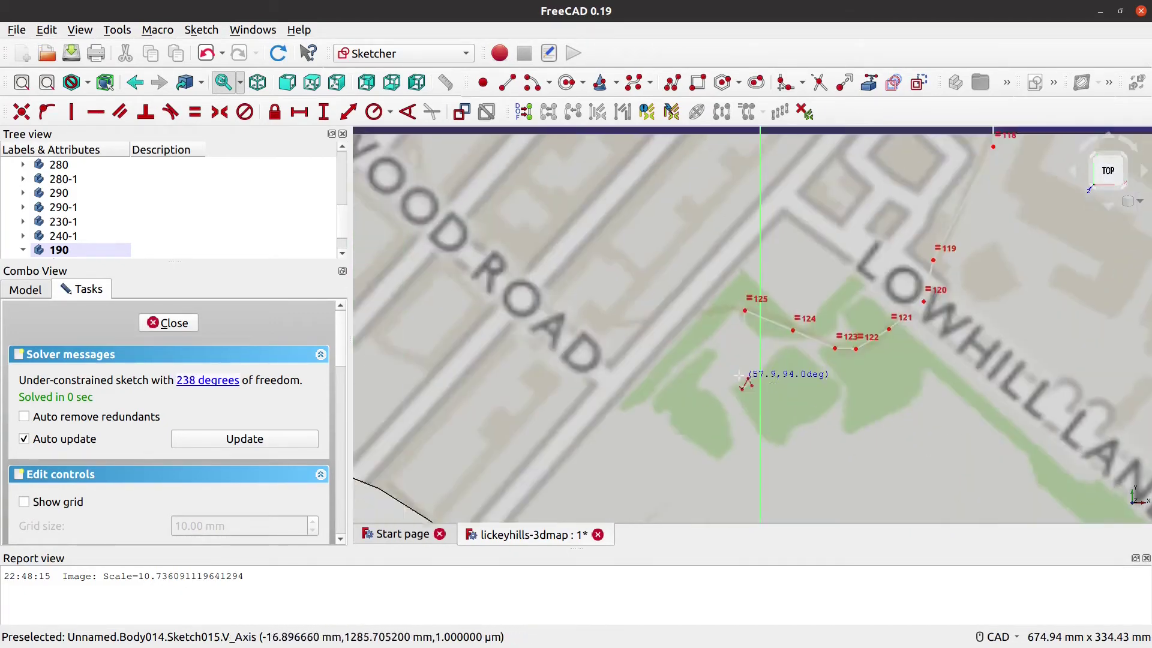
{"action": "left_click", "coordinate": [700, 313]}
{"action": "left_click", "coordinate": [619, 322]}
{"action": "scroll", "coordinate": [510, 289], "scroll_direction": "down", "scroll_amount": 5}
{"action": "left_click", "coordinate": [471, 236]}
{"action": "left_click", "coordinate": [411, 175]}
{"action": "left_click", "coordinate": [398, 173]}
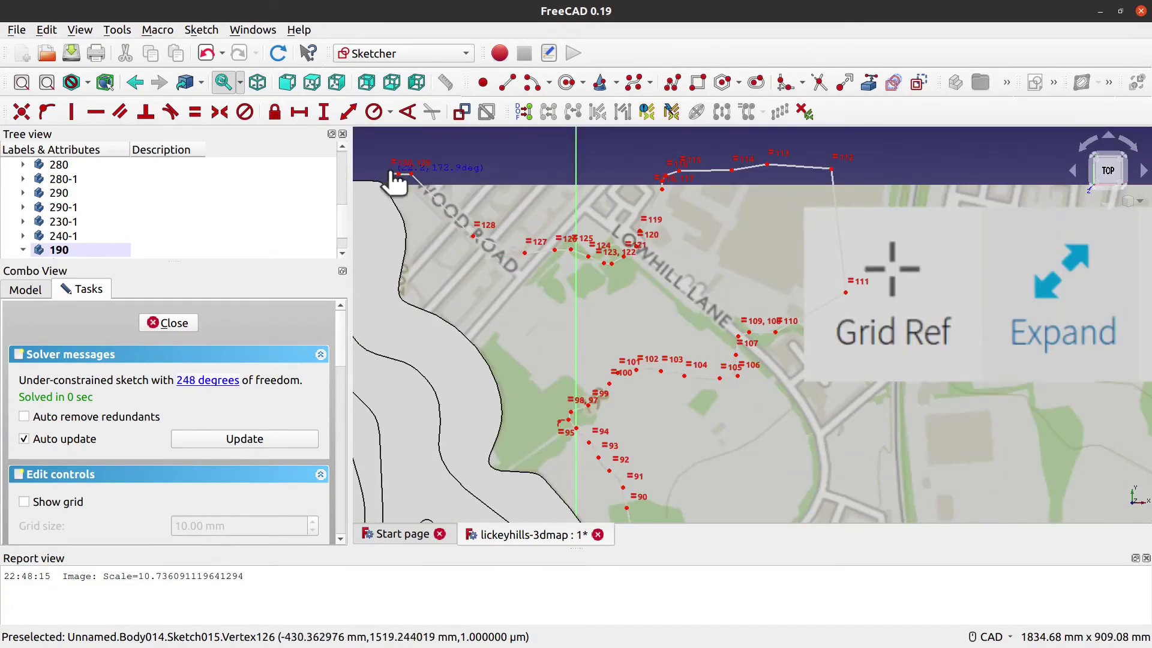
{"action": "left_click", "coordinate": [388, 172]}
{"action": "scroll", "coordinate": [758, 378], "scroll_direction": "down", "scroll_amount": 6}
{"action": "left_click", "coordinate": [470, 315]}
{"action": "left_click", "coordinate": [469, 317]}
{"action": "left_click", "coordinate": [469, 322]}
{"action": "middle_click_drag", "start_coordinate": [472, 510], "coordinate": [476, 193]}
{"action": "scroll", "coordinate": [474, 354], "scroll_direction": "up", "scroll_amount": 5}
Step: Trace the bottom edge, close the outline on its start point, and exit the sketch
{"action": "left_click", "coordinate": [501, 328]}
{"action": "left_click", "coordinate": [503, 337]}
{"action": "left_click", "coordinate": [511, 346]}
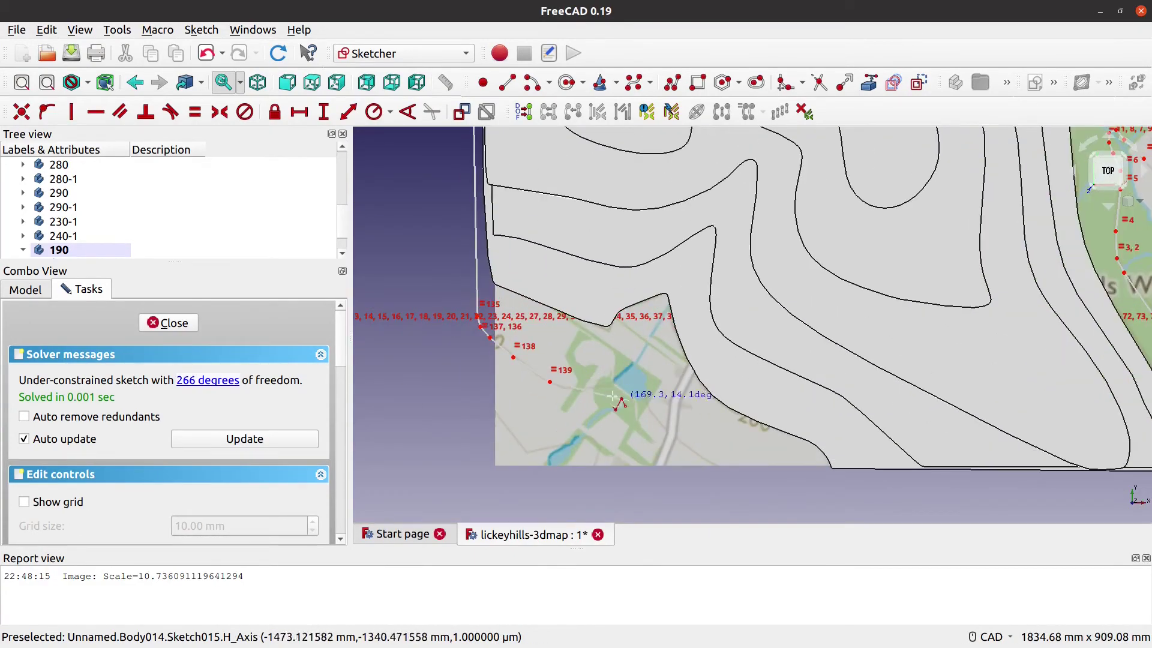
{"action": "left_click", "coordinate": [650, 377]}
{"action": "left_click", "coordinate": [664, 396]}
{"action": "left_click", "coordinate": [722, 469]}
{"action": "middle_click_drag", "start_coordinate": [1116, 496], "coordinate": [484, 469]}
{"action": "left_click", "coordinate": [636, 443]}
{"action": "left_click", "coordinate": [643, 443]}
{"action": "left_click", "coordinate": [629, 398]}
{"action": "left_click", "coordinate": [597, 378]}
{"action": "left_click", "coordinate": [538, 318]}
{"action": "scroll", "coordinate": [532, 311], "scroll_direction": "up", "scroll_amount": 2}
{"action": "left_click", "coordinate": [529, 293]}
{"action": "key", "text": "Escape"}
{"action": "key", "text": "Escape"}
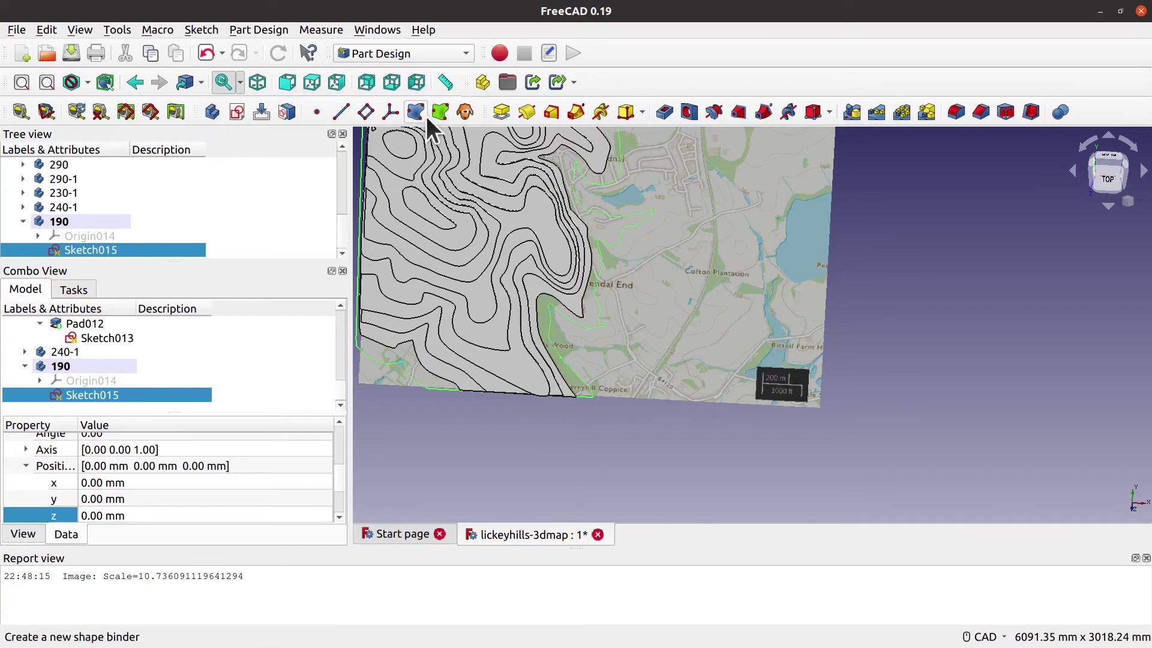
Step: Pad the 190 m outline sketch to 10 mm as Pad014
{"action": "left_click", "coordinate": [501, 112]}
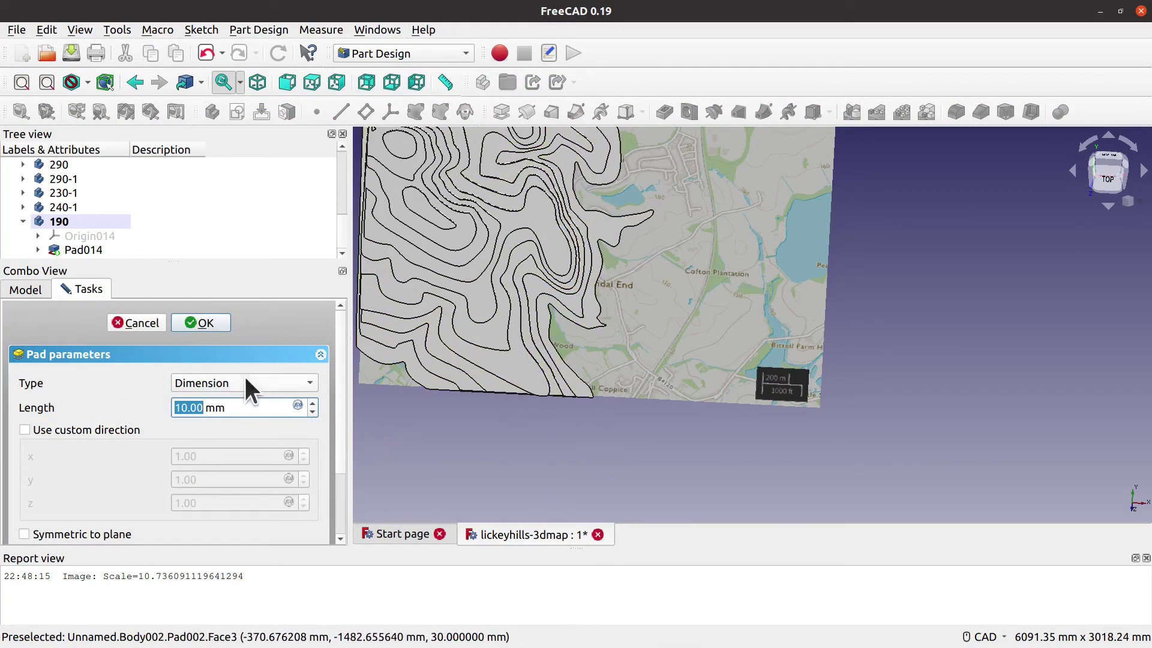
{"action": "left_click", "coordinate": [201, 323]}
{"action": "scroll", "coordinate": [609, 252], "scroll_direction": "up", "scroll_amount": 3}
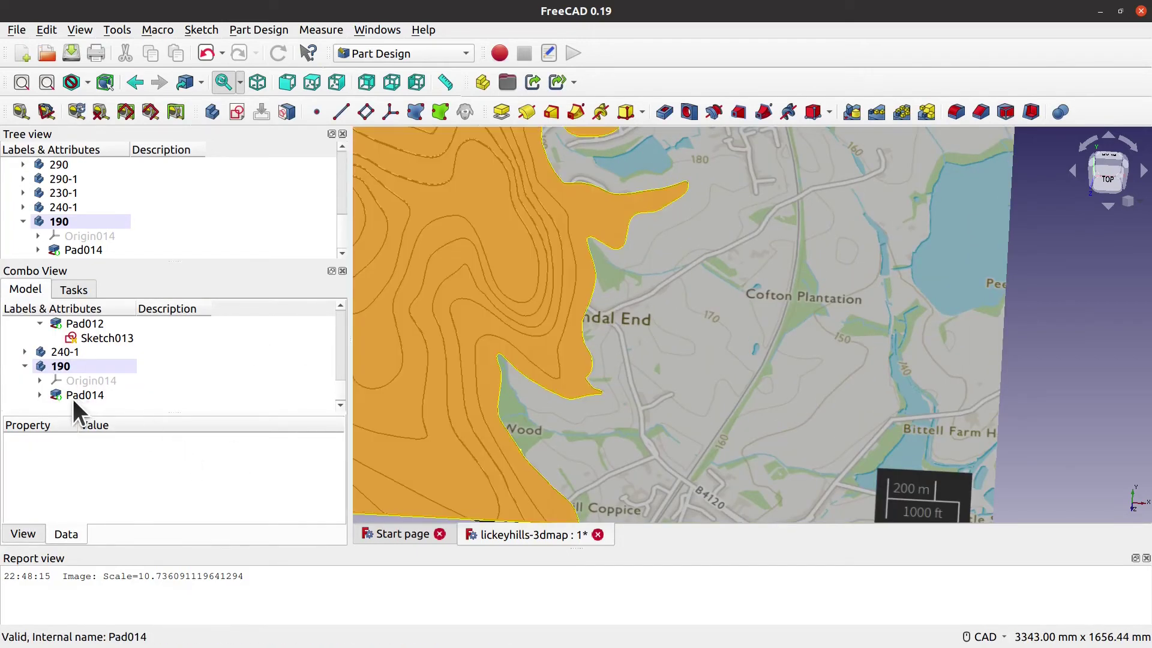
Step: Expand Pad014, select Sketch015 and zoom in near Kendal End, then switch to the browser
{"action": "left_click", "coordinate": [74, 397]}
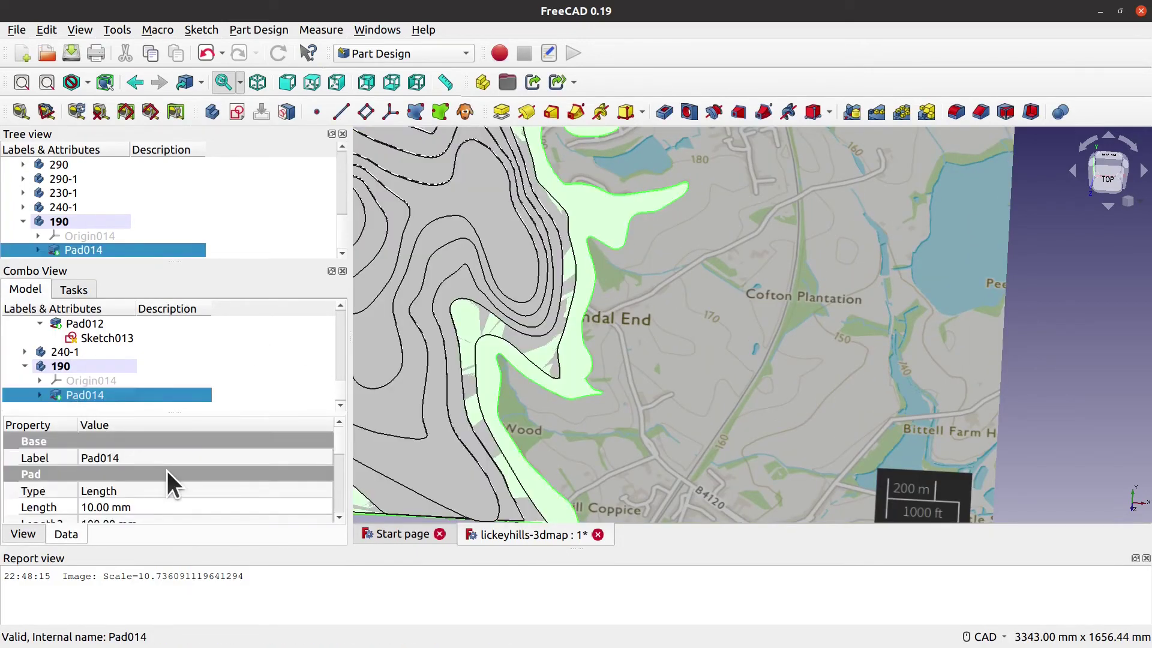
{"action": "left_click", "coordinate": [39, 395]}
{"action": "left_click", "coordinate": [85, 408]}
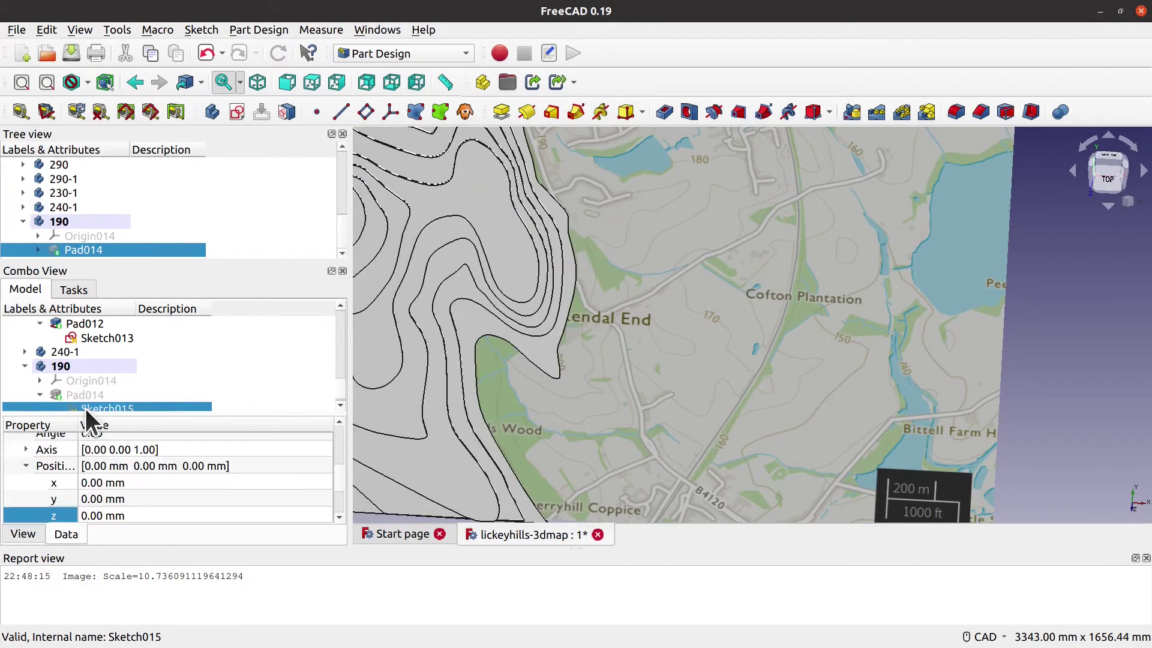
{"action": "scroll", "coordinate": [618, 270], "scroll_direction": "up", "scroll_amount": 1}
{"action": "scroll", "coordinate": [618, 266], "scroll_direction": "up", "scroll_amount": 4}
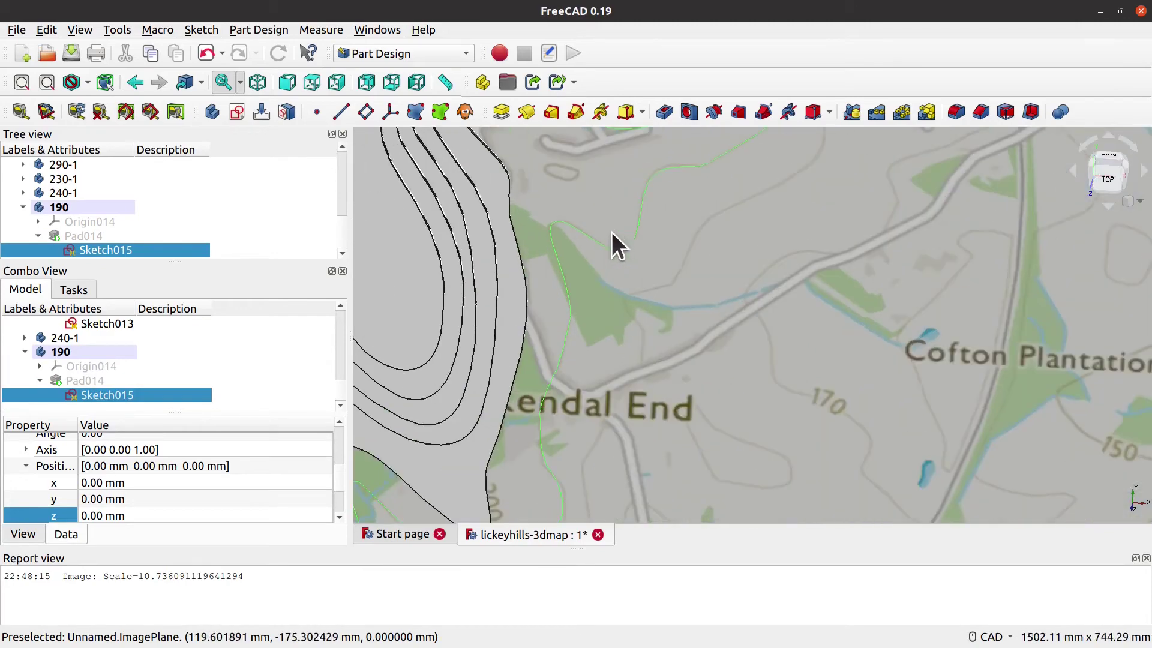
{"action": "middle_click_drag", "start_coordinate": [586, 202], "coordinate": [629, 390]}
{"action": "scroll", "coordinate": [633, 372], "scroll_direction": "down", "scroll_amount": 5}
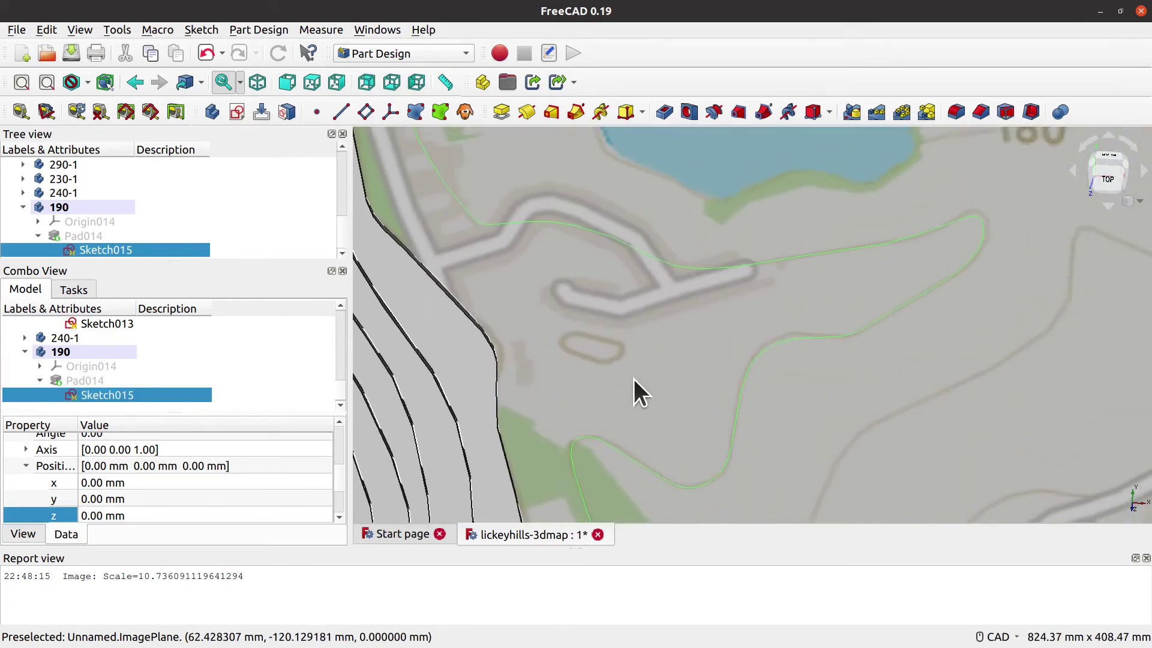
{"action": "scroll", "coordinate": [628, 323], "scroll_direction": "up", "scroll_amount": 2}
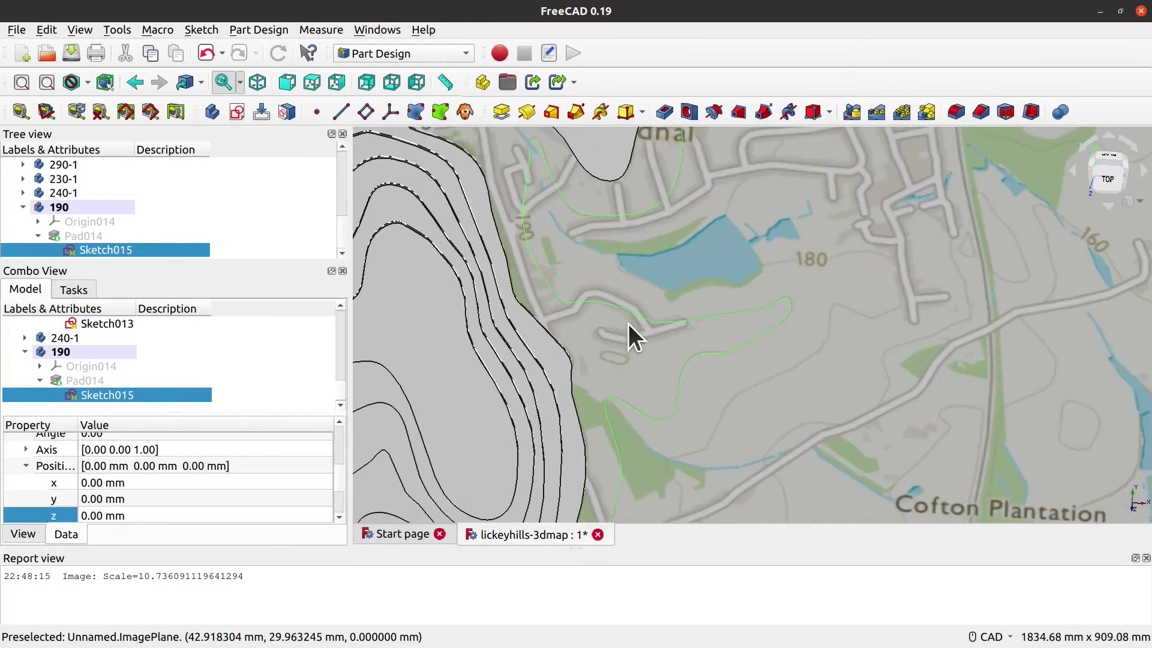
{"action": "scroll", "coordinate": [621, 360], "scroll_direction": "up", "scroll_amount": 2}
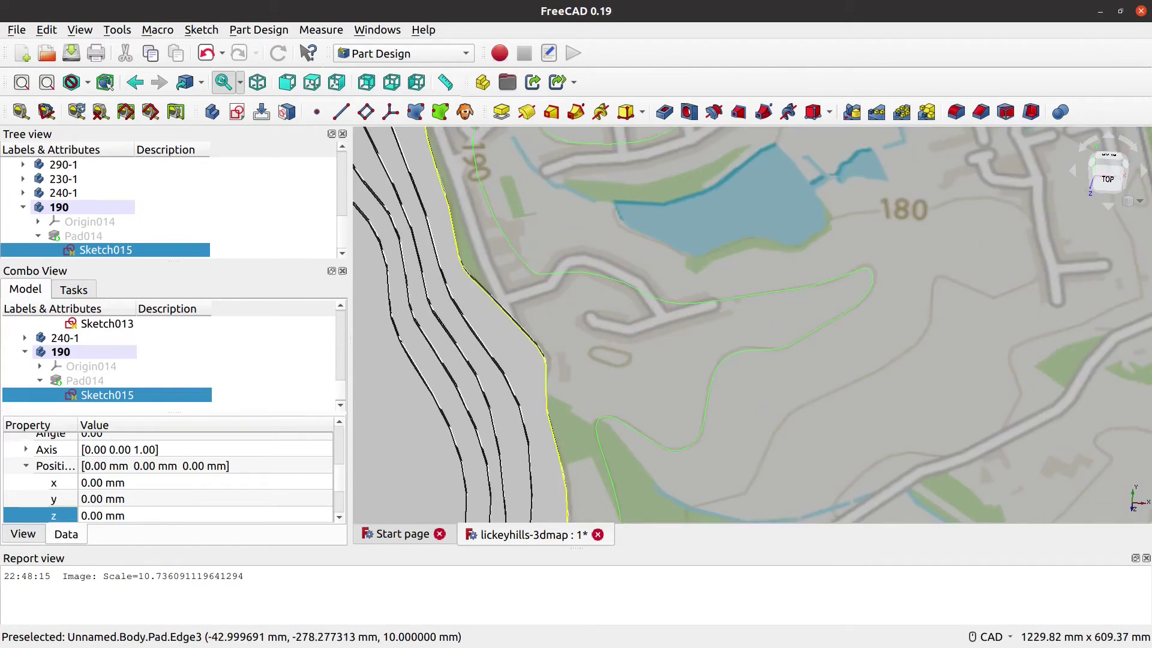
{"action": "key", "text": "alt+Tab"}
{"action": "scroll", "coordinate": [603, 311], "scroll_direction": "down", "scroll_amount": 4}
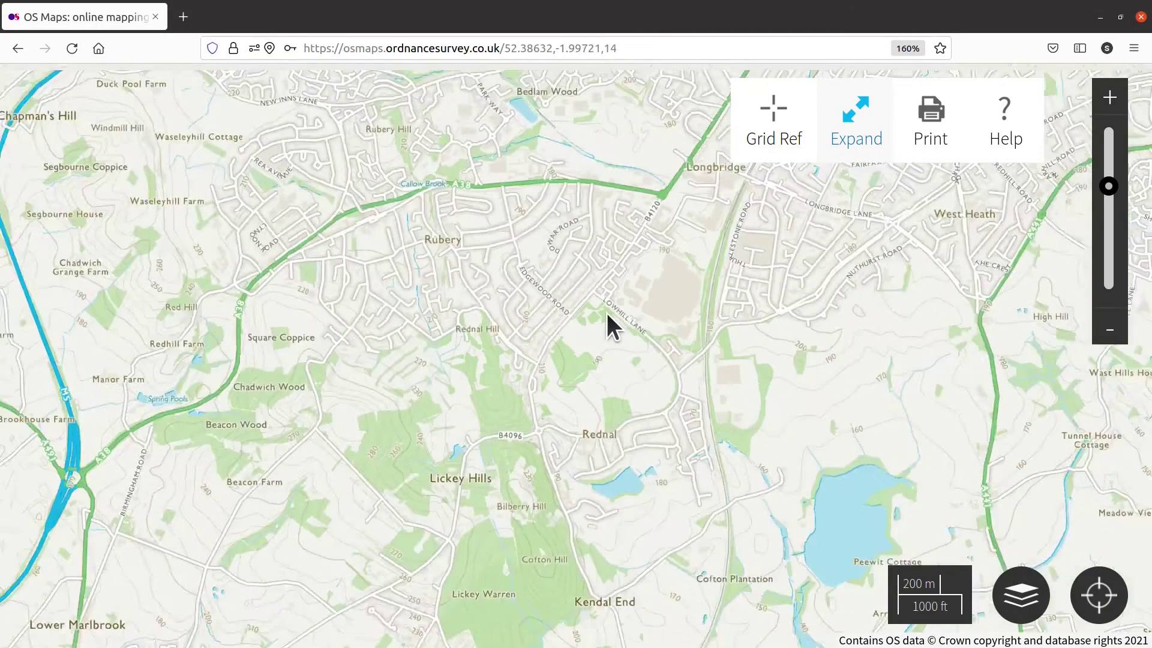
Step: Zoom the OS map near Cofton Hill to read the 190 m contour, then return to FreeCAD
{"action": "scroll", "coordinate": [598, 393], "scroll_direction": "up", "scroll_amount": 5}
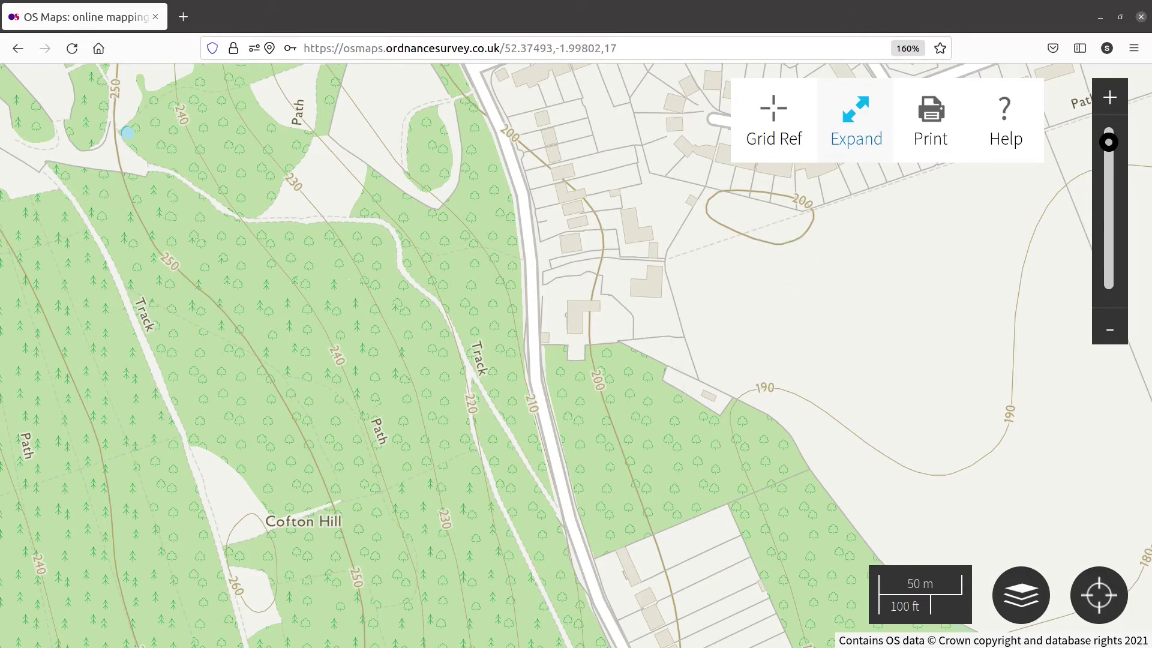
{"action": "key", "text": "alt+Tab"}
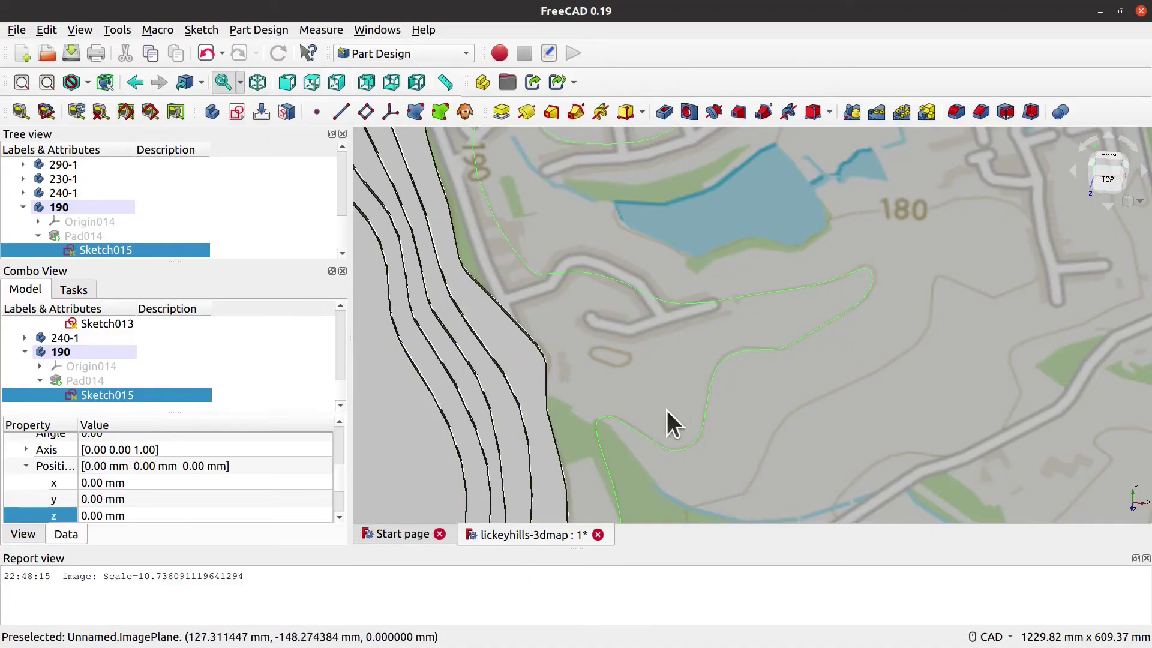
Step: Select the 190 layer's pad and make it visible again
{"action": "left_click", "coordinate": [90, 381]}
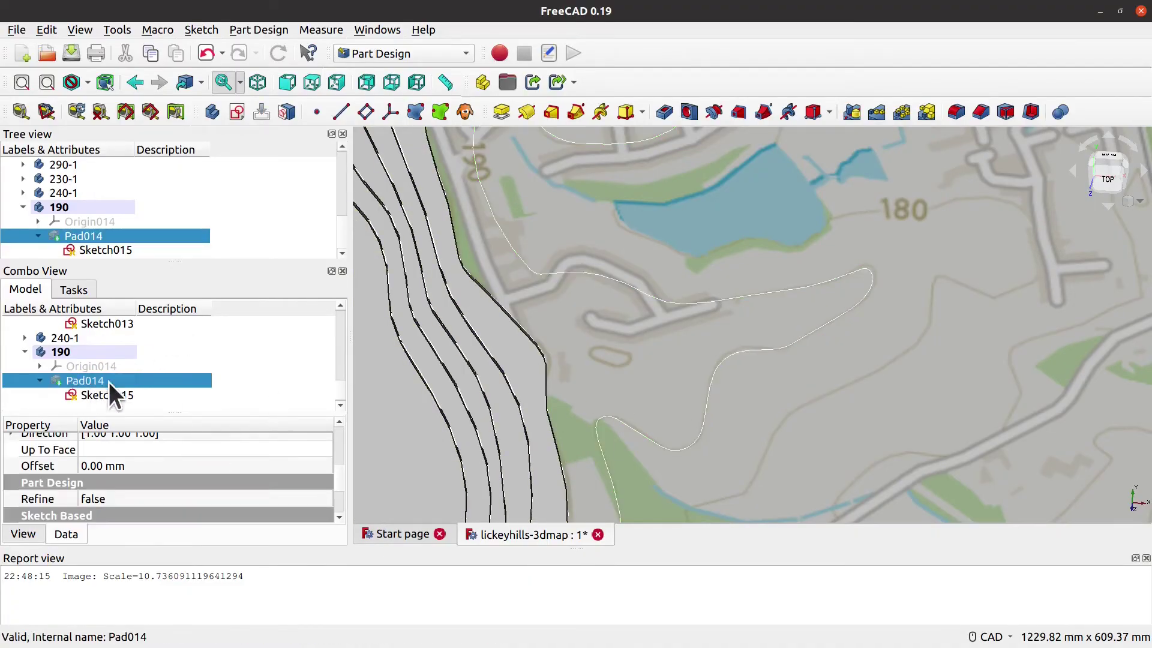
{"action": "key", "text": "space"}
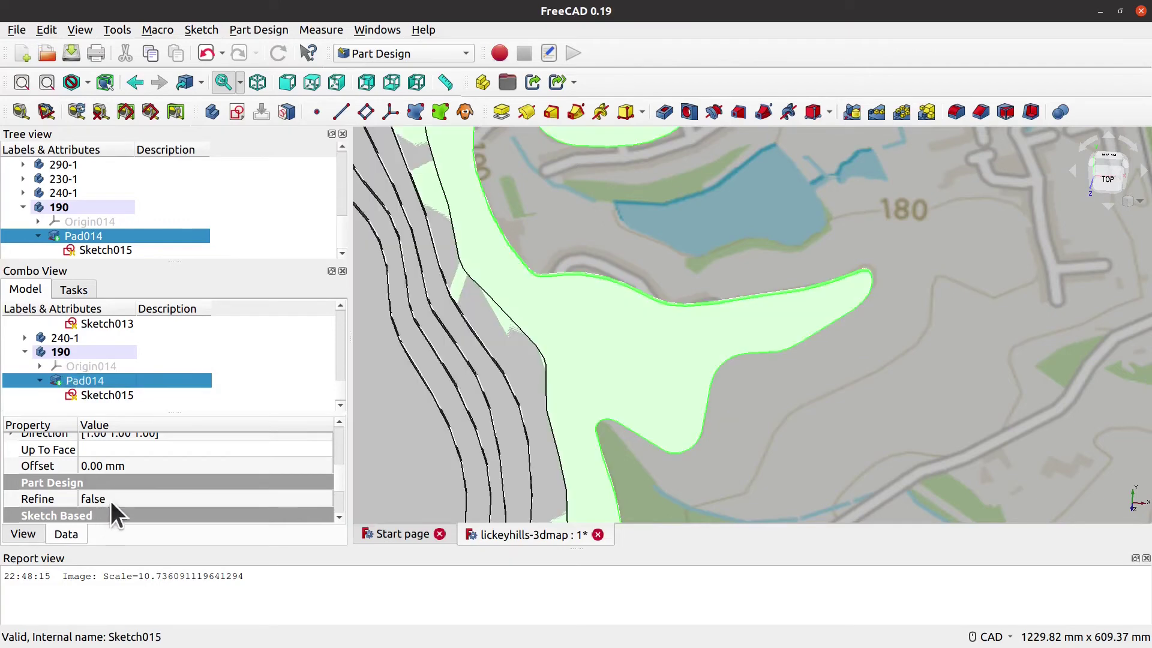
{"action": "scroll", "coordinate": [140, 460], "scroll_direction": "up", "scroll_amount": 1}
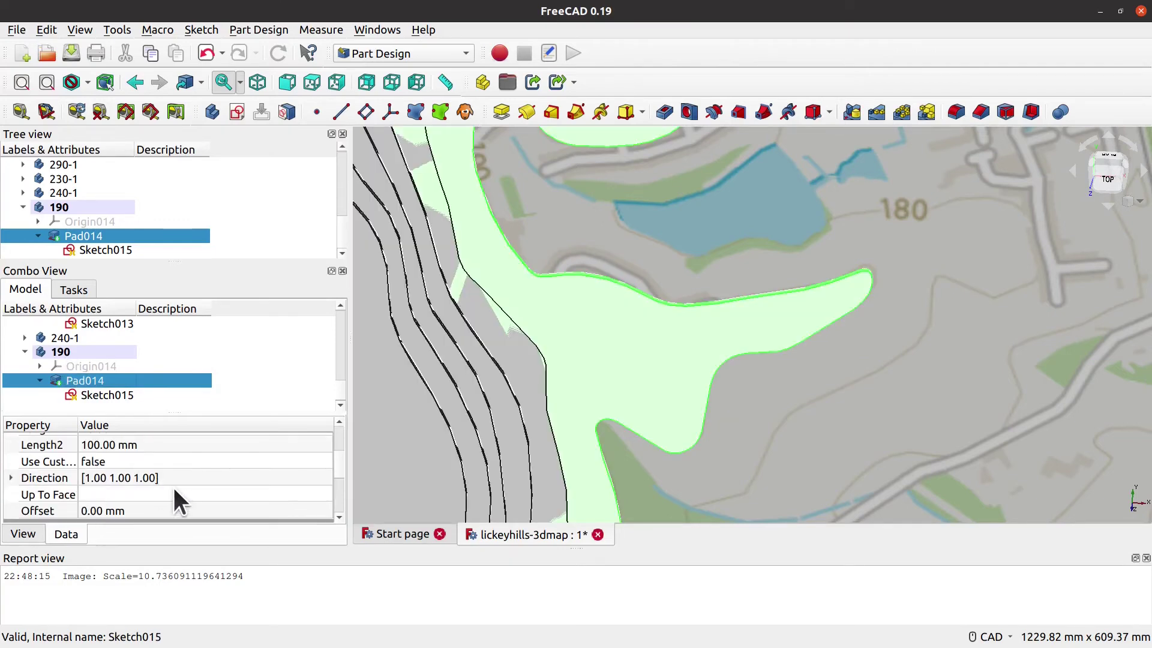
{"action": "scroll", "coordinate": [167, 489], "scroll_direction": "up", "scroll_amount": 4}
{"action": "scroll", "coordinate": [167, 488], "scroll_direction": "down", "scroll_amount": 1}
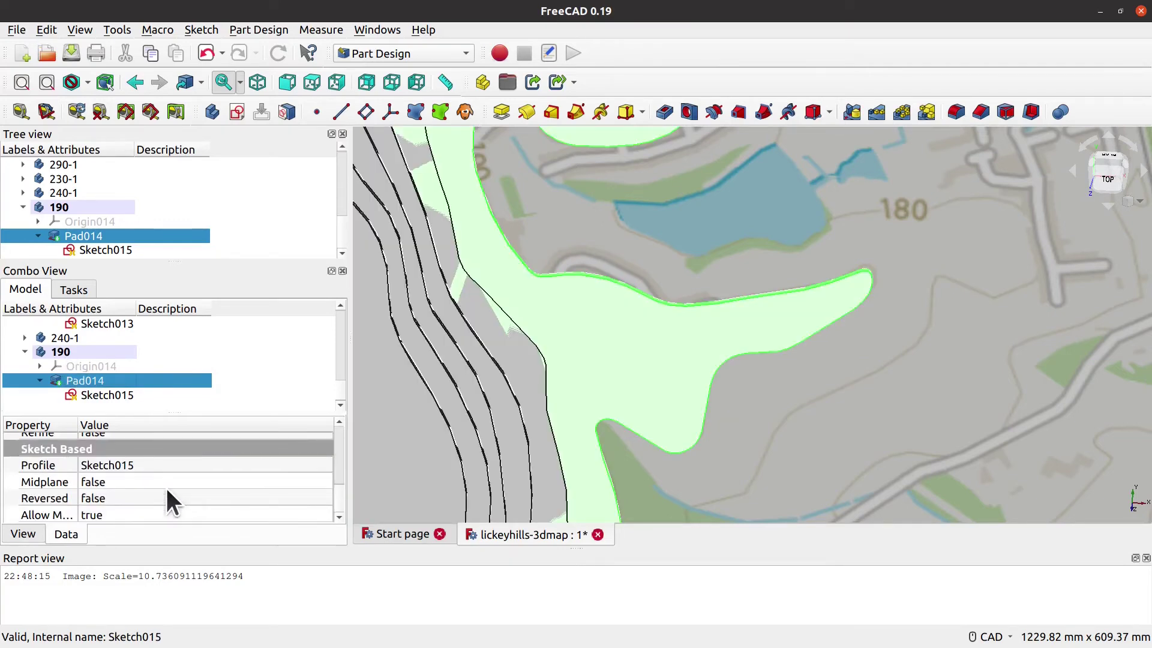
Step: Set the 190 body's Placement Position z to -10 mm
{"action": "left_click", "coordinate": [70, 353]}
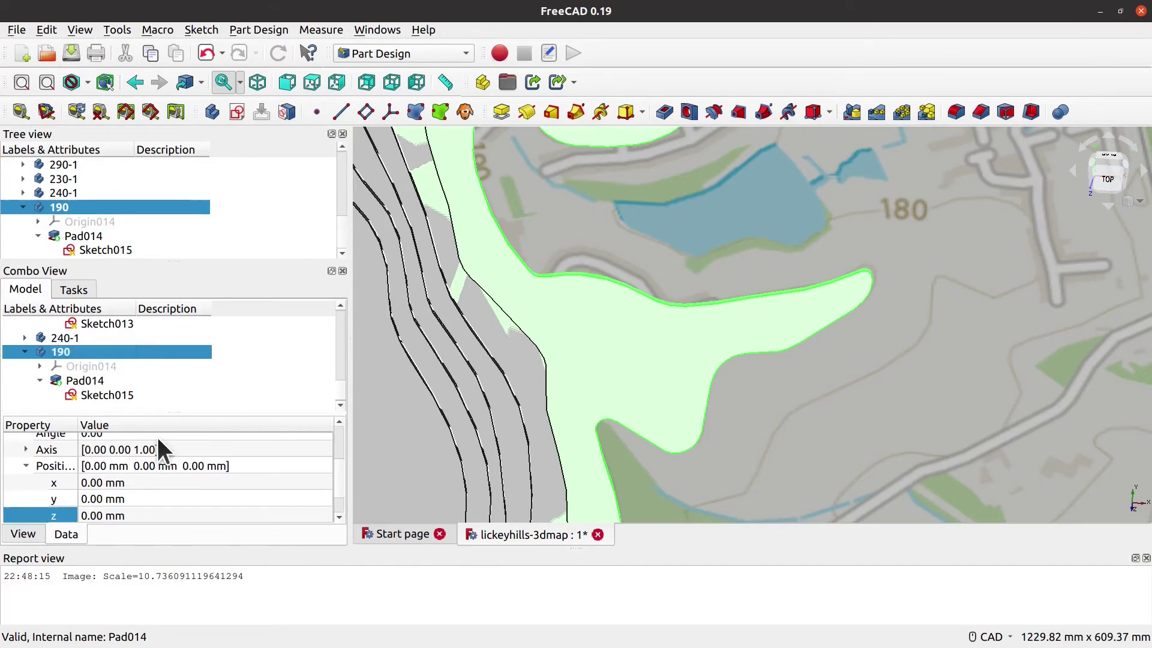
{"action": "double_click", "coordinate": [29, 464]}
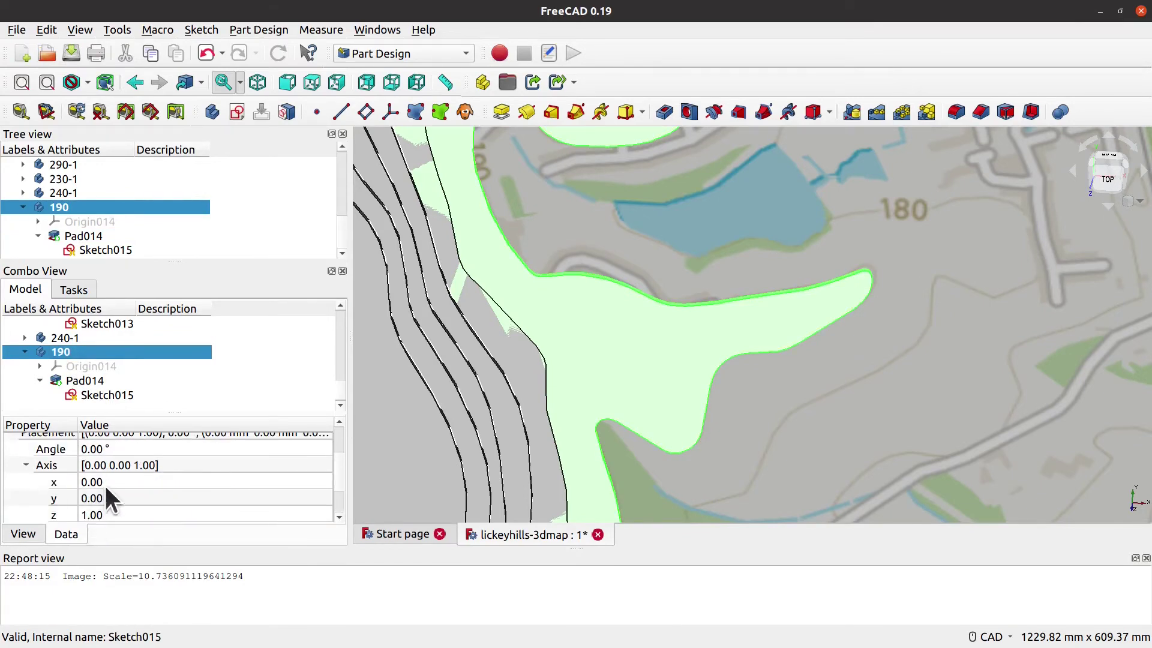
{"action": "scroll", "coordinate": [103, 483], "scroll_direction": "down", "scroll_amount": 1}
{"action": "left_click", "coordinate": [26, 482]}
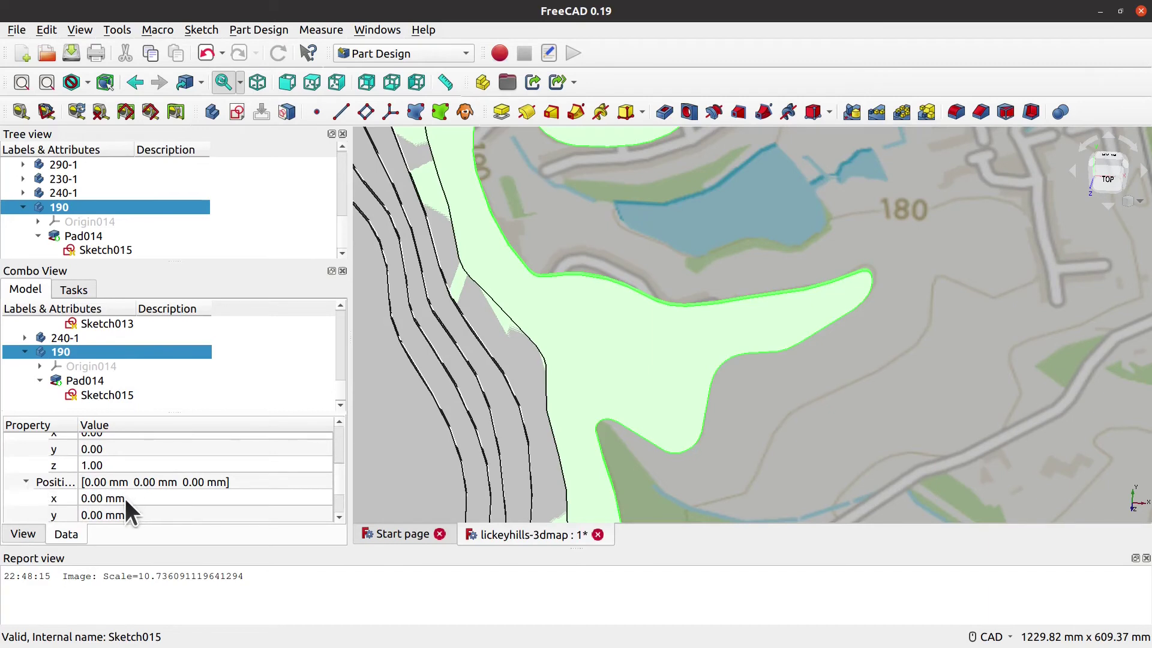
{"action": "scroll", "coordinate": [125, 498], "scroll_direction": "down", "scroll_amount": 1}
{"action": "left_click", "coordinate": [102, 482]}
{"action": "type", "text": "-1"}
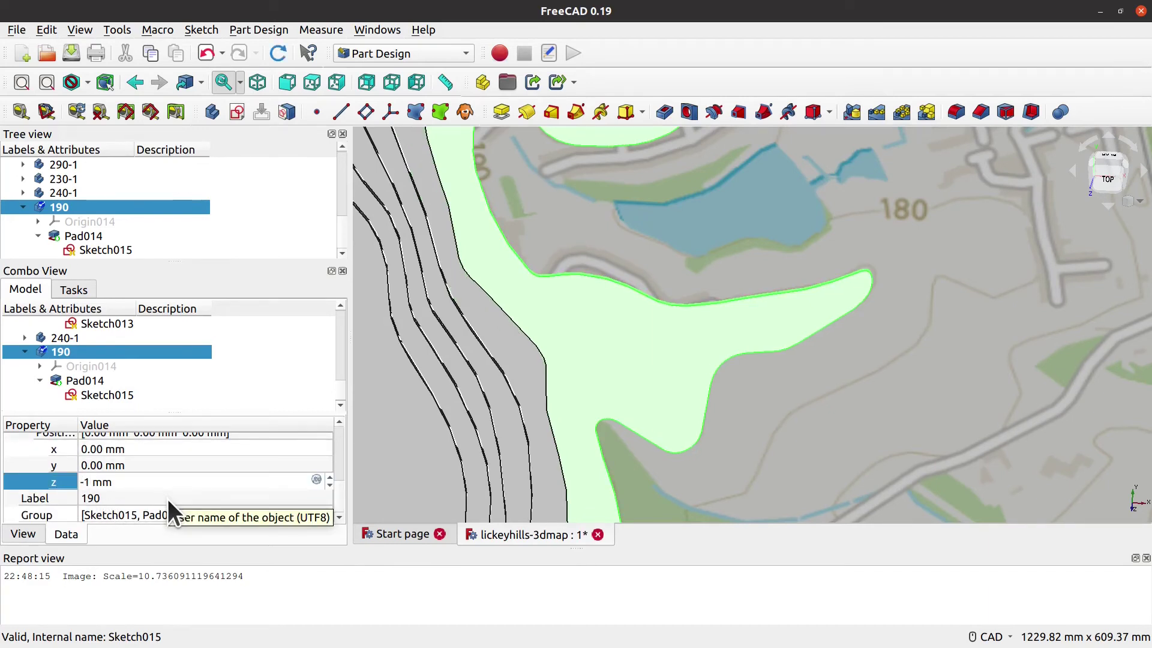
{"action": "type", "text": "0"}
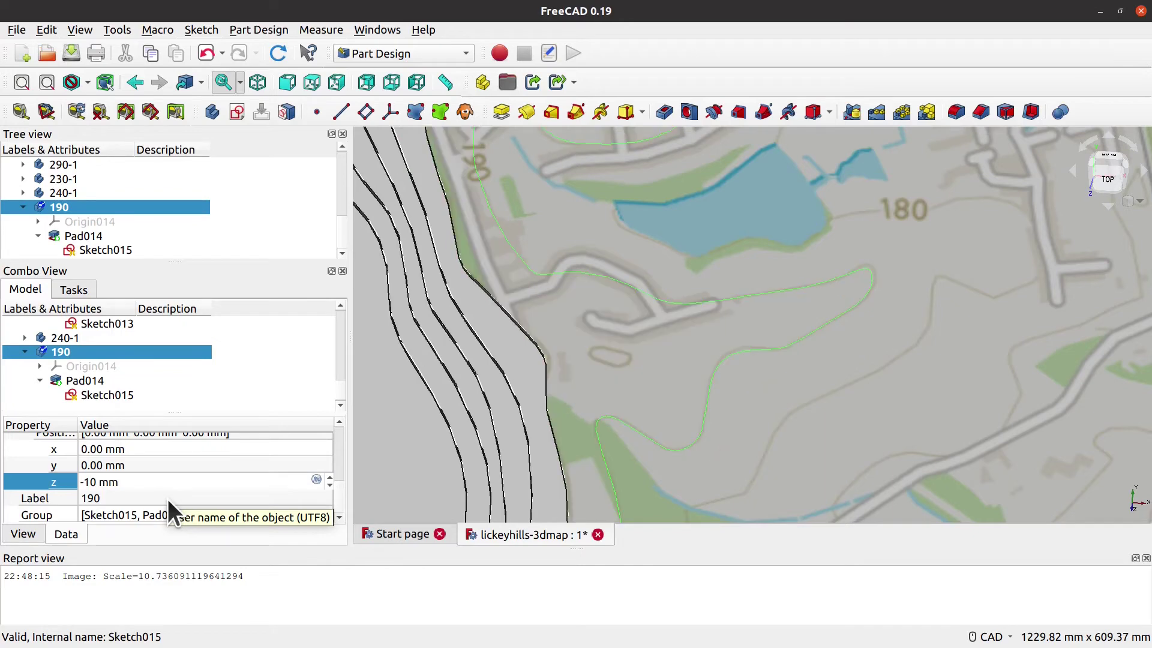
{"action": "key", "text": "Return"}
{"action": "scroll", "coordinate": [672, 330], "scroll_direction": "down", "scroll_amount": 1}
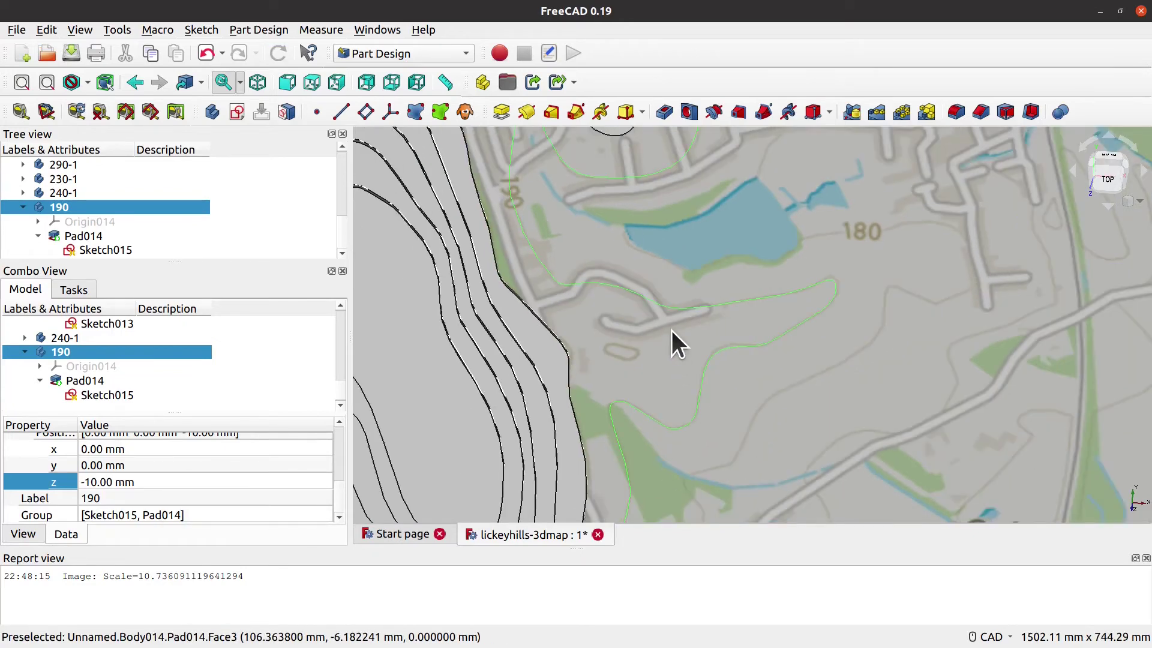
Step: Hide and reshow the ImagePlane map to check the contour layers against it
{"action": "middle_click_drag", "start_coordinate": [713, 388], "coordinate": [626, 428]}
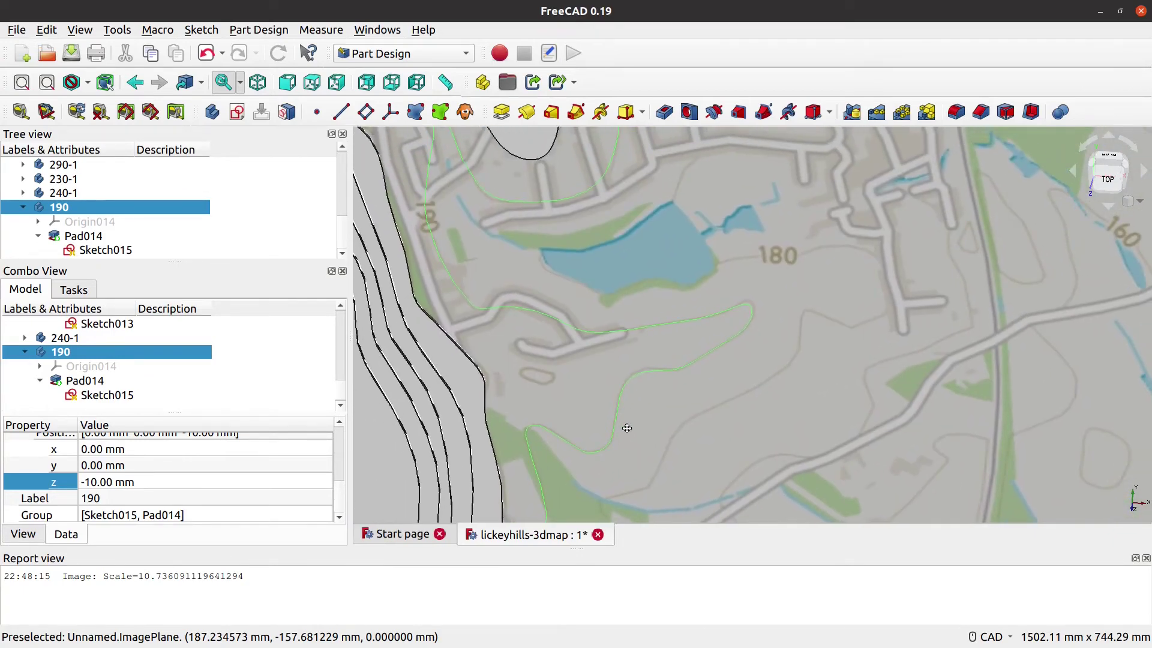
{"action": "scroll", "coordinate": [598, 395], "scroll_direction": "down", "scroll_amount": 1}
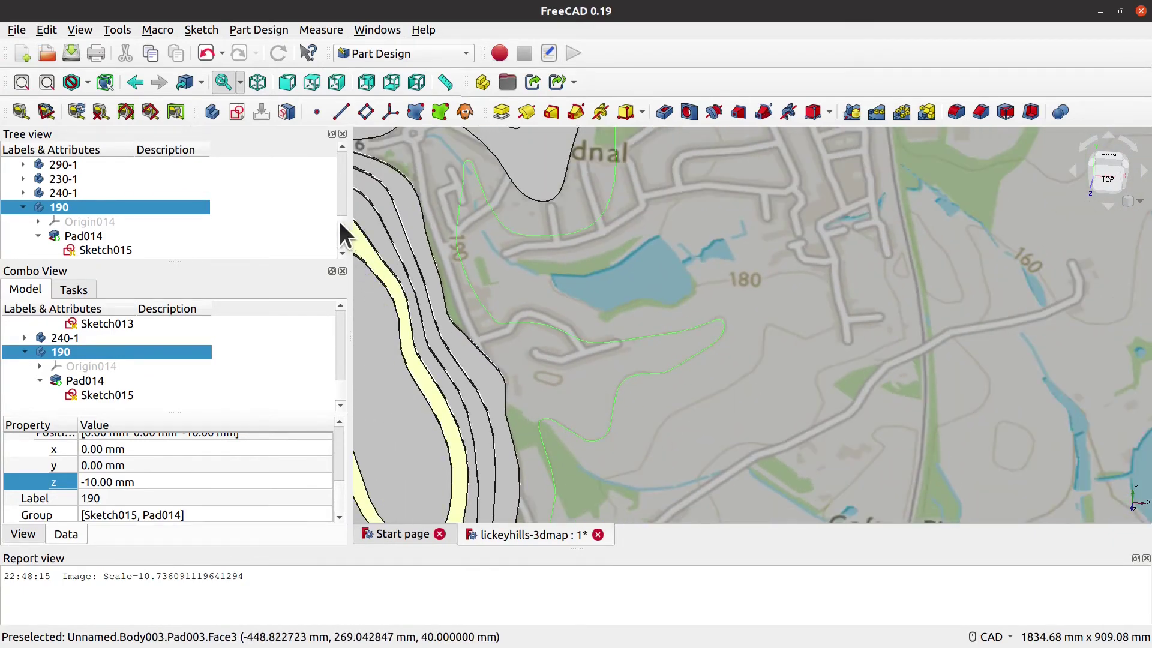
{"action": "left_click_drag", "start_coordinate": [340, 218], "coordinate": [337, 123]}
{"action": "left_click", "coordinate": [75, 191]}
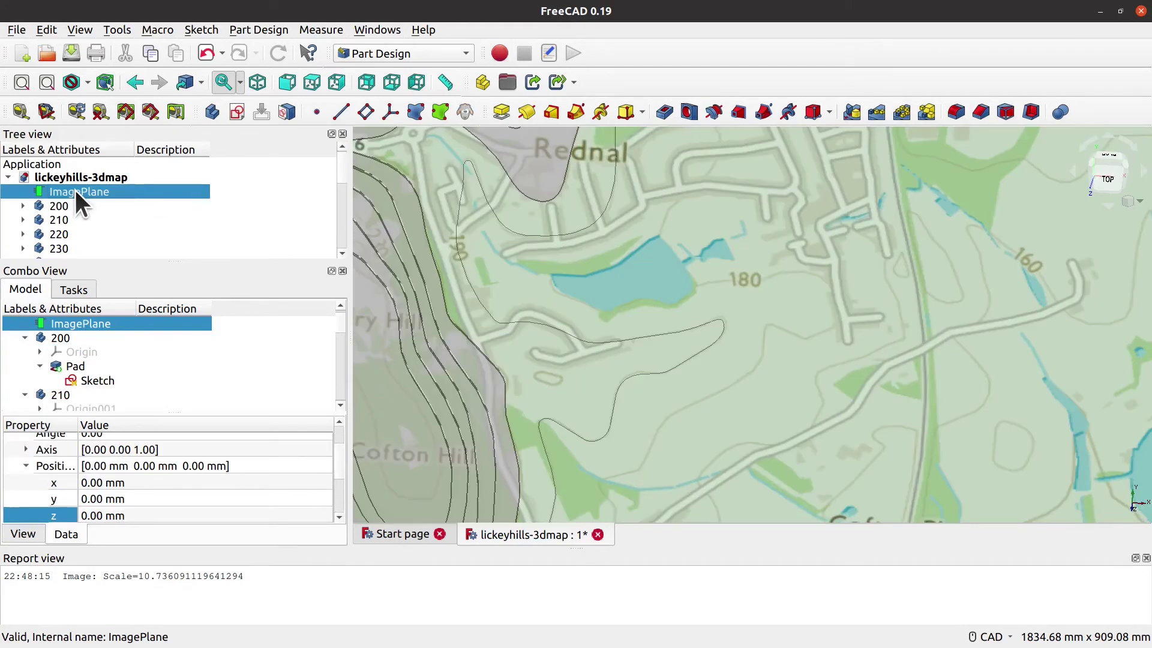
{"action": "key", "text": "space"}
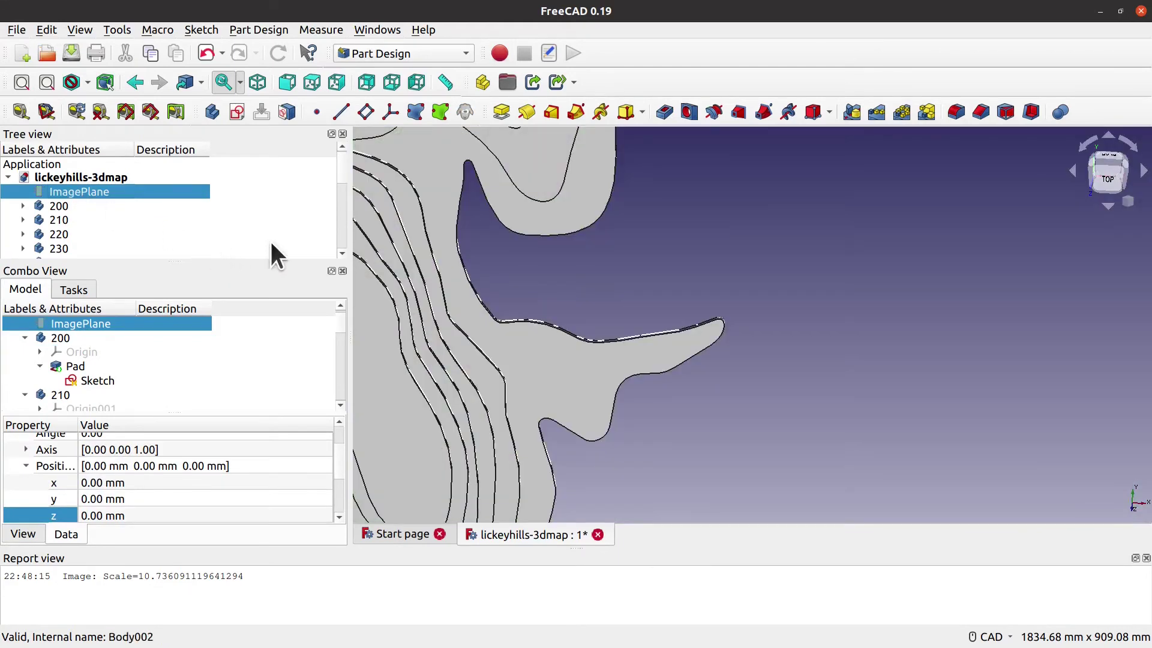
{"action": "key", "text": "space"}
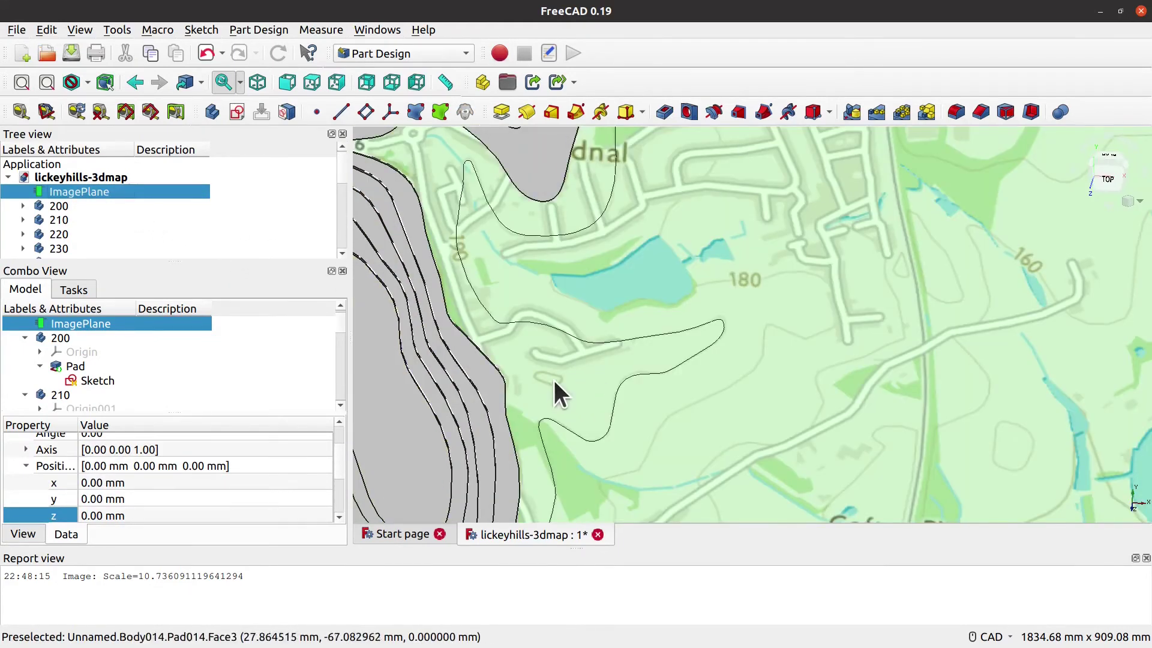
{"action": "scroll", "coordinate": [562, 392], "scroll_direction": "up", "scroll_amount": 7}
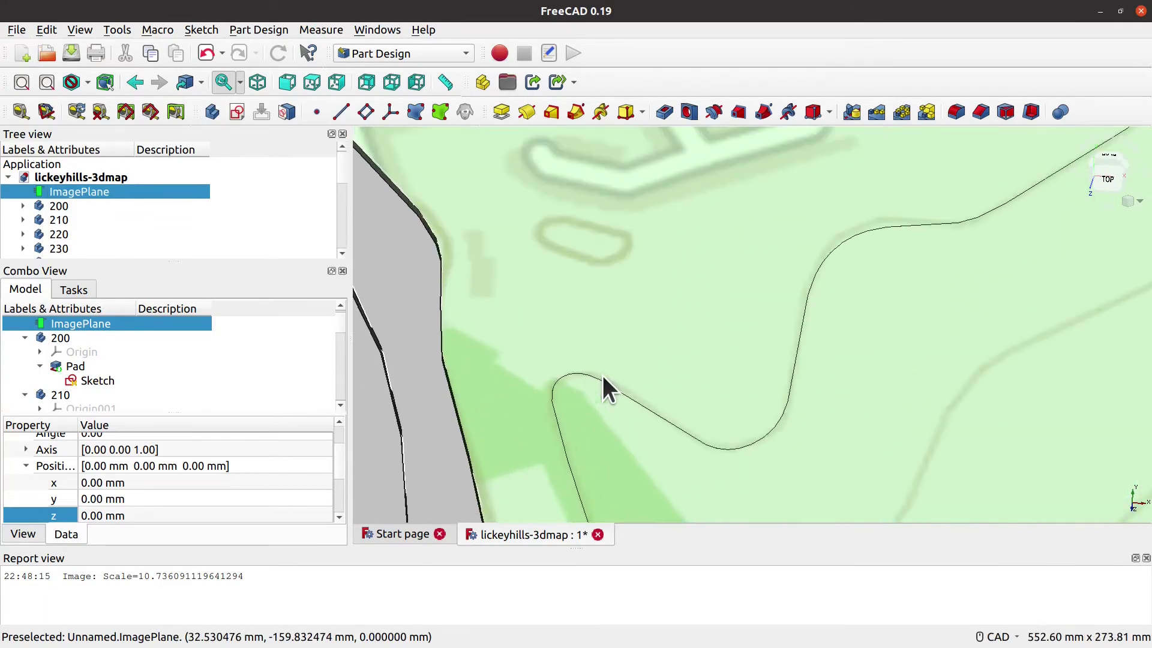
Step: Add a new empty body, Body015, for the hilltop
{"action": "left_click", "coordinate": [562, 253]}
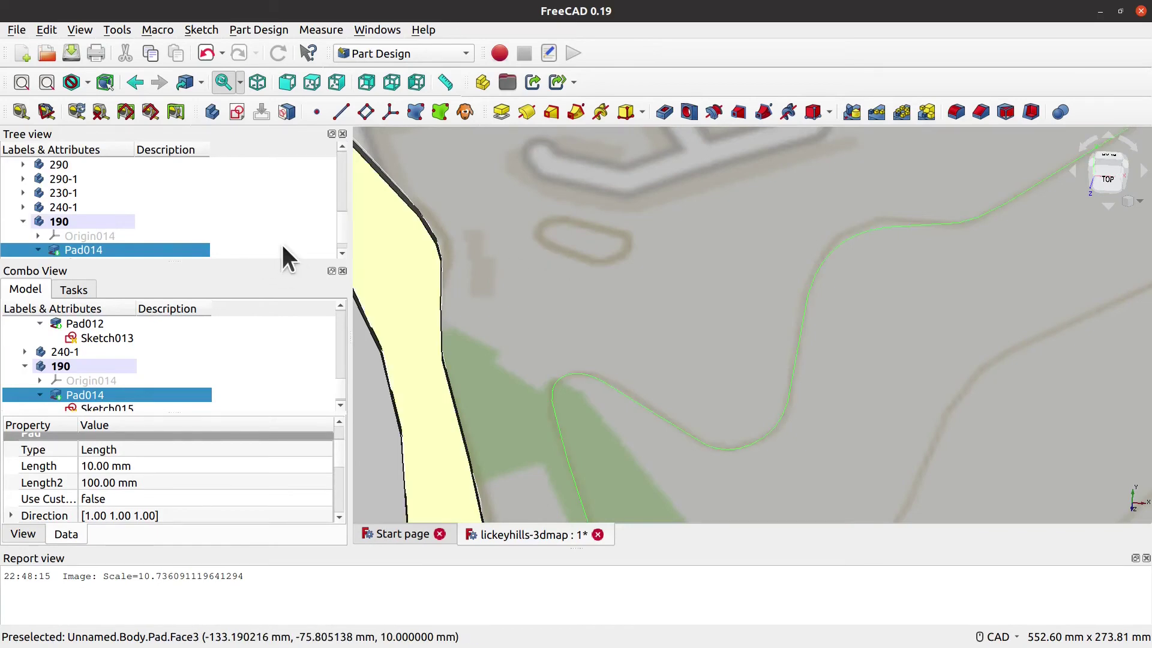
{"action": "left_click_drag", "start_coordinate": [338, 227], "coordinate": [336, 158]}
{"action": "left_click", "coordinate": [64, 174]}
{"action": "left_click", "coordinate": [212, 112]}
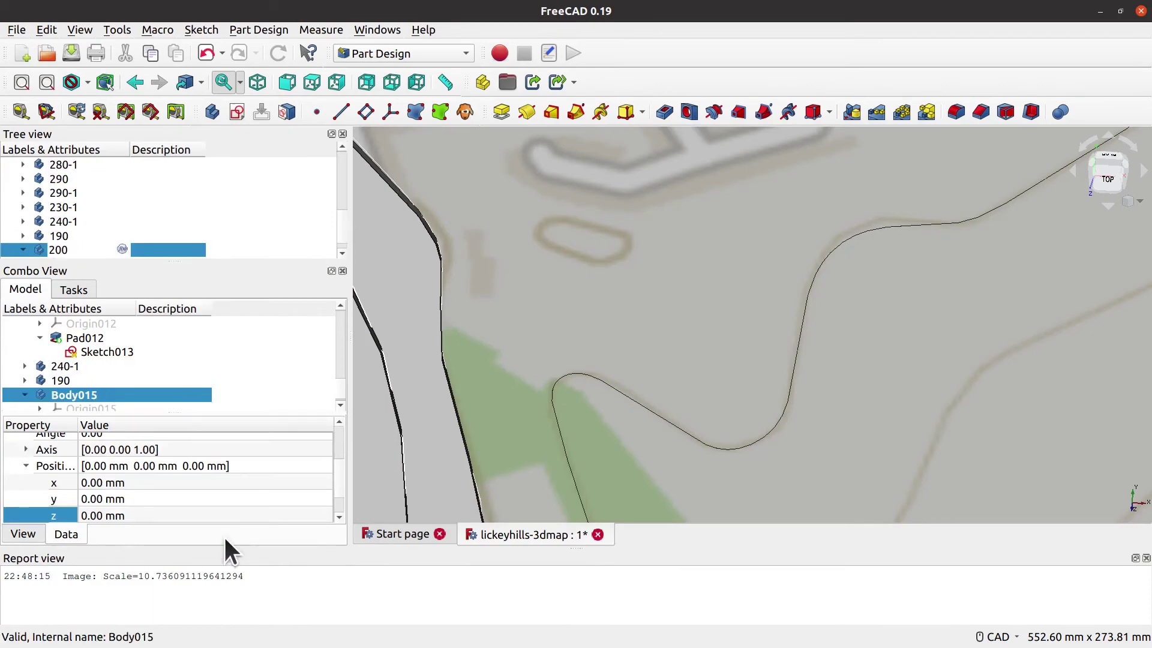
Step: Sketch a closed polyline outline of the small hilltop near the lake on the XY plane
{"action": "left_click", "coordinate": [237, 112]}
{"action": "left_click", "coordinate": [594, 180]}
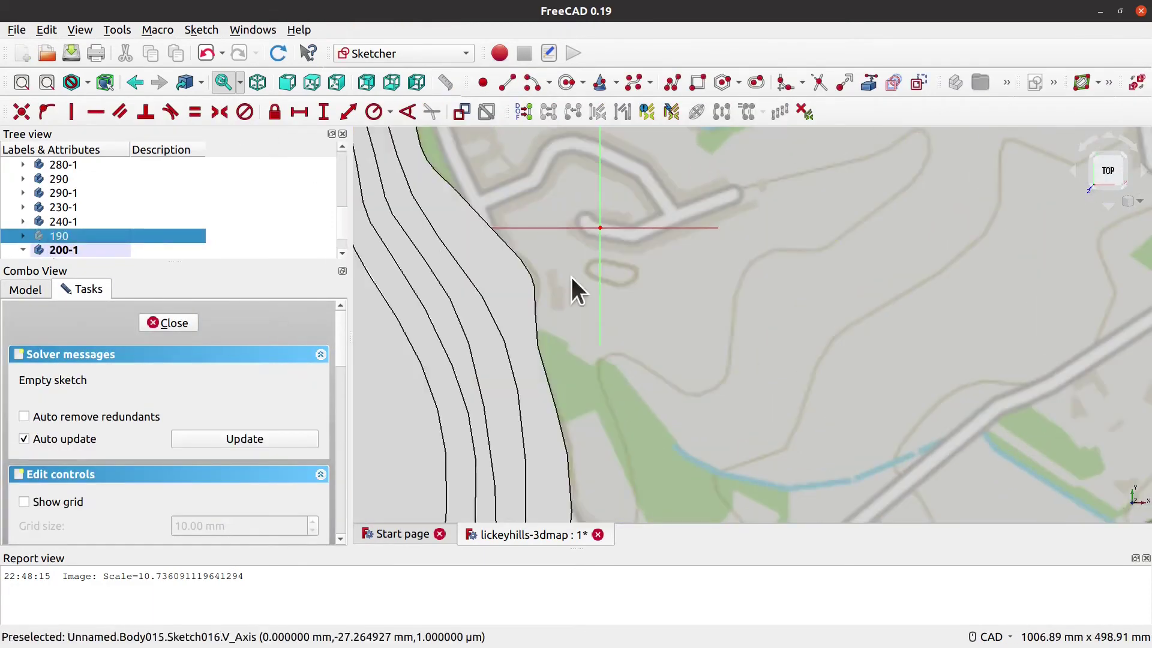
{"action": "left_click", "coordinate": [670, 88]}
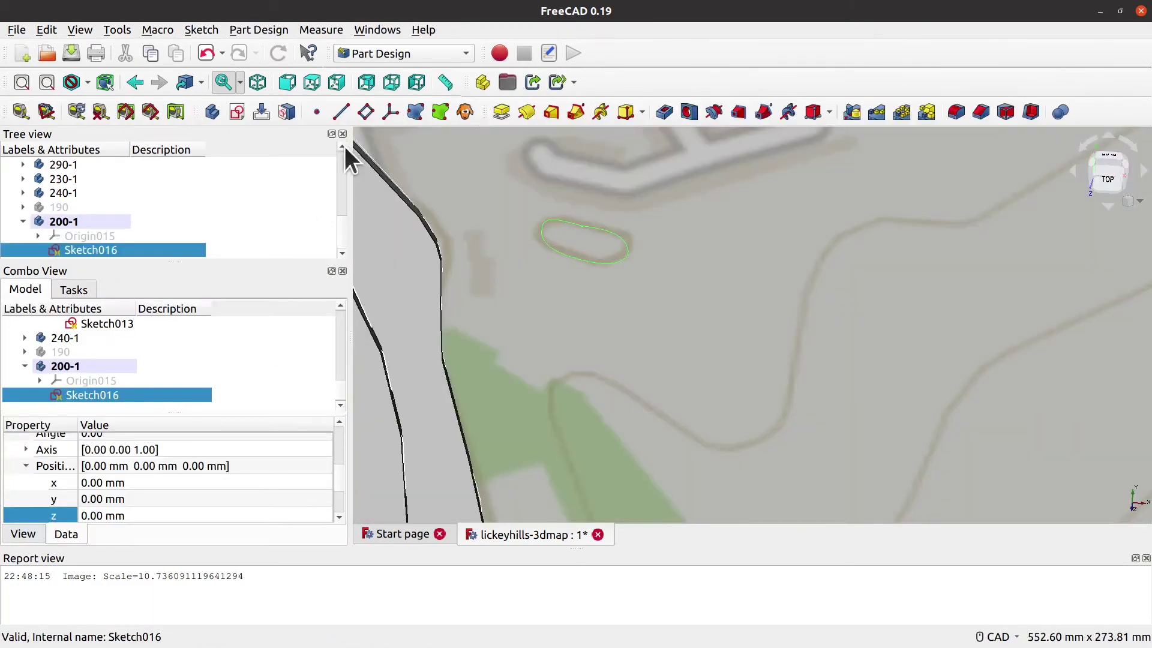
Step: Pad the hilltop sketch 10 mm into a solid
{"action": "left_click", "coordinate": [501, 111]}
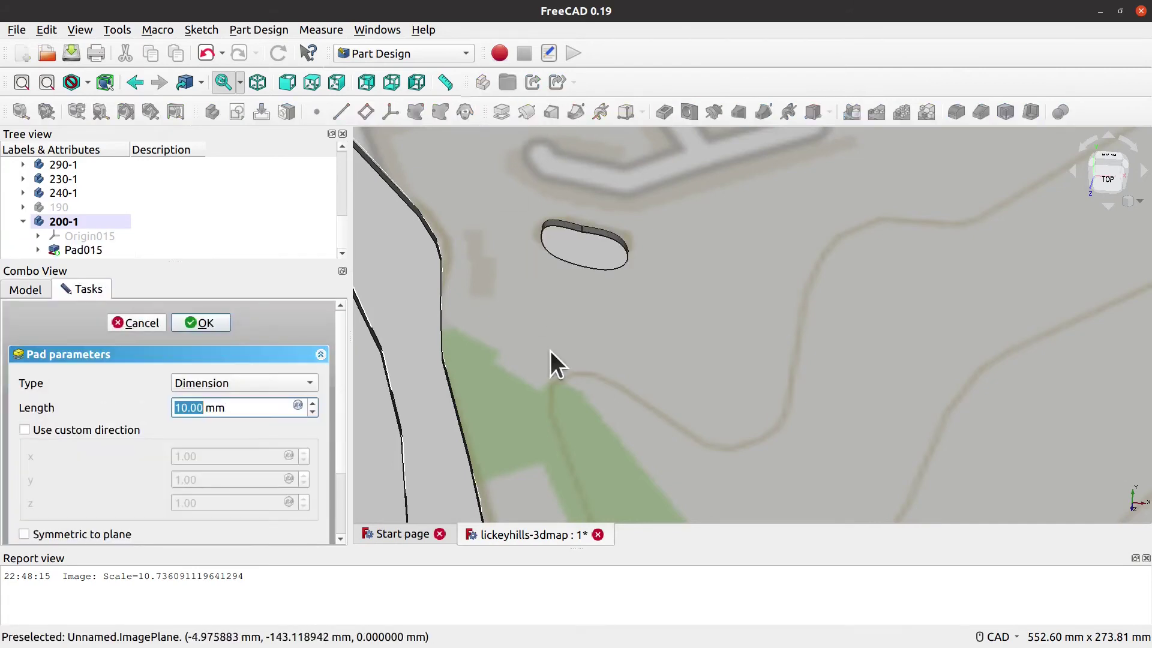
{"action": "middle_click_drag", "start_coordinate": [658, 396], "coordinate": [696, 283]}
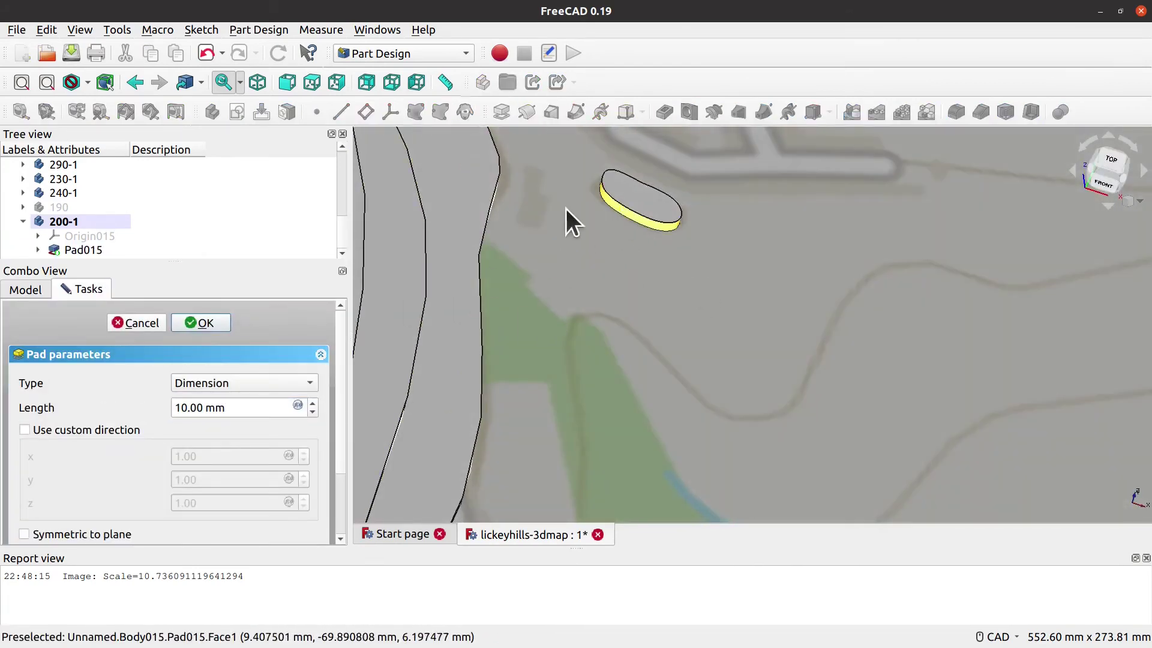
{"action": "left_click", "coordinate": [201, 323]}
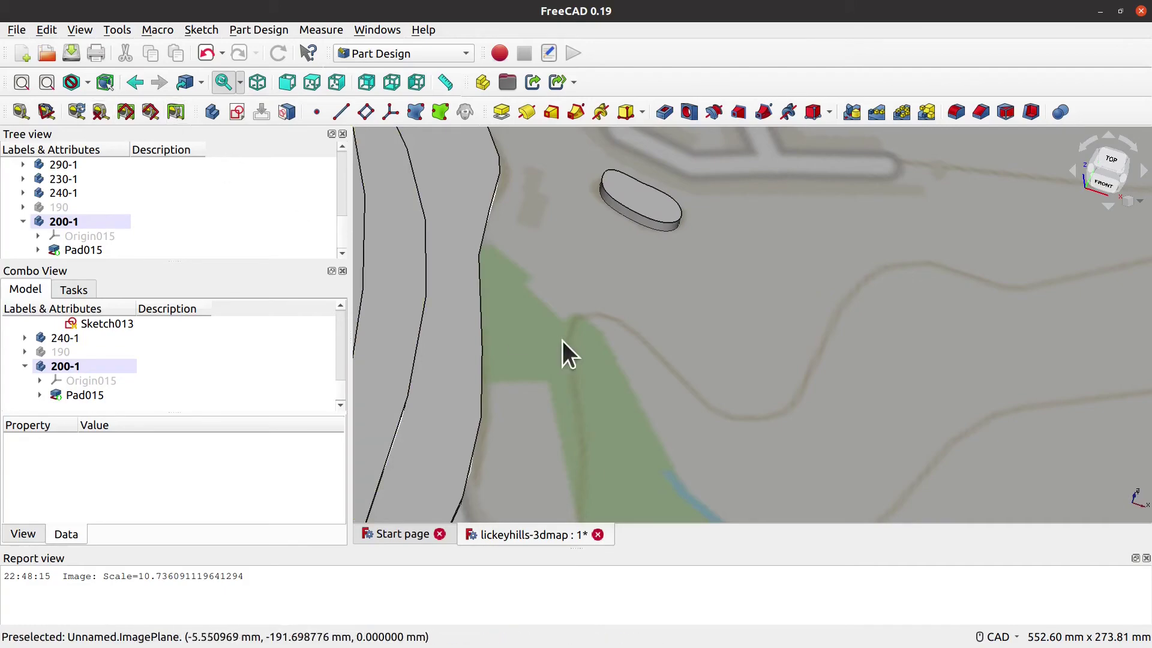
{"action": "scroll", "coordinate": [563, 340], "scroll_direction": "down", "scroll_amount": 8}
{"action": "scroll", "coordinate": [650, 339], "scroll_direction": "down", "scroll_amount": 3}
{"action": "middle_click_drag", "start_coordinate": [616, 441], "coordinate": [639, 423]}
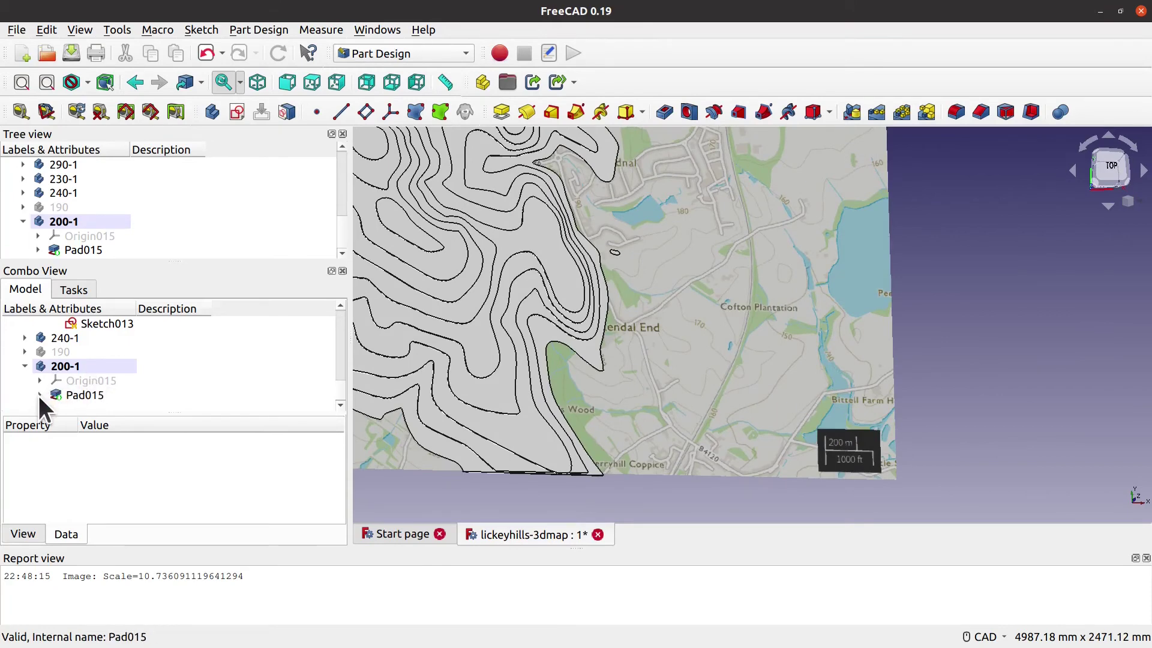
{"action": "left_click", "coordinate": [48, 351]}
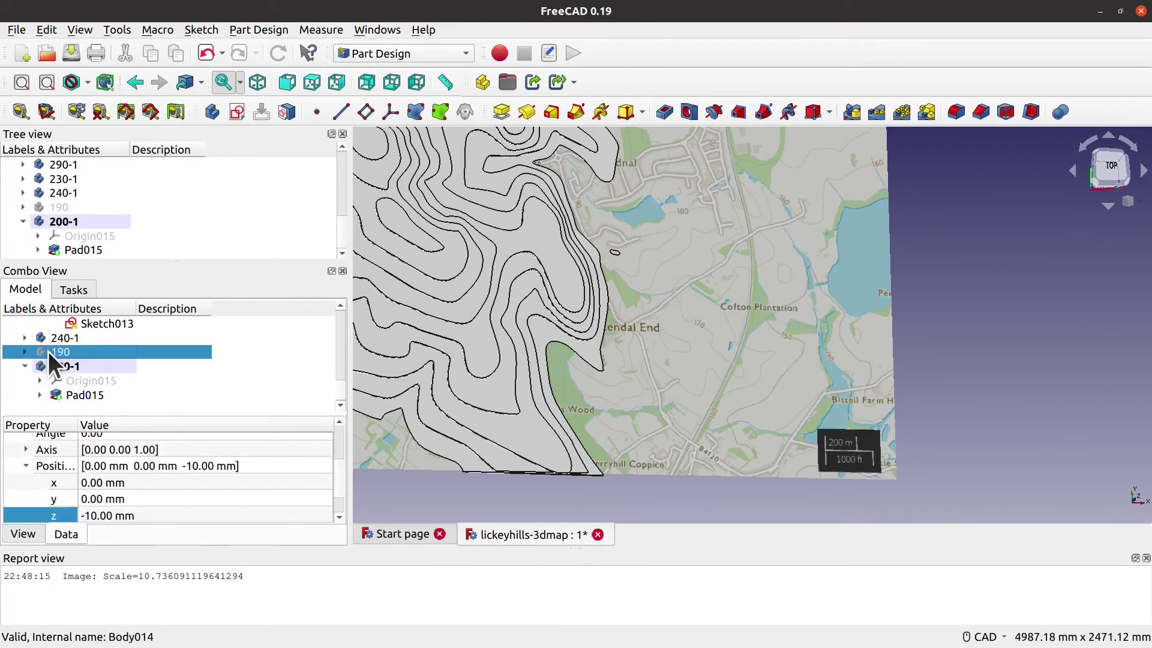
{"action": "key", "text": "space"}
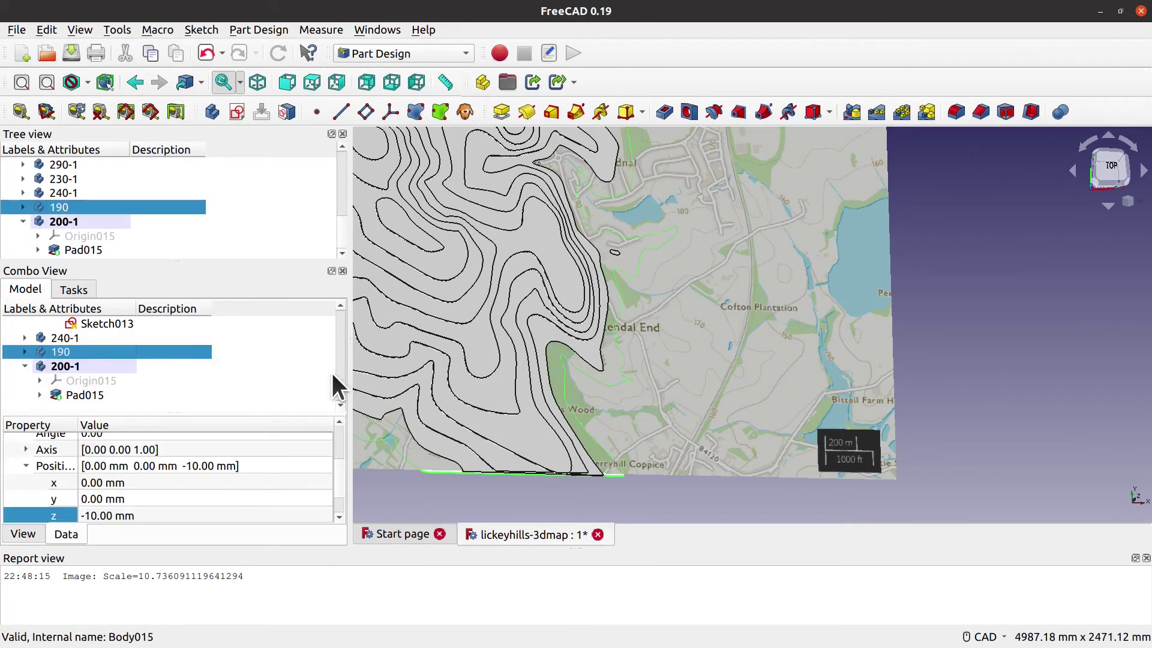
{"action": "scroll", "coordinate": [233, 161], "scroll_direction": "up", "scroll_amount": 5}
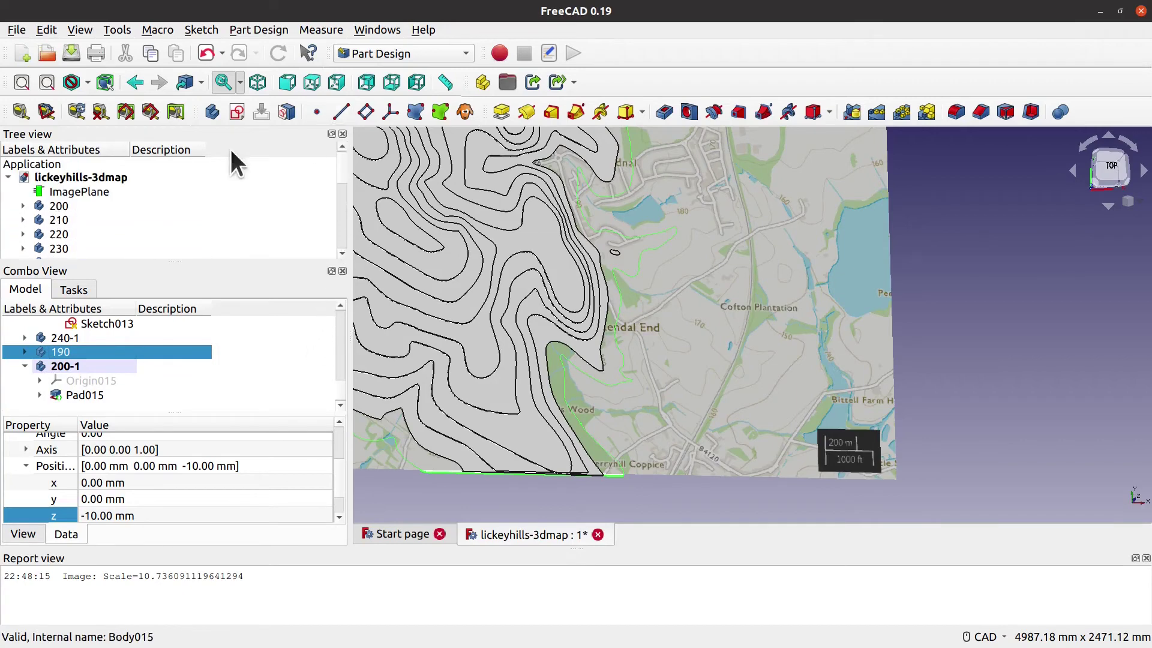
{"action": "left_click", "coordinate": [80, 191]}
{"action": "key", "text": "space"}
{"action": "scroll", "coordinate": [649, 354], "scroll_direction": "down", "scroll_amount": 3}
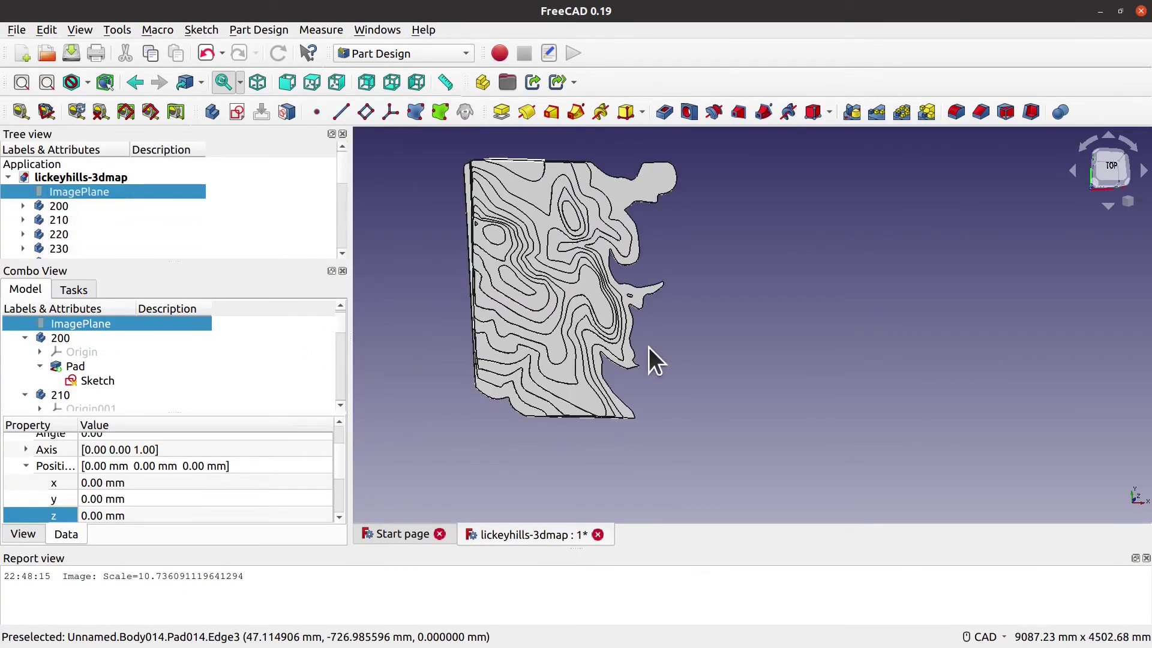
{"action": "scroll", "coordinate": [684, 375], "scroll_direction": "up", "scroll_amount": 3}
{"action": "middle_click_drag", "start_coordinate": [676, 393], "coordinate": [702, 415]}
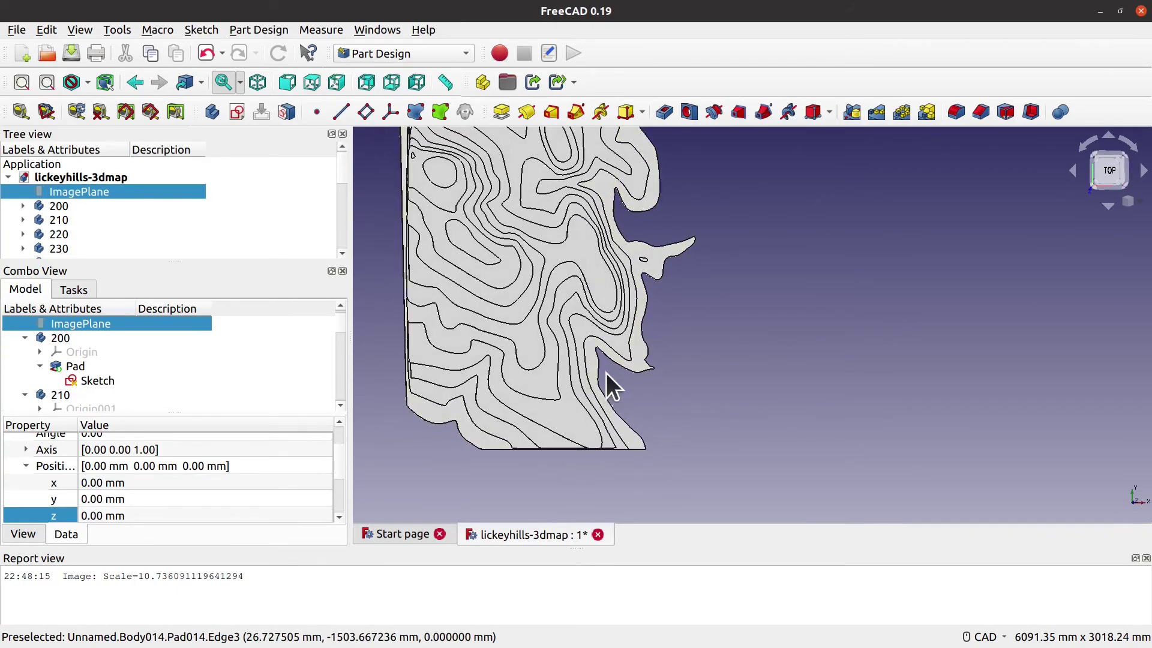
{"action": "key", "text": "space"}
{"action": "scroll", "coordinate": [601, 487], "scroll_direction": "up", "scroll_amount": 3}
{"action": "scroll", "coordinate": [575, 418], "scroll_direction": "up", "scroll_amount": 1}
{"action": "scroll", "coordinate": [582, 532], "scroll_direction": "up", "scroll_amount": 1}
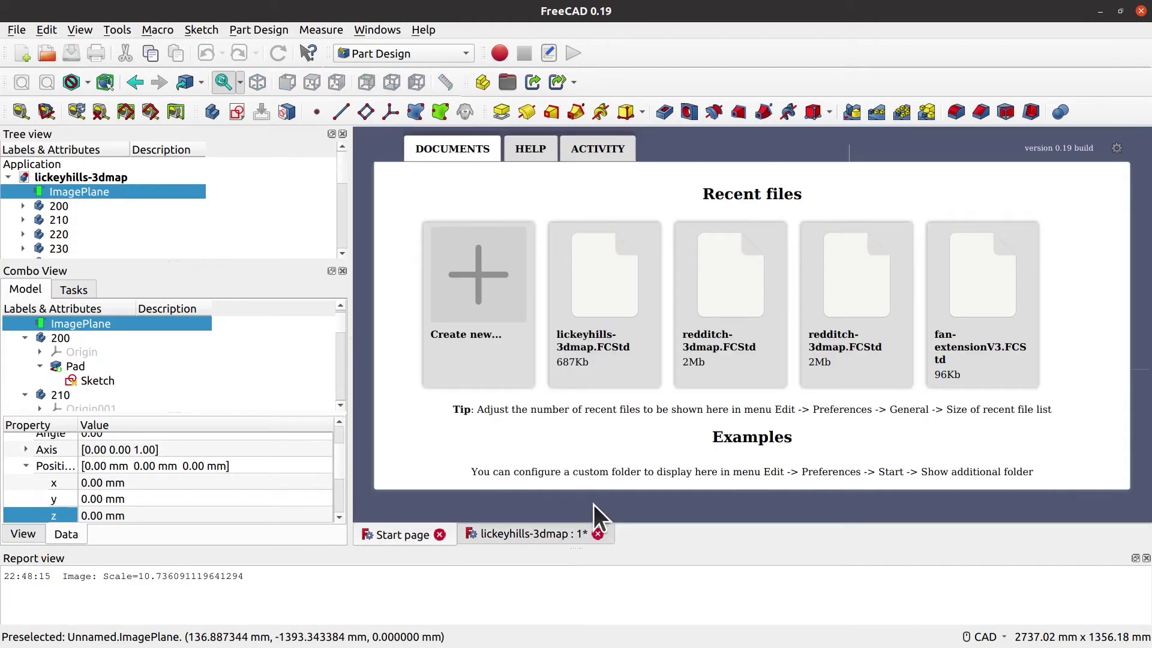
{"action": "left_click", "coordinate": [571, 538]}
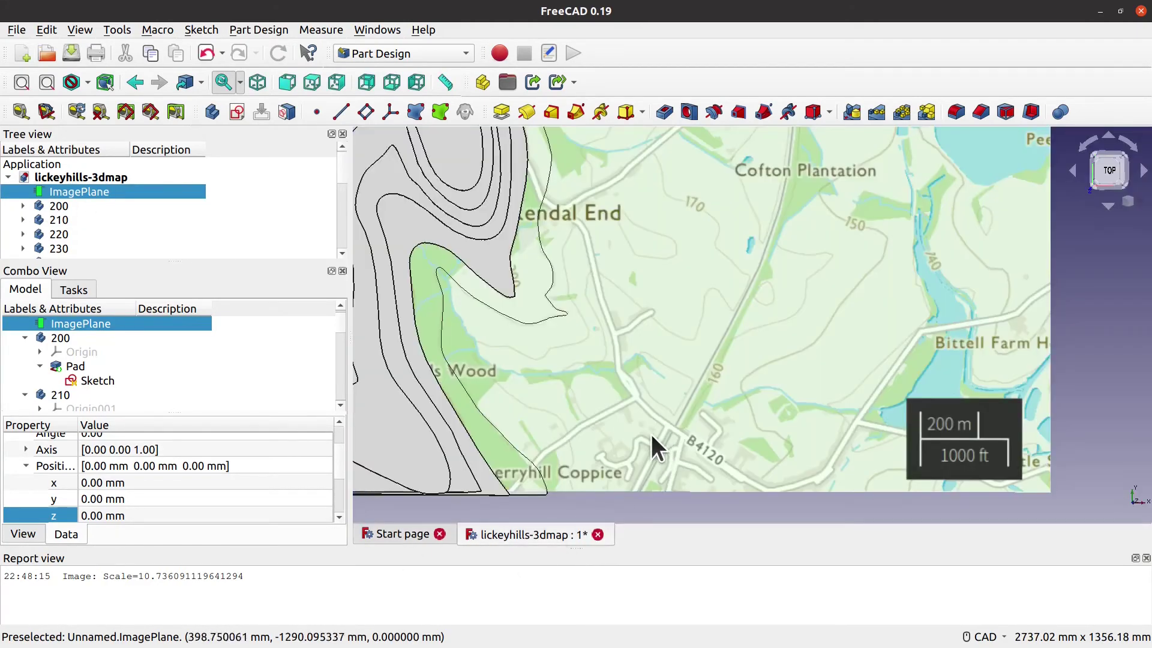
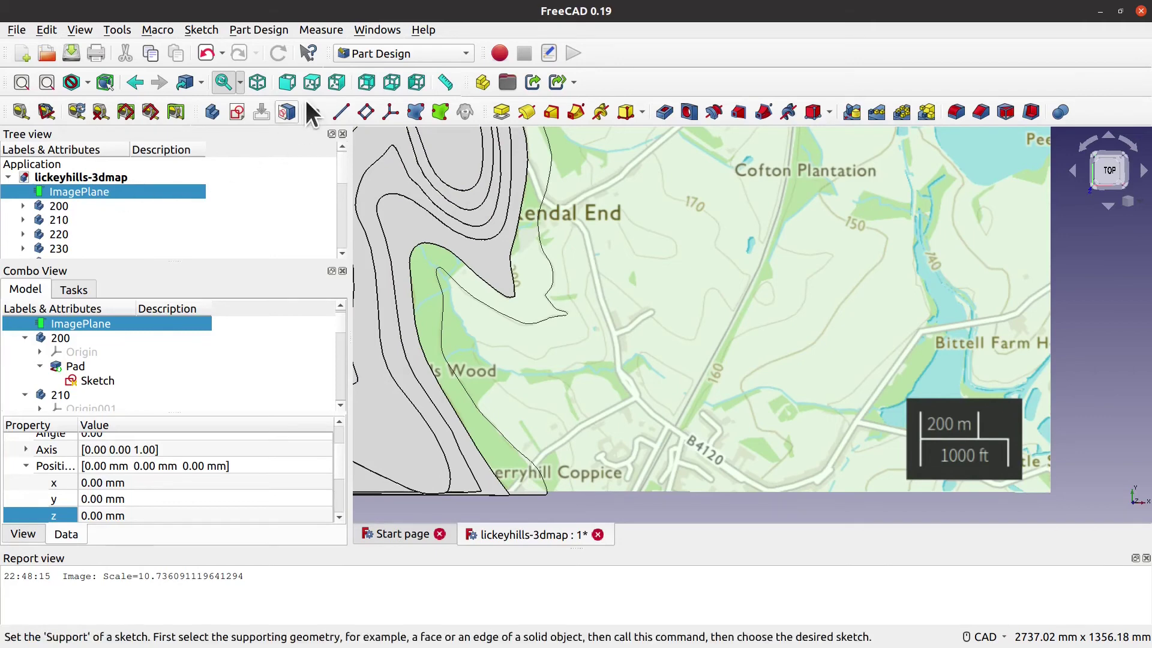
Step: Create a new body and rename Body016 to 180
{"action": "left_click", "coordinate": [210, 108]}
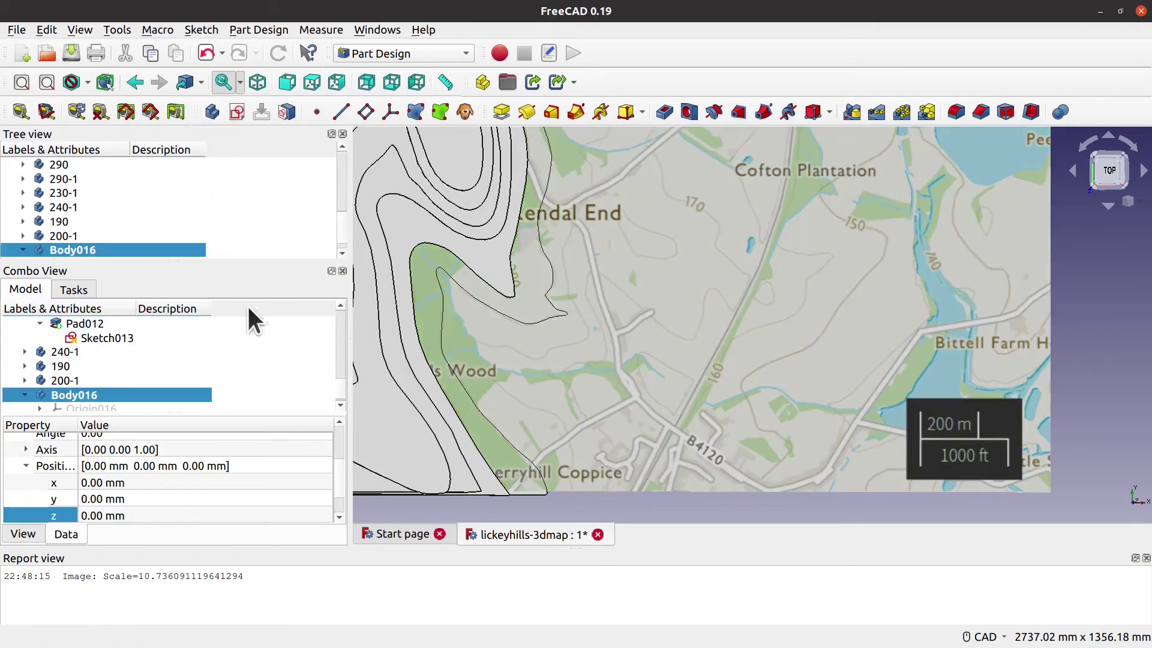
{"action": "right_click", "coordinate": [61, 245]}
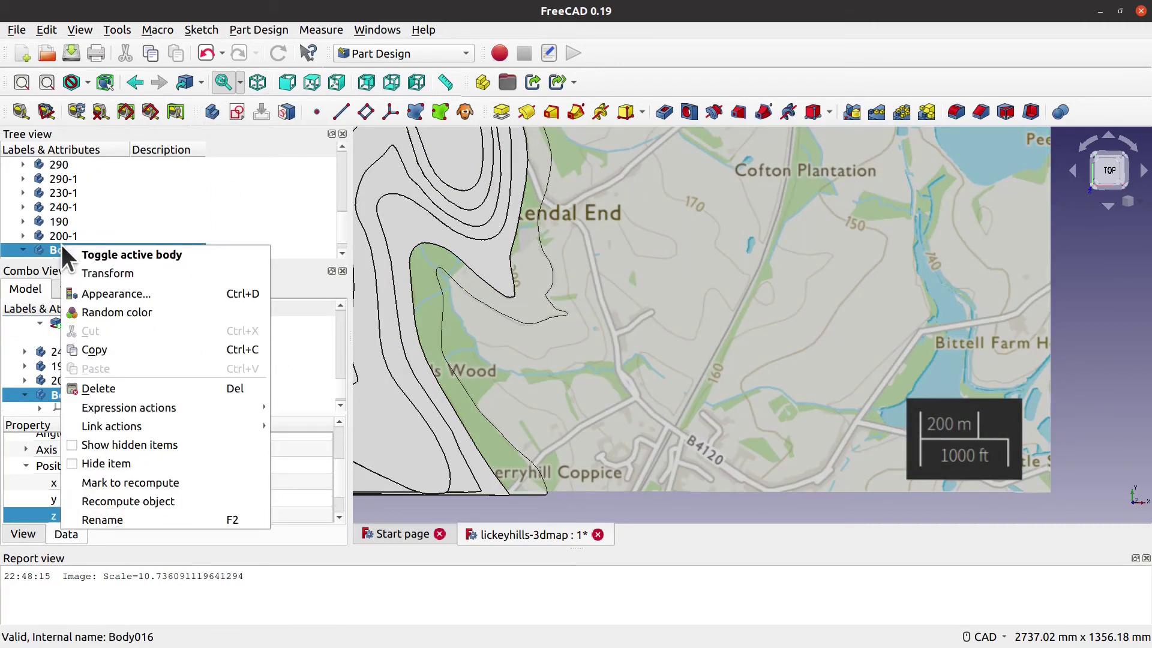
{"action": "left_click", "coordinate": [124, 524]}
{"action": "type", "text": "180"}
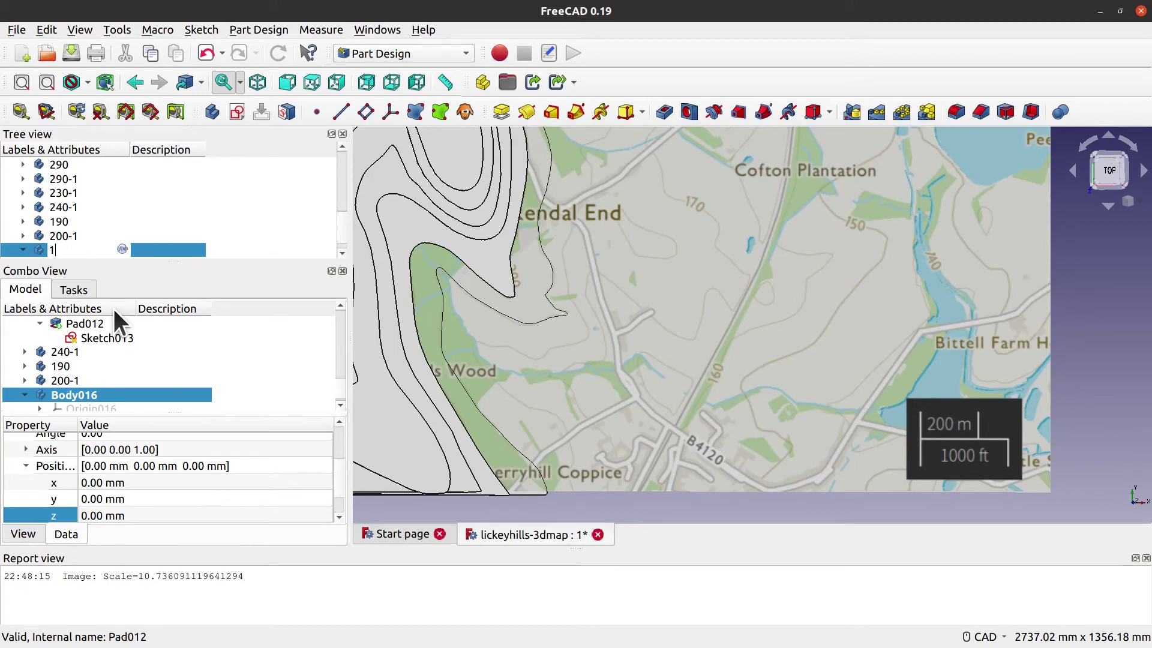
{"action": "key", "text": "Return"}
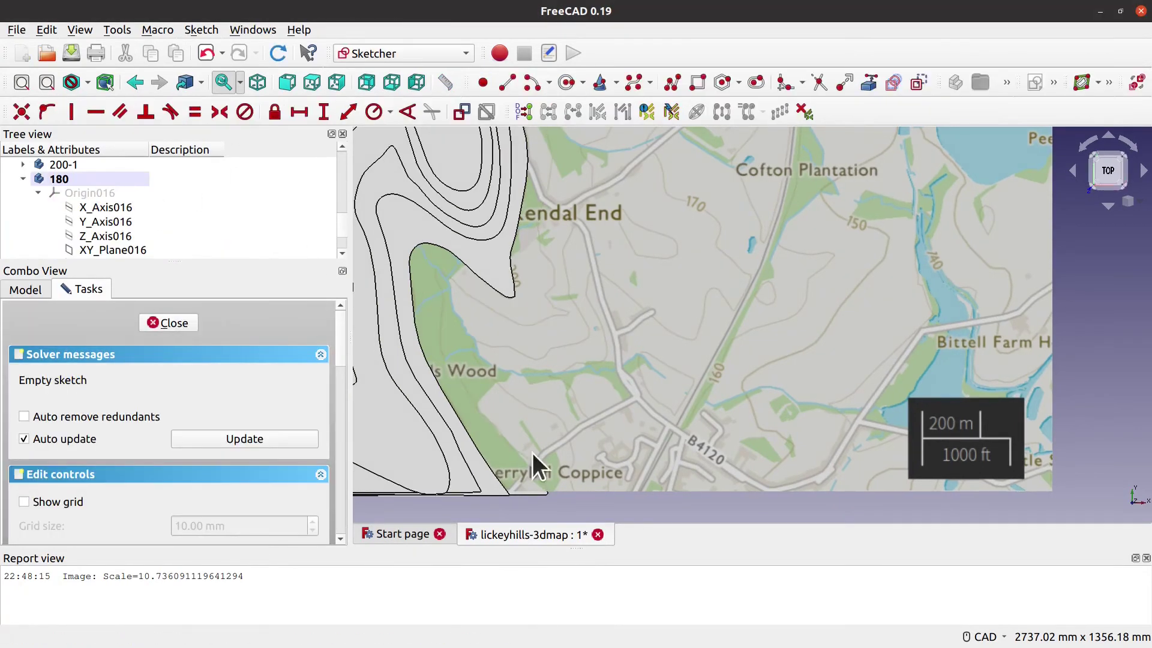
Step: Start a B-spline in body 180's sketch, placing points along the 180 contour line
{"action": "middle_click_drag", "start_coordinate": [532, 452], "coordinate": [521, 467]}
{"action": "left_click", "coordinate": [634, 82]}
{"action": "left_click", "coordinate": [522, 391]}
{"action": "left_click", "coordinate": [472, 352]}
{"action": "left_click", "coordinate": [471, 328]}
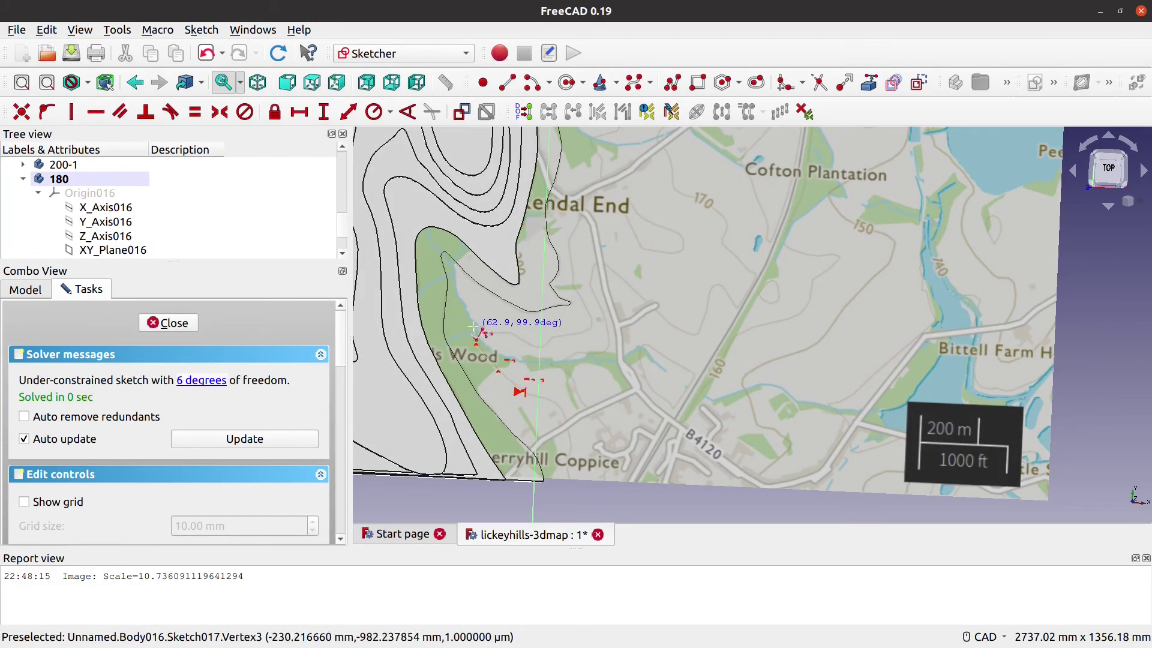
{"action": "left_click", "coordinate": [485, 319]}
{"action": "scroll", "coordinate": [582, 342], "scroll_direction": "up", "scroll_amount": 3}
{"action": "left_click", "coordinate": [519, 335]}
{"action": "left_click", "coordinate": [562, 235]}
{"action": "middle_click_drag", "start_coordinate": [555, 186], "coordinate": [590, 502]}
{"action": "left_click", "coordinate": [584, 436]}
{"action": "left_click", "coordinate": [635, 313]}
{"action": "left_click", "coordinate": [612, 286]}
{"action": "left_click", "coordinate": [661, 263]}
{"action": "left_click", "coordinate": [680, 233]}
{"action": "left_click", "coordinate": [737, 166]}
{"action": "middle_click_drag", "start_coordinate": [788, 138], "coordinate": [587, 356]}
{"action": "left_click", "coordinate": [600, 343]}
{"action": "left_click", "coordinate": [612, 311]}
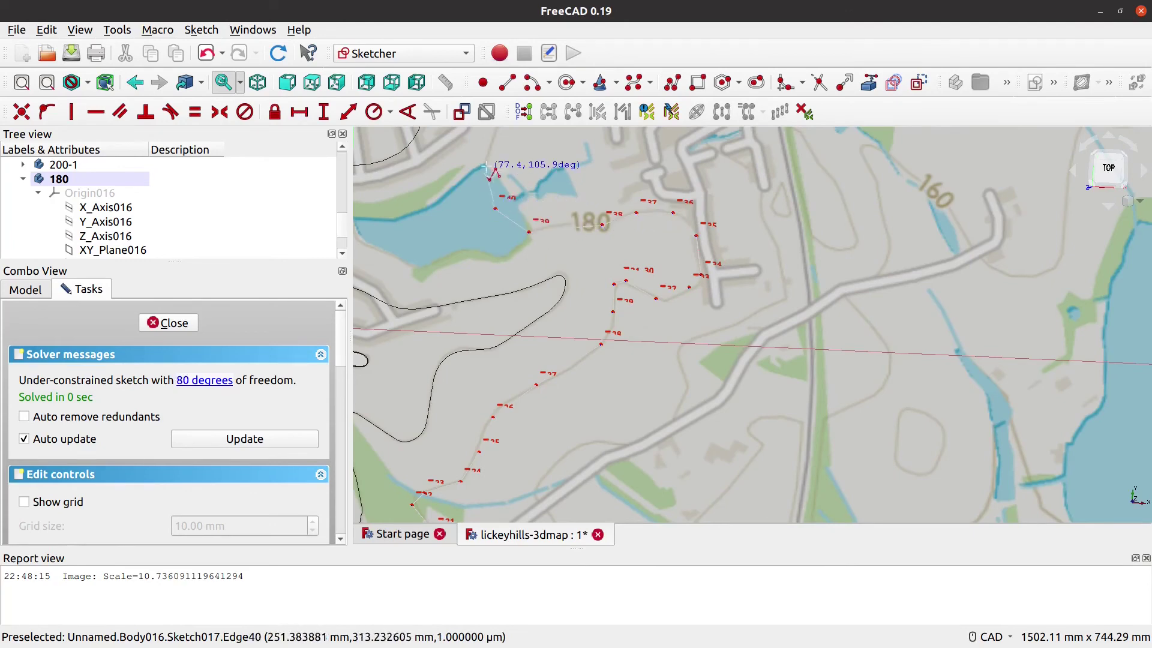
{"action": "left_click", "coordinate": [486, 166]}
{"action": "middle_click_drag", "start_coordinate": [487, 166], "coordinate": [455, 419]}
{"action": "left_click", "coordinate": [517, 336]}
{"action": "left_click", "coordinate": [527, 264]}
{"action": "middle_click_drag", "start_coordinate": [597, 143], "coordinate": [489, 365]}
{"action": "left_click", "coordinate": [591, 164]}
{"action": "scroll", "coordinate": [590, 164], "scroll_direction": "up", "scroll_amount": 3}
{"action": "middle_click_drag", "start_coordinate": [590, 164], "coordinate": [605, 516]}
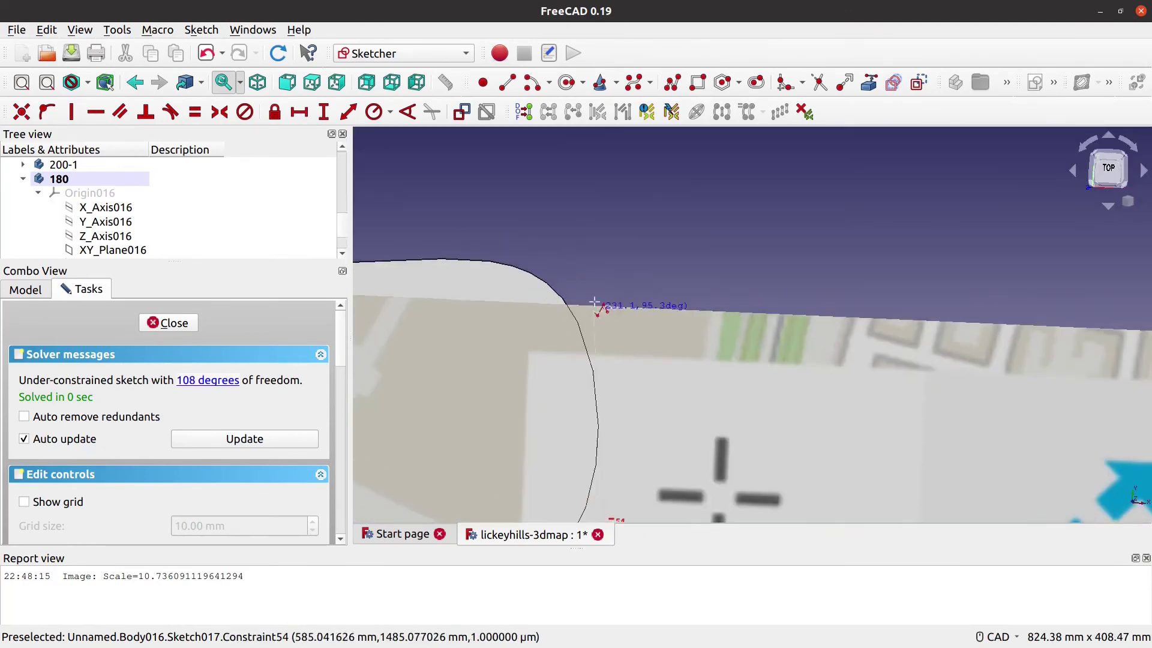
Step: Continue the outline along the map's top edge to the bottom-left corner
{"action": "left_click", "coordinate": [593, 302]}
{"action": "left_click", "coordinate": [533, 277]}
{"action": "middle_click_drag", "start_coordinate": [533, 278], "coordinate": [1107, 263]}
{"action": "left_click", "coordinate": [473, 258]}
{"action": "scroll", "coordinate": [473, 258], "scroll_direction": "down", "scroll_amount": 4}
{"action": "left_click", "coordinate": [376, 258]}
{"action": "middle_click_drag", "start_coordinate": [375, 258], "coordinate": [993, 303]}
{"action": "left_click", "coordinate": [361, 277]}
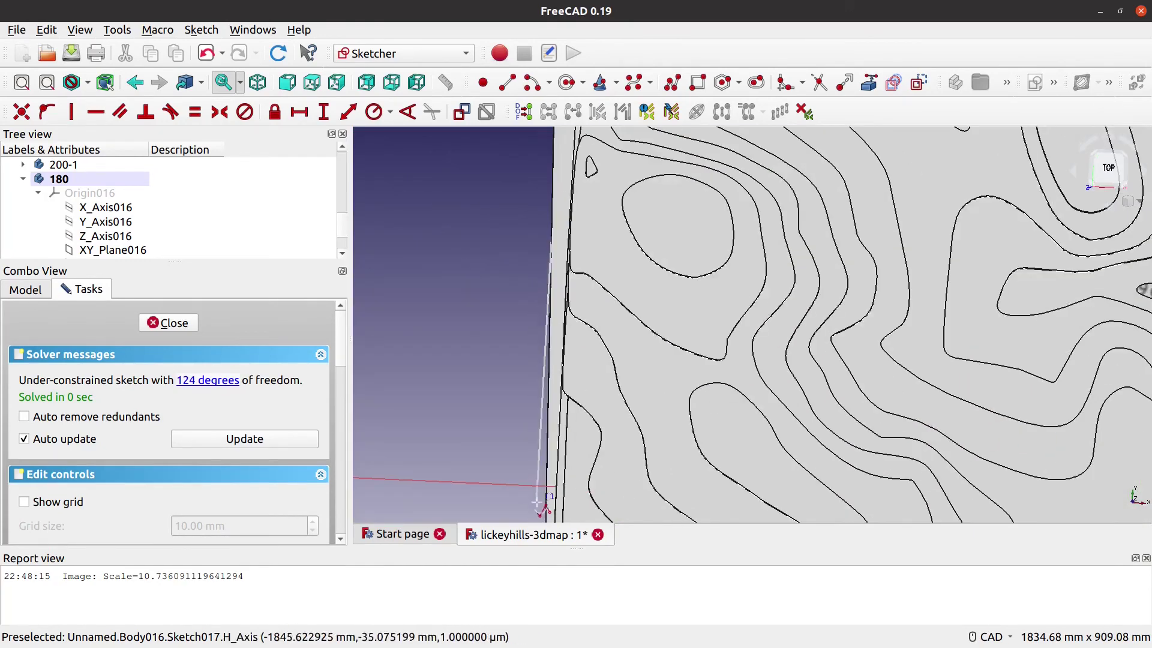
{"action": "middle_click_drag", "start_coordinate": [537, 497], "coordinate": [550, 297]}
{"action": "left_click", "coordinate": [550, 297]}
Step: Trace the remaining 180 contour points, close the spline at its start and exit the sketch
{"action": "left_click", "coordinate": [560, 254]}
{"action": "left_click", "coordinate": [581, 276]}
{"action": "left_click", "coordinate": [587, 281]}
{"action": "left_click", "coordinate": [611, 278]}
{"action": "scroll", "coordinate": [681, 312], "scroll_direction": "up", "scroll_amount": 4}
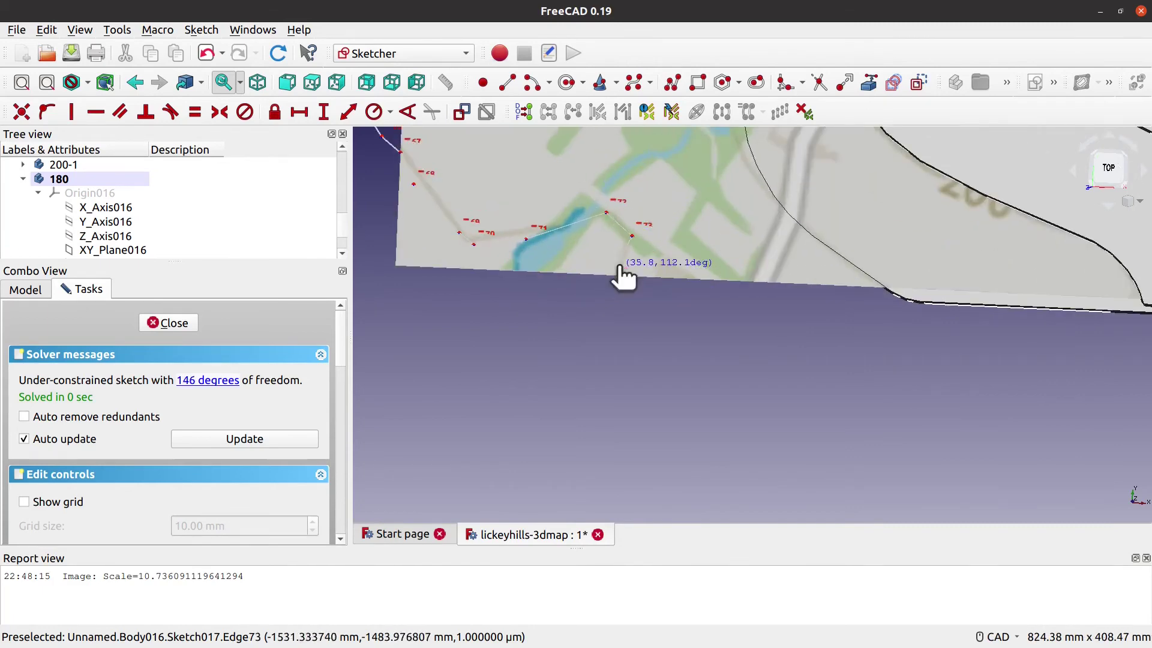
{"action": "left_click", "coordinate": [621, 275]}
{"action": "middle_click_drag", "start_coordinate": [1071, 314], "coordinate": [368, 317]}
{"action": "scroll", "coordinate": [1110, 336], "scroll_direction": "down", "scroll_amount": 3}
{"action": "left_click", "coordinate": [708, 333]}
{"action": "left_click", "coordinate": [709, 303]}
{"action": "left_click", "coordinate": [710, 228]}
{"action": "scroll", "coordinate": [637, 159], "scroll_direction": "up", "scroll_amount": 2}
{"action": "middle_click_drag", "start_coordinate": [647, 186], "coordinate": [688, 291]}
{"action": "left_click", "coordinate": [710, 299]}
{"action": "scroll", "coordinate": [663, 245], "scroll_direction": "up", "scroll_amount": 7}
{"action": "left_click", "coordinate": [725, 452]}
{"action": "scroll", "coordinate": [675, 443], "scroll_direction": "up", "scroll_amount": 6}
{"action": "left_click", "coordinate": [638, 396]}
{"action": "scroll", "coordinate": [755, 322], "scroll_direction": "down", "scroll_amount": 18}
{"action": "key", "text": "Escape"}
{"action": "middle_click_drag", "start_coordinate": [895, 281], "coordinate": [679, 361]}
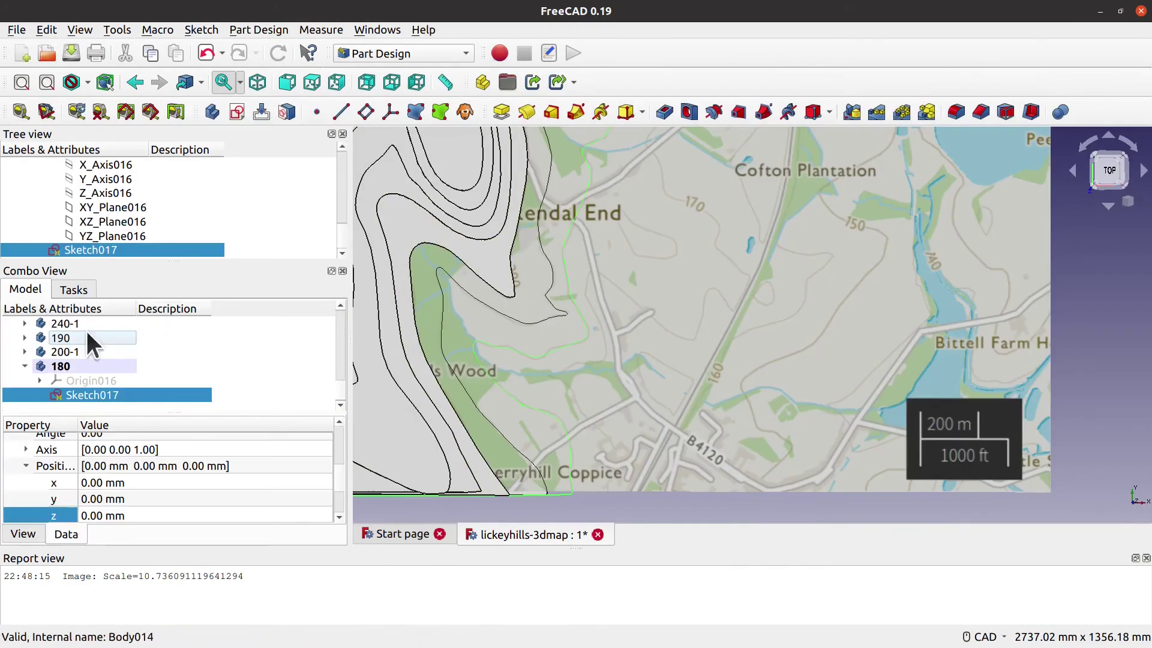
Step: Pad Sketch017 into Pad016 and set body 180's Placement z to -20 mm
{"action": "left_click", "coordinate": [501, 111]}
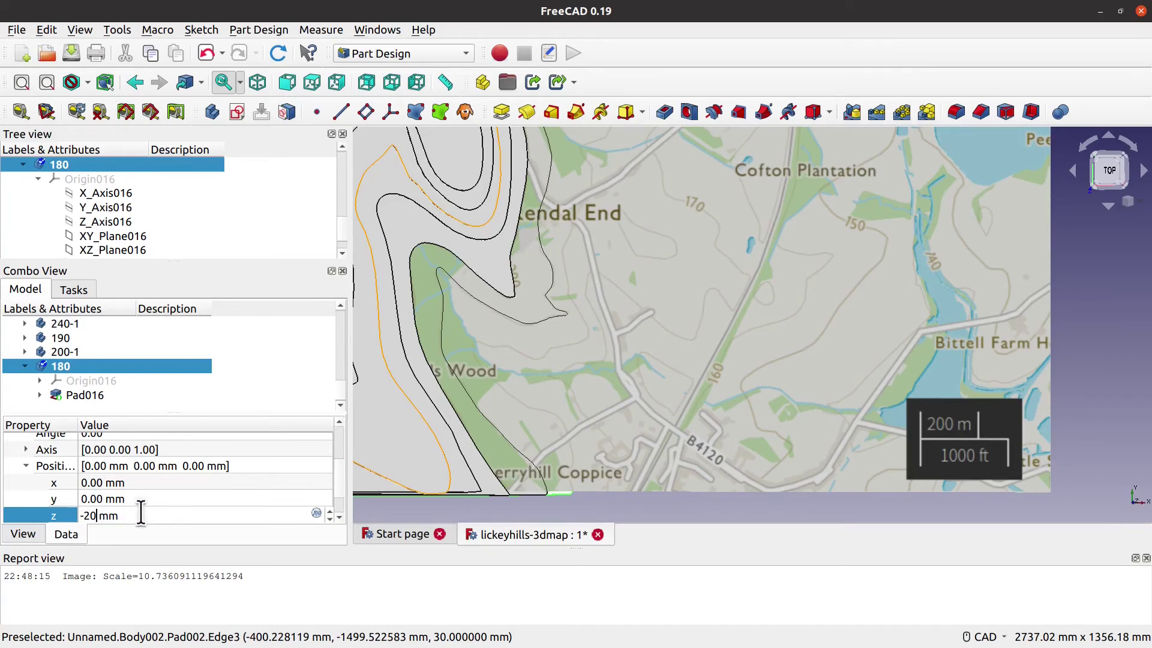
{"action": "key", "text": "Return"}
{"action": "scroll", "coordinate": [625, 398], "scroll_direction": "down", "scroll_amount": 1}
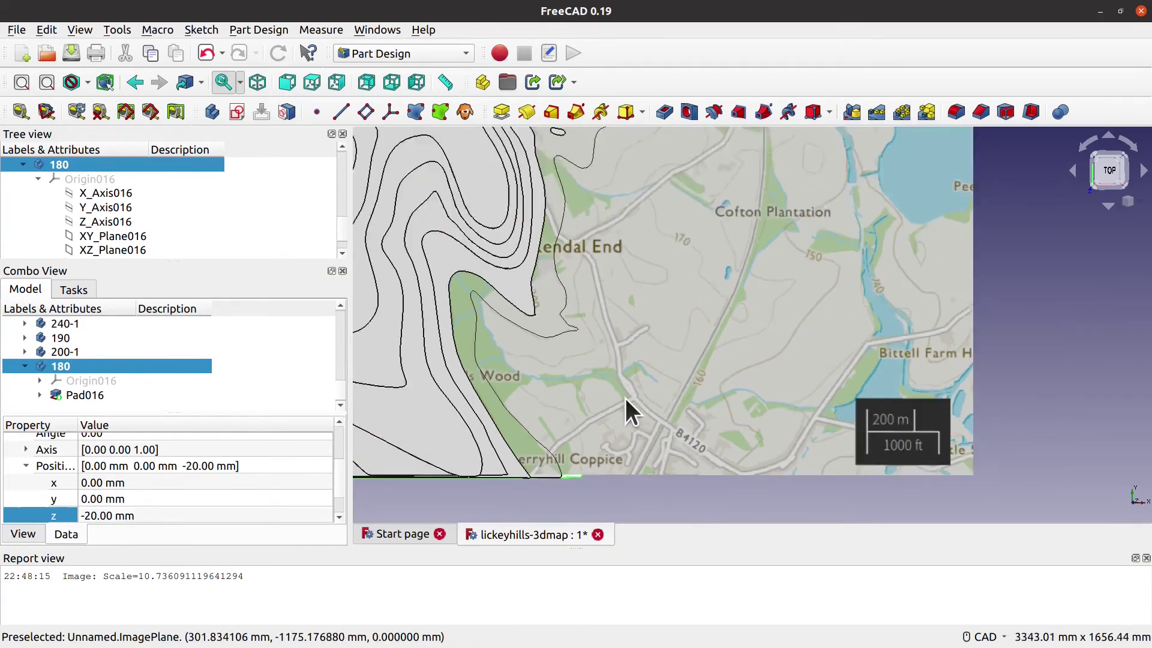
{"action": "scroll", "coordinate": [625, 384], "scroll_direction": "down", "scroll_amount": 1}
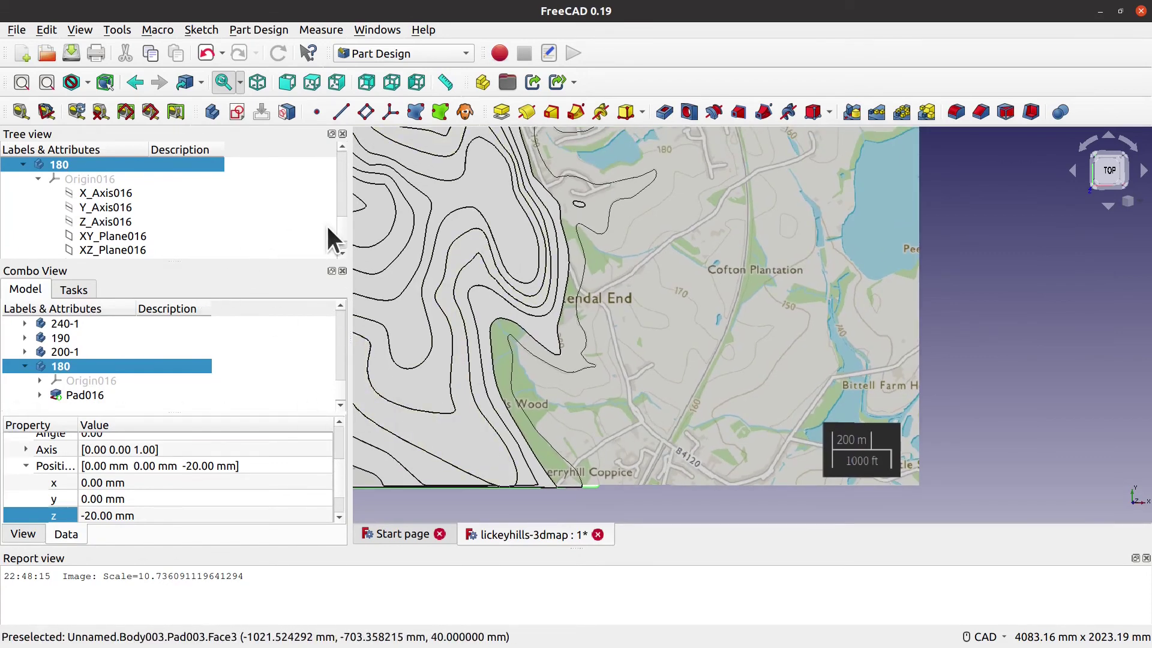
{"action": "scroll", "coordinate": [344, 227], "scroll_direction": "up", "scroll_amount": 5}
{"action": "left_click", "coordinate": [66, 179]}
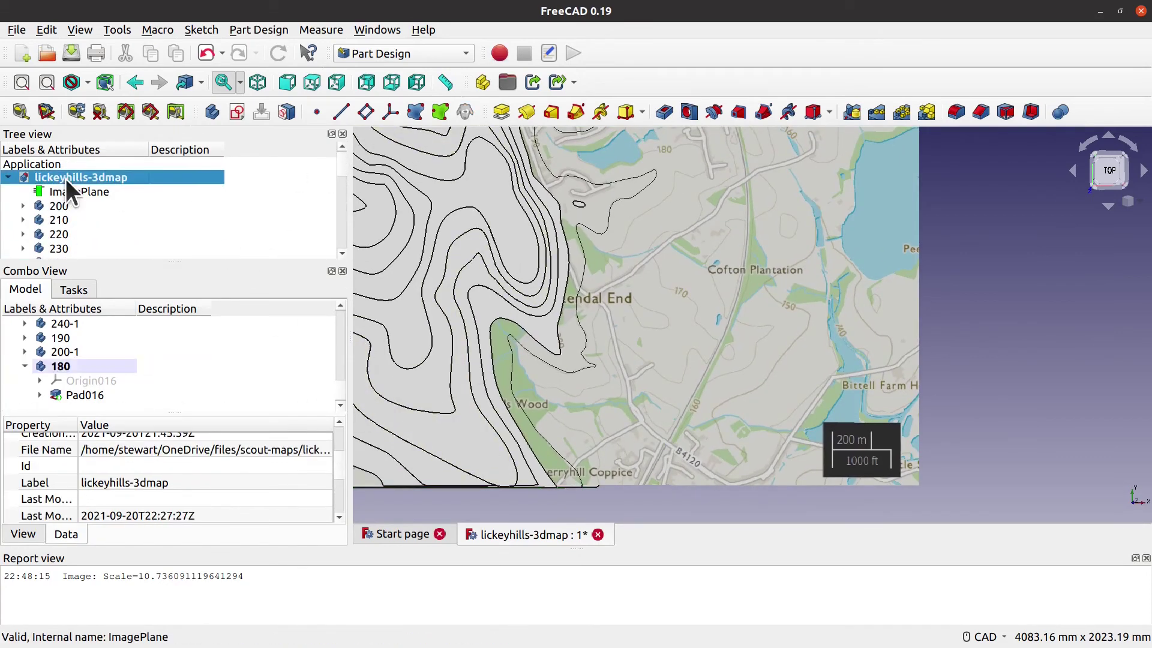
Step: Hide the ImagePlane and inspect the stacked contour layers from several angles
{"action": "left_click", "coordinate": [66, 189]}
{"action": "key", "text": "space"}
{"action": "scroll", "coordinate": [618, 318], "scroll_direction": "down", "scroll_amount": 8}
{"action": "middle_click_drag", "start_coordinate": [768, 442], "coordinate": [650, 390]}
{"action": "scroll", "coordinate": [634, 348], "scroll_direction": "down", "scroll_amount": 1}
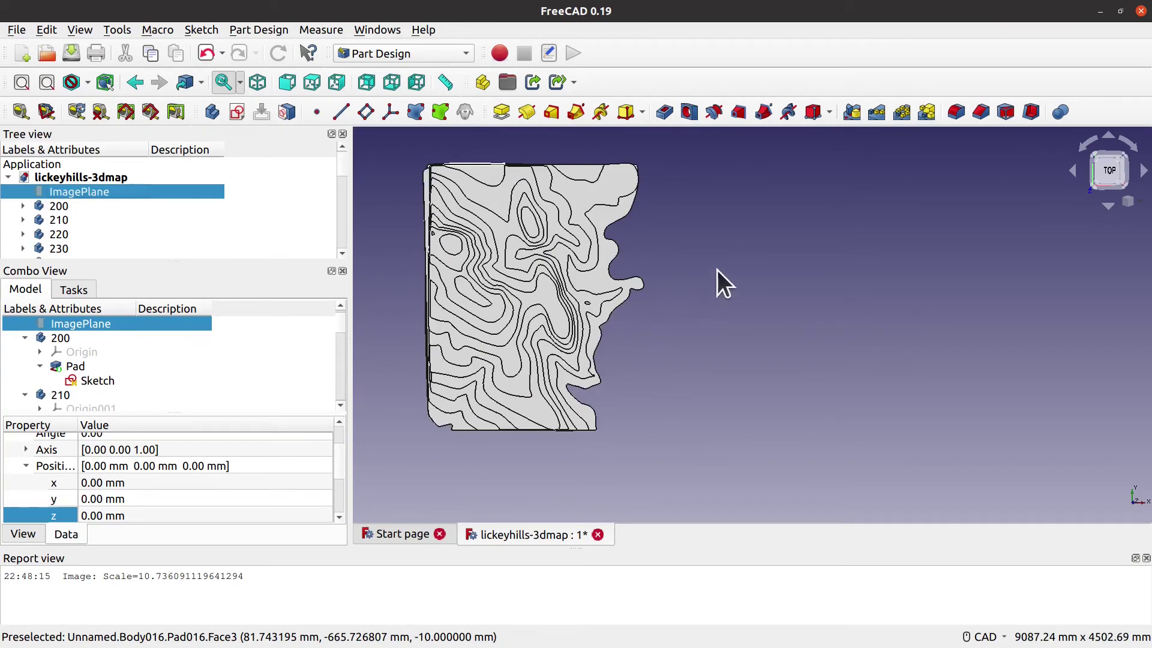
{"action": "middle_click_drag", "start_coordinate": [717, 269], "coordinate": [814, 380]}
{"action": "scroll", "coordinate": [835, 397], "scroll_direction": "up", "scroll_amount": 1}
{"action": "middle_click_drag", "start_coordinate": [783, 431], "coordinate": [823, 313]}
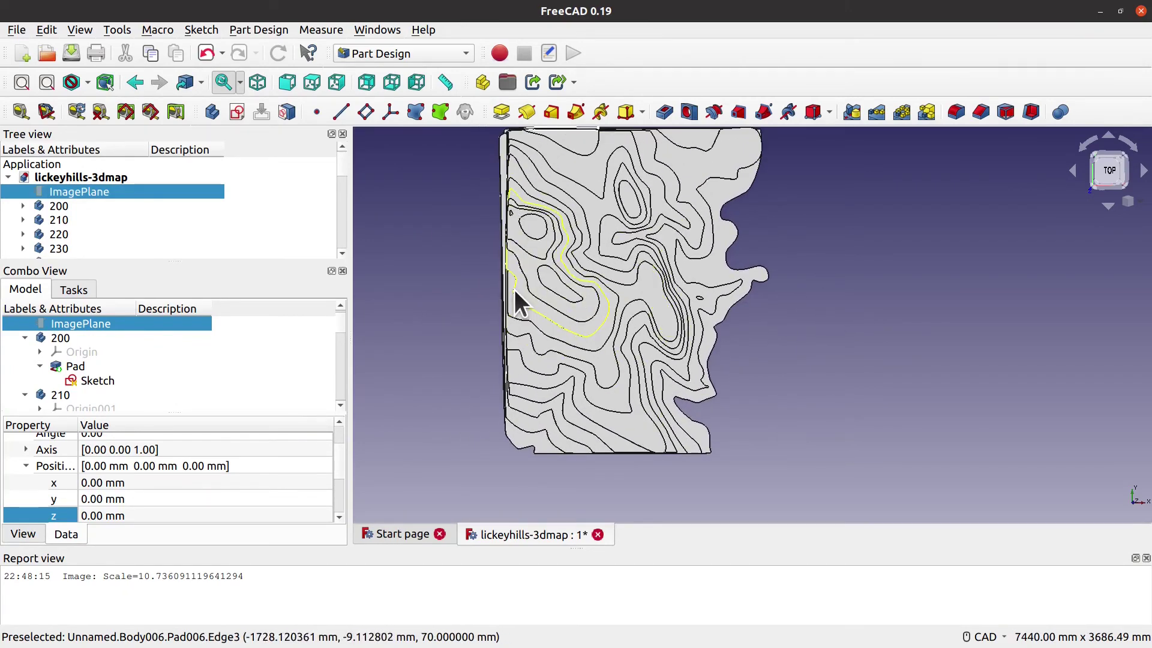
{"action": "scroll", "coordinate": [513, 289], "scroll_direction": "up", "scroll_amount": 1}
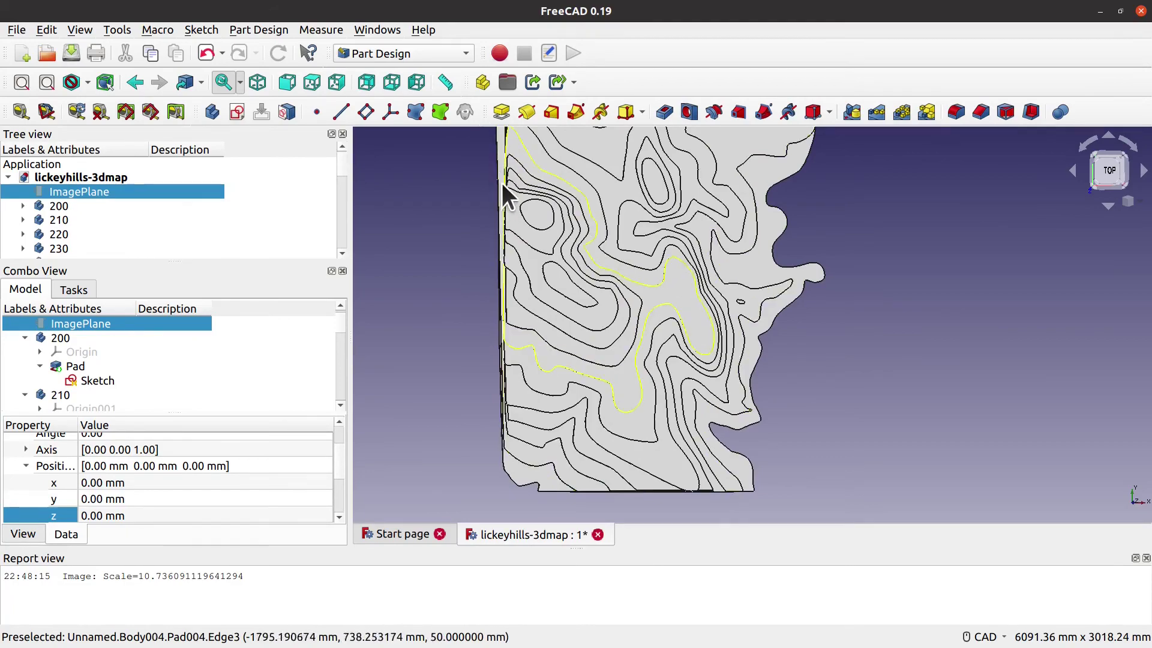
{"action": "scroll", "coordinate": [493, 361], "scroll_direction": "up", "scroll_amount": 2}
{"action": "middle_click_drag", "start_coordinate": [468, 319], "coordinate": [681, 336]}
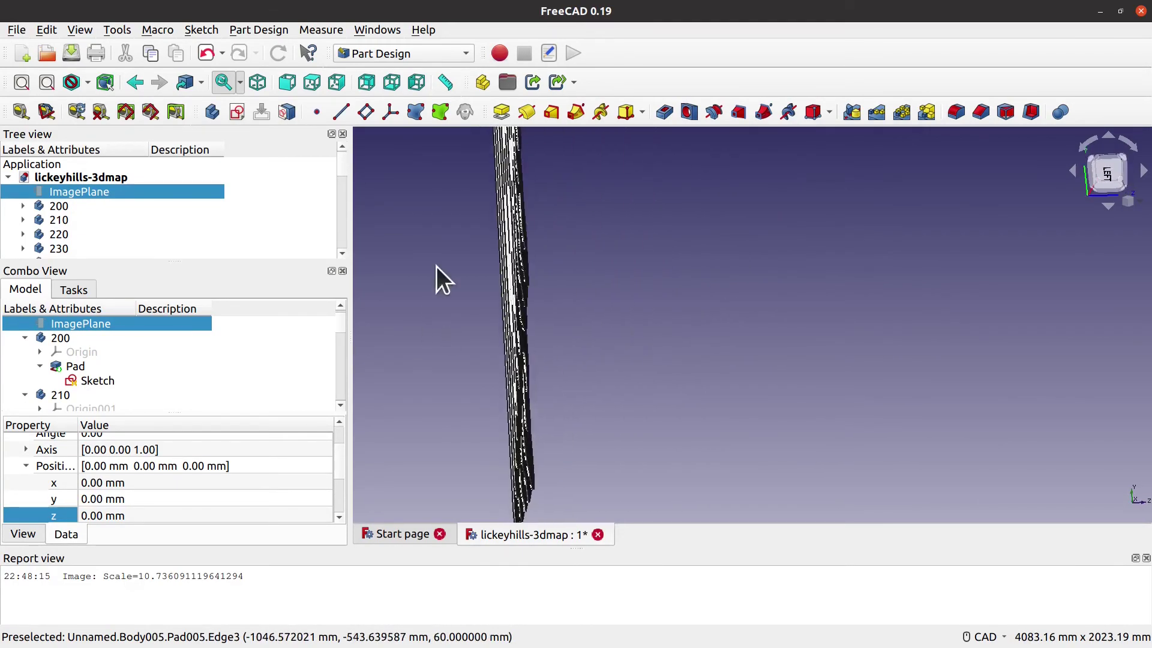
{"action": "middle_click_drag", "start_coordinate": [697, 288], "coordinate": [530, 307]}
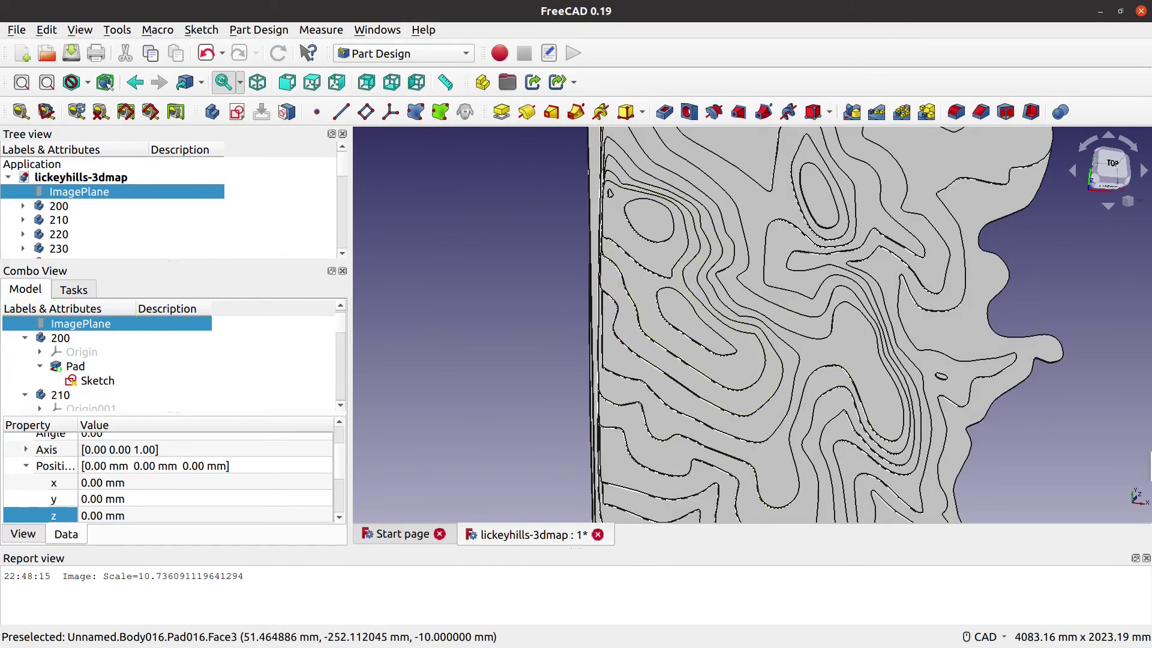
{"action": "mouse_move", "coordinate": [1015, 445]}
{"action": "middle_mouse_down"}
{"action": "mouse_move", "coordinate": [751, 354]}
{"action": "mouse_move", "coordinate": [928, 366]}
{"action": "mouse_move", "coordinate": [918, 388]}
{"action": "mouse_move", "coordinate": [1023, 424]}
{"action": "middle_mouse_up"}
{"action": "scroll", "coordinate": [1023, 425], "scroll_direction": "down", "scroll_amount": 1}
Step: Switch to the Part workbench and orbit the terraced terrain model
{"action": "left_click", "coordinate": [432, 58]}
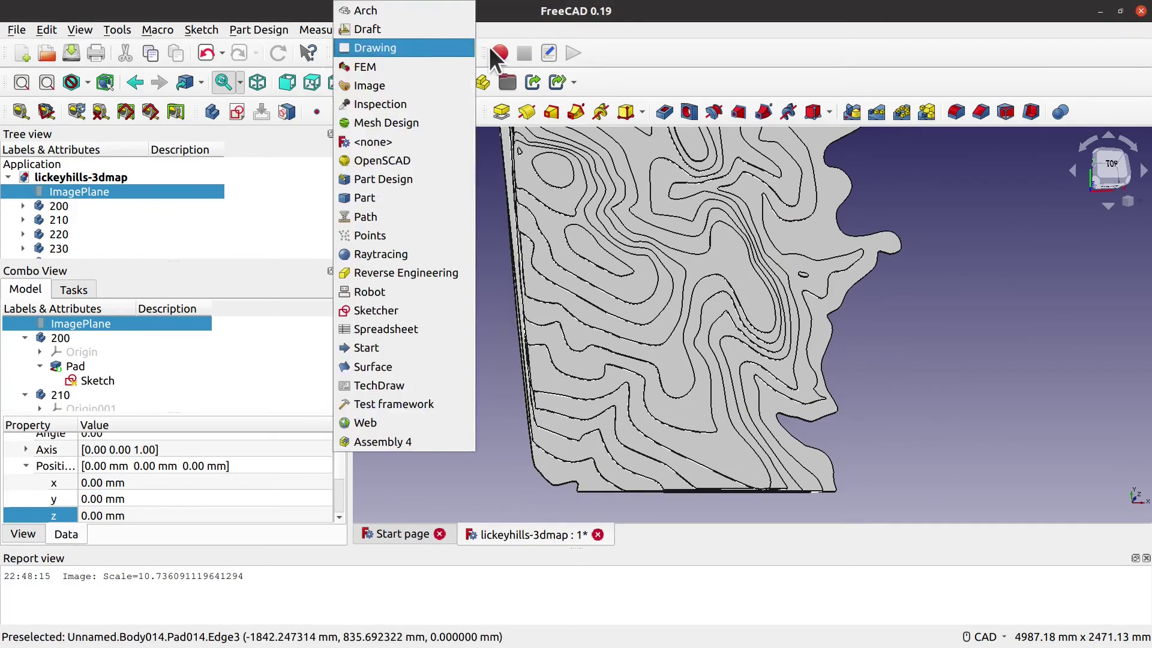
{"action": "left_click", "coordinate": [366, 198]}
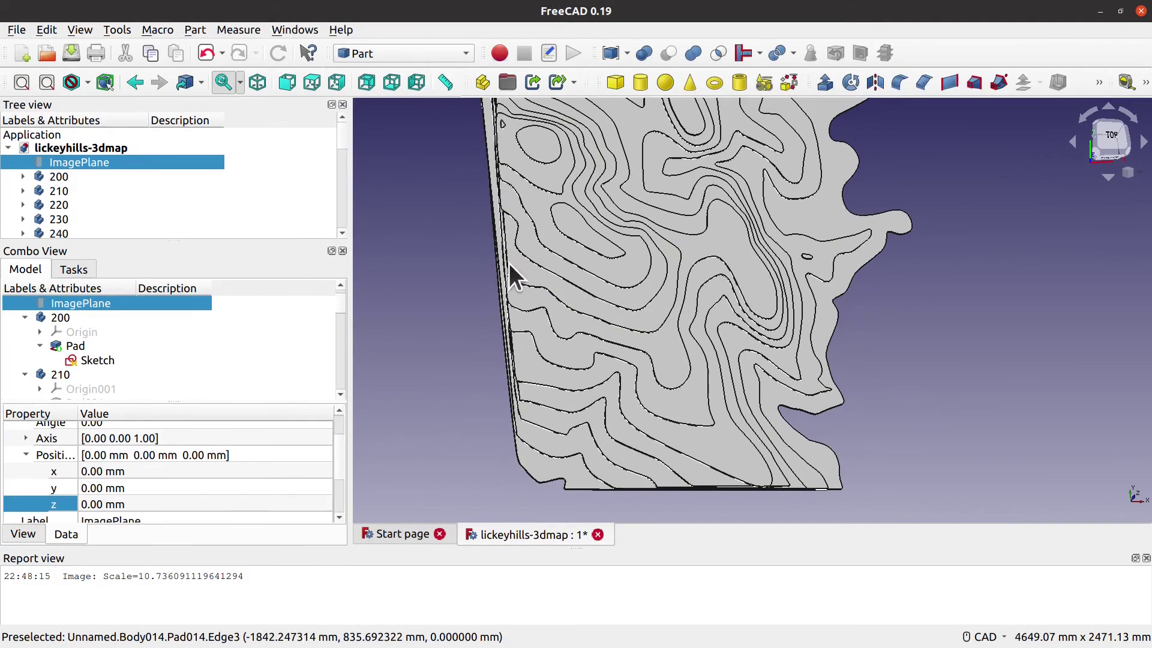
{"action": "mouse_move", "coordinate": [925, 326]}
{"action": "middle_mouse_down"}
{"action": "mouse_move", "coordinate": [920, 314]}
{"action": "mouse_move", "coordinate": [888, 329]}
{"action": "mouse_move", "coordinate": [906, 324]}
{"action": "middle_mouse_up"}
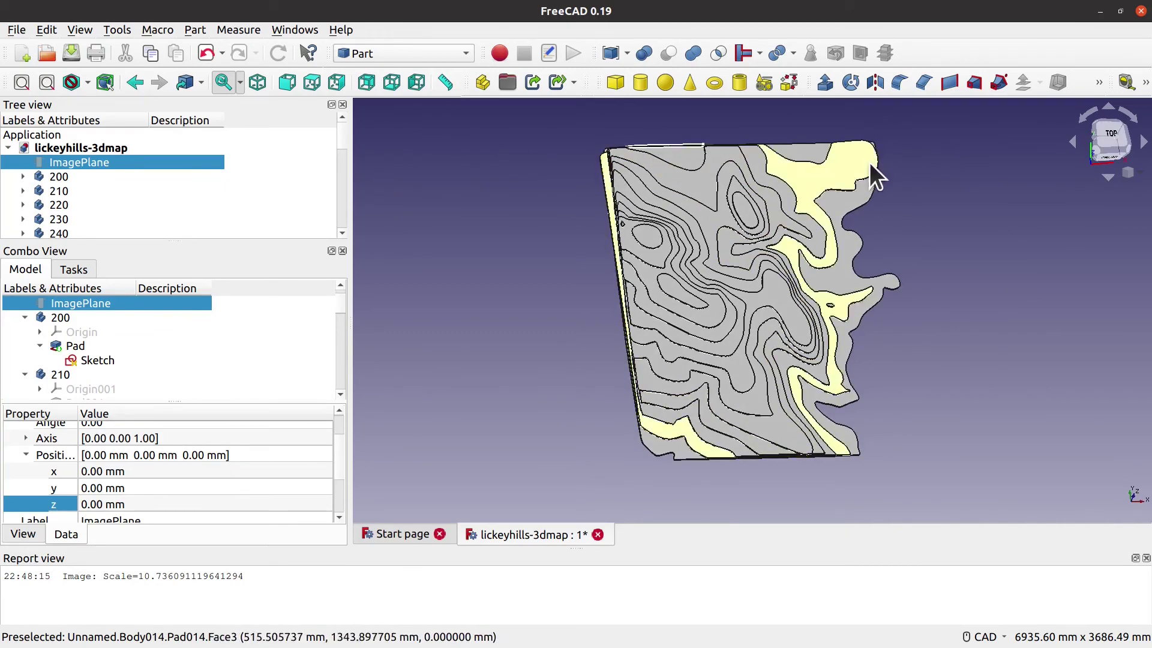
{"action": "middle_click_drag", "start_coordinate": [927, 216], "coordinate": [915, 224]}
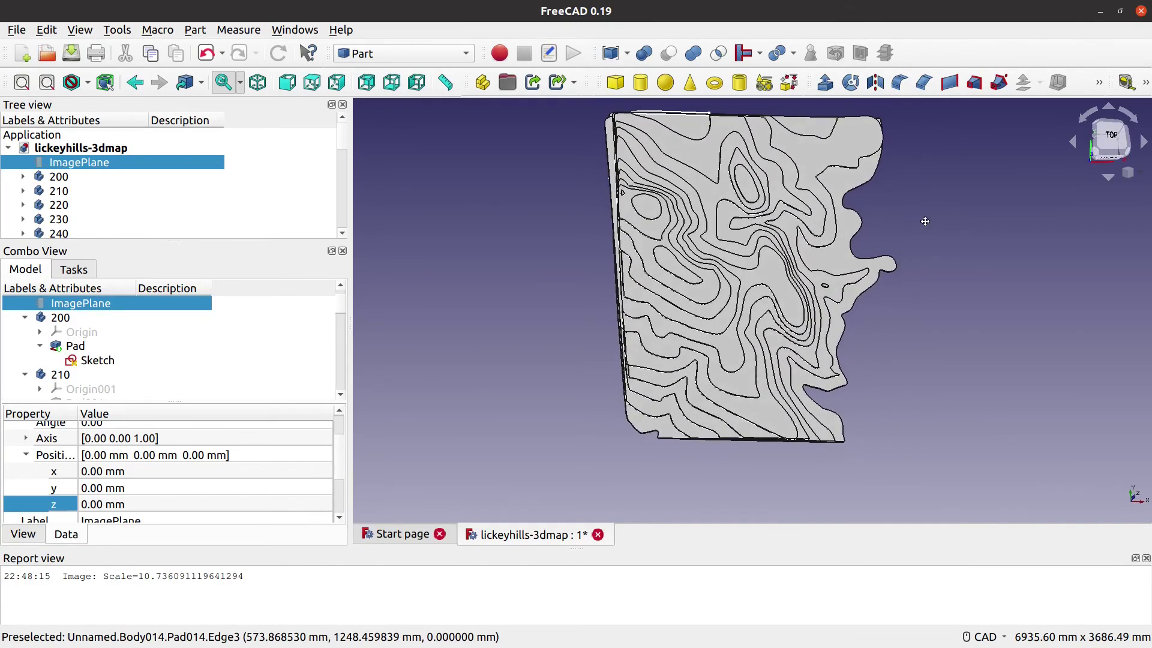
{"action": "middle_click_drag", "start_coordinate": [707, 448], "coordinate": [750, 442]}
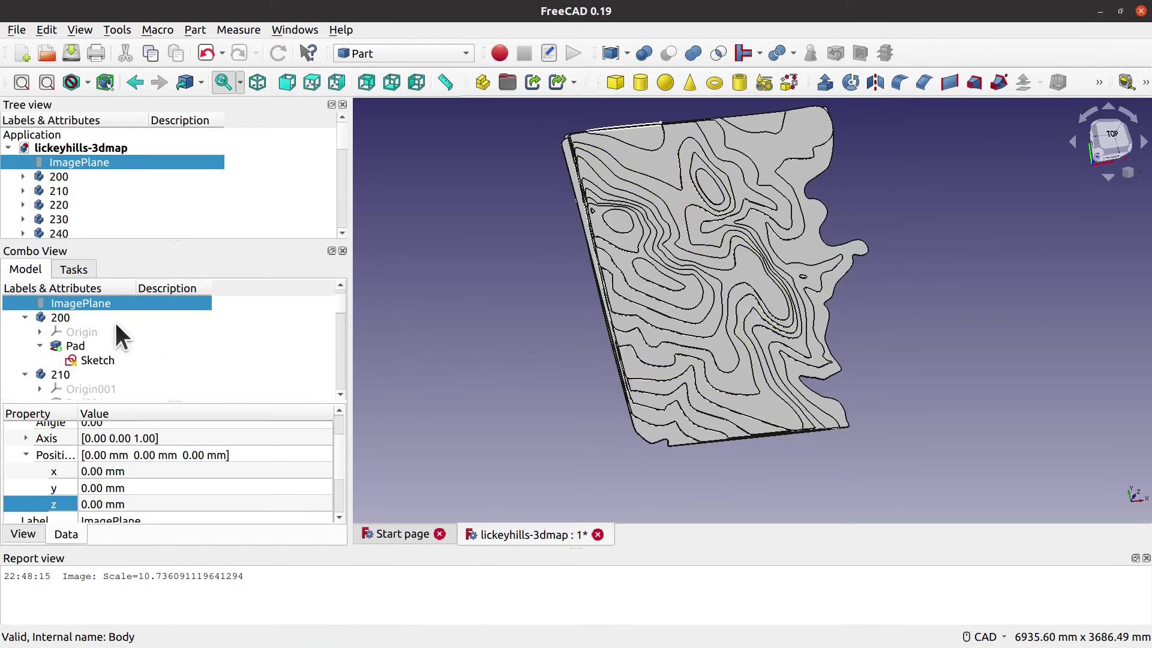
Step: Collapse bodies 200, 210, 220, 250, 260, 270 and 280 in the model tree
{"action": "left_click", "coordinate": [24, 317]}
{"action": "left_click", "coordinate": [24, 331]}
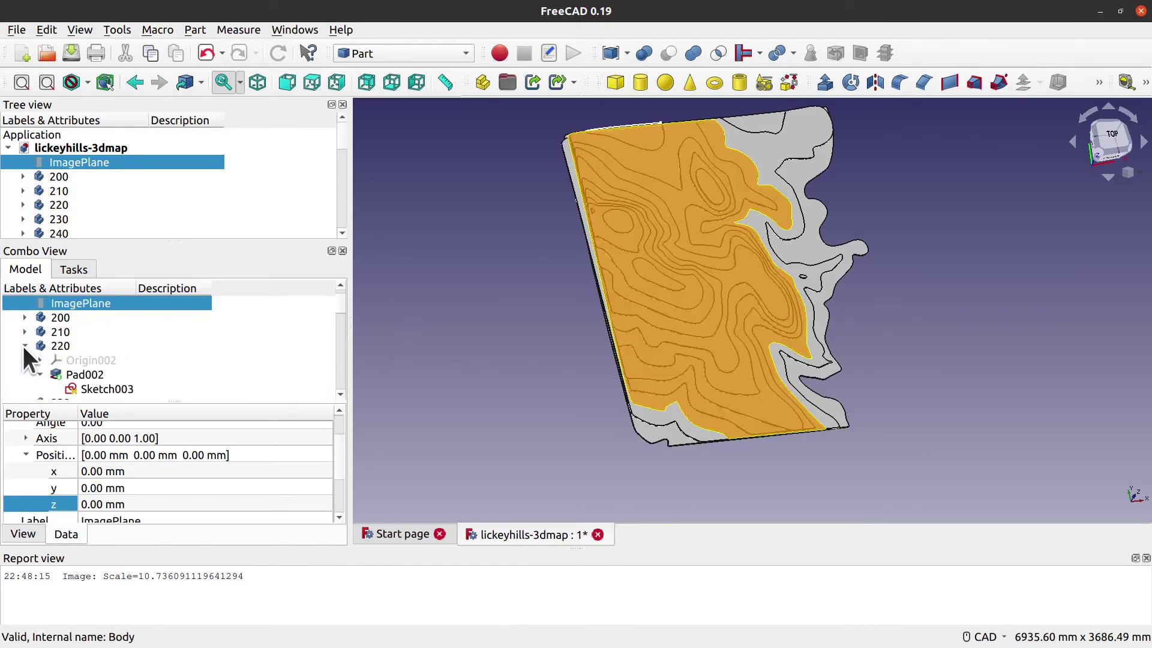
{"action": "left_click", "coordinate": [24, 345]}
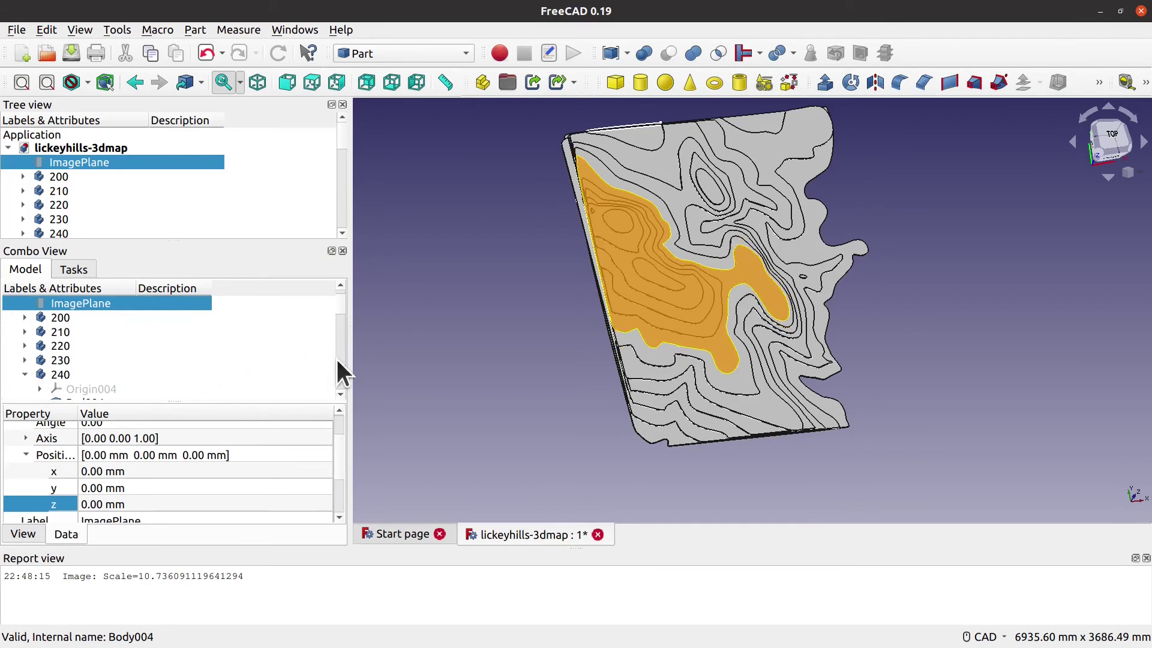
{"action": "scroll", "coordinate": [255, 363], "scroll_direction": "down", "scroll_amount": 3}
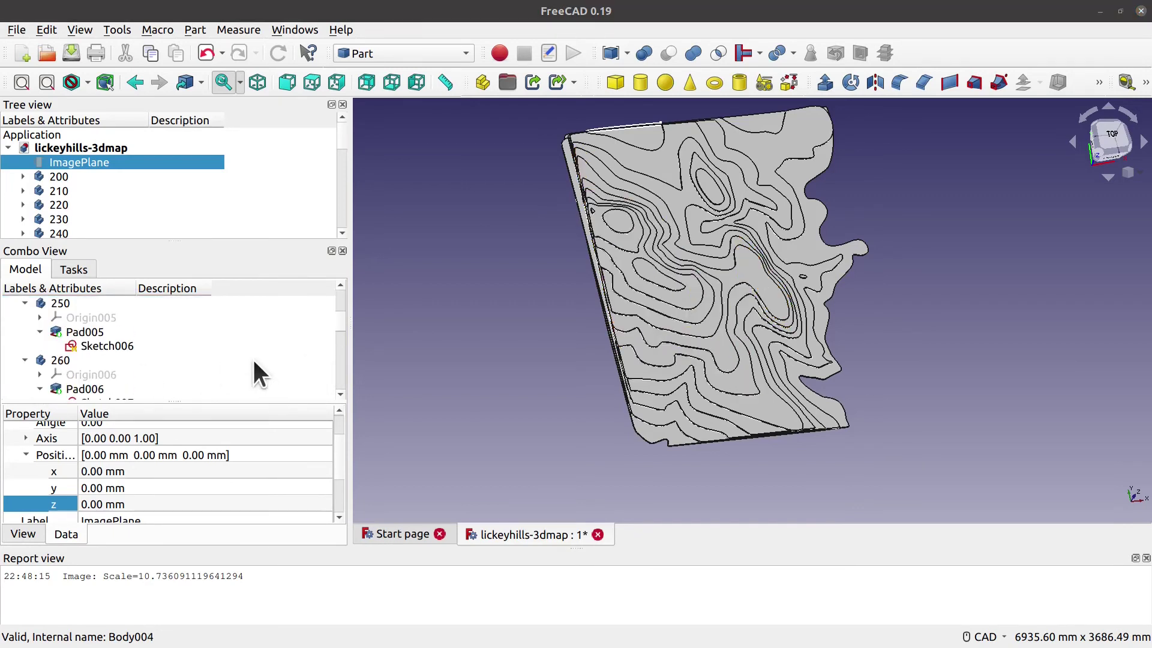
{"action": "left_click", "coordinate": [25, 303]}
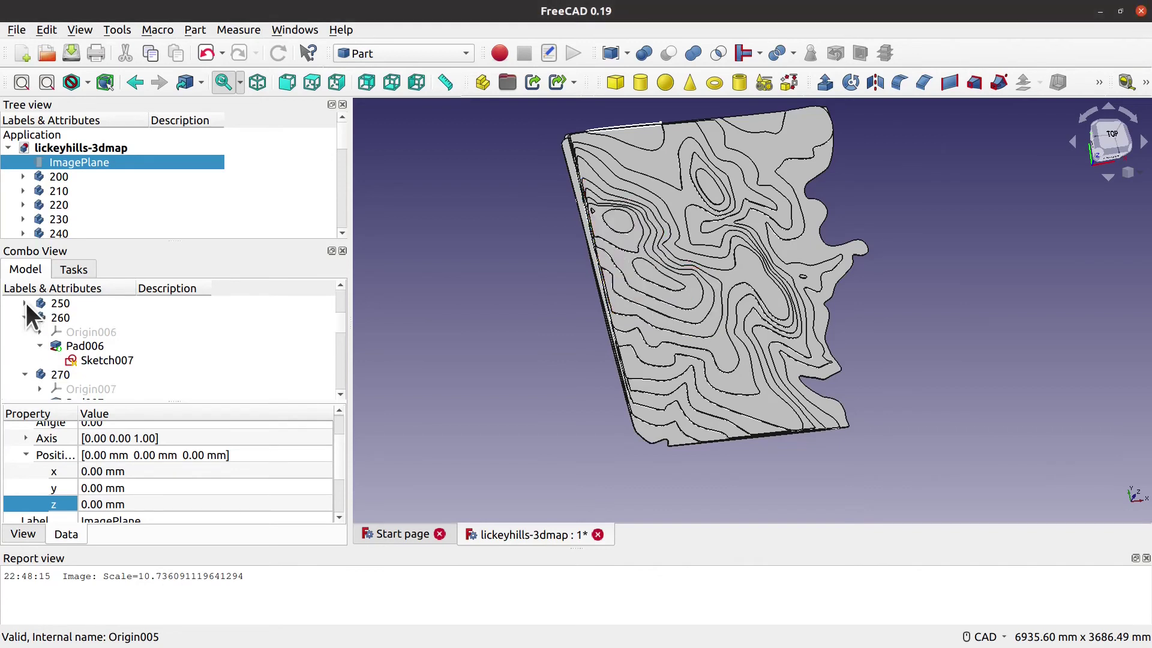
{"action": "left_click", "coordinate": [25, 317]}
{"action": "left_click", "coordinate": [23, 332]}
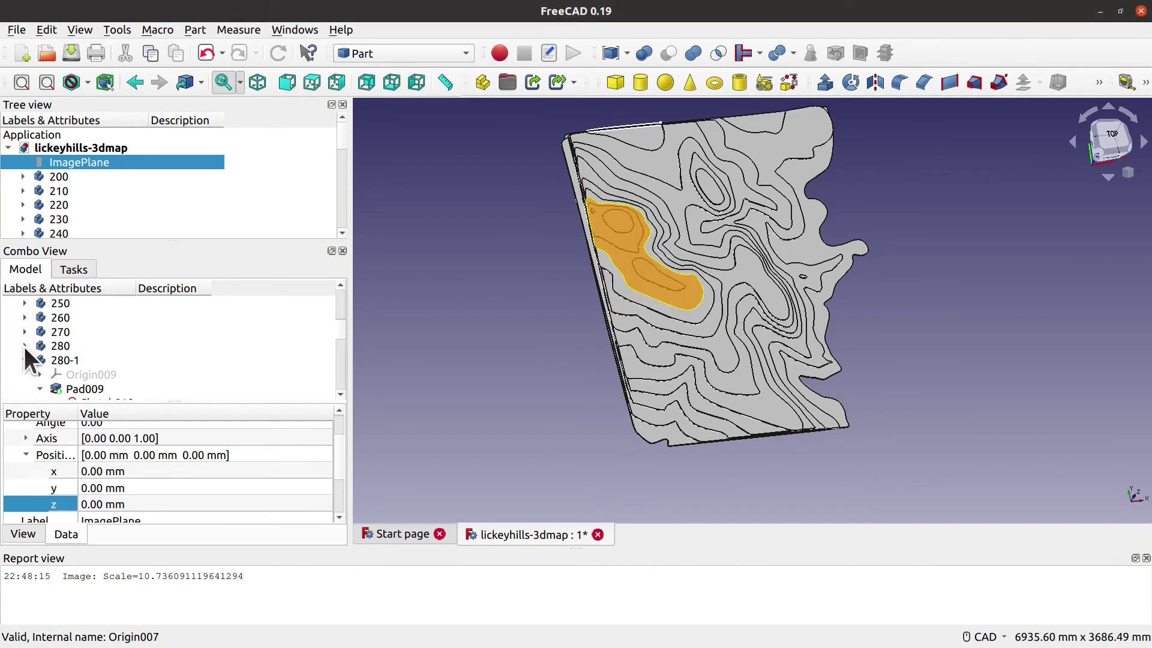
{"action": "left_click", "coordinate": [23, 345]}
{"action": "scroll", "coordinate": [93, 344], "scroll_direction": "up", "scroll_amount": 2}
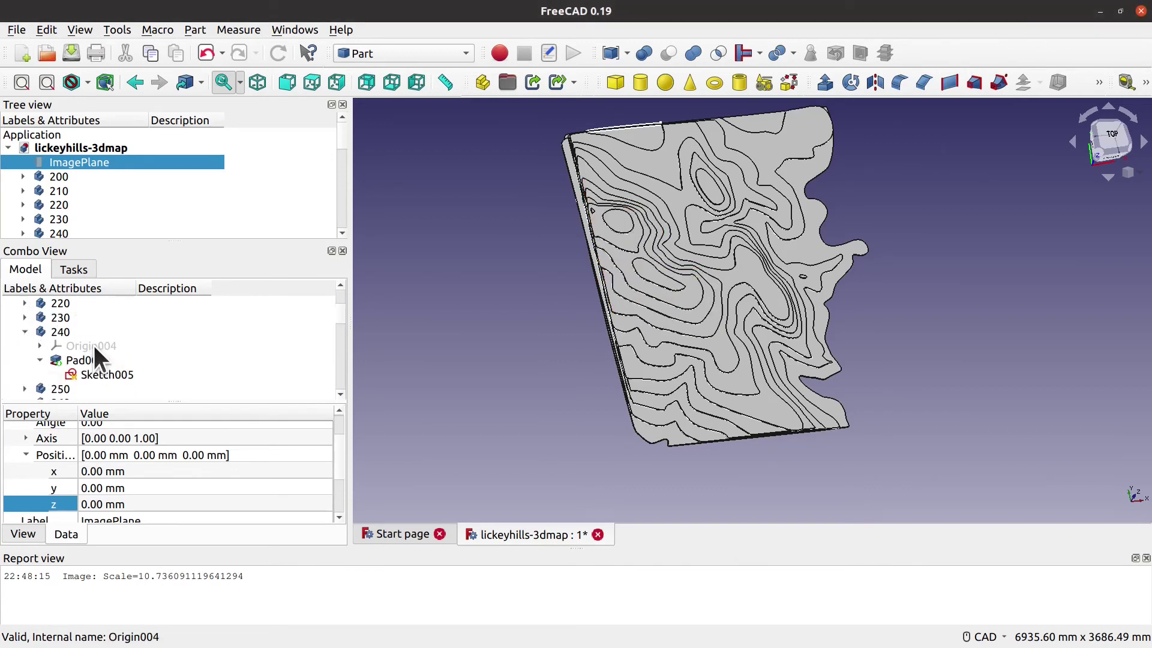
Step: Collapse bodies 240, 280-1, 290, 290-1, 230-1 and 180, then select body 200
{"action": "left_click", "coordinate": [24, 332]}
{"action": "scroll", "coordinate": [91, 359], "scroll_direction": "down", "scroll_amount": 2}
{"action": "scroll", "coordinate": [39, 340], "scroll_direction": "down", "scroll_amount": 1}
{"action": "scroll", "coordinate": [40, 337], "scroll_direction": "up", "scroll_amount": 1}
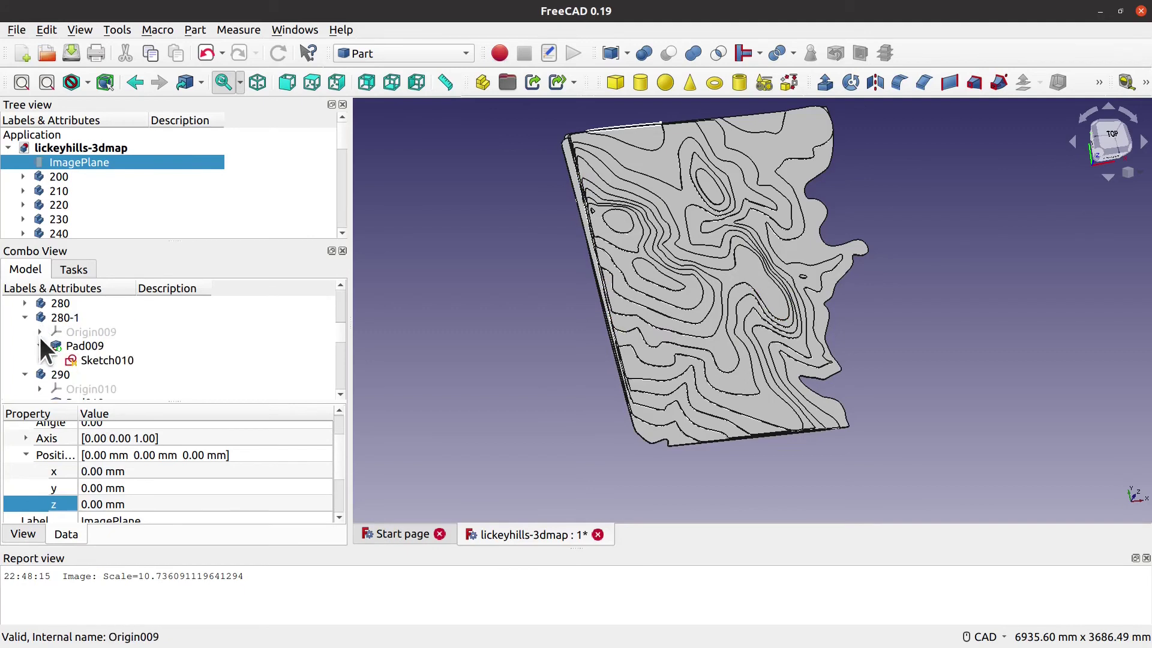
{"action": "left_click", "coordinate": [24, 317]}
{"action": "left_click", "coordinate": [24, 331]}
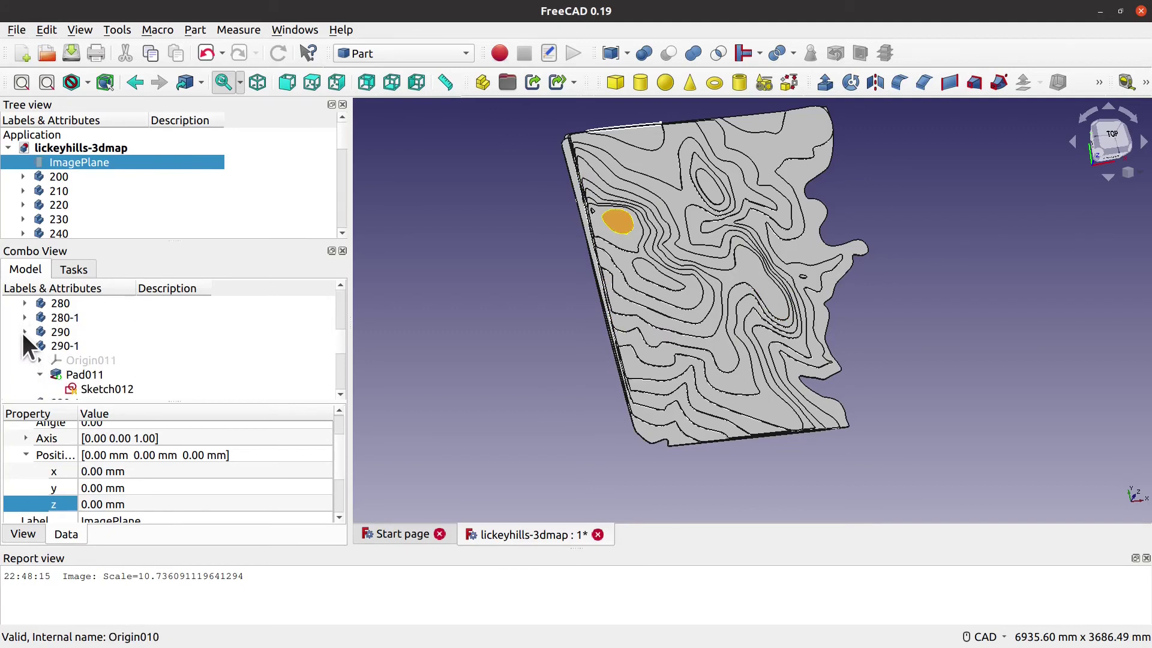
{"action": "left_click", "coordinate": [25, 346]}
{"action": "left_click", "coordinate": [25, 360]}
{"action": "scroll", "coordinate": [139, 362], "scroll_direction": "down", "scroll_amount": 2}
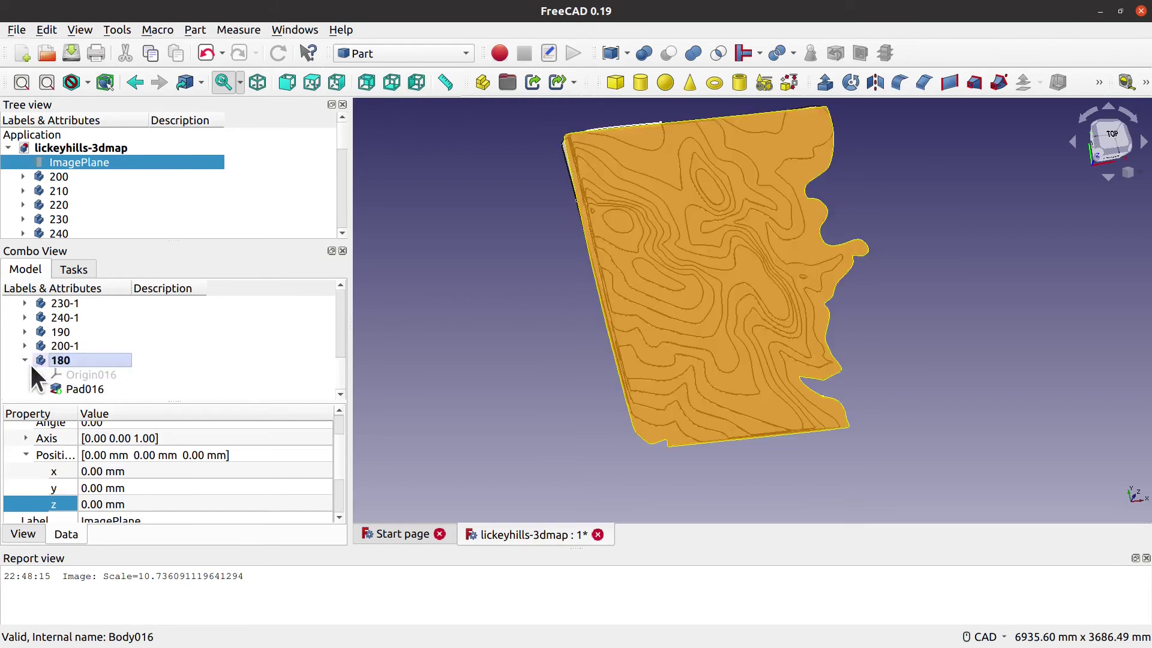
{"action": "left_click", "coordinate": [25, 360]}
{"action": "scroll", "coordinate": [92, 362], "scroll_direction": "up", "scroll_amount": 5}
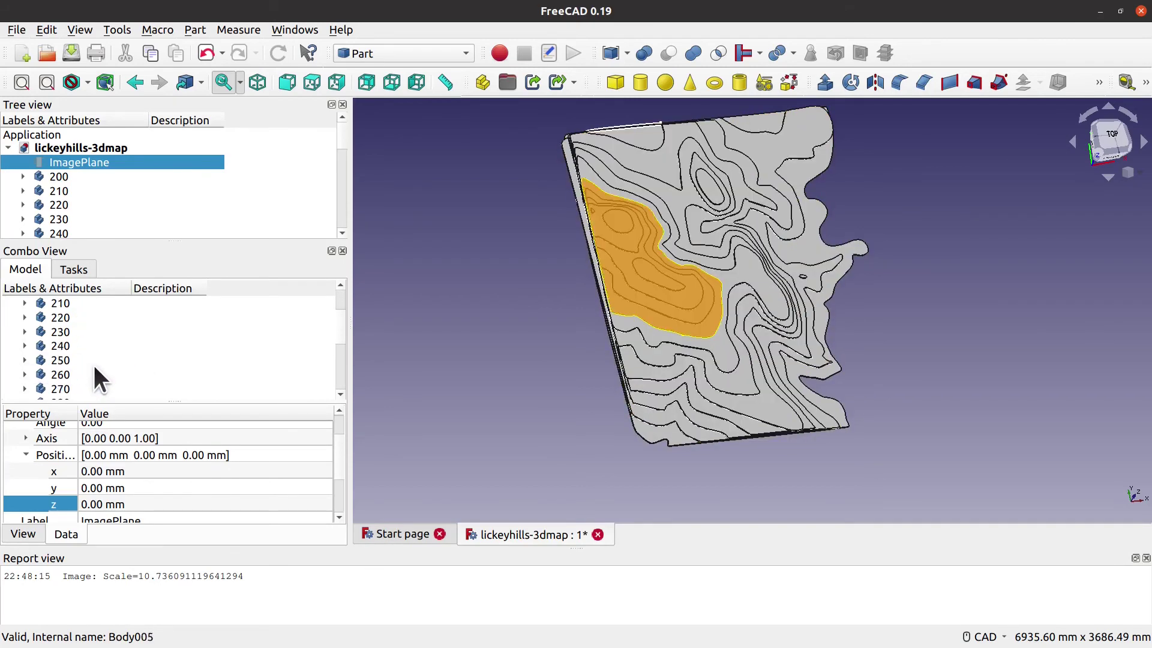
{"action": "scroll", "coordinate": [93, 362], "scroll_direction": "up", "scroll_amount": 3}
{"action": "left_click", "coordinate": [70, 346]}
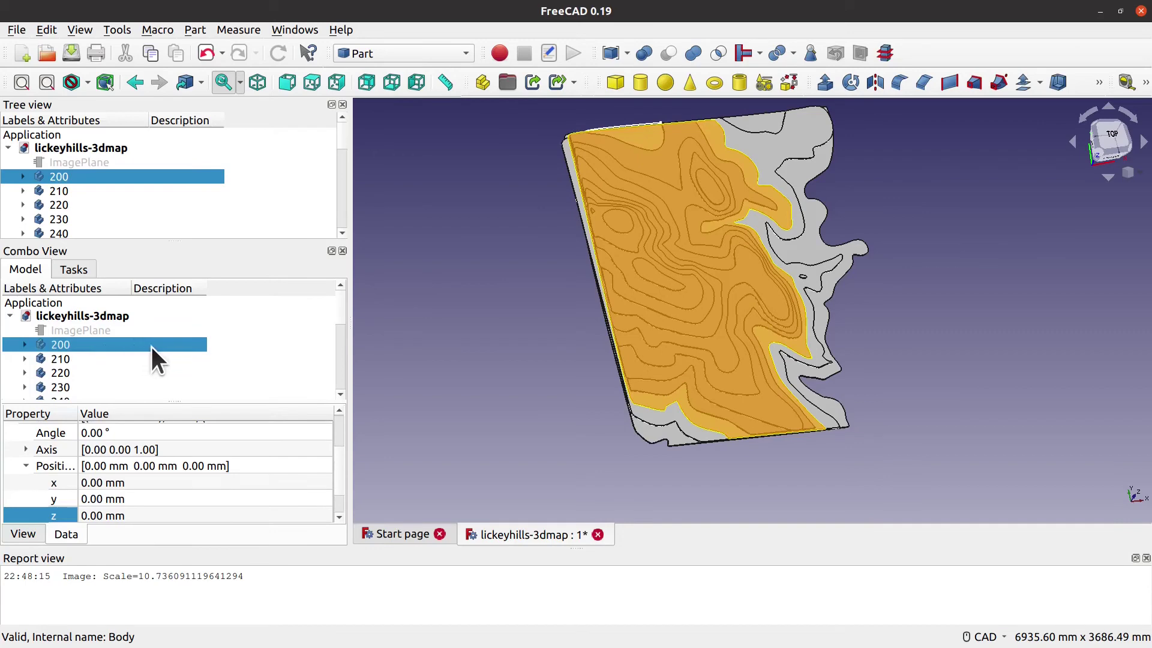
Step: Combine bodies 200 through 180 into one Compound, then add a Part Cube
{"action": "scroll", "coordinate": [345, 317], "scroll_direction": "down", "scroll_amount": 5}
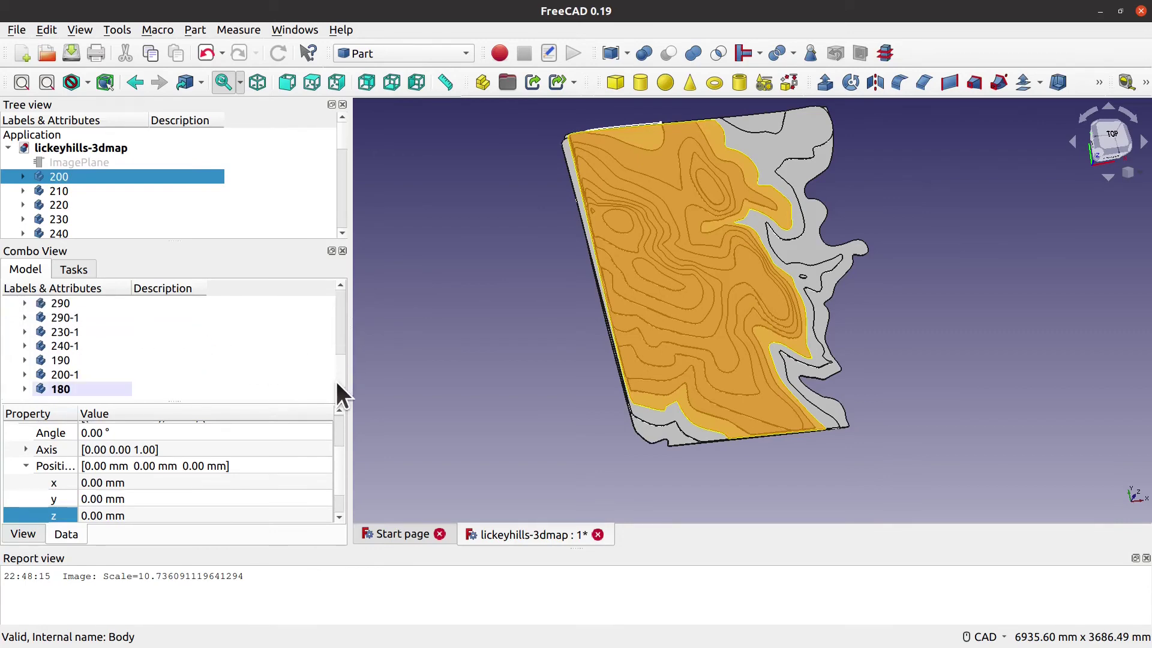
{"action": "left_click", "coordinate": [105, 388], "text": "shift"}
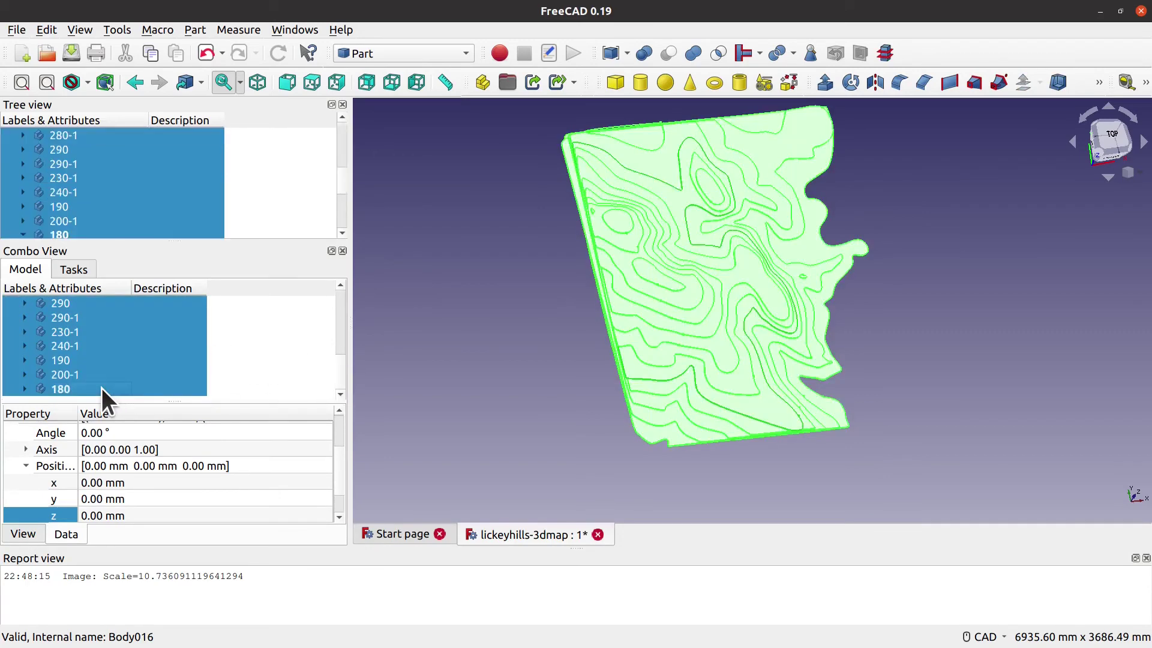
{"action": "left_click", "coordinate": [611, 54]}
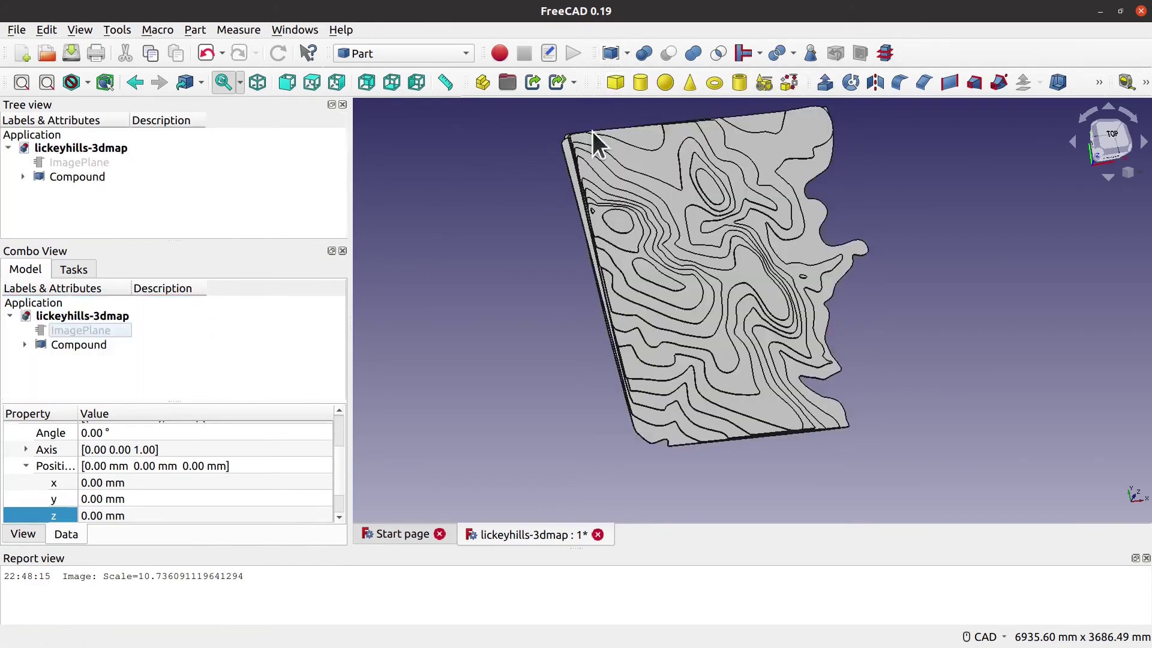
{"action": "left_click", "coordinate": [84, 345]}
{"action": "middle_click_drag", "start_coordinate": [494, 337], "coordinate": [476, 368]}
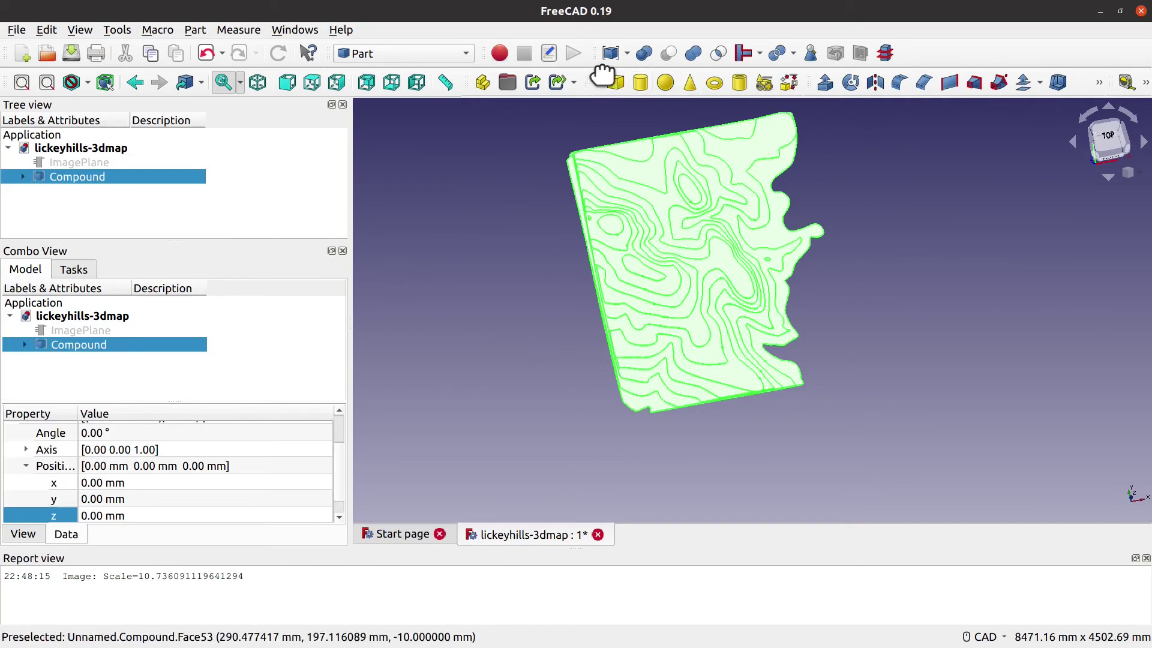
{"action": "left_click", "coordinate": [617, 82]}
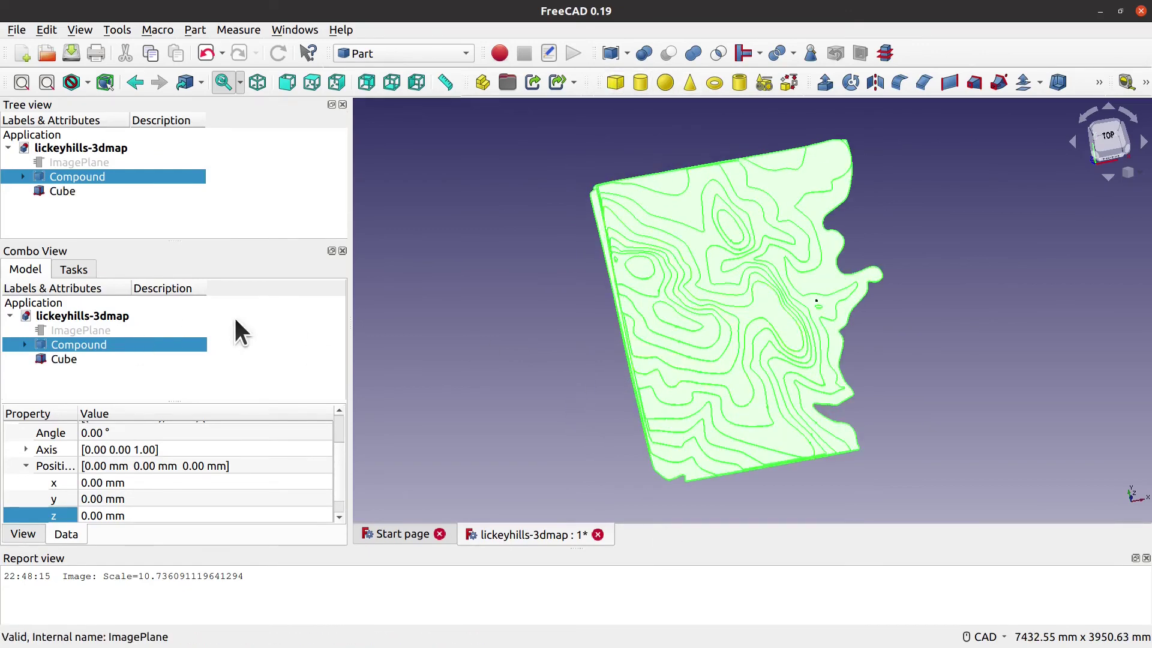
Step: Transform the Cube, dragging it along X to -2164 mm beyond the map's left edge
{"action": "left_click", "coordinate": [55, 190]}
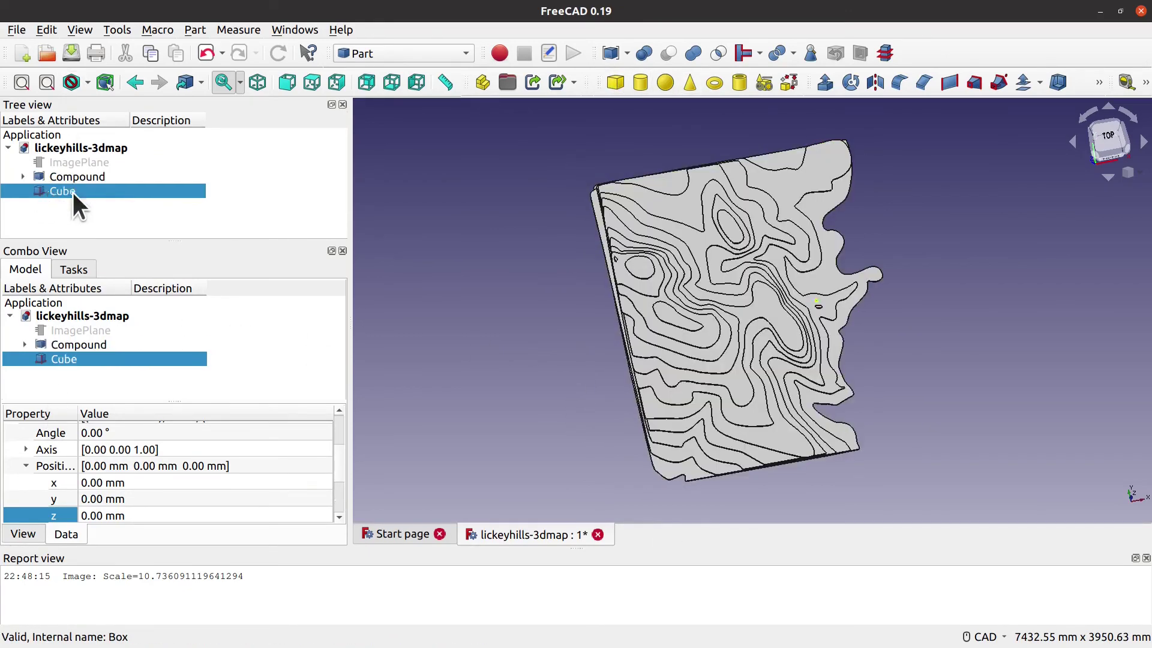
{"action": "right_click", "coordinate": [100, 192]}
{"action": "left_click", "coordinate": [226, 222]}
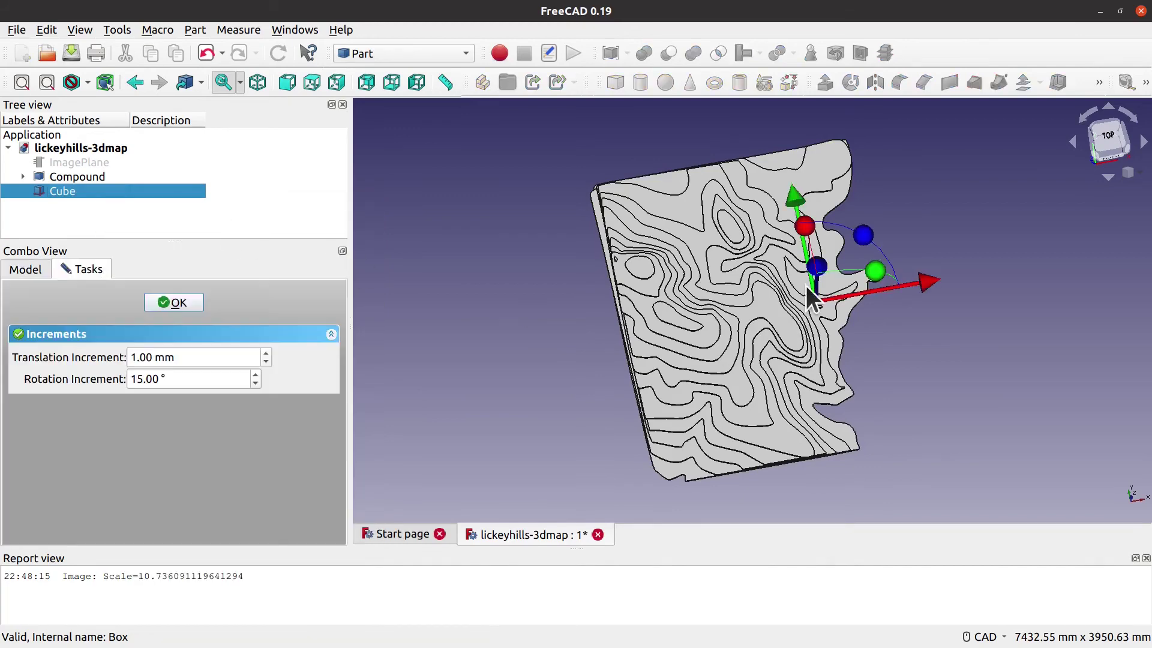
{"action": "left_click_drag", "start_coordinate": [910, 271], "coordinate": [691, 315]}
{"action": "middle_click_drag", "start_coordinate": [524, 395], "coordinate": [623, 342]}
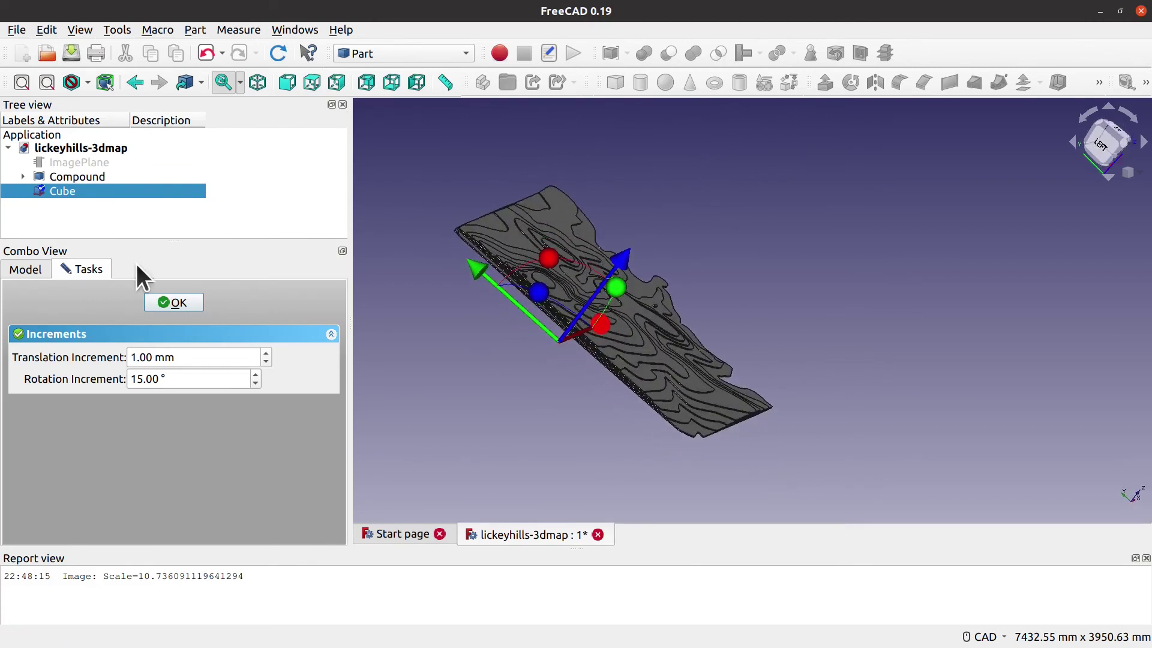
{"action": "left_click", "coordinate": [172, 307]}
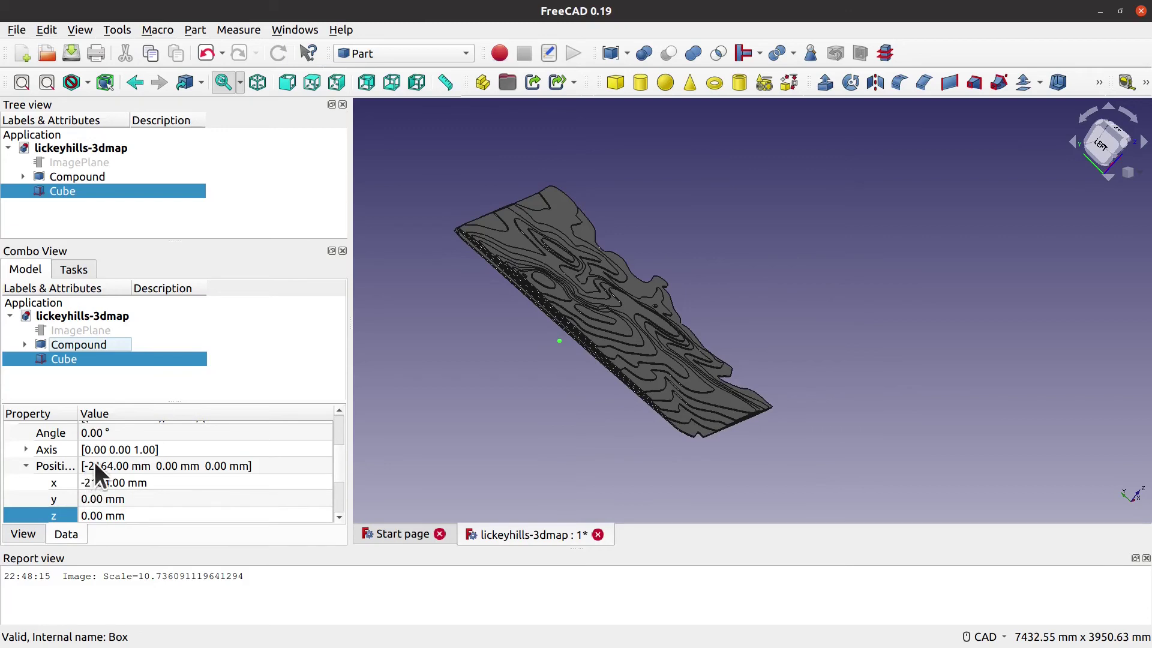
{"action": "scroll", "coordinate": [95, 463], "scroll_direction": "up", "scroll_amount": 2}
{"action": "scroll", "coordinate": [95, 462], "scroll_direction": "down", "scroll_amount": 3}
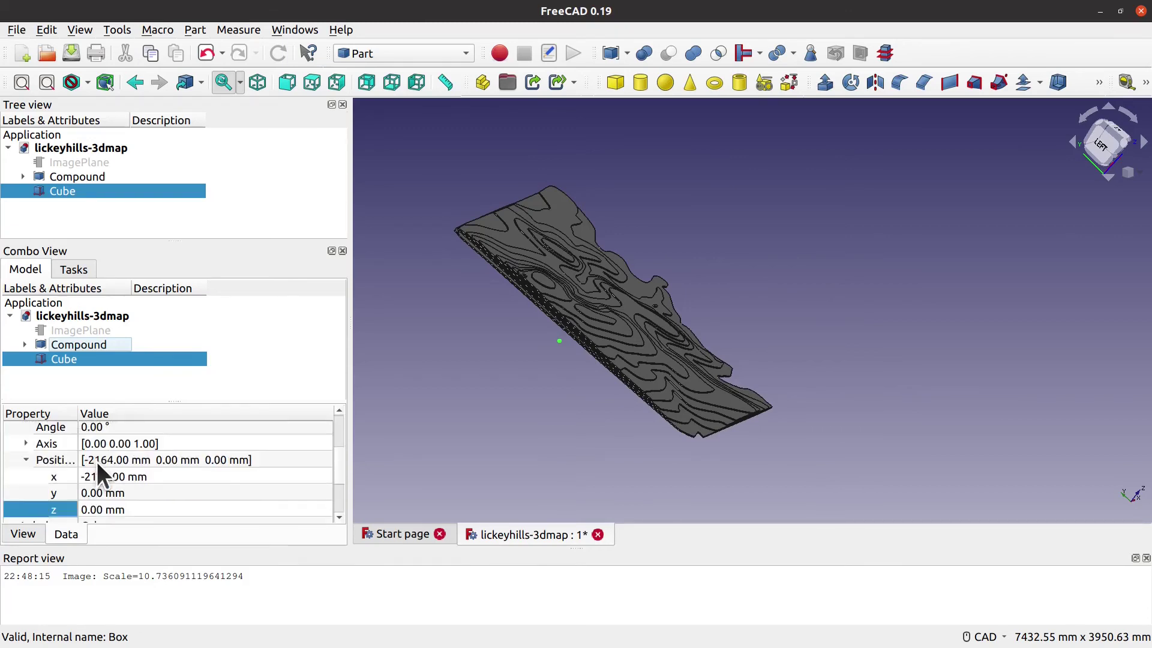
{"action": "left_click", "coordinate": [109, 481]}
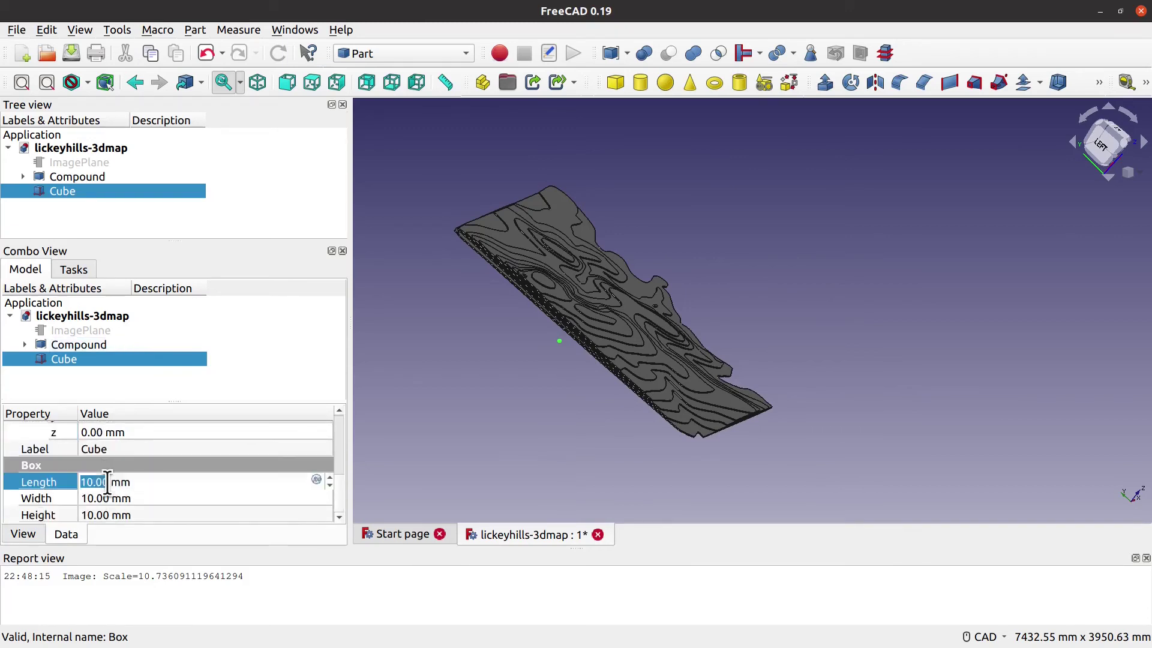
Step: Set the Cube's Length to 200 mm, Height to 200 mm and Width to 2500 mm
{"action": "type", "text": "220"}
{"action": "key", "text": "BackSpace"}
{"action": "key", "text": "BackSpace"}
{"action": "type", "text": "9"}
{"action": "key", "text": "BackSpace"}
{"action": "type", "text": "00"}
{"action": "left_click", "coordinate": [95, 520]}
{"action": "type", "text": "200"}
{"action": "left_click", "coordinate": [141, 498]}
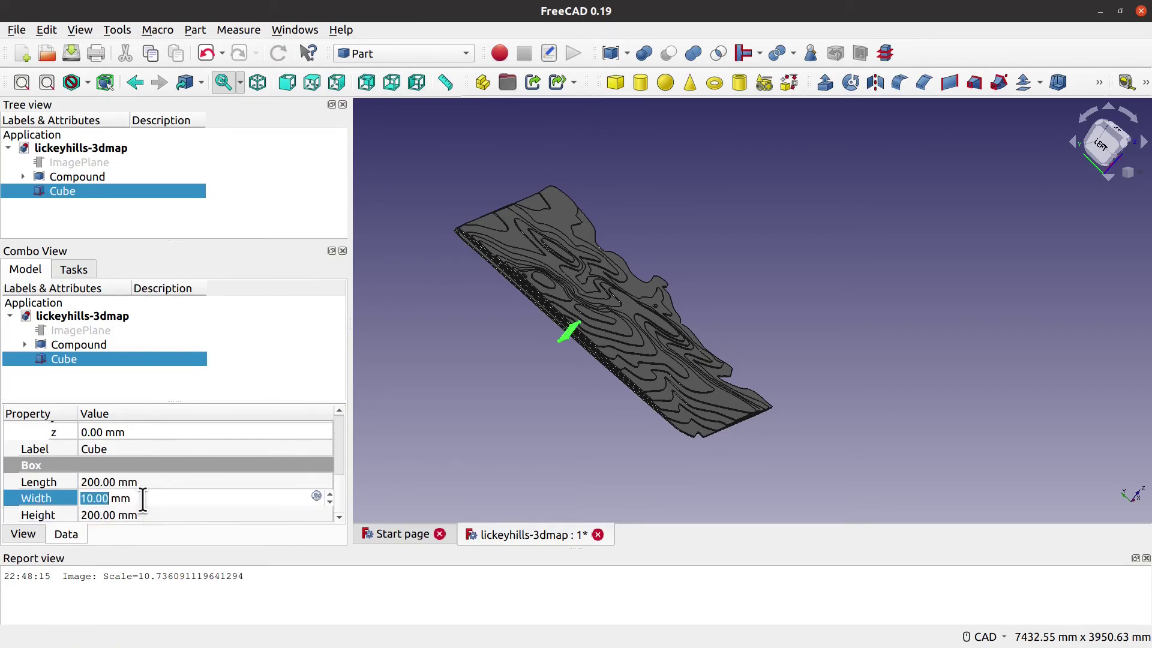
{"action": "type", "text": "2"}
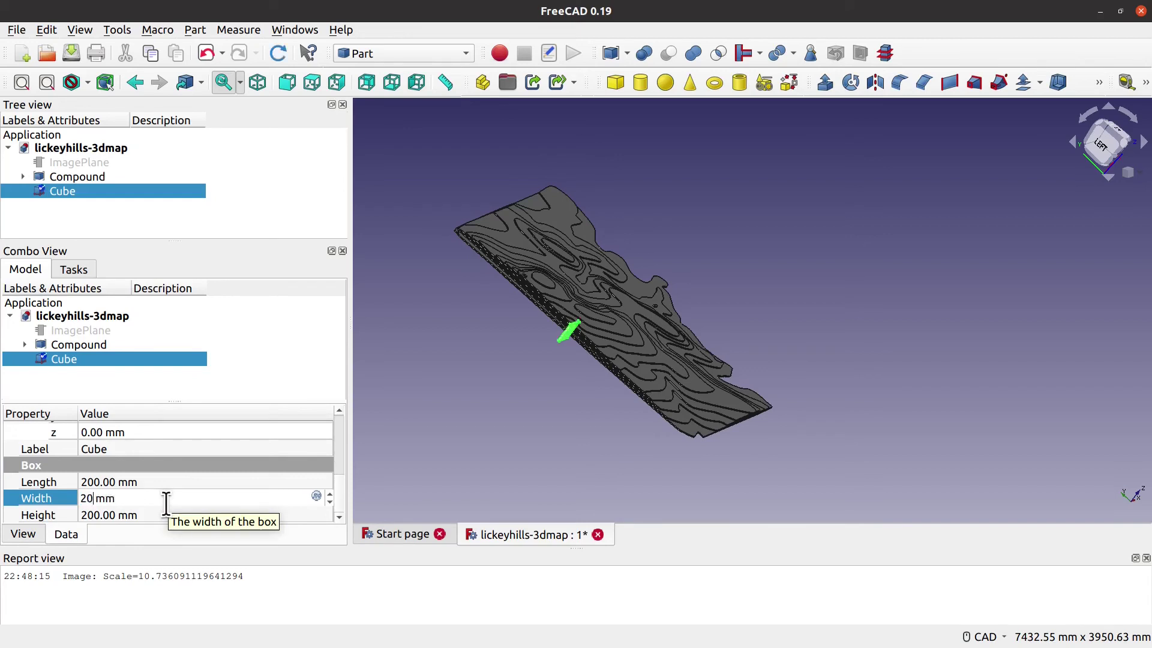
{"action": "type", "text": "000"}
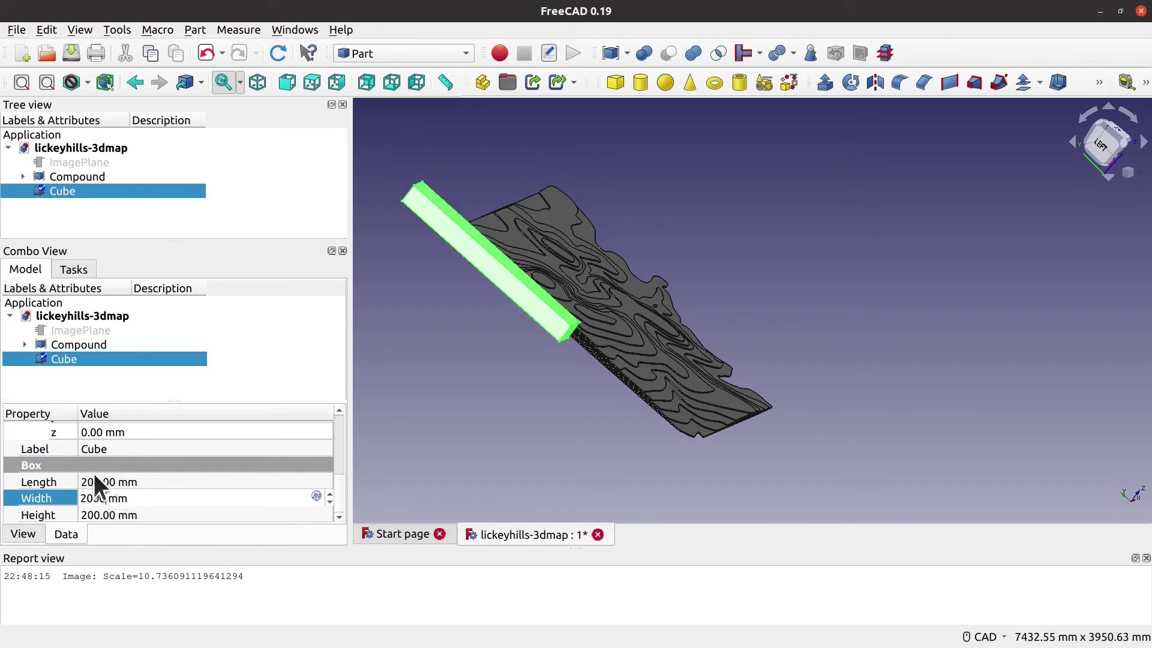
{"action": "left_click_drag", "start_coordinate": [85, 503], "coordinate": [94, 502]}
{"action": "type", "text": "5"}
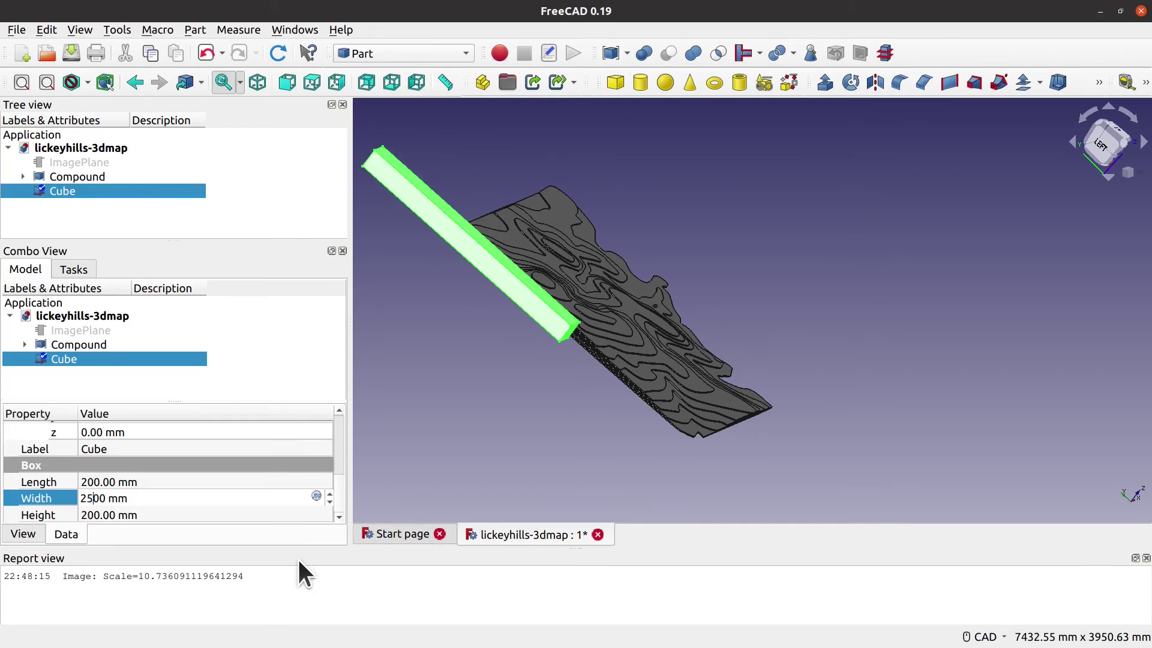
{"action": "left_click", "coordinate": [423, 431]}
{"action": "left_click", "coordinate": [430, 200]}
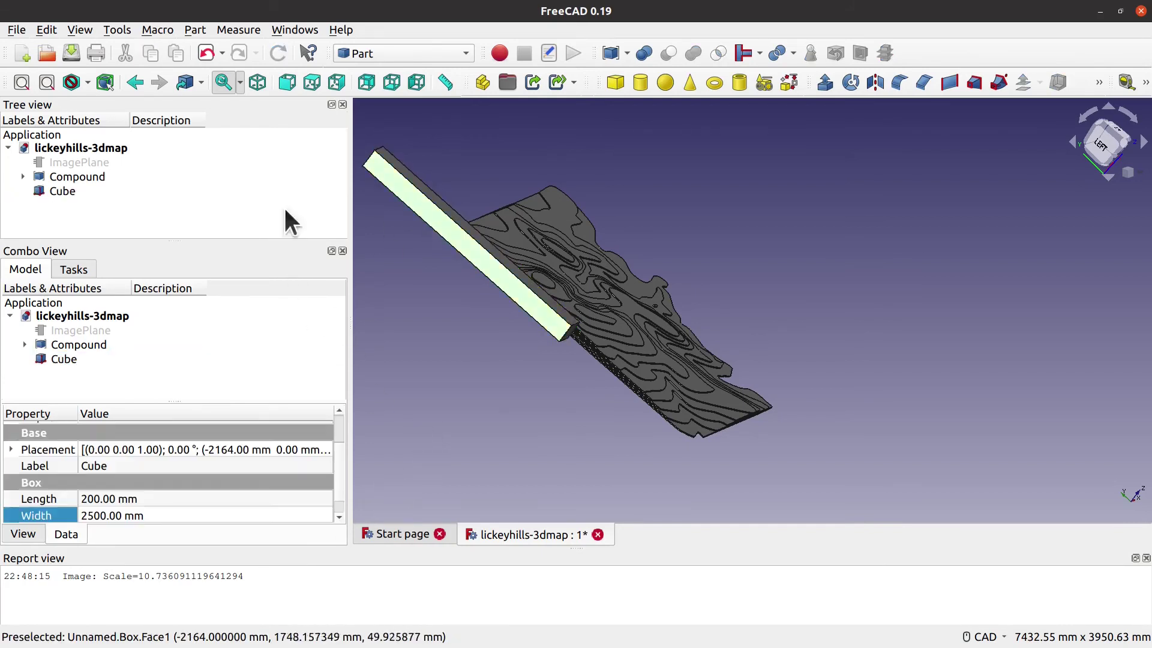
Step: Slide the Cube along its axis toward the map and confirm its new position
{"action": "right_click", "coordinate": [101, 194]}
{"action": "left_click", "coordinate": [160, 223]}
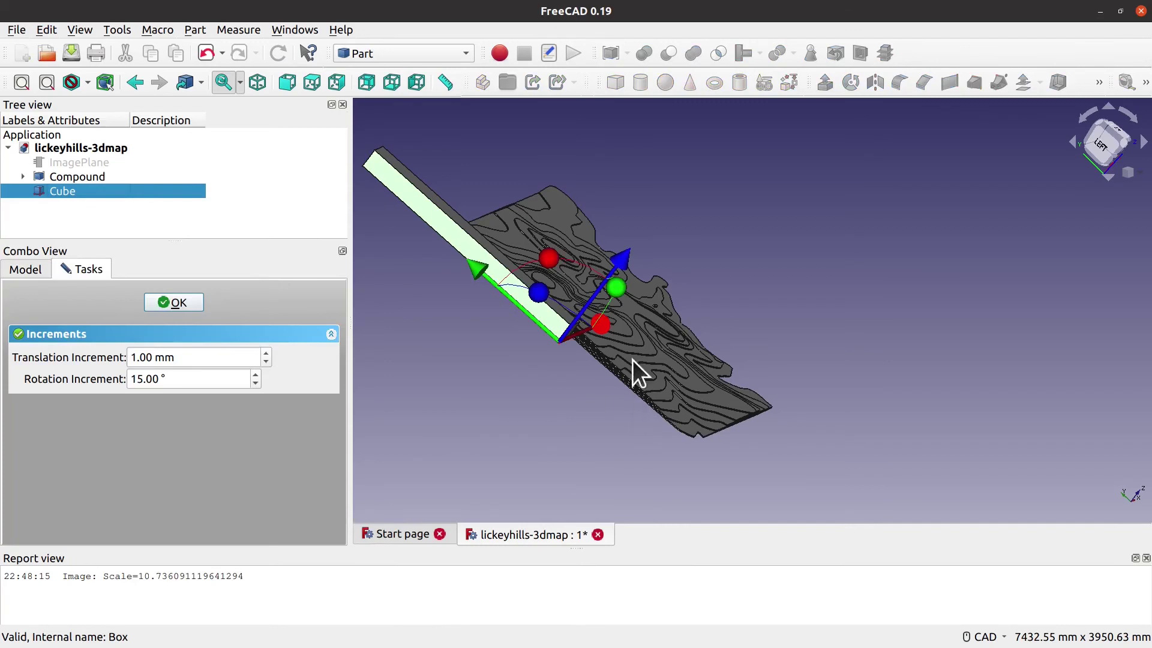
{"action": "left_click_drag", "start_coordinate": [484, 286], "coordinate": [560, 335]}
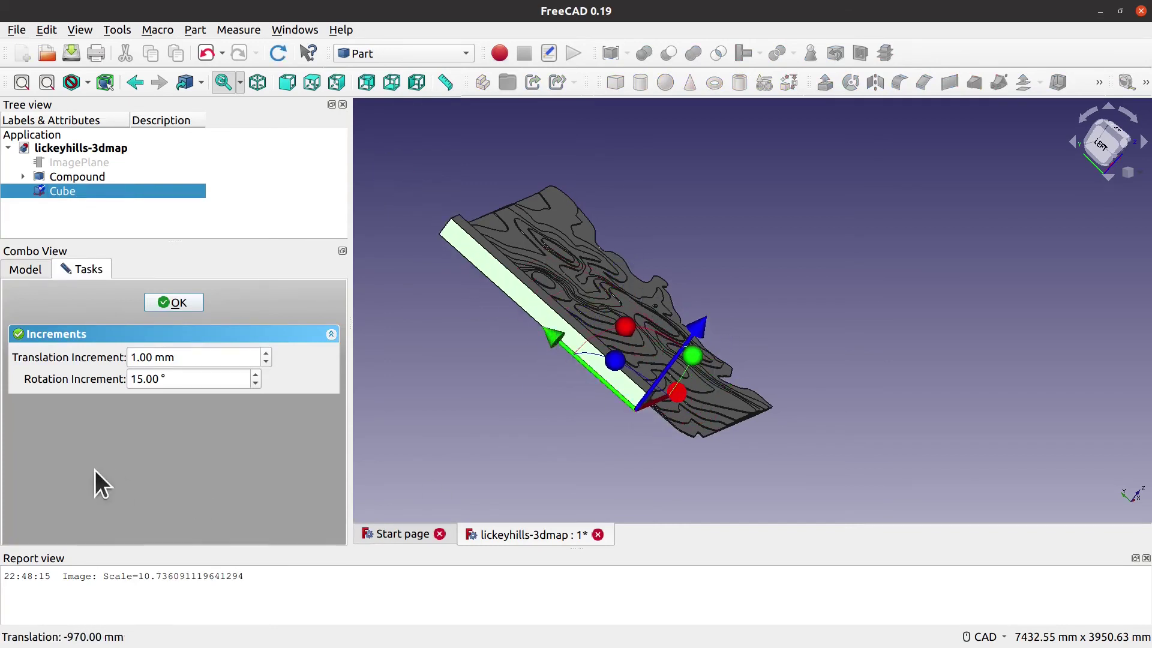
{"action": "left_click", "coordinate": [173, 304]}
Step: Set the Cube's Width to 3500 mm, then reselect the Cube
{"action": "left_click", "coordinate": [100, 516]}
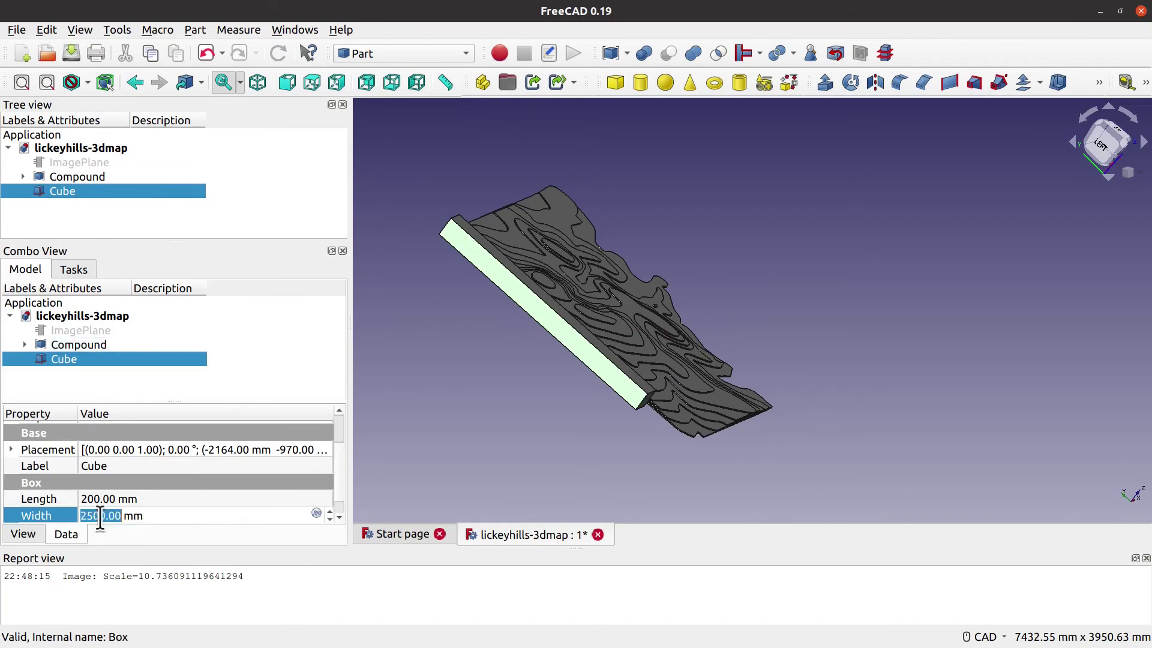
{"action": "type", "text": "3"}
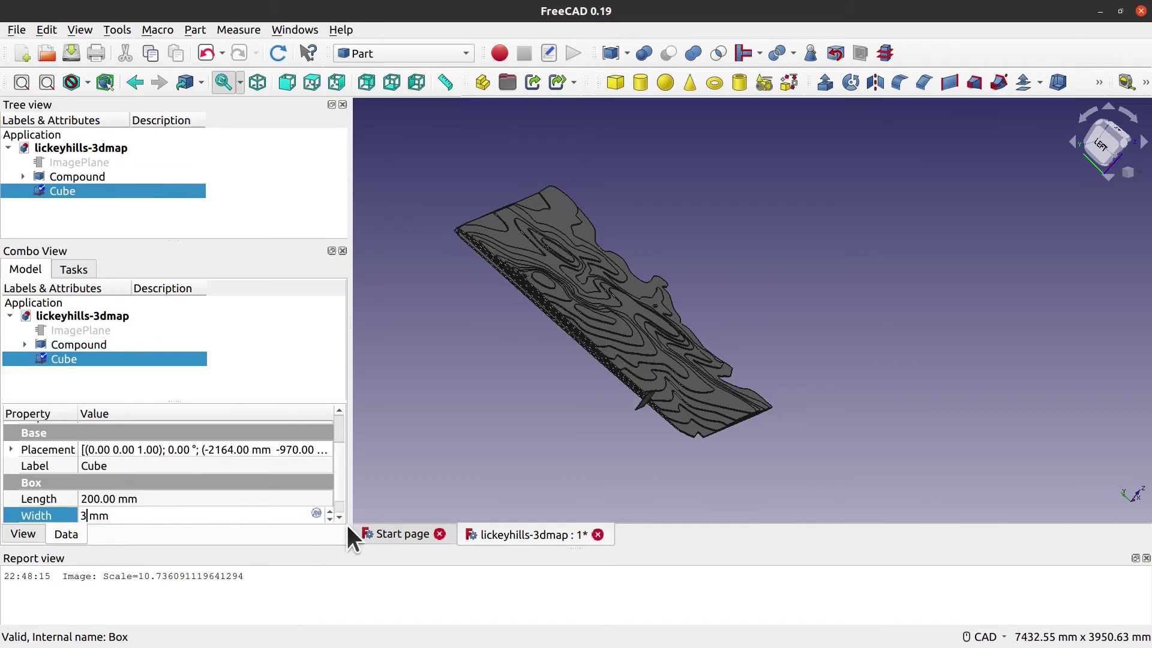
{"action": "type", "text": "500"}
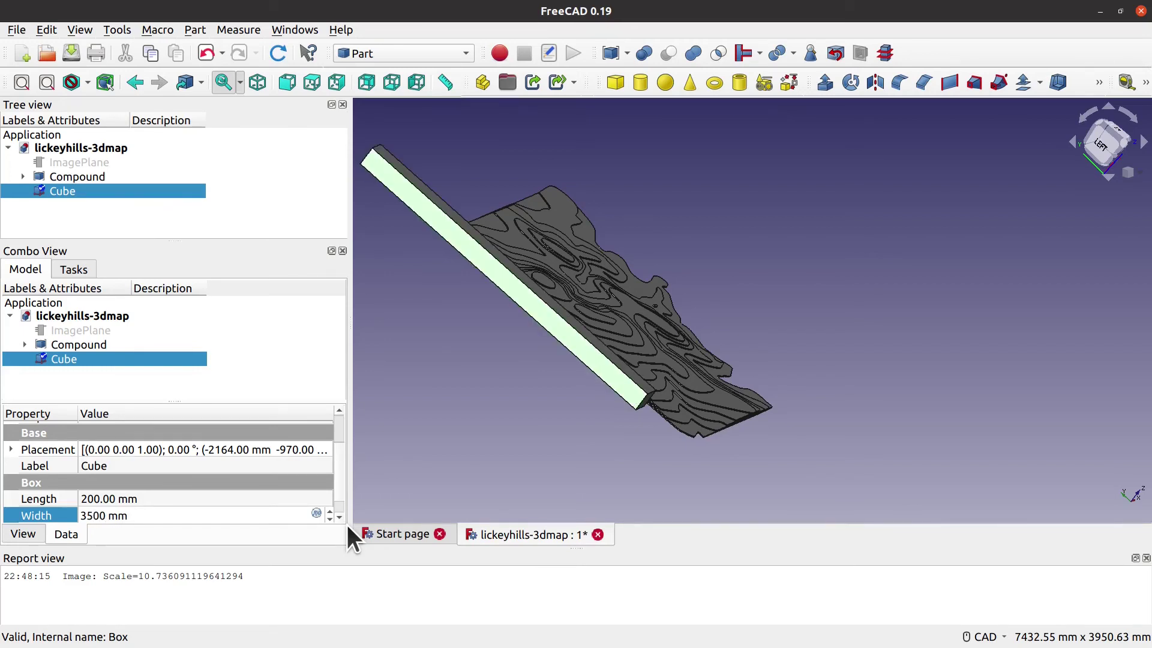
{"action": "left_click", "coordinate": [468, 397]}
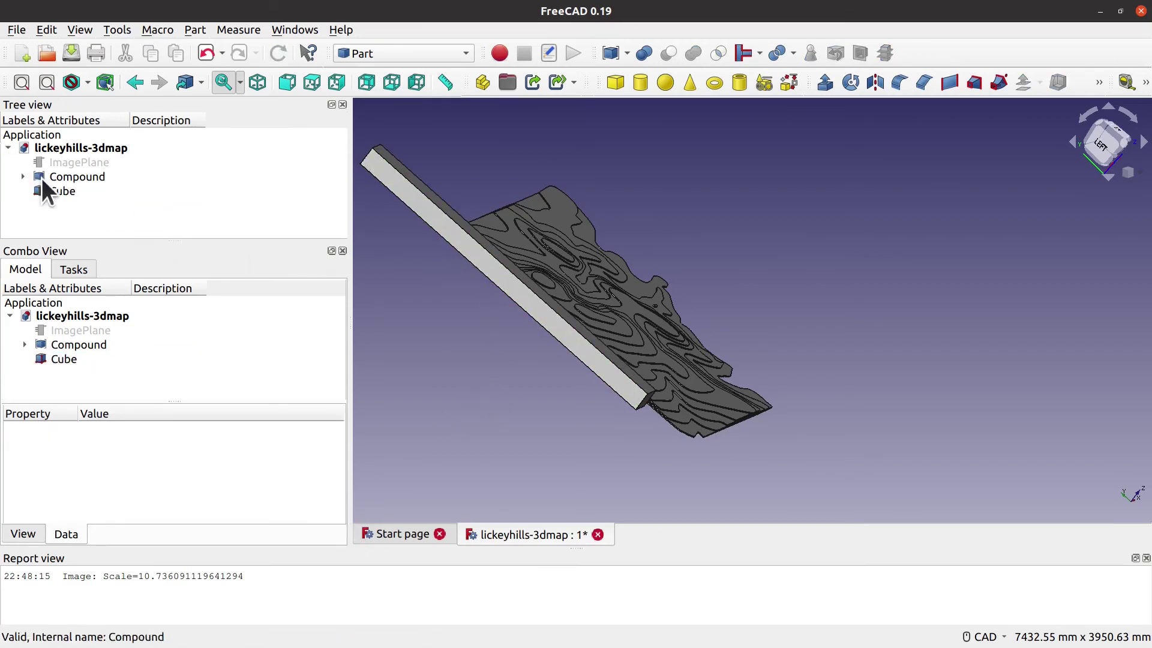
{"action": "left_click", "coordinate": [63, 191]}
Step: Start transforming the long box and slide it along Y to about 258 mm
{"action": "right_click", "coordinate": [63, 189]}
{"action": "left_click", "coordinate": [106, 211]}
{"action": "left_click_drag", "start_coordinate": [554, 341], "coordinate": [630, 406]}
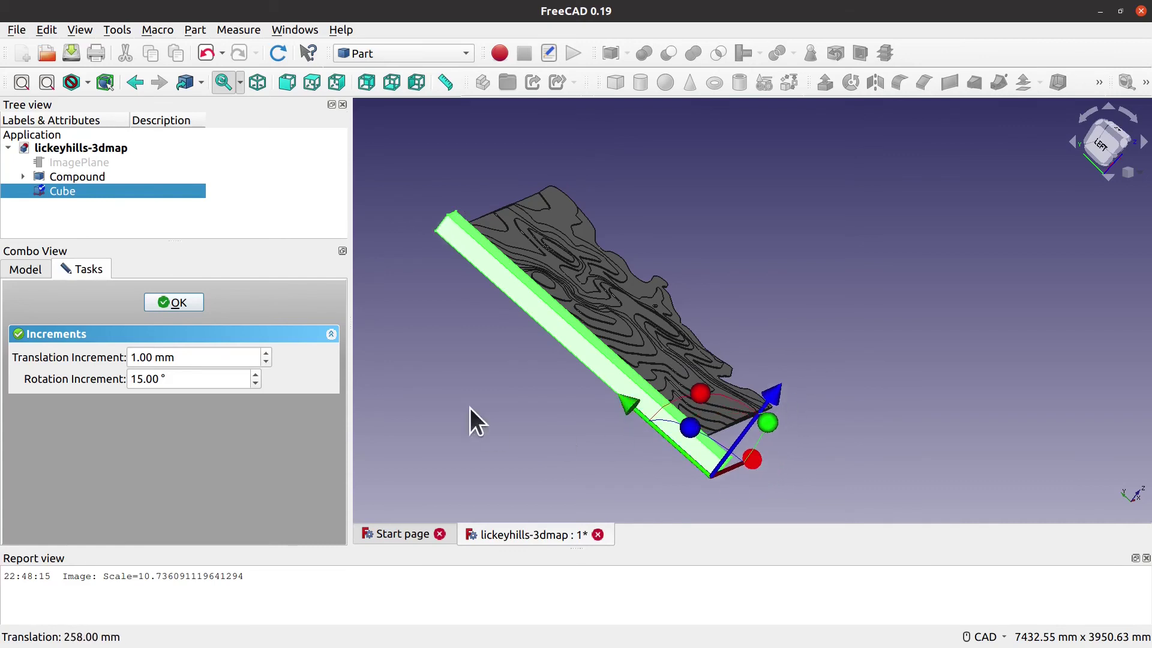
{"action": "middle_click_drag", "start_coordinate": [479, 408], "coordinate": [490, 416]}
{"action": "key", "text": "6"}
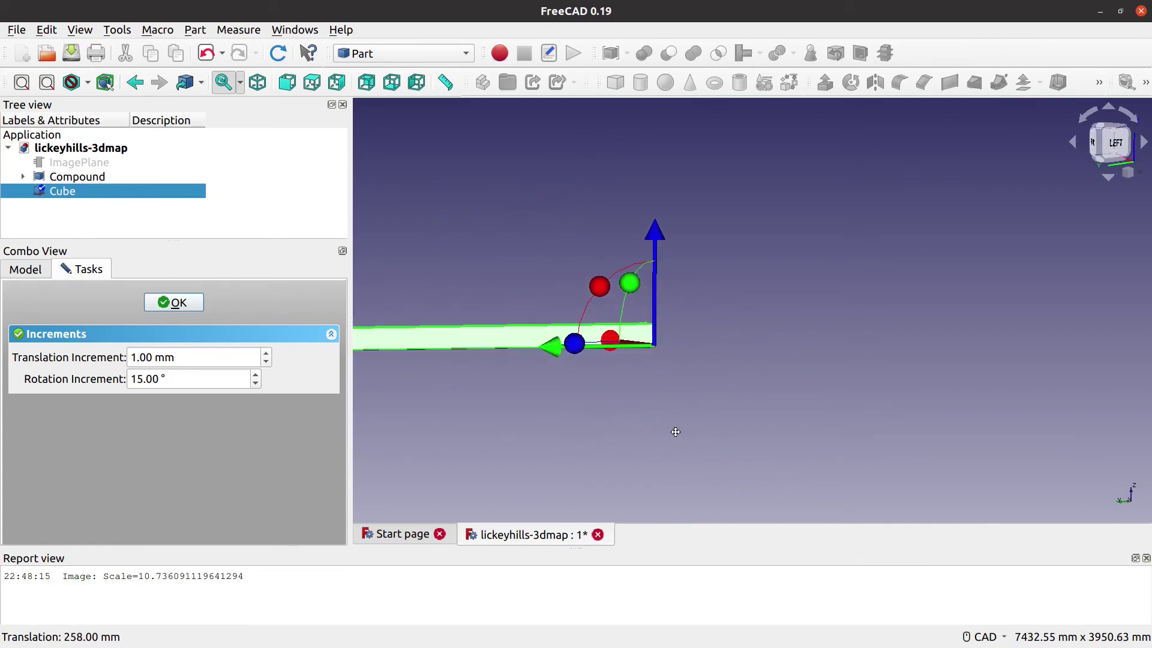
Step: Lower the box and shift it along X, nudging it to about -68 mm
{"action": "middle_click_drag", "start_coordinate": [499, 404], "coordinate": [661, 448]}
{"action": "middle_click_drag", "start_coordinate": [477, 473], "coordinate": [579, 415]}
{"action": "left_click_drag", "start_coordinate": [518, 356], "coordinate": [530, 359]}
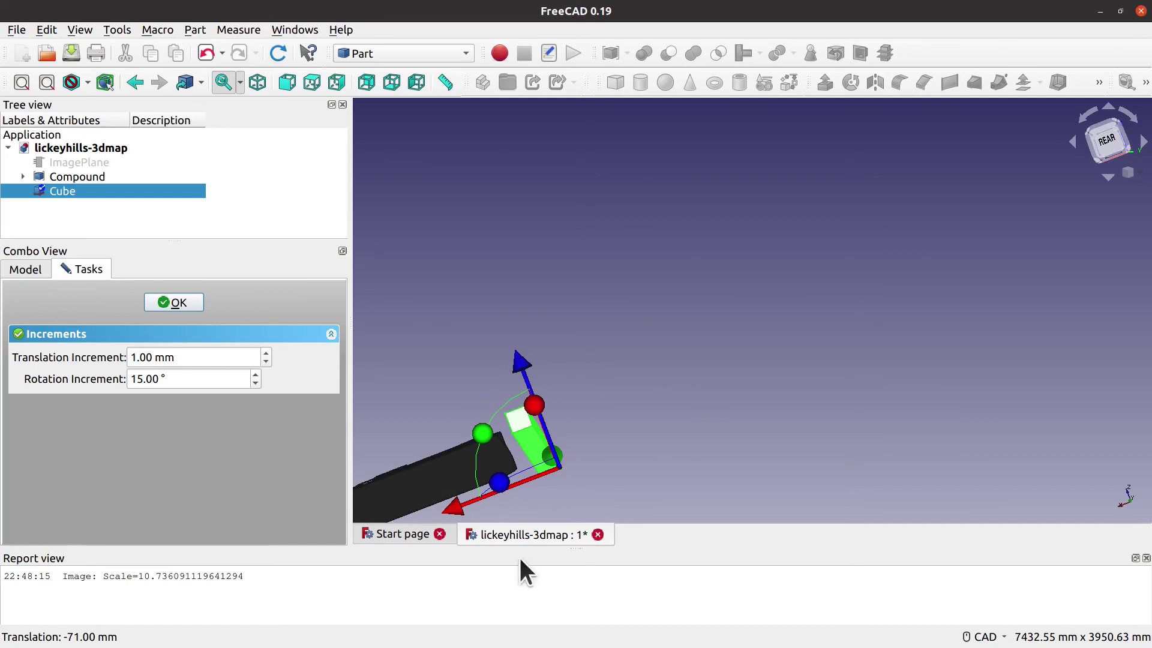
{"action": "middle_click_drag", "start_coordinate": [618, 419], "coordinate": [620, 437]}
{"action": "left_click_drag", "start_coordinate": [483, 421], "coordinate": [466, 433]}
{"action": "middle_click_drag", "start_coordinate": [557, 487], "coordinate": [805, 397]}
{"action": "scroll", "coordinate": [806, 402], "scroll_direction": "up", "scroll_amount": 5}
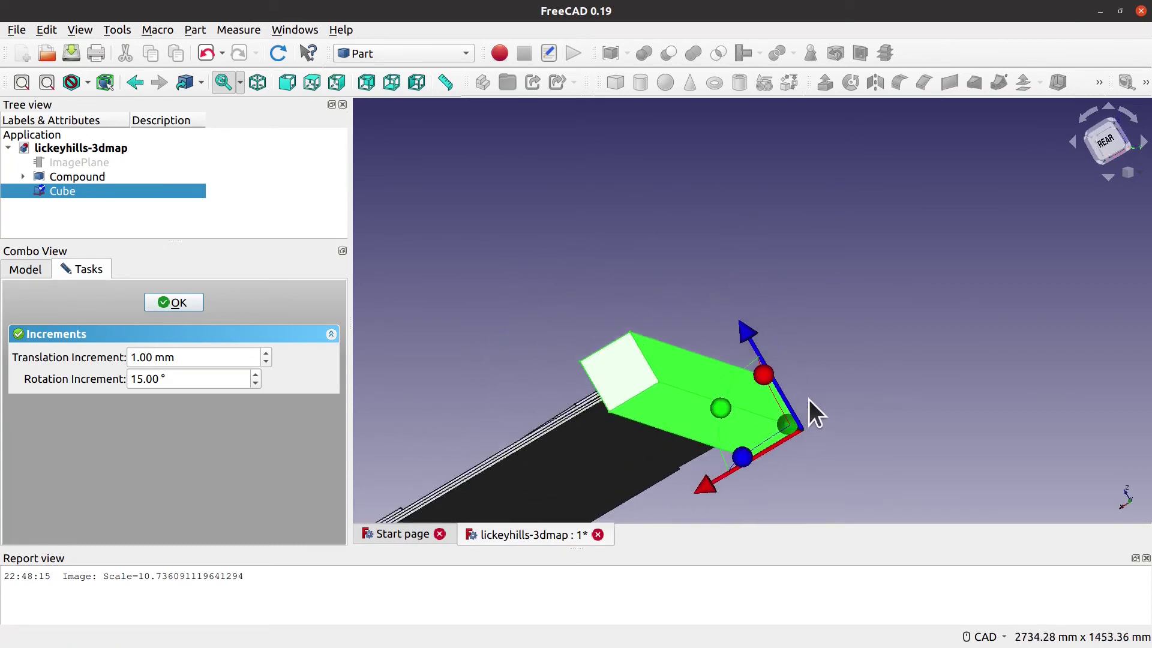
{"action": "middle_click_drag", "start_coordinate": [797, 304], "coordinate": [895, 319]}
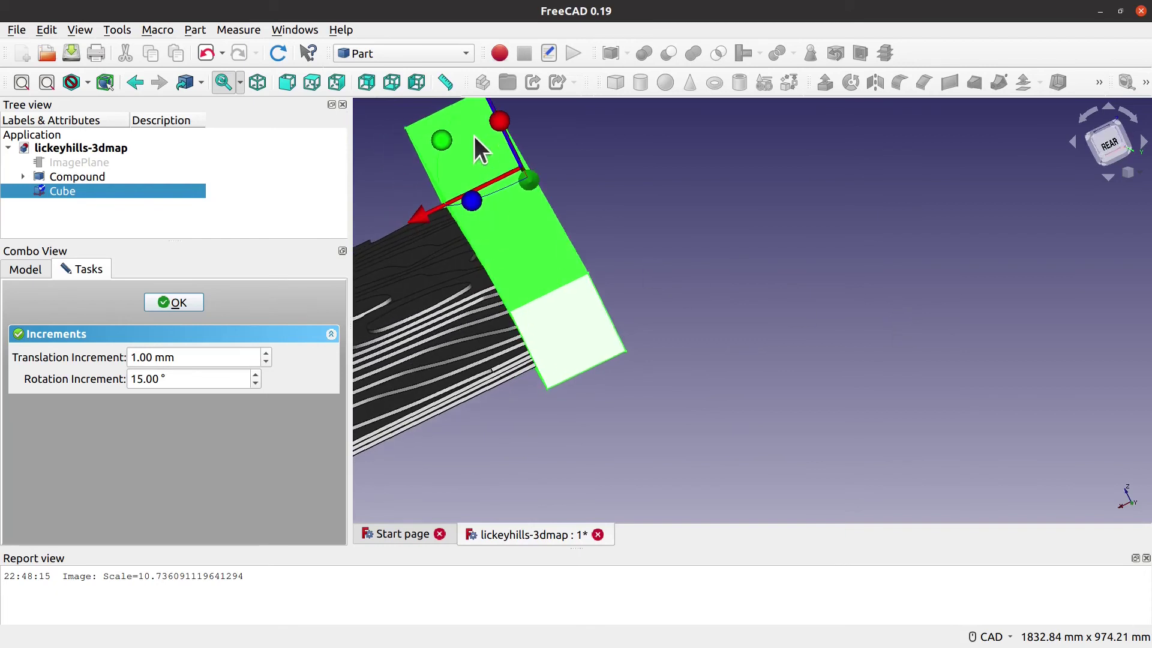
{"action": "mouse_move", "coordinate": [429, 210]}
{"action": "left_mouse_down"}
{"action": "mouse_move", "coordinate": [481, 202]}
{"action": "mouse_move", "coordinate": [442, 209]}
{"action": "left_mouse_up"}
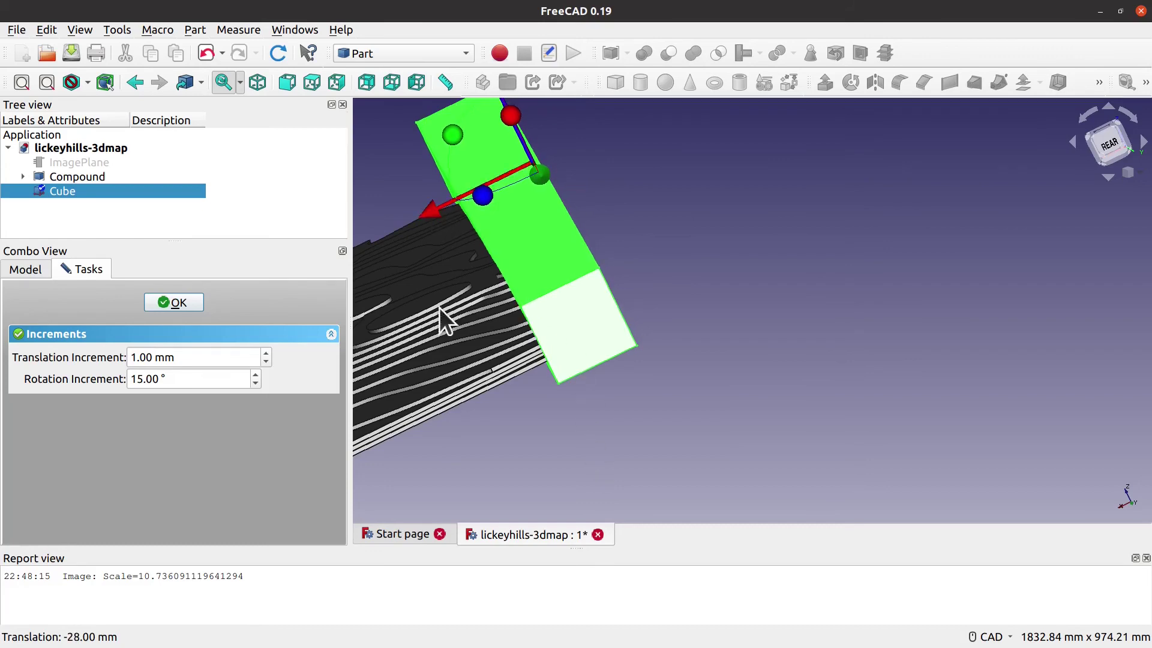
Step: Check from several angles that the box overlaps the map edge, then select the contour map Compound
{"action": "scroll", "coordinate": [427, 305], "scroll_direction": "up", "scroll_amount": 4}
{"action": "middle_click_drag", "start_coordinate": [427, 305], "coordinate": [573, 298]}
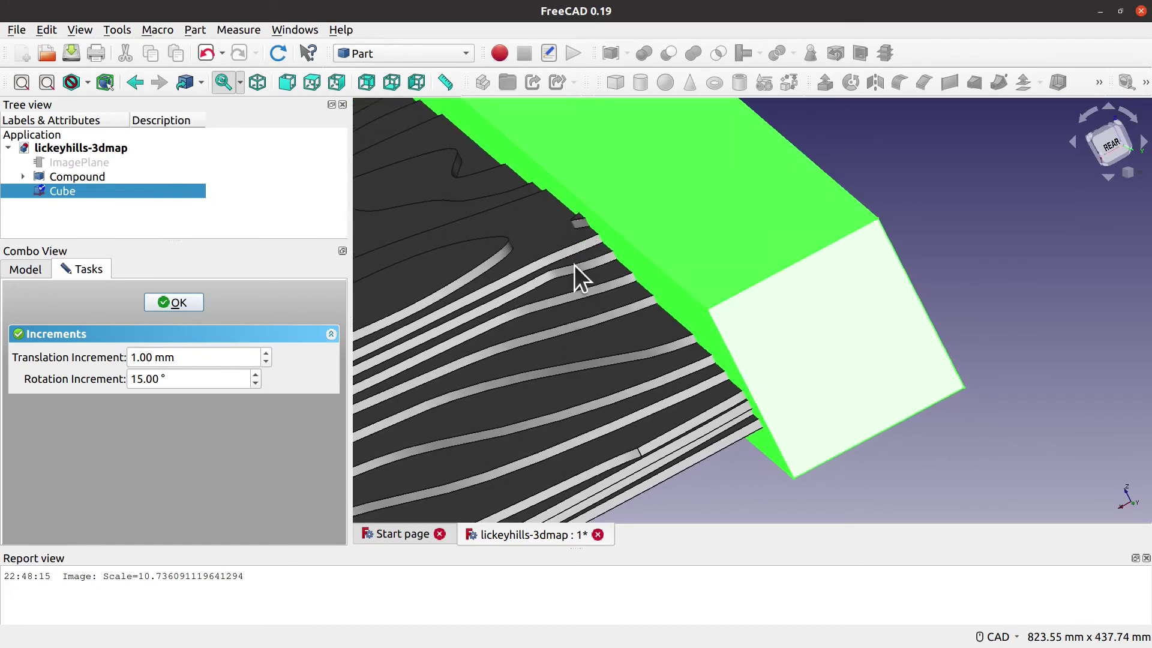
{"action": "middle_click_drag", "start_coordinate": [901, 274], "coordinate": [964, 261]}
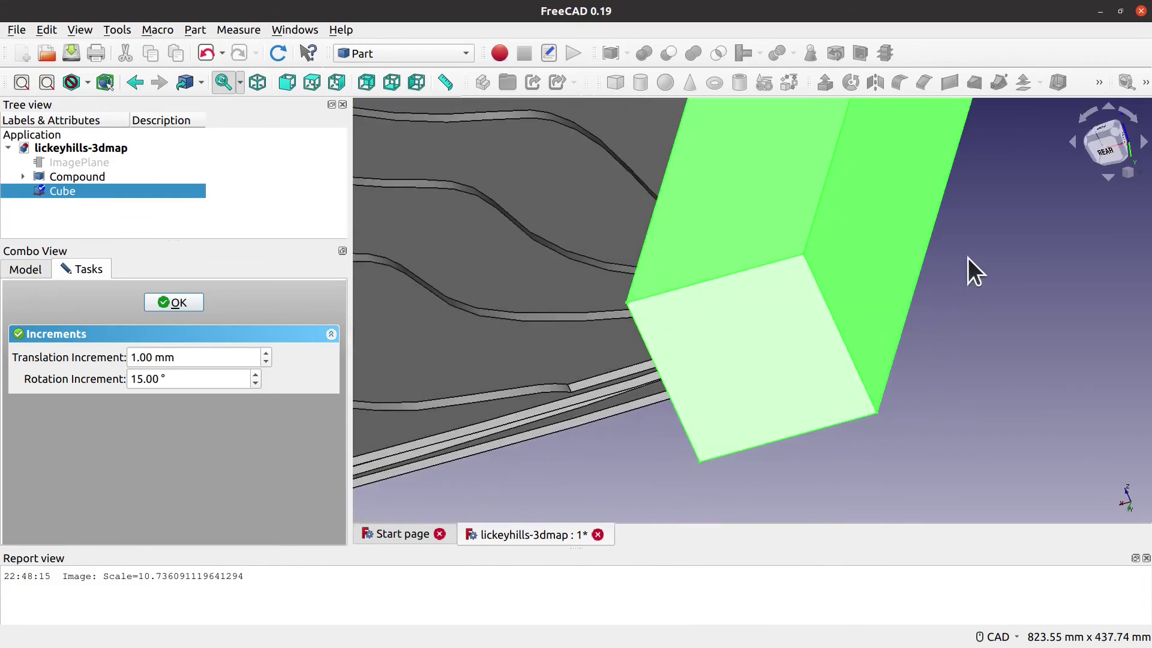
{"action": "scroll", "coordinate": [964, 276], "scroll_direction": "down", "scroll_amount": 5}
{"action": "middle_click_drag", "start_coordinate": [891, 275], "coordinate": [761, 471]}
{"action": "middle_click_drag", "start_coordinate": [988, 338], "coordinate": [990, 372]}
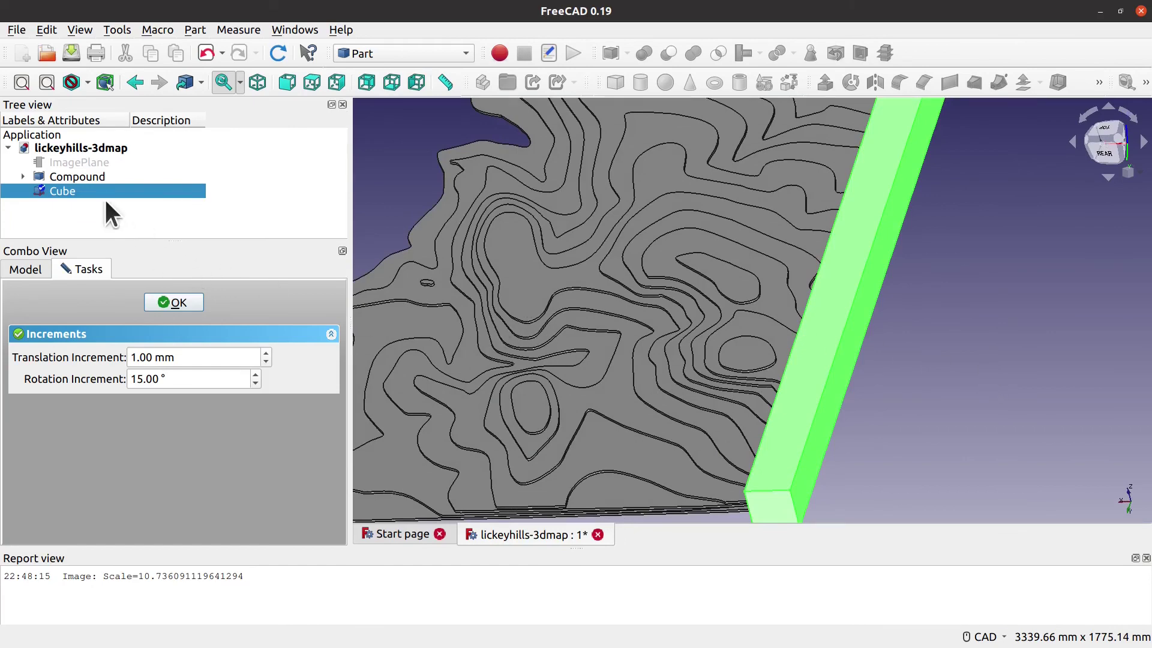
{"action": "left_click", "coordinate": [88, 176]}
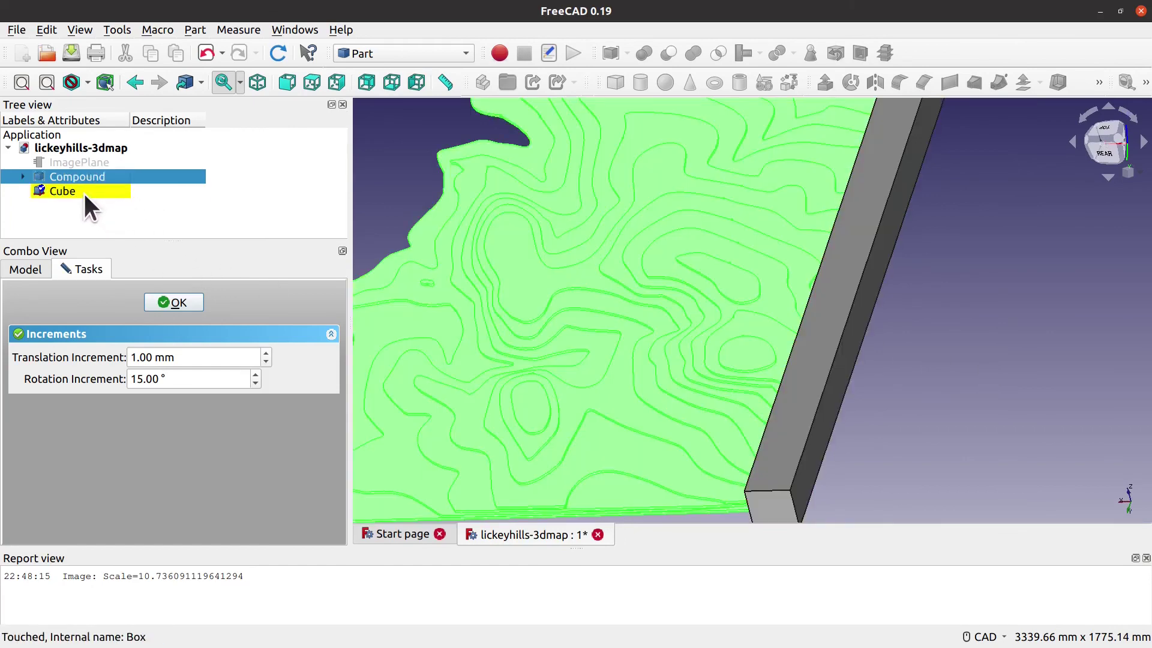
Step: Confirm the box's position and select the Compound together with the Cube
{"action": "left_click", "coordinate": [83, 191]}
{"action": "left_click", "coordinate": [183, 300]}
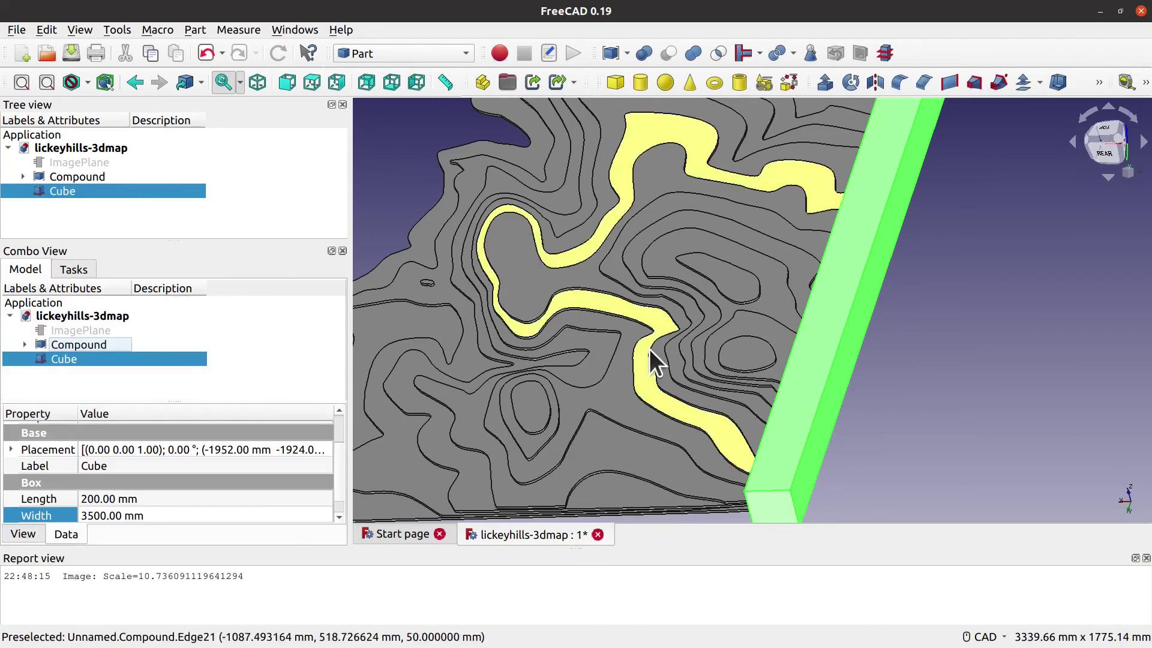
{"action": "left_click", "coordinate": [94, 177]}
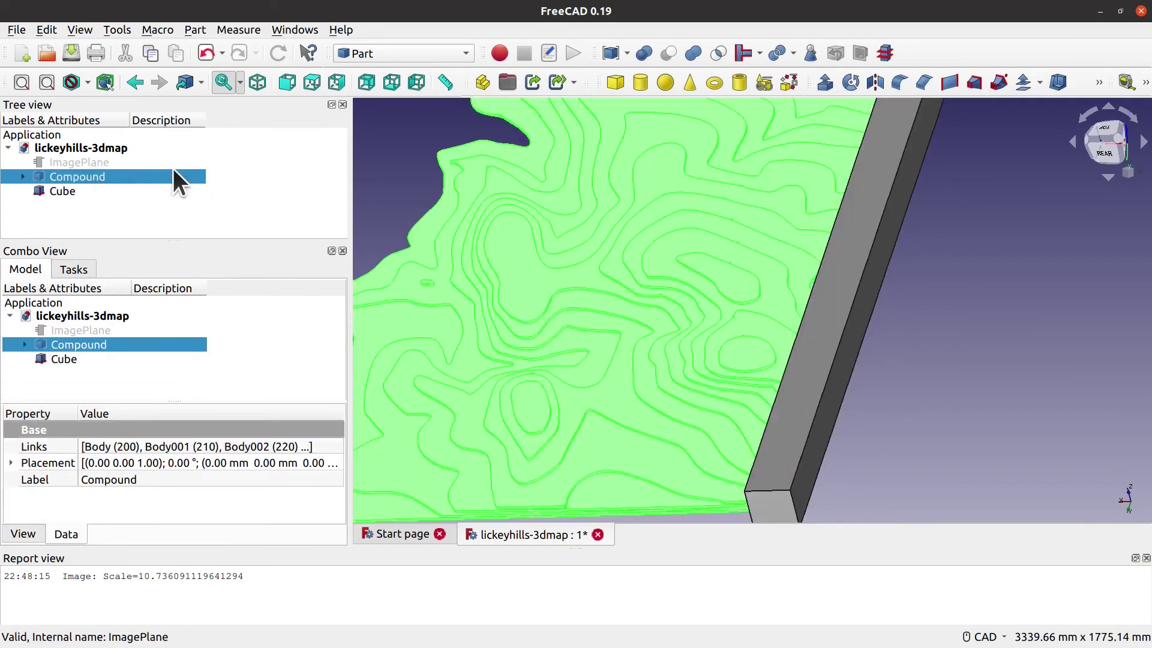
{"action": "left_click", "coordinate": [83, 193], "text": "ctrl"}
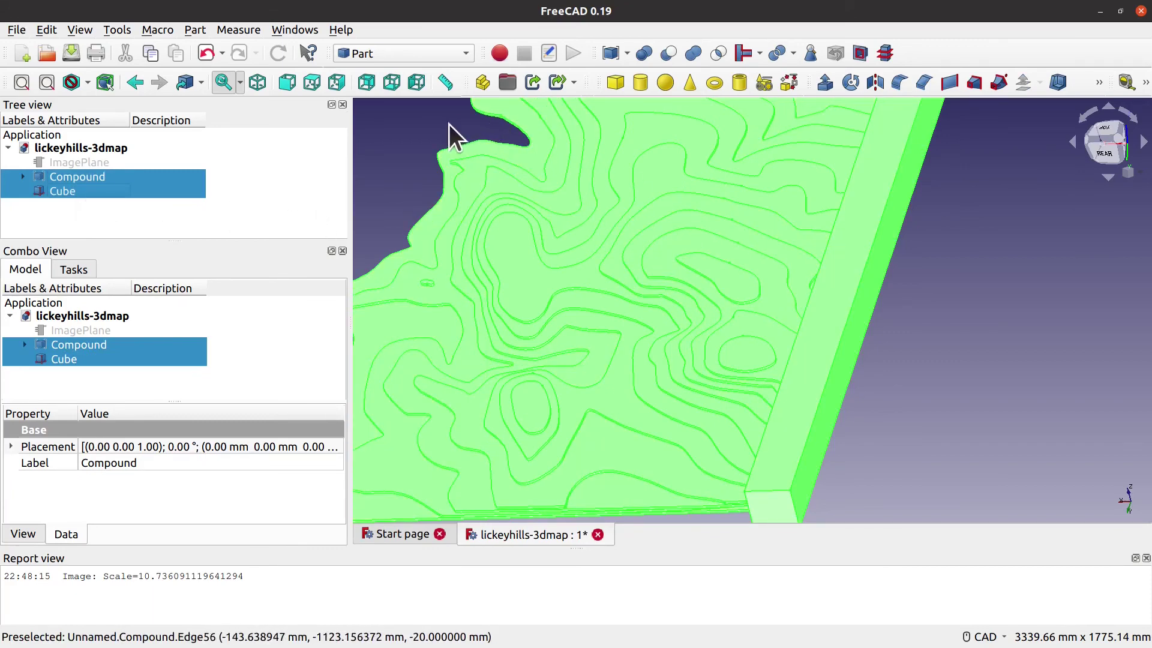
Step: Apply Part Boolean Cut to trim the map edge, then add a second box, Cube001
{"action": "left_click", "coordinate": [671, 54]}
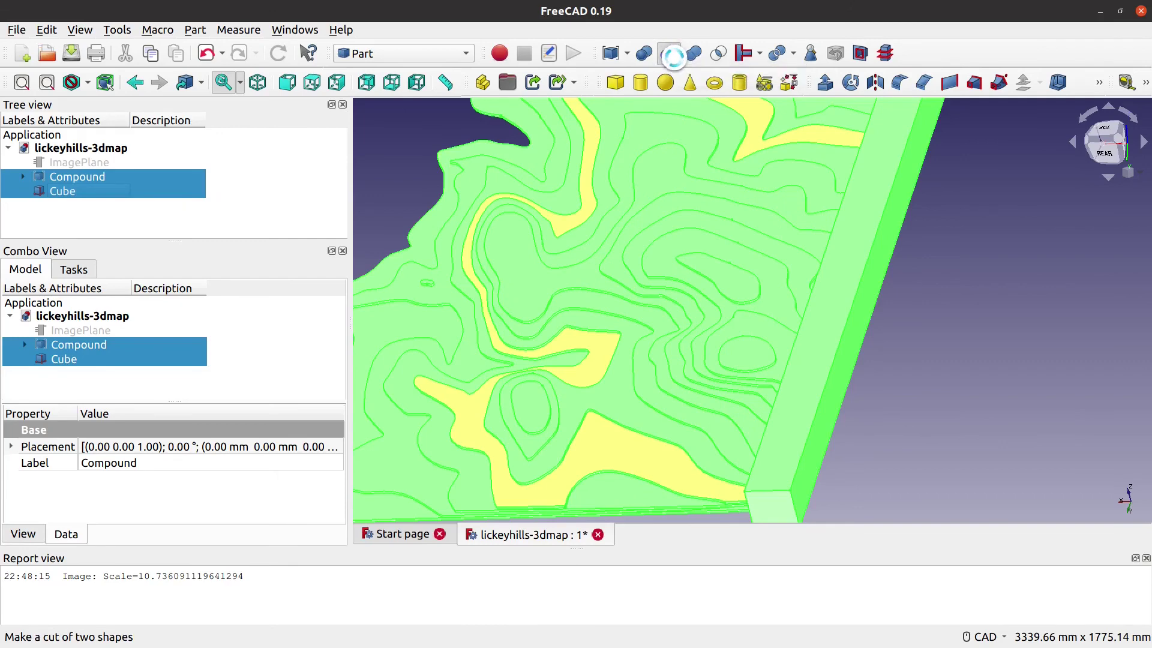
{"action": "scroll", "coordinate": [859, 285], "scroll_direction": "down", "scroll_amount": 4}
{"action": "middle_click_drag", "start_coordinate": [841, 354], "coordinate": [907, 389]}
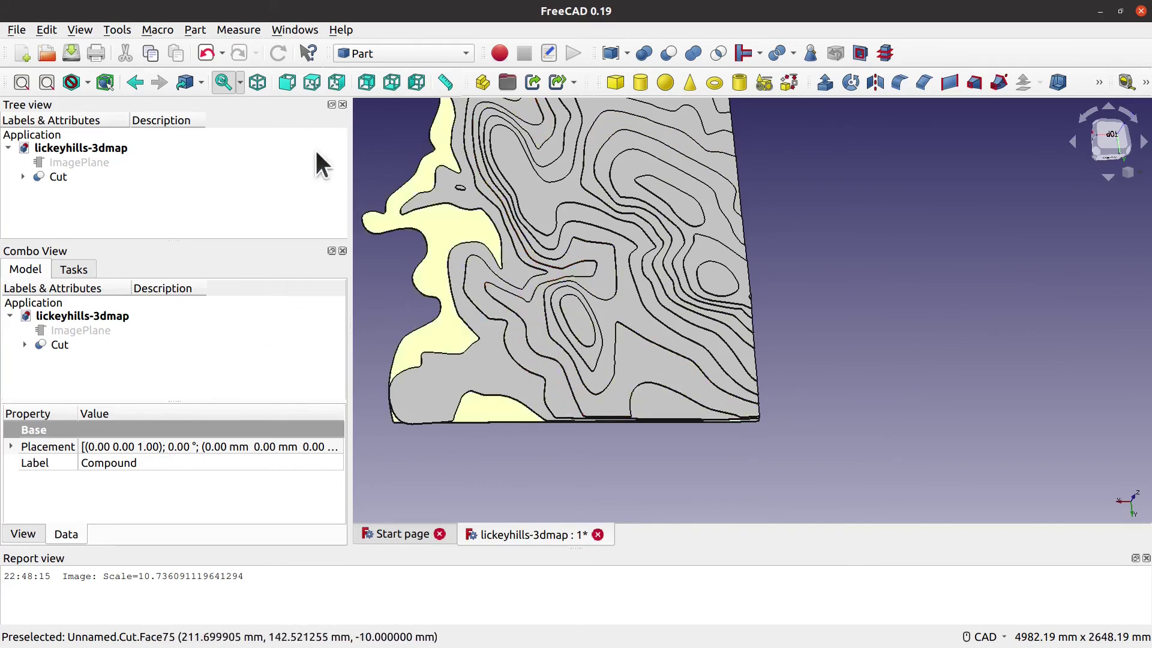
{"action": "middle_click_drag", "start_coordinate": [607, 491], "coordinate": [605, 420]}
{"action": "left_click", "coordinate": [615, 82]}
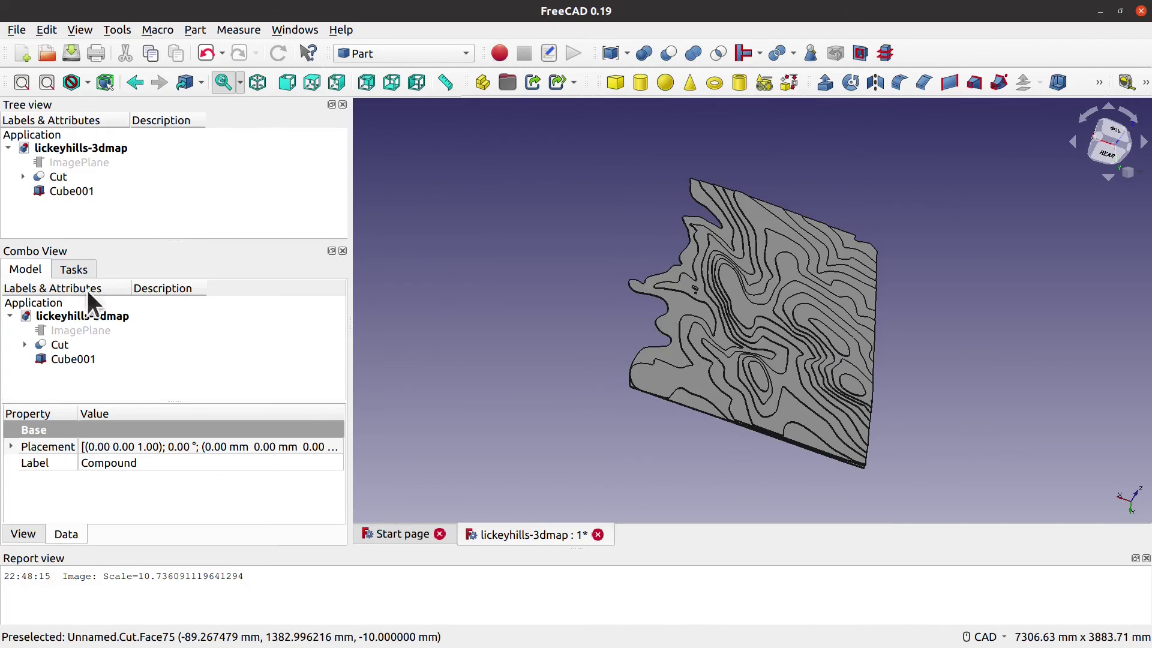
{"action": "left_click", "coordinate": [84, 192]}
Step: Slide Cube001 along its Y axis and confirm its new position
{"action": "right_click", "coordinate": [84, 194]}
{"action": "left_click", "coordinate": [164, 223]}
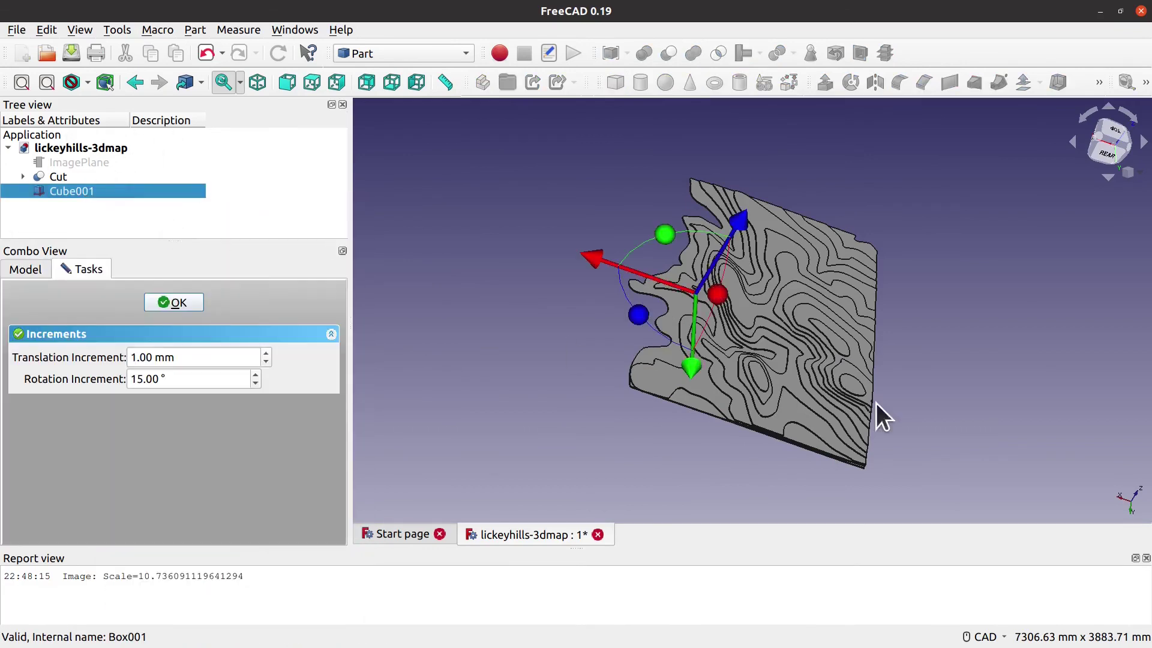
{"action": "left_click_drag", "start_coordinate": [689, 375], "coordinate": [682, 501]}
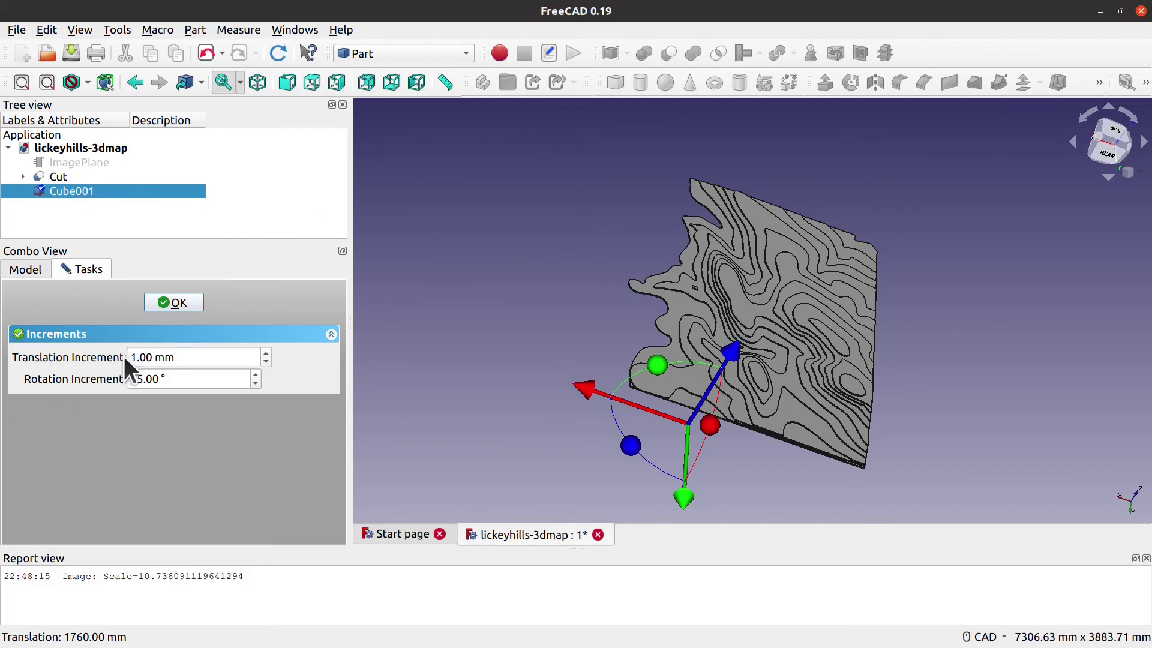
{"action": "left_click", "coordinate": [180, 303]}
Step: Set Cube001's Length to 3000 mm
{"action": "left_click", "coordinate": [118, 499]}
{"action": "left_click", "coordinate": [118, 499]}
{"action": "type", "text": "2"}
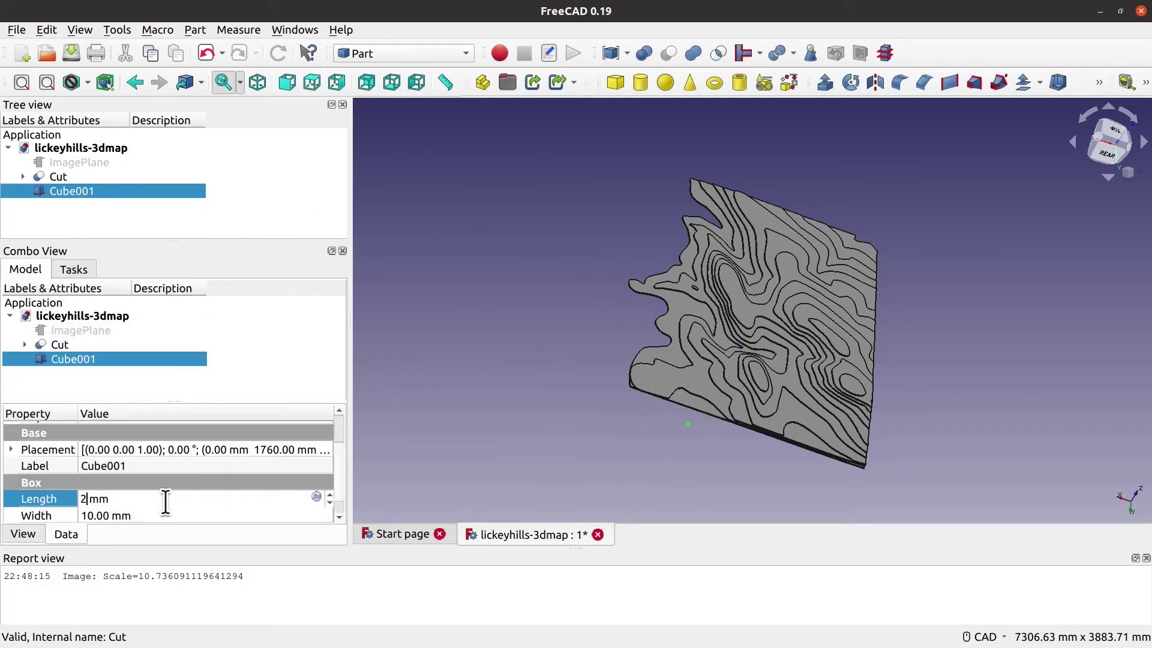
{"action": "type", "text": "000"}
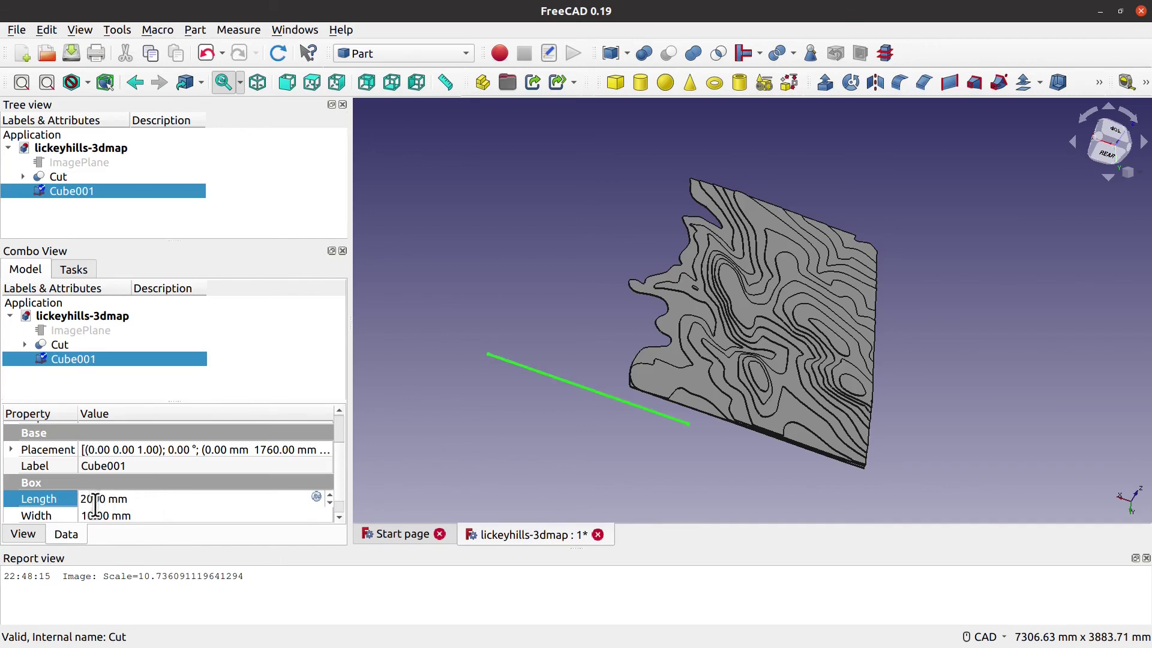
{"action": "key", "text": "Return"}
{"action": "left_click", "coordinate": [86, 499]}
{"action": "left_click_drag", "start_coordinate": [85, 499], "coordinate": [71, 502]}
{"action": "type", "text": "3000."}
Step: Set Cube001's Height and Width to 200 mm each, then reselect the bar
{"action": "left_click", "coordinate": [177, 513]}
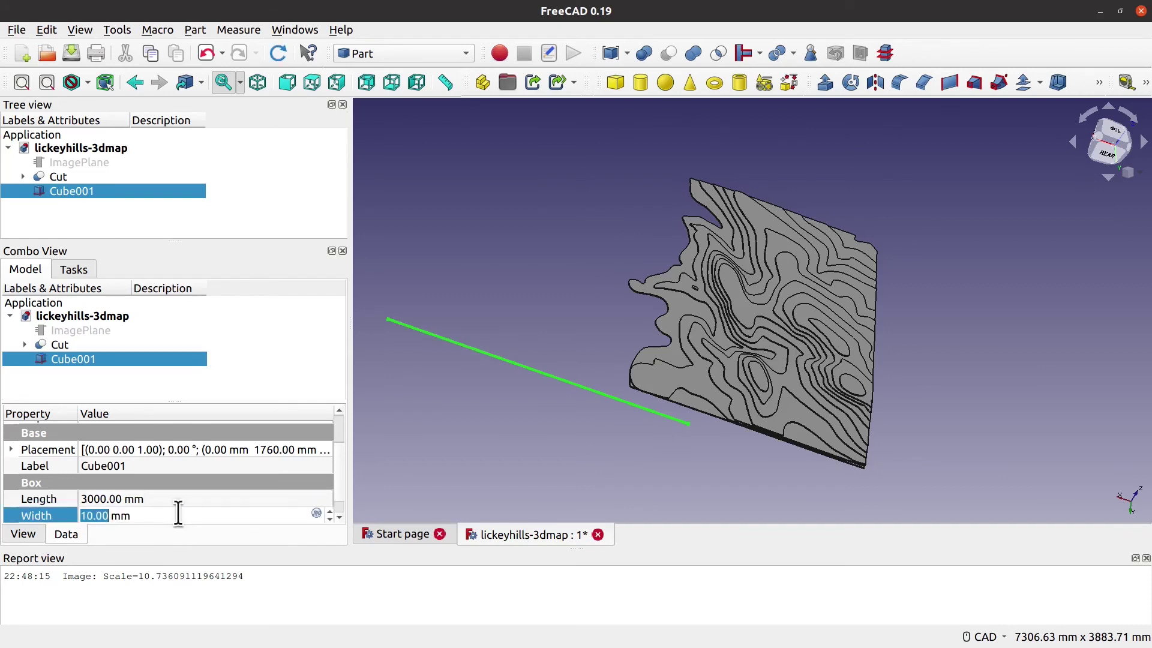
{"action": "type", "text": "199"}
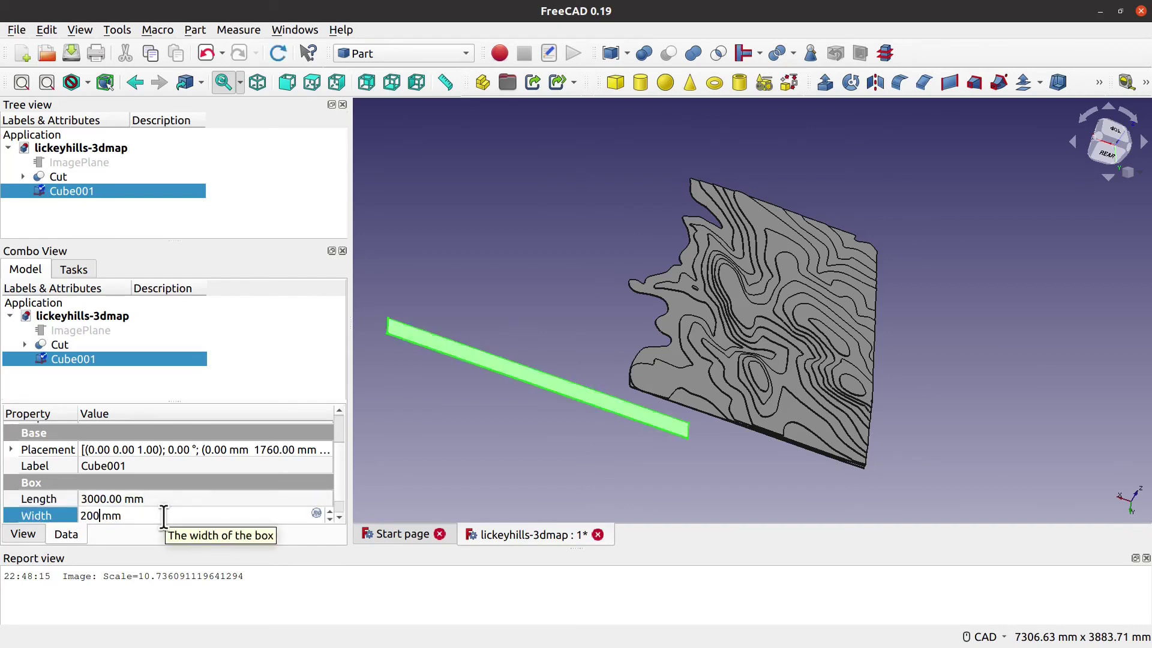
{"action": "left_click", "coordinate": [147, 514]}
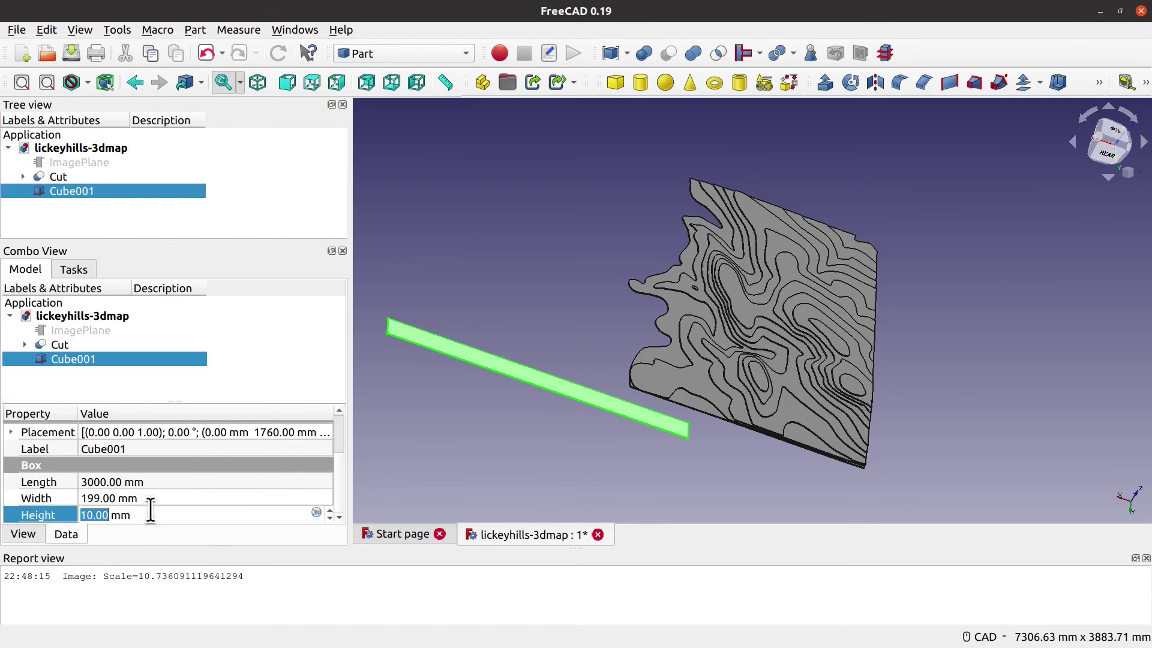
{"action": "type", "text": "200"}
{"action": "left_click", "coordinate": [138, 495]}
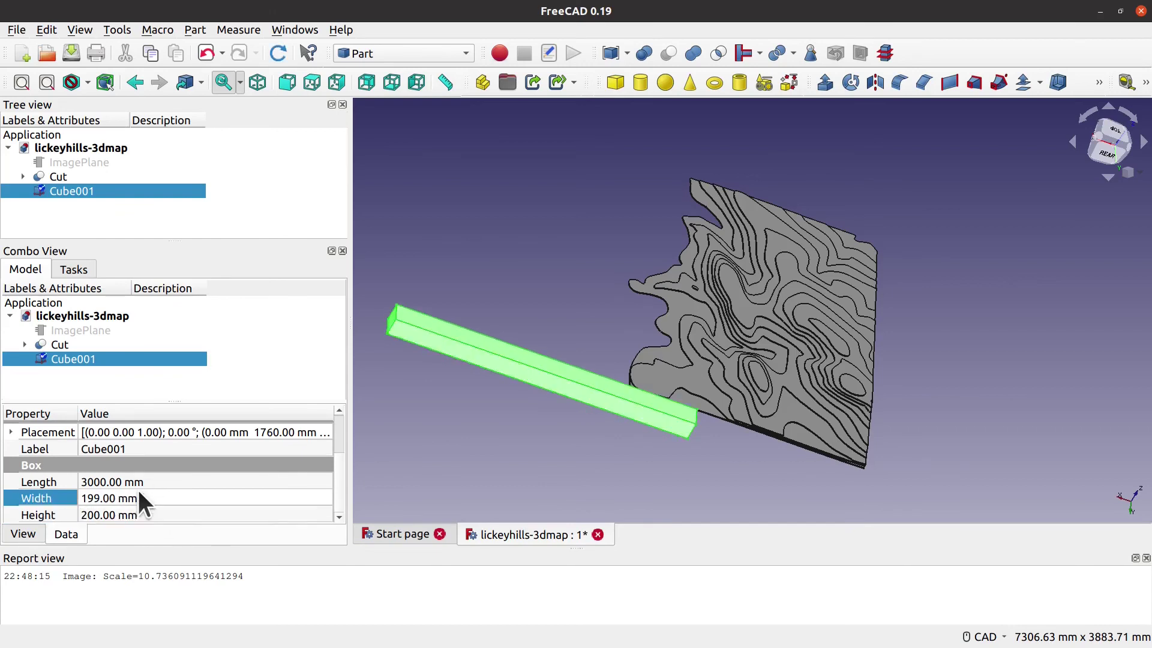
{"action": "type", "text": "200"}
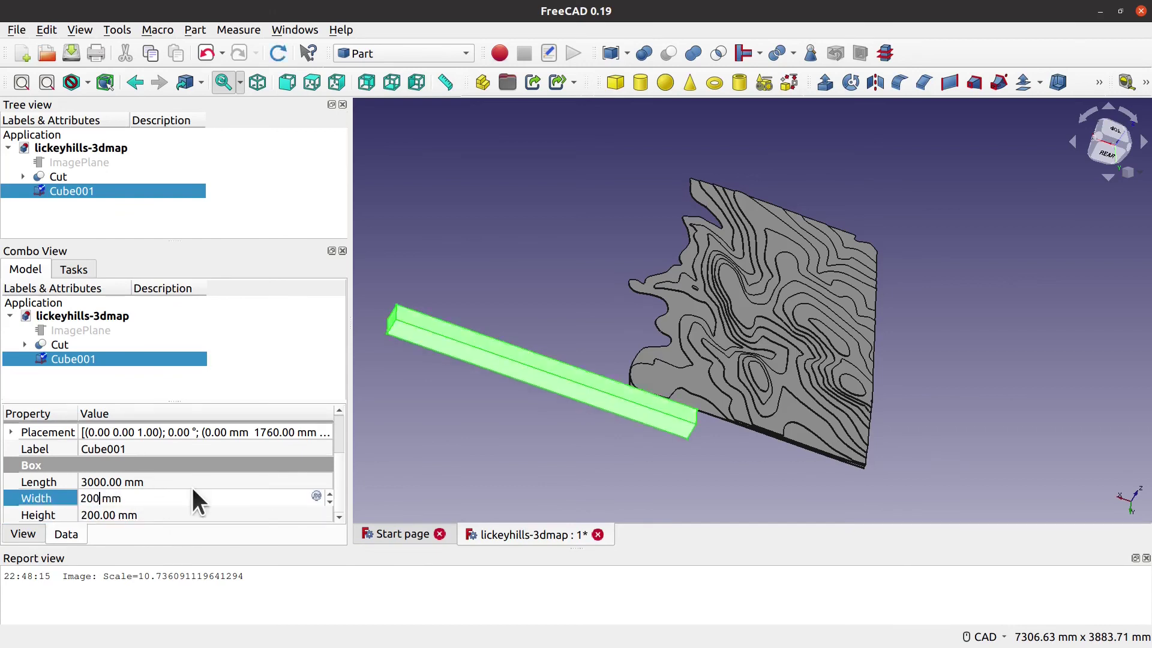
{"action": "left_click", "coordinate": [455, 404]}
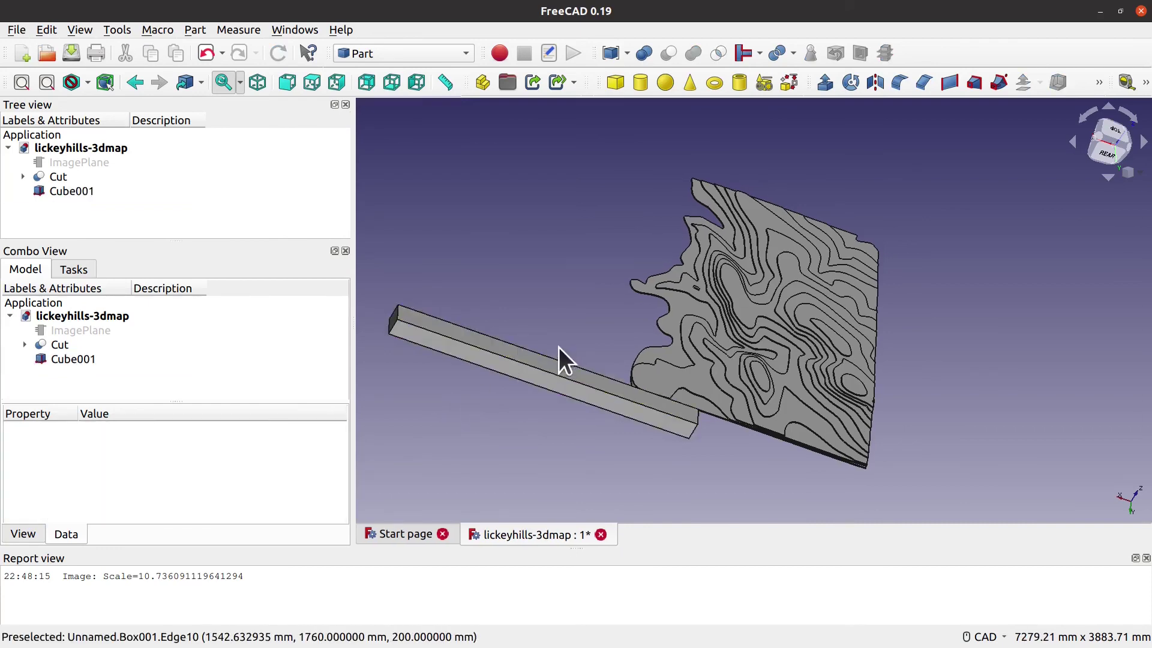
{"action": "left_click", "coordinate": [511, 376]}
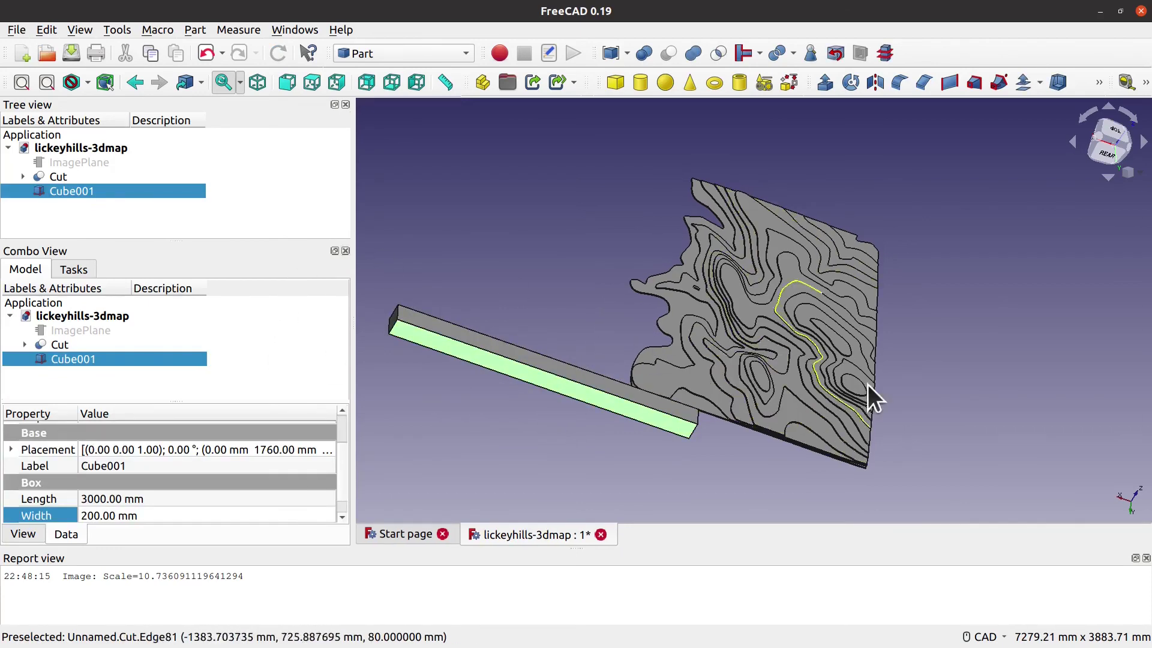
Step: Slide the Cube001 bar along X onto the map edge and confirm its position
{"action": "middle_click_drag", "start_coordinate": [758, 455], "coordinate": [789, 437]}
{"action": "right_click", "coordinate": [142, 190]}
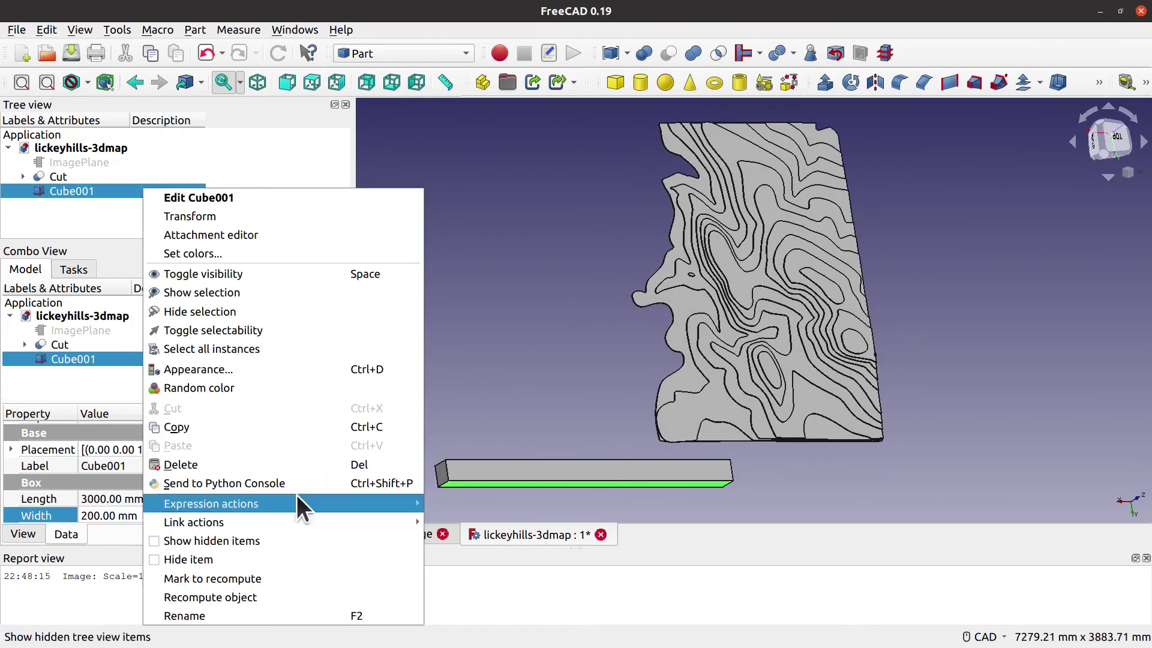
{"action": "left_click", "coordinate": [198, 217]}
{"action": "left_click_drag", "start_coordinate": [623, 463], "coordinate": [793, 466]}
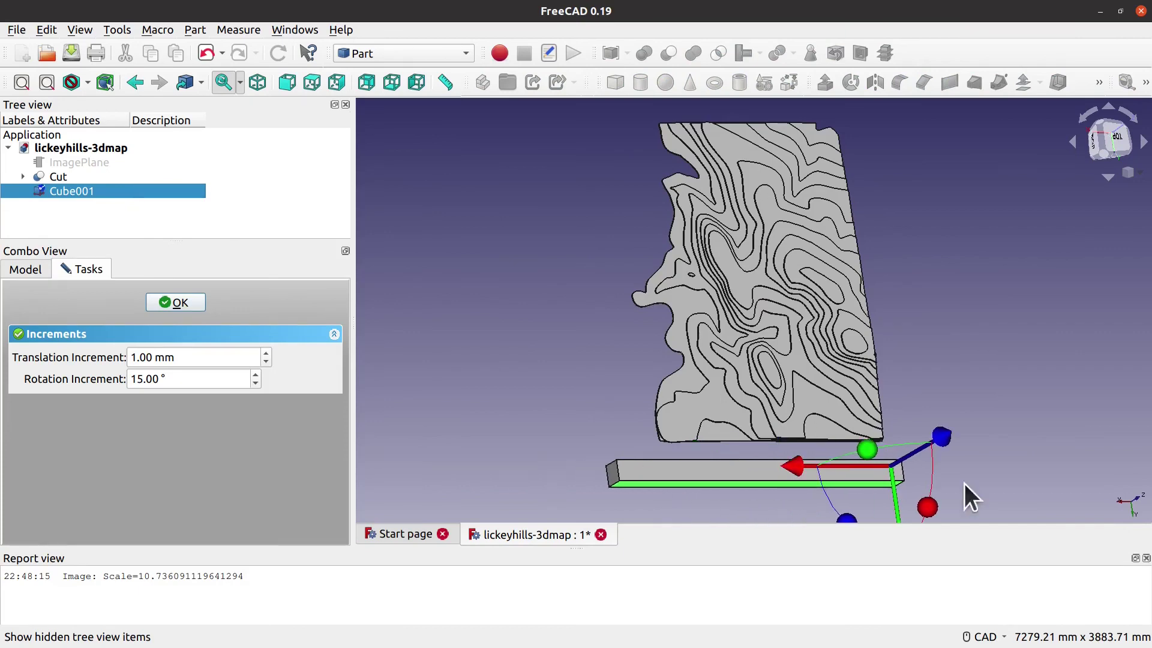
{"action": "middle_click_drag", "start_coordinate": [1043, 442], "coordinate": [1024, 336]}
{"action": "middle_click_drag", "start_coordinate": [881, 462], "coordinate": [754, 419]}
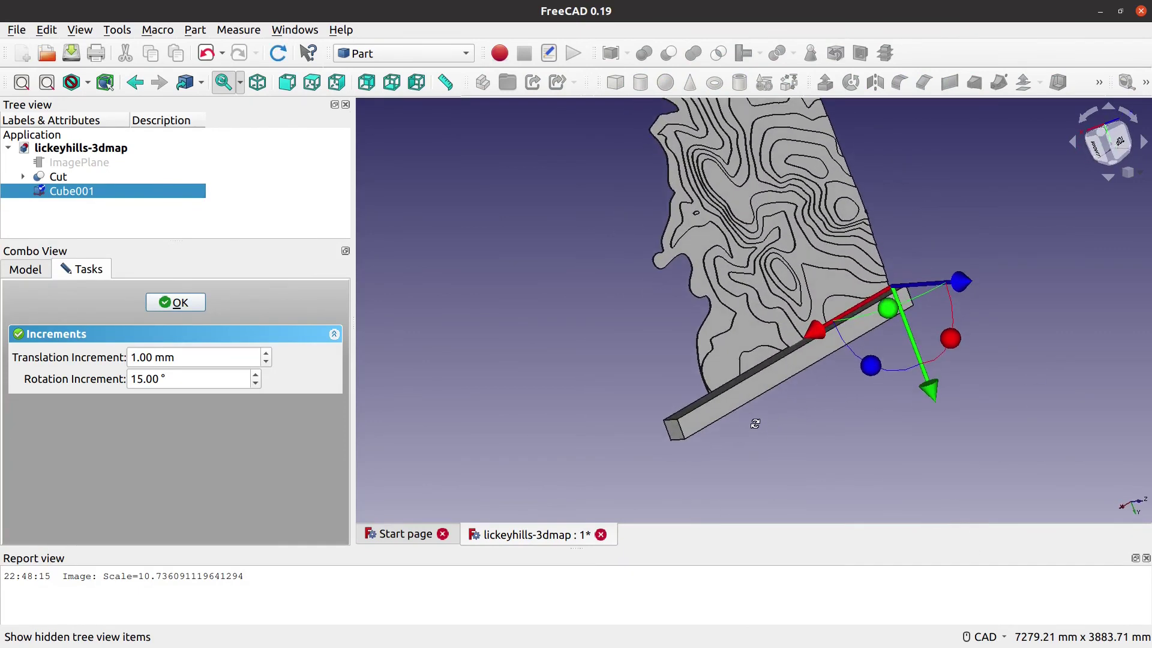
{"action": "middle_click_drag", "start_coordinate": [956, 283], "coordinate": [844, 324]}
{"action": "middle_click_drag", "start_coordinate": [702, 315], "coordinate": [715, 418]}
{"action": "left_click_drag", "start_coordinate": [983, 192], "coordinate": [855, 234]}
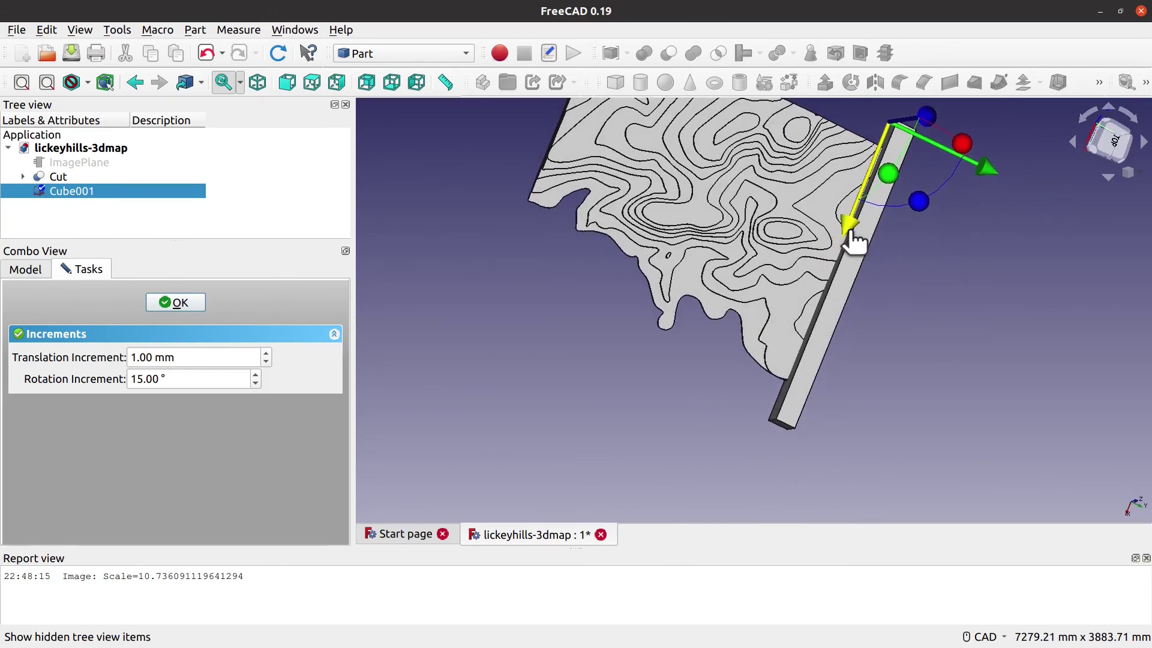
{"action": "left_click", "coordinate": [178, 301]}
Step: Subtract Cube001 from the Cut map shape with Part Boolean Cut
{"action": "left_click", "coordinate": [65, 348]}
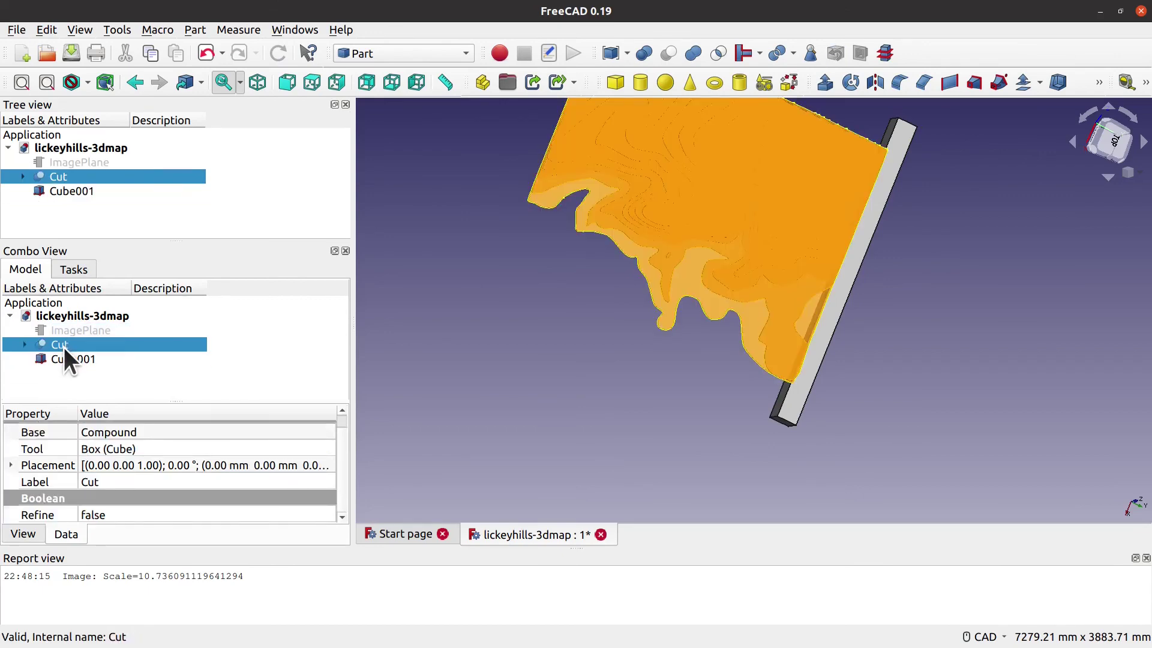
{"action": "left_click", "coordinate": [67, 357], "text": "ctrl"}
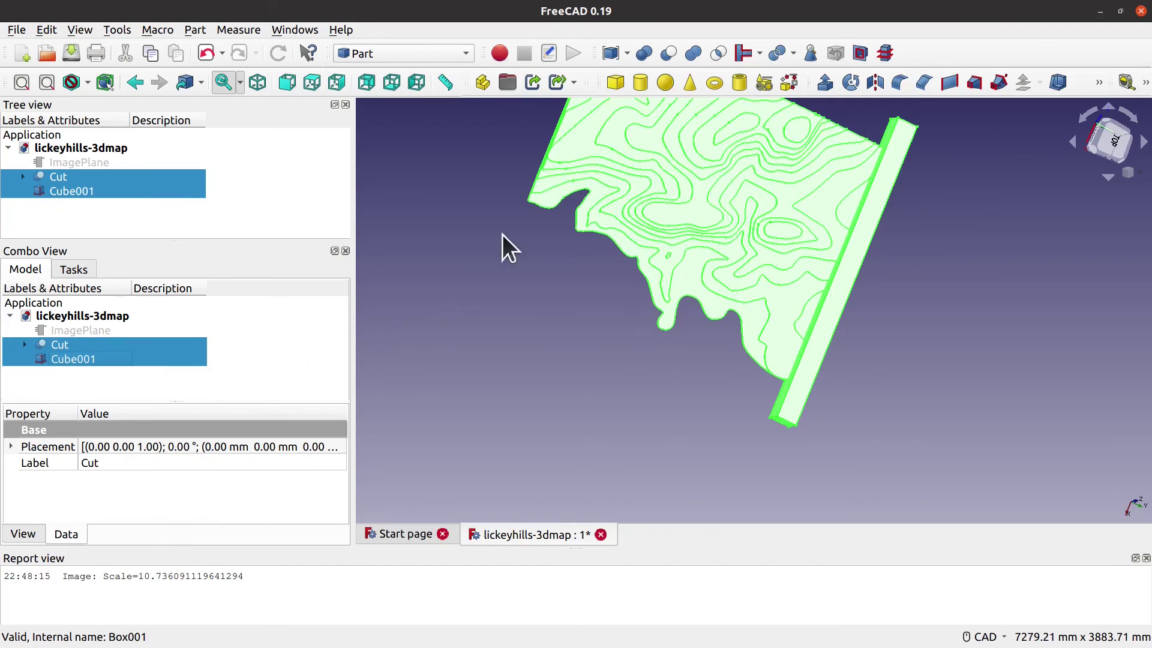
{"action": "left_click", "coordinate": [668, 53]}
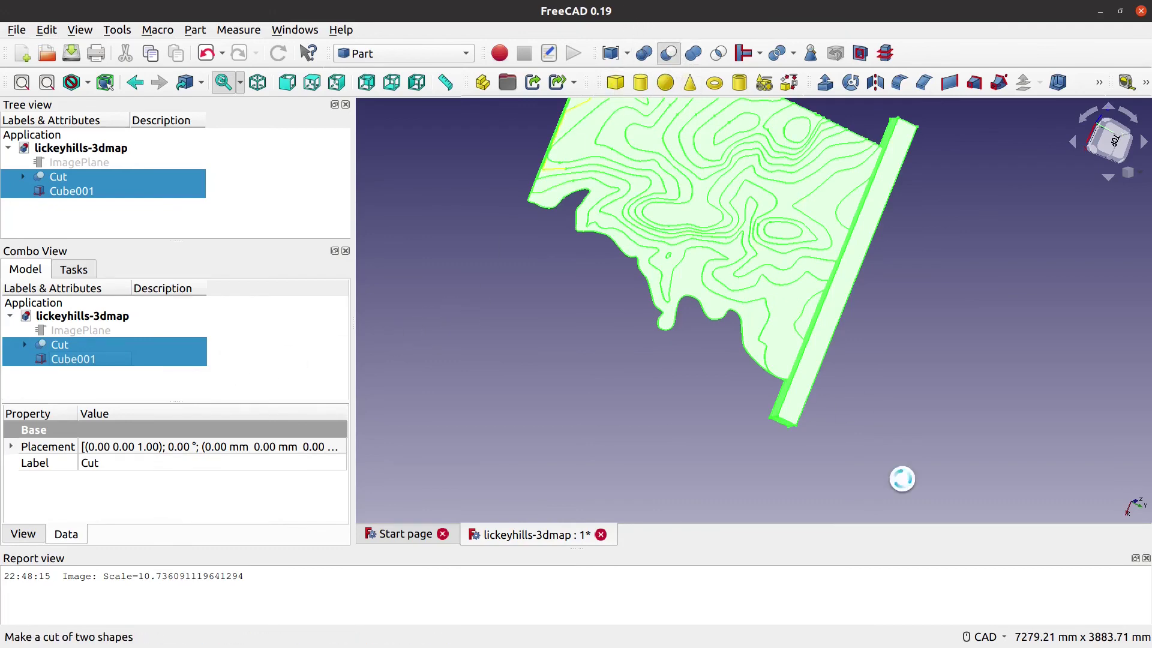
Step: Add Cube002 and size it to 2500 mm long and 200 mm wide
{"action": "middle_click_drag", "start_coordinate": [737, 398], "coordinate": [712, 457]}
{"action": "scroll", "coordinate": [712, 458], "scroll_direction": "up", "scroll_amount": 7}
{"action": "scroll", "coordinate": [712, 457], "scroll_direction": "down", "scroll_amount": 6}
{"action": "left_click", "coordinate": [615, 82]}
{"action": "right_click", "coordinate": [81, 191]}
{"action": "left_click", "coordinate": [120, 221]}
{"action": "left_click", "coordinate": [177, 301]}
{"action": "left_click", "coordinate": [139, 498]}
{"action": "type", "text": "2500"}
{"action": "left_click", "coordinate": [141, 515]}
{"action": "type", "text": "200"}
{"action": "left_click", "coordinate": [151, 514]}
Step: Move Cube002 onto the map edge and cut it from Cut001 to make Cut002
{"action": "right_click", "coordinate": [81, 188]}
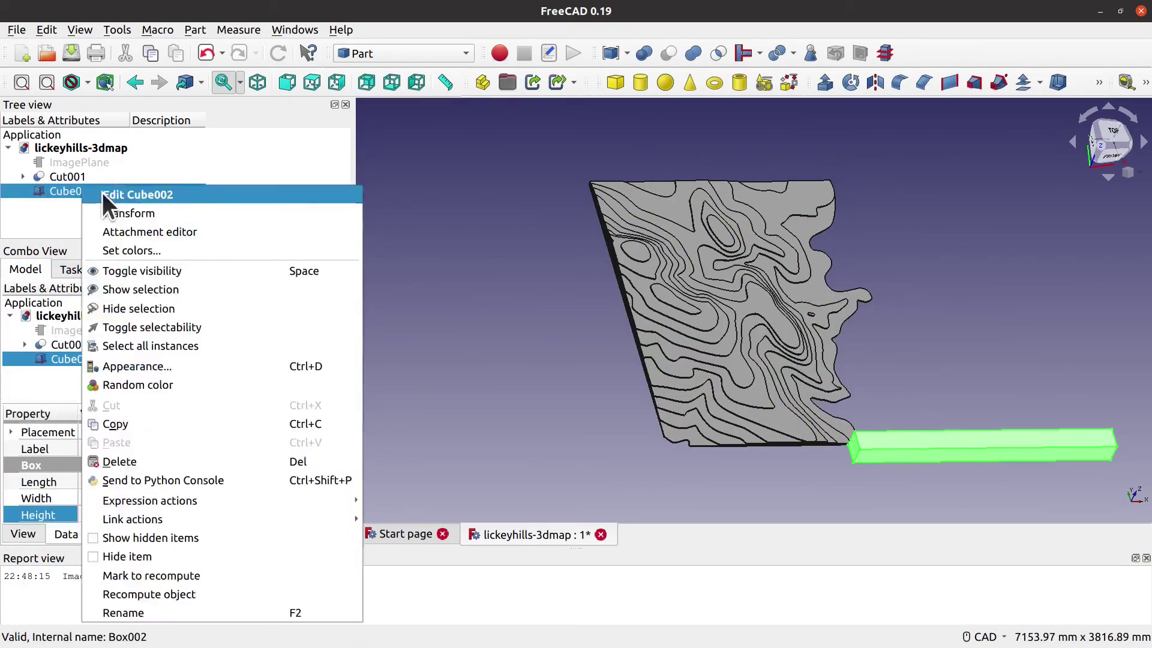
{"action": "left_click", "coordinate": [119, 214]}
{"action": "left_click_drag", "start_coordinate": [955, 463], "coordinate": [757, 469]}
{"action": "middle_click_drag", "start_coordinate": [738, 396], "coordinate": [712, 460]}
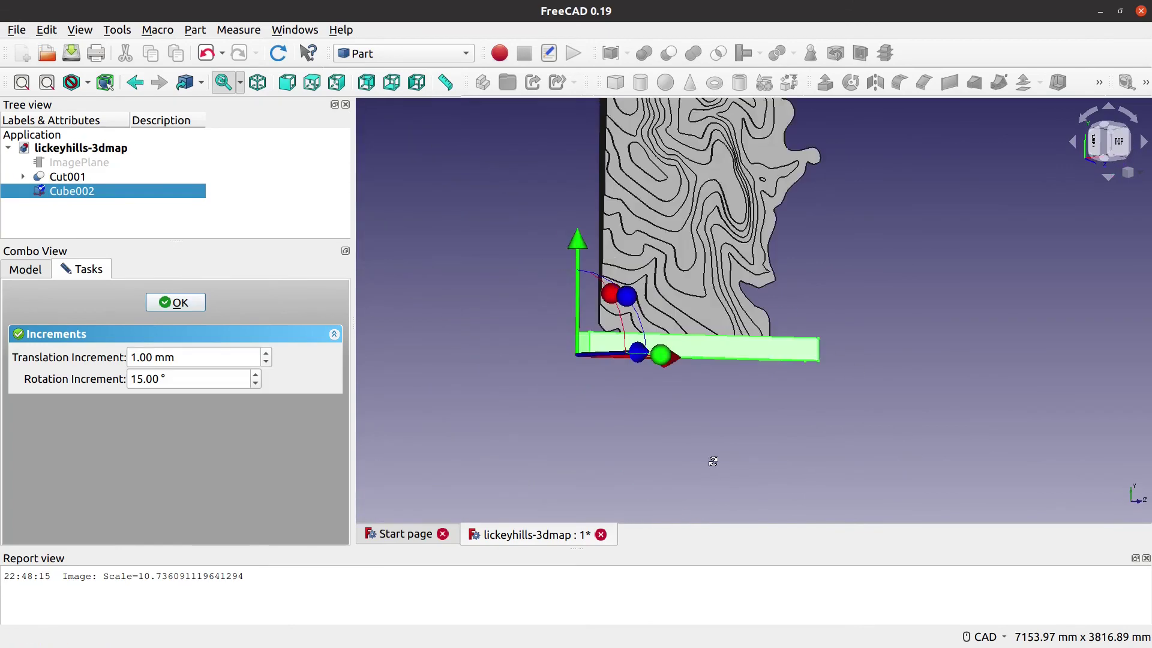
{"action": "left_click", "coordinate": [175, 302]}
{"action": "left_click", "coordinate": [68, 177]}
{"action": "left_click", "coordinate": [72, 191], "text": "ctrl"}
{"action": "left_click", "coordinate": [668, 53]}
Step: Add Cube003 and size it to Length 200, Width 3000, Height 200 mm
{"action": "middle_click_drag", "start_coordinate": [732, 335], "coordinate": [1017, 445]}
{"action": "left_click", "coordinate": [615, 83]}
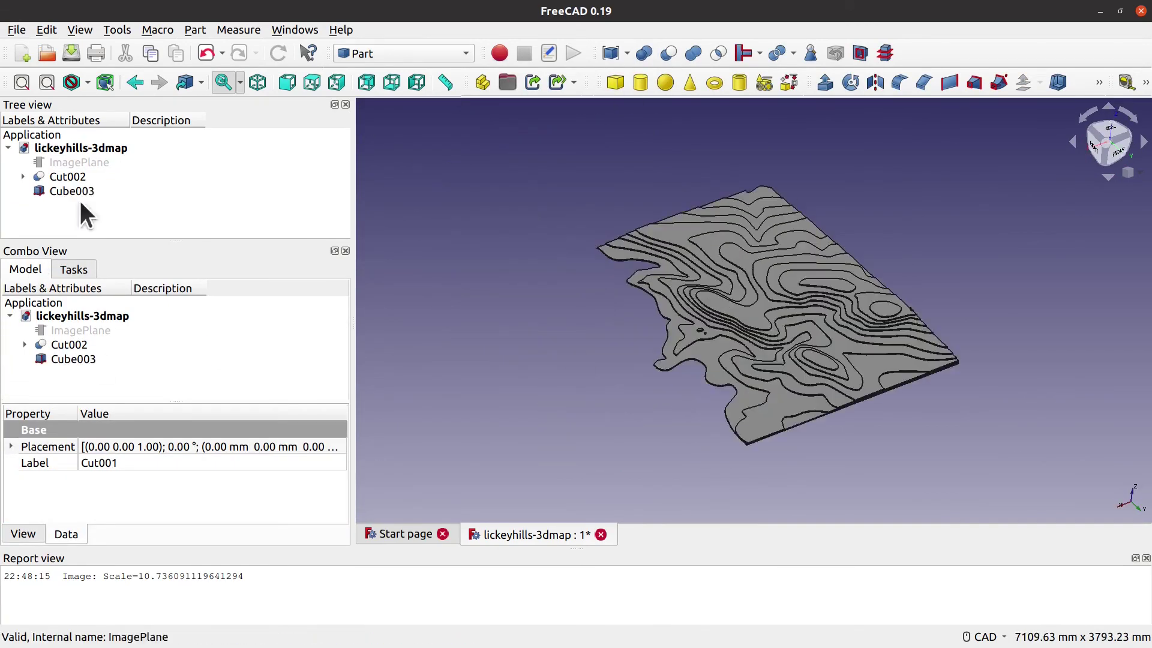
{"action": "right_click", "coordinate": [79, 192]}
{"action": "left_click", "coordinate": [119, 219]}
{"action": "left_click_drag", "start_coordinate": [609, 371], "coordinate": [526, 403]}
{"action": "left_click", "coordinate": [175, 301]}
{"action": "left_click", "coordinate": [267, 499]}
{"action": "type", "text": "200"}
{"action": "left_click", "coordinate": [267, 501]}
{"action": "type", "text": "3000"}
{"action": "left_click", "coordinate": [136, 514]}
{"action": "type", "text": "200"}
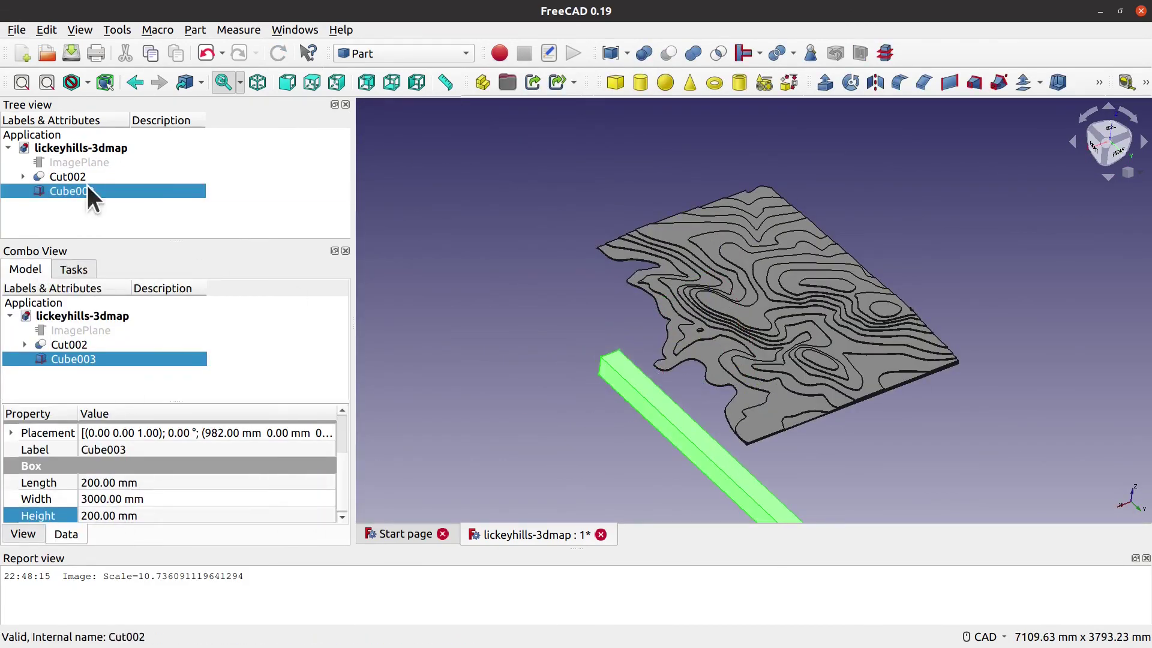
Step: Position Cube003 beside the map and select it together with Cut002
{"action": "right_click", "coordinate": [88, 189]}
{"action": "left_click", "coordinate": [124, 215]}
{"action": "middle_click_drag", "start_coordinate": [659, 470], "coordinate": [484, 396]}
{"action": "left_click_drag", "start_coordinate": [506, 351], "coordinate": [450, 300]}
{"action": "middle_click_drag", "start_coordinate": [391, 190], "coordinate": [477, 224]}
{"action": "left_click_drag", "start_coordinate": [382, 321], "coordinate": [429, 299]}
{"action": "middle_click_drag", "start_coordinate": [805, 446], "coordinate": [695, 450]}
{"action": "scroll", "coordinate": [752, 180], "scroll_direction": "up", "scroll_amount": 2}
{"action": "left_click_drag", "start_coordinate": [537, 179], "coordinate": [546, 180]}
{"action": "left_click", "coordinate": [175, 302]}
{"action": "left_click", "coordinate": [61, 178]}
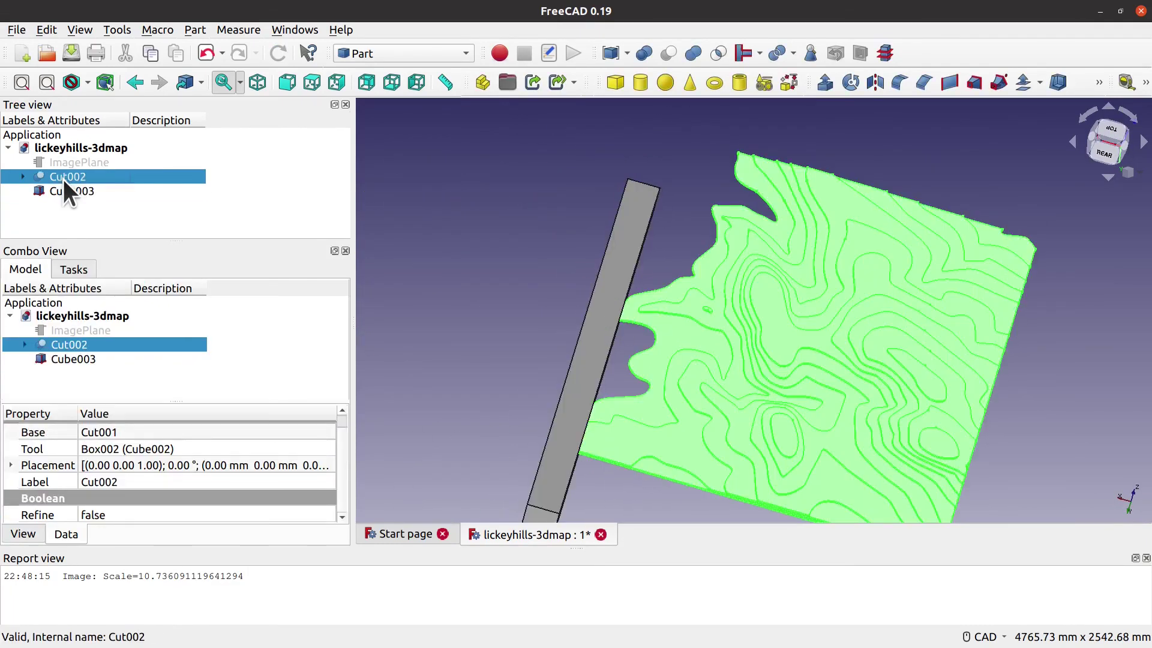
{"action": "left_click", "coordinate": [67, 189], "text": "ctrl"}
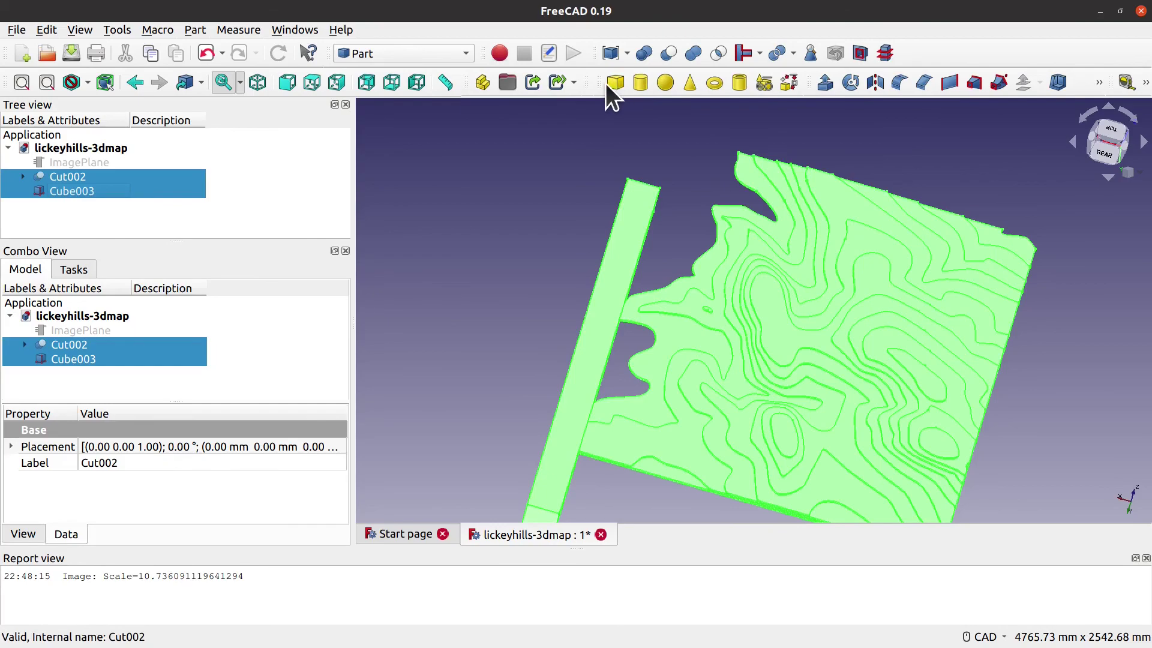
Step: Cut Cube003 from Cut002 to make Cut003 and save the lickeyhills-3dmap document
{"action": "left_click", "coordinate": [668, 56]}
{"action": "middle_click_drag", "start_coordinate": [1010, 442], "coordinate": [672, 384]}
{"action": "key", "text": "ctrl+s"}
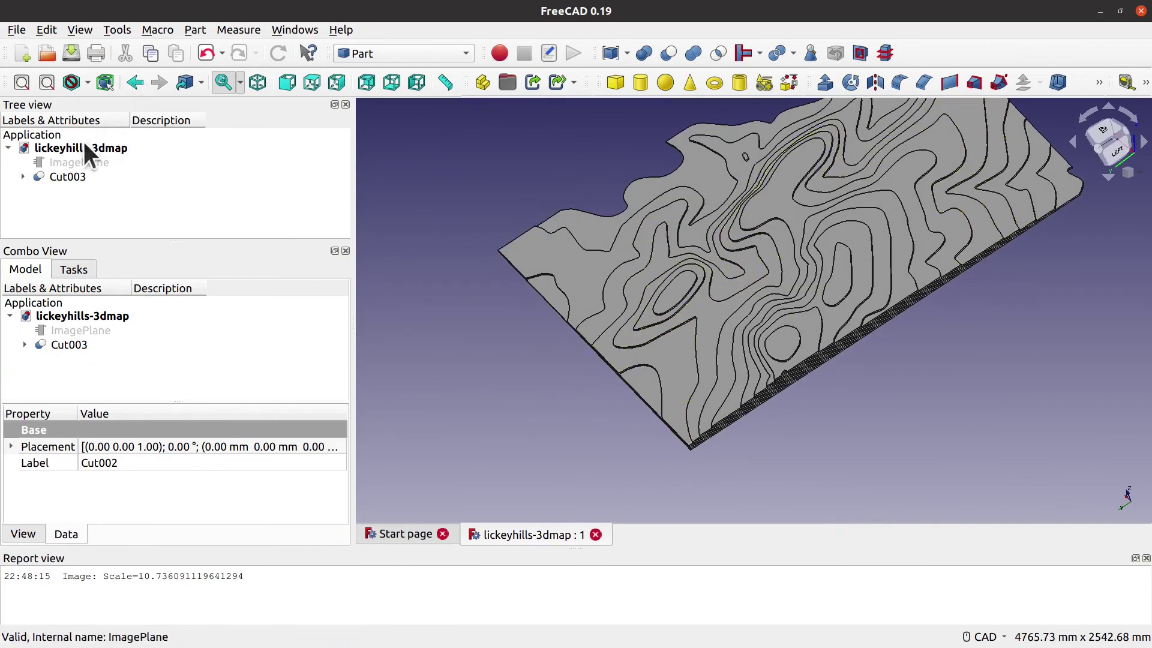
{"action": "left_click", "coordinate": [45, 178]}
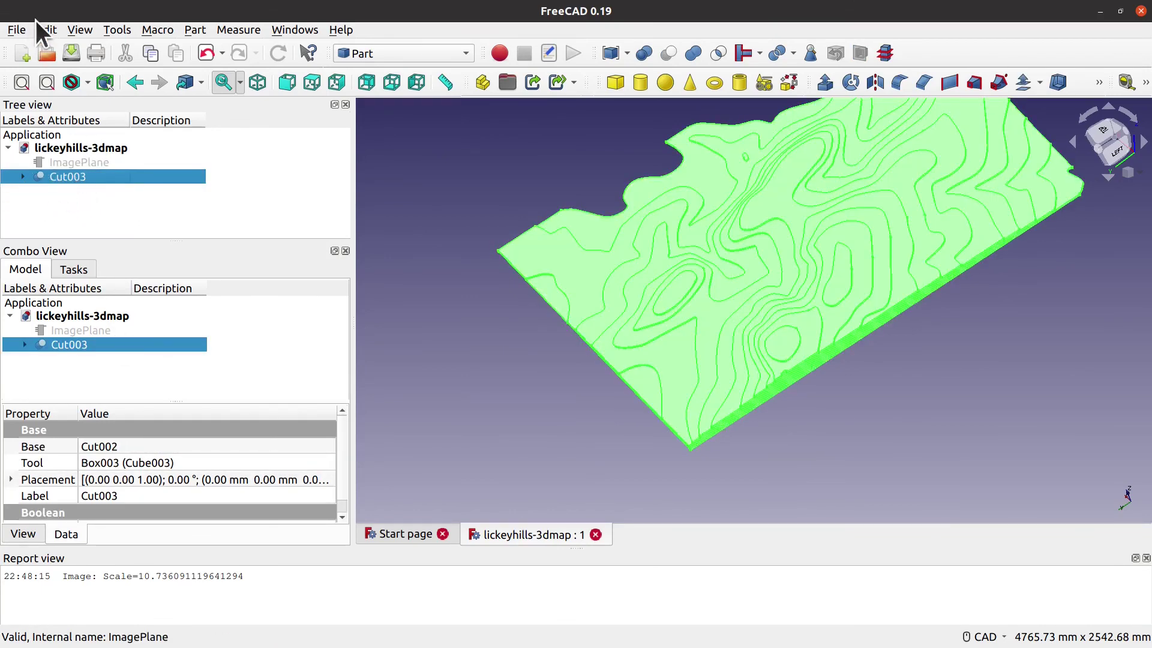
{"action": "left_click", "coordinate": [19, 33]}
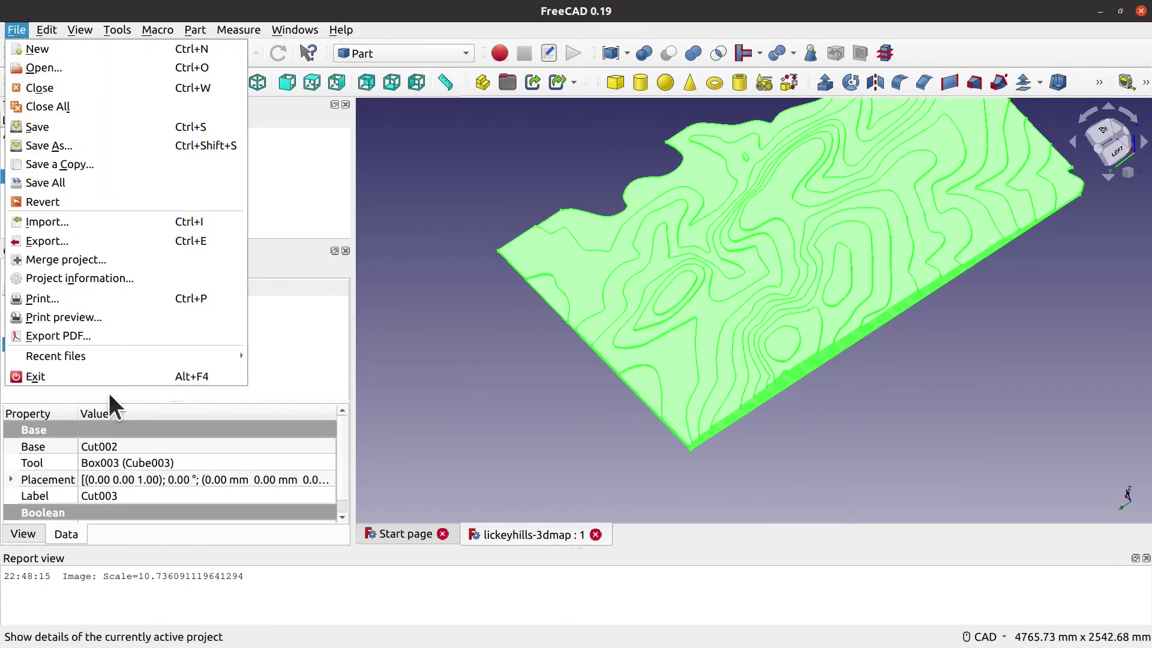
Step: Export Cut003 as the STL mesh lickeyhills-3dmap.stl in the scout-maps folder
{"action": "left_click", "coordinate": [41, 240]}
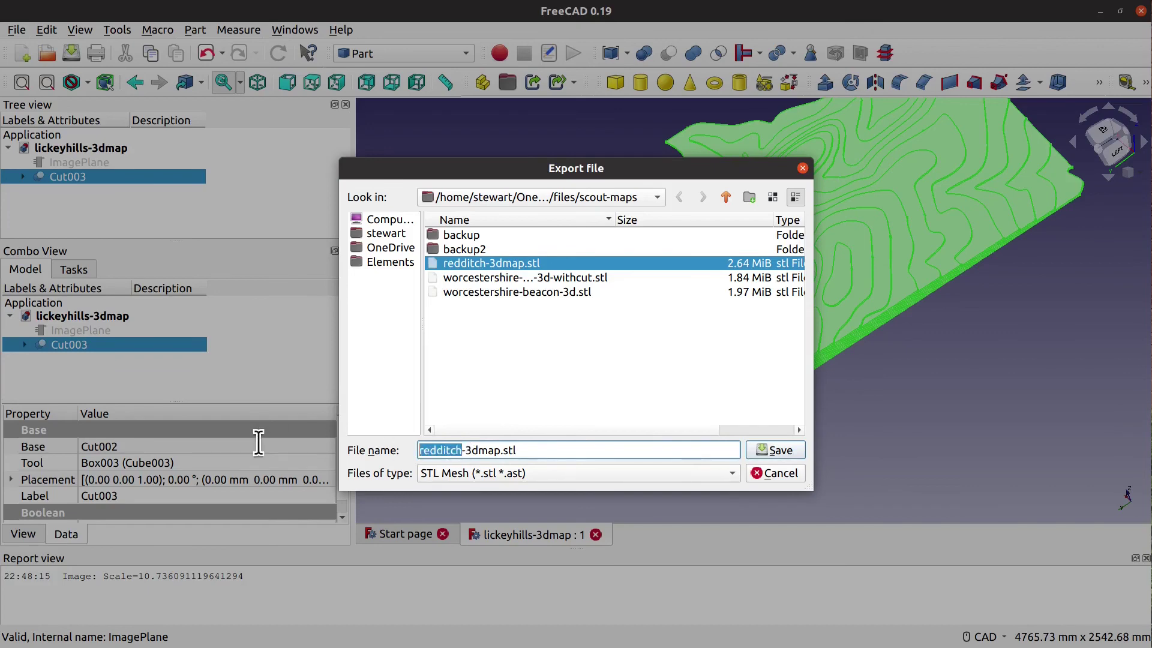
{"action": "type", "text": "lickeyhills"}
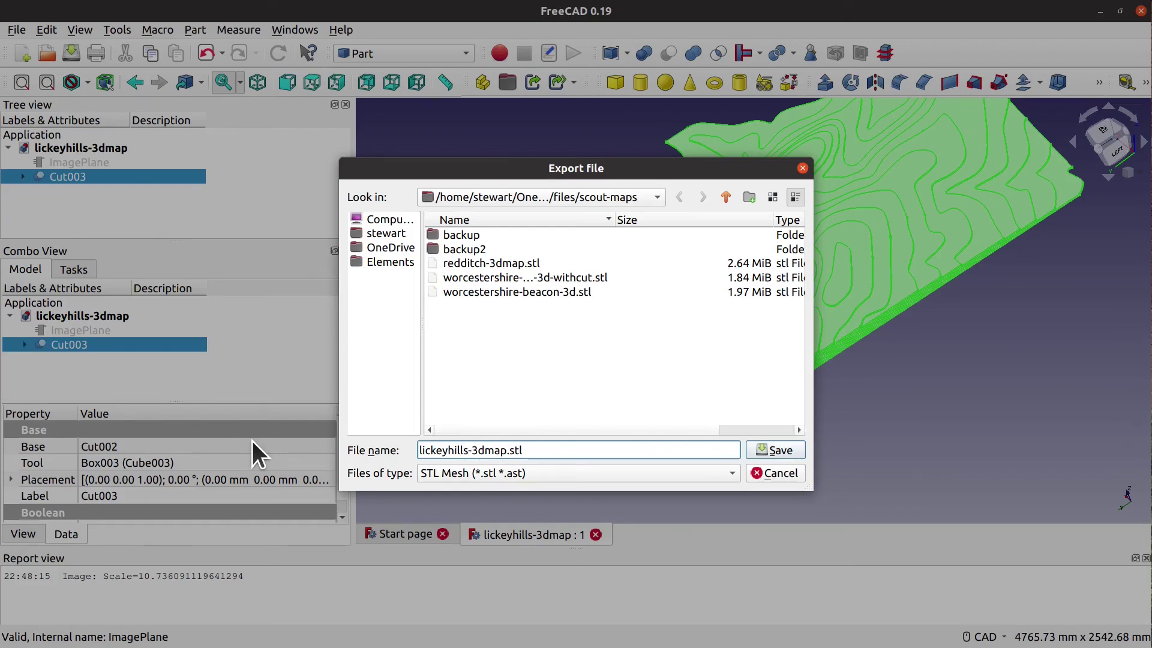
{"action": "key", "text": "Return"}
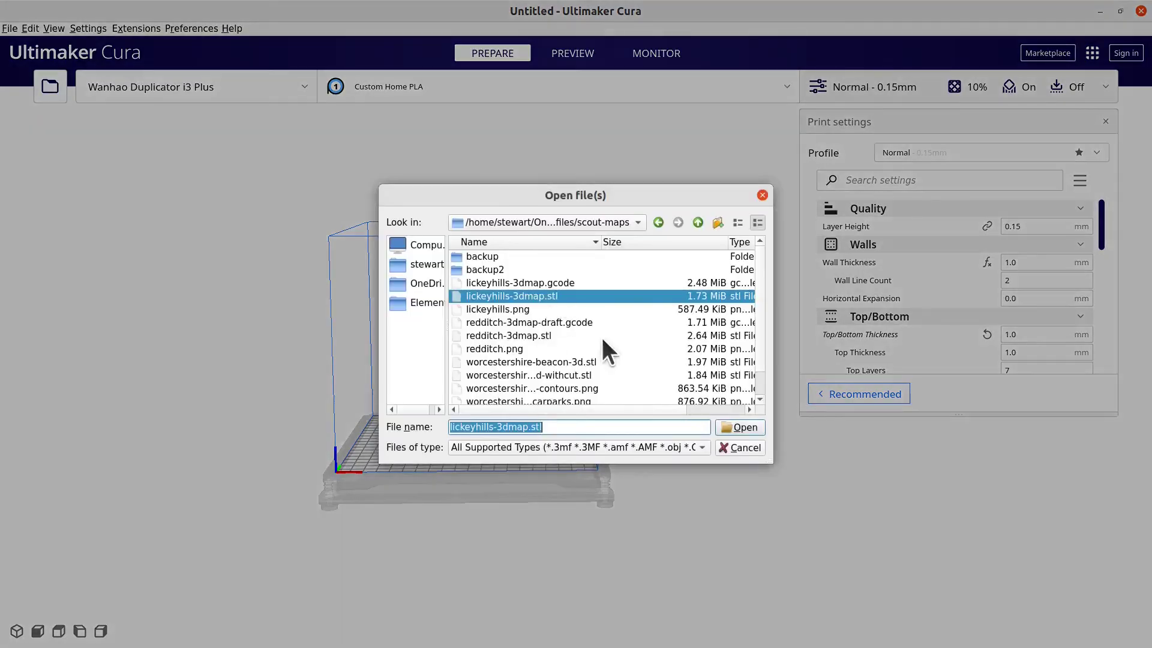
Step: Load the lickeyhills STL, scale it to 5.19% and centre it on the build plate
{"action": "left_click", "coordinate": [740, 427]}
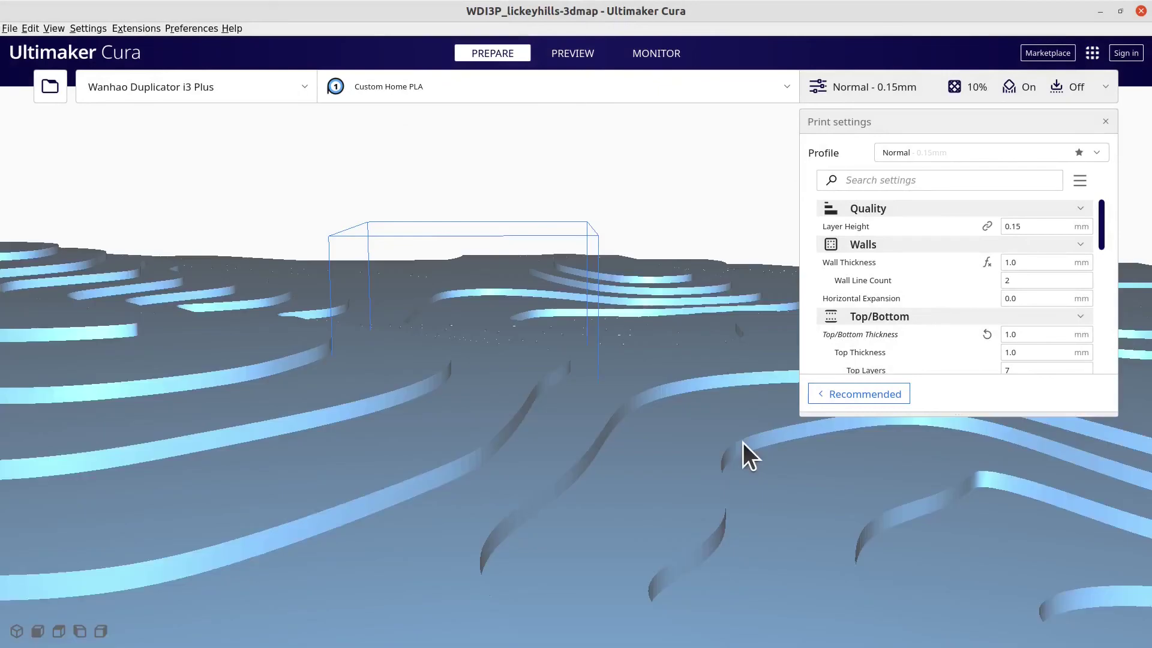
{"action": "left_click", "coordinate": [18, 303]}
{"action": "type", "text": "1"}
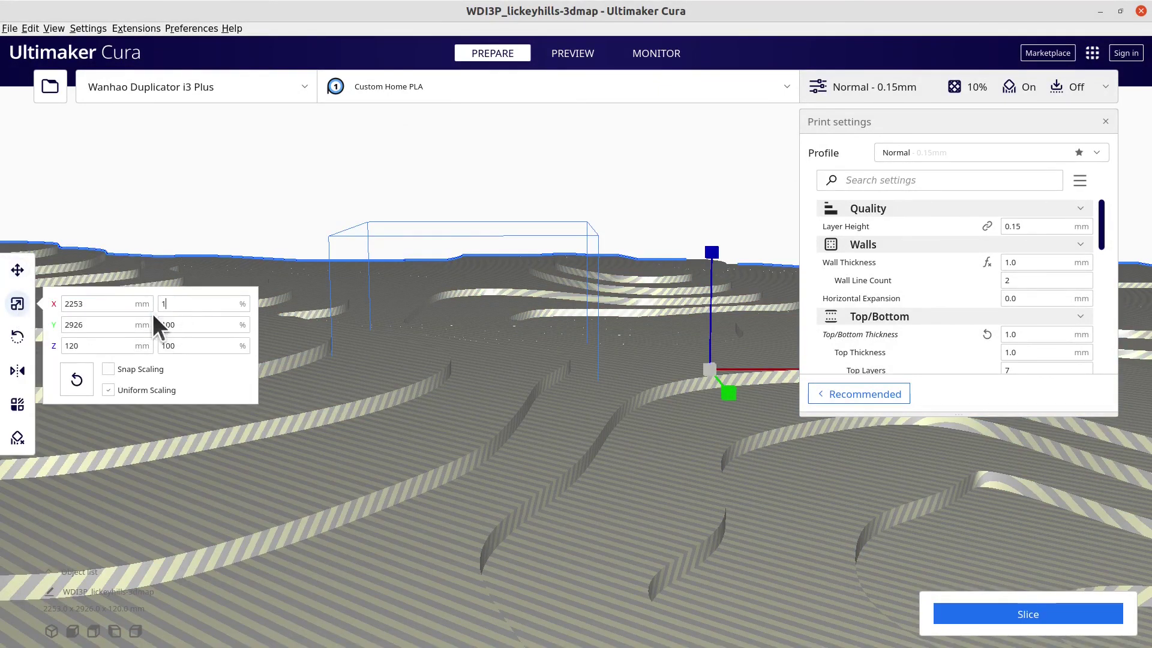
{"action": "type", "text": "0"}
{"action": "key", "text": "Return"}
{"action": "left_click_drag", "start_coordinate": [707, 387], "coordinate": [533, 444]}
{"action": "left_click", "coordinate": [544, 555]}
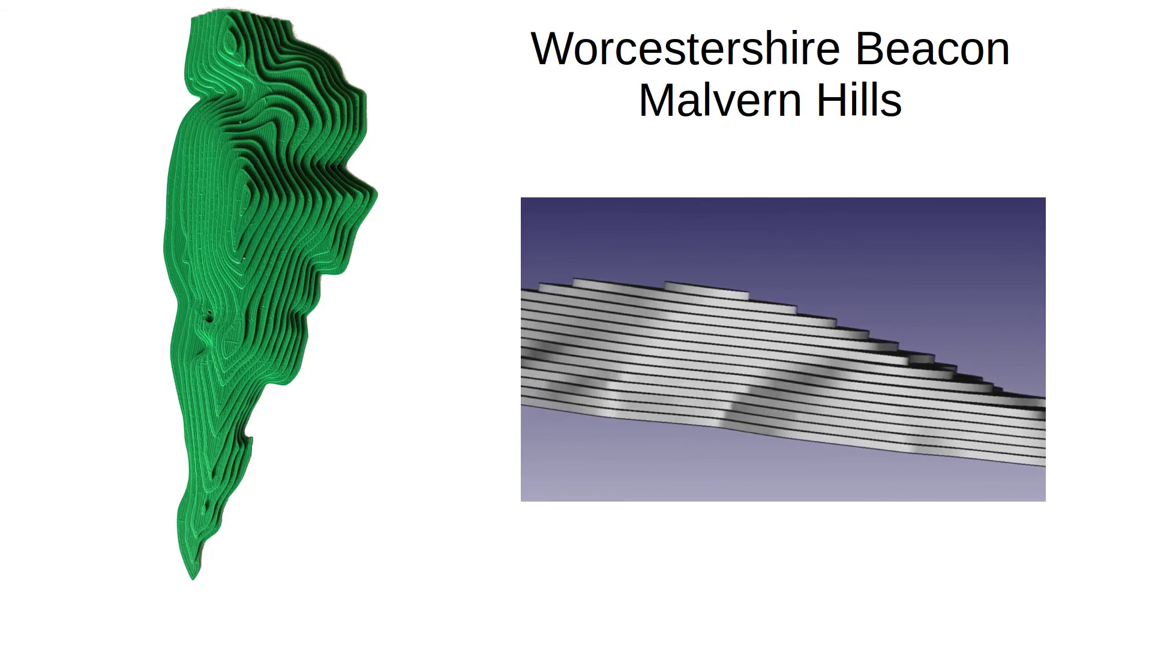
{"action": "key", "text": "Right"}
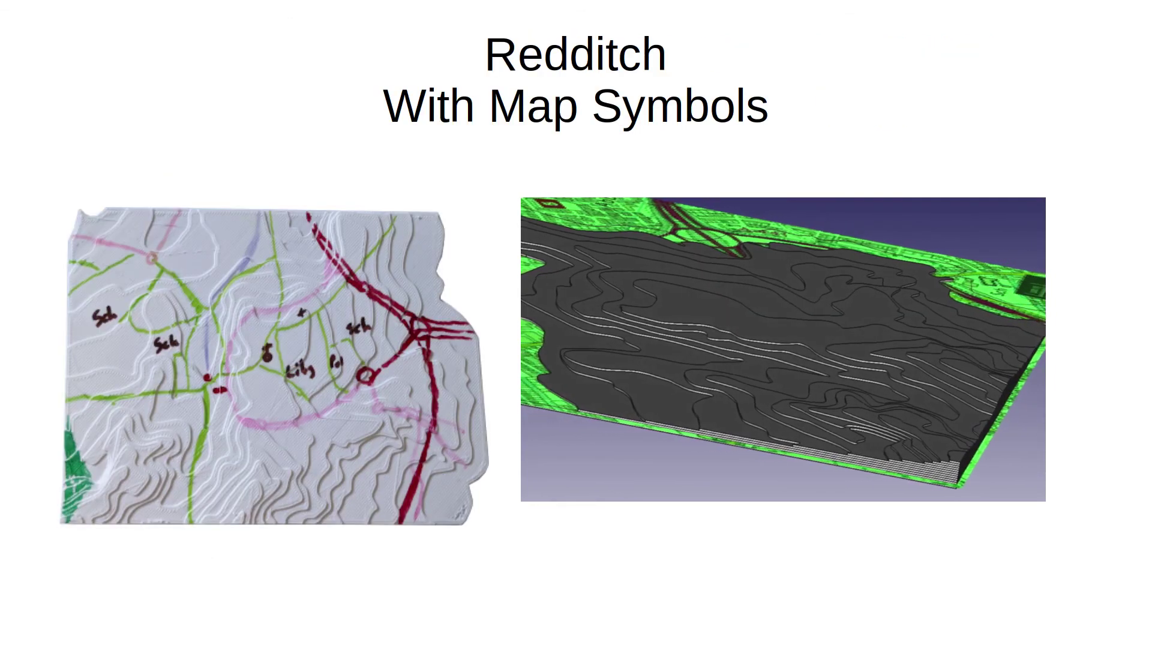